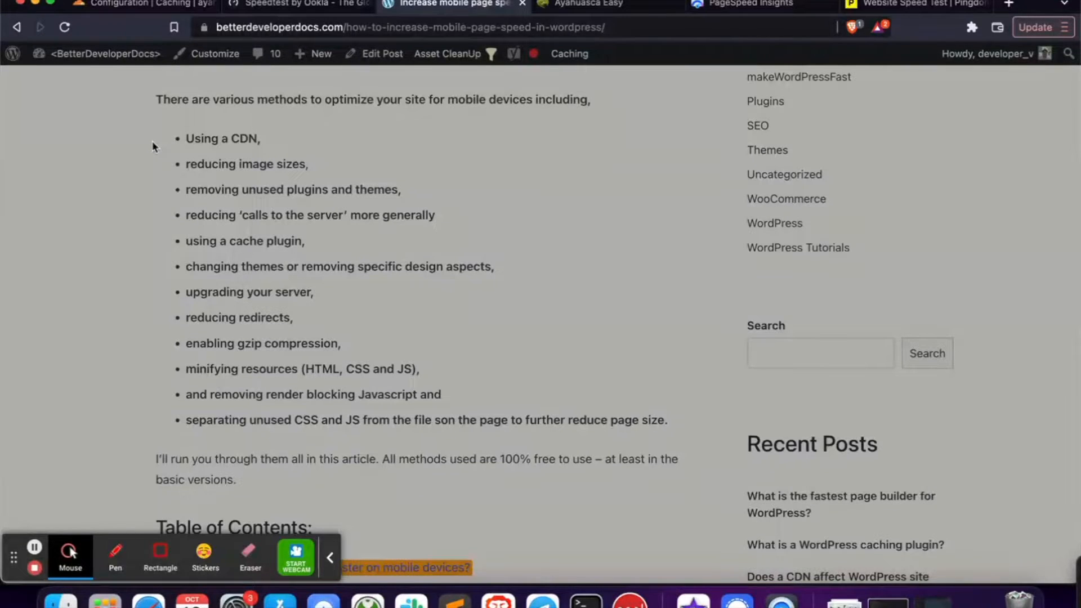
Review the article's list of mobile optimization methods, highlighting the CDN entry, and bring up the Ayahuasca Easy homepage
drag(186, 138, 674, 430)
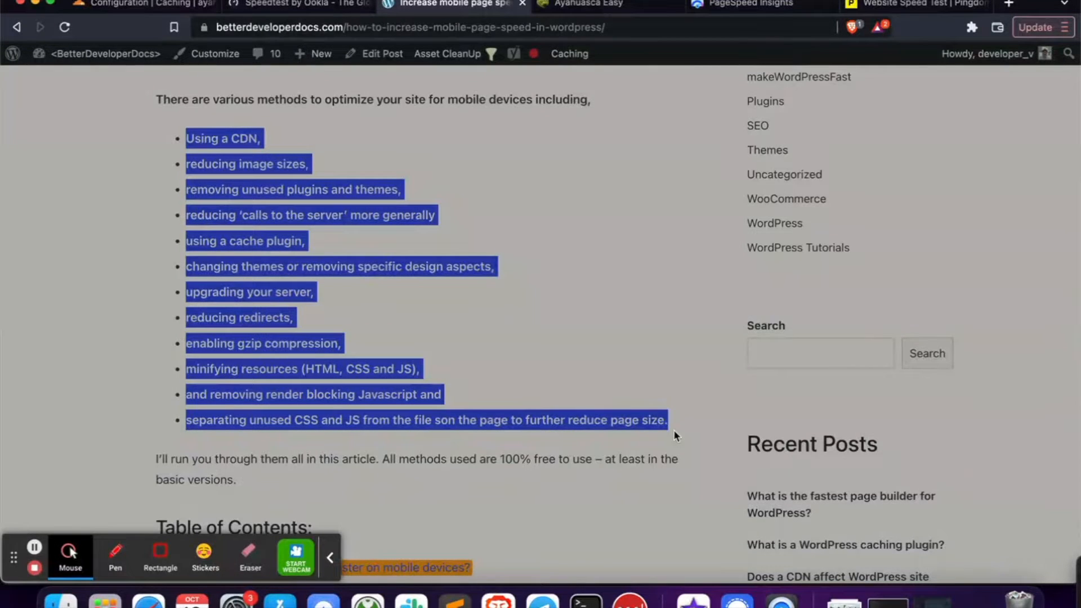
double_click(244, 138)
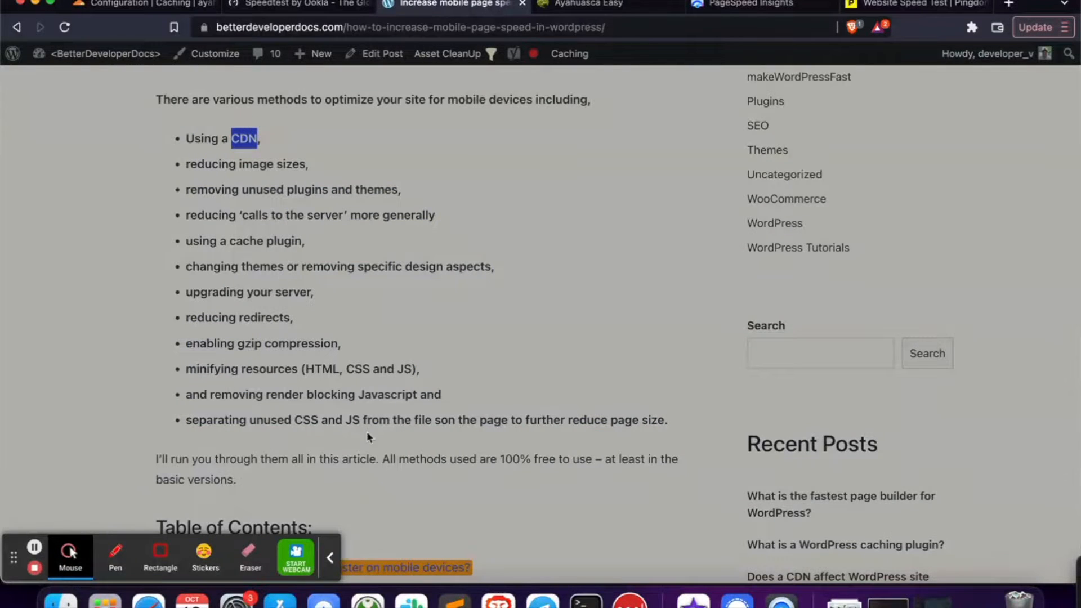
click(330, 557)
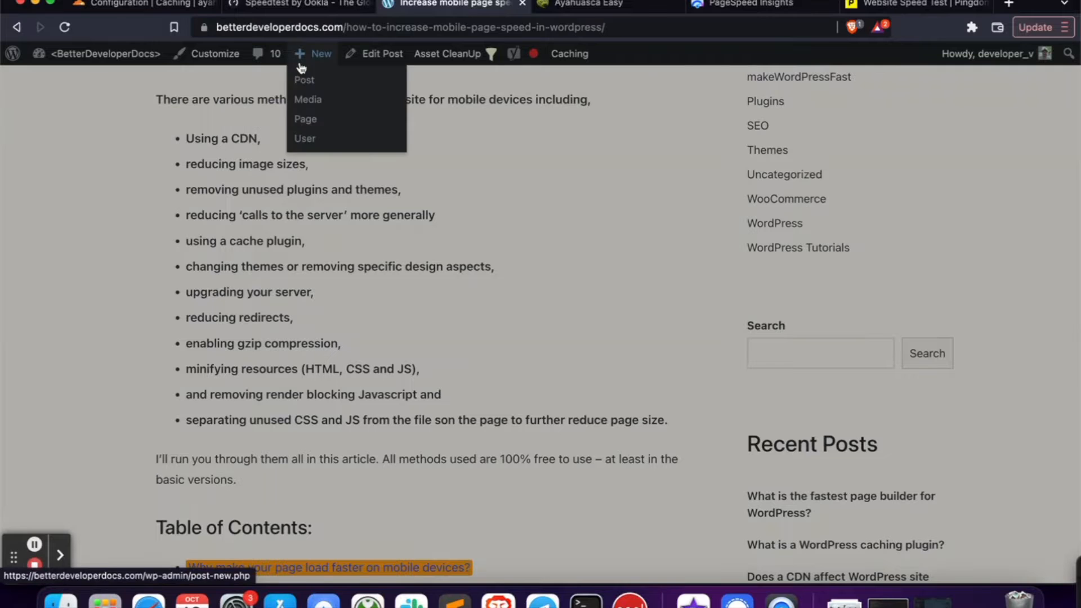
click(614, 5)
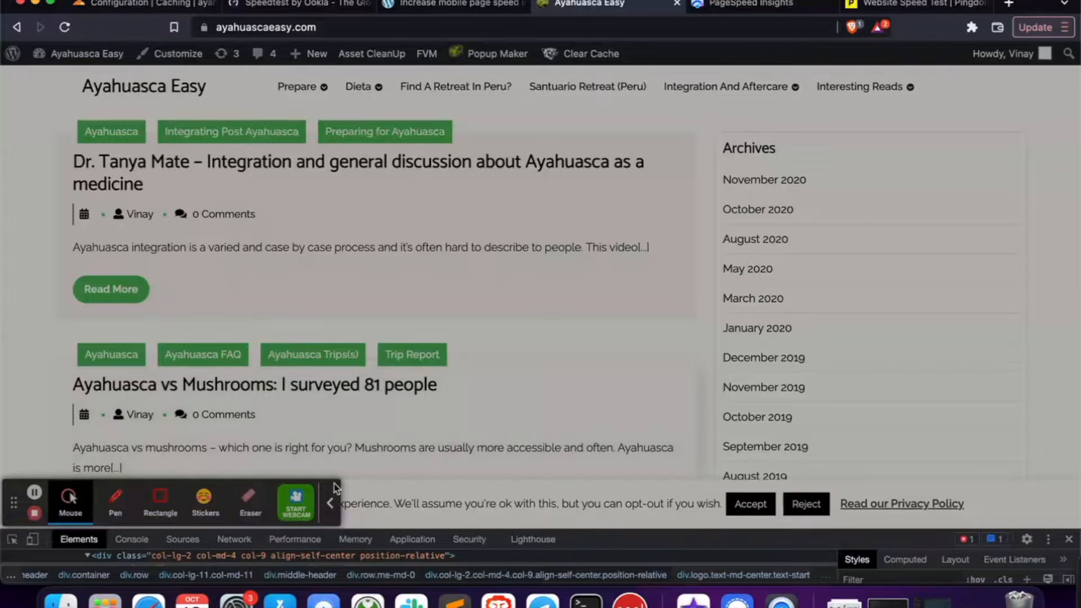
click(328, 501)
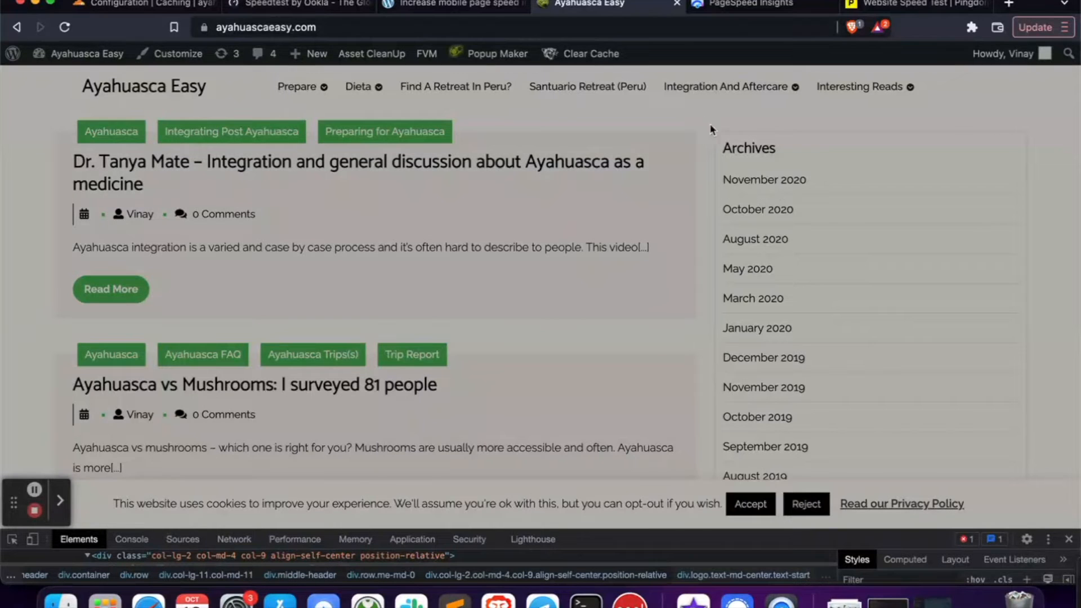
Read the mobile PageSpeed Insights report for ayahuascaeasy.com, from Core Web Vitals through performance score and metrics to the opportunities
click(739, 5)
scroll(714, 364, down, 3)
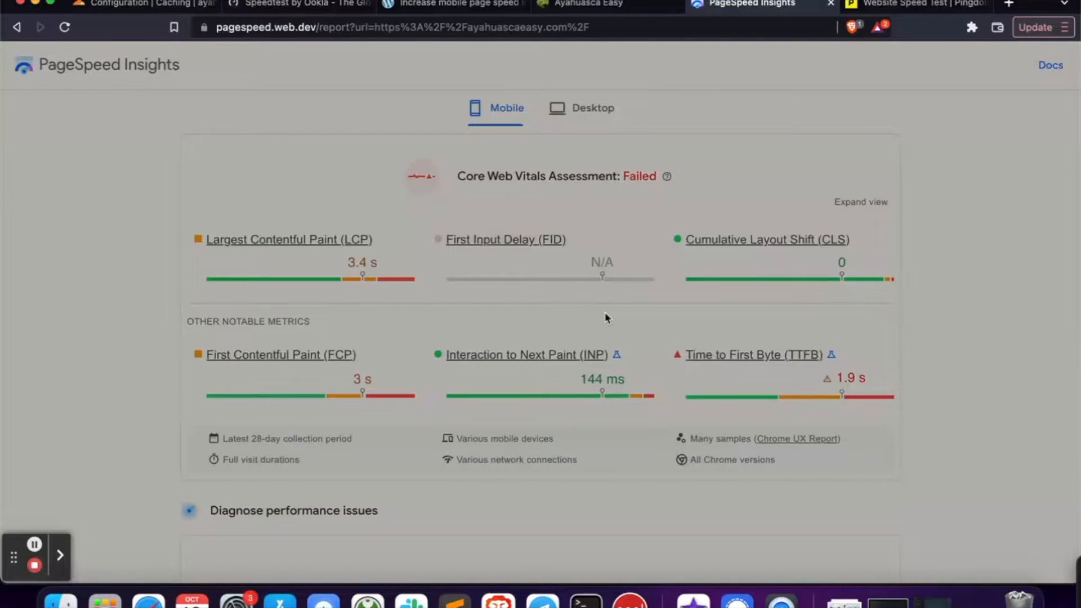
scroll(606, 317, down, 10)
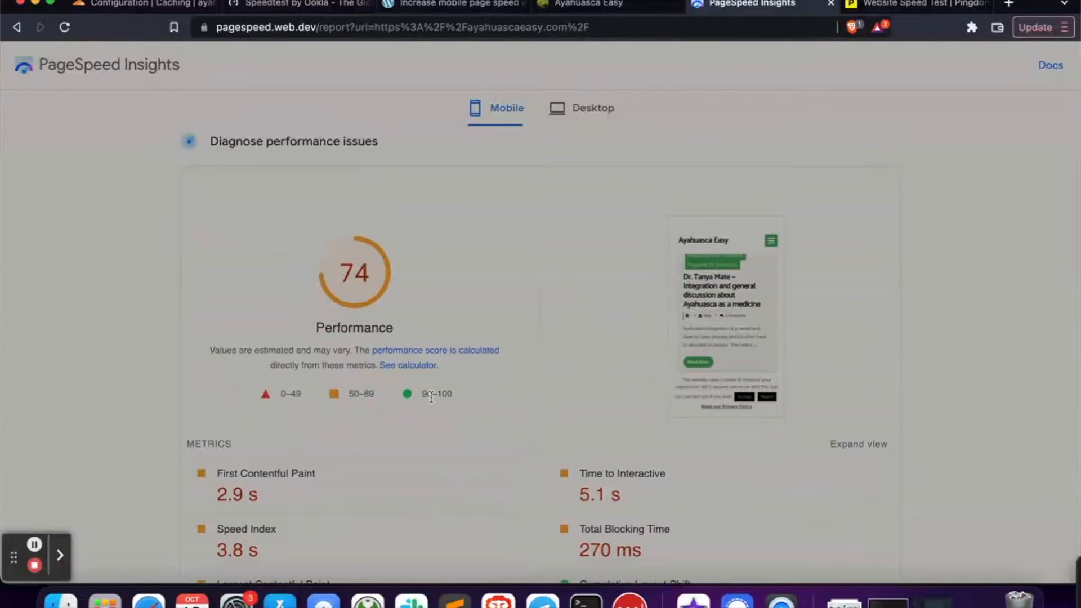
scroll(428, 393, down, 5)
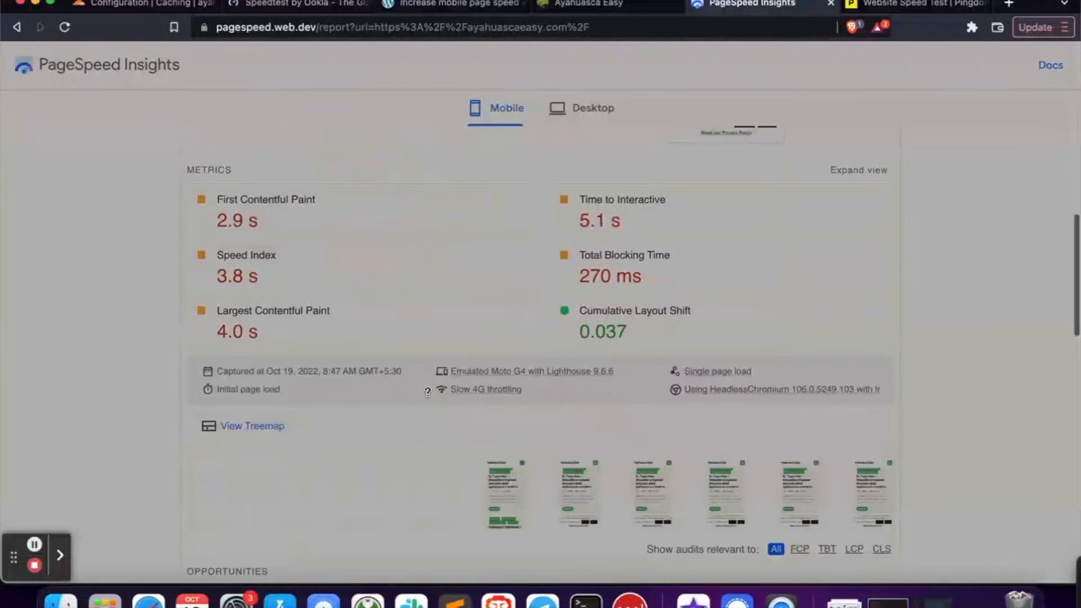
scroll(427, 391, down, 6)
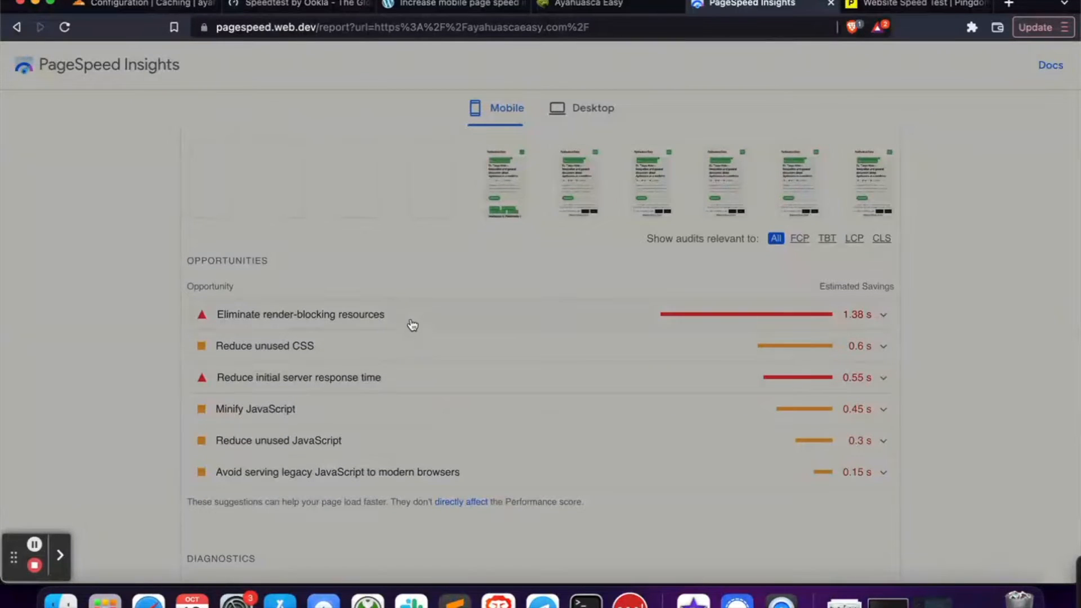
Inspect the render-blocking resources and unused CSS entries under Opportunities and return to the mobile performance score
double_click(207, 257)
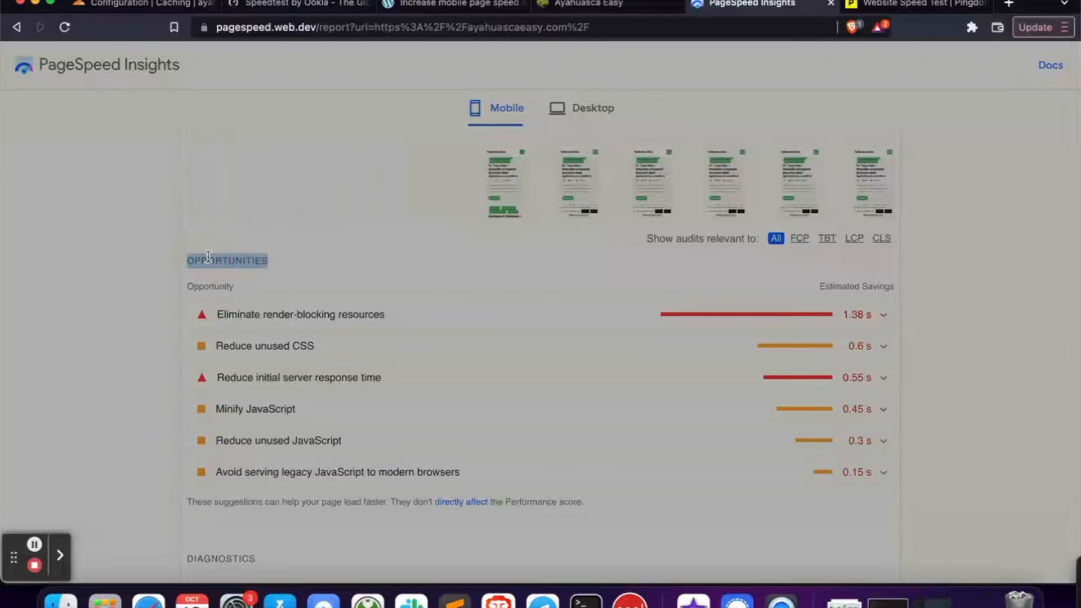
click(529, 318)
click(532, 321)
click(536, 353)
click(536, 353)
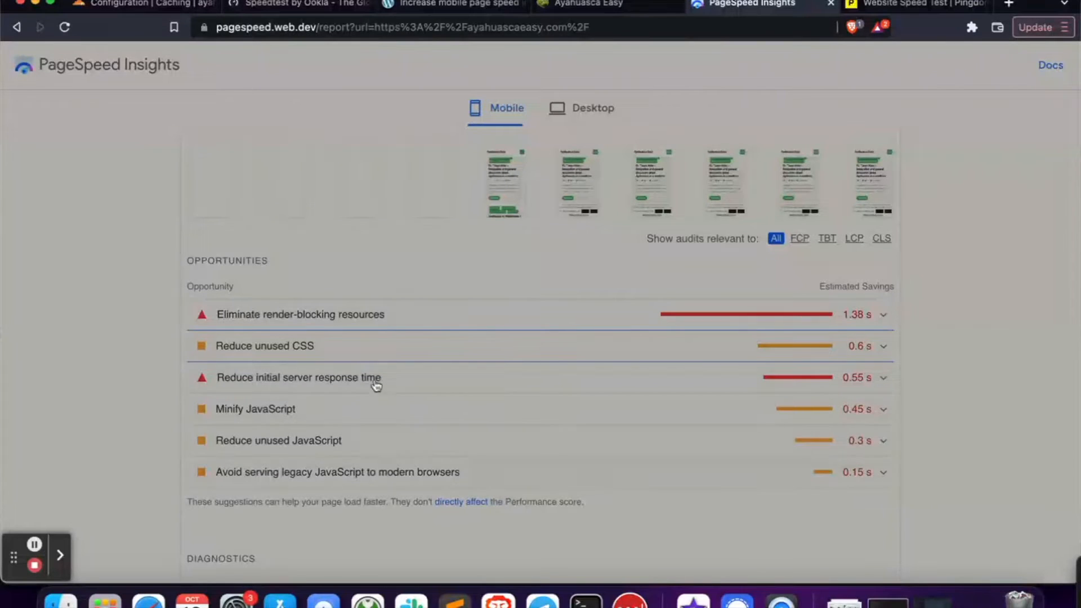
scroll(472, 420, up, 5)
scroll(472, 420, up, 8)
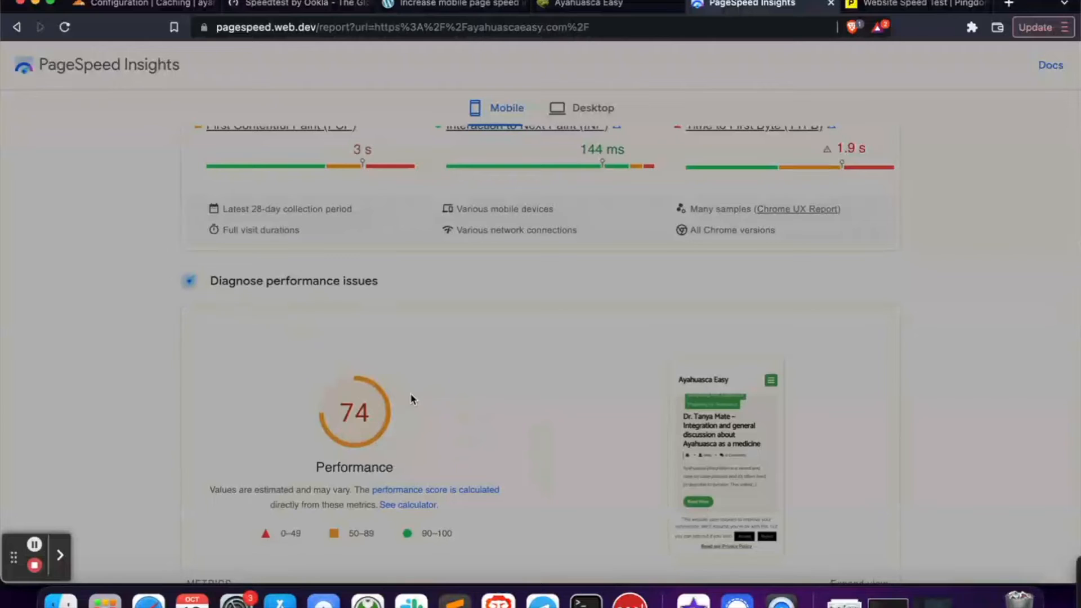
Examine the Pingdom speed test of ayahuascaeasy.com, checking its test location, page size, requests and load time
click(942, 8)
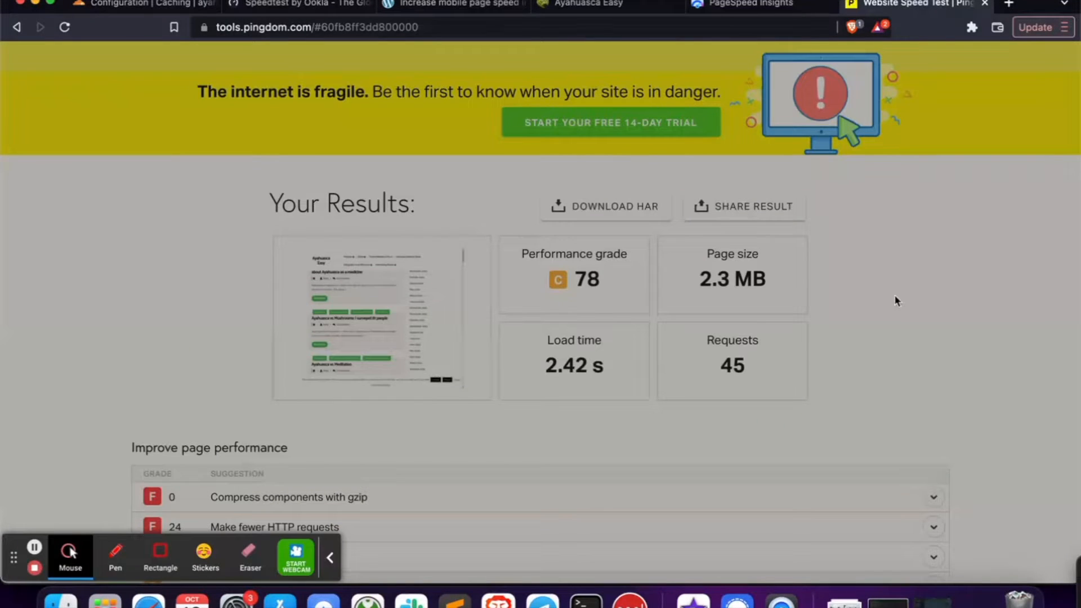
scroll(894, 299, up, 5)
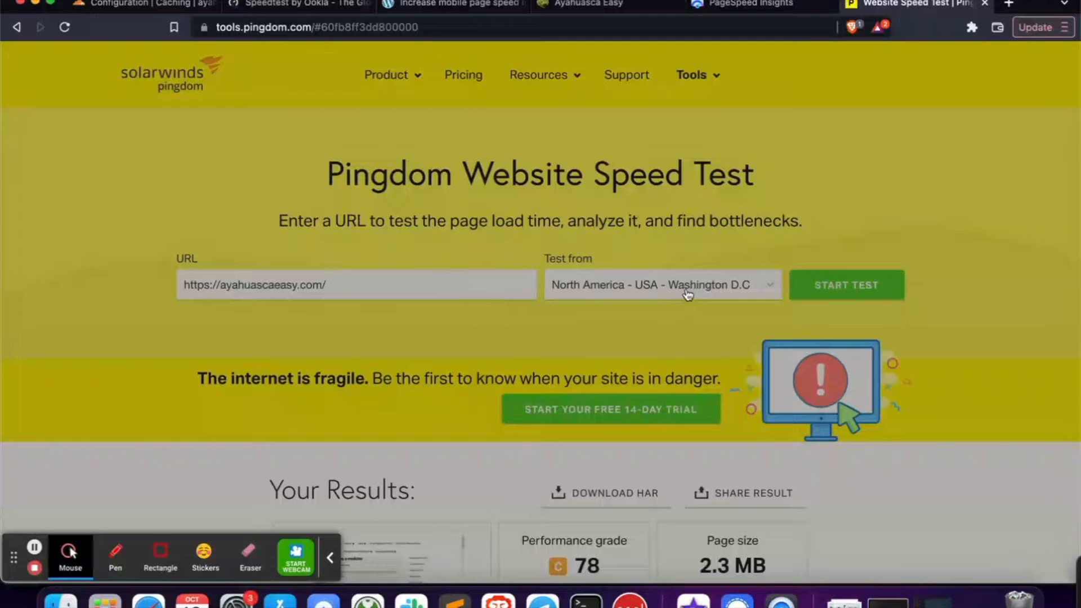
scroll(688, 292, down, 5)
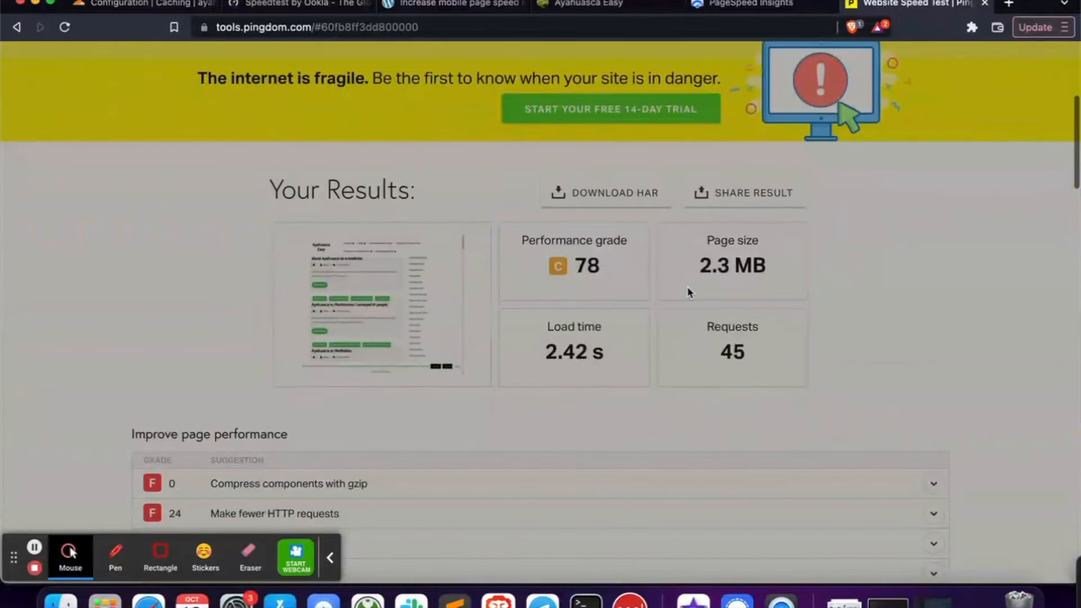
drag(700, 265, 801, 270)
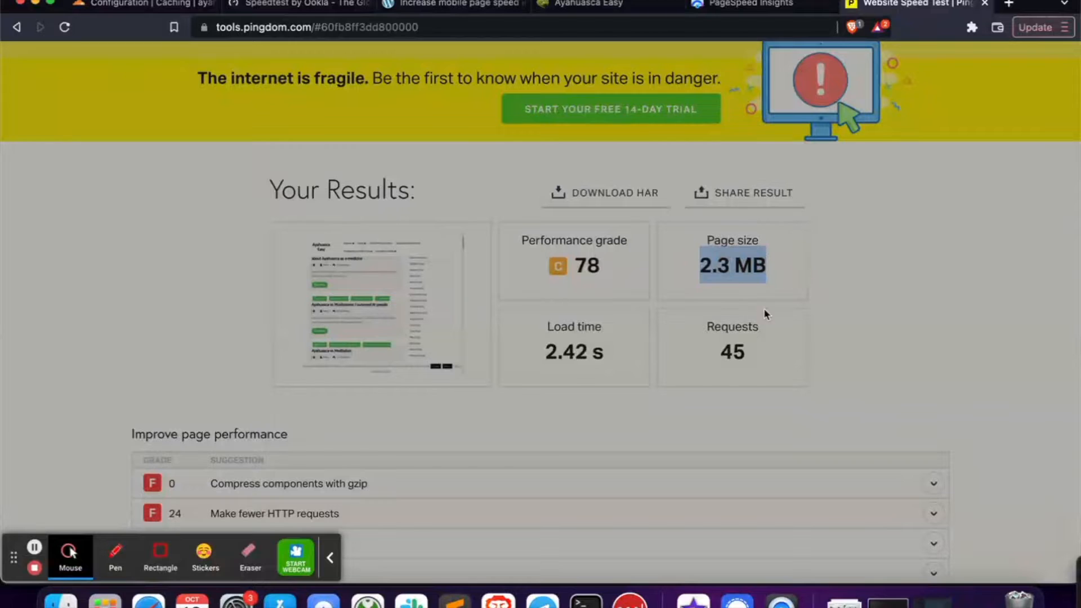
double_click(727, 352)
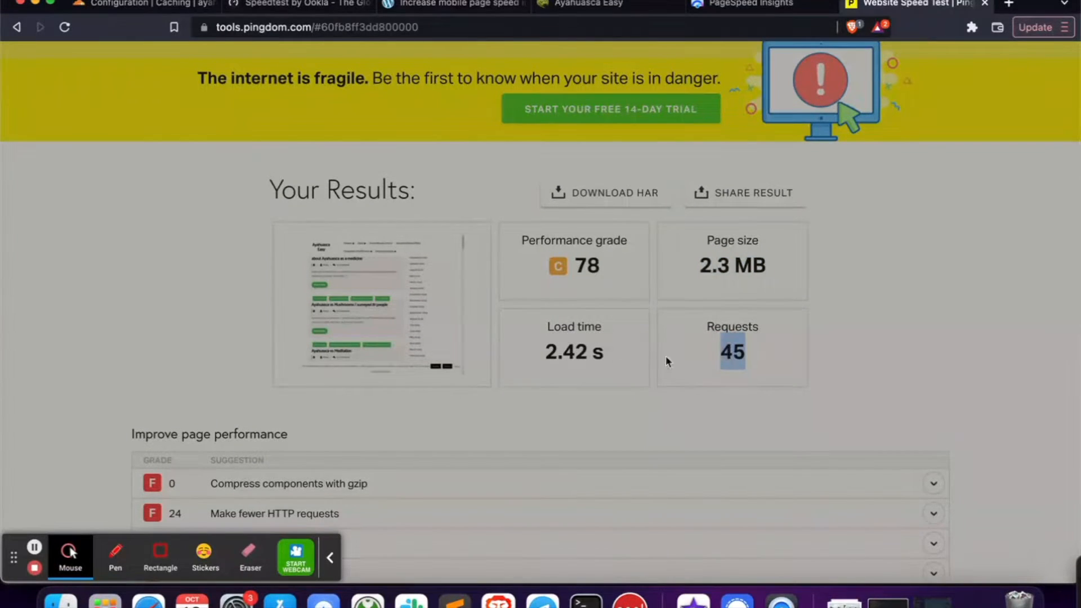
double_click(573, 352)
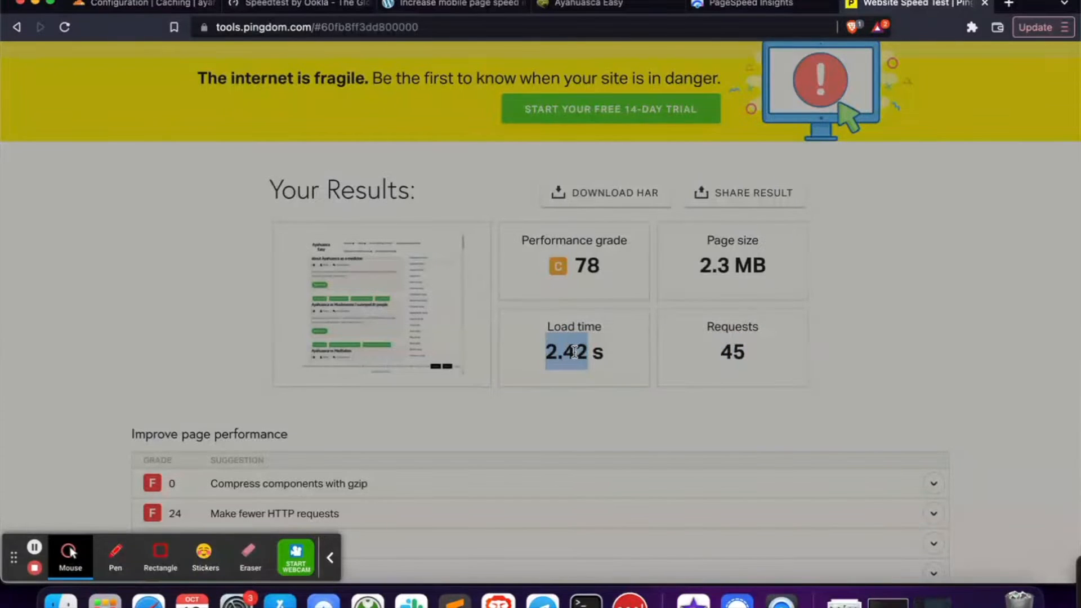
Compare the desktop and mobile performance scores in the PageSpeed Insights report, finishing on the mobile view
click(738, 5)
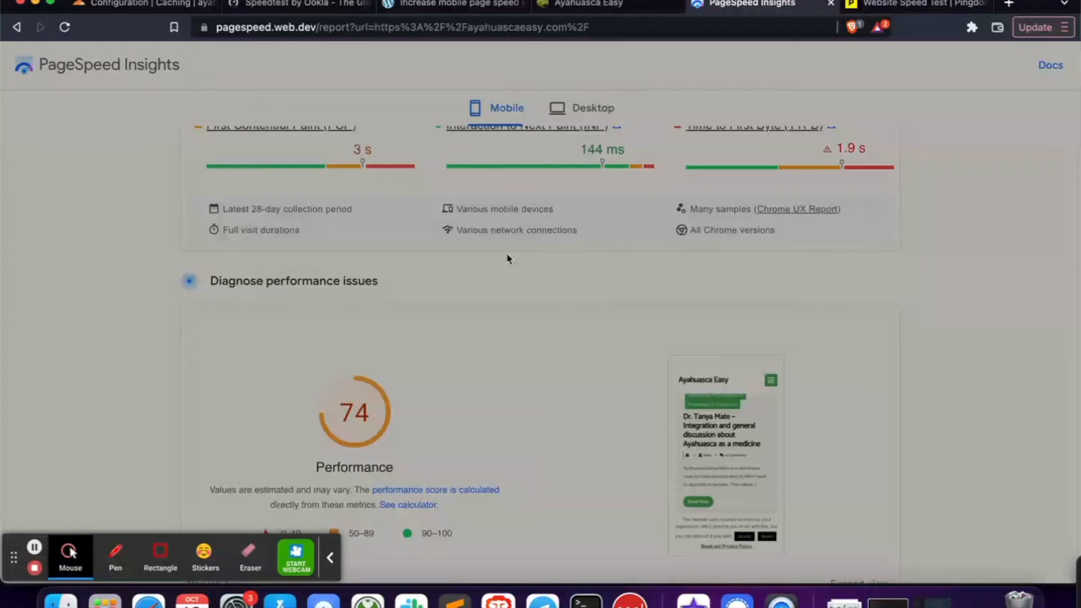
click(615, 110)
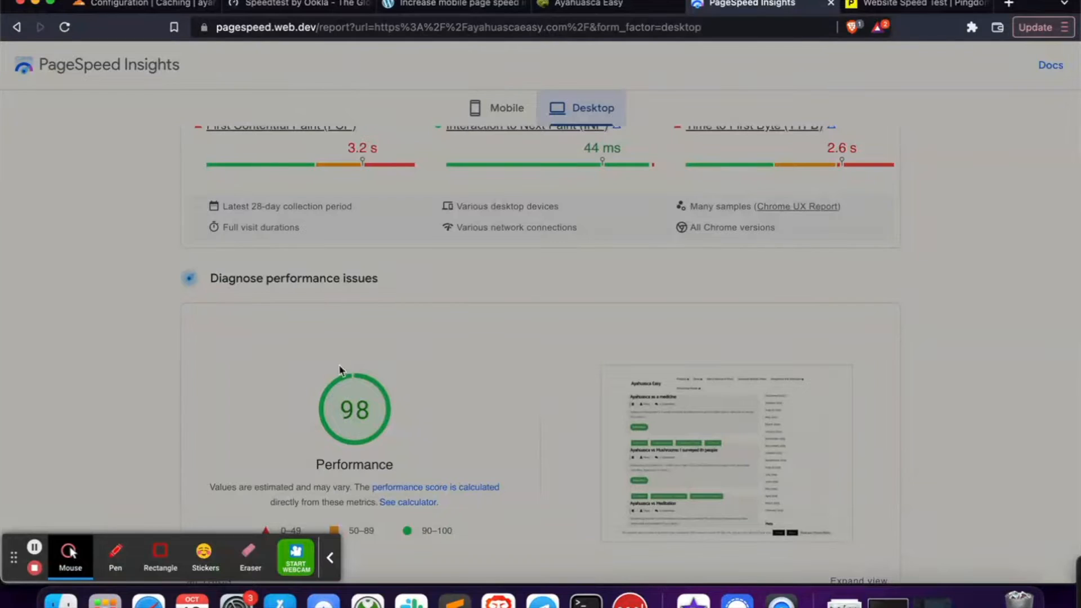
click(505, 115)
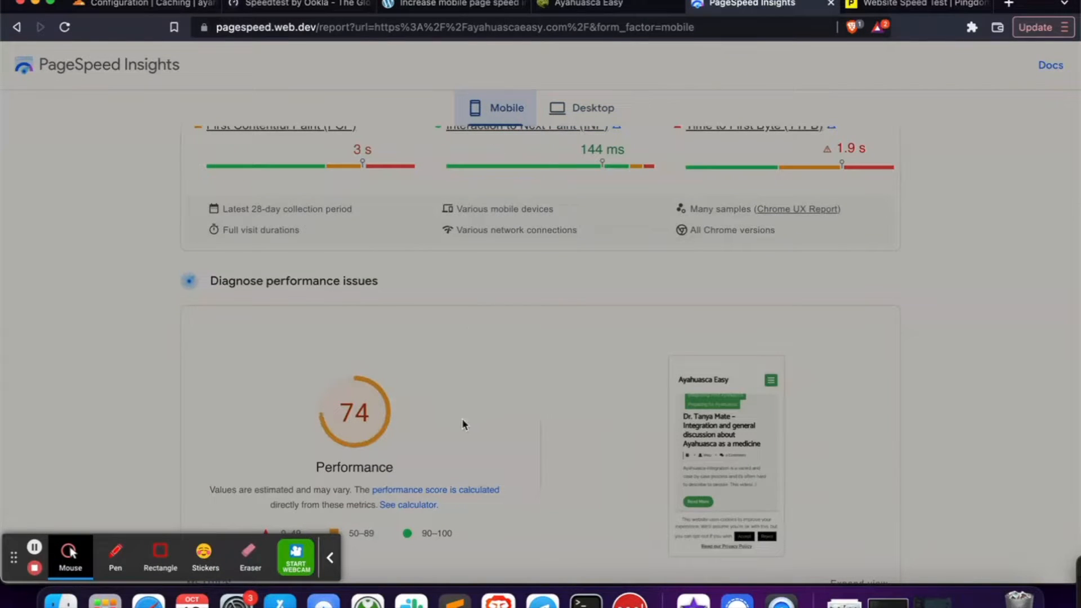
click(330, 557)
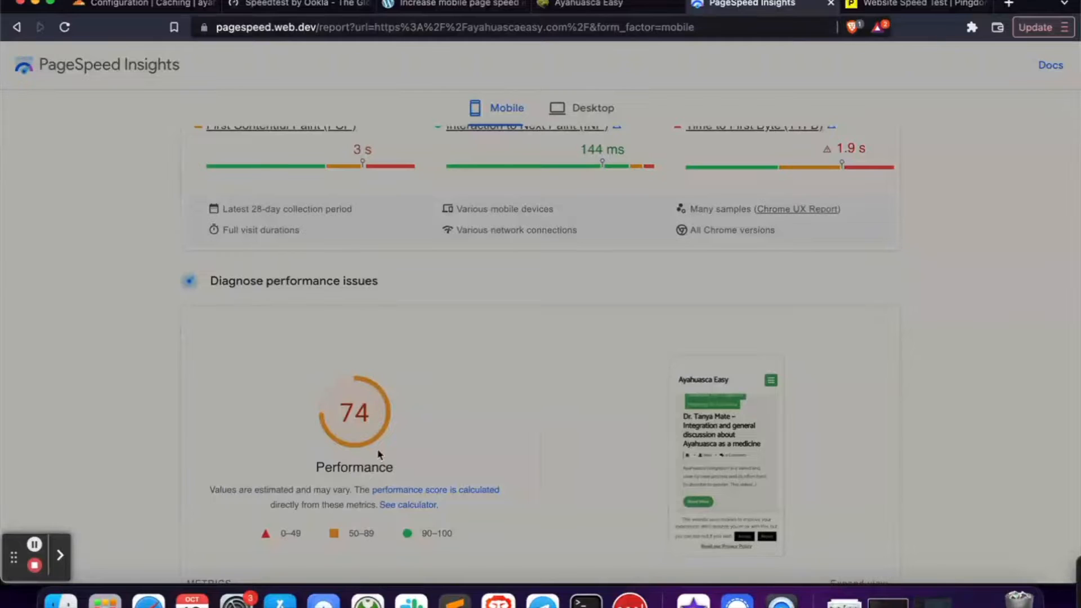
click(563, 108)
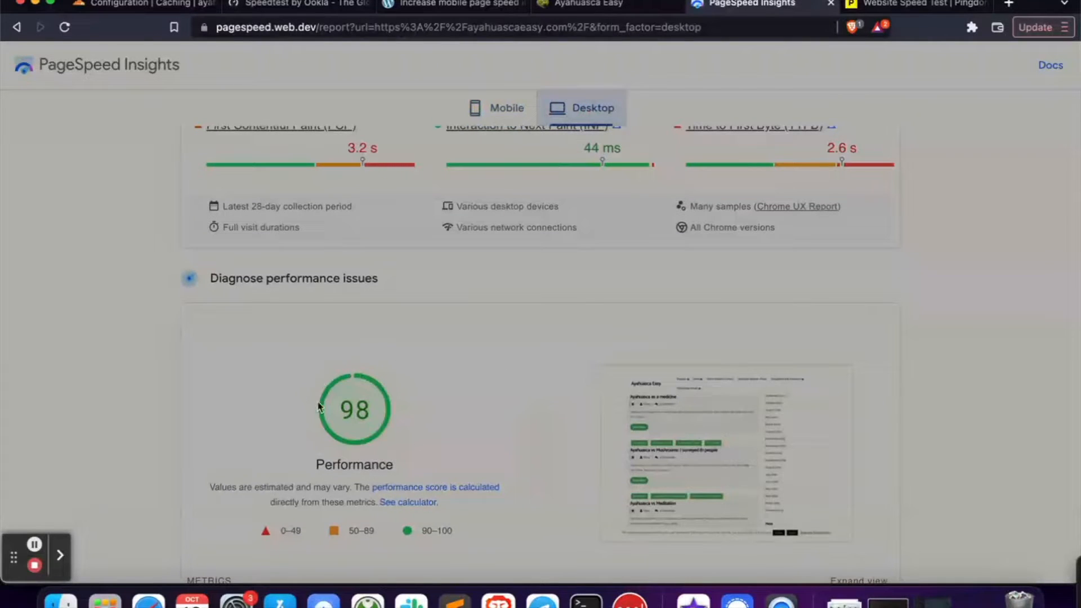
click(507, 119)
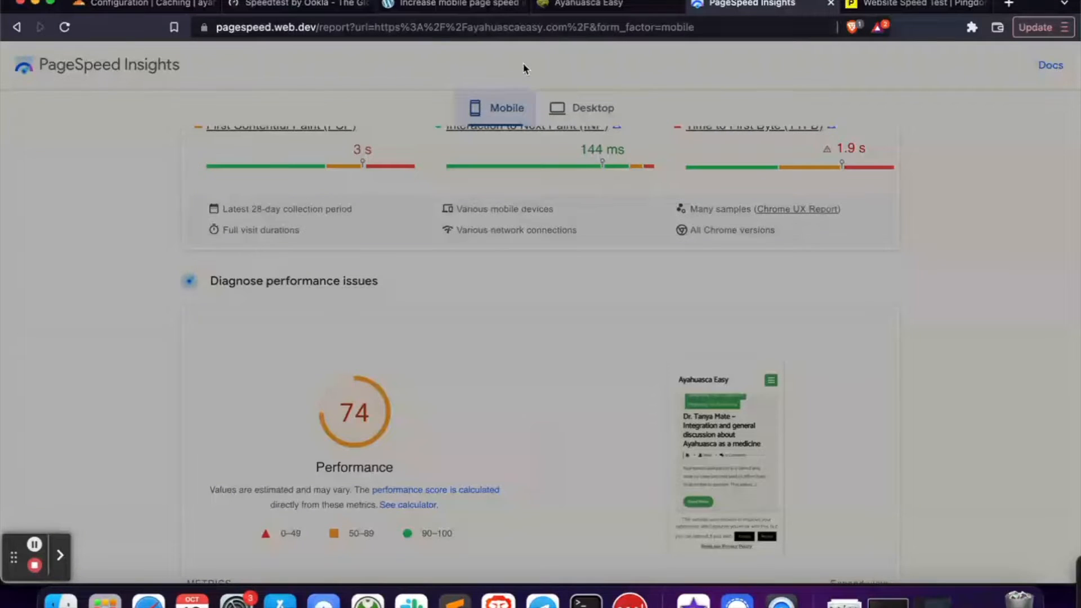
Return to the mobile page speed article and highlight the "Using a CDN" method
click(490, 4)
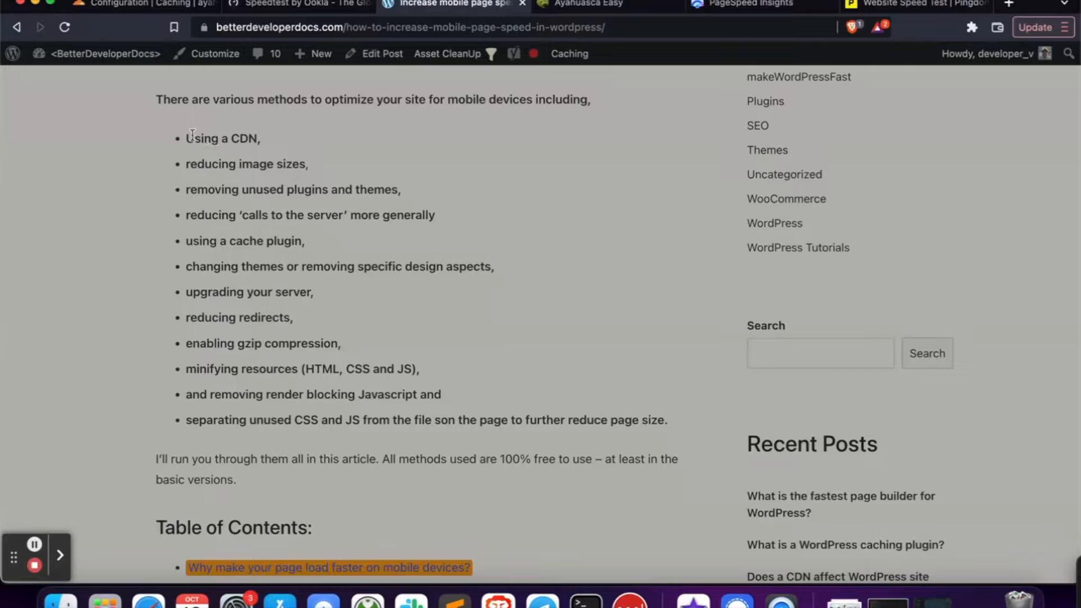
triple_click(225, 142)
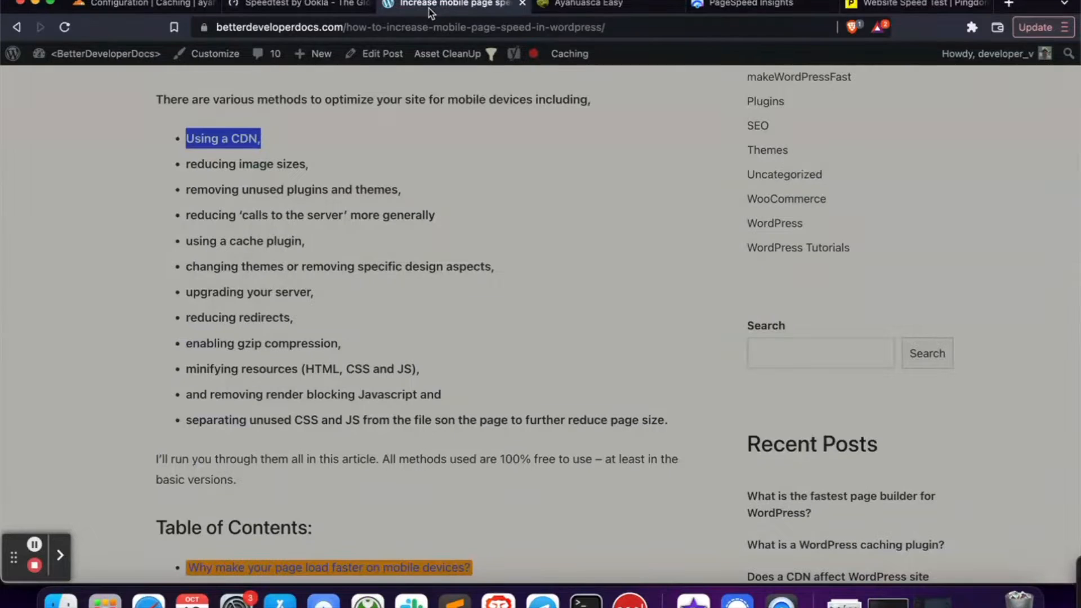
Open the Ayahuasca Easy WordPress admin in a new tab and go to its installed plugins list
click(611, 14)
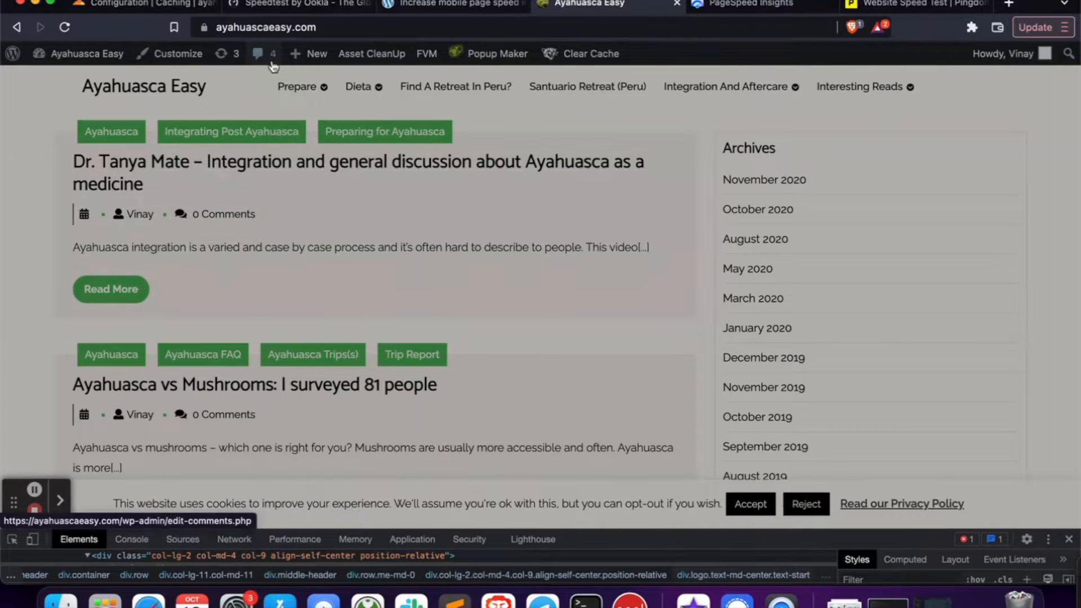
right_click(14, 57)
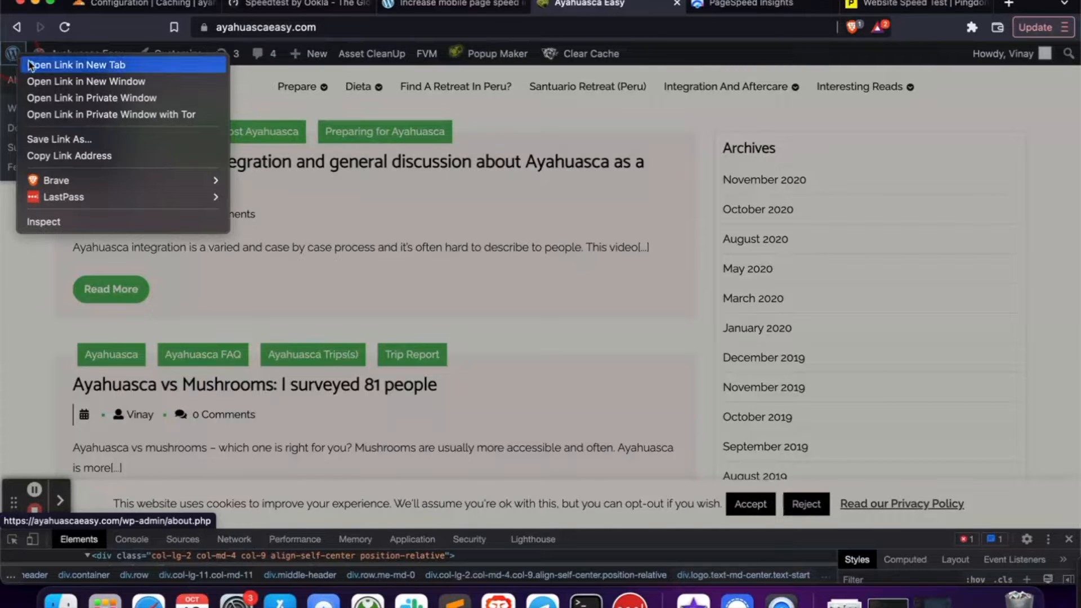
click(30, 66)
click(676, 5)
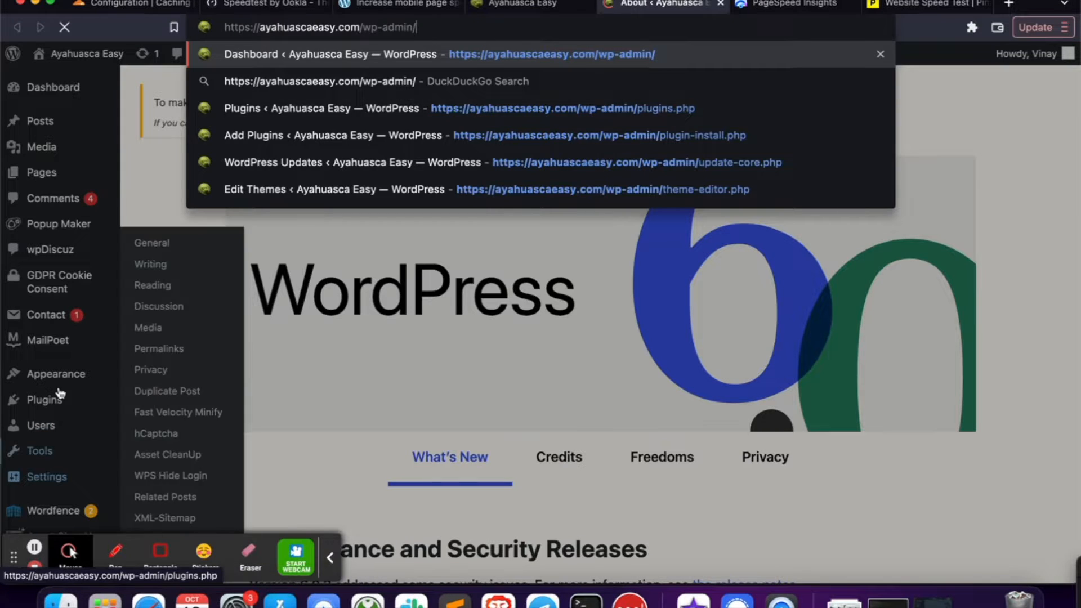
click(58, 391)
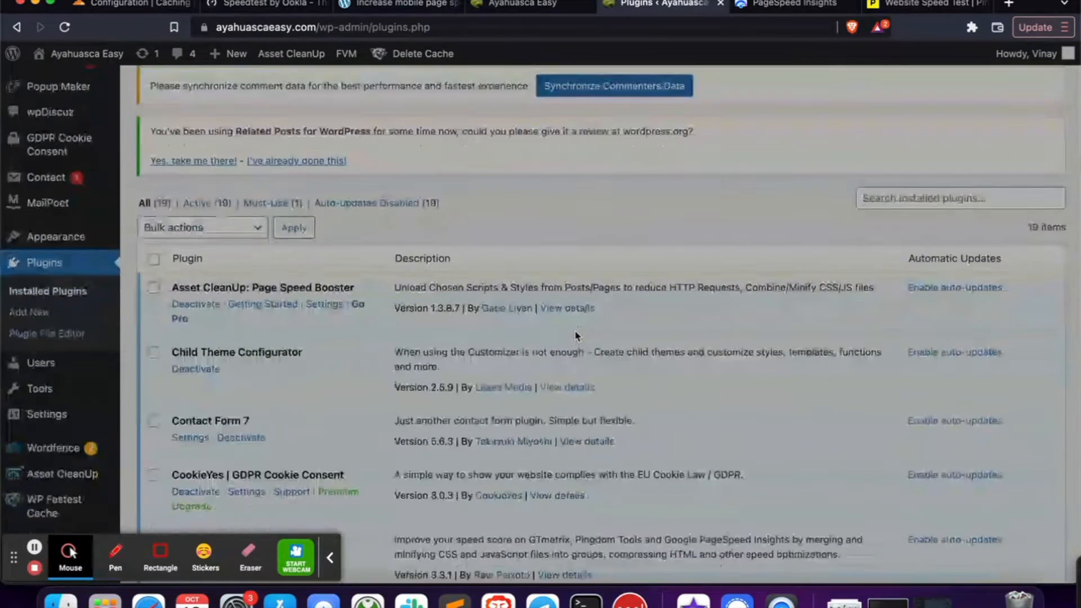
Search the installed plugins for "cloudfl"
scroll(577, 335, down, 1)
click(949, 190)
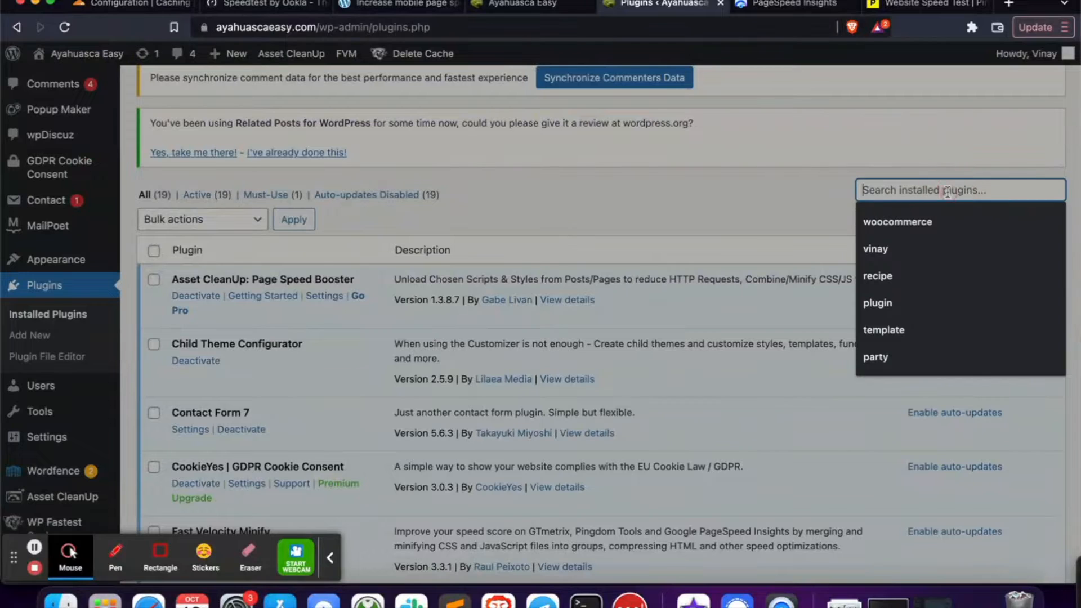
text(cloudfl)
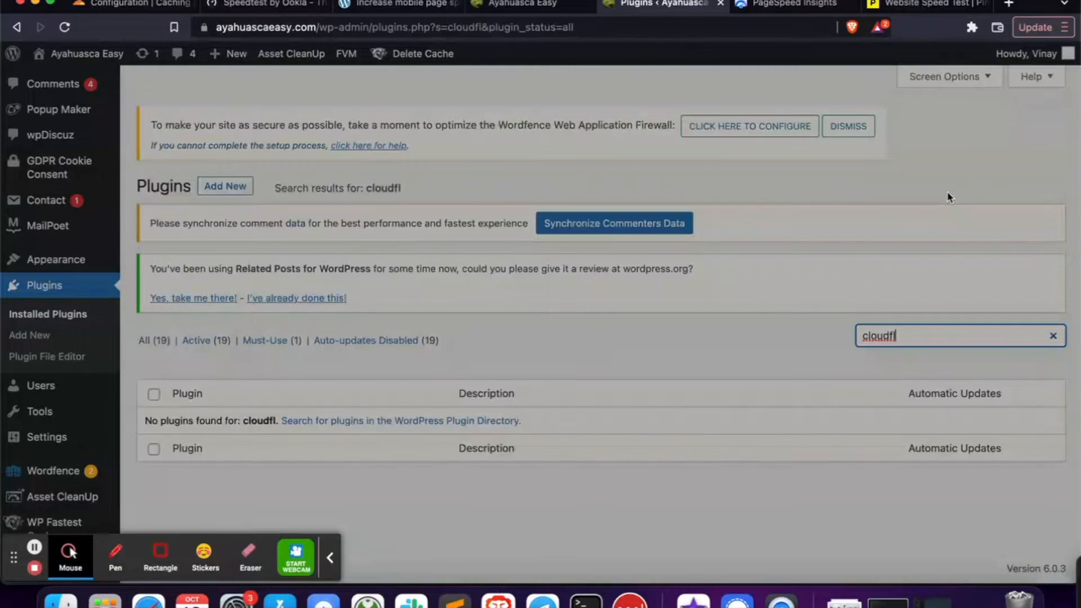
Search the installed plugins for "cdn" and clear the search to list all plugins again
key(BackSpace)
key(BackSpace)
key(BackSpace)
key(BackSpace)
key(BackSpace)
key(BackSpace)
key(BackSpace)
text(cdn)
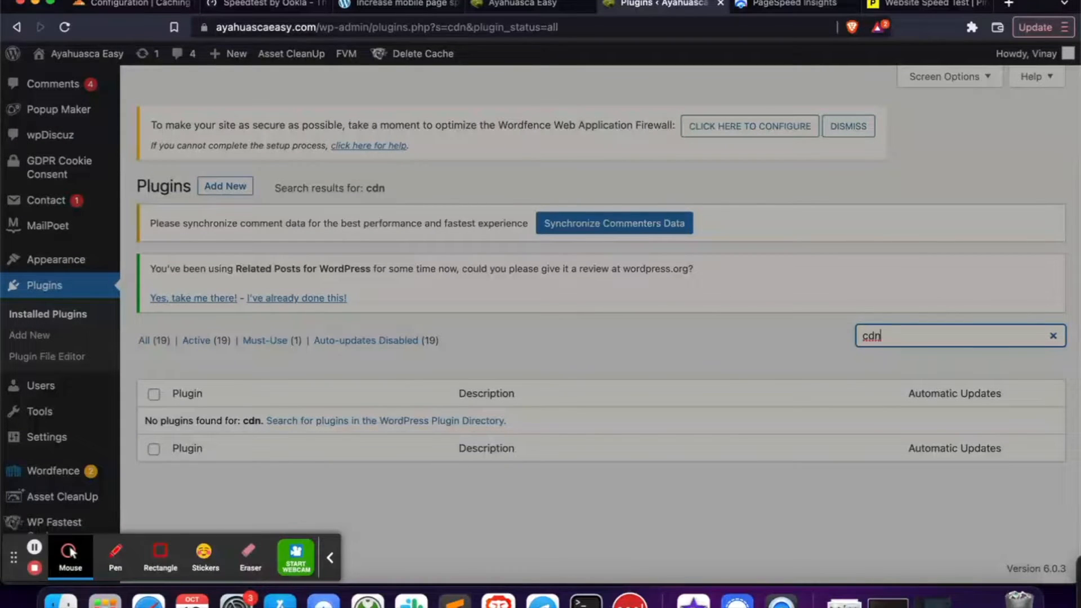
key(BackSpace)
key(BackSpace)
key(BackSpace)
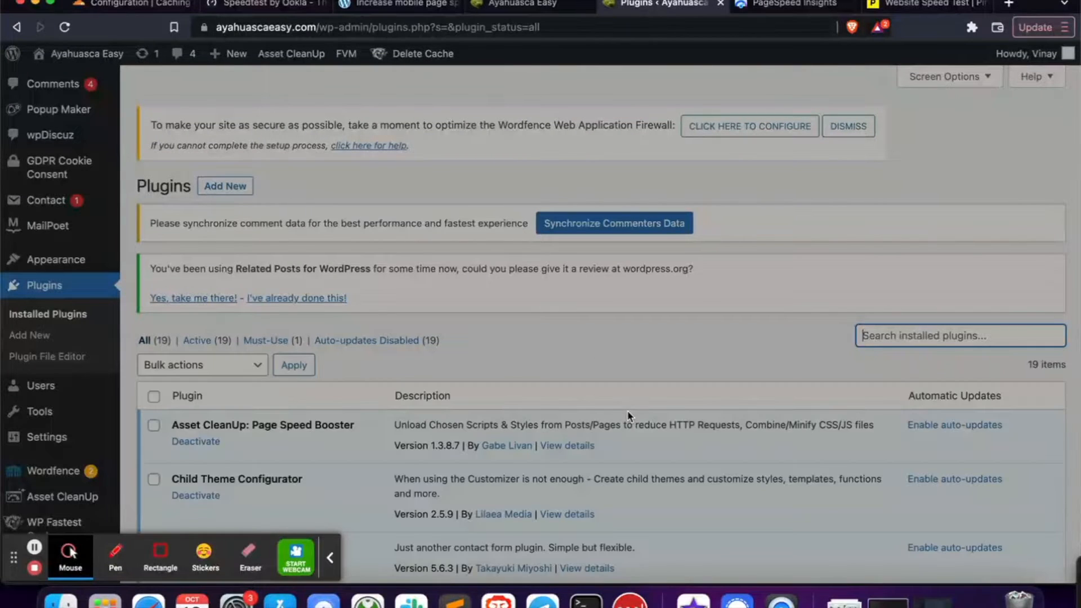
Search the web for "who is nameserver" in a new tab, copy the Ayahuasca Easy site address, and open the Who.is nameserver result
click(1009, 4)
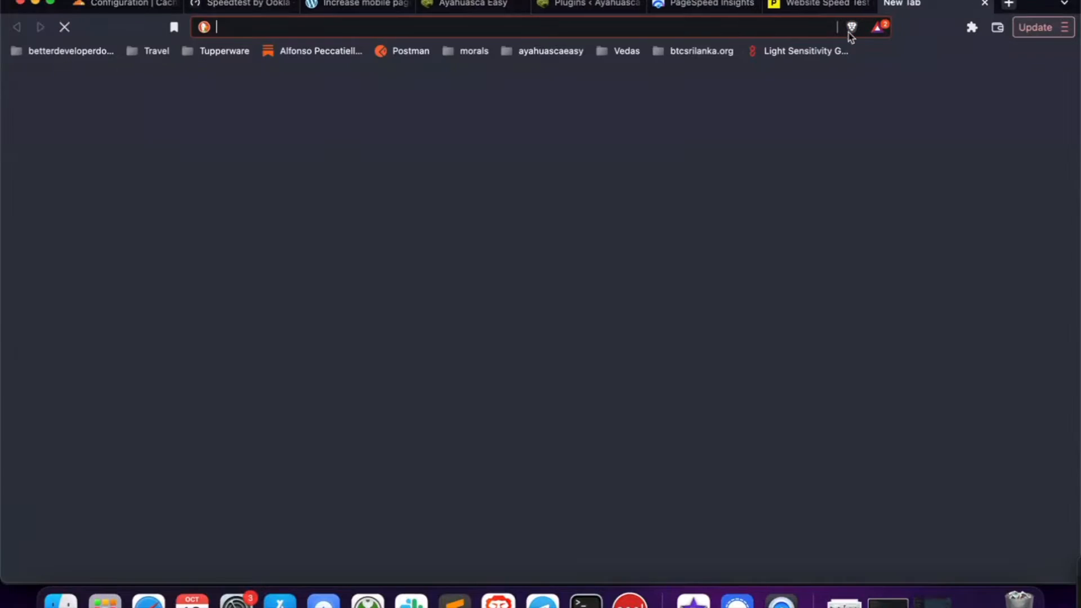
text(who i)
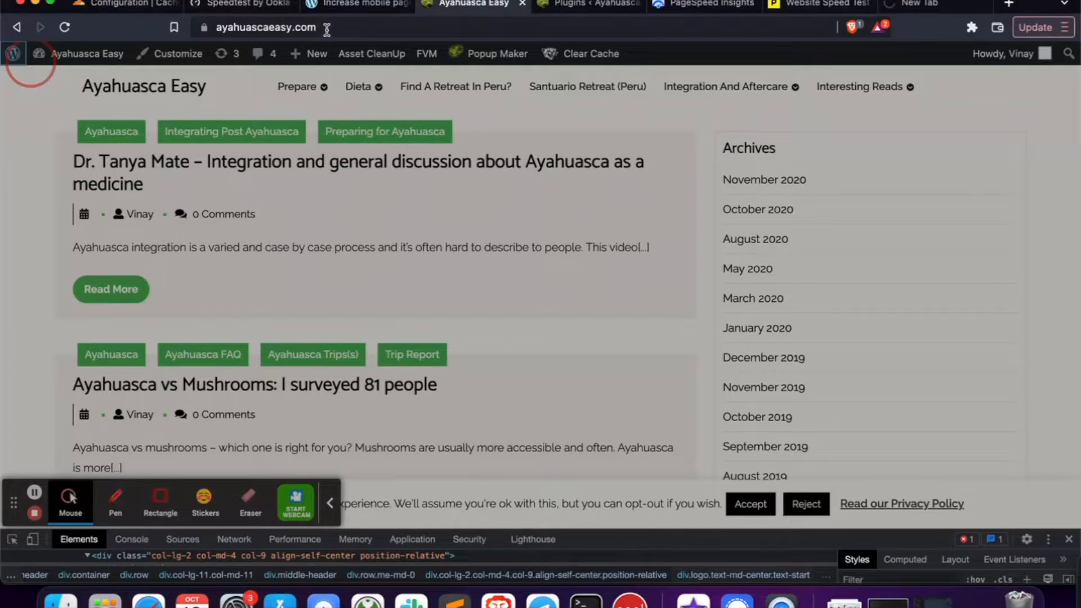
key(super+l)
key(super+c)
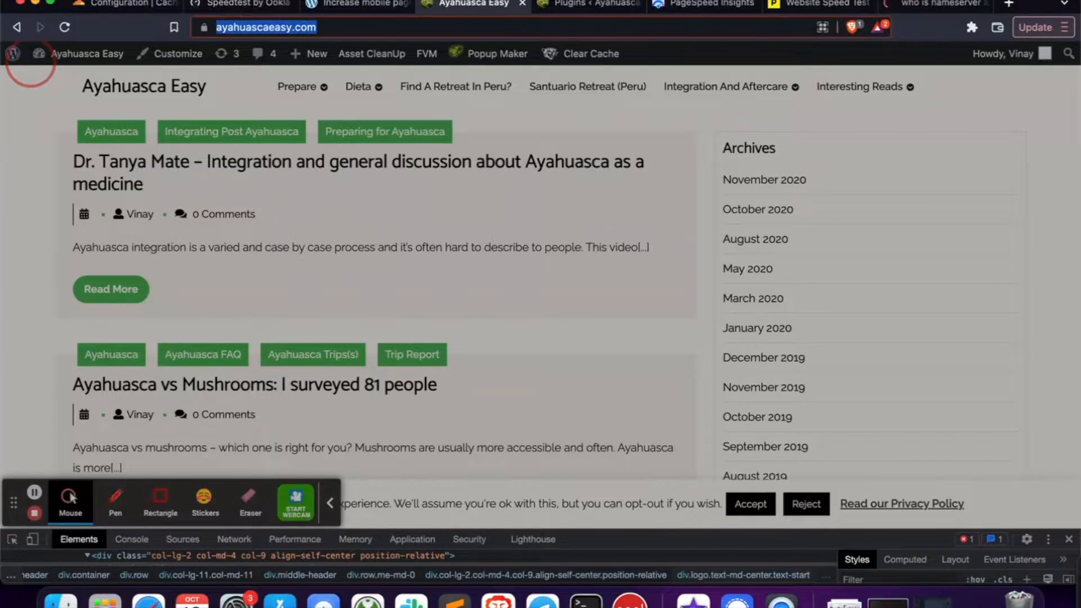
click(946, 3)
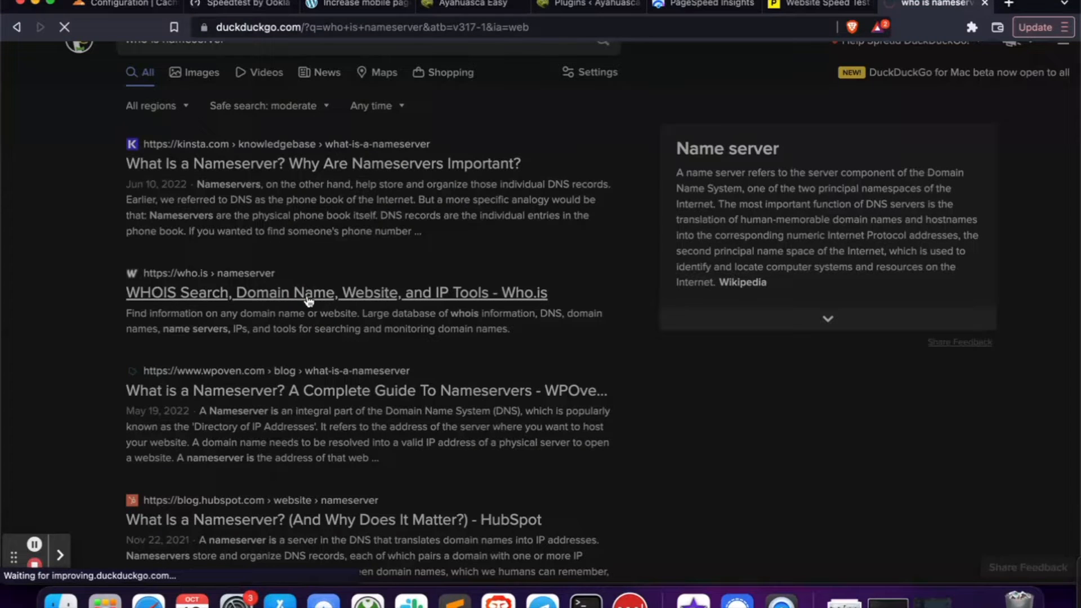
click(309, 293)
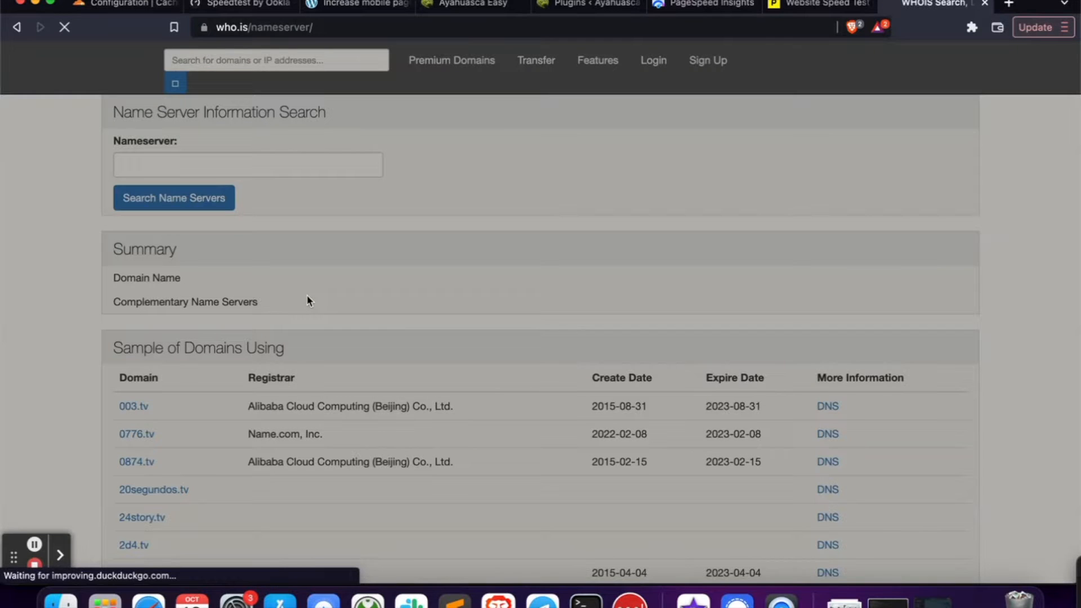
click(255, 163)
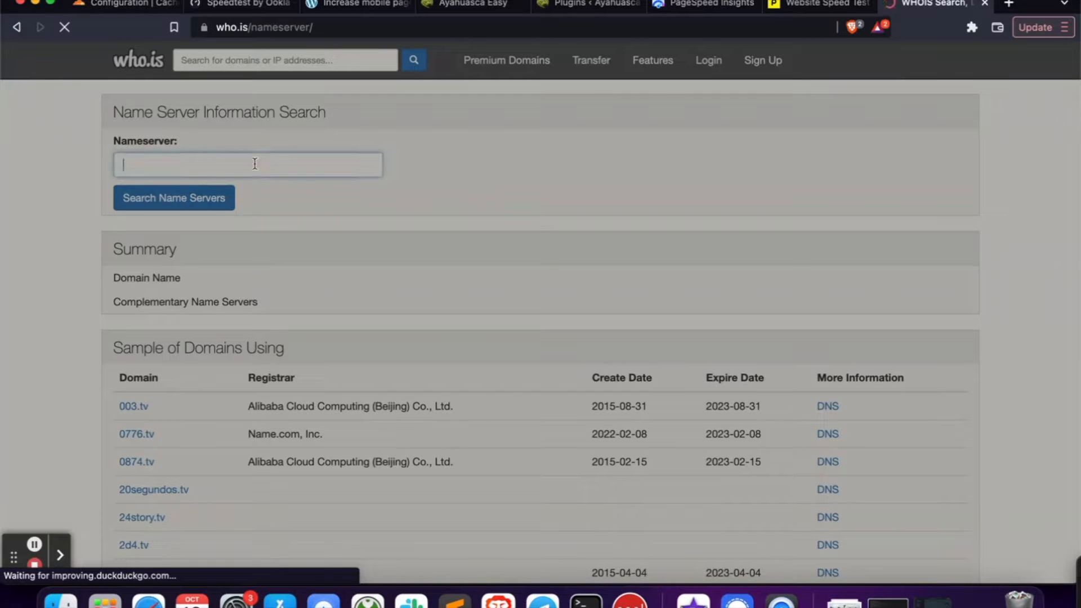
key(super+v)
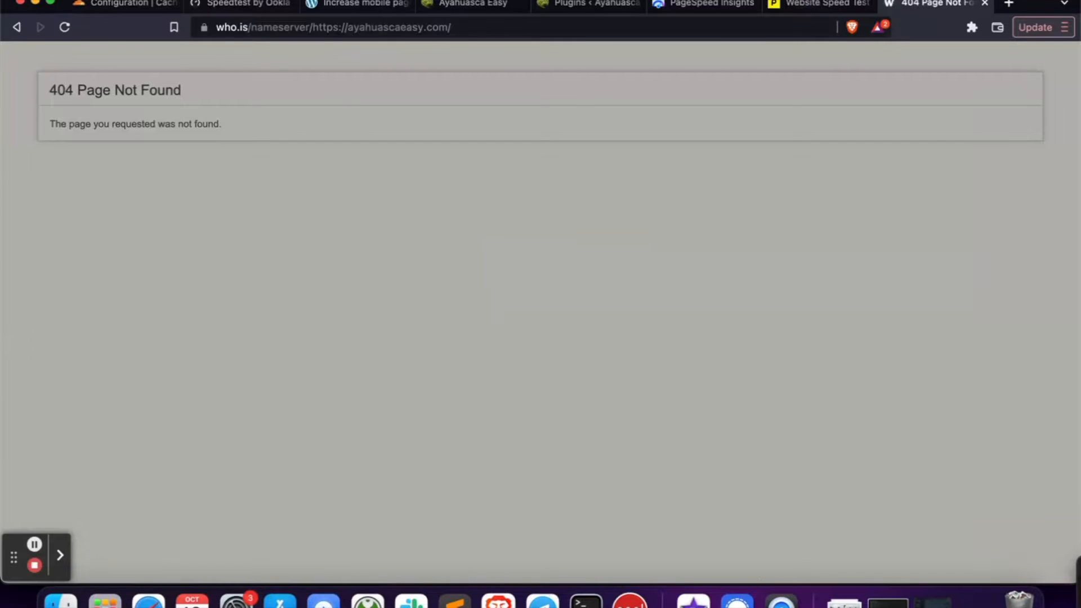
drag(348, 27, 315, 28)
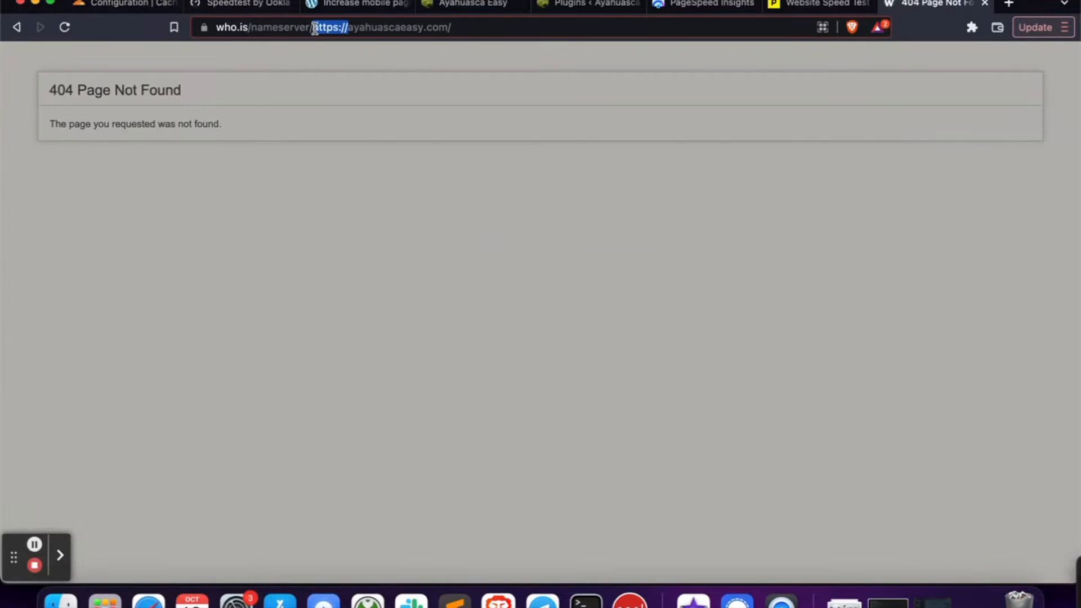
key(BackSpace)
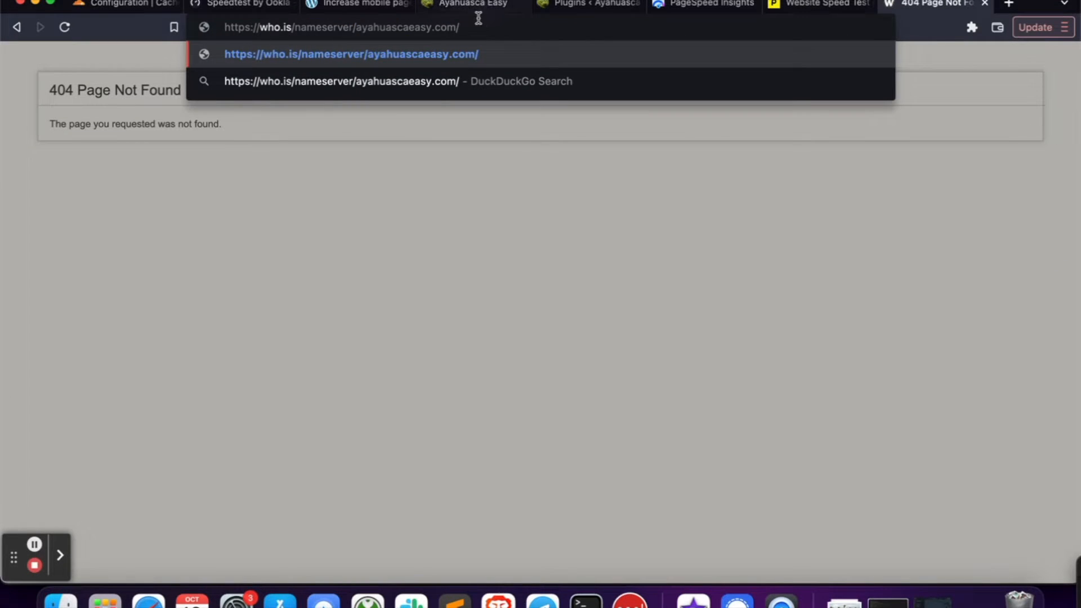
key(Return)
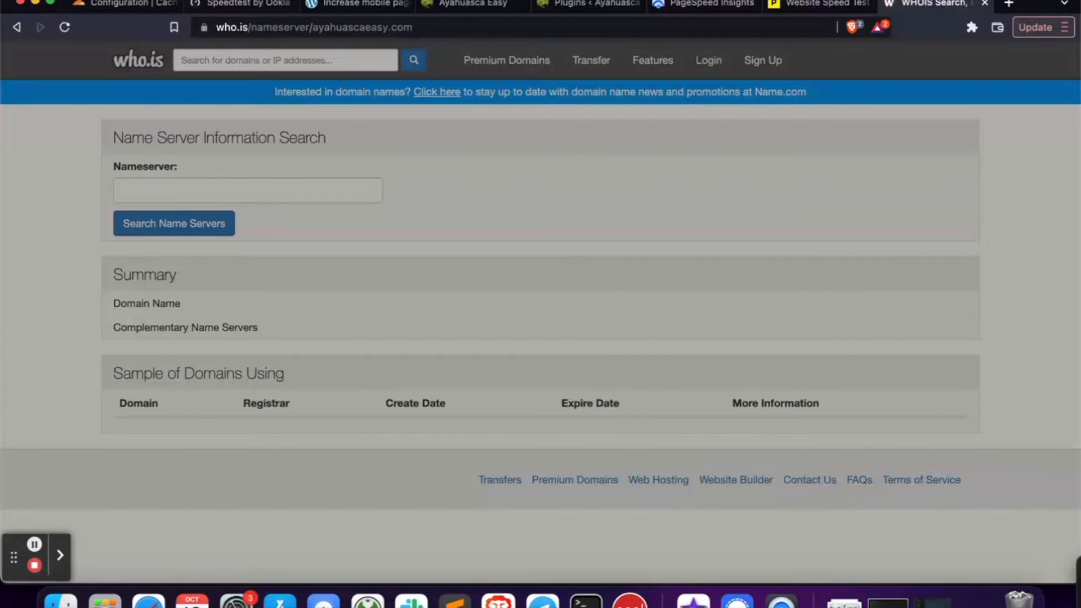
scroll(67, 385, down, 3)
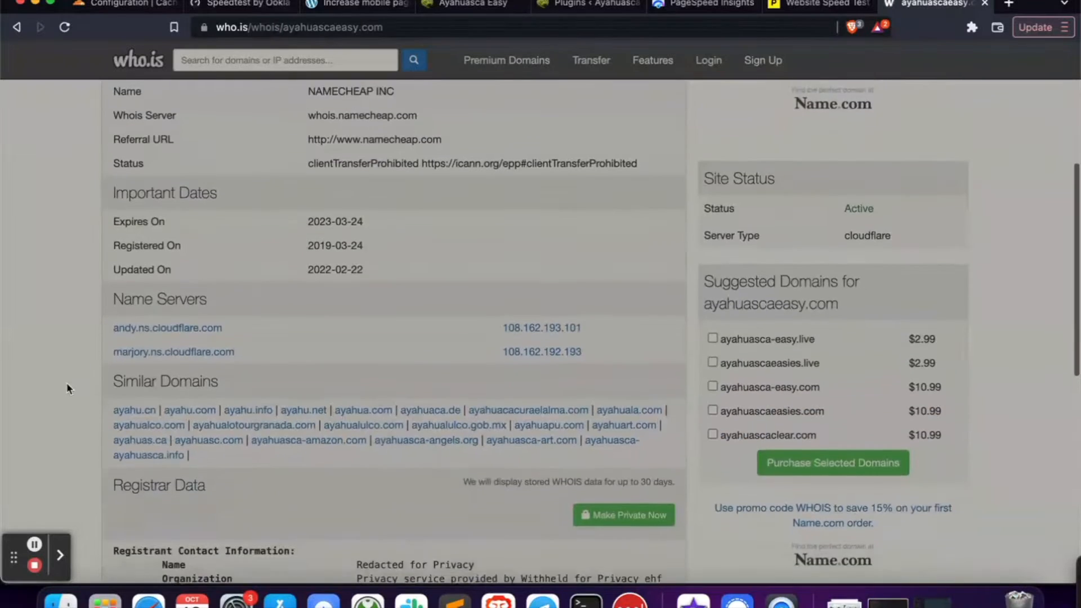
scroll(67, 385, up, 1)
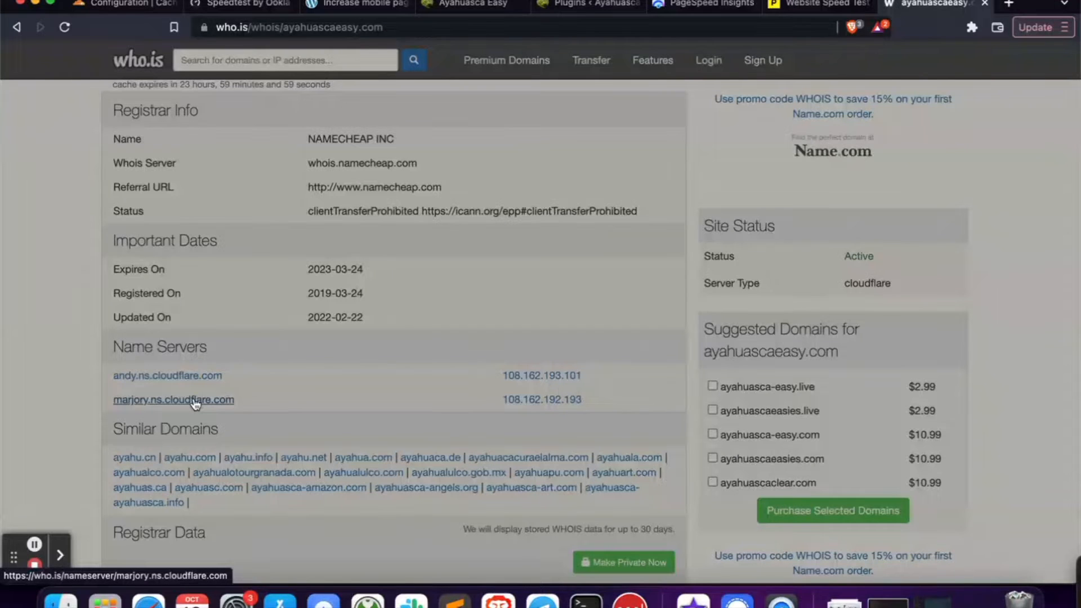
Return to the mobile page speed article and highlight the "reducing image sizes" method
key(super+3)
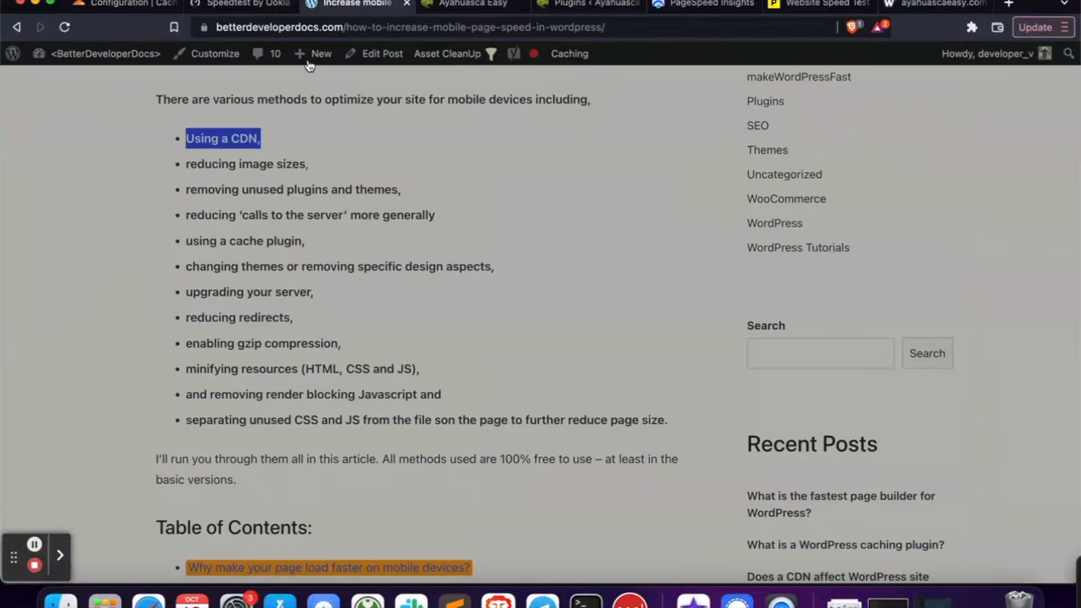
triple_click(207, 136)
triple_click(245, 163)
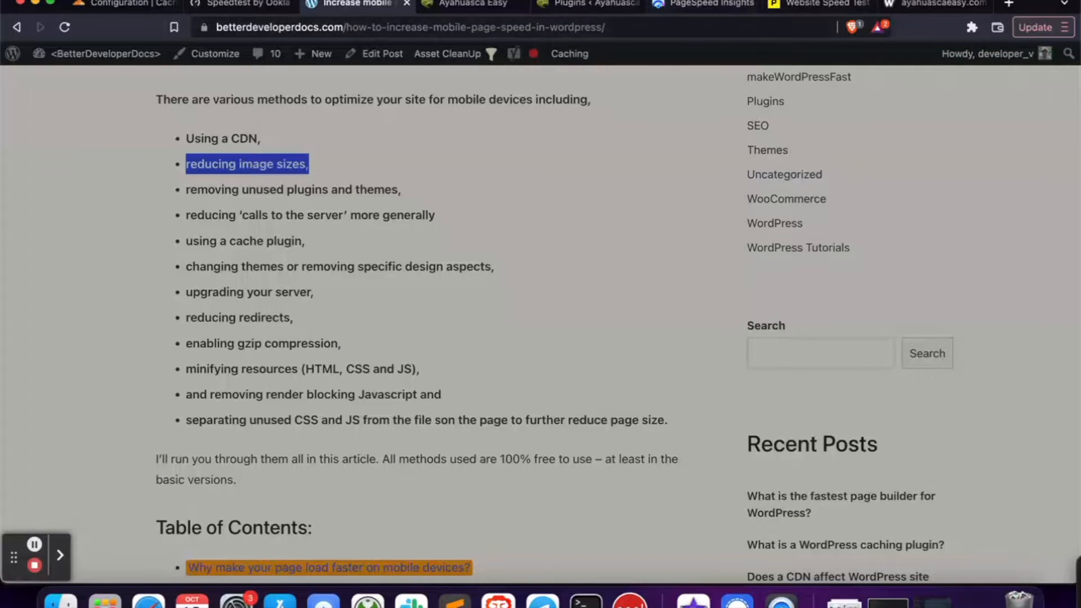
Browse the Ayahuasca Easy homepage down to the large featured image of the first ceremony post
click(489, 5)
scroll(306, 326, down, 15)
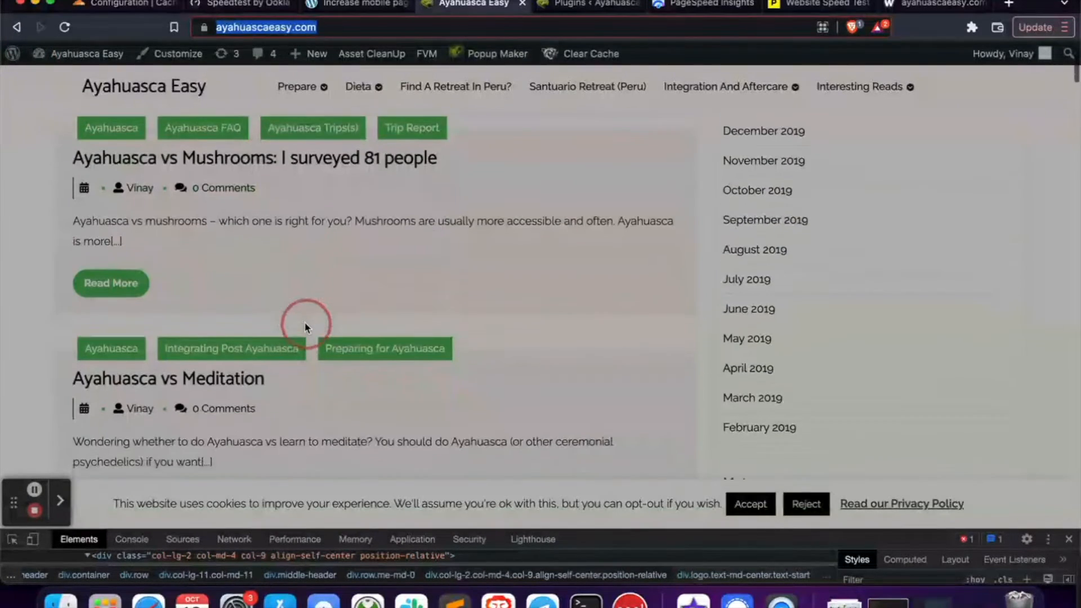
scroll(305, 327, down, 10)
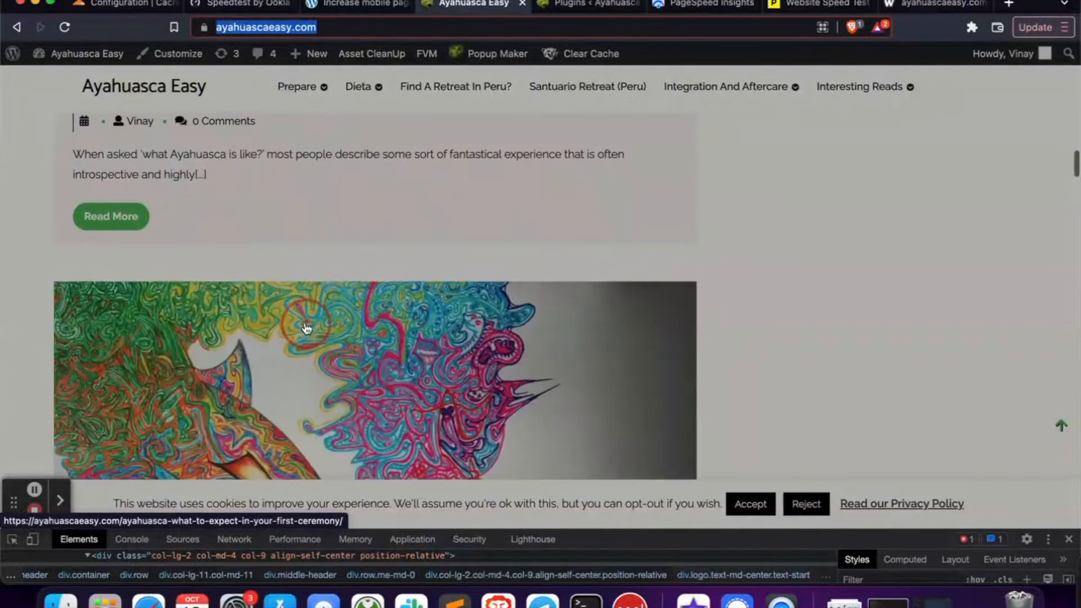
scroll(307, 322, down, 5)
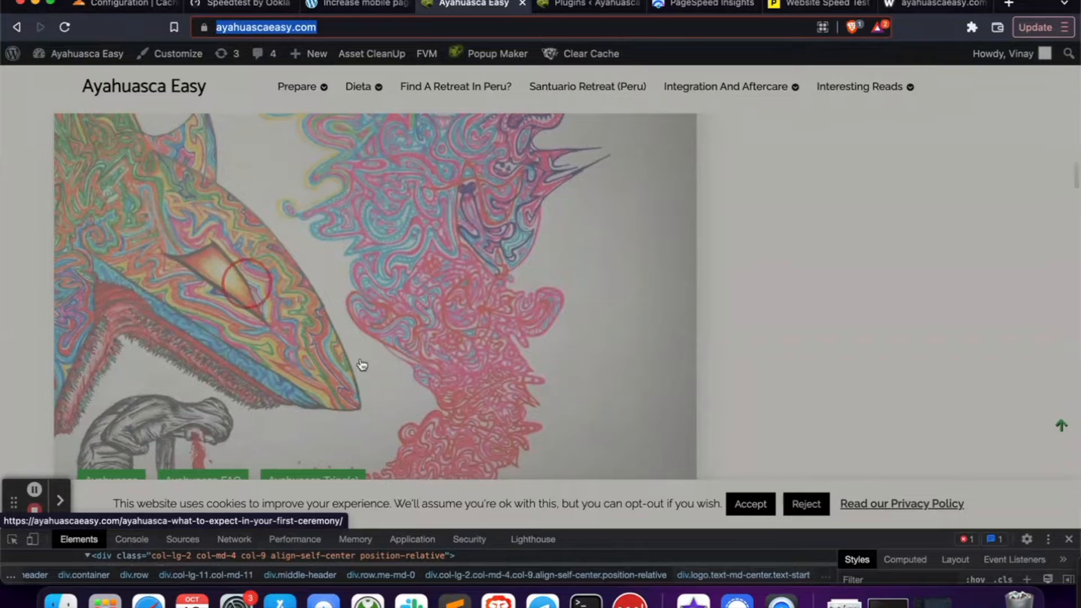
scroll(456, 318, down, 2)
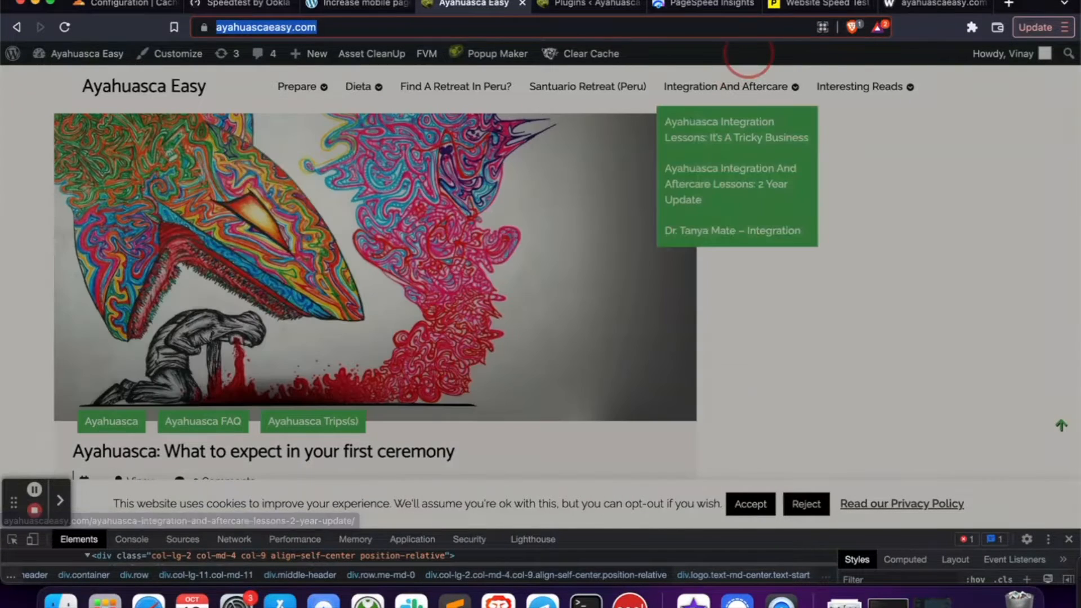
Compare the image content size with the total page size in the Pingdom report, and close the Who.is tab
click(819, 4)
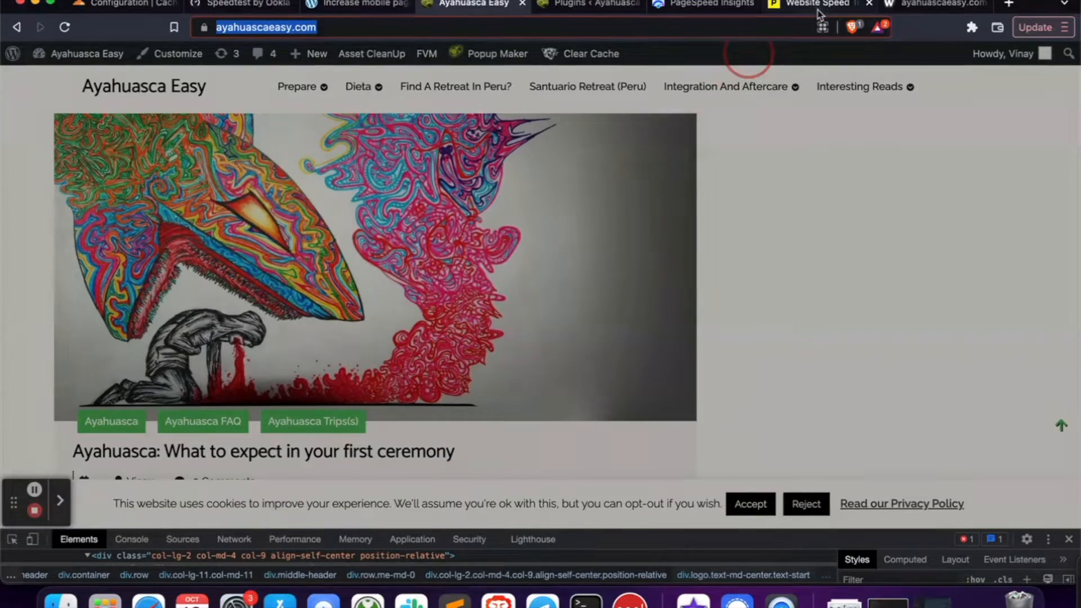
scroll(805, 279, down, 15)
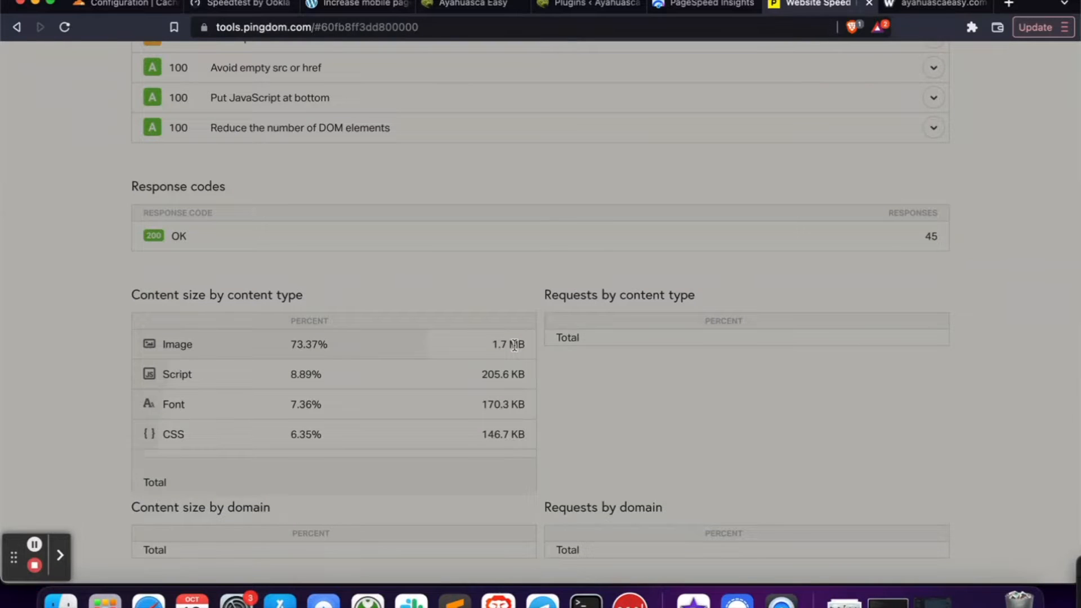
scroll(514, 345, up, 7)
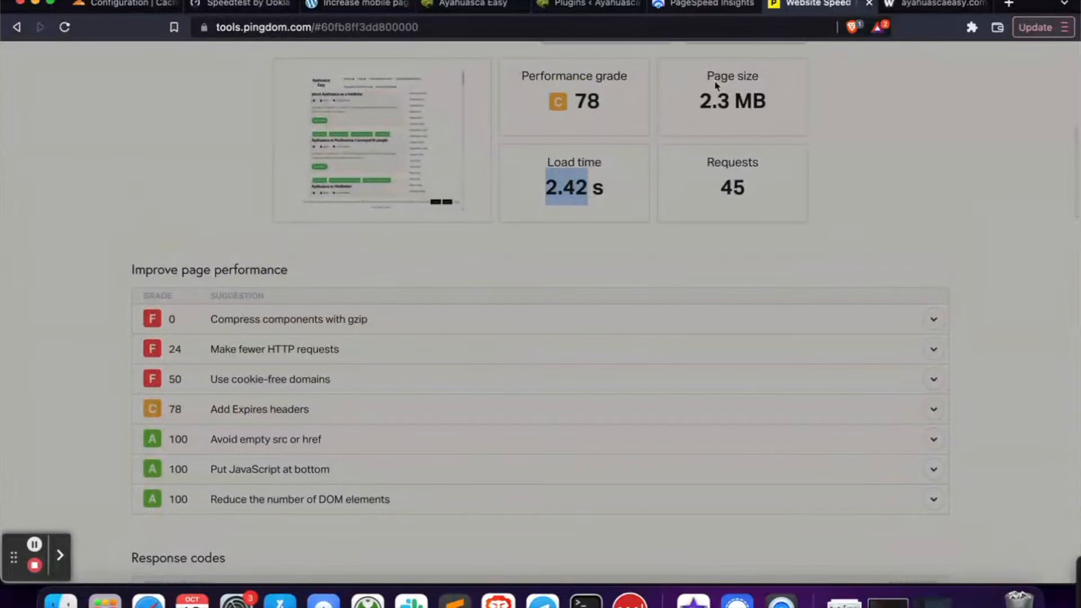
drag(700, 103, 794, 97)
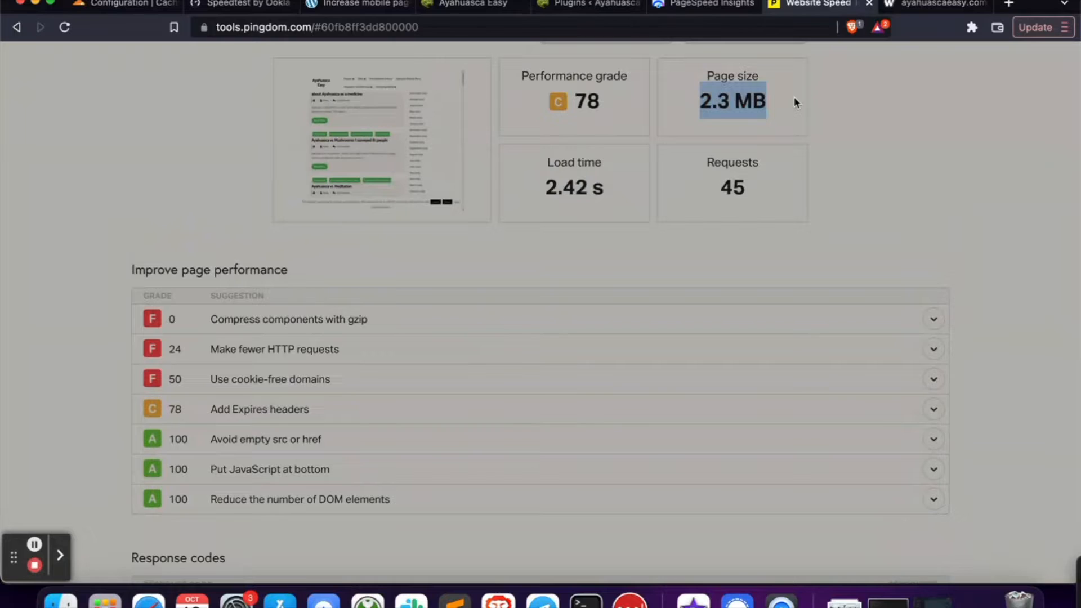
scroll(921, 260, down, 9)
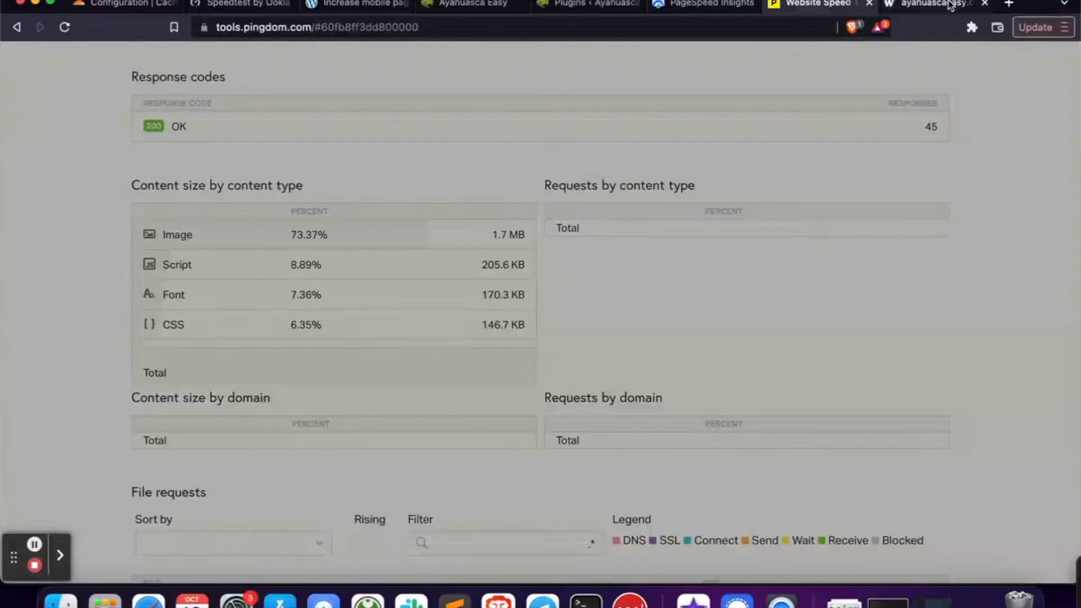
click(985, 4)
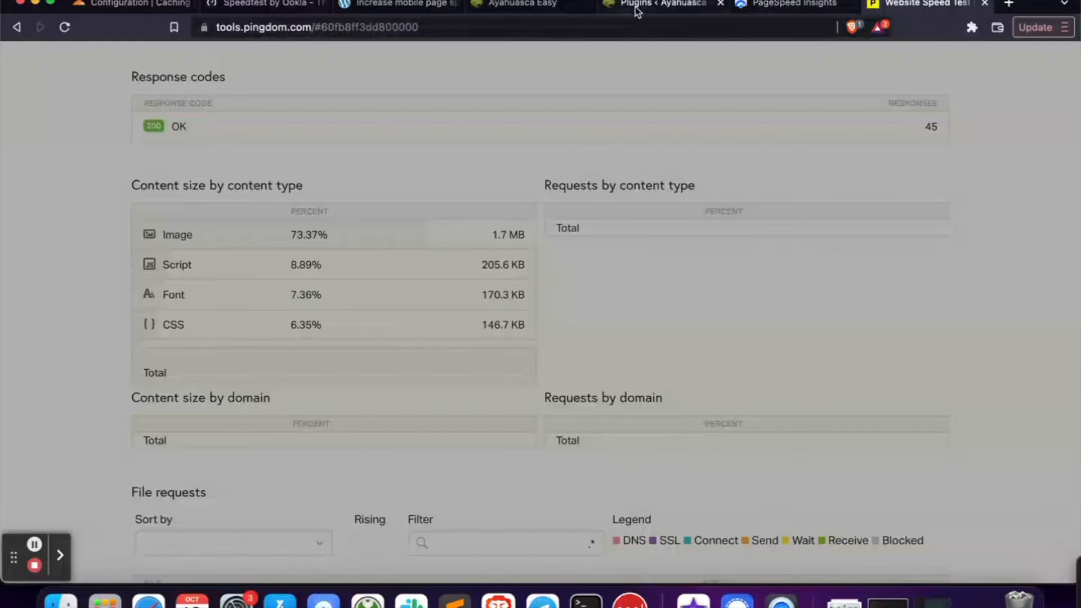
Examine how the large featured images load and display among the Ayahuasca Easy homepage posts
click(538, 8)
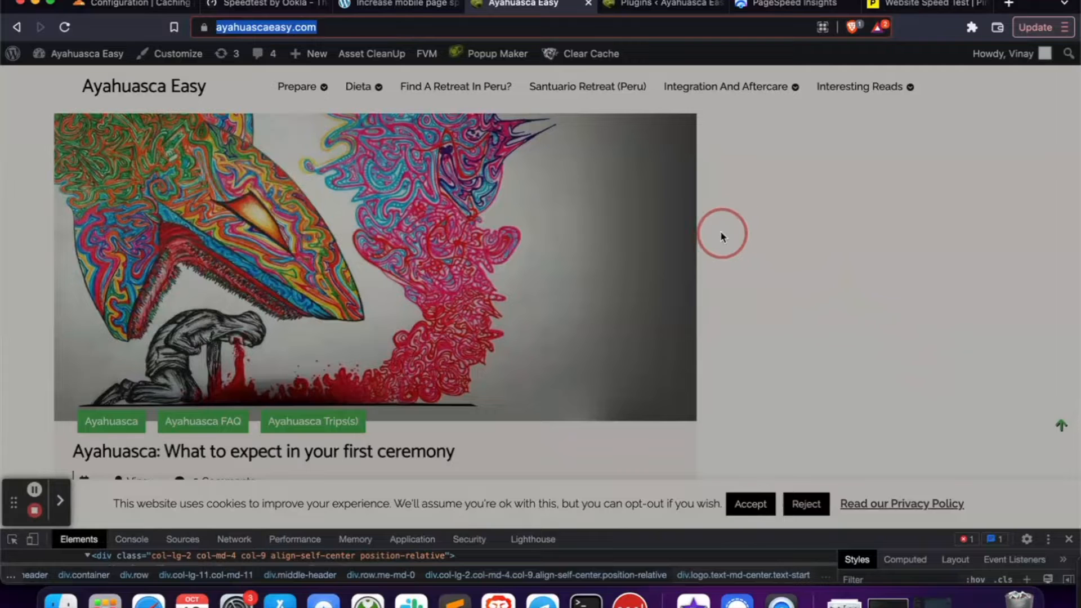
scroll(720, 233, down, 10)
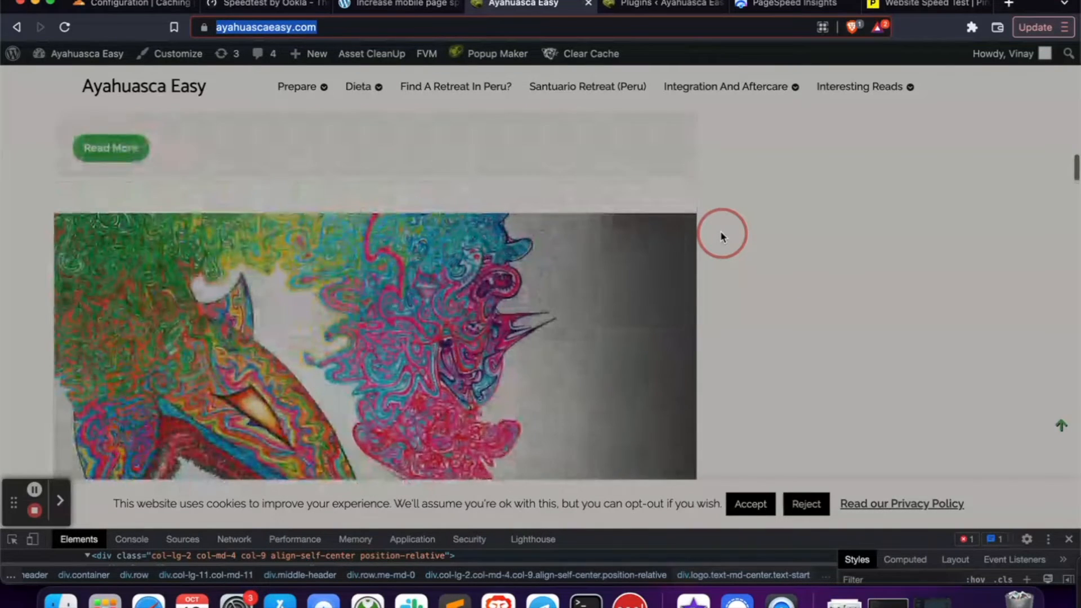
scroll(721, 234, up, 20)
scroll(721, 234, down, 4)
scroll(721, 236, down, 15)
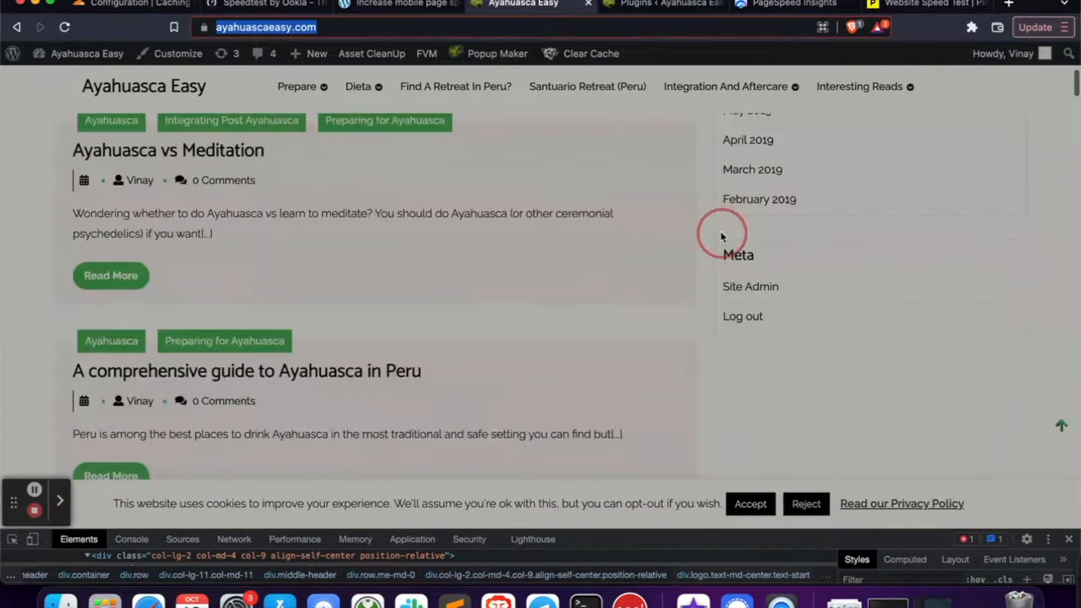
scroll(722, 230, down, 15)
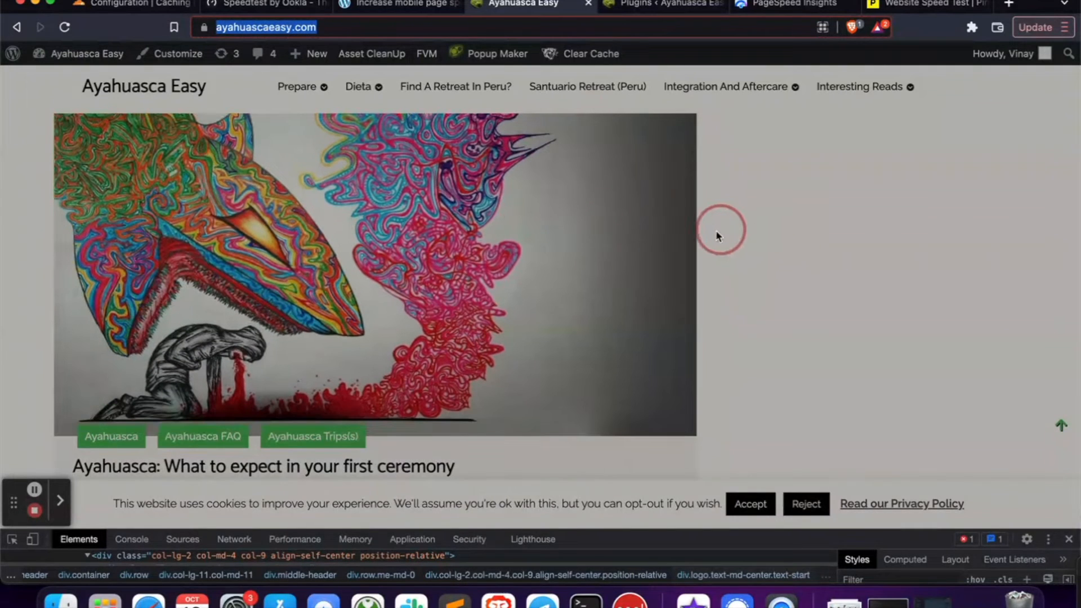
scroll(716, 235, down, 4)
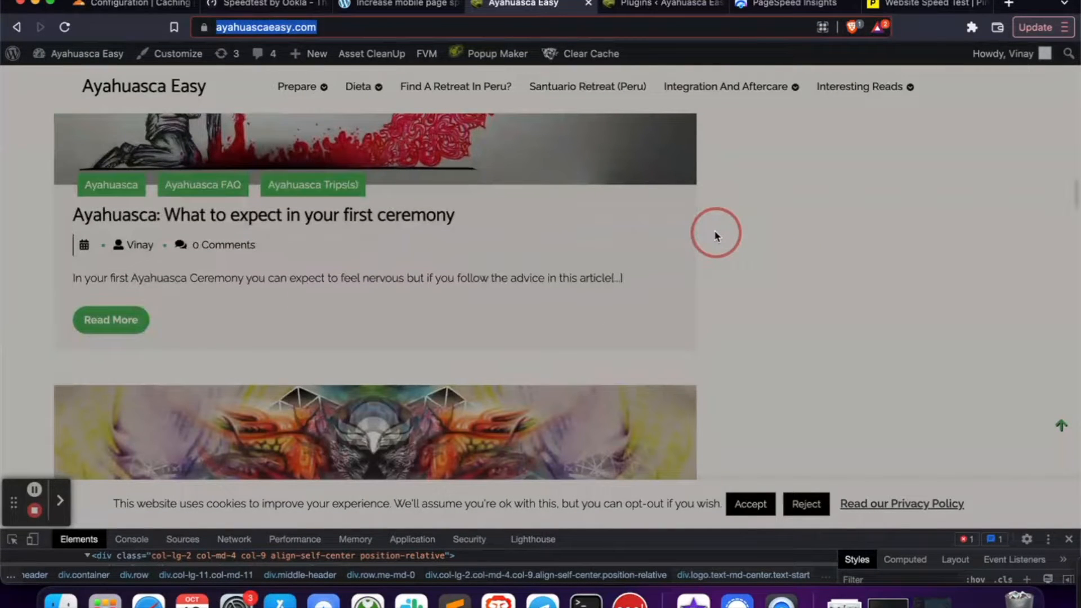
scroll(715, 234, down, 4)
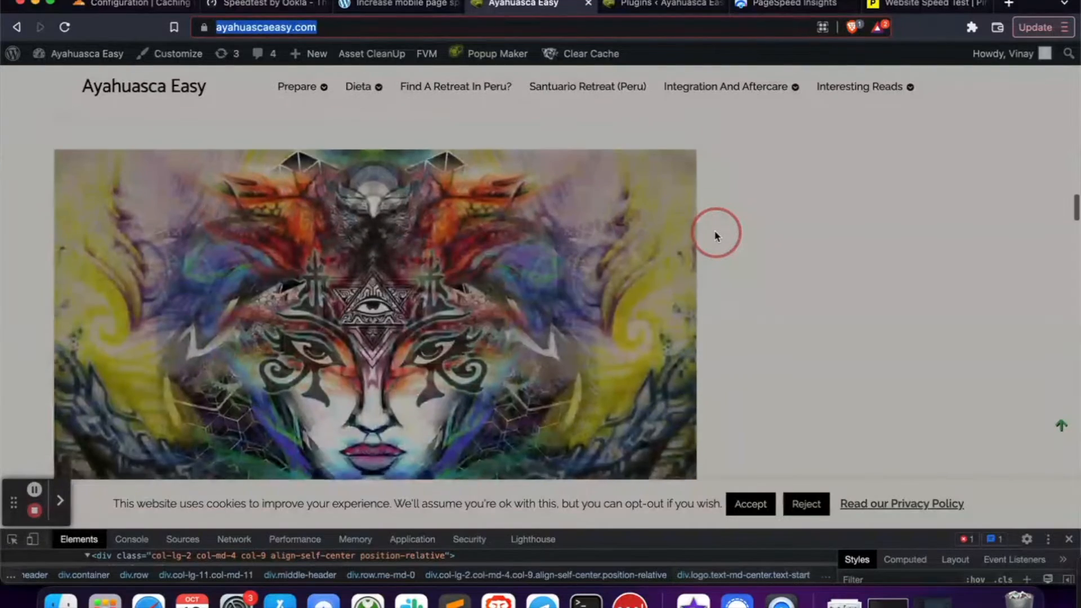
scroll(715, 234, down, 4)
scroll(715, 236, up, 5)
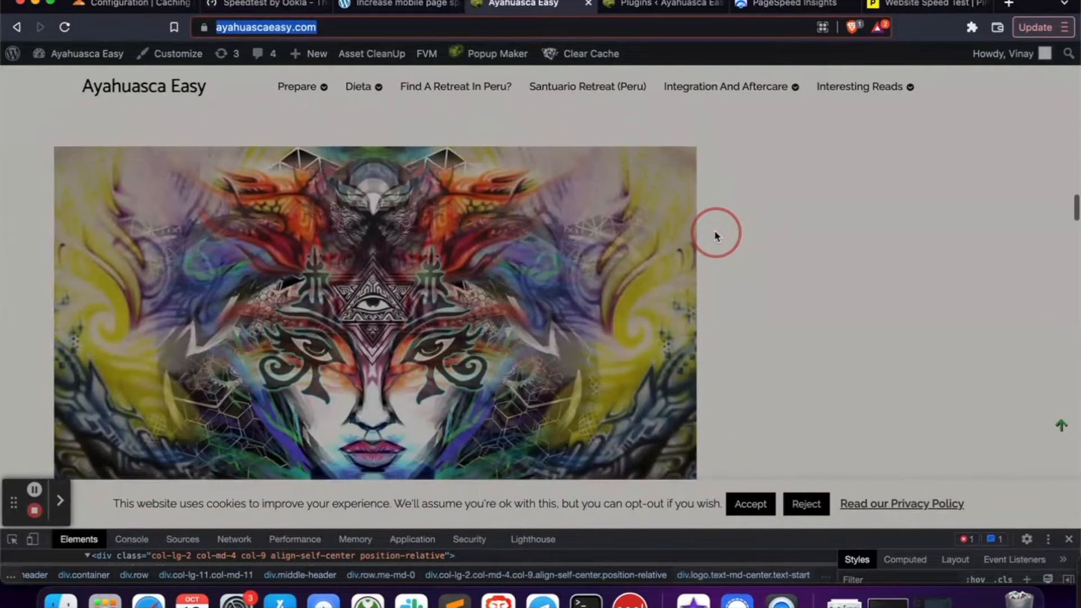
scroll(716, 236, up, 1)
scroll(717, 236, up, 9)
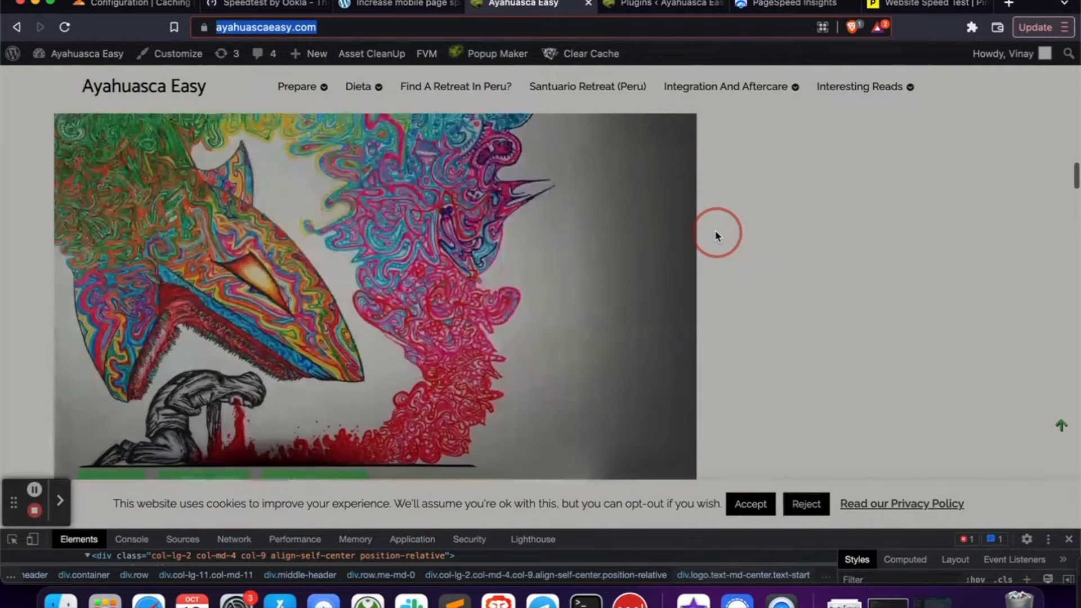
scroll(716, 236, down, 4)
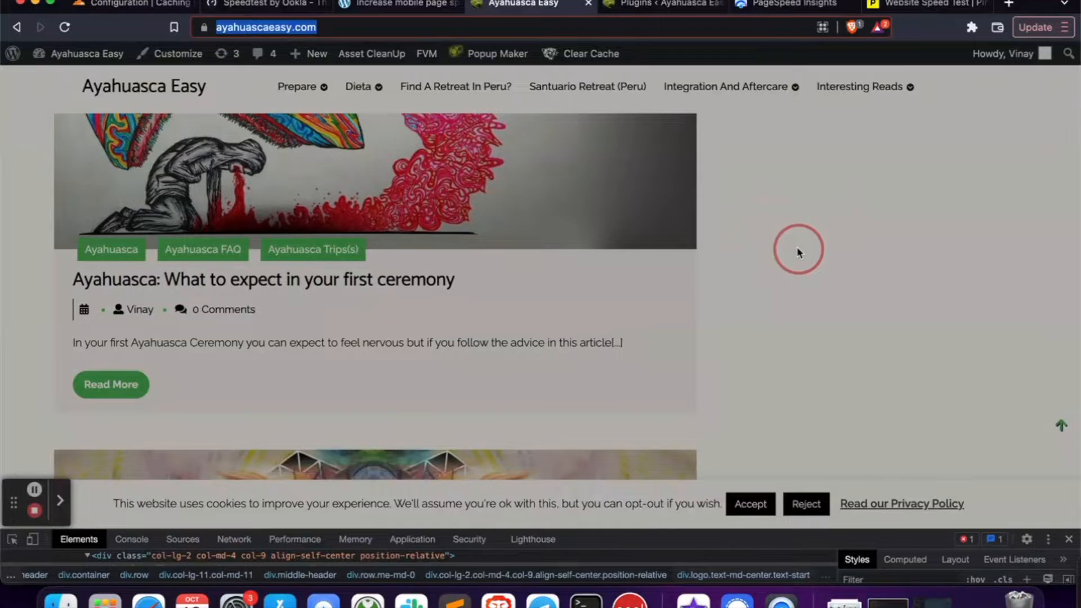
Revisit the article's list of optimization methods and return to the Ayahuasca Easy installed plugins list
click(394, 5)
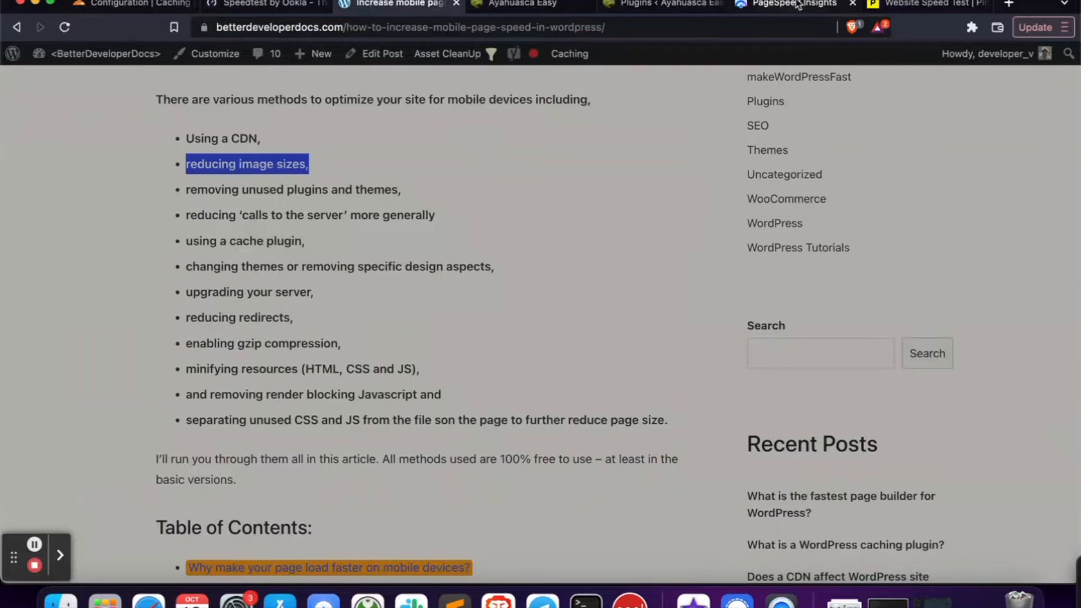
click(541, 5)
click(642, 6)
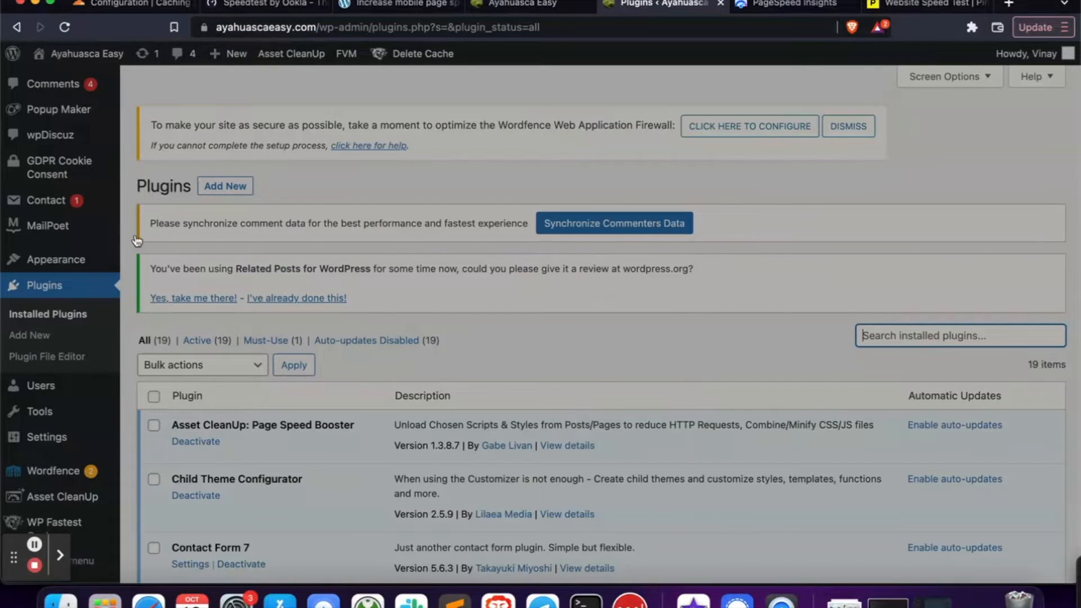
Open the WordPress media settings to check the image size limits, and check the dimensions of the first homepage post's featured image
scroll(66, 349, down, 5)
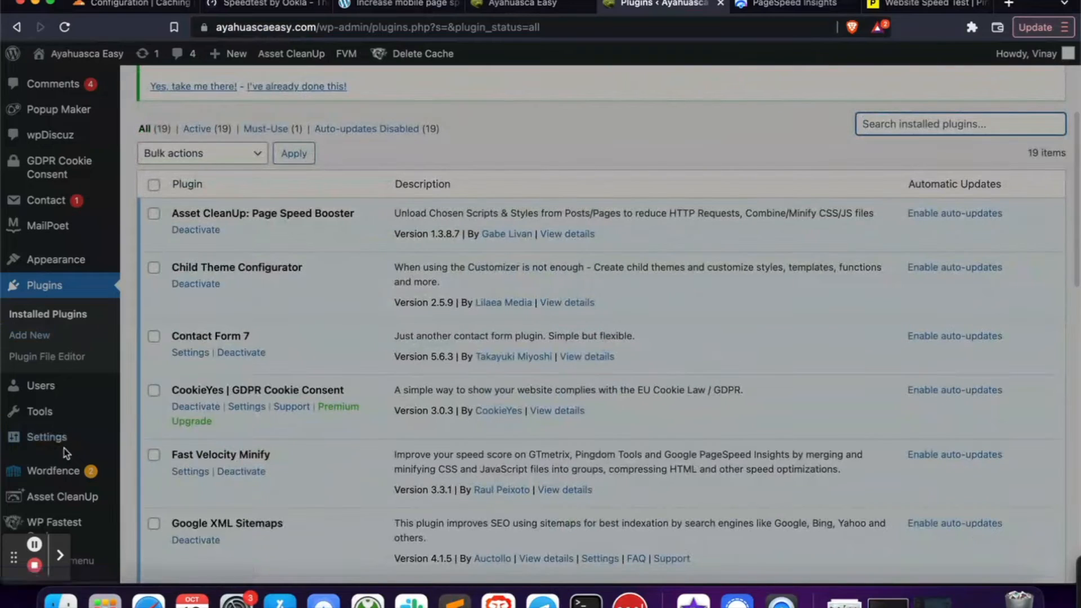
mouse_move(63, 438)
click(157, 331)
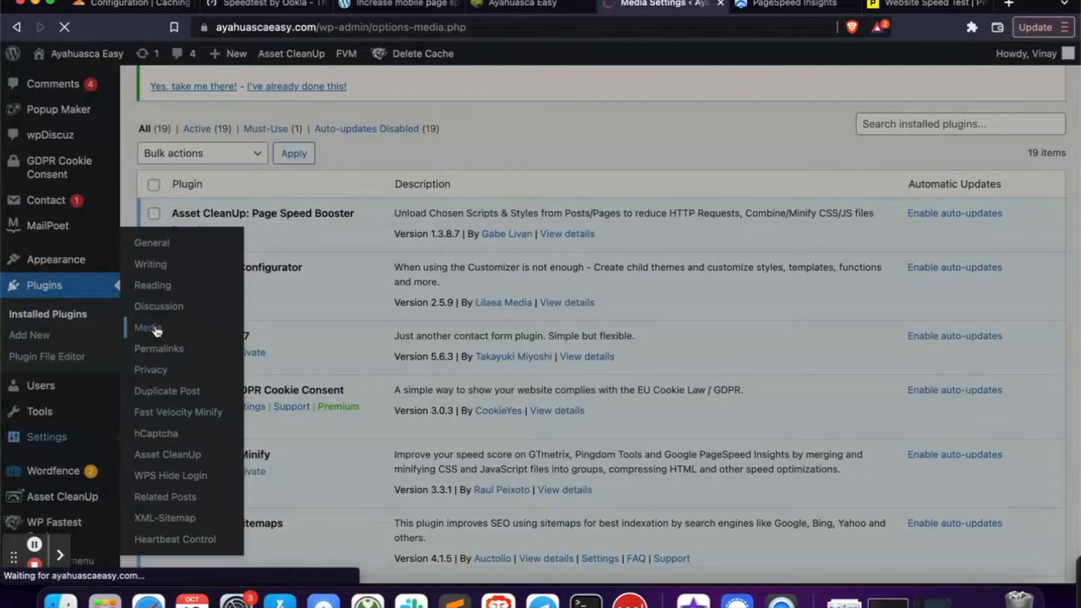
scroll(564, 449, down, 5)
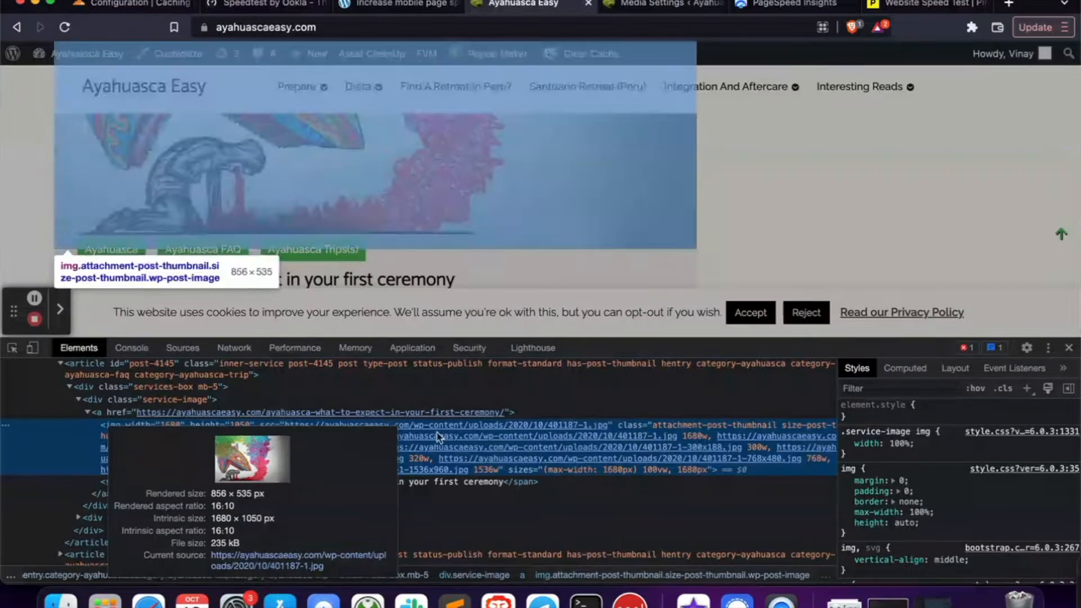
mouse_move(494, 428)
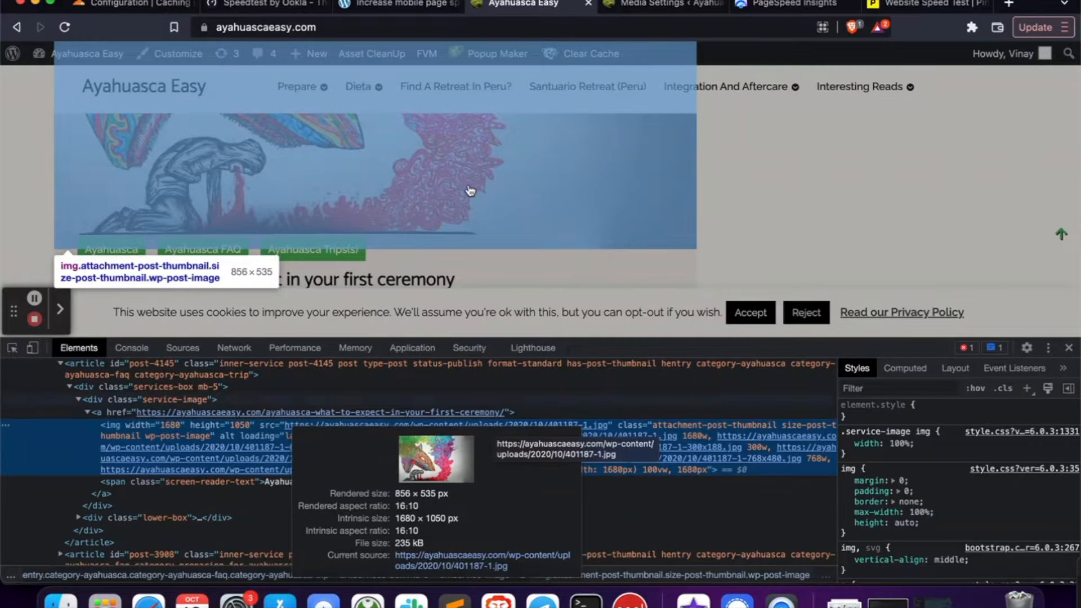
Open the first ceremony post and inspect its featured image's code for the dimensions and available source sizes
click(318, 280)
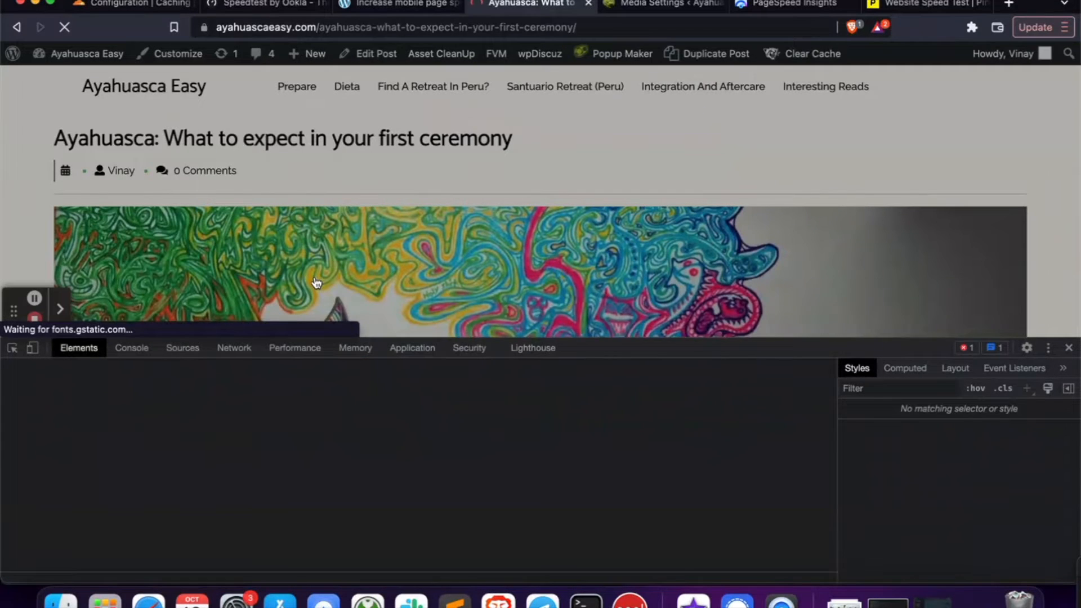
drag(700, 347, 746, 583)
scroll(694, 372, down, 5)
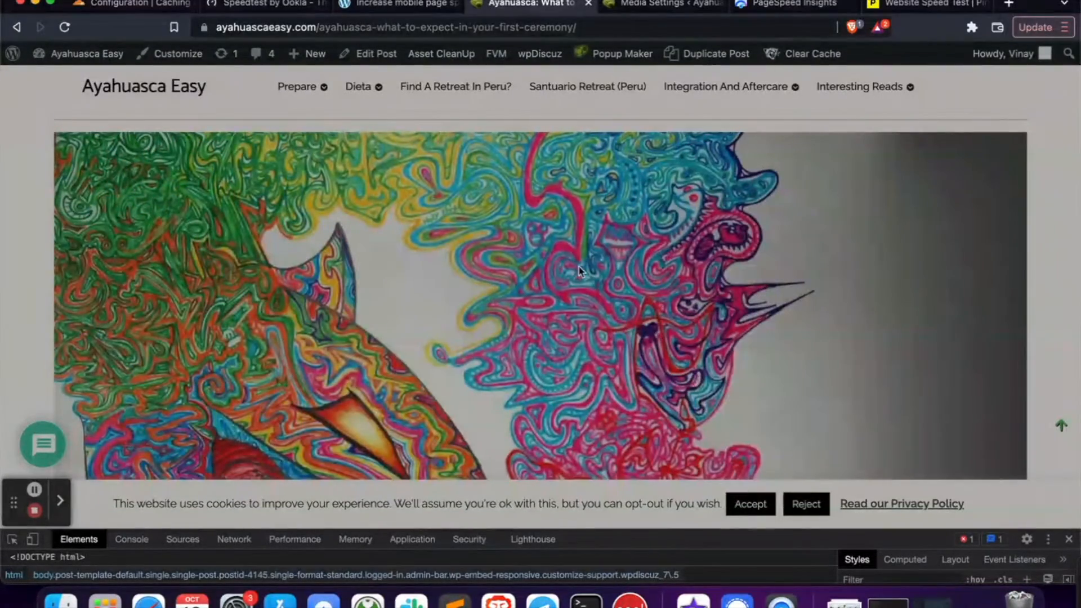
right_click(581, 264)
click(627, 406)
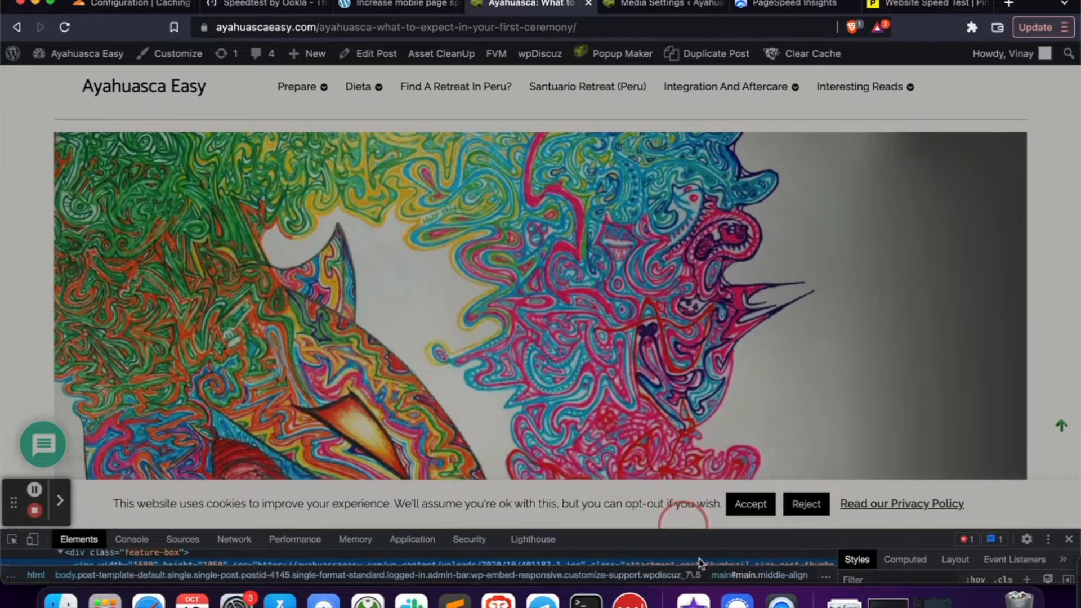
drag(694, 530, 693, 304)
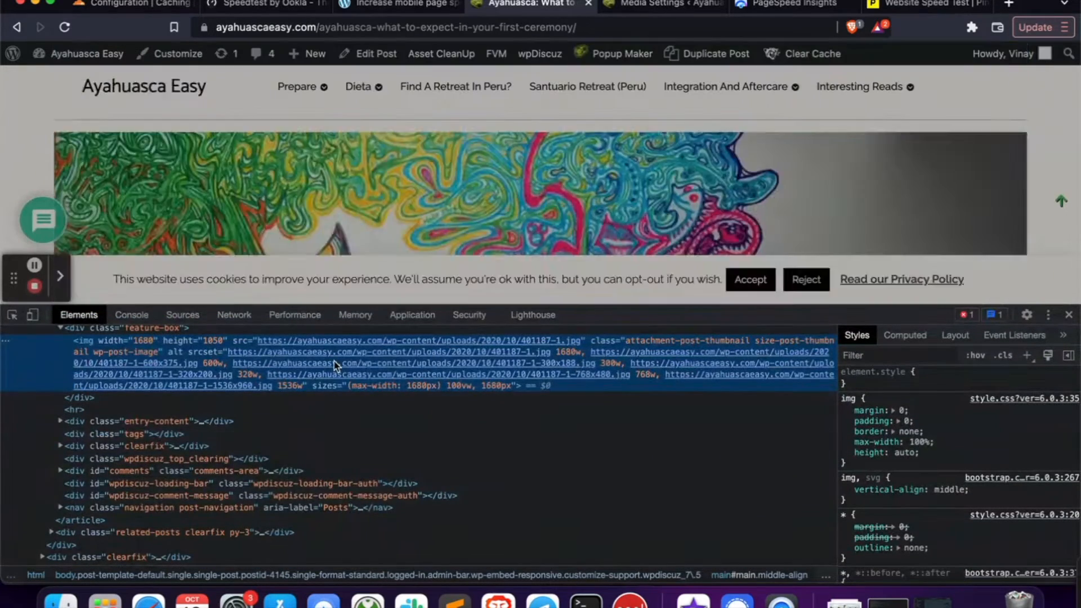
mouse_move(335, 366)
Browse the first ceremony post, revisit the article's list of optimization methods and return to the media settings
drag(596, 320, 597, 534)
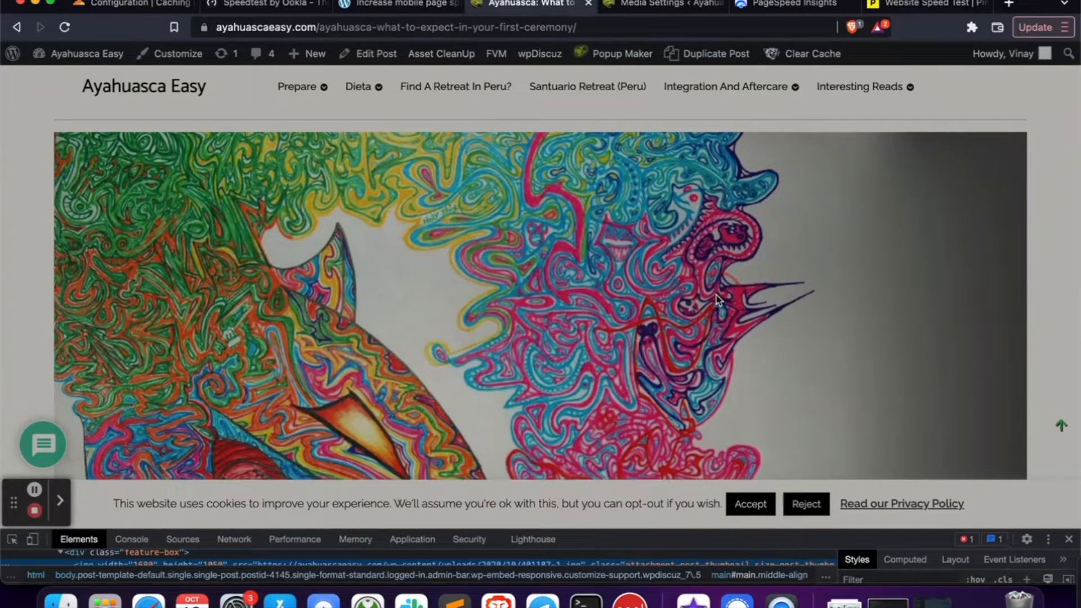
scroll(718, 298, down, 10)
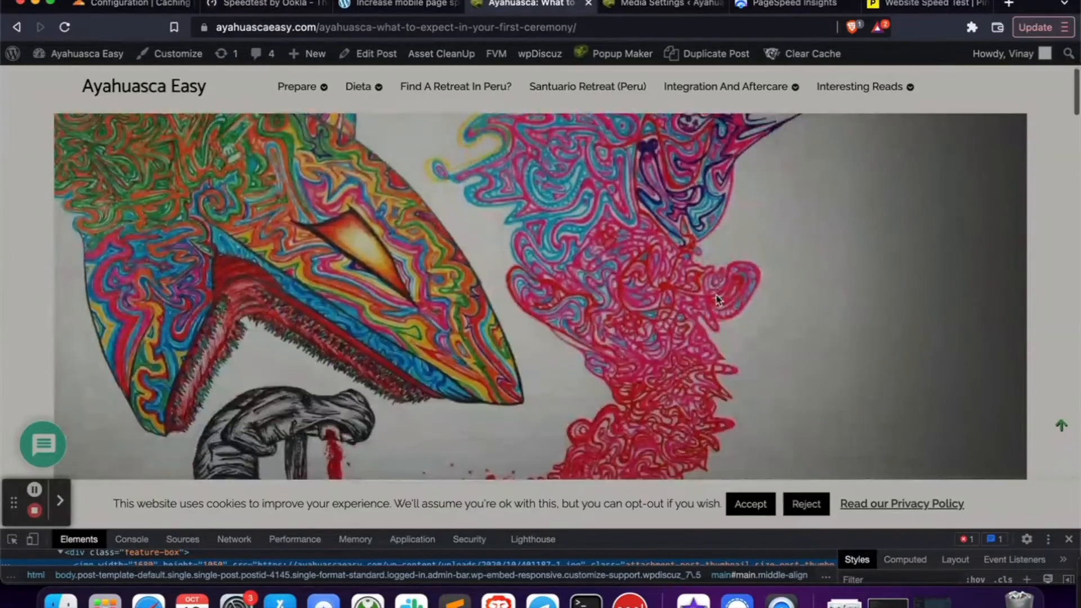
scroll(718, 298, down, 10)
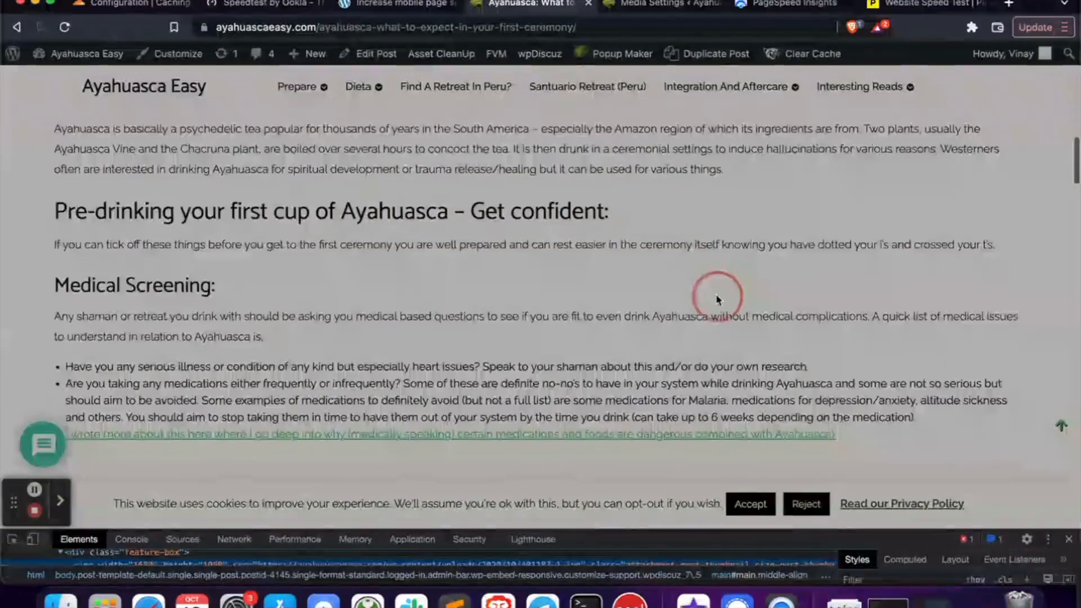
scroll(718, 298, down, 5)
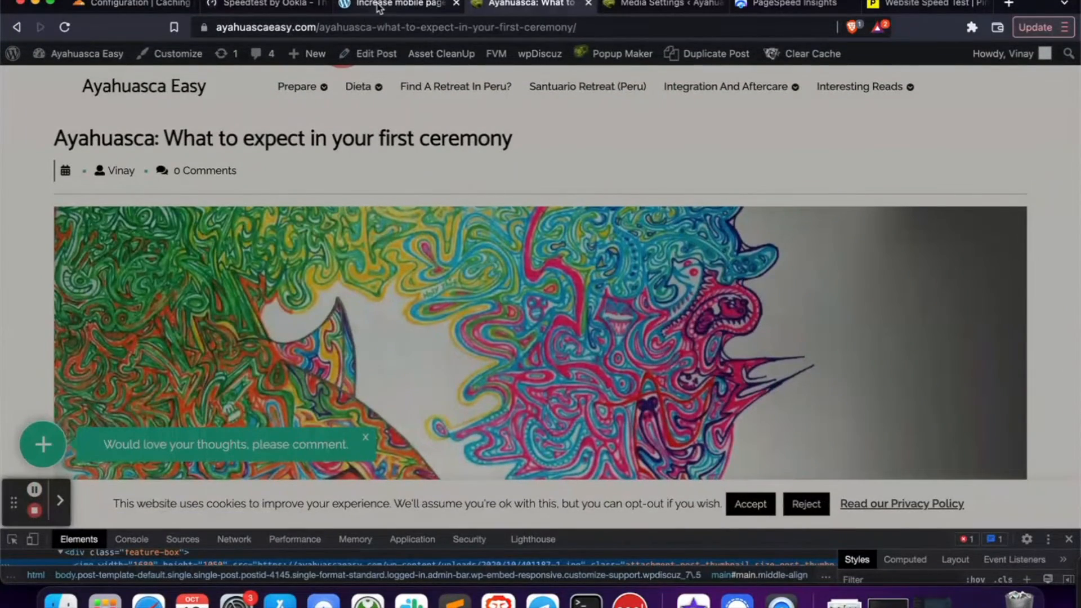
click(394, 4)
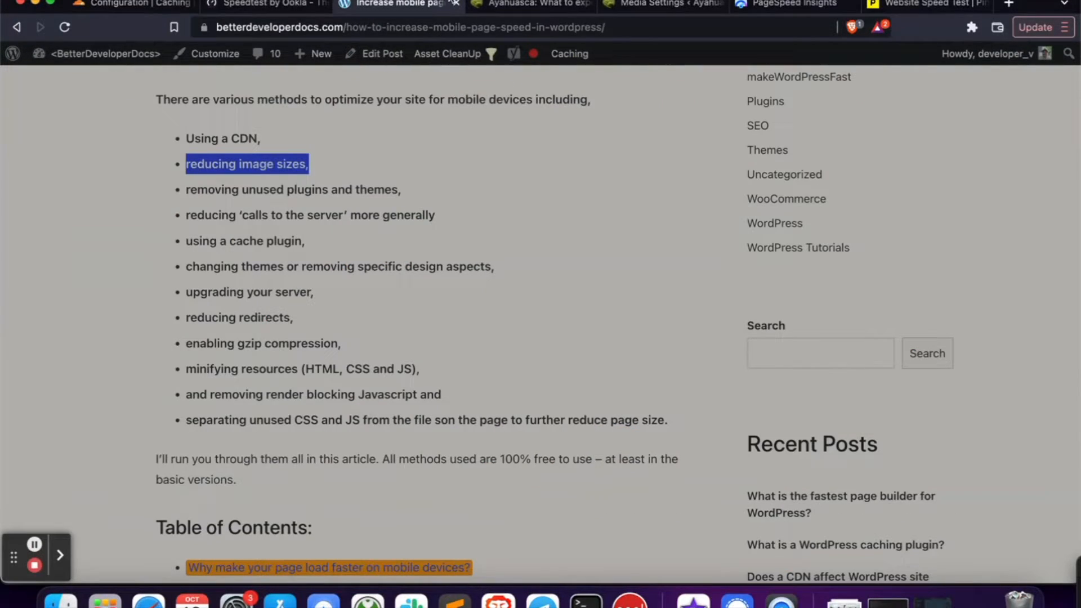
click(666, 3)
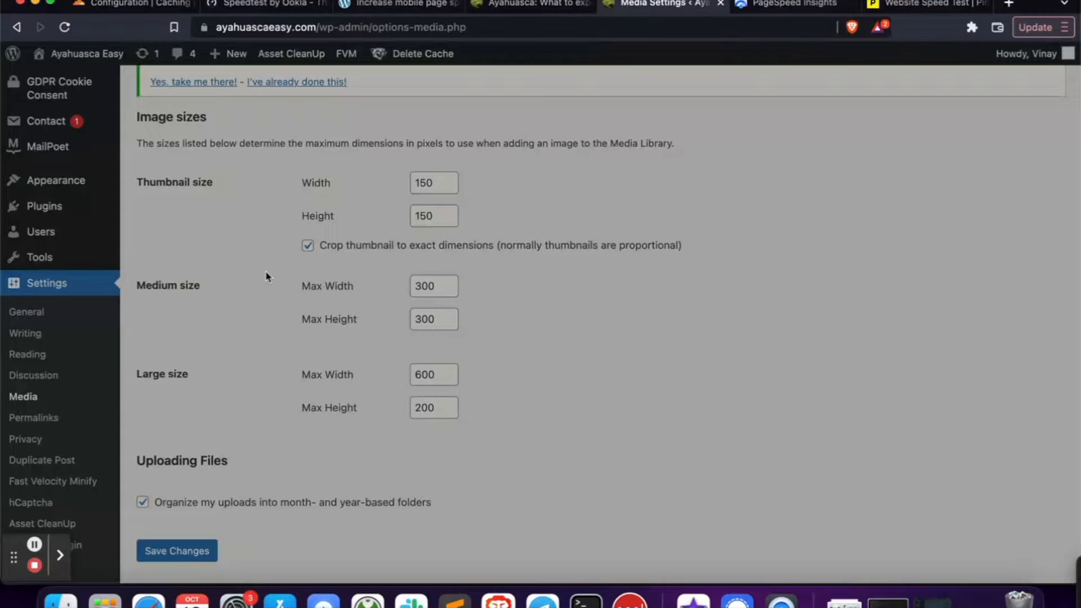
Search the plugins available to add for "bulk resize"
mouse_move(59, 204)
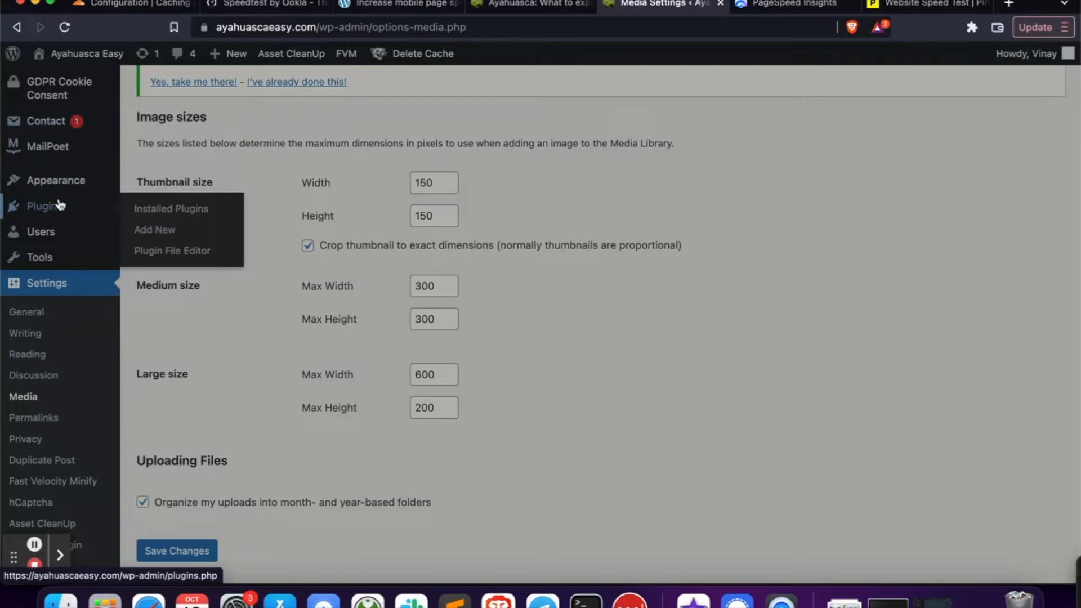
click(166, 233)
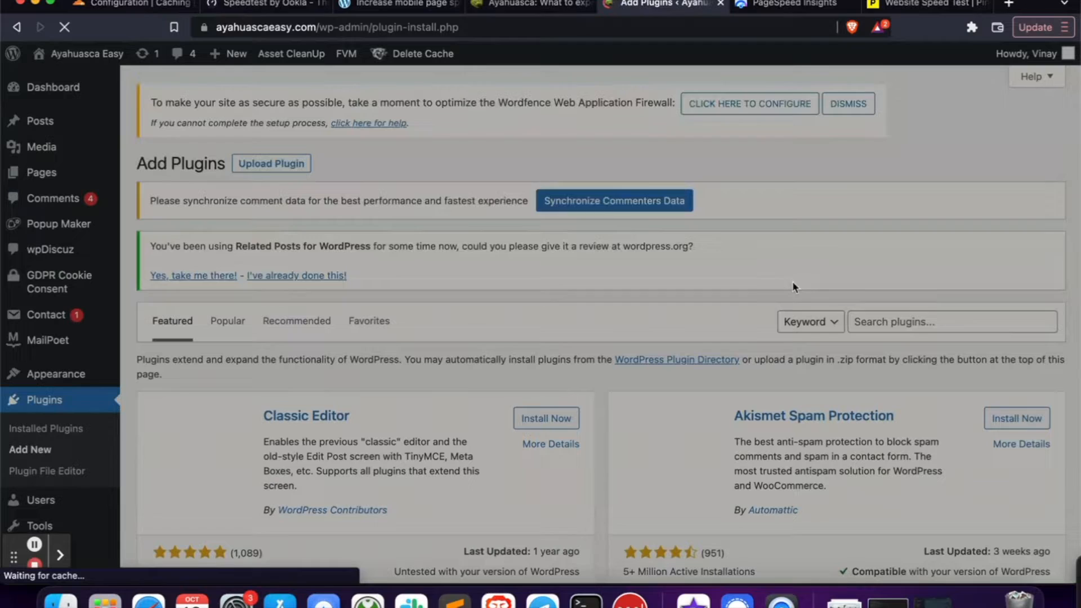
click(866, 323)
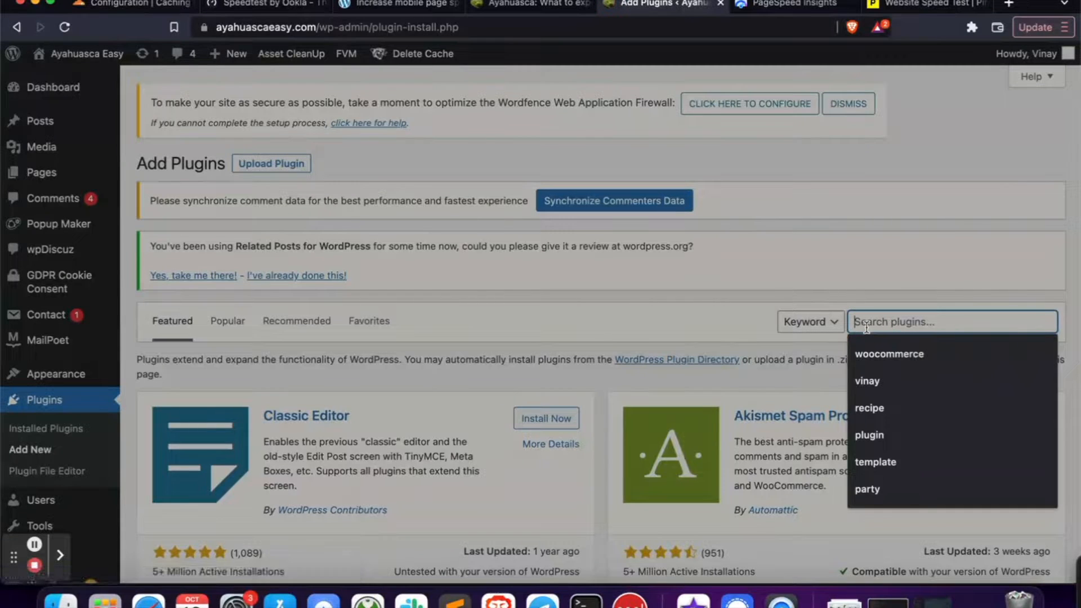
text(bulk resize)
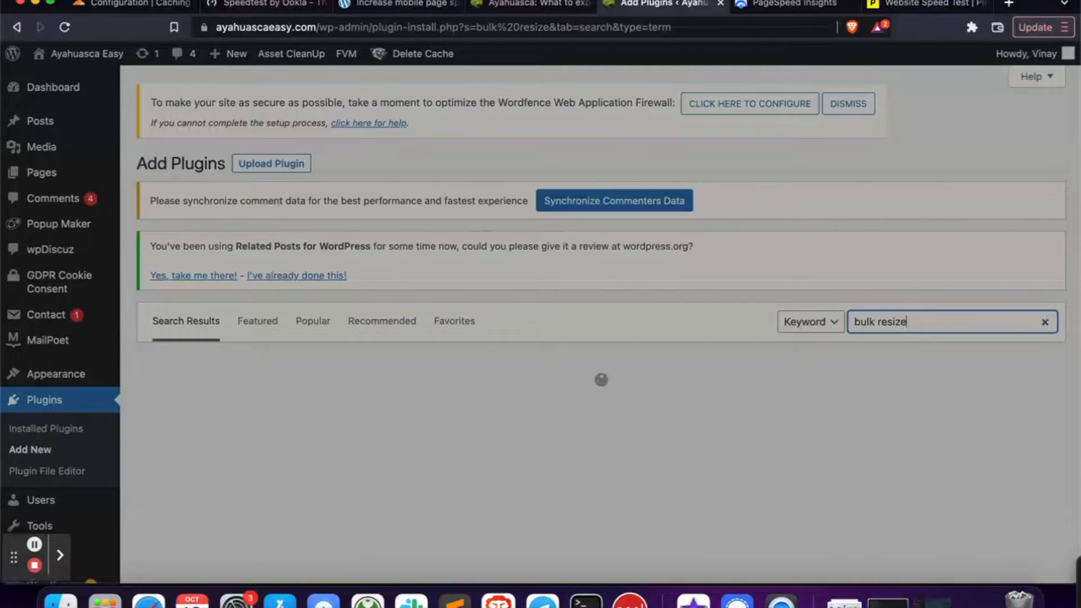
Install and activate the Resize Image After Upload plugin by ShortPixel
scroll(541, 245, down, 3)
click(541, 243)
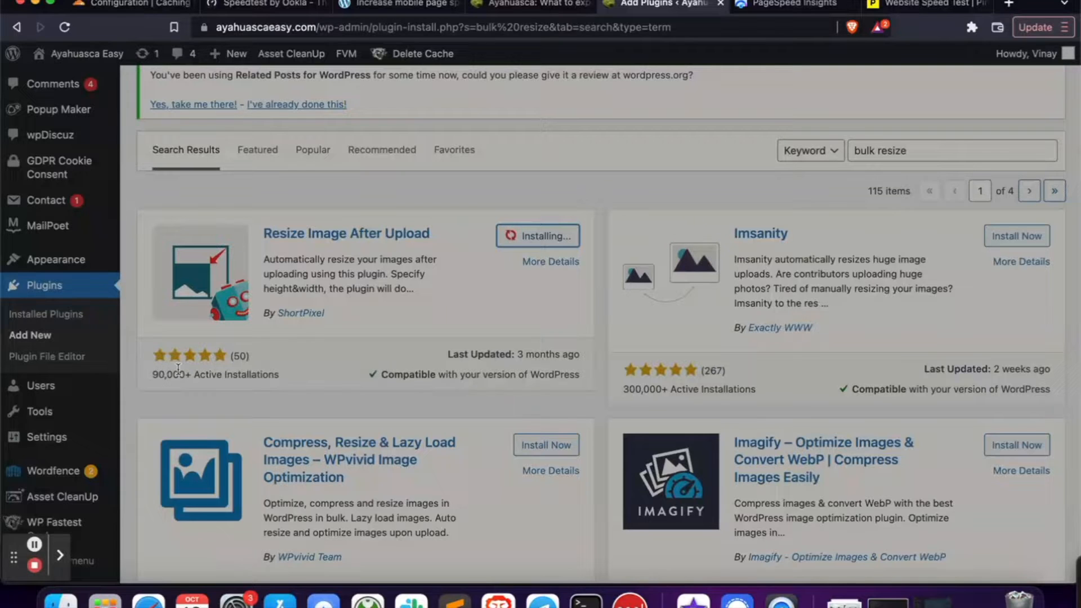
scroll(427, 377, down, 3)
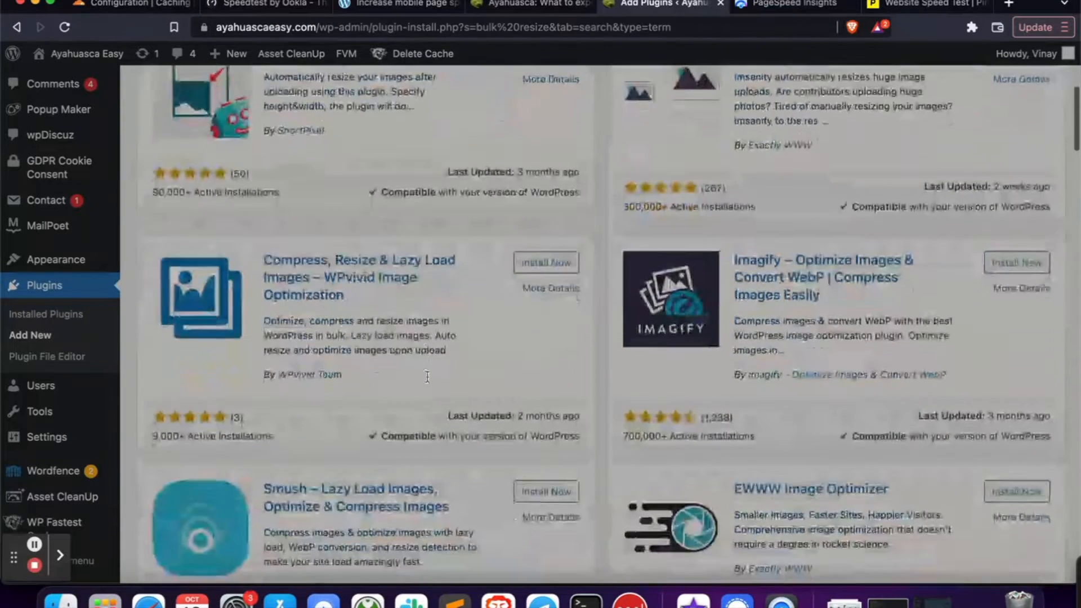
scroll(427, 376, up, 3)
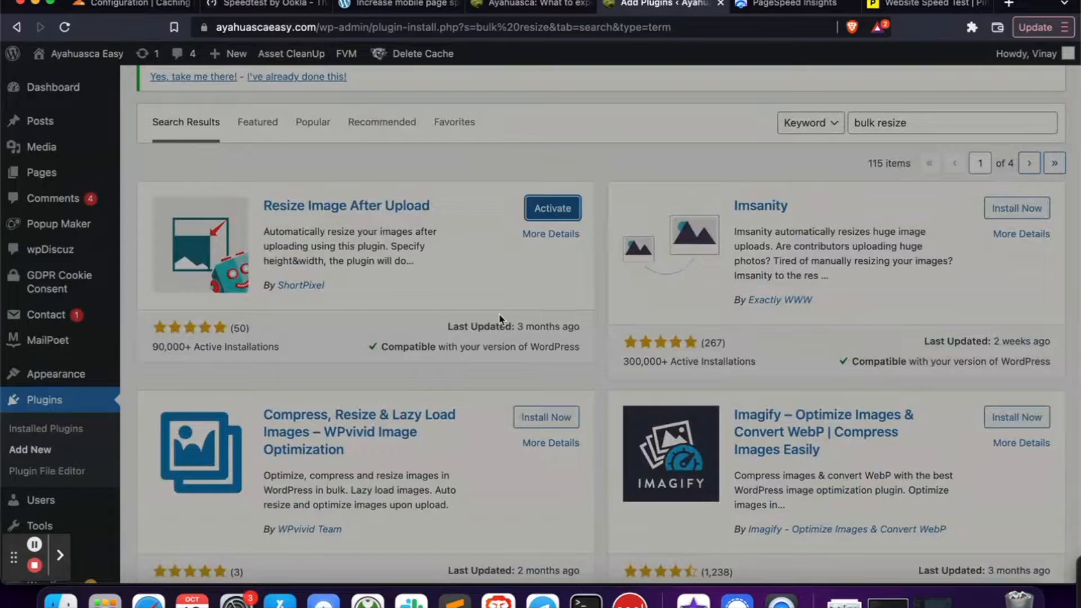
click(575, 210)
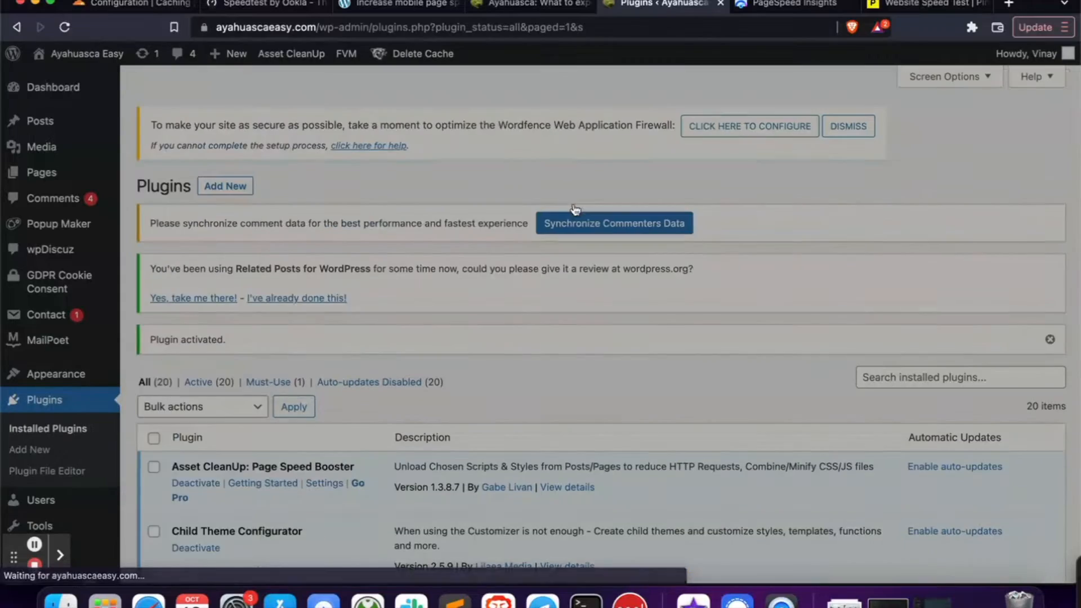
Set the maximum image width to 1300 in the Resize Image Upload settings
scroll(74, 496, down, 3)
scroll(74, 496, down, 2)
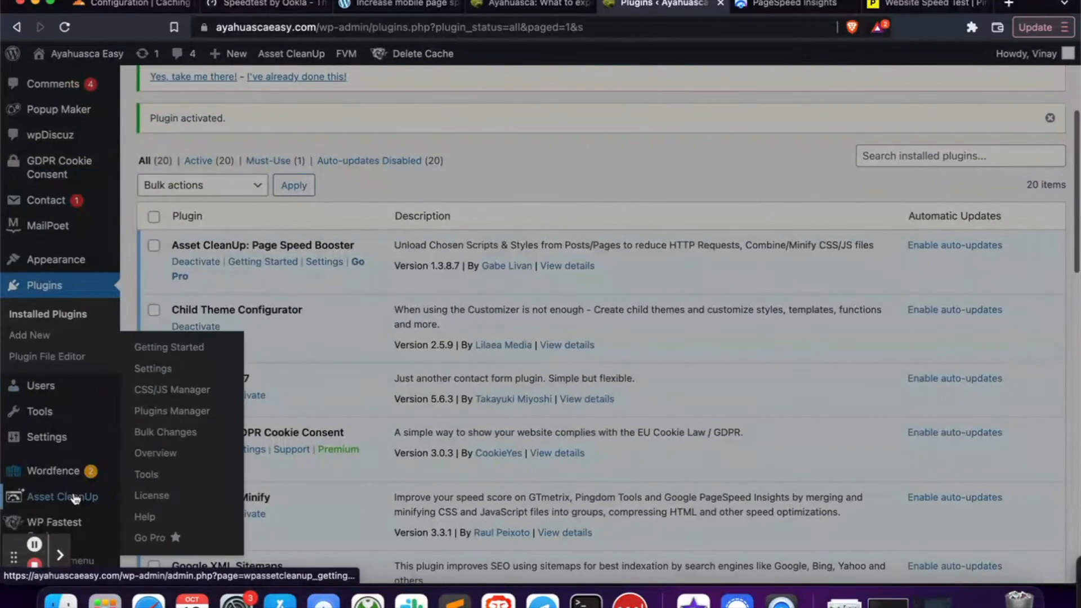
scroll(73, 493, down, 5)
mouse_move(63, 443)
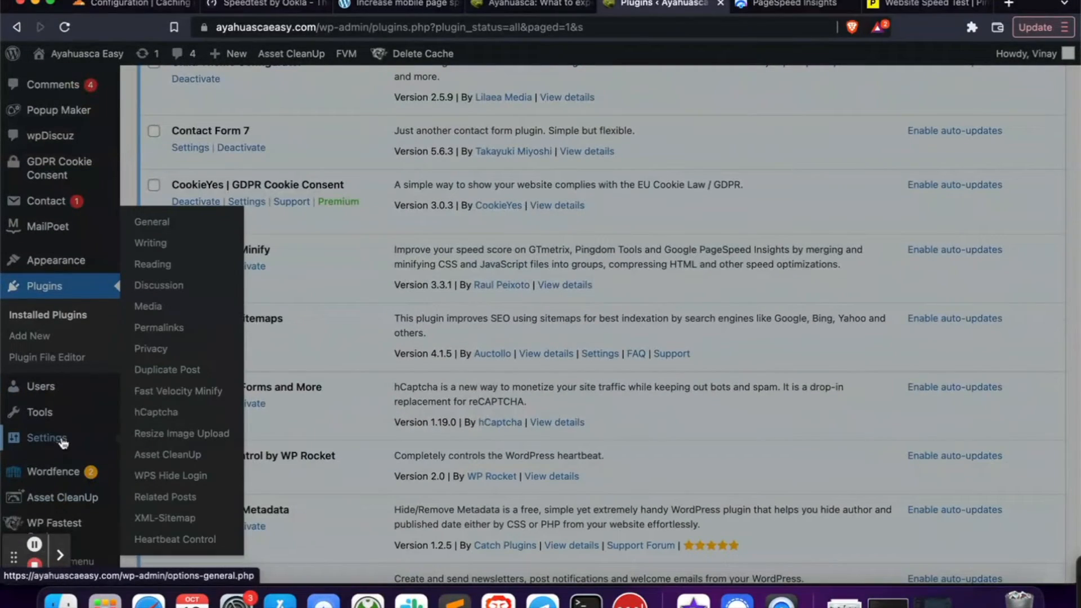
click(206, 440)
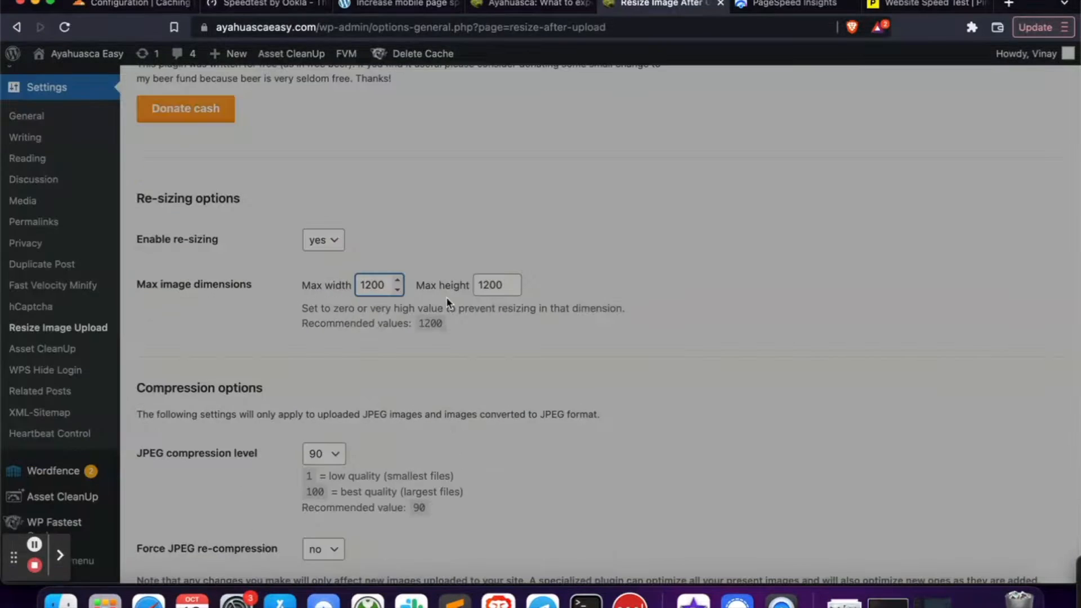
key(BackSpace)
text(300)
click(651, 231)
scroll(651, 235, down, 1)
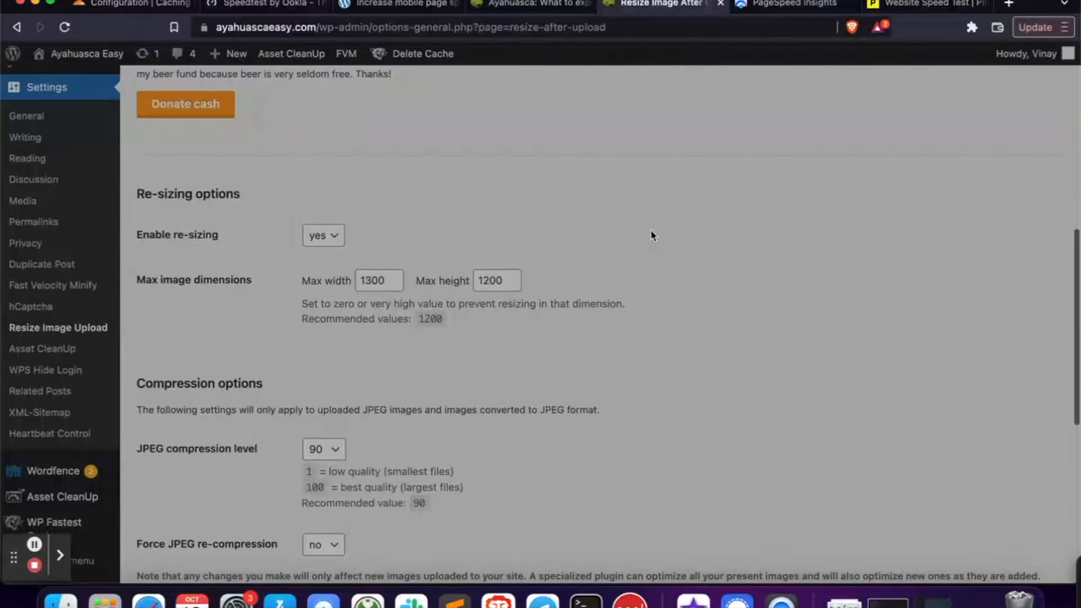
Revisit the article's optimization list and view the featured image at the top of the first ceremony post
click(382, 6)
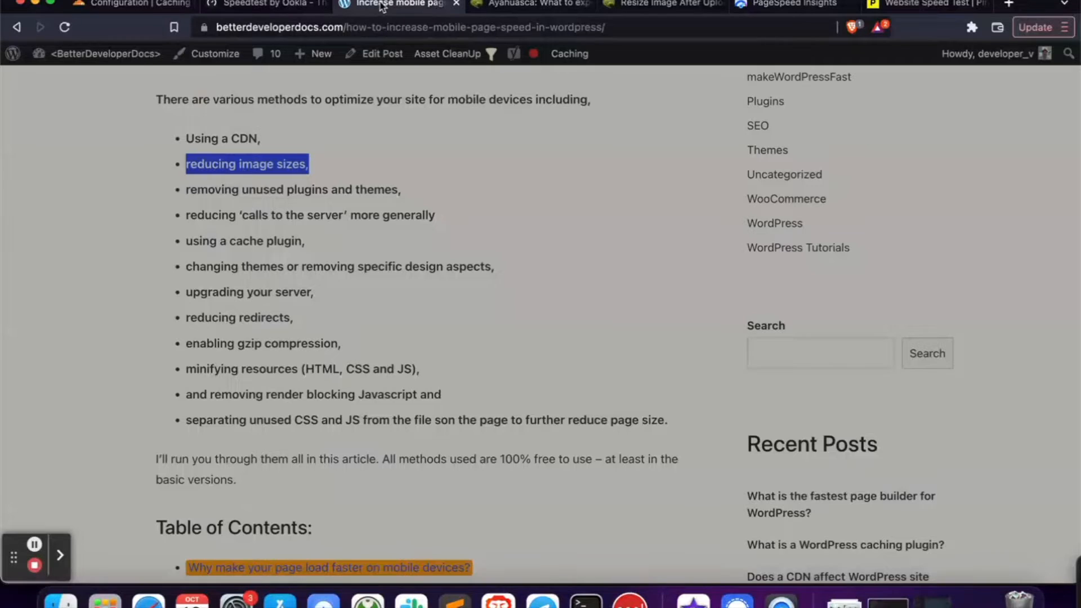
click(654, 4)
click(529, 4)
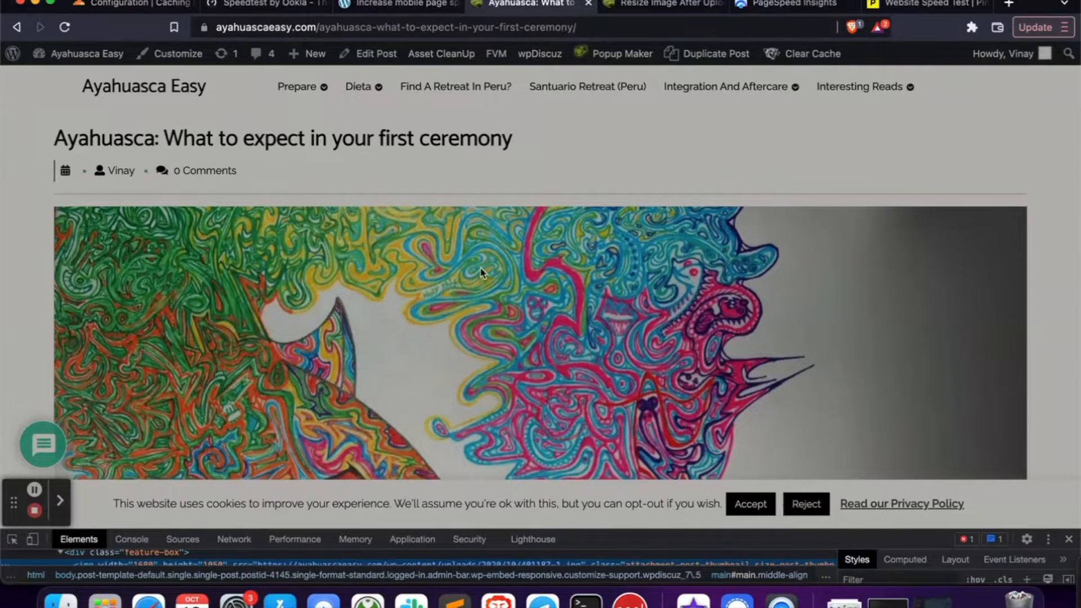
scroll(535, 300, down, 5)
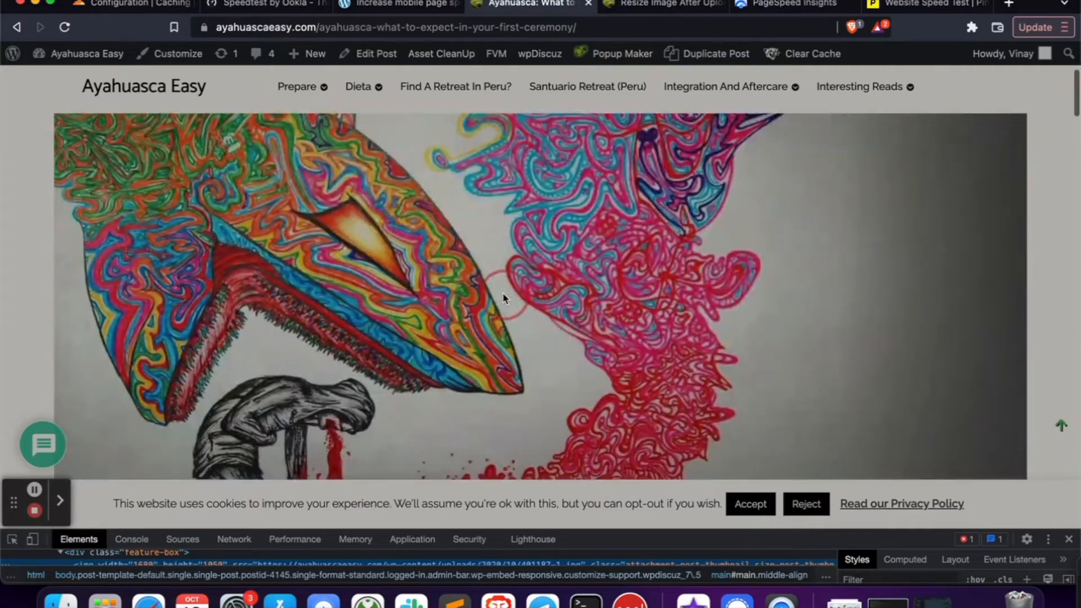
scroll(504, 298, down, 3)
scroll(504, 299, down, 5)
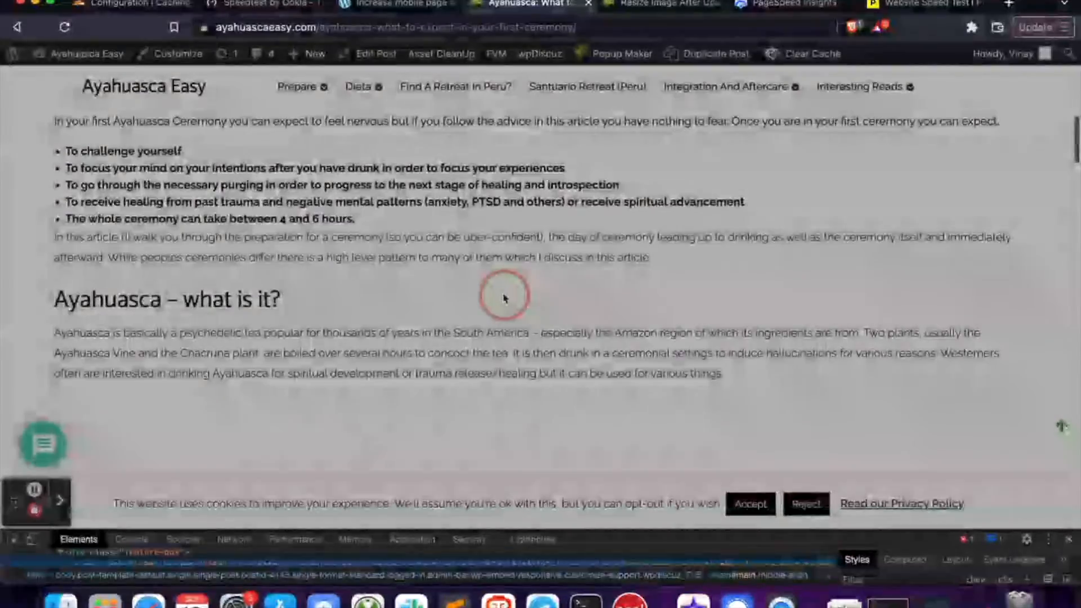
scroll(504, 298, up, 6)
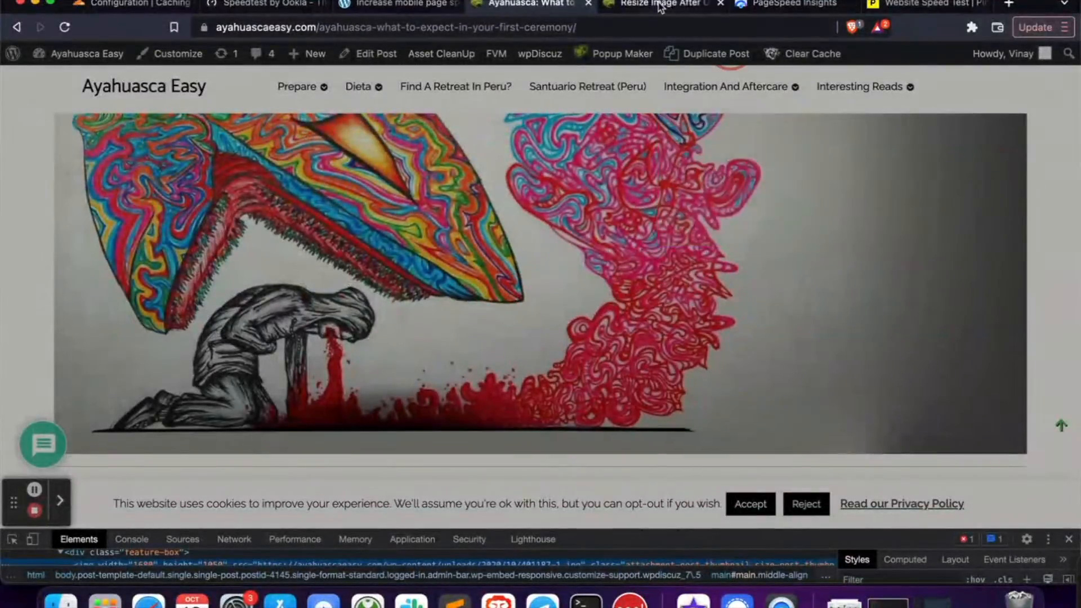
Inspect the rendered and intrinsic dimensions of the first ceremony post's featured image again
click(660, 7)
click(794, 6)
click(263, 6)
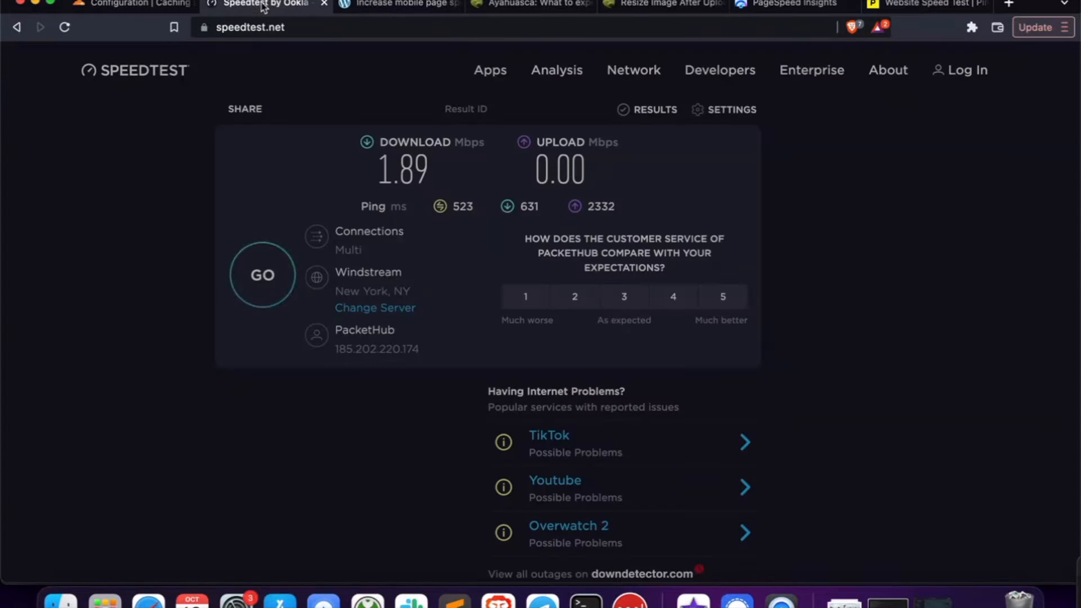
click(794, 6)
click(558, 6)
drag(631, 539, 632, 371)
mouse_move(281, 418)
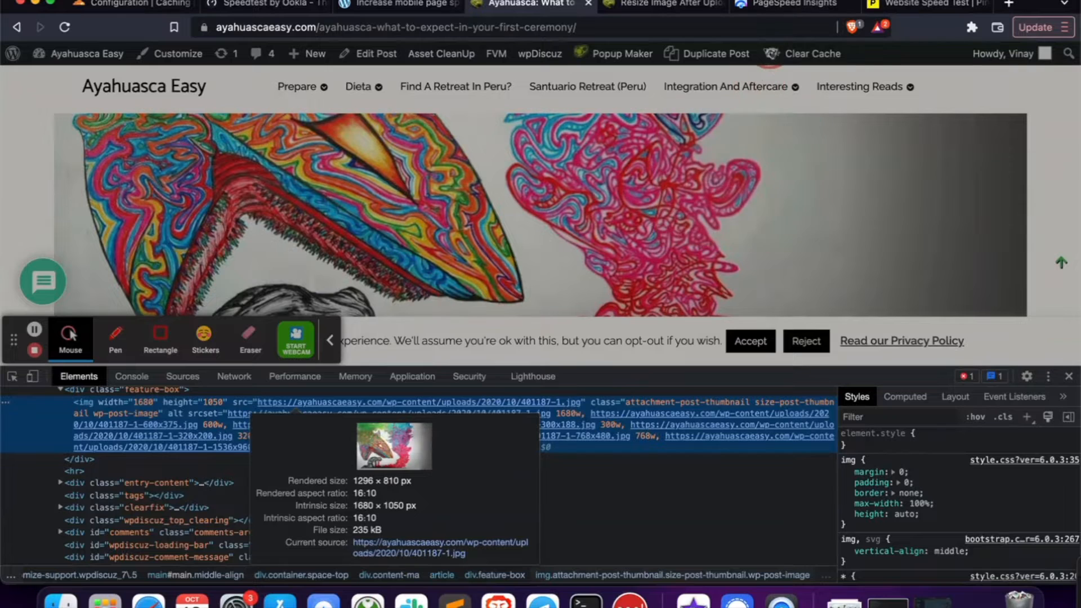
Enable conversion of uploaded PNG images without a transparency layer to JPEG in the Resize Image Upload settings and save the options
click(650, 6)
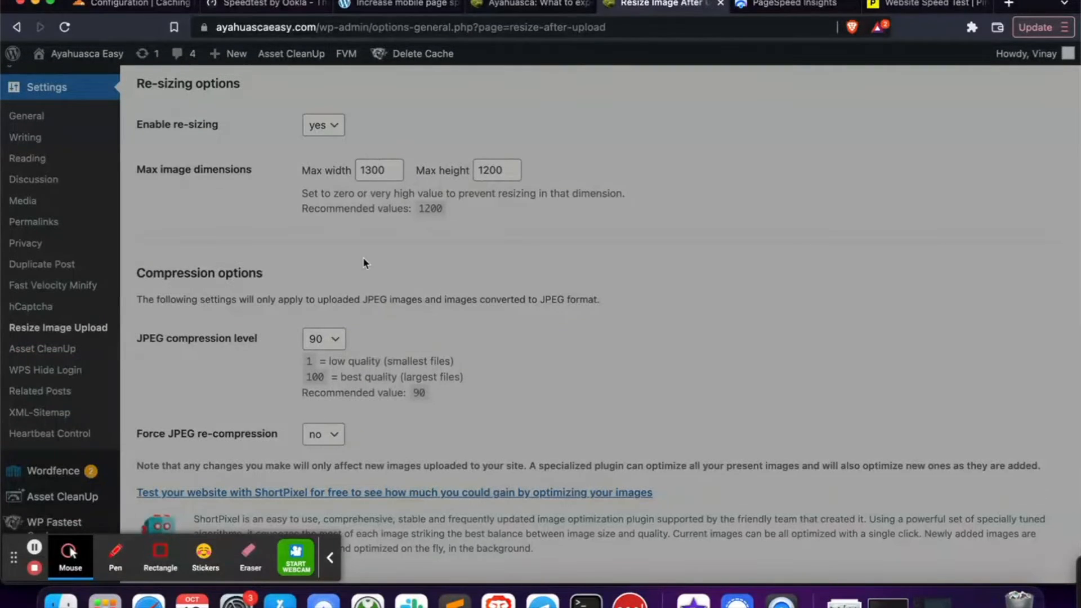
scroll(363, 263, down, 3)
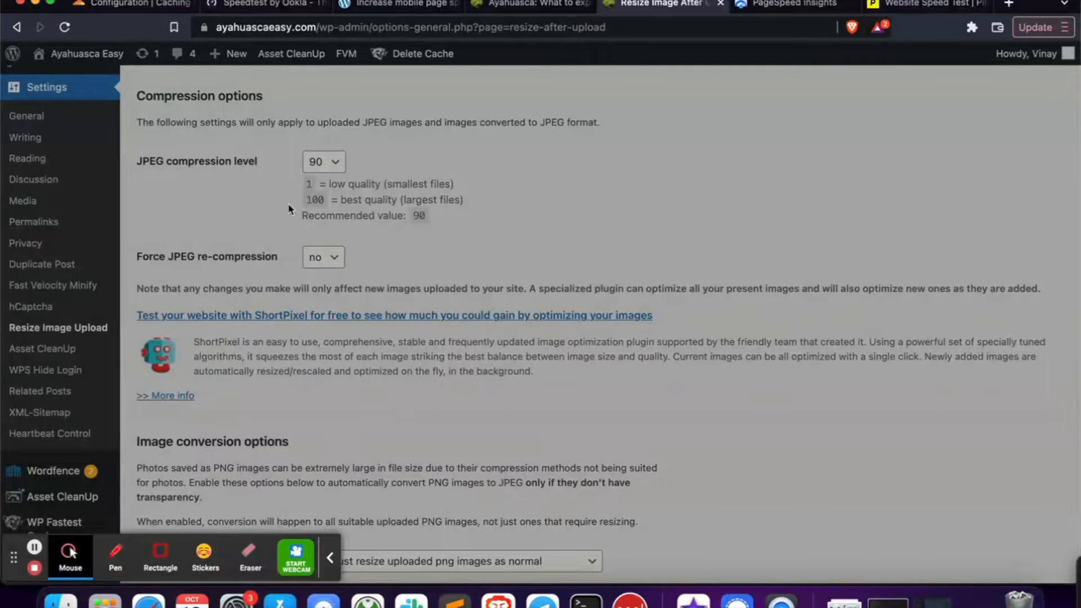
scroll(395, 282, down, 2)
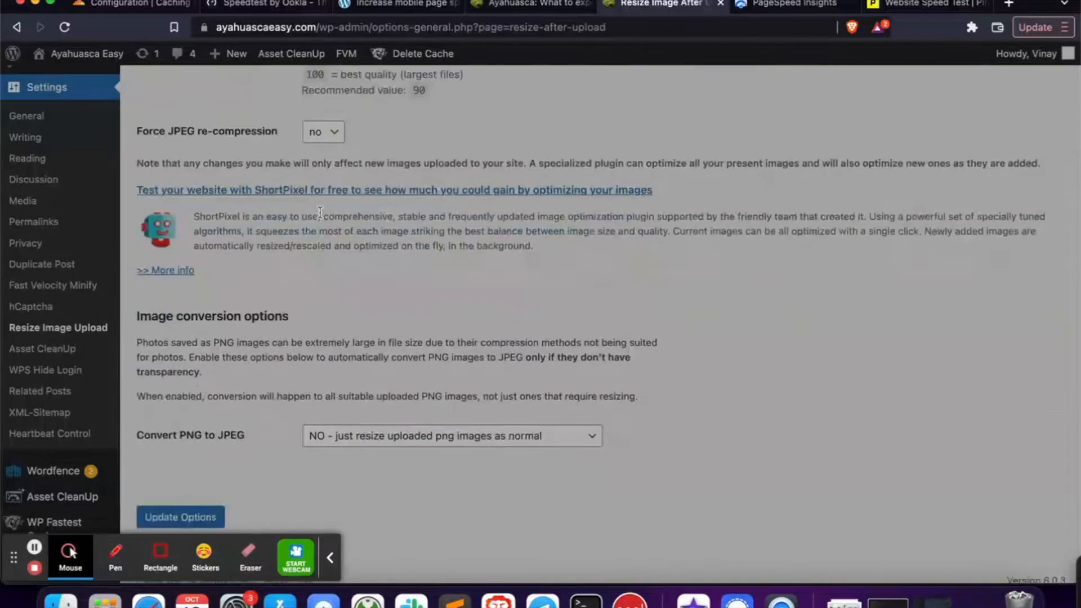
click(546, 426)
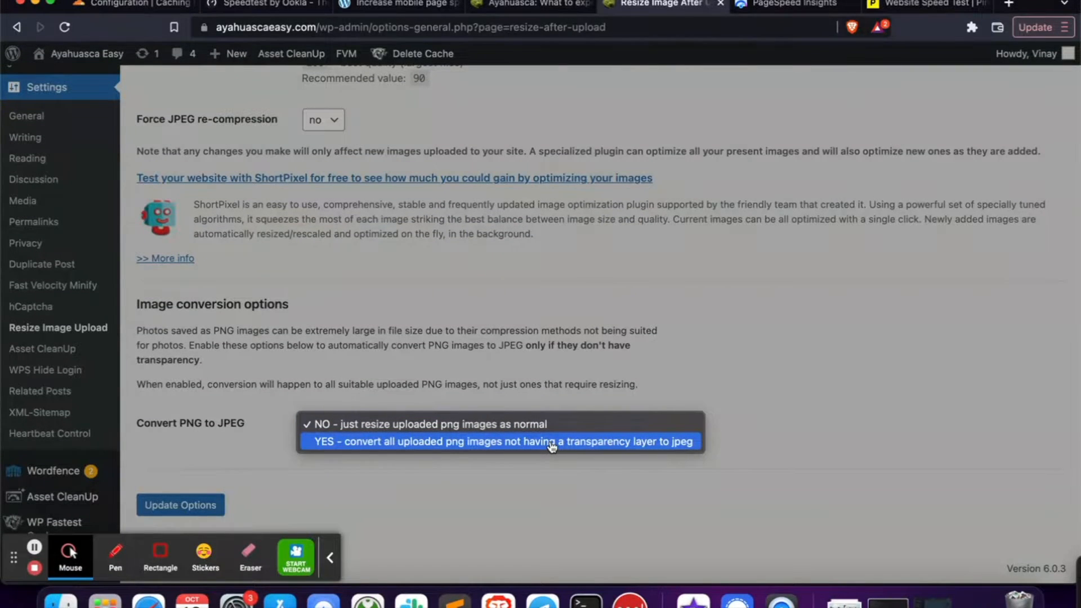
click(552, 444)
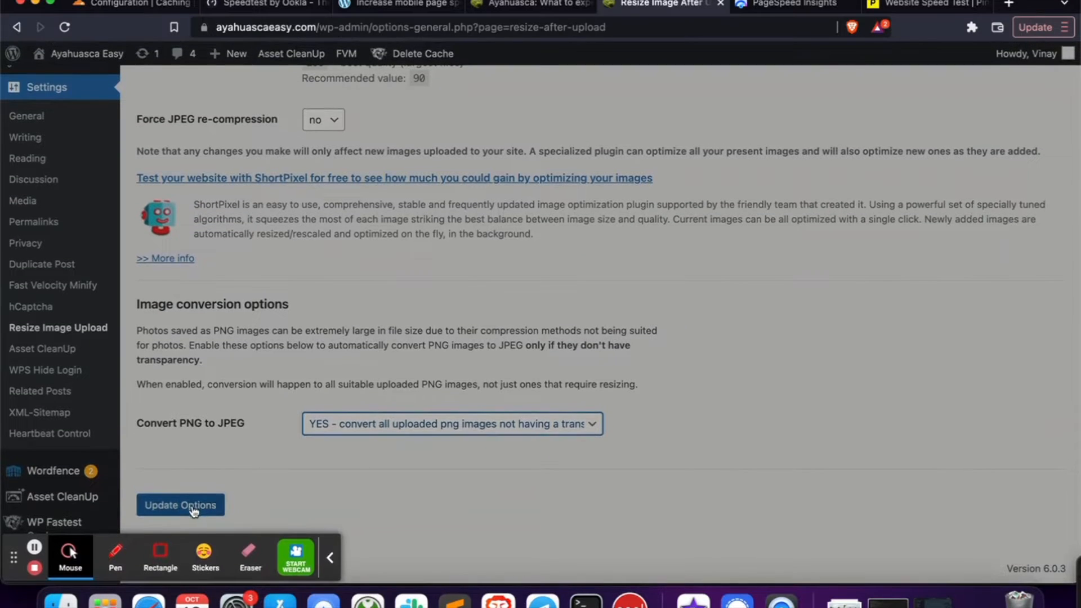
click(194, 509)
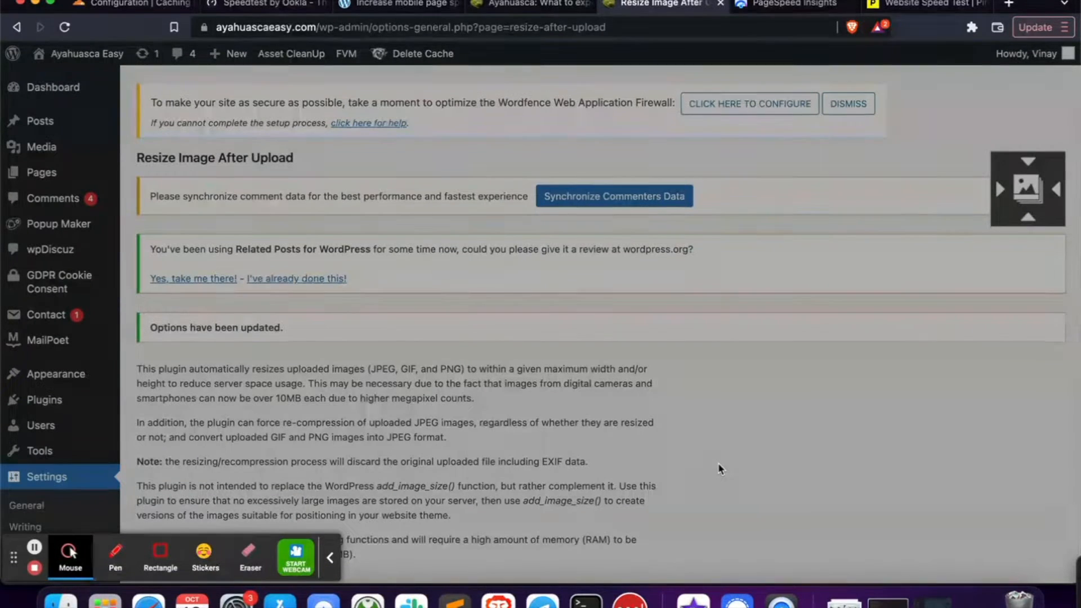
Review the plugin description and the saved resizing, compression and image conversion options on the Resize Image After Upload page
scroll(703, 427, down, 15)
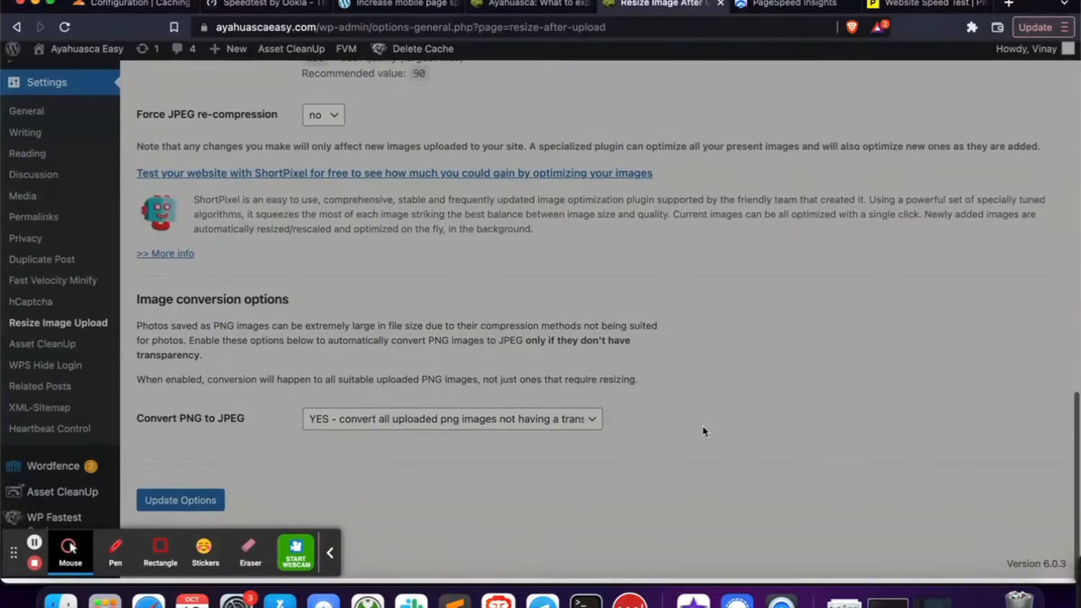
scroll(704, 428, up, 15)
scroll(702, 432, down, 3)
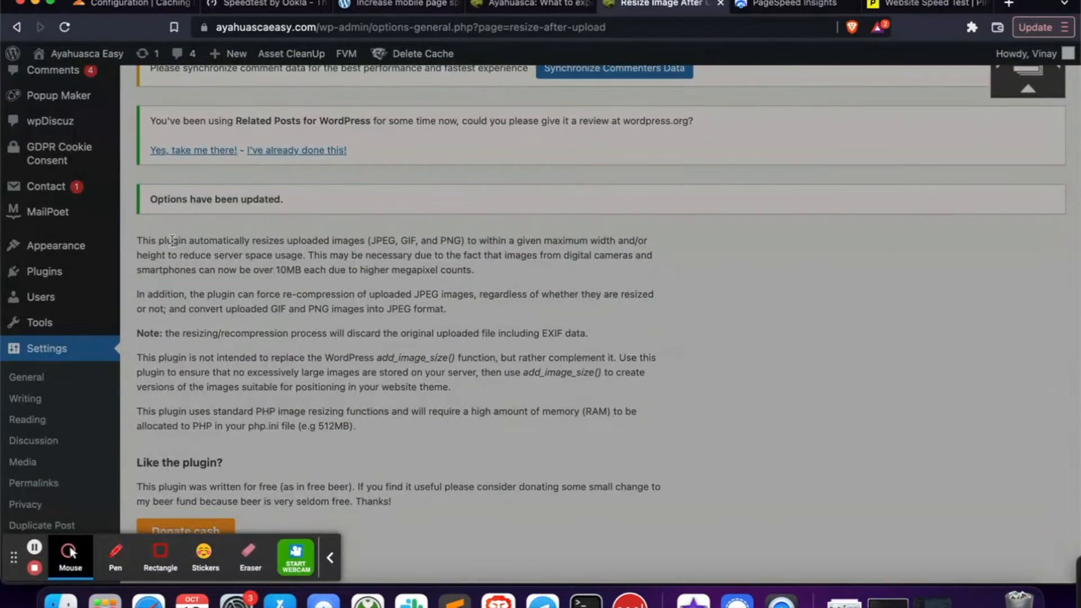
scroll(459, 284, down, 10)
scroll(459, 282, down, 4)
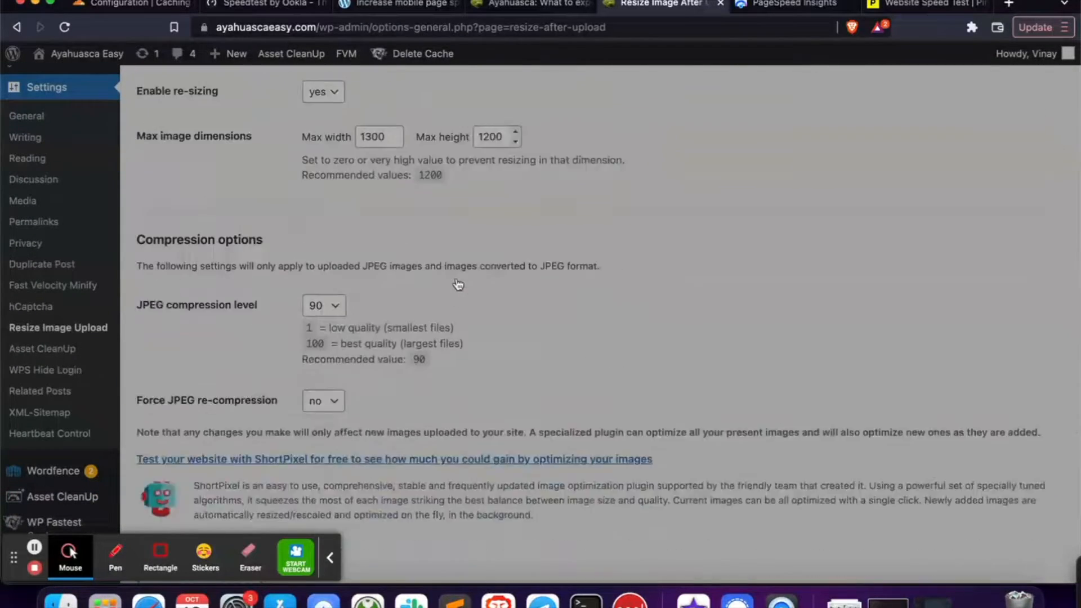
scroll(564, 242, down, 4)
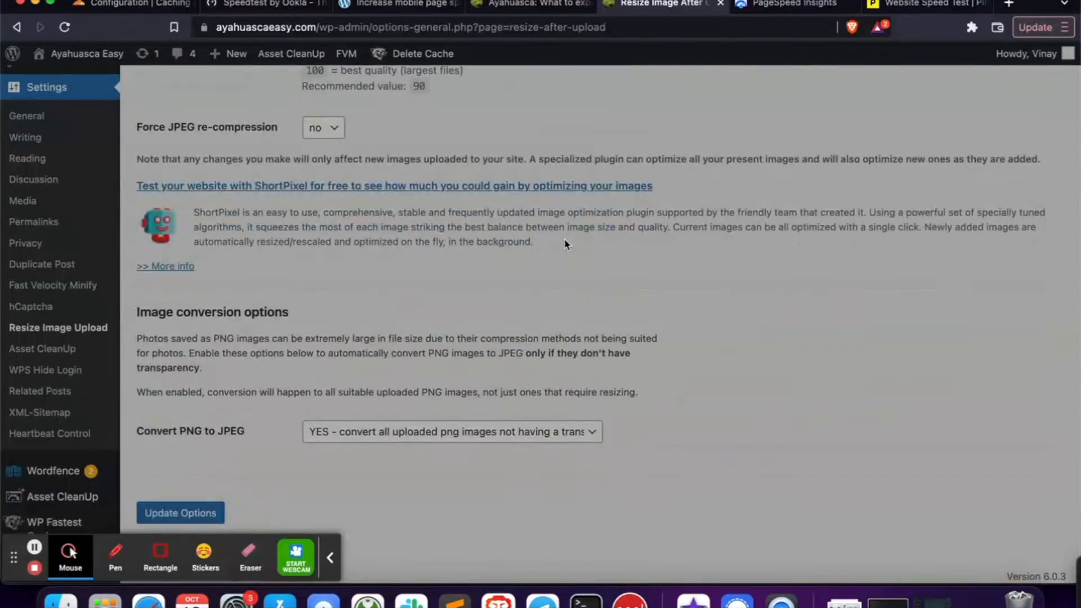
scroll(565, 244, up, 8)
scroll(564, 244, up, 10)
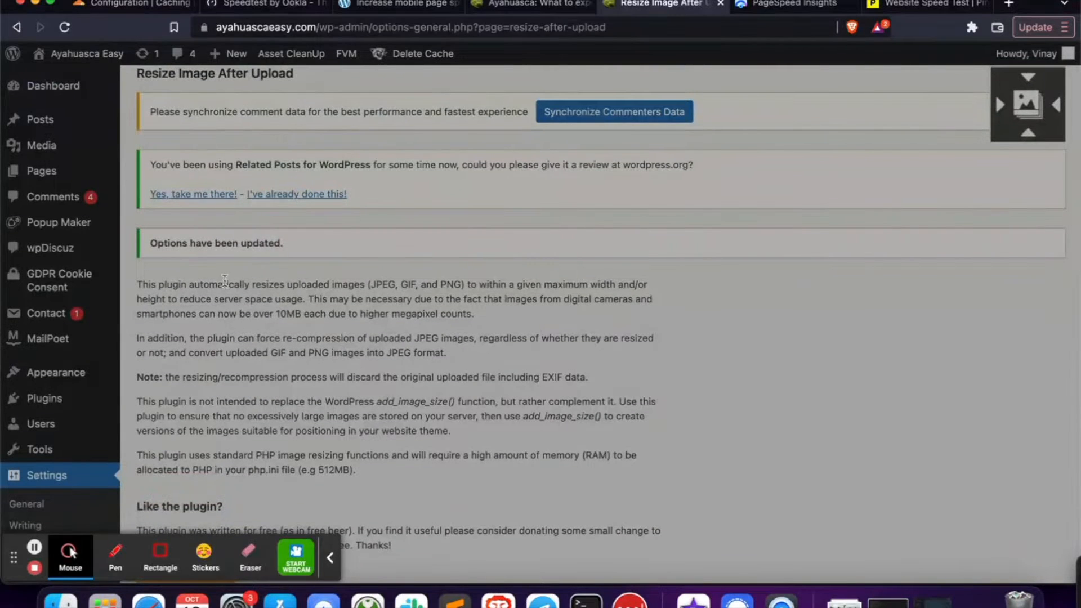
scroll(424, 367, down, 7)
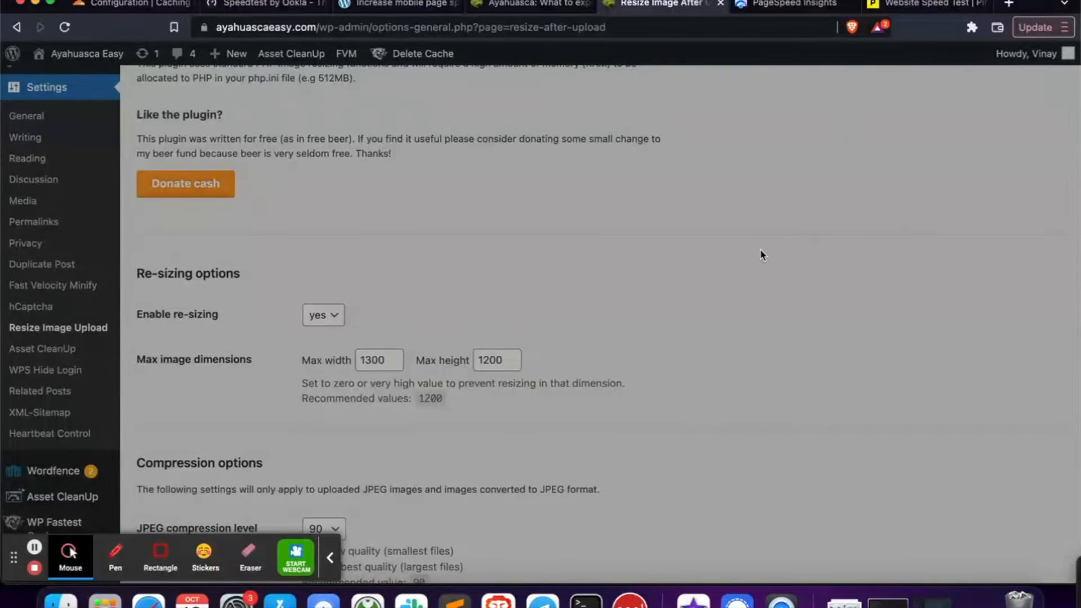
scroll(760, 251, up, 9)
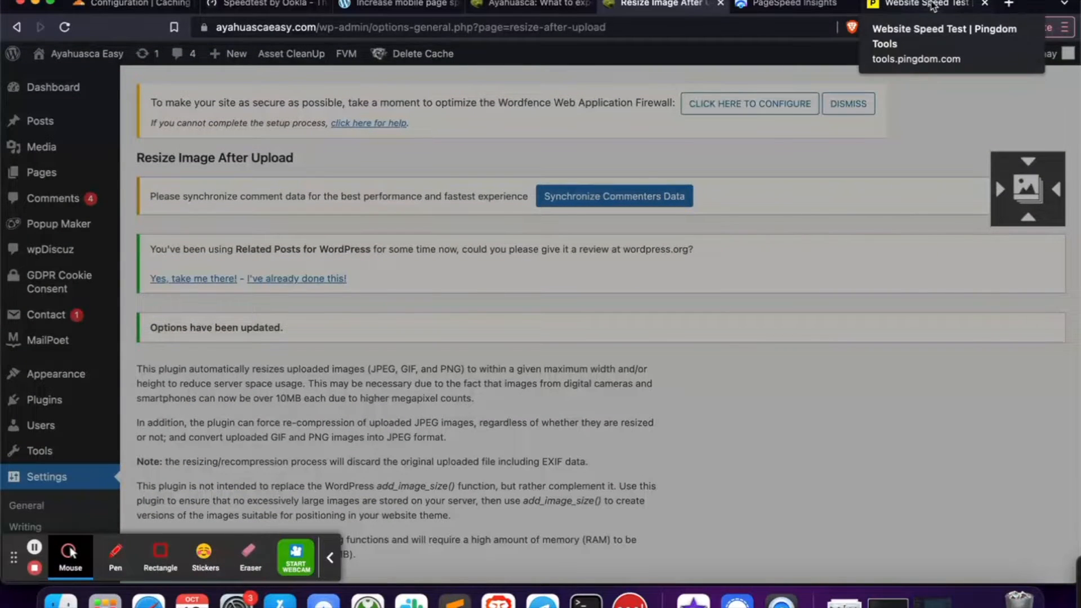
Clear the Asset CleanUp cache and hard-reload the first ceremony post
mouse_move(316, 57)
click(310, 105)
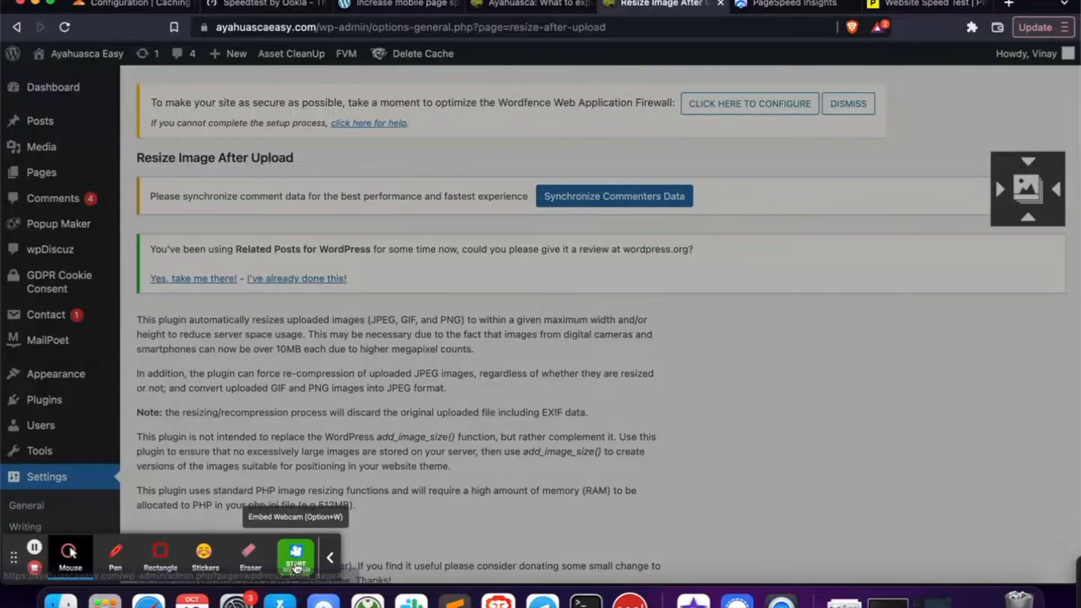
click(334, 555)
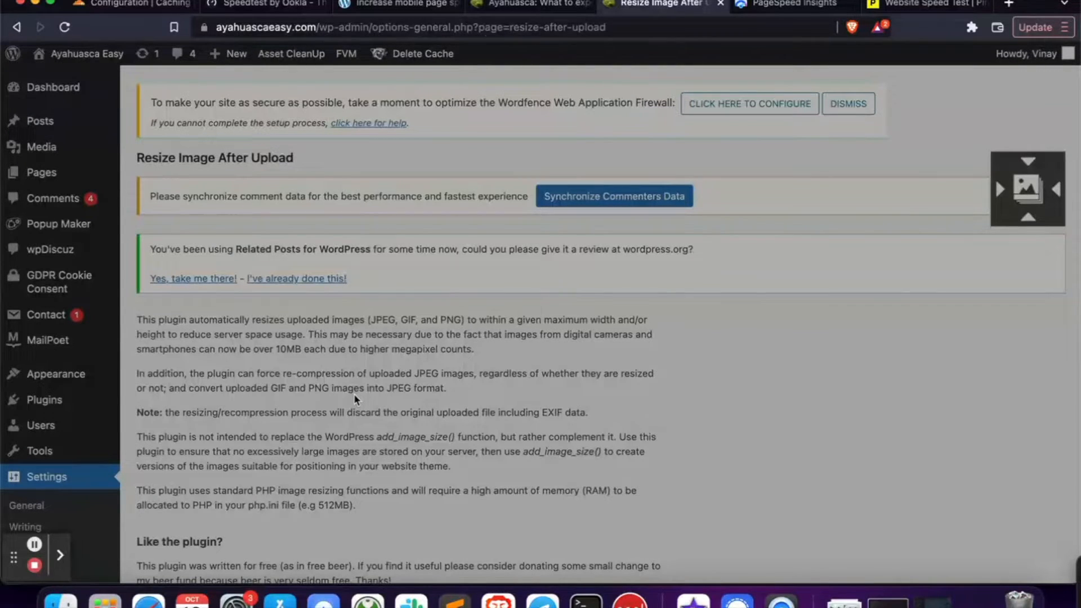
click(529, 3)
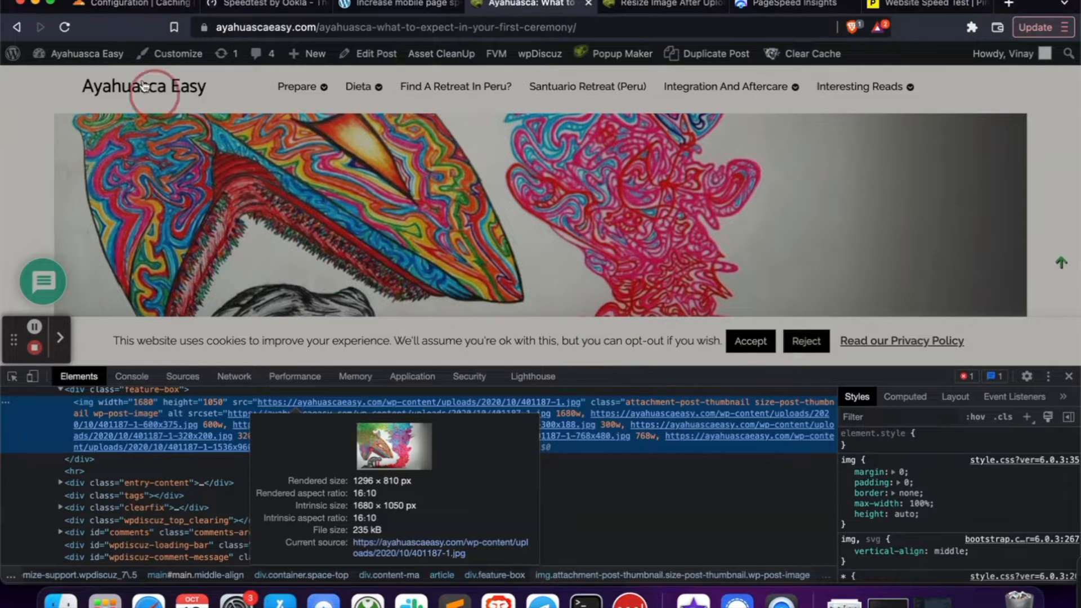
right_click(66, 31)
click(104, 97)
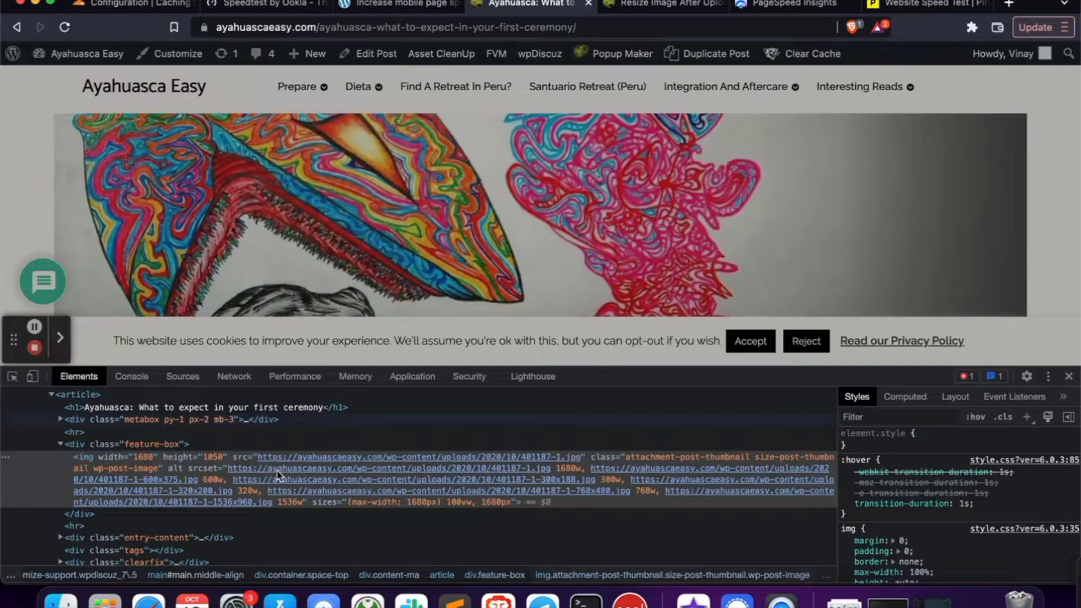
Inspect the ceremony image on the post and home page, view its source file 401187-1.jpg, and close both image tabs
mouse_move(279, 474)
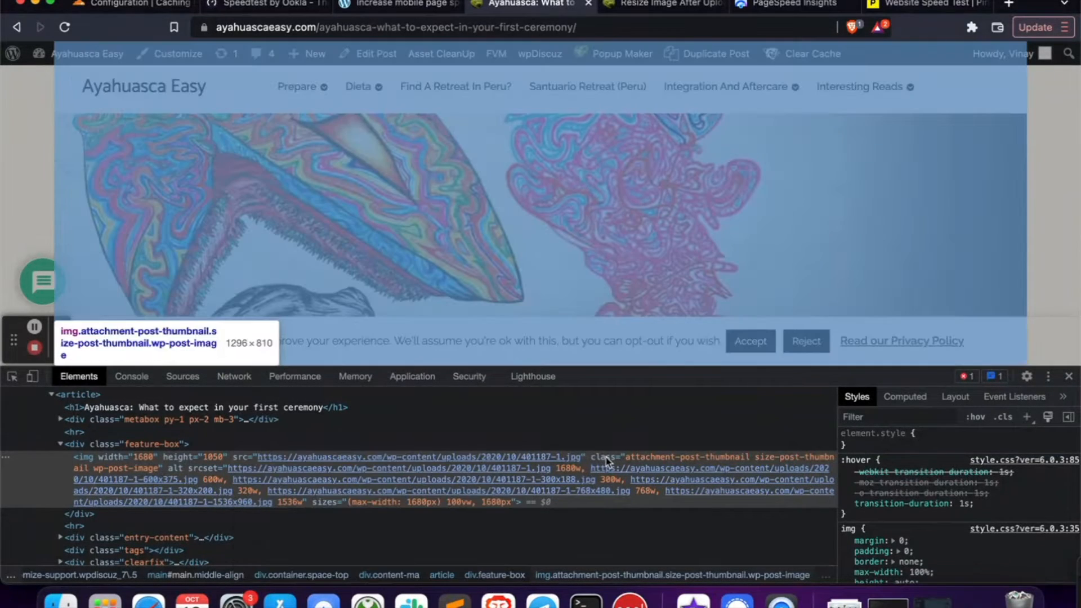
click(607, 467)
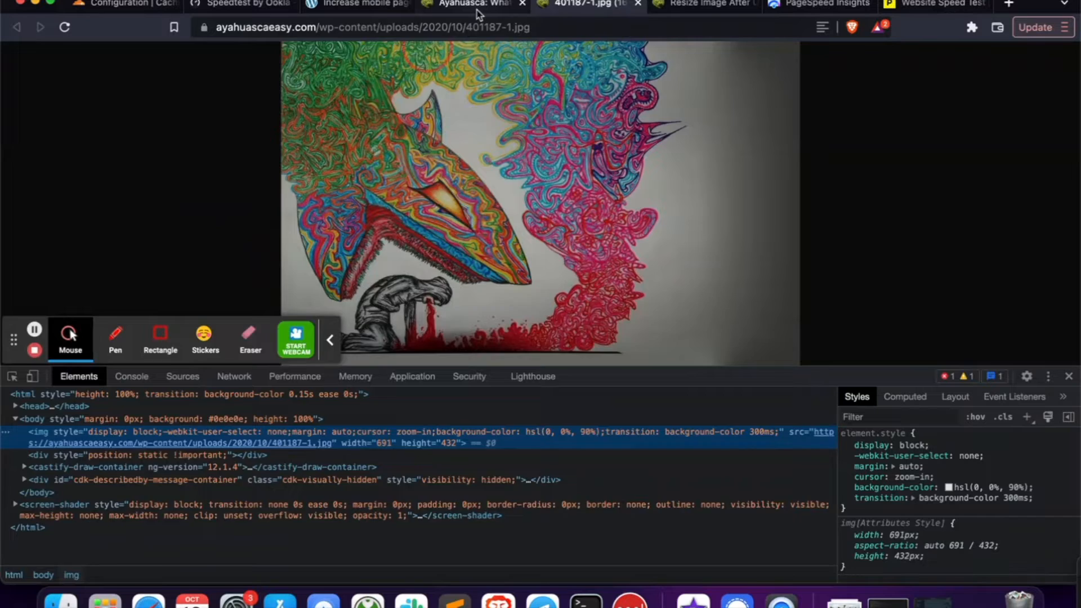
click(479, 11)
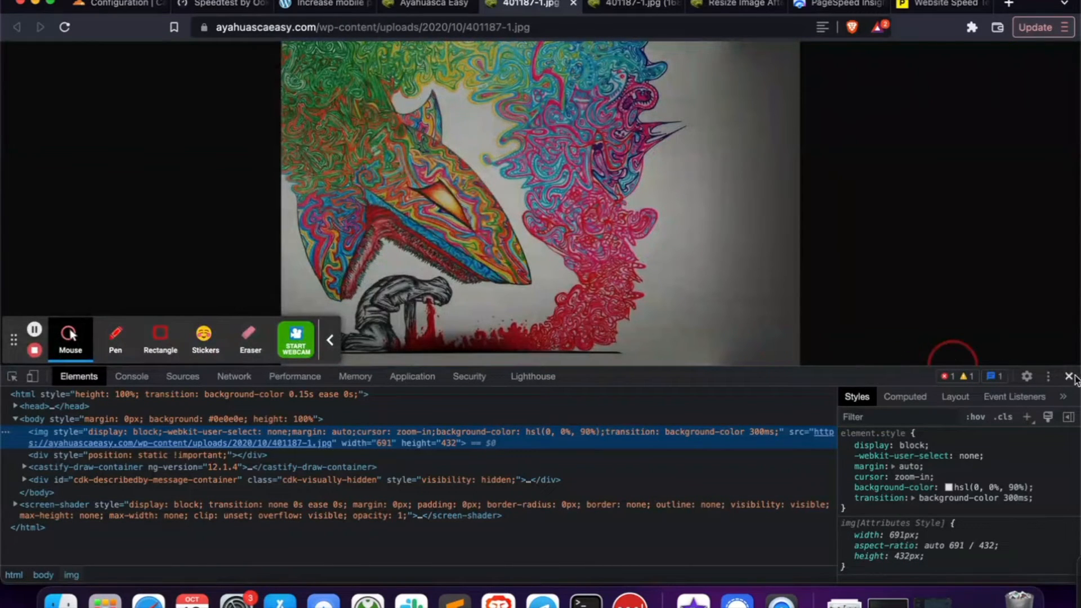
click(1069, 376)
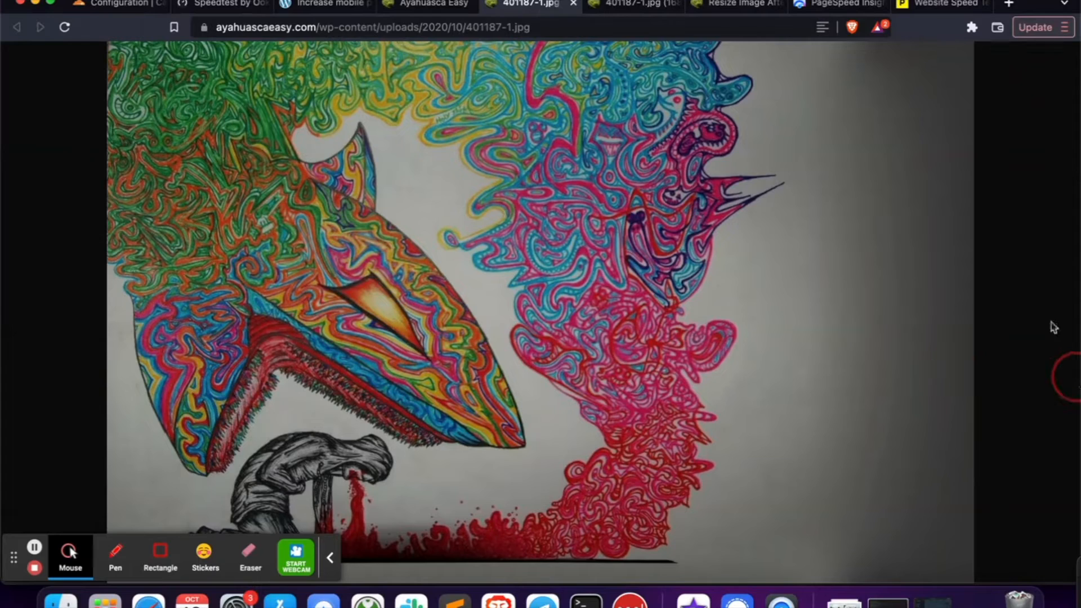
click(572, 5)
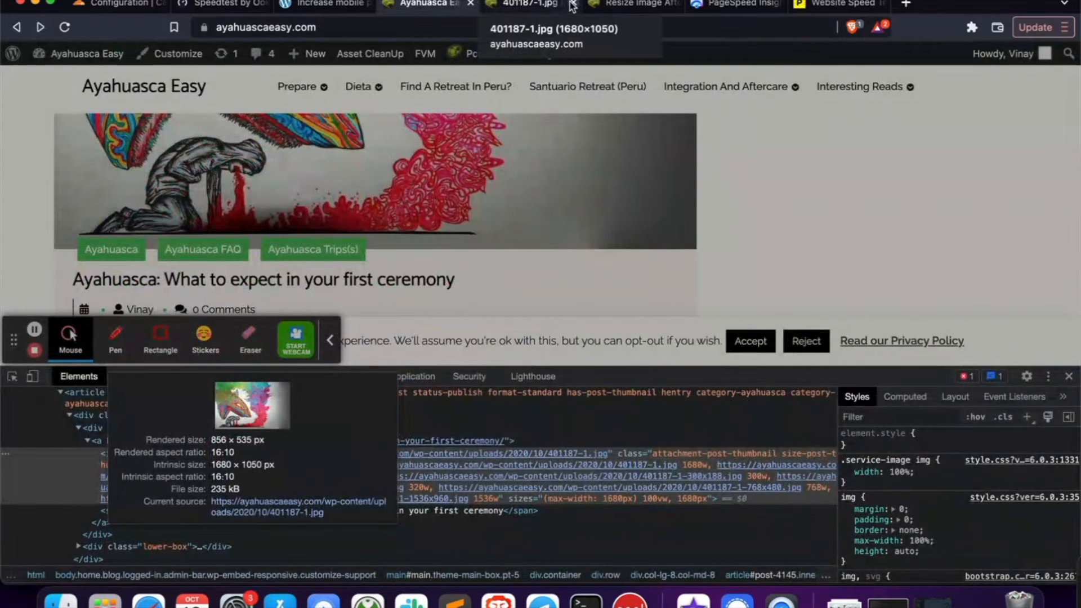
click(573, 5)
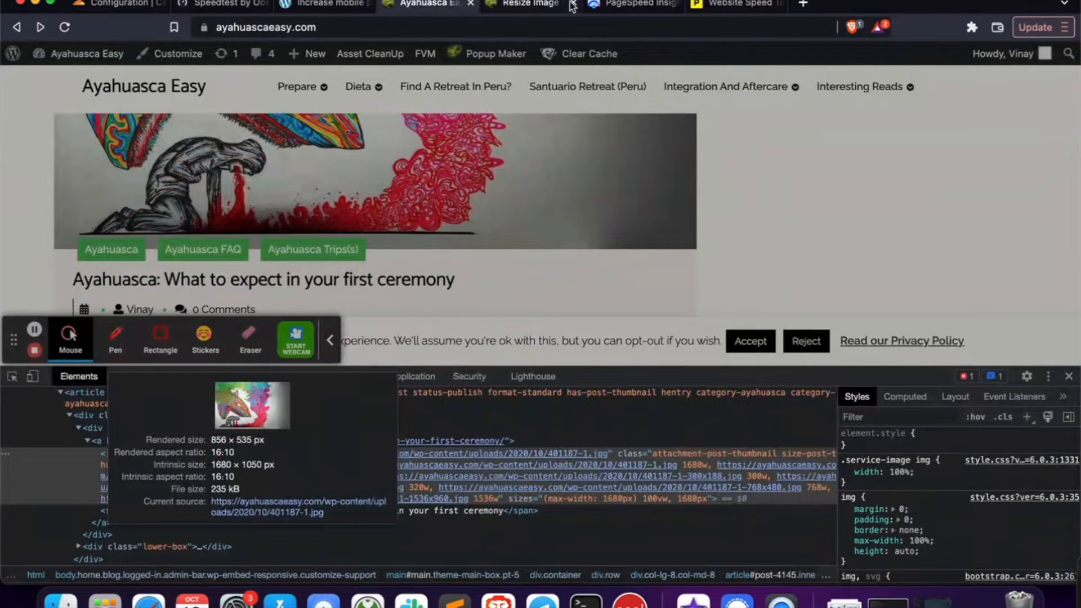
Return to the Resize Image Upload settings and highlight the maximum width value in the resizing options
click(529, 5)
scroll(580, 372, down, 7)
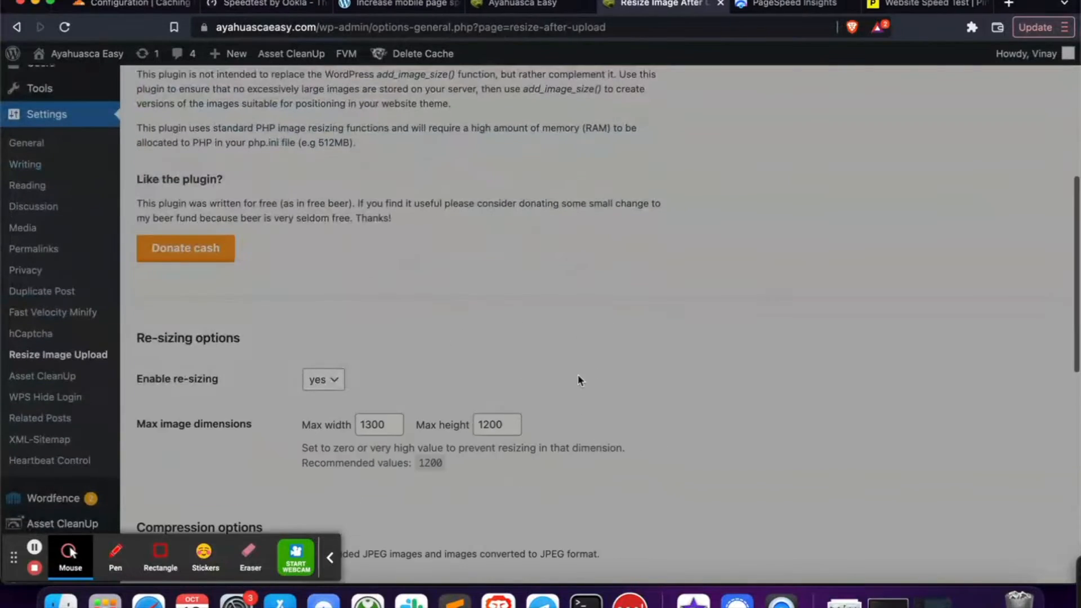
scroll(580, 380, down, 3)
click(386, 288)
drag(386, 288, 345, 285)
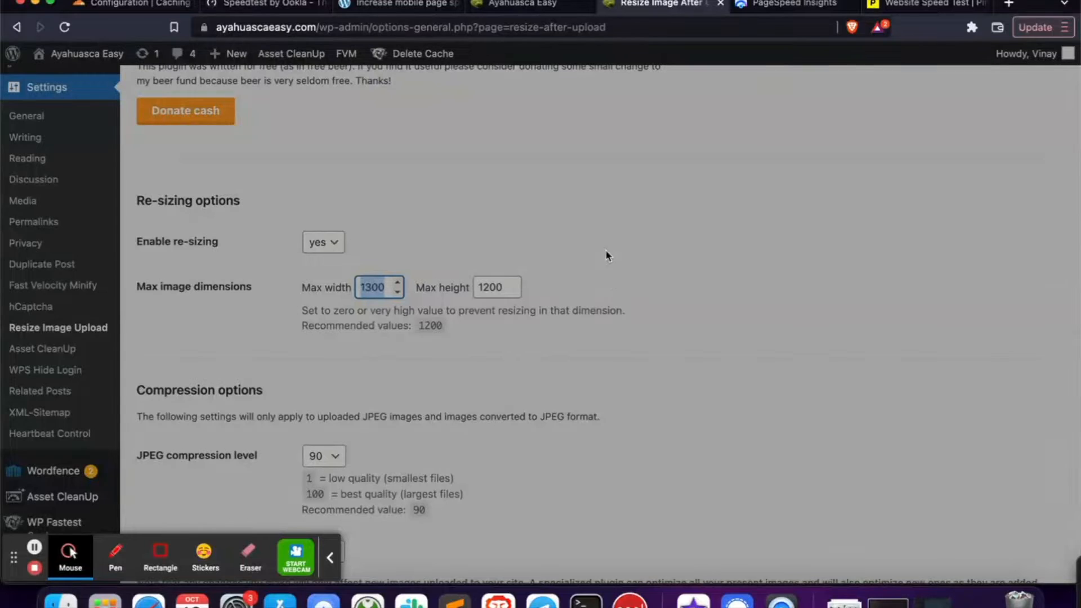
Enlarge the home page view by shrinking the developer tools, and look through the featured images of the listed posts
click(524, 6)
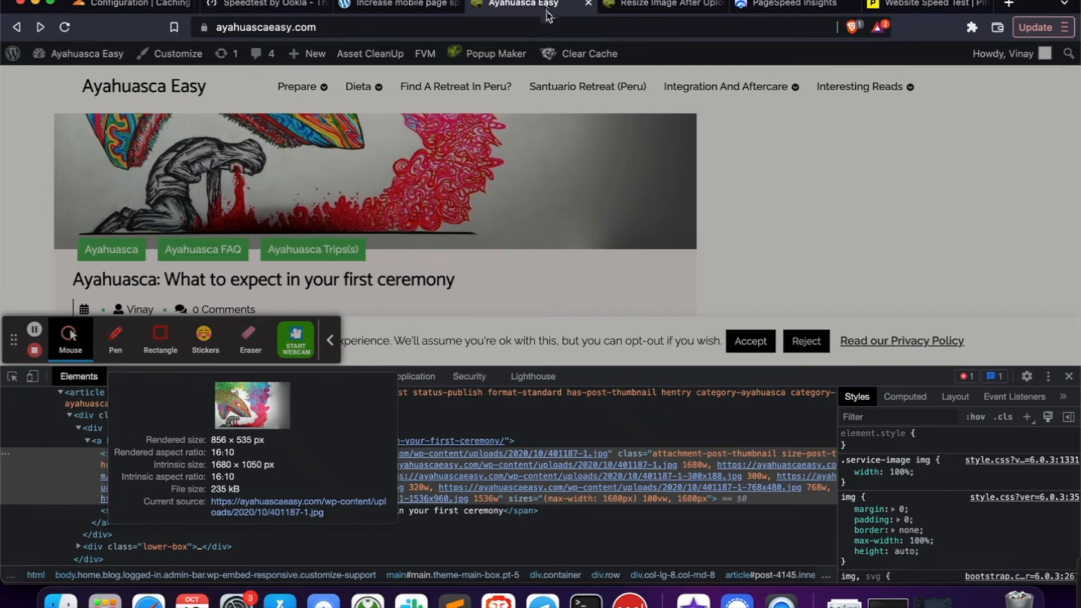
drag(839, 380, 839, 530)
scroll(774, 213, up, 6)
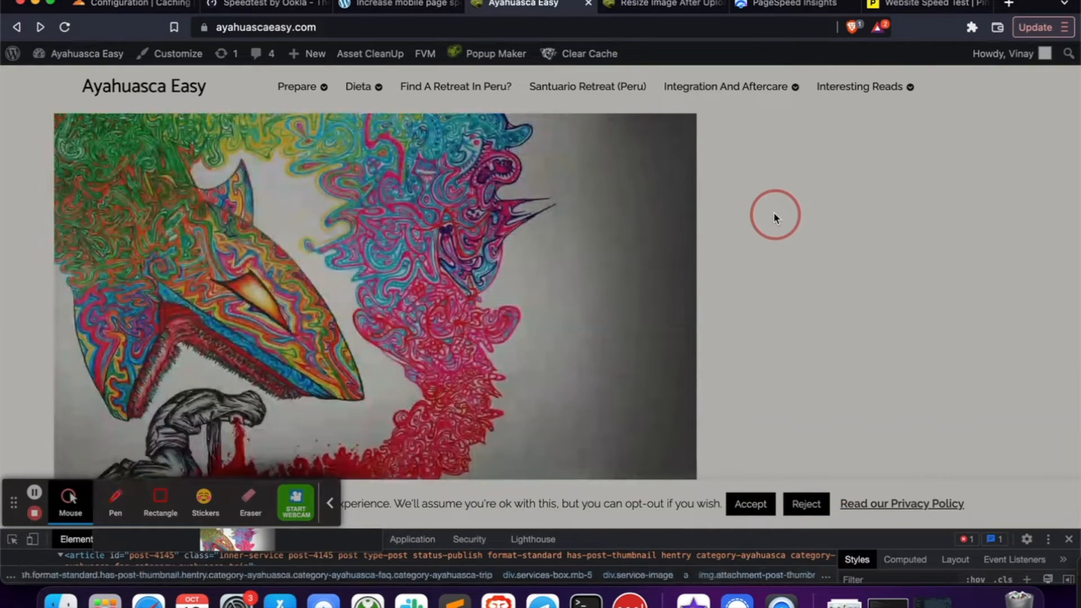
scroll(774, 212, down, 5)
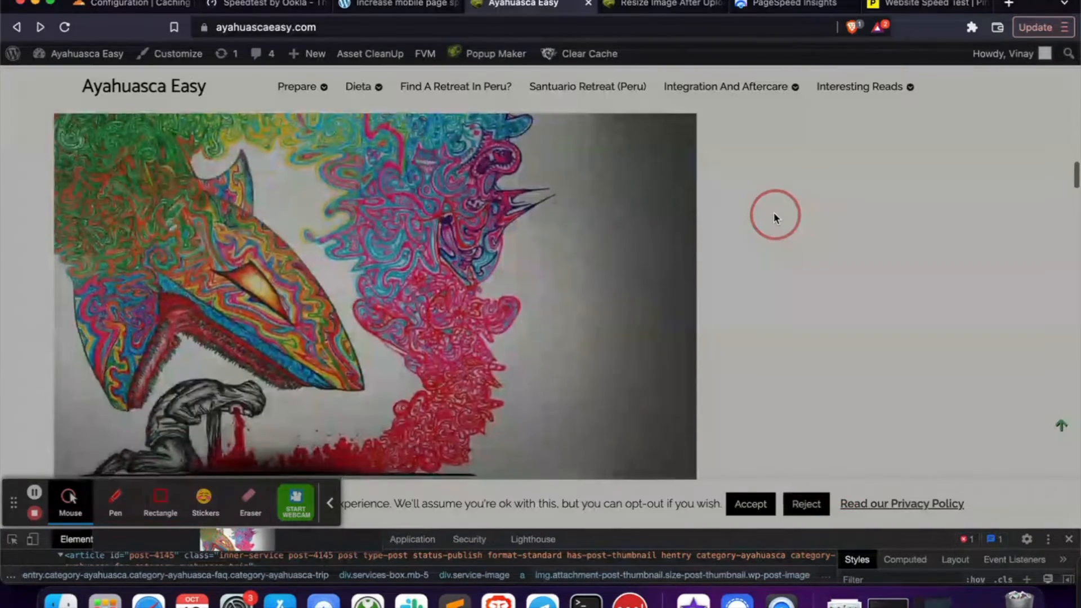
scroll(774, 212, down, 10)
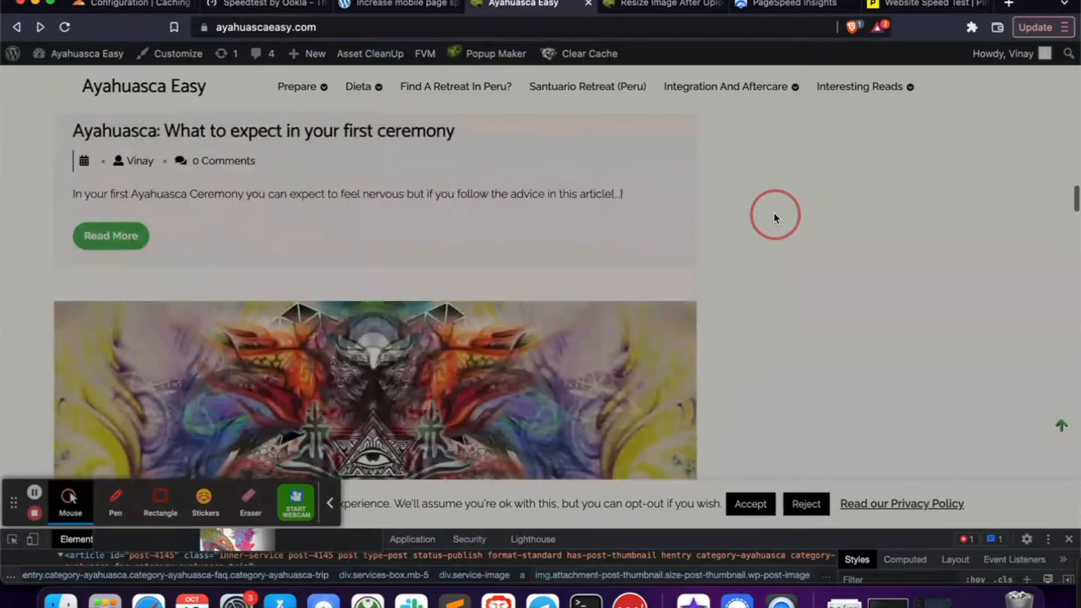
scroll(774, 214, down, 5)
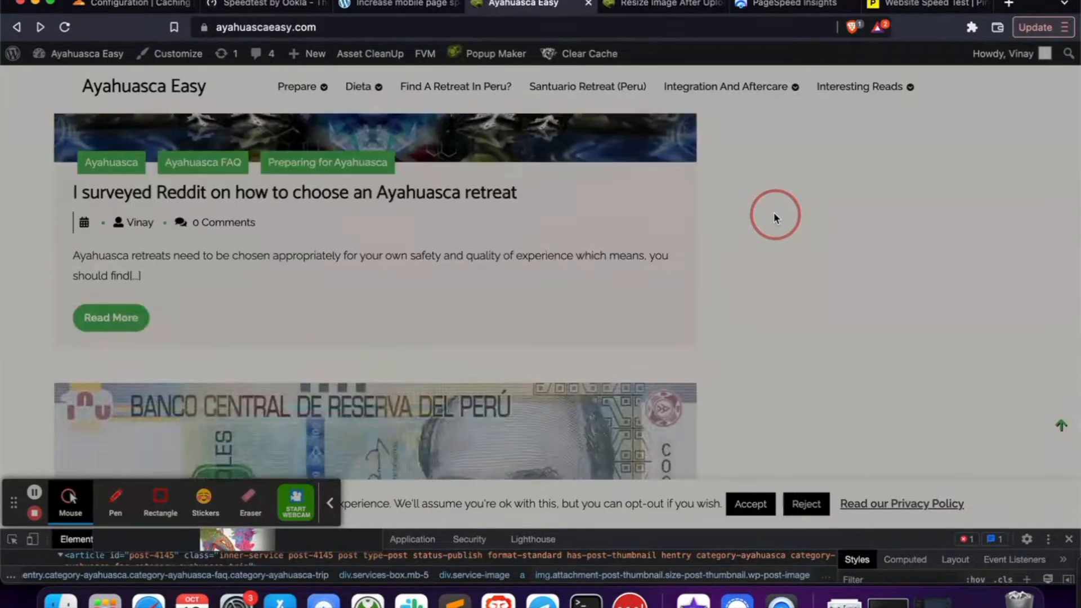
scroll(774, 214, up, 2)
scroll(774, 215, up, 3)
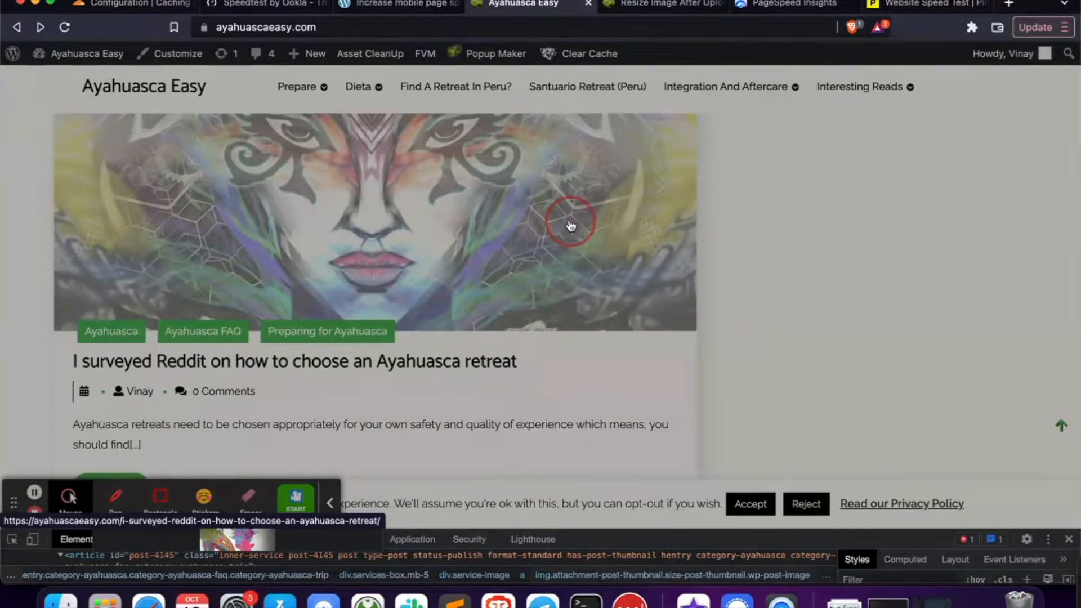
Go from the Resize Image Upload settings to the installed plugins list and deactivate the Resize Image After Upload plugin
click(381, 12)
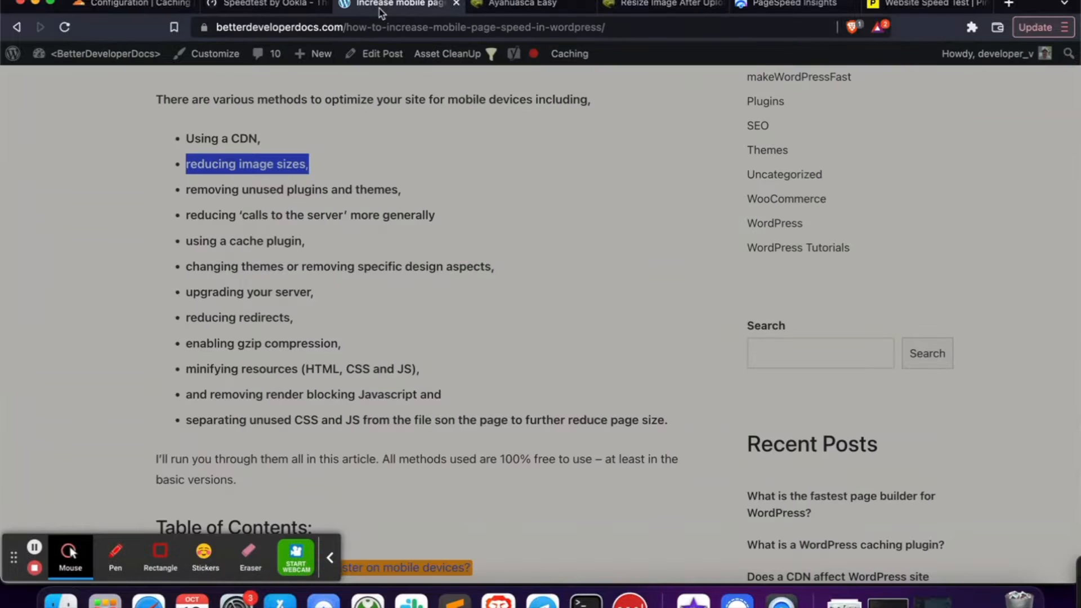
click(648, 7)
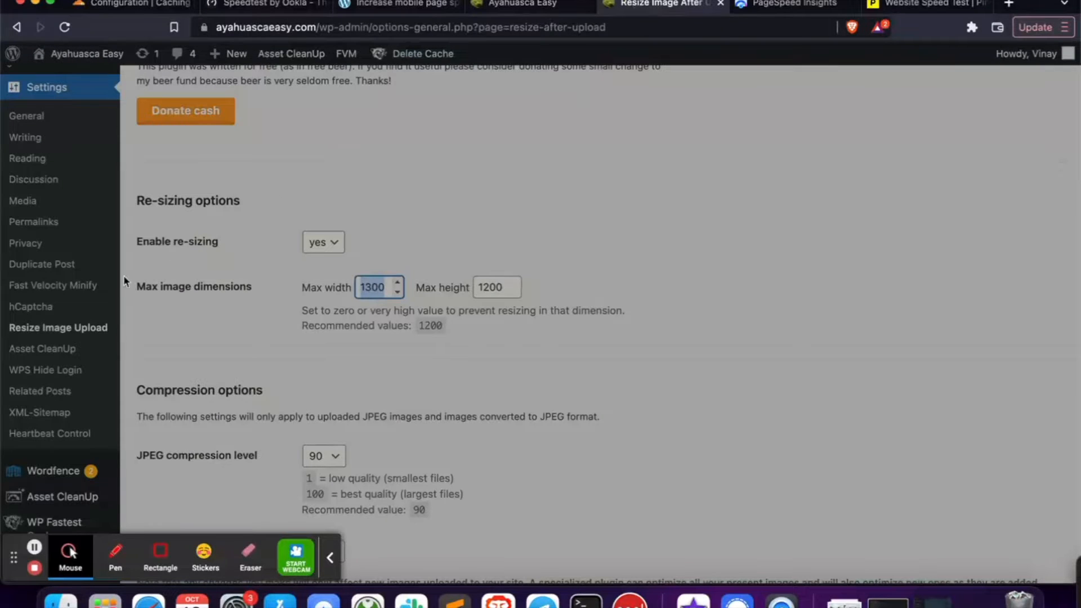
scroll(44, 224, up, 5)
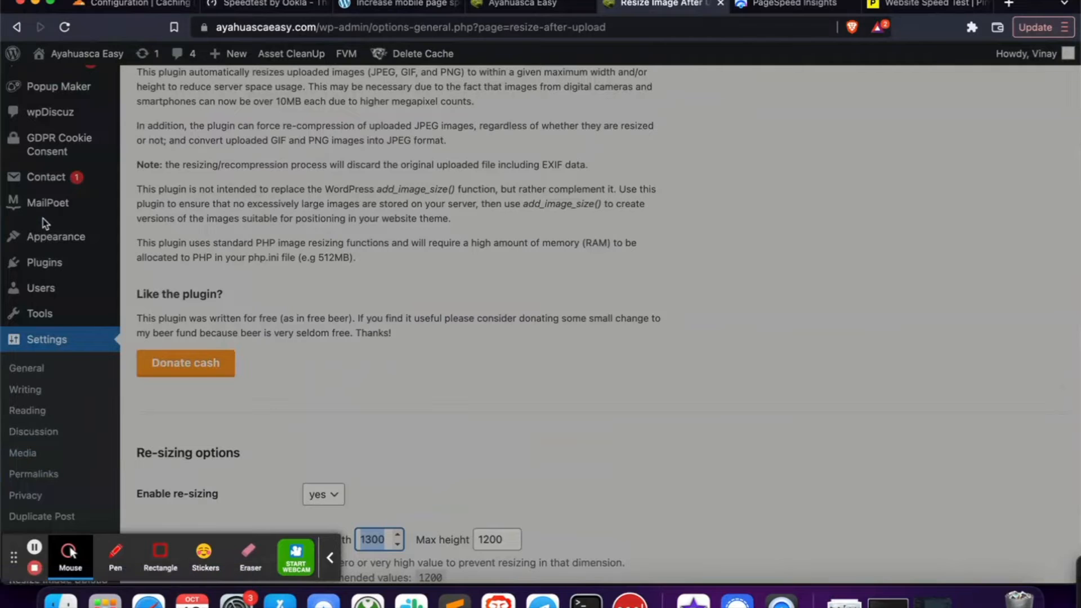
mouse_move(48, 257)
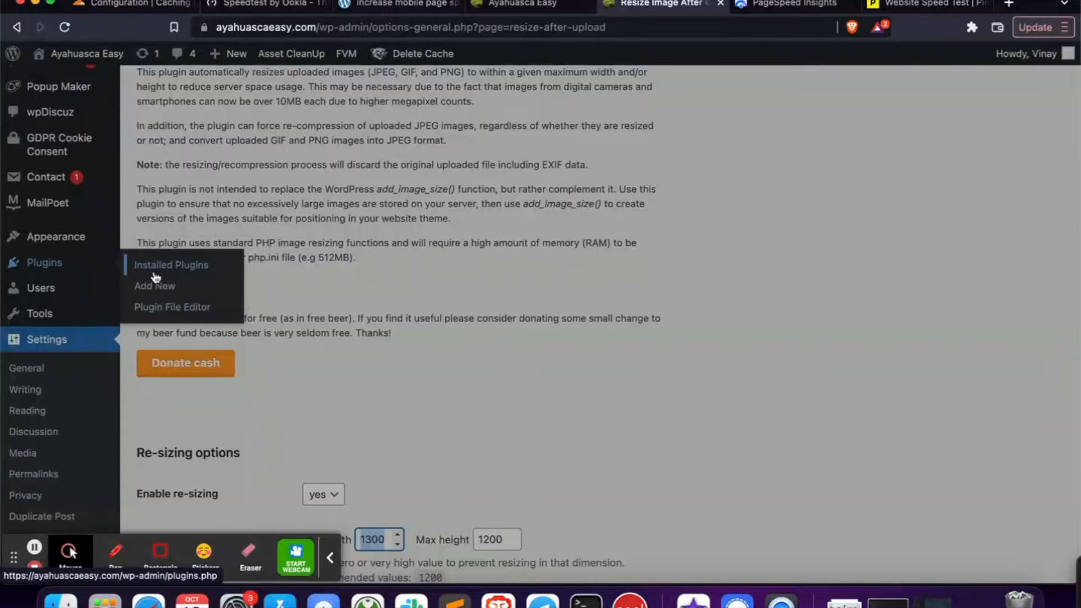
click(154, 272)
click(241, 265)
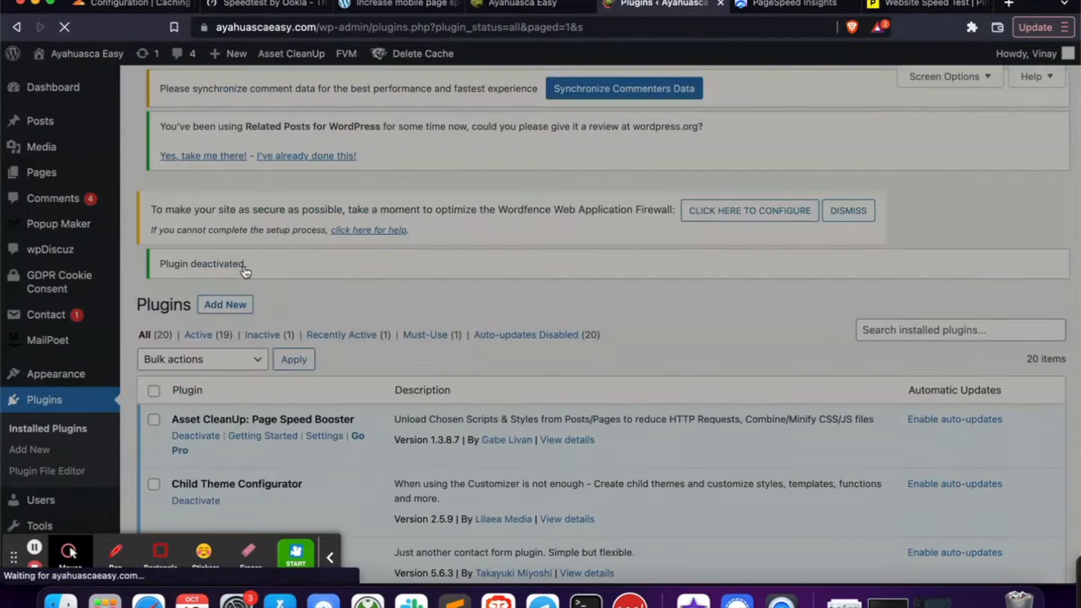
Delete the deactivated Resize Image After Upload plugin from the site and confirm the deletion
scroll(245, 273, down, 8)
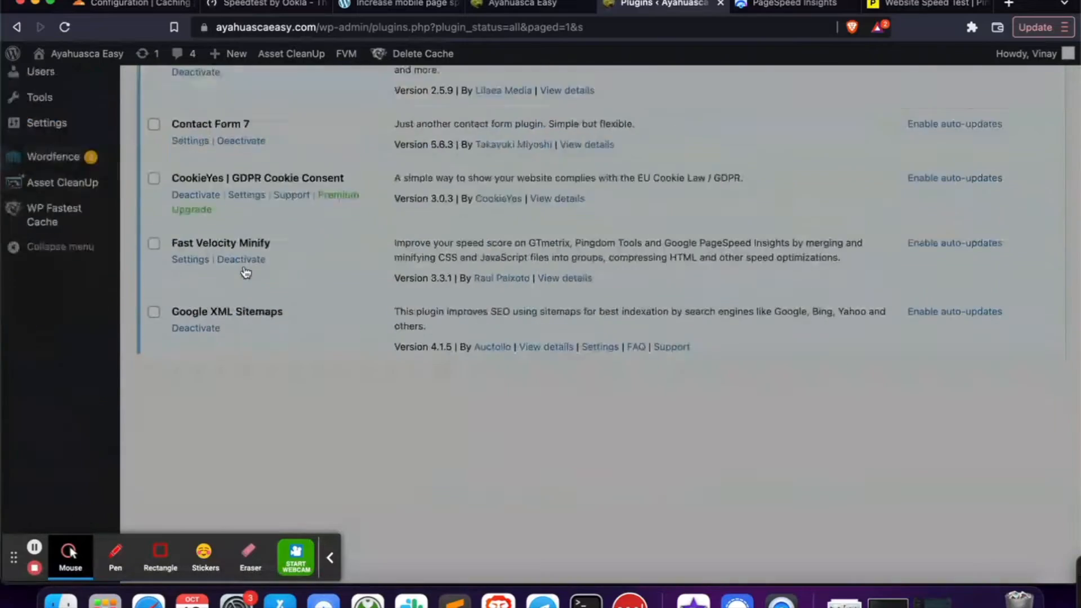
scroll(246, 272, down, 8)
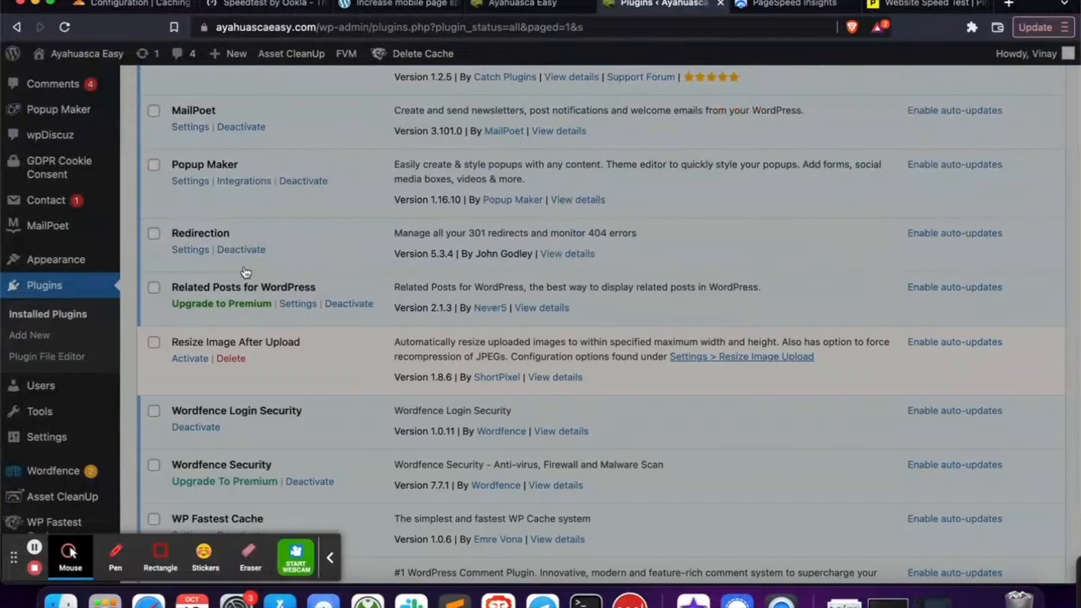
scroll(245, 273, down, 1)
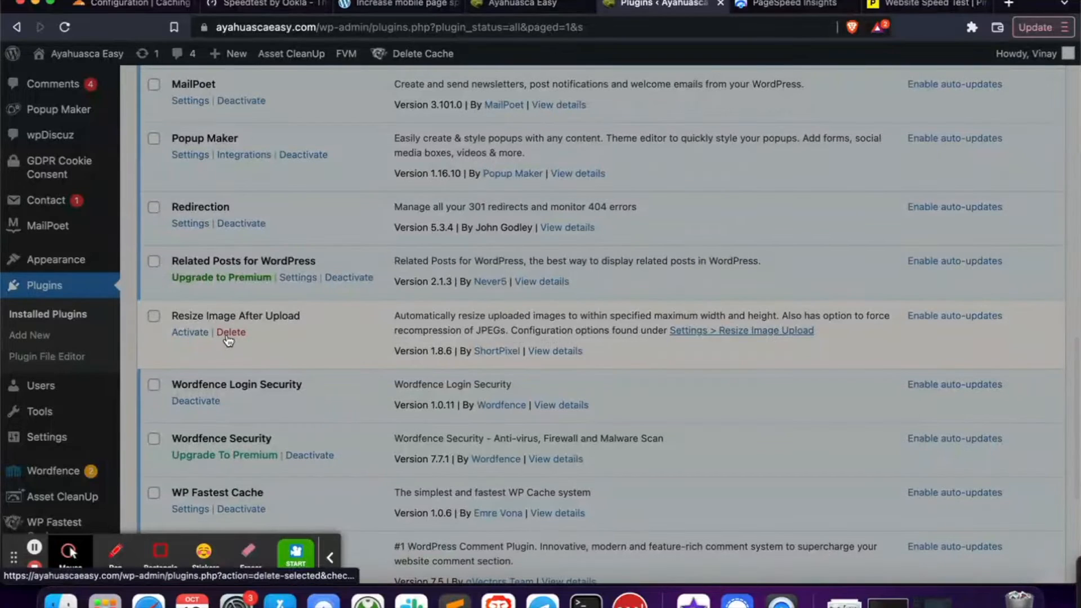
click(226, 333)
click(690, 110)
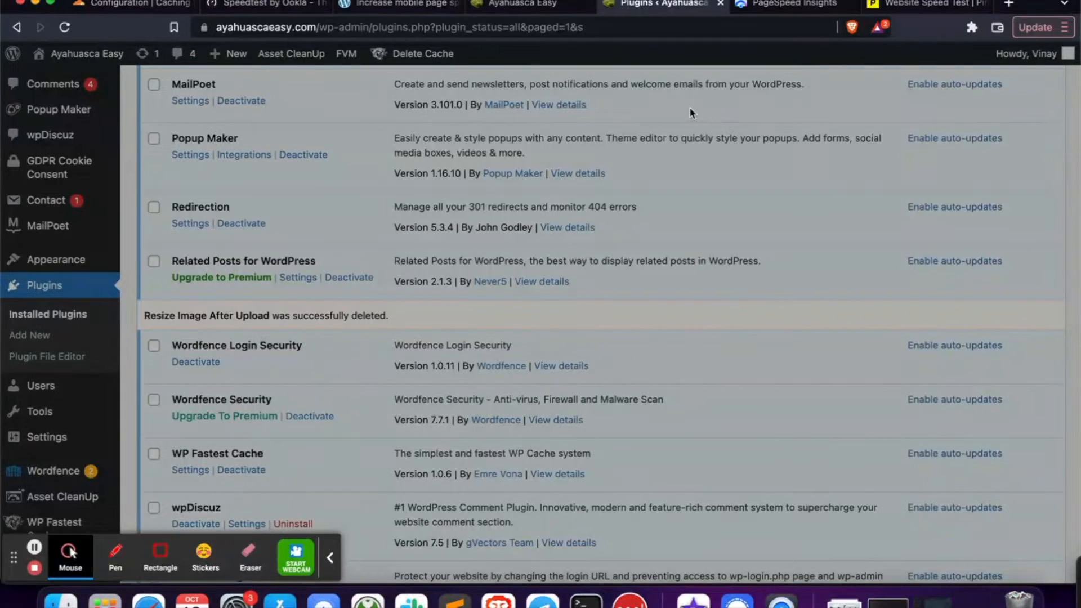
Look through the remaining installed plugins, open the theme customizer, and check the live home page while it loads
scroll(690, 111, down, 5)
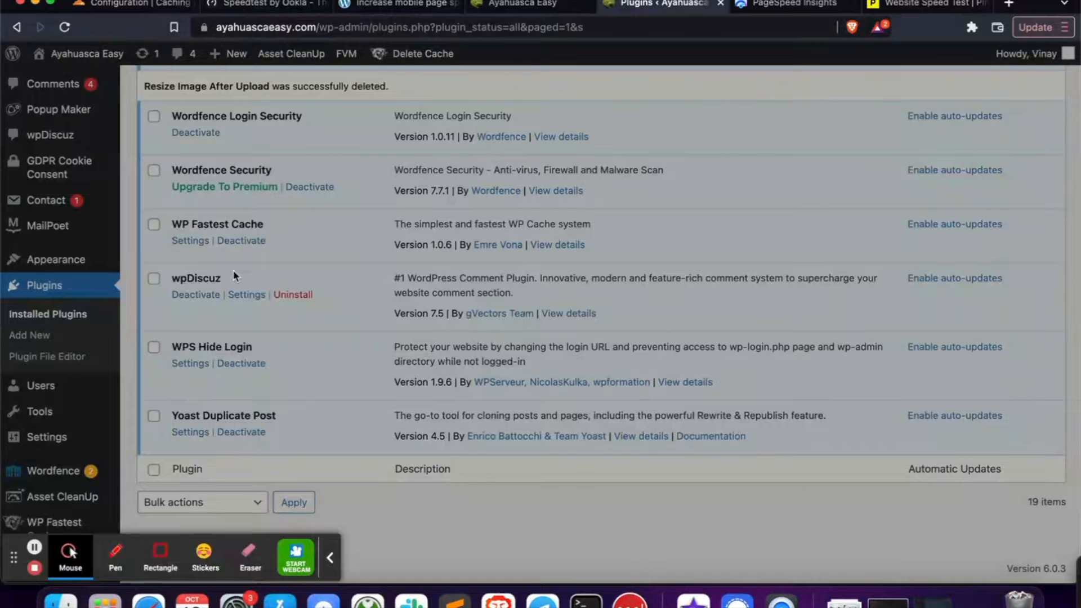
mouse_move(73, 259)
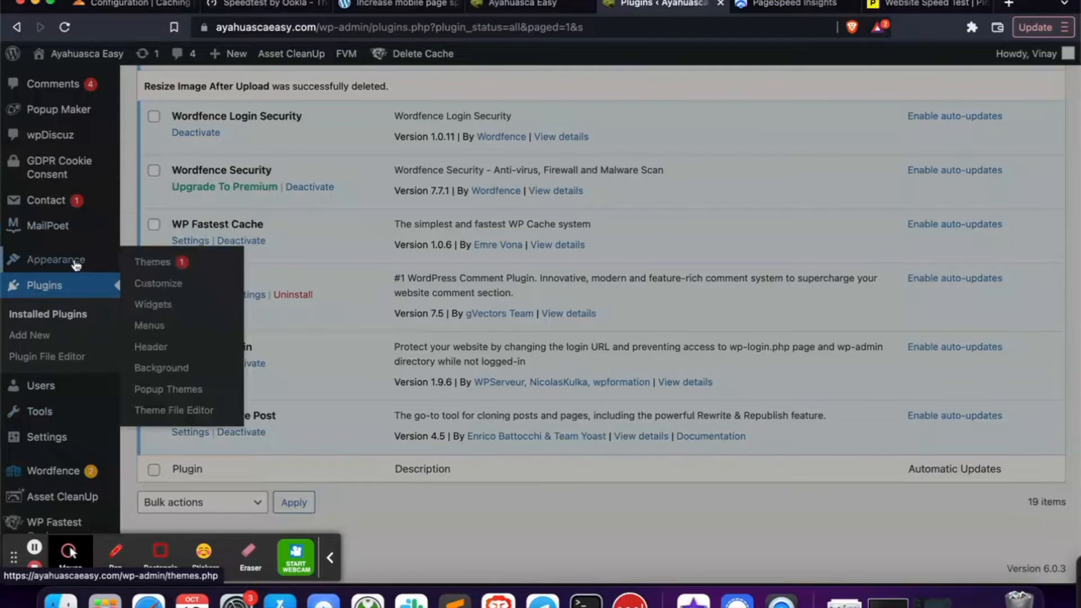
click(166, 286)
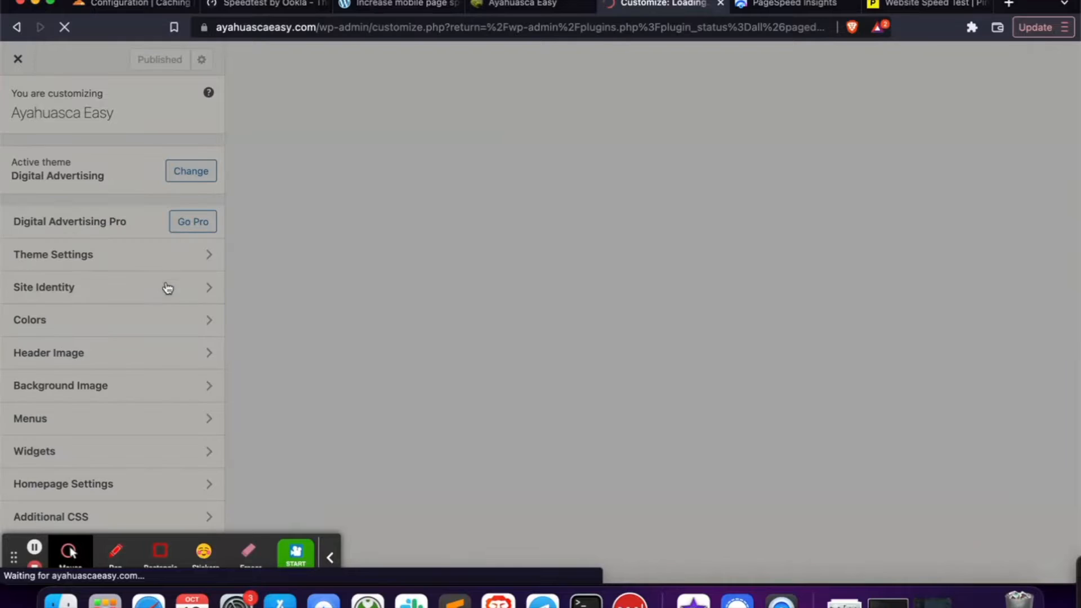
click(521, 4)
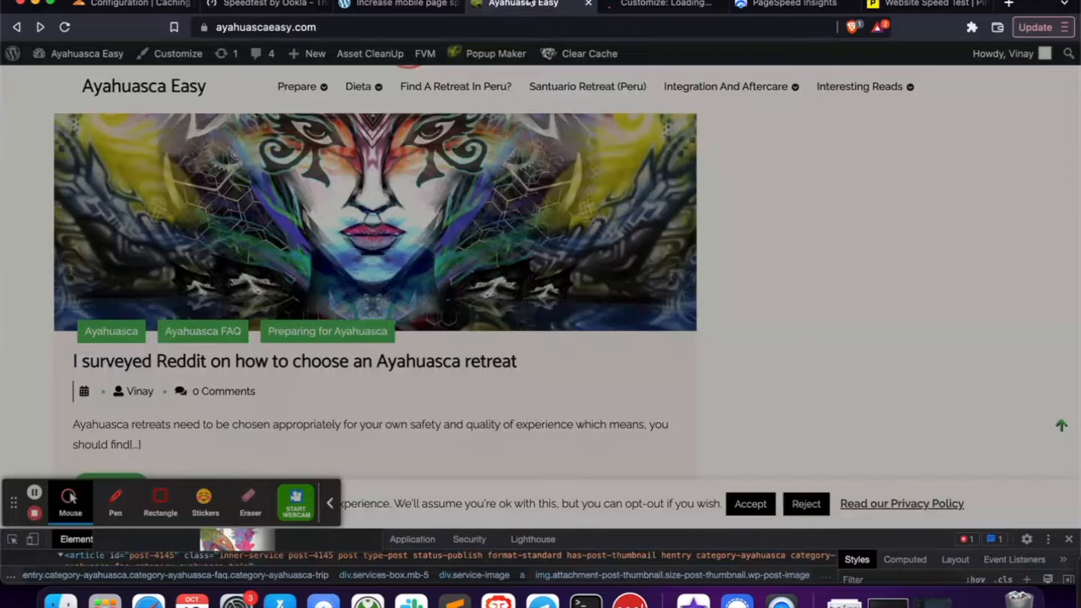
mouse_move(340, 57)
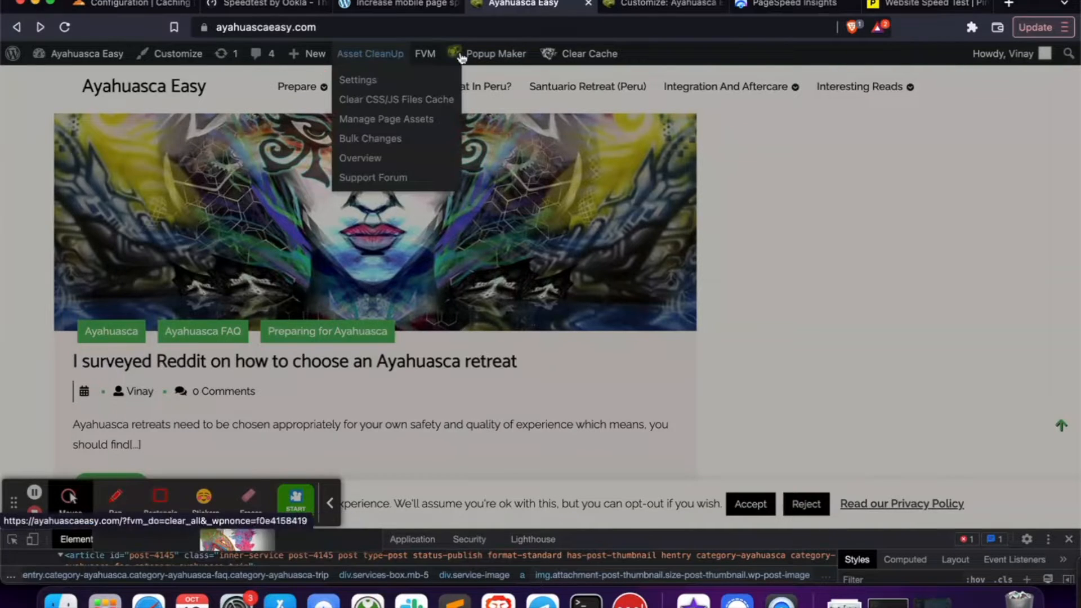
key(ctrl+Tab)
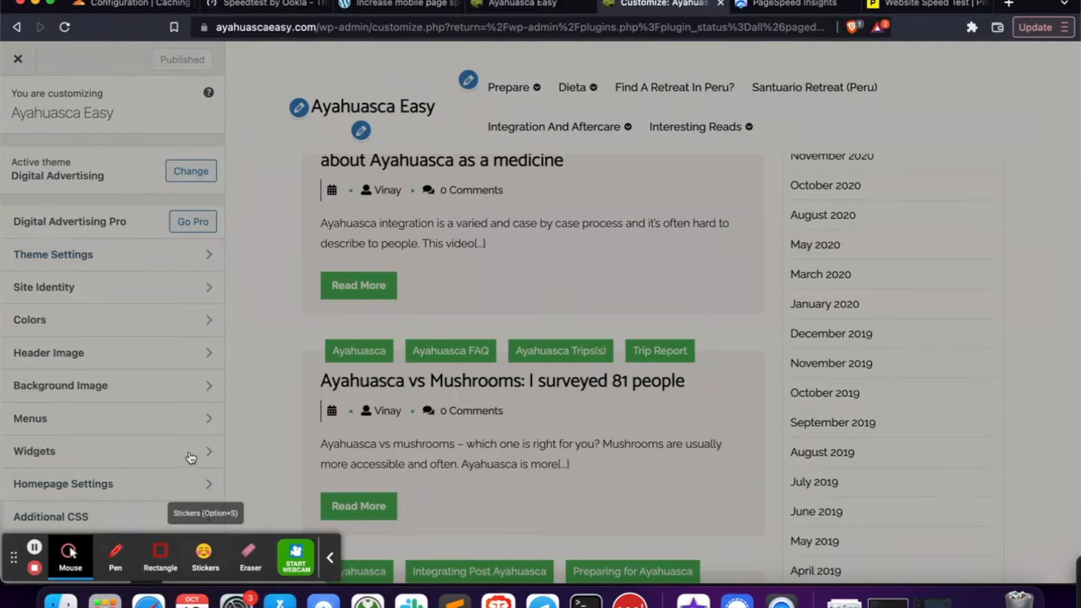
Check the customizer's Homepage Settings for what the homepage displays and look through the Theme Settings sections
click(181, 483)
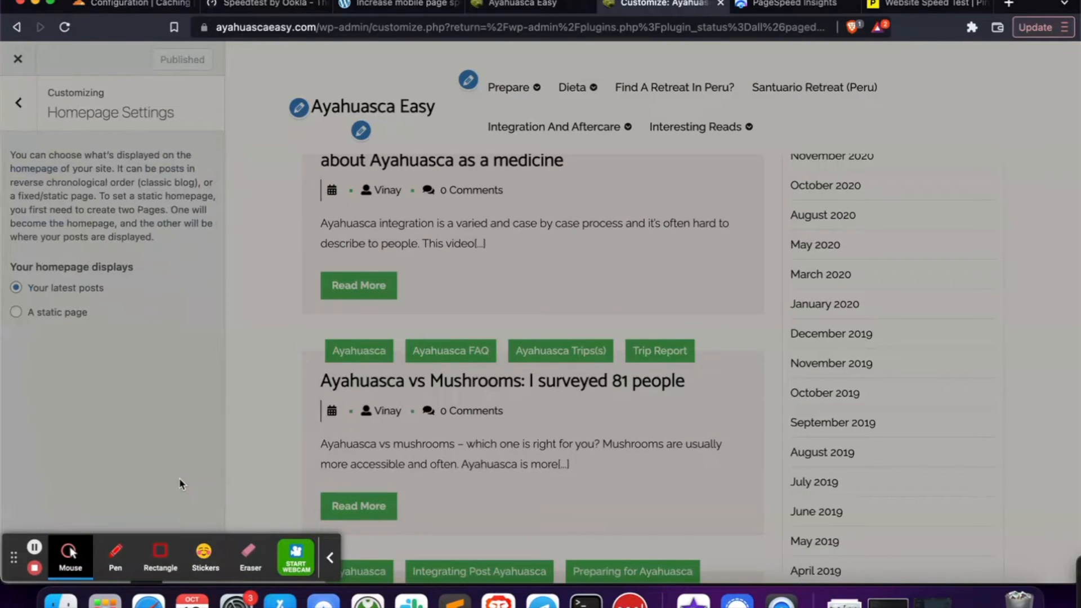
click(331, 557)
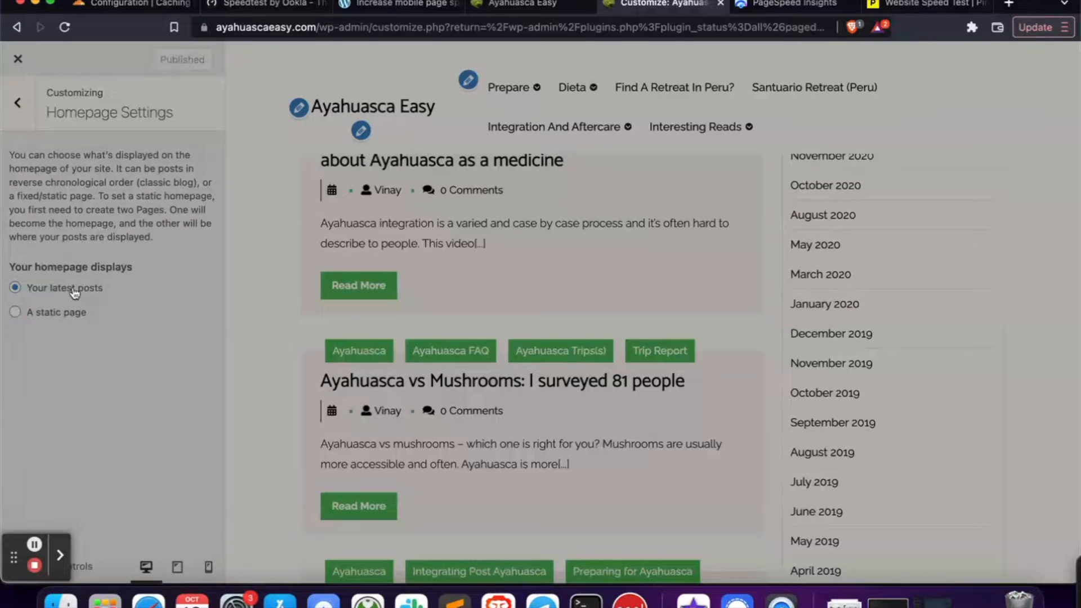
click(20, 102)
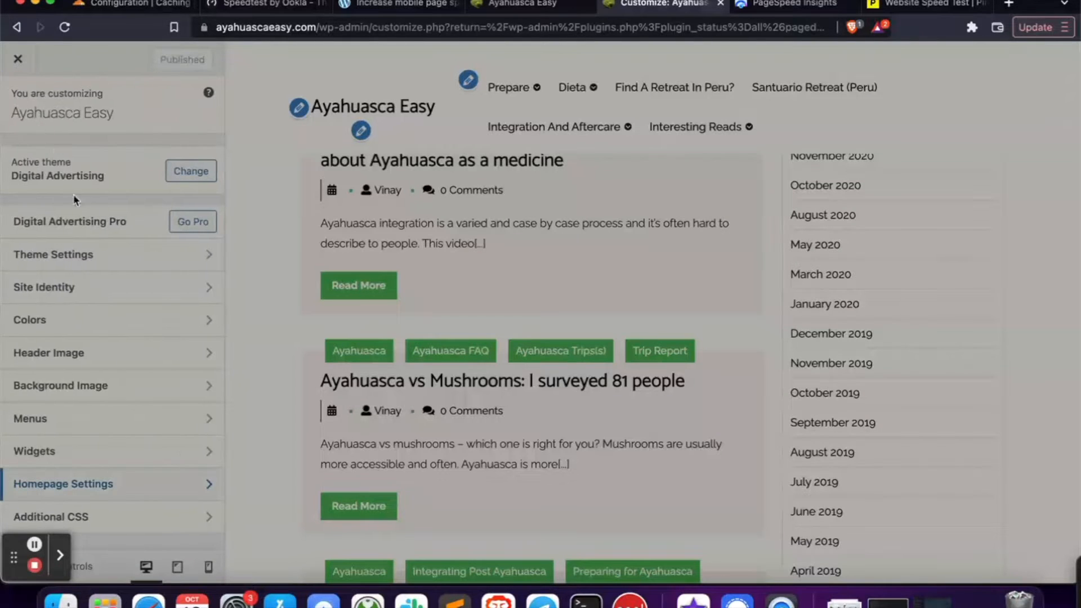
click(97, 259)
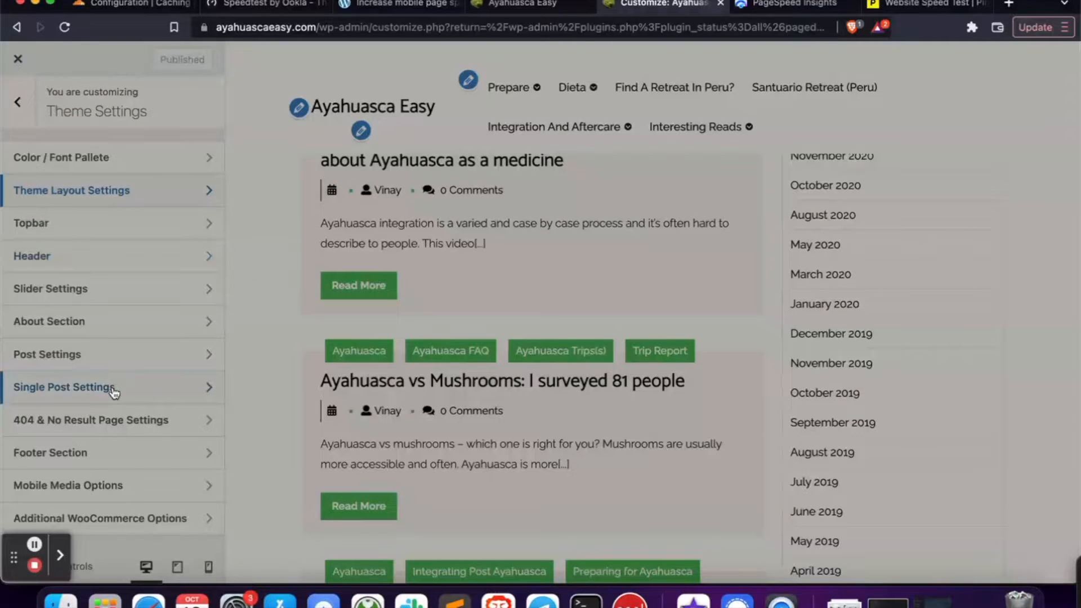
click(20, 106)
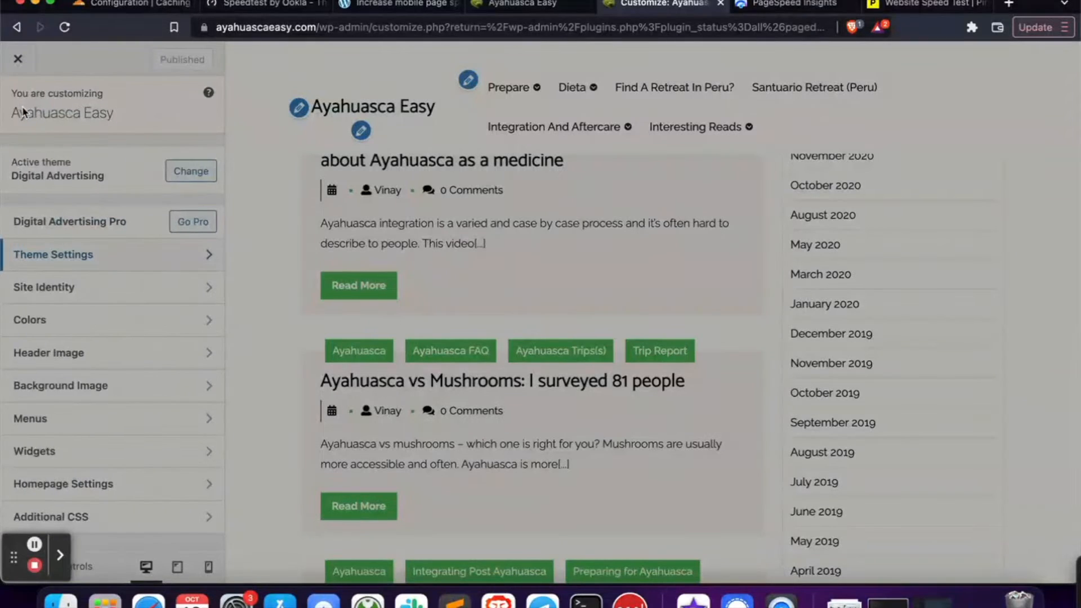
Go to the second page of the site's pages list and open the second Home page's editor in a new tab
click(535, 6)
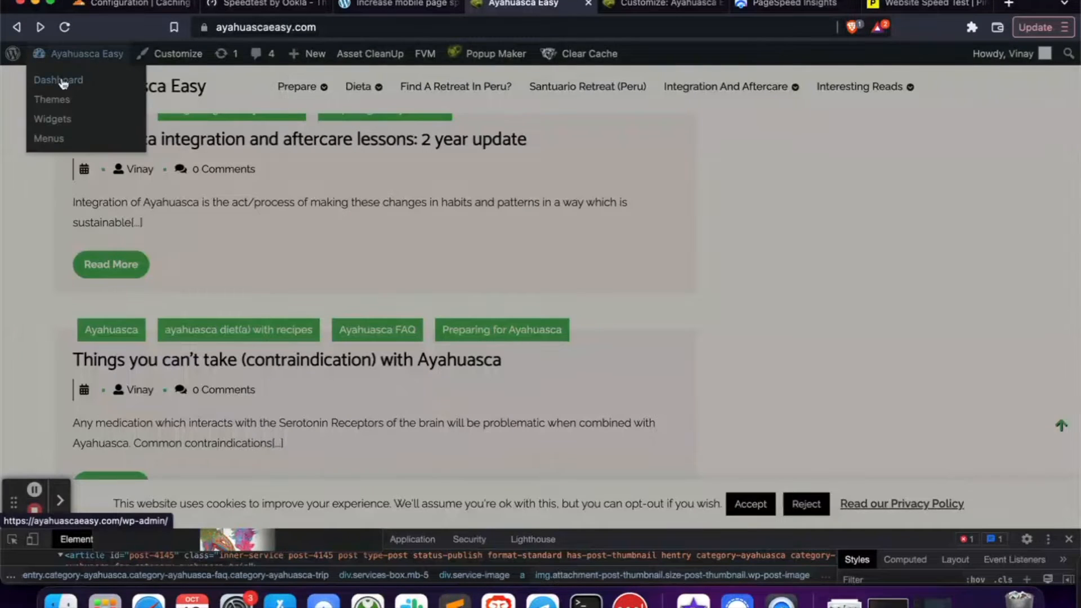
click(64, 83)
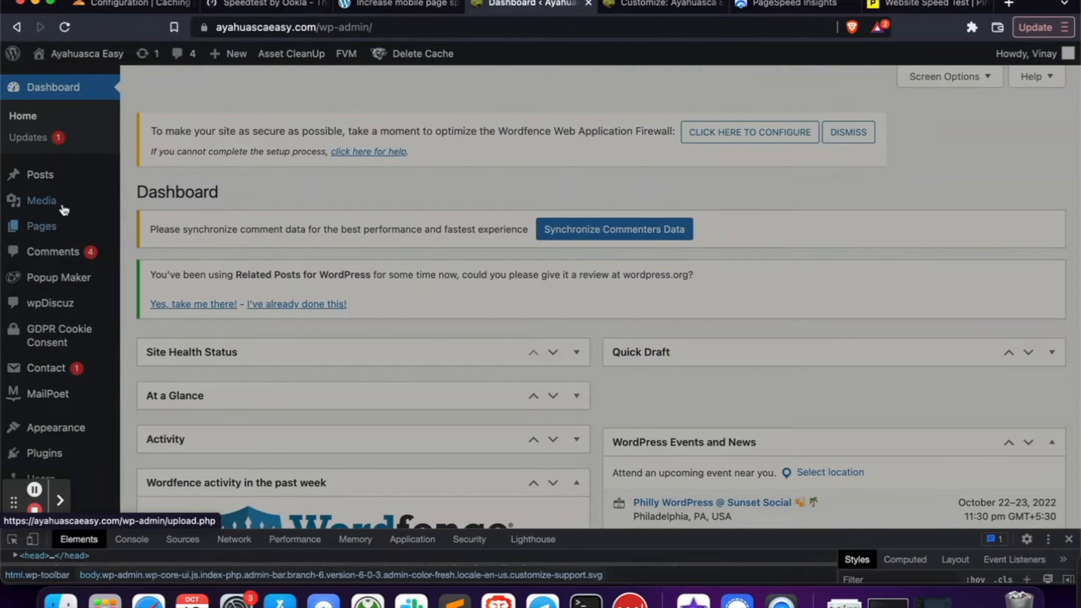
mouse_move(53, 229)
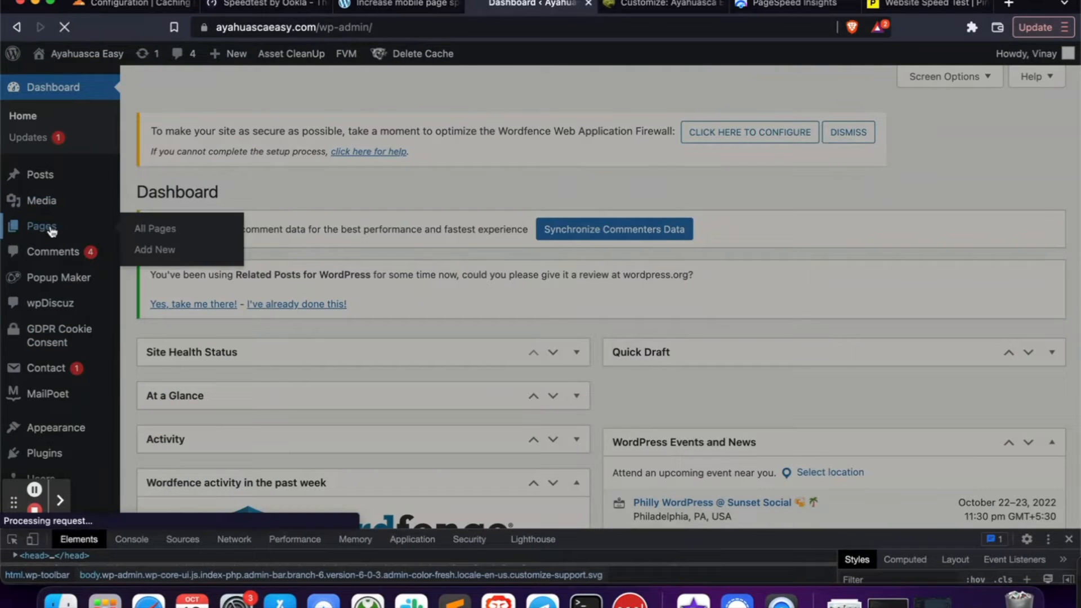
scroll(702, 190, down, 15)
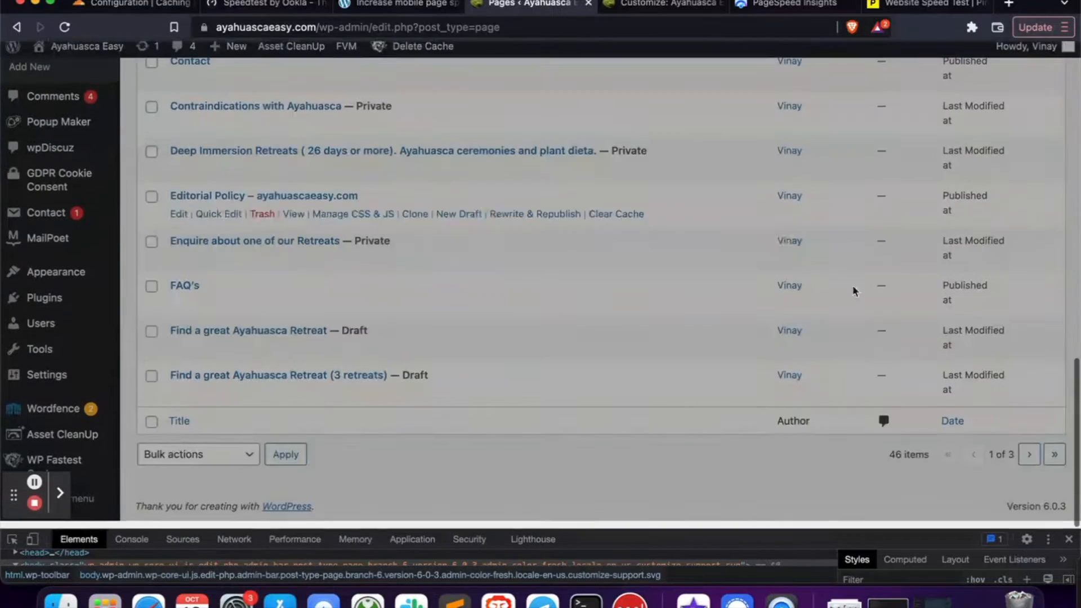
click(1029, 462)
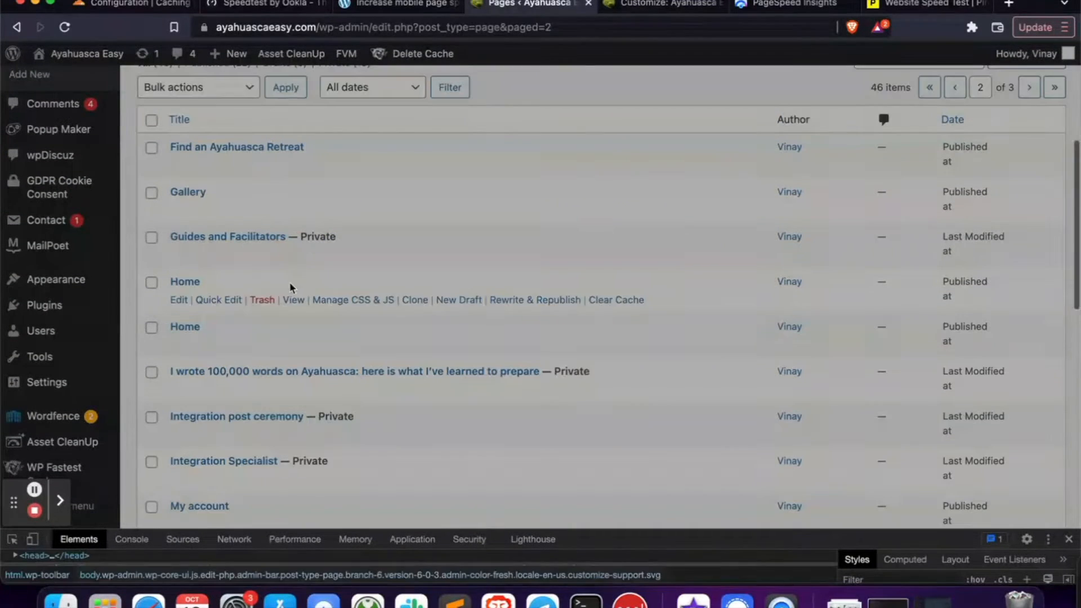
right_click(186, 328)
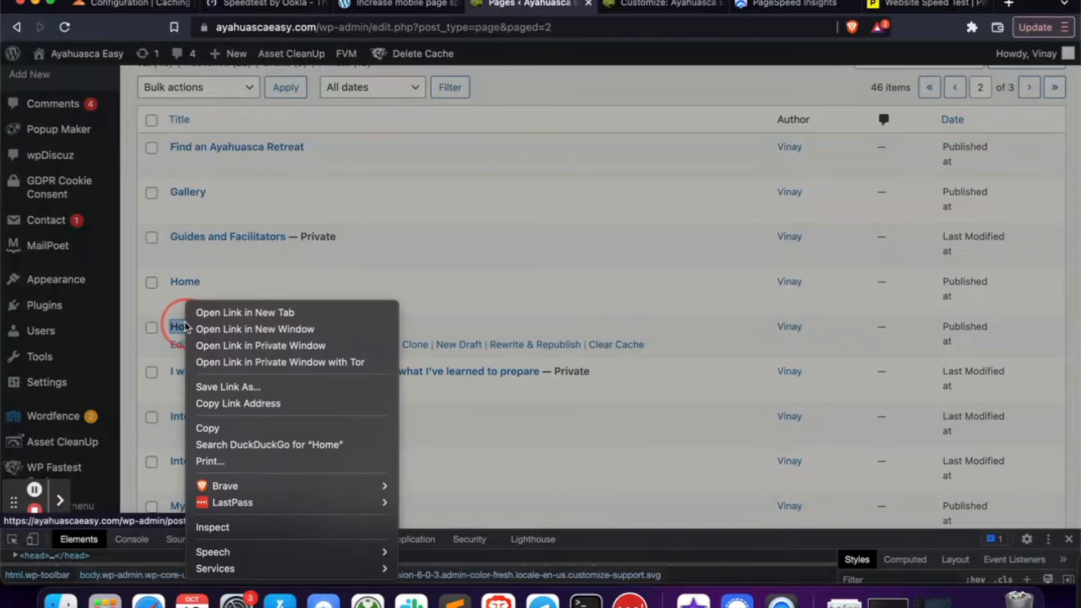
click(225, 311)
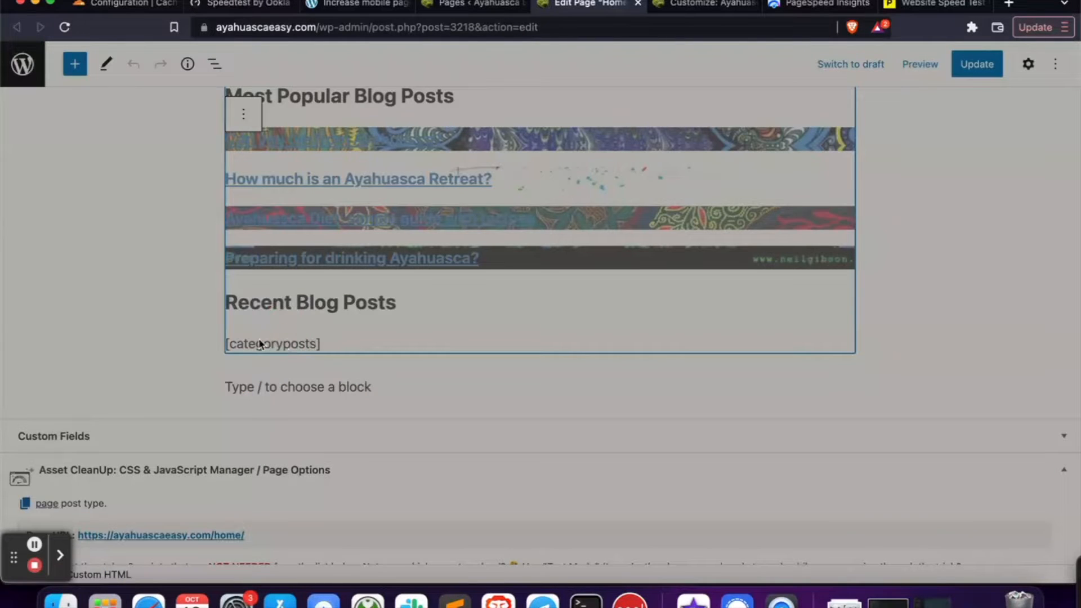
Search the web for "wp categoryposts shortcode", check the diveinwp.com article on displaying posts from categories, and close both tabs
key(super+t)
text(wp categoryposts shortcode)
key(Return)
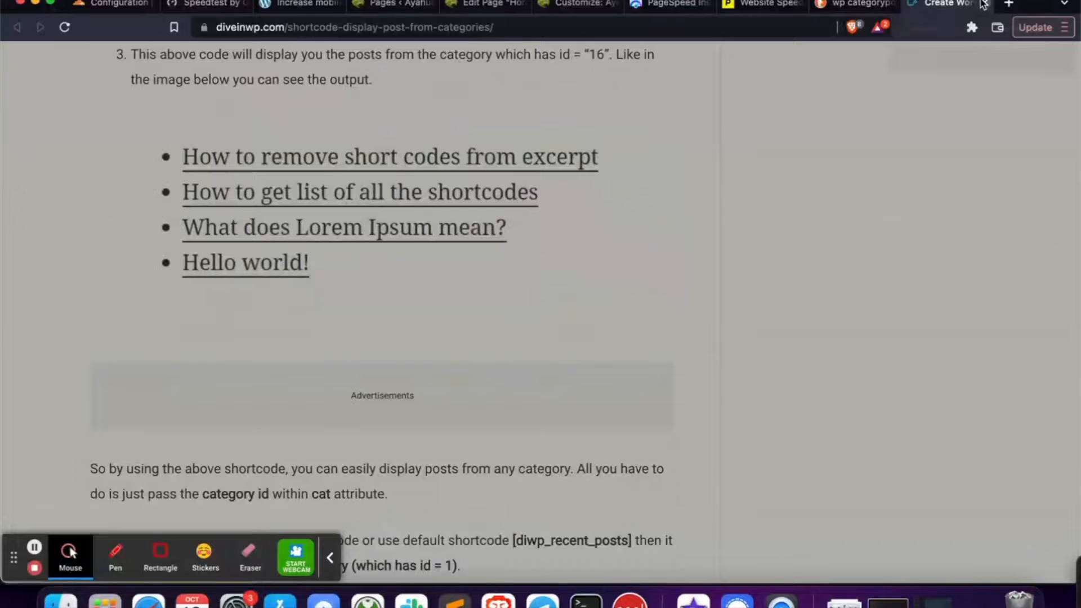
click(983, 5)
click(982, 4)
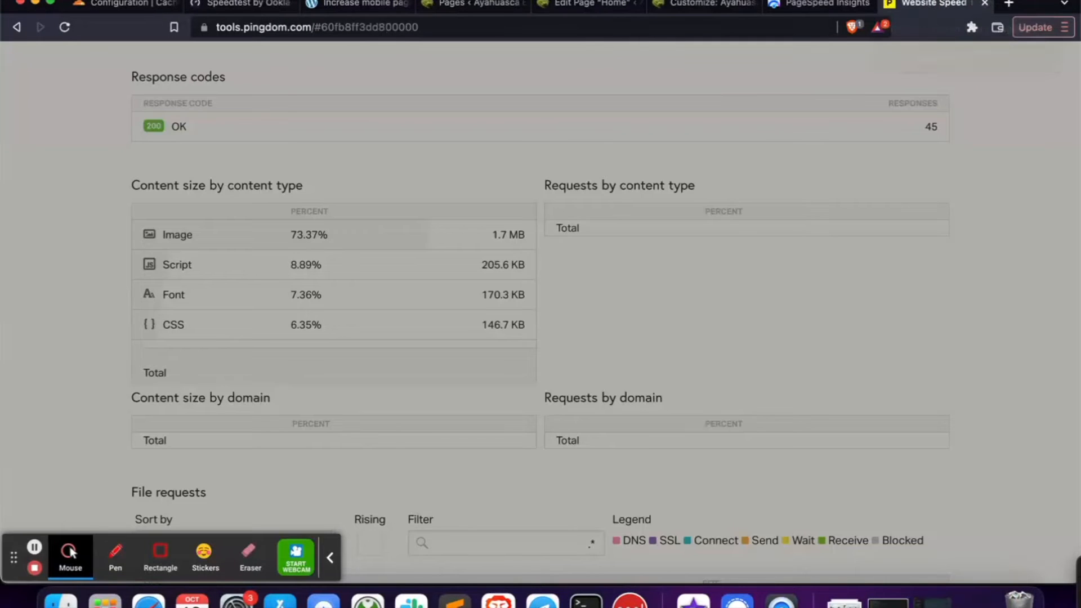
Return to the site's pages list and open the Theme File Editor
click(454, 6)
mouse_move(119, 349)
mouse_move(89, 290)
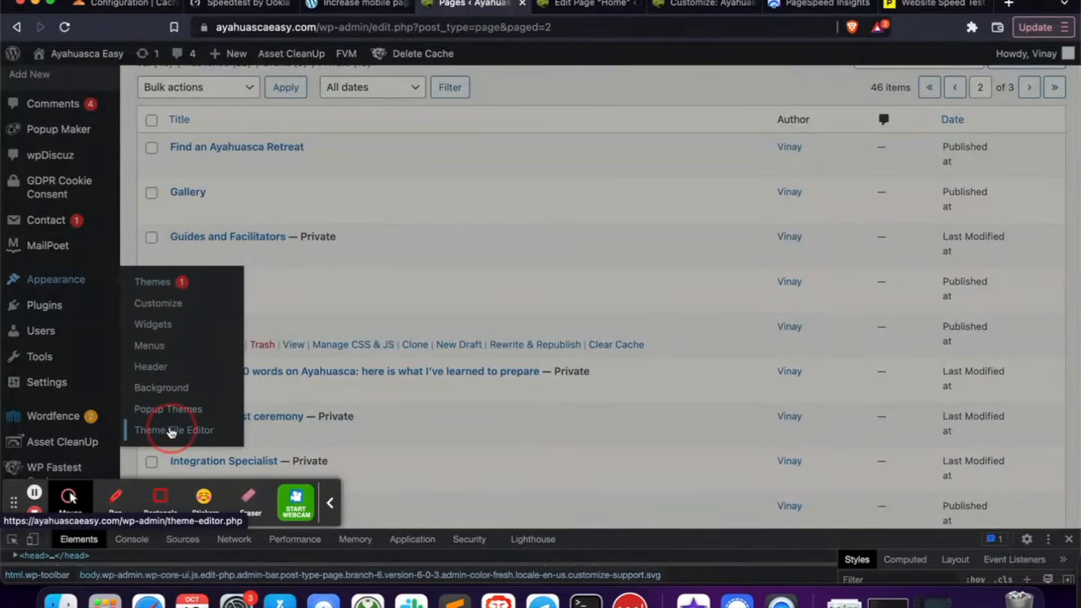
click(172, 432)
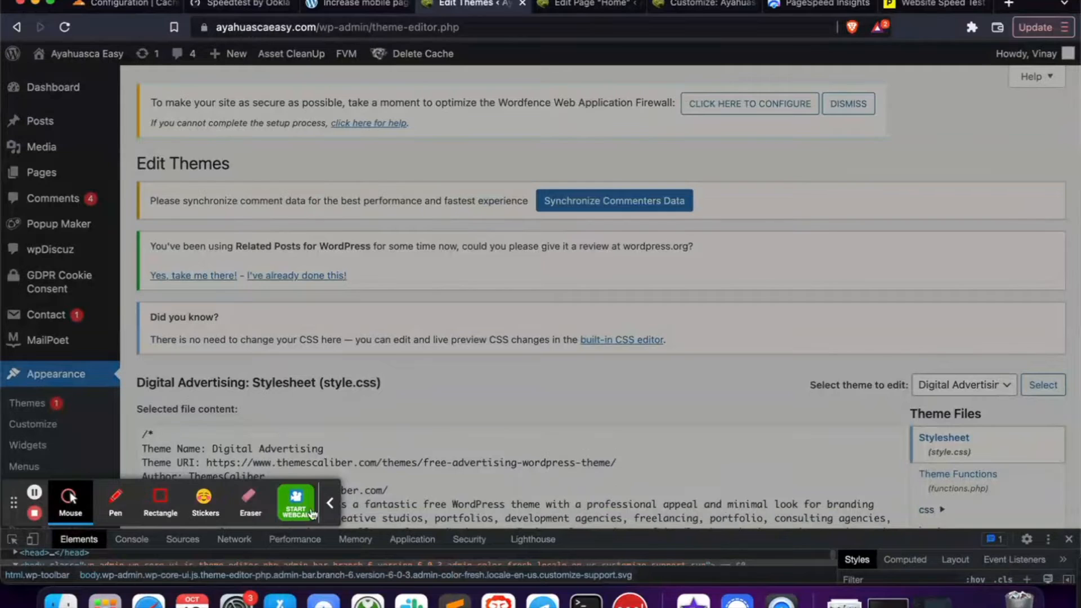
click(330, 503)
Keep Digital Advertising as the theme to edit, open its Theme Functions file (functions.php), and look through the code
click(1004, 385)
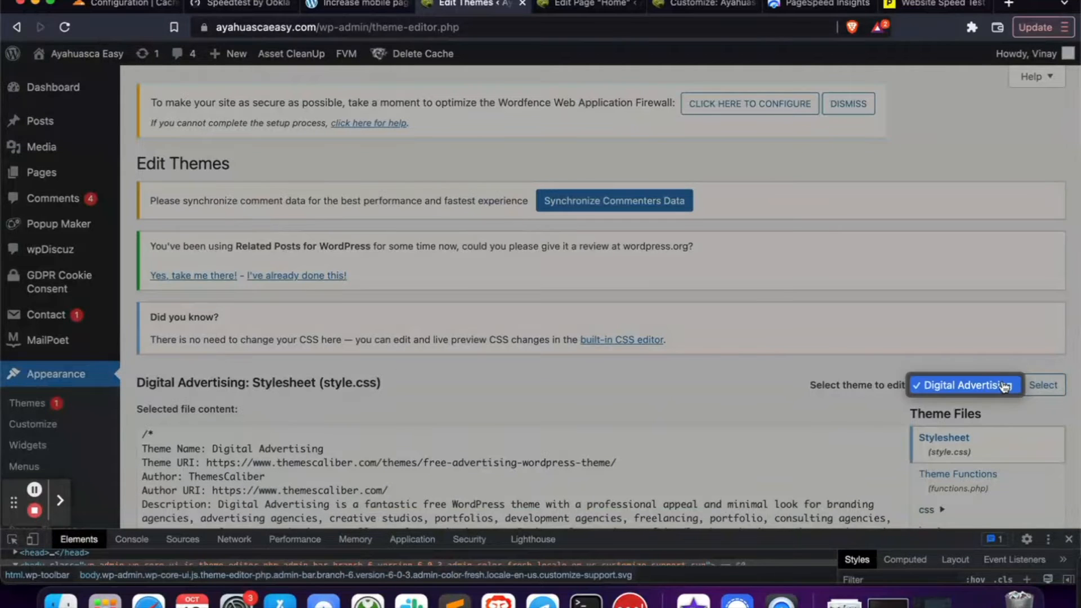
click(1004, 385)
scroll(763, 353, down, 5)
click(970, 195)
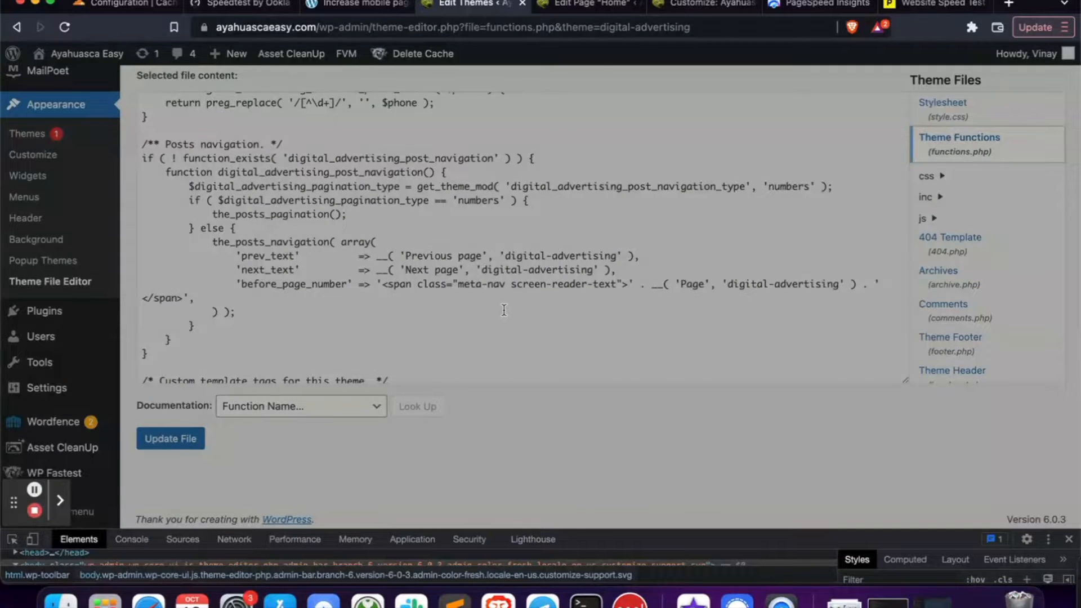
scroll(504, 310, up, 10)
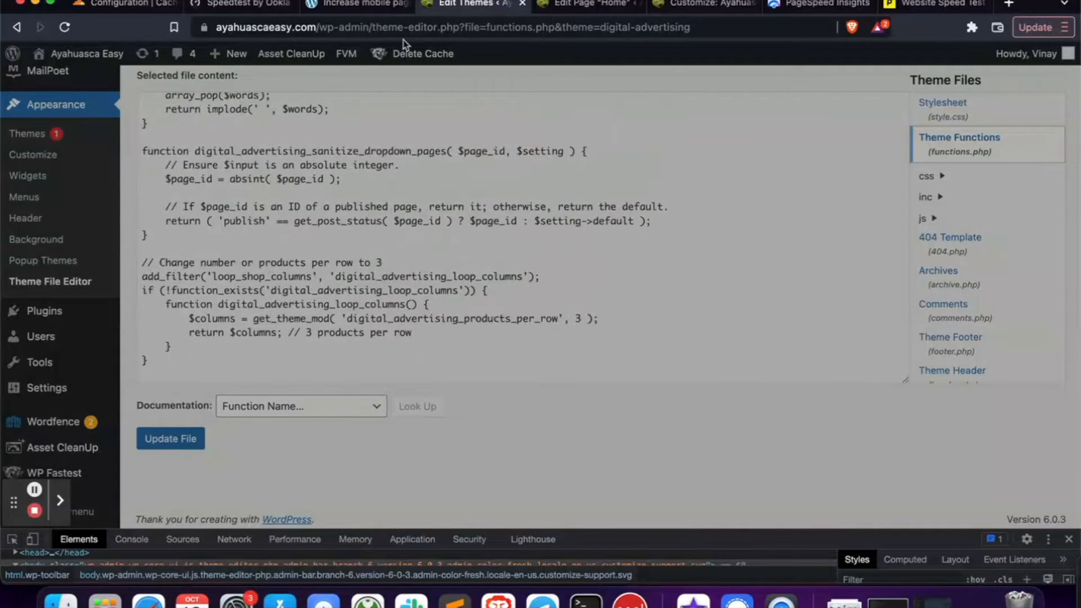
Inspect the HTML of the Ayahuasca category link on the live home page's "Ayahuasca vs Mushrooms" post and its parent elements
click(242, 5)
click(336, 10)
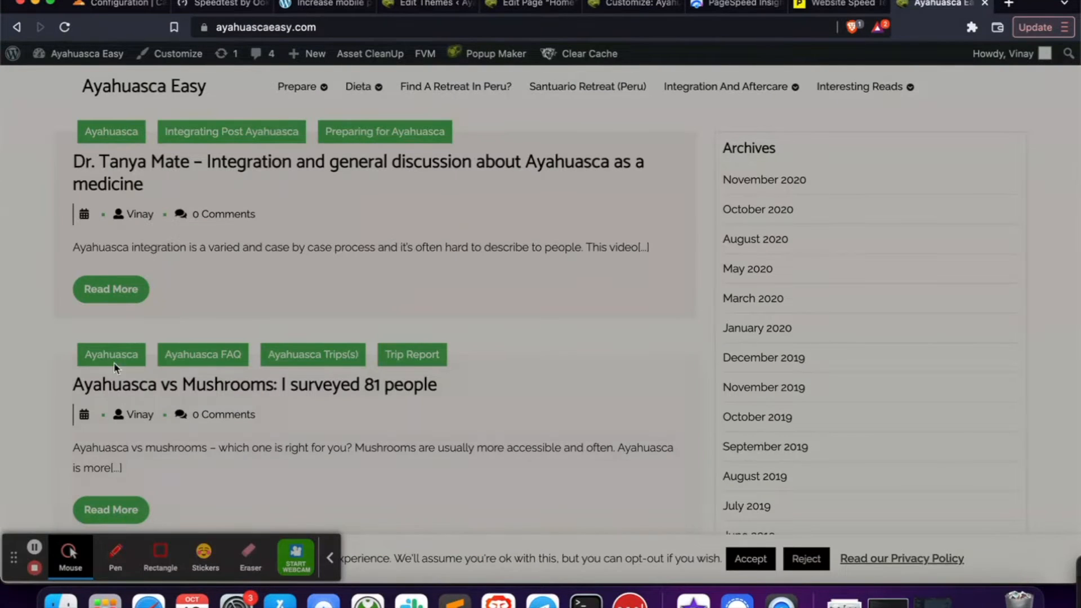
right_click(115, 345)
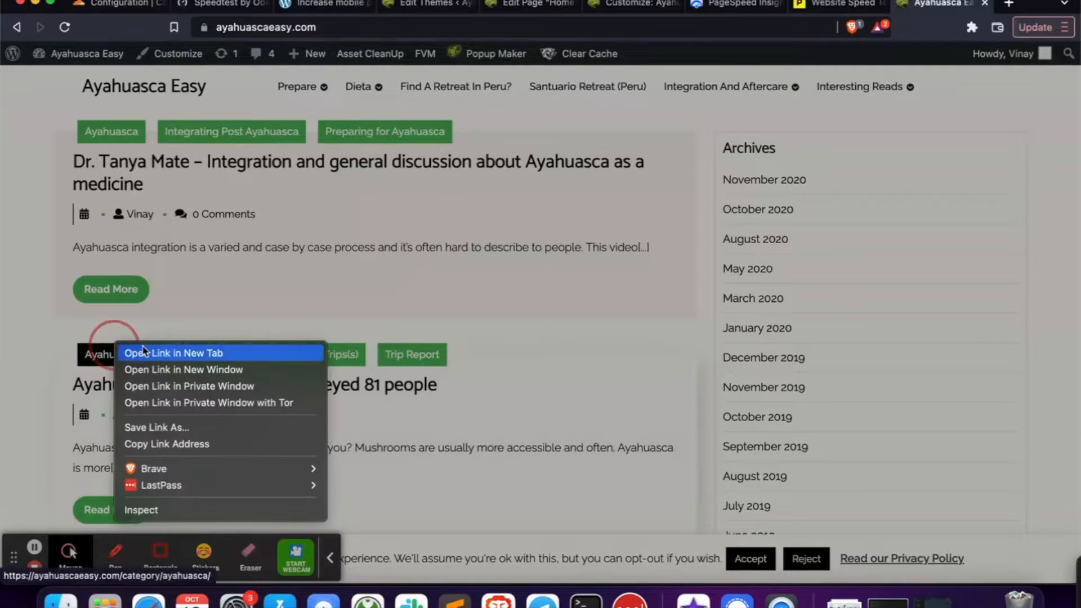
click(137, 509)
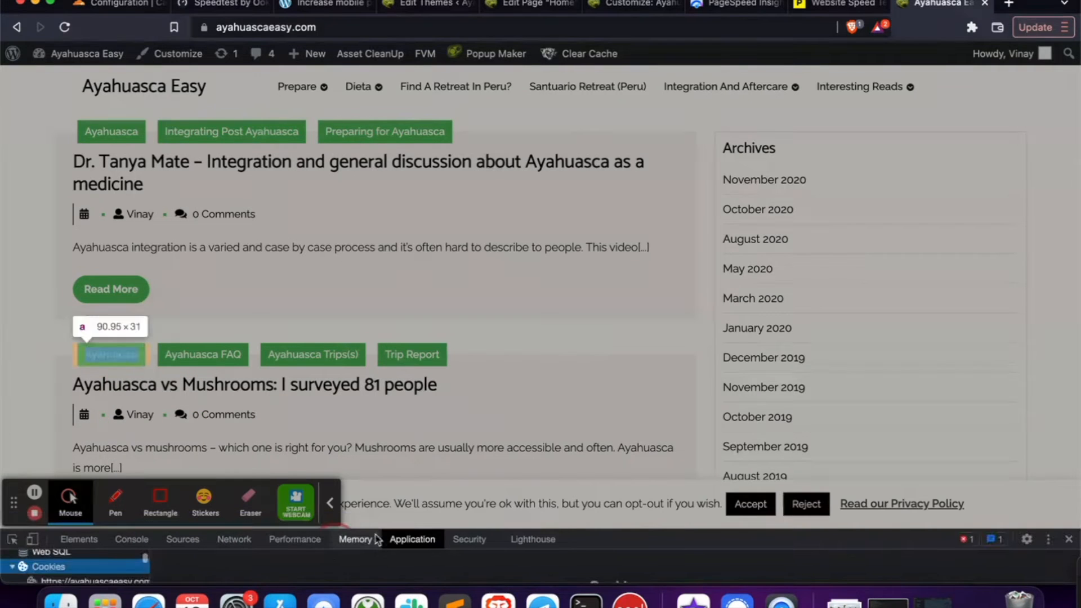
drag(589, 532, 593, 251)
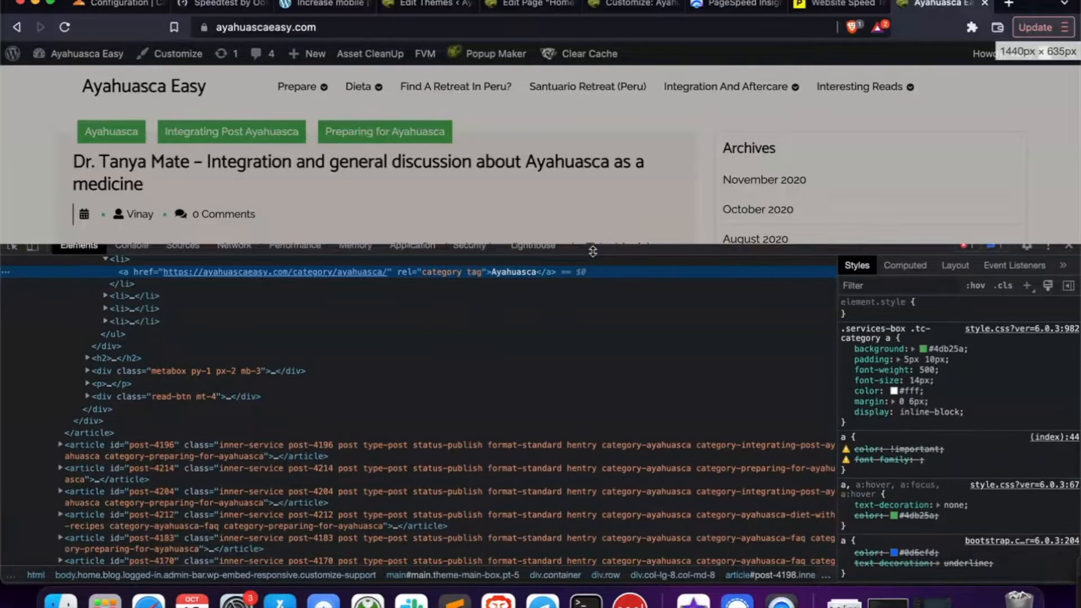
scroll(211, 404, up, 5)
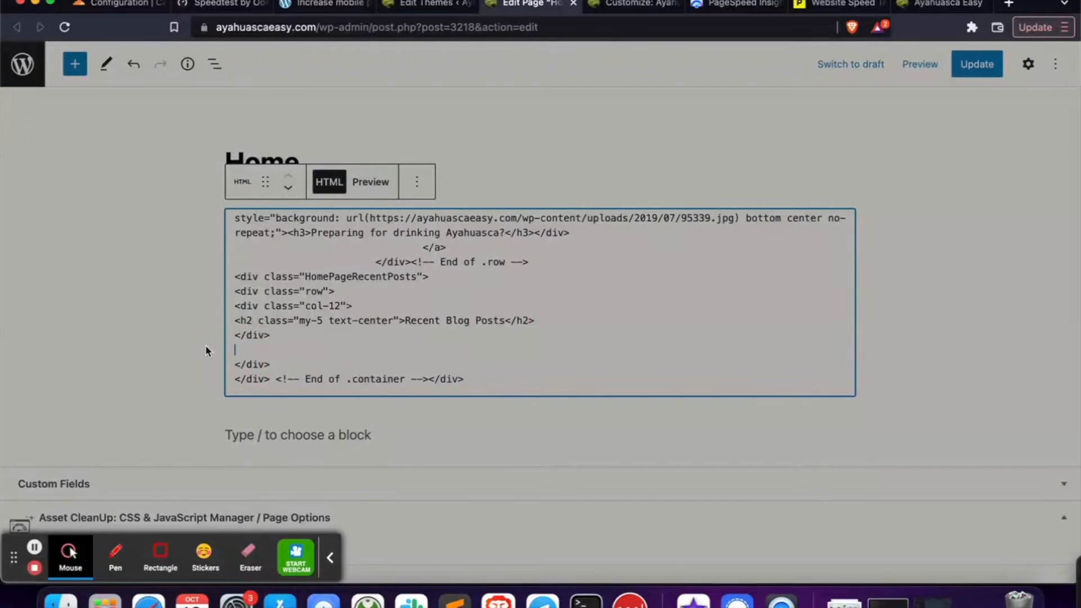
Update the Home page with the [categoryposts] shortcode removed and reload the live home page with the browser cache emptied
click(984, 67)
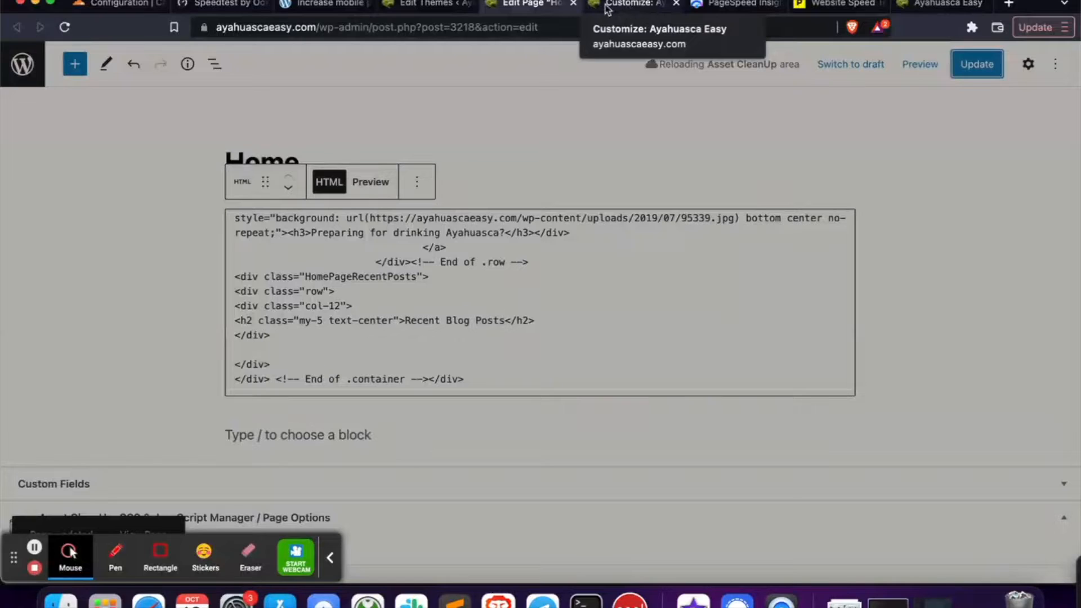
click(941, 6)
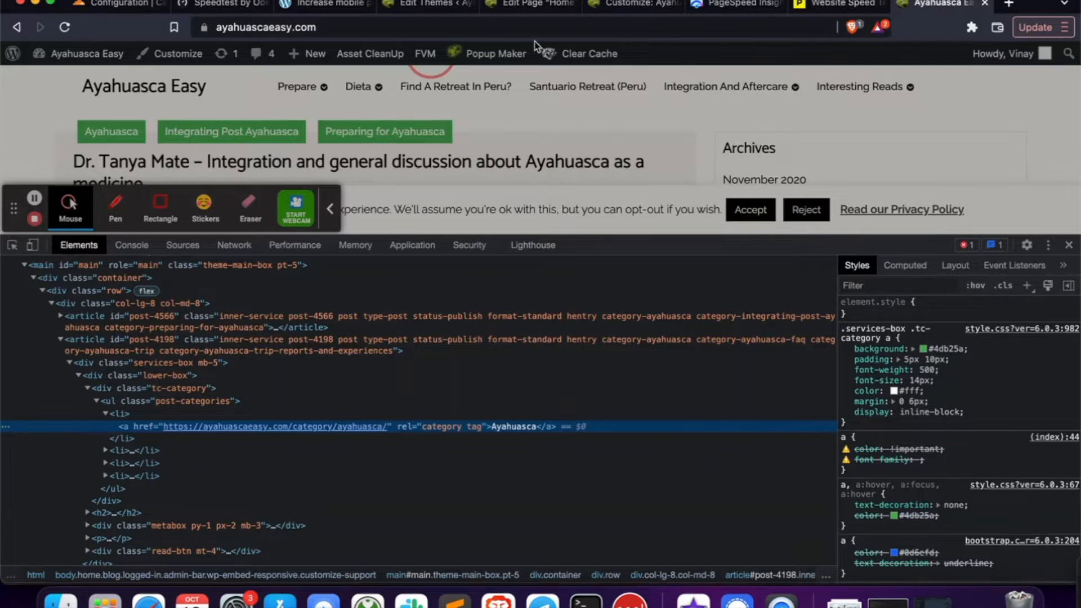
right_click(67, 29)
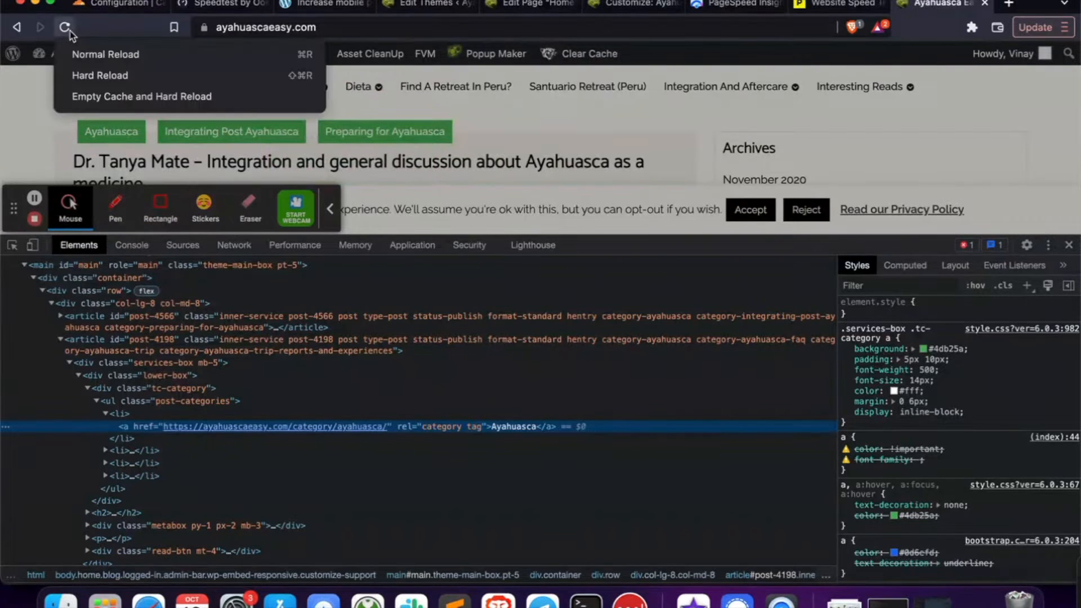
click(101, 97)
drag(647, 301, 646, 532)
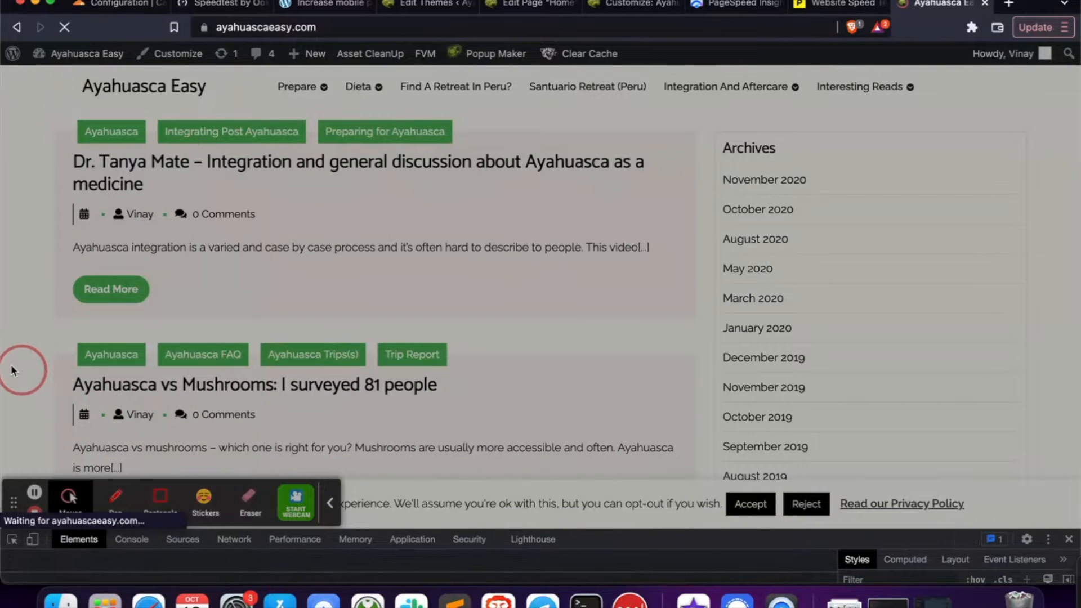
Clear the site cache of the home page, hard reload it with an emptied browser cache, and go to Cloudflare's caching configuration
mouse_move(594, 55)
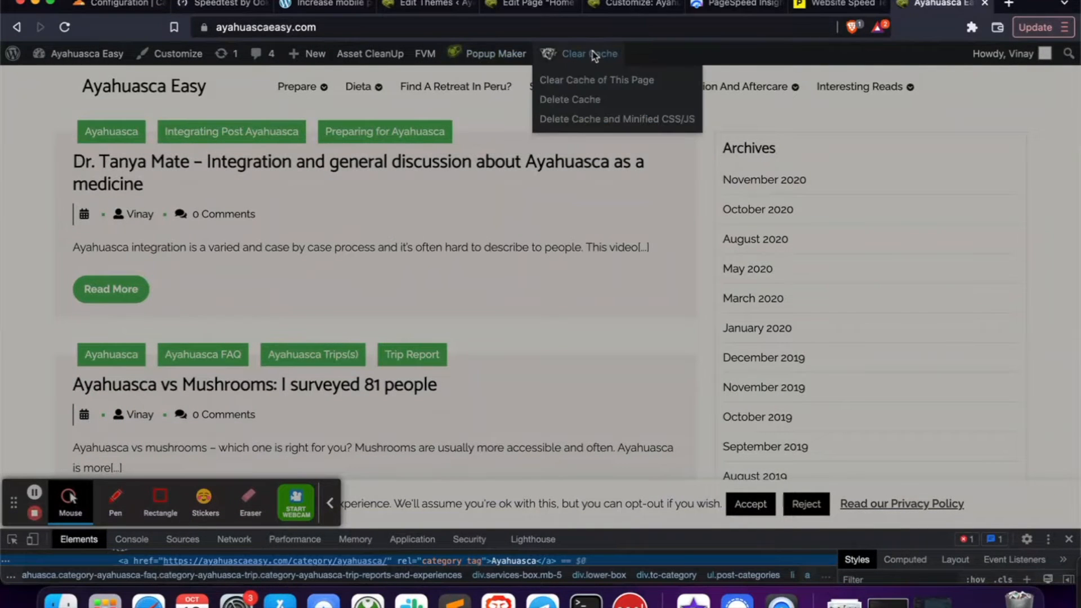
click(585, 84)
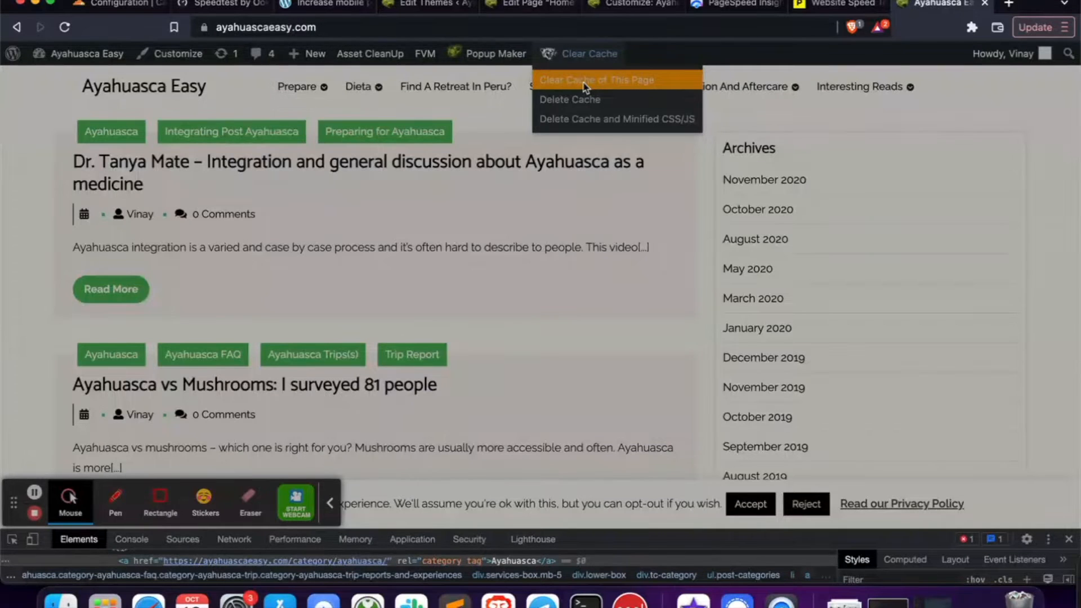
right_click(65, 27)
click(85, 96)
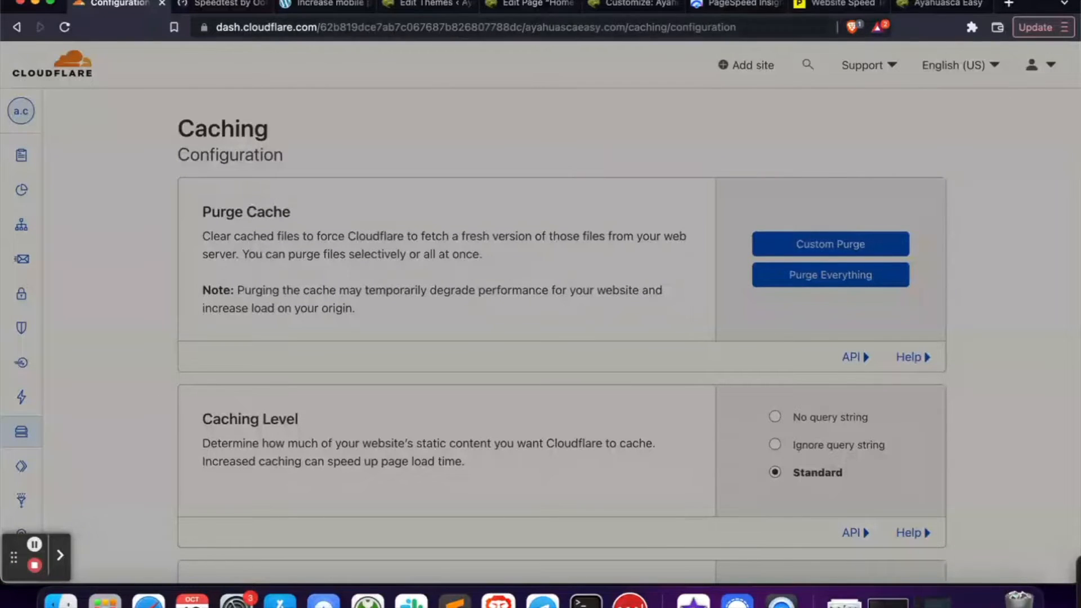
Look through the live home page's post listing, compare it with the Home page's HTML, and reload it with the browser cache emptied
click(941, 9)
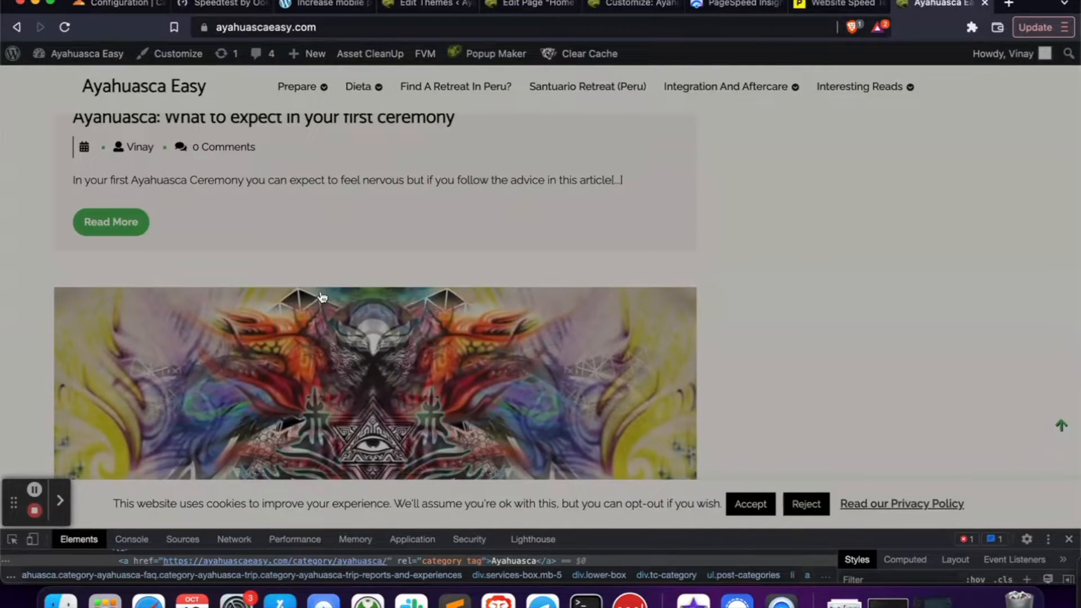
scroll(213, 357, down, 5)
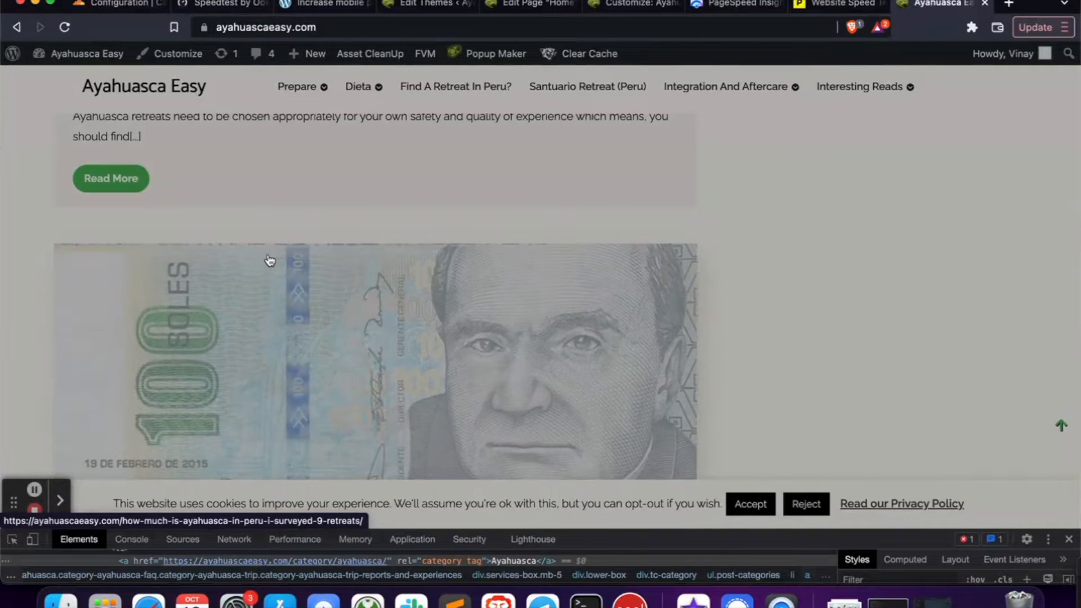
scroll(271, 259, down, 4)
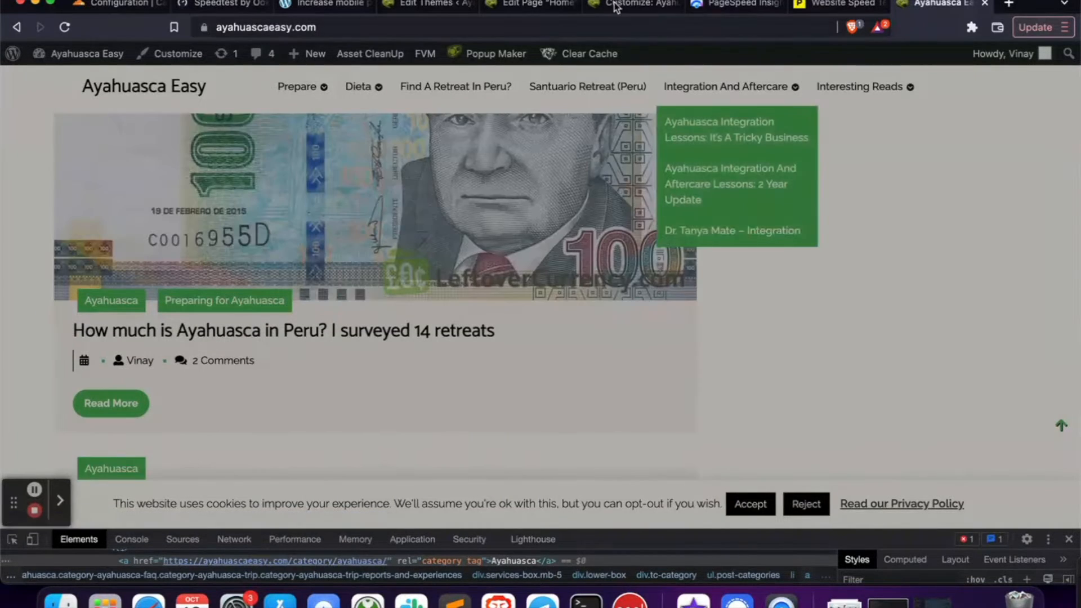
click(531, 3)
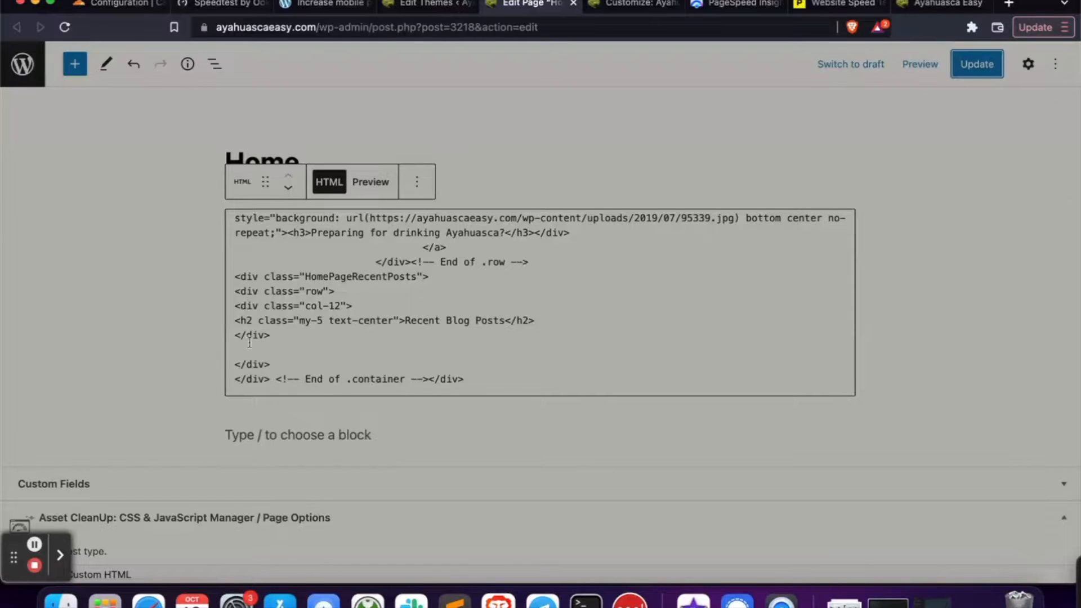
click(935, 4)
scroll(450, 304, down, 10)
scroll(449, 302, down, 15)
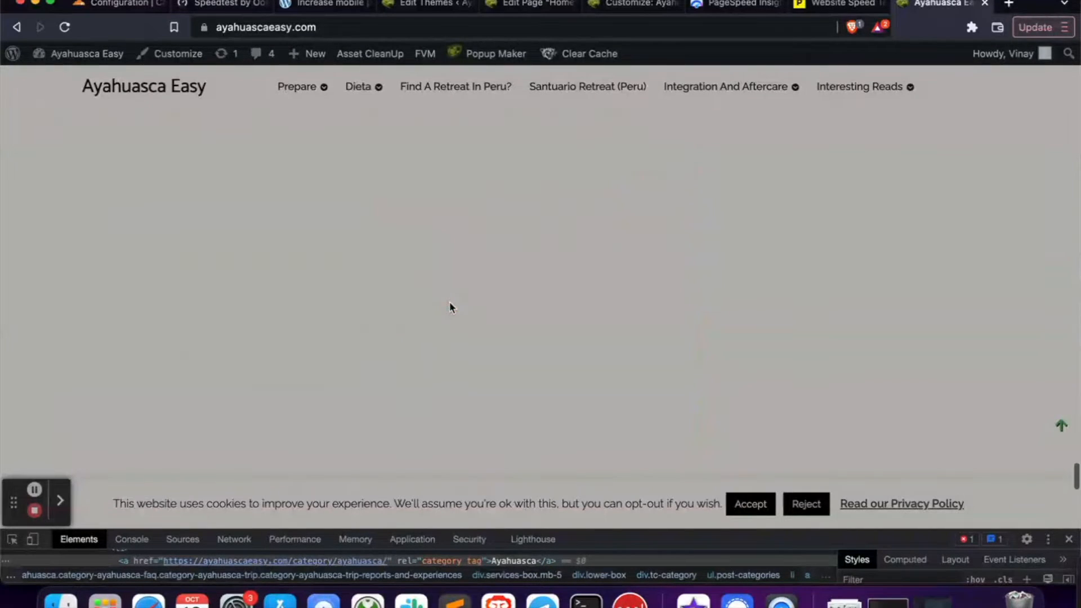
scroll(450, 302, up, 5)
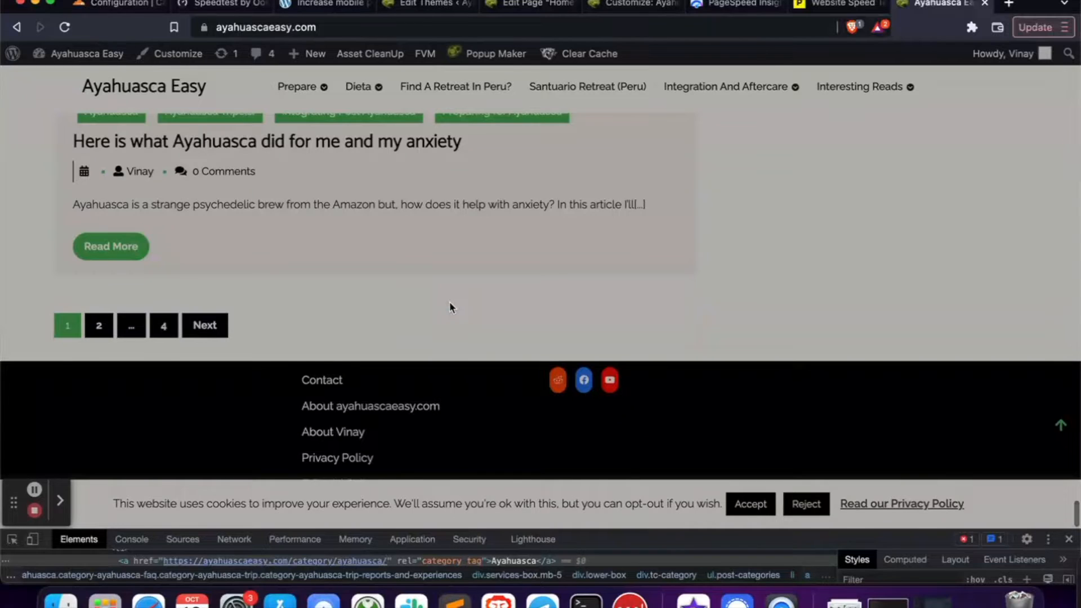
scroll(451, 307, up, 5)
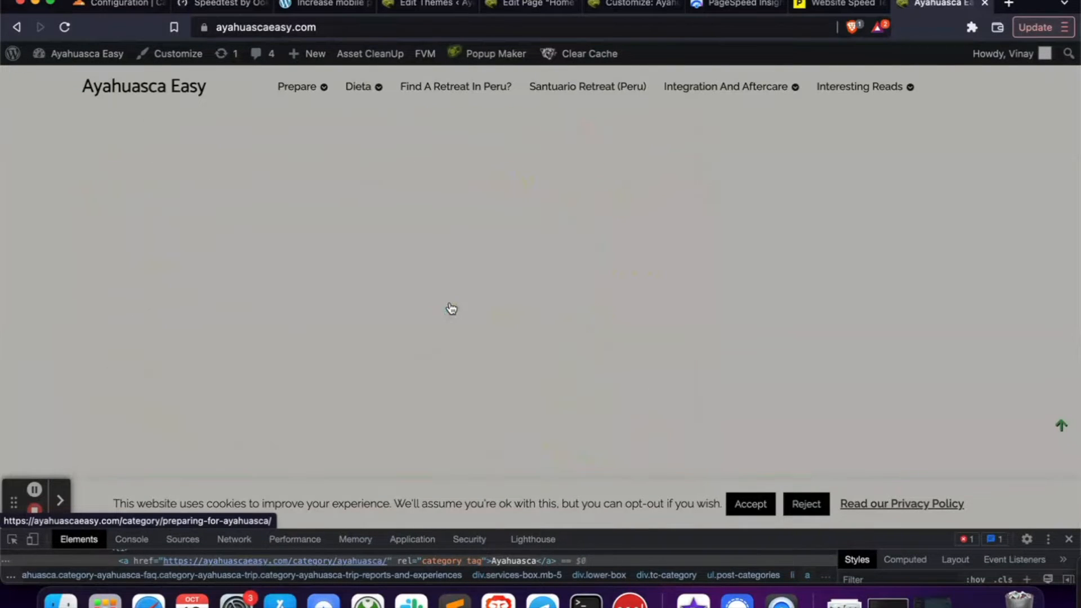
scroll(452, 309, up, 3)
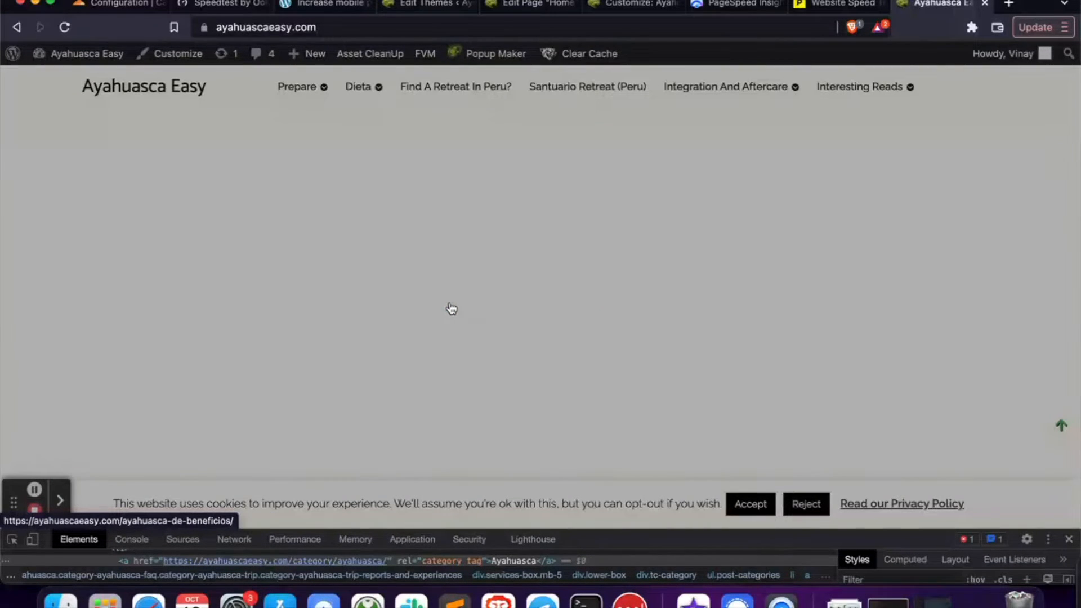
scroll(452, 309, up, 5)
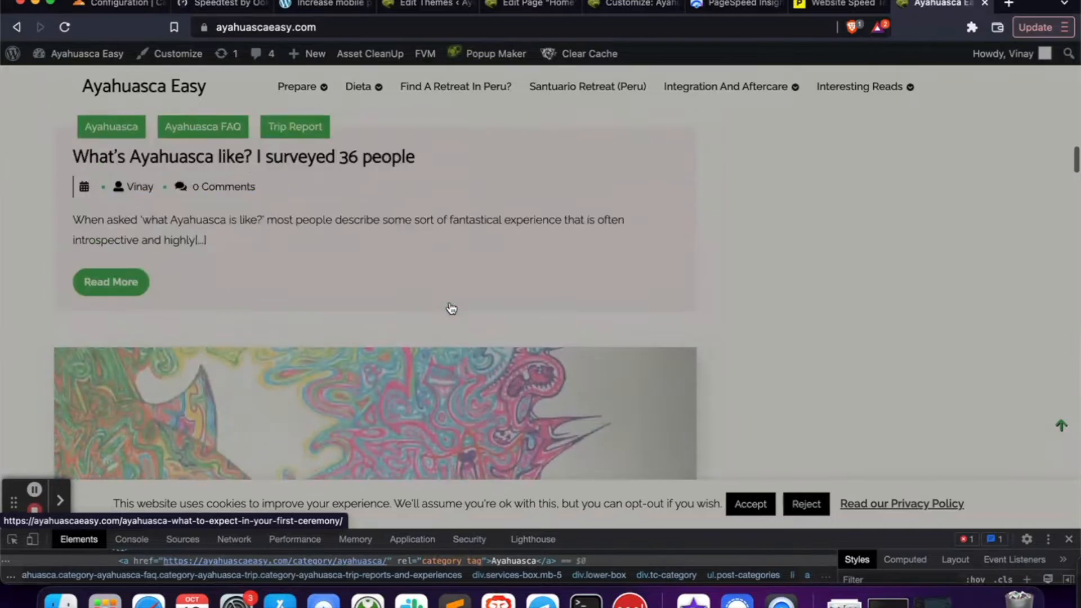
scroll(451, 308, up, 3)
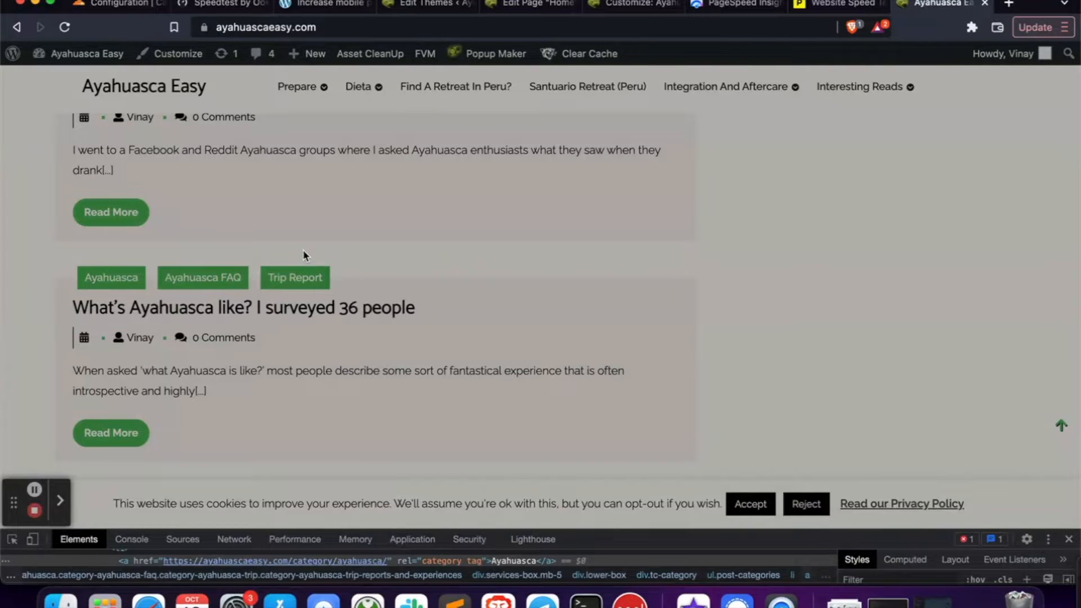
scroll(303, 249, down, 6)
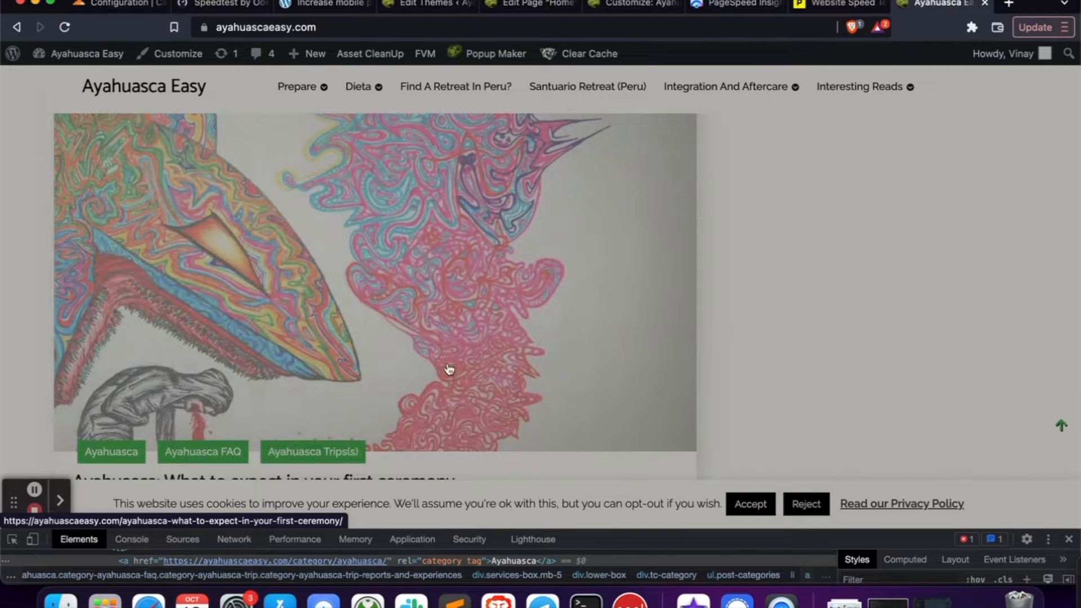
scroll(667, 299, down, 5)
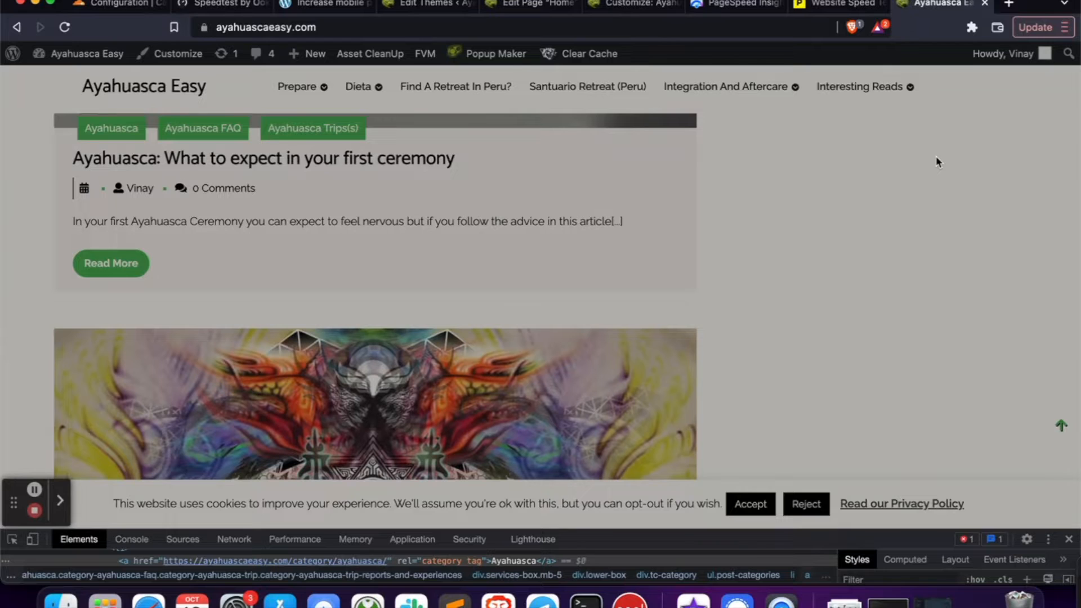
right_click(64, 28)
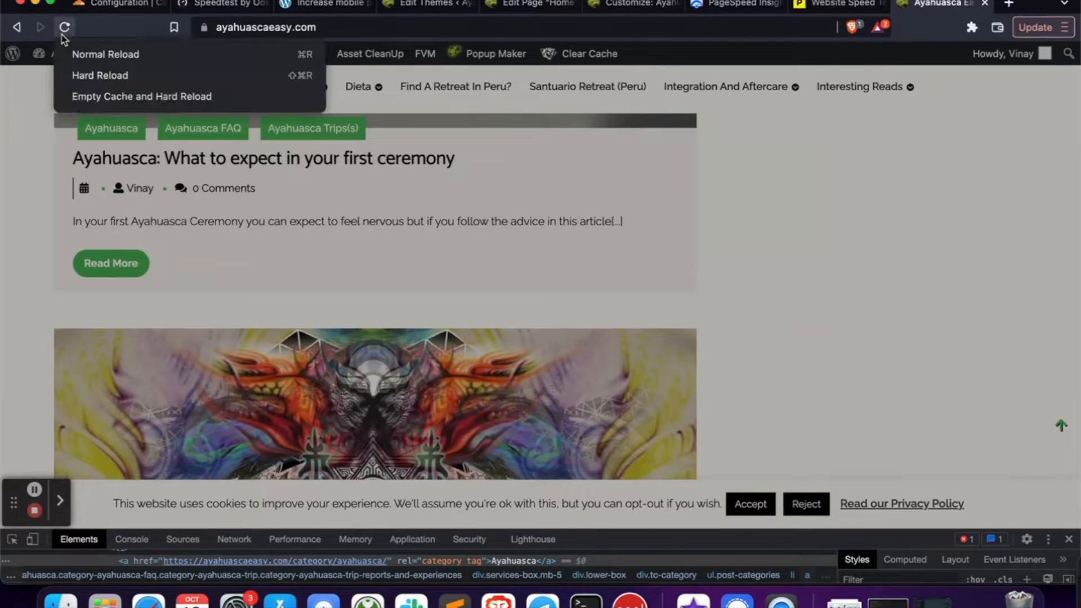
click(151, 97)
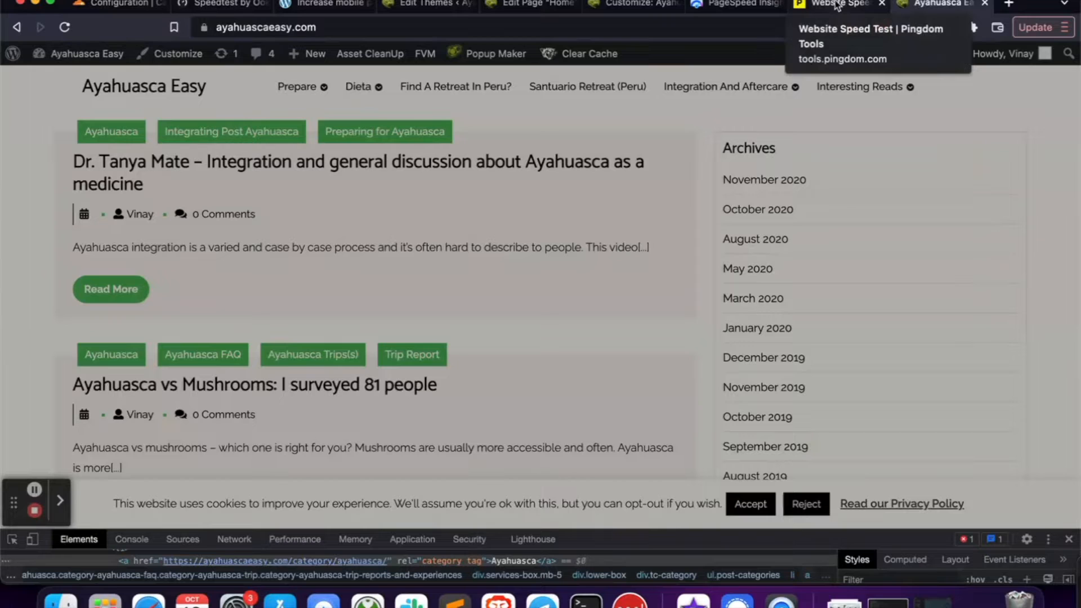
Restore the [categoryposts] shortcode in the Home page's HTML block and update the page
click(539, 4)
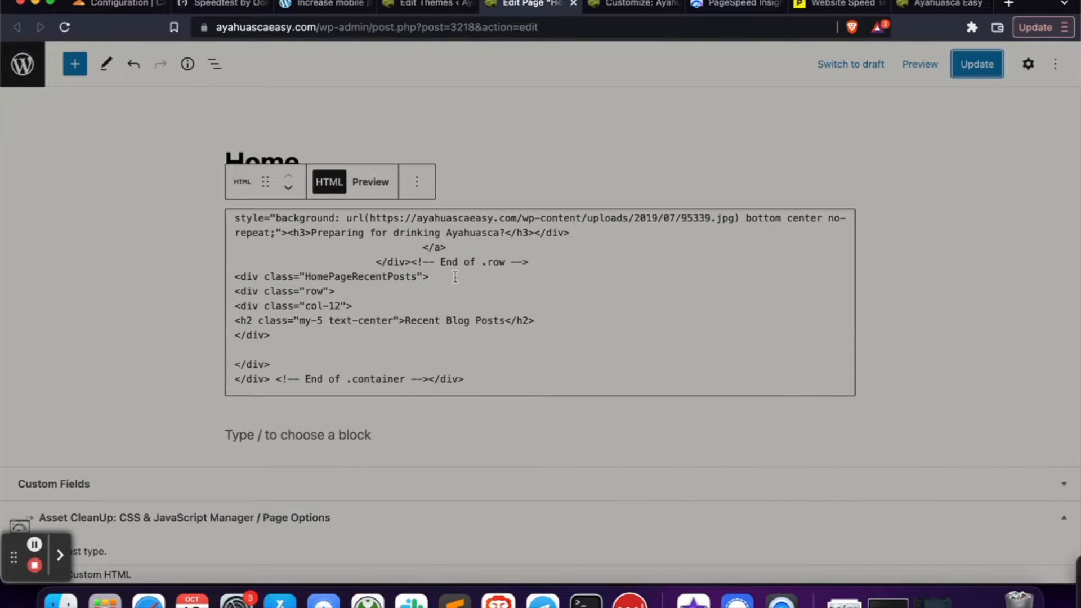
click(293, 350)
key(super+z)
click(977, 64)
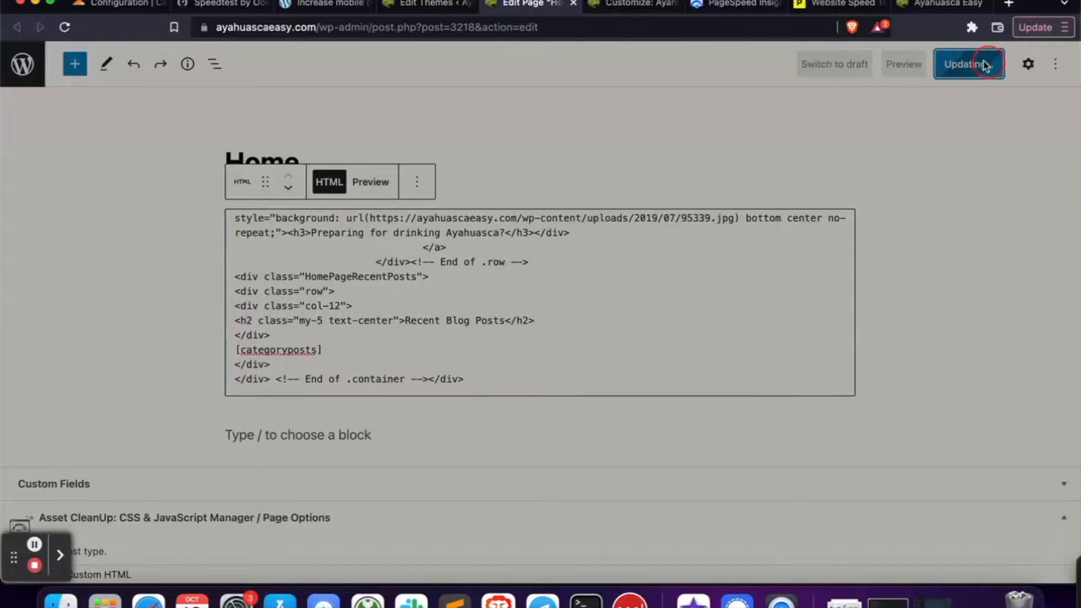
click(417, 4)
click(524, 3)
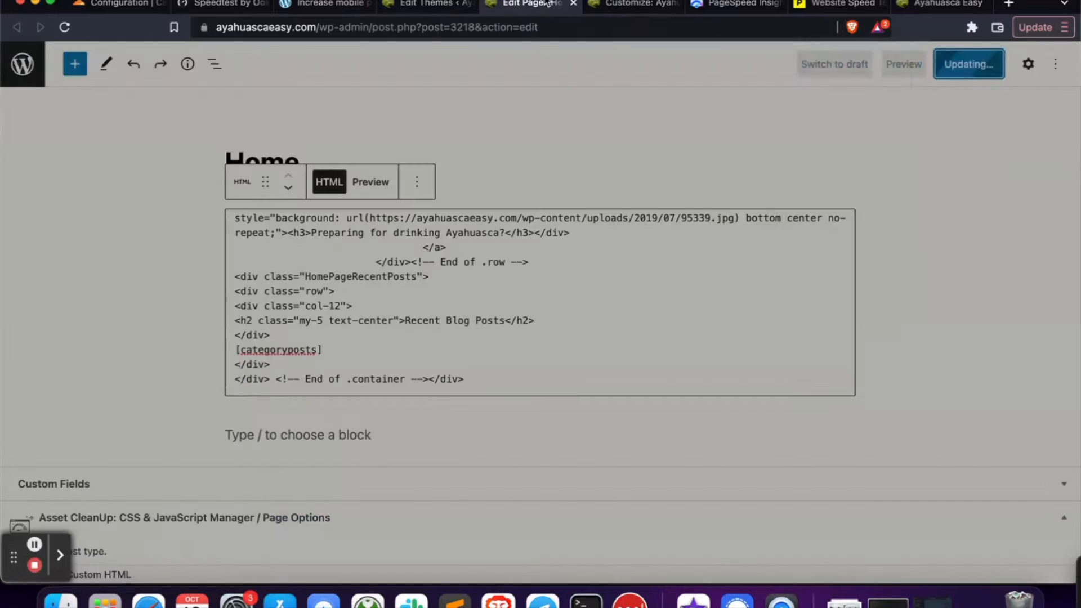
Return to the second page of the site's pages list and open the first Home page
click(13, 30)
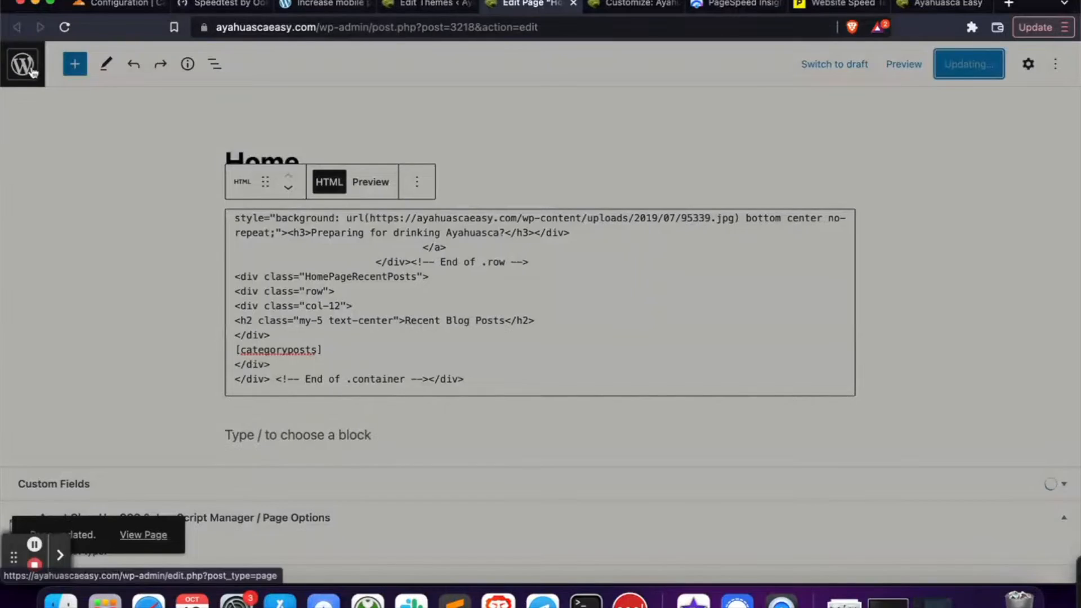
scroll(449, 362, down, 5)
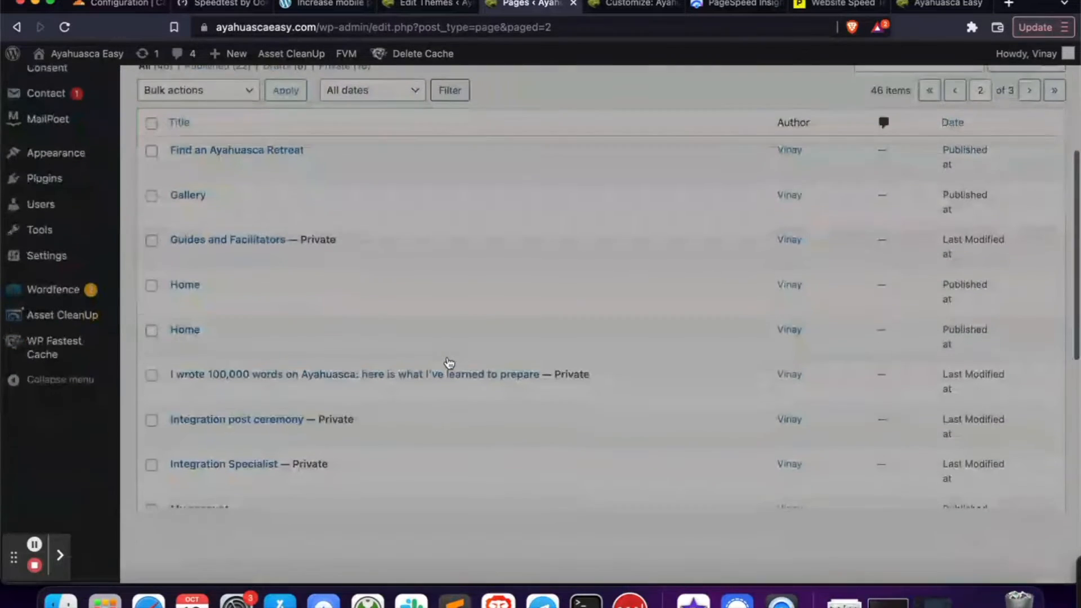
click(184, 283)
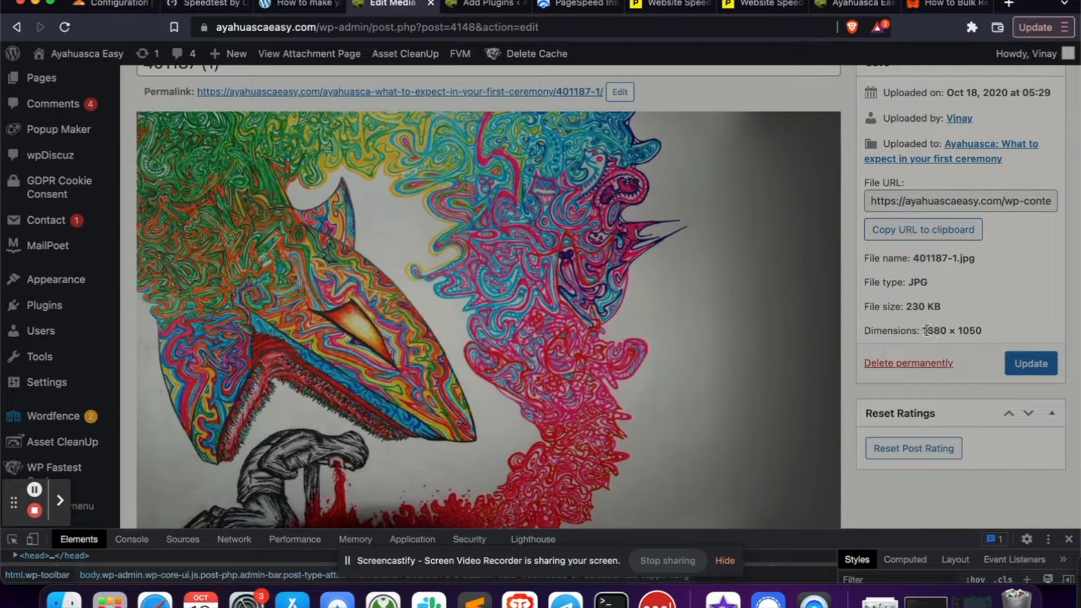
Check the dimensions of the 401187-1.jpg image in its media details
drag(924, 330, 994, 335)
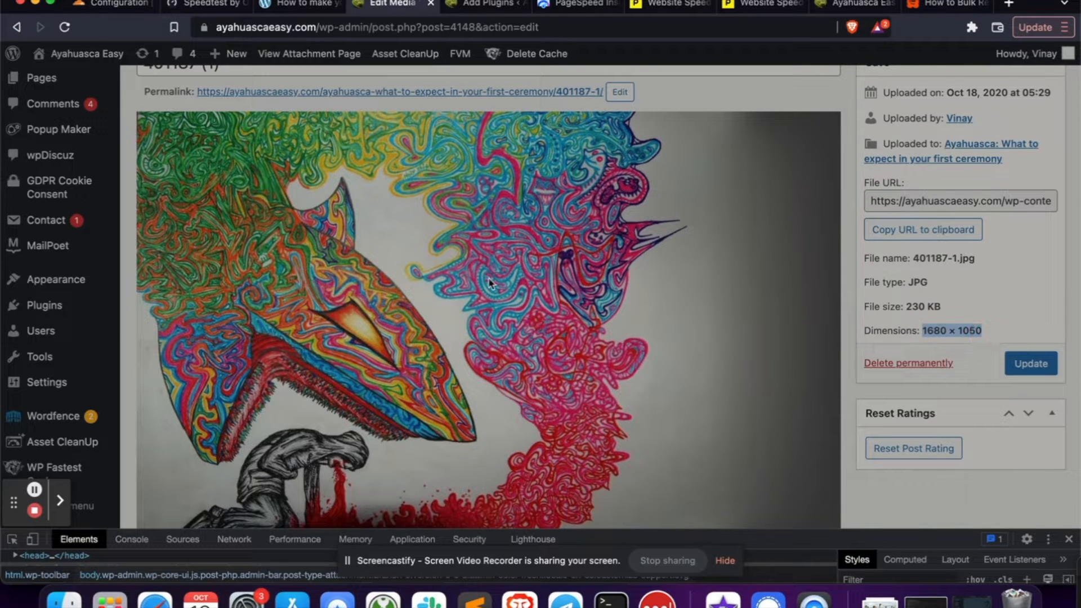
mouse_move(51, 220)
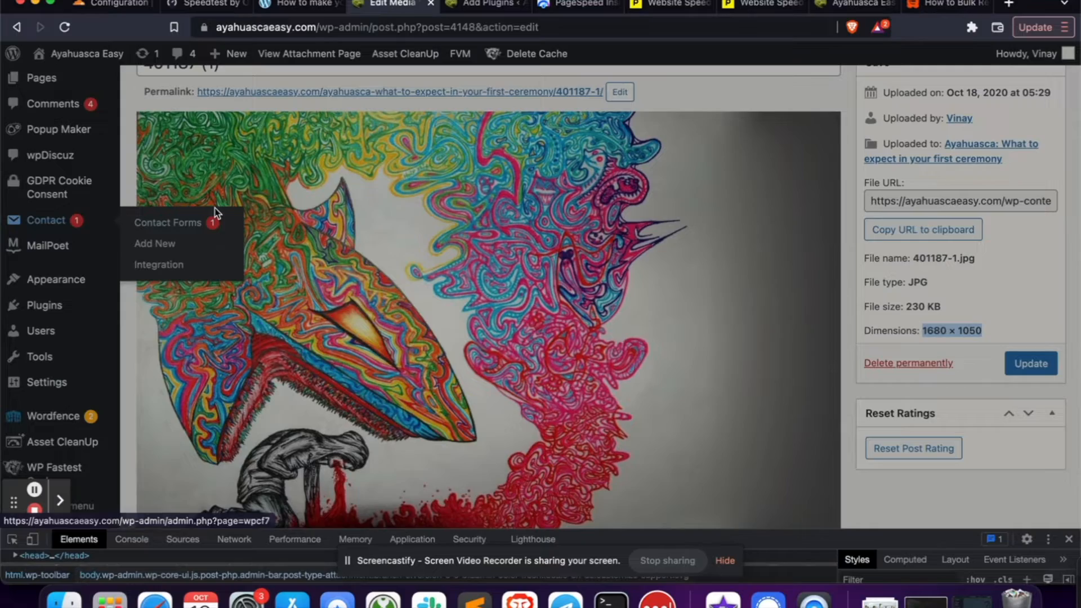
scroll(67, 217, up, 4)
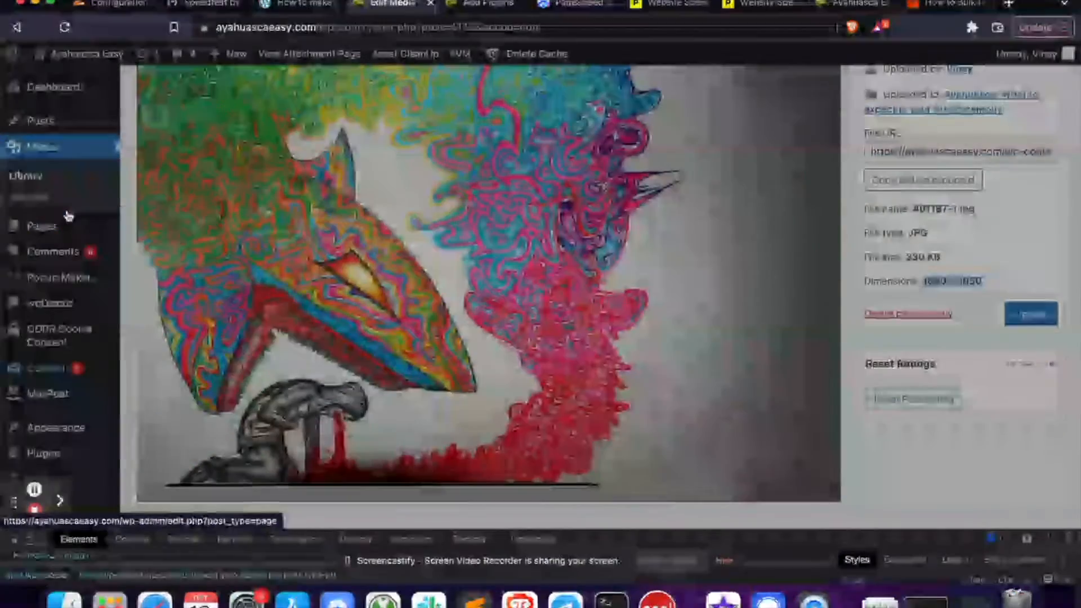
Go over the media details of the 401187-1.jpg image and highlight its dimensions line
scroll(52, 264, up, 4)
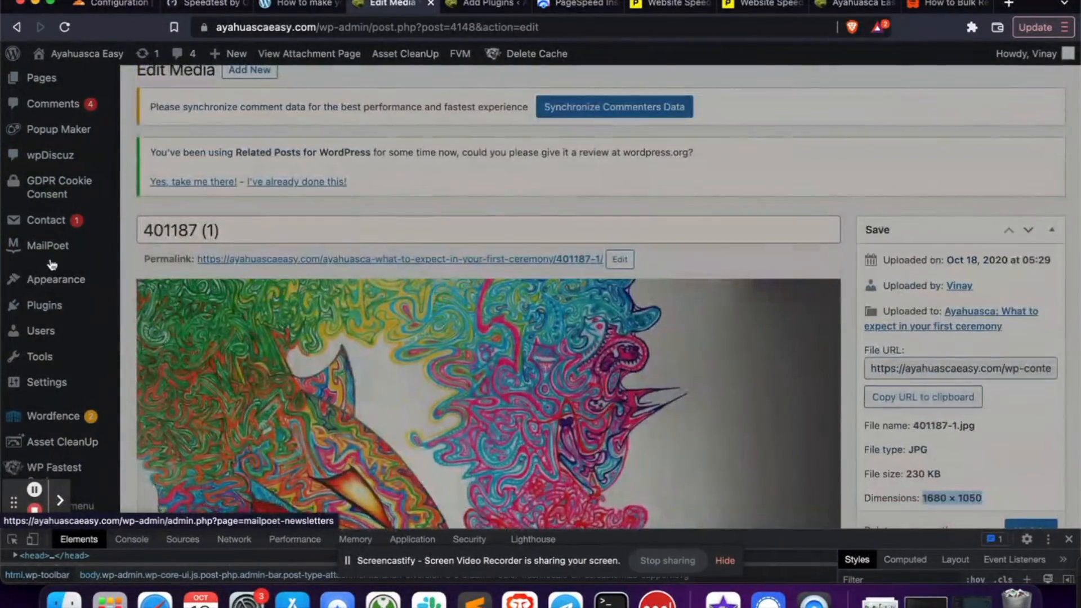
scroll(52, 265, up, 3)
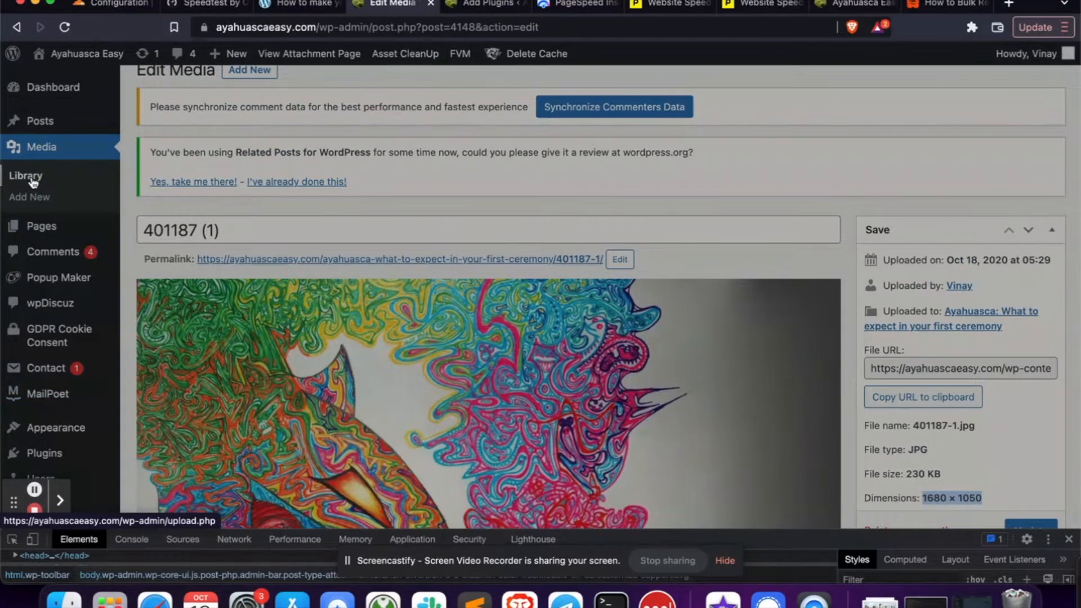
scroll(456, 297, down, 1)
scroll(456, 297, down, 3)
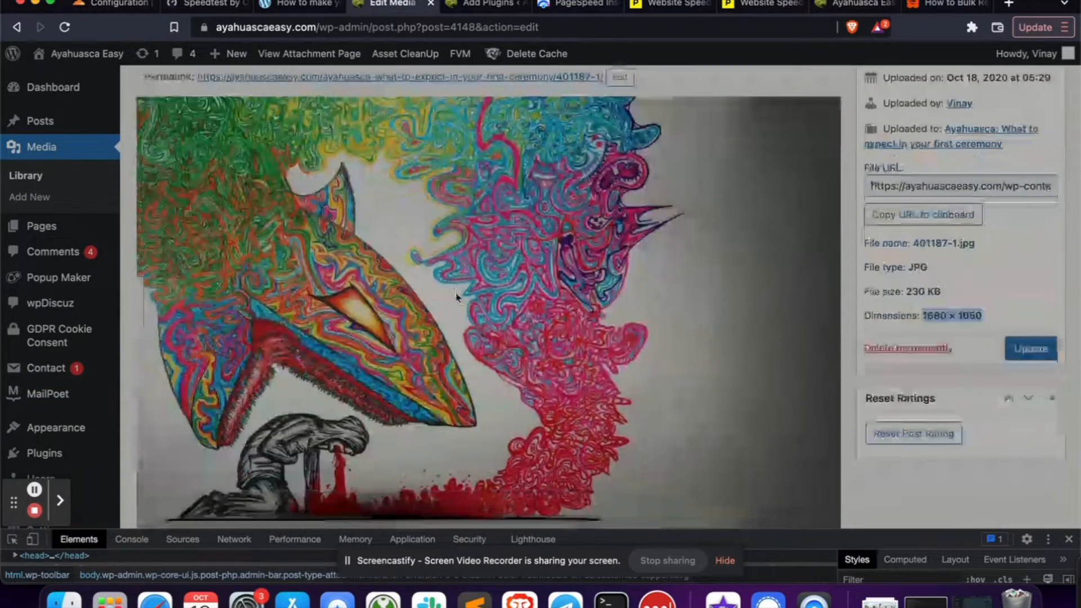
triple_click(937, 315)
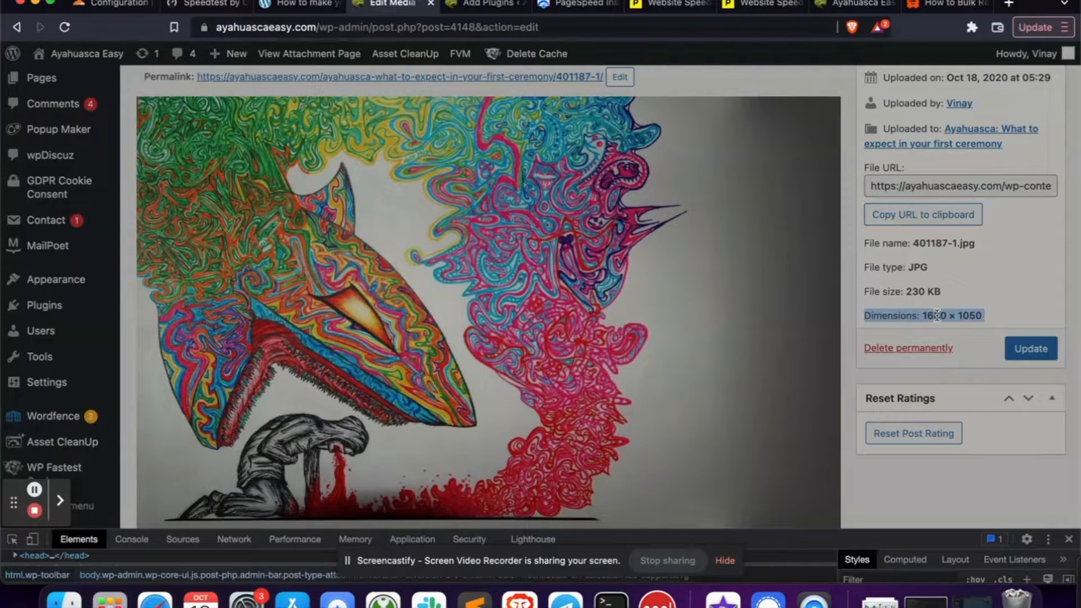
Switch to the plugin search results for imsanity and activate the Imsanity plugin
click(471, 5)
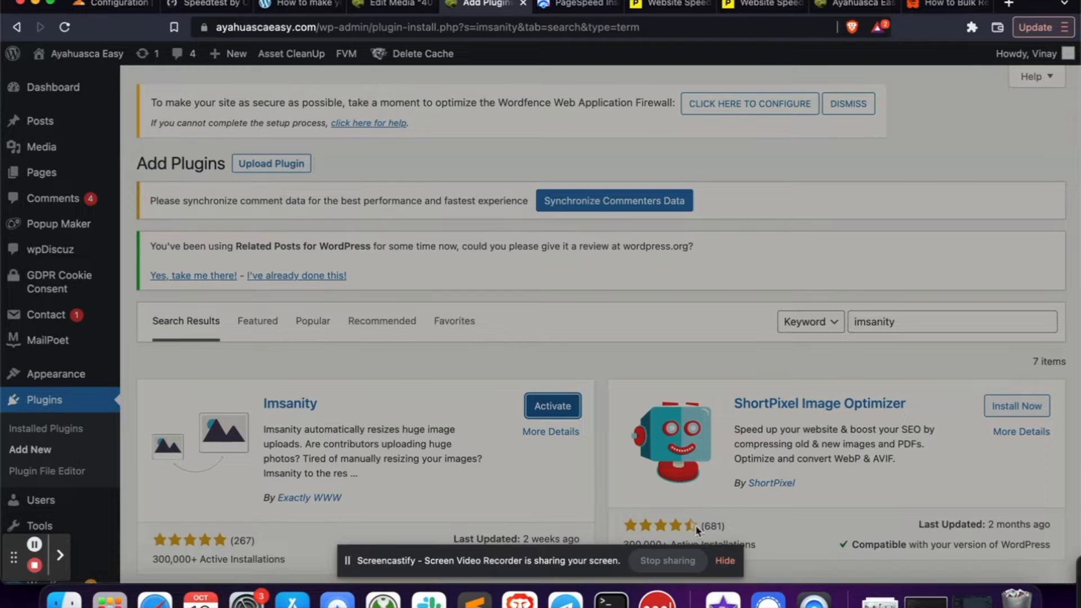
click(724, 560)
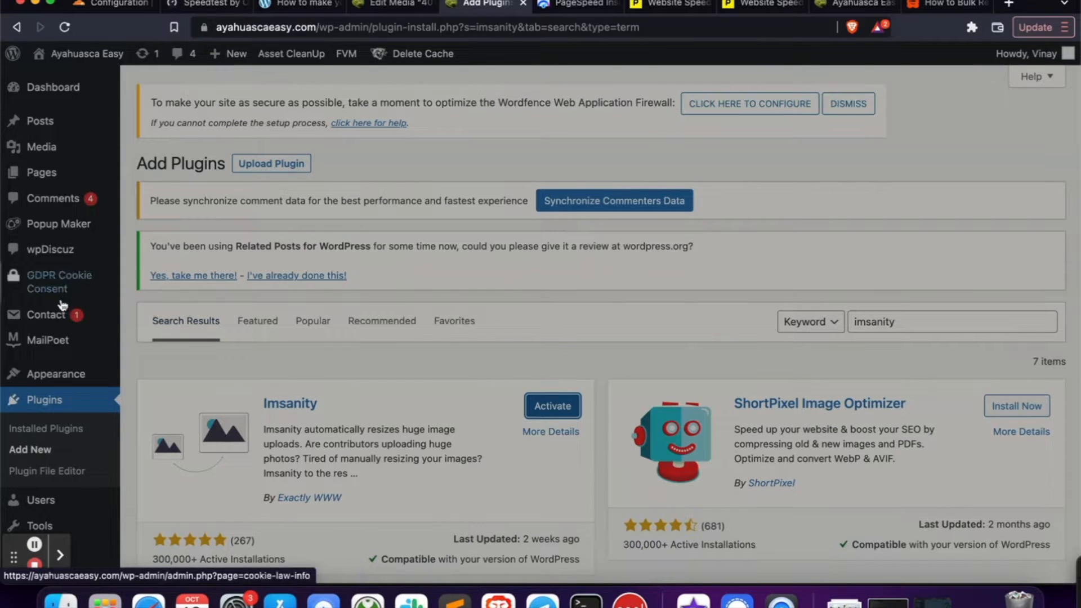
mouse_move(91, 348)
click(550, 413)
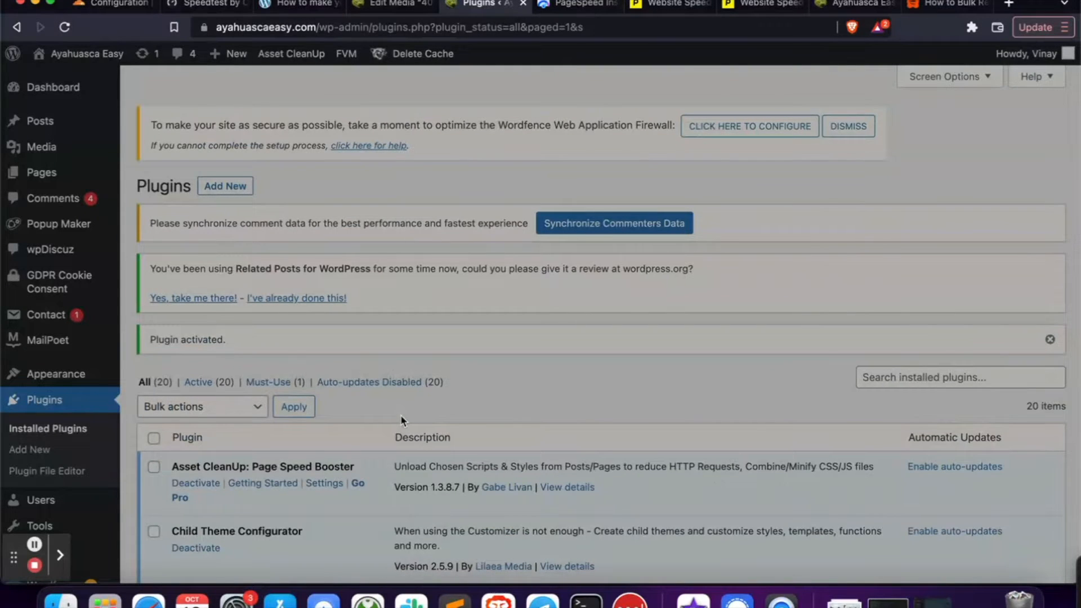
Search the installed plugins for "imsa" and open the Imsanity plugin's settings
click(901, 379)
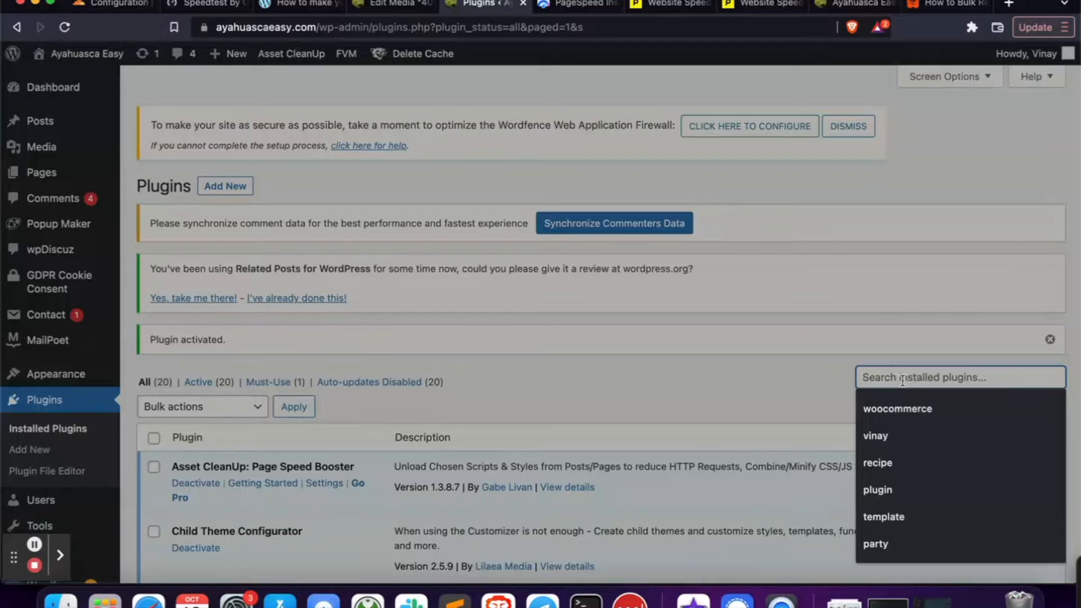
text(imsa)
key(Return)
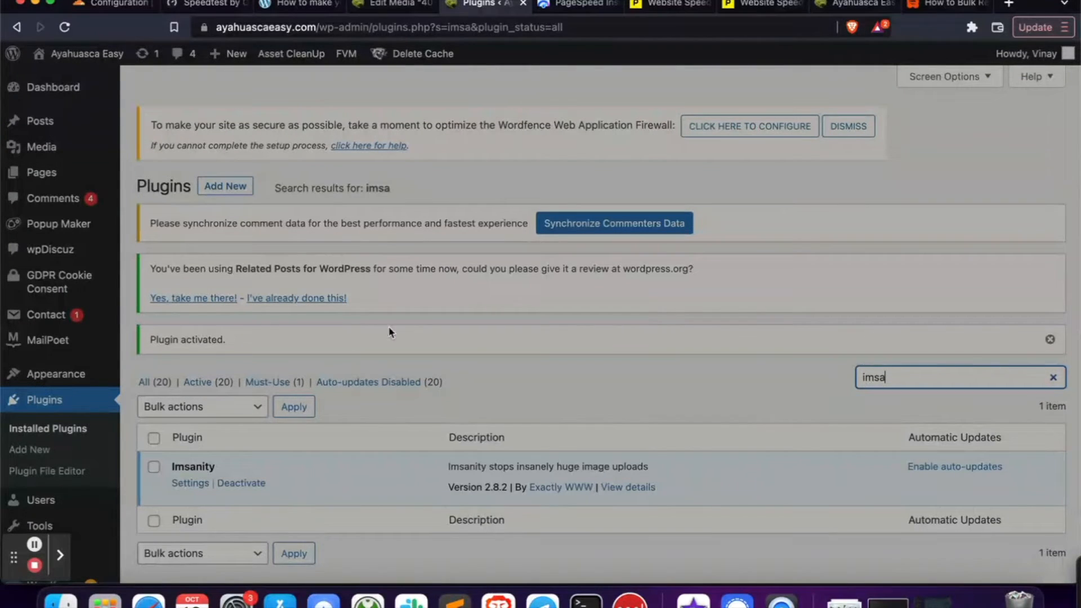
click(190, 483)
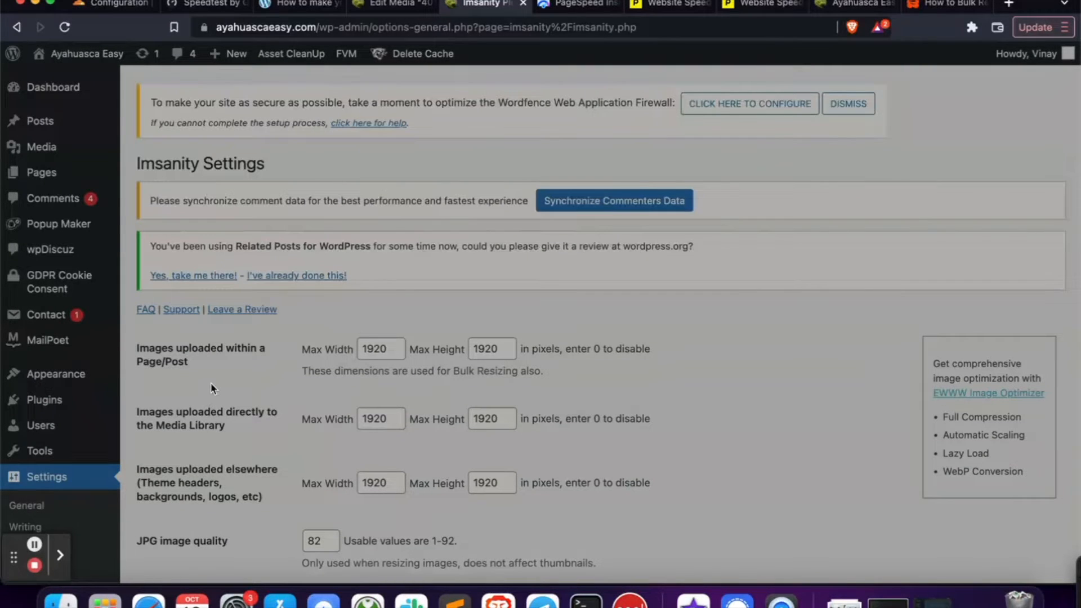
Set Imsanity's maximum width to 1300 pixels for images uploaded within a page/post, directly to the media library and elsewhere
scroll(210, 383, down, 3)
scroll(211, 383, down, 3)
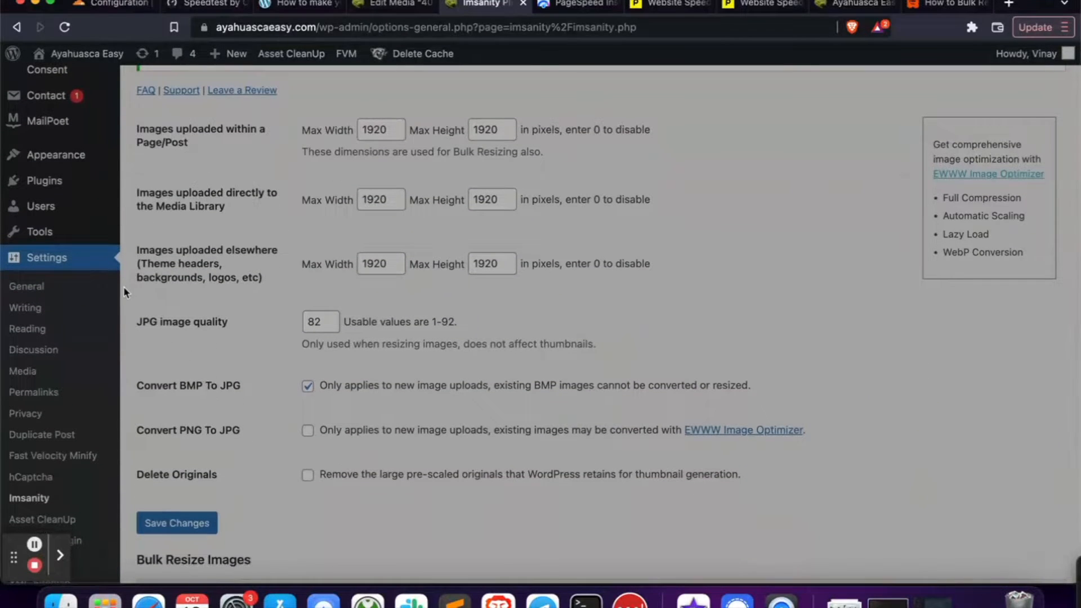
scroll(126, 286, down, 5)
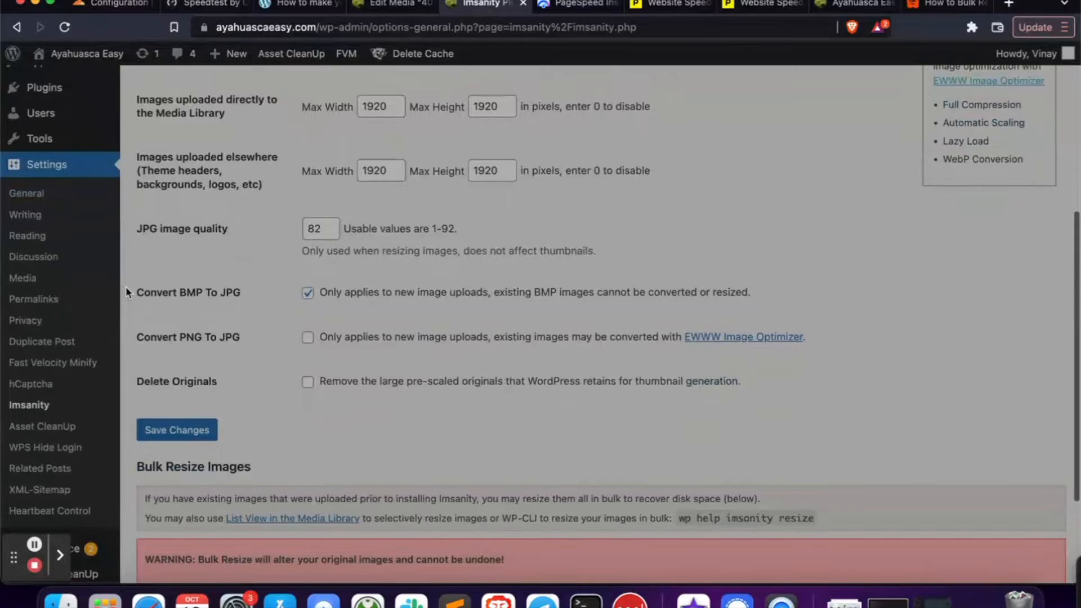
scroll(126, 286, down, 1)
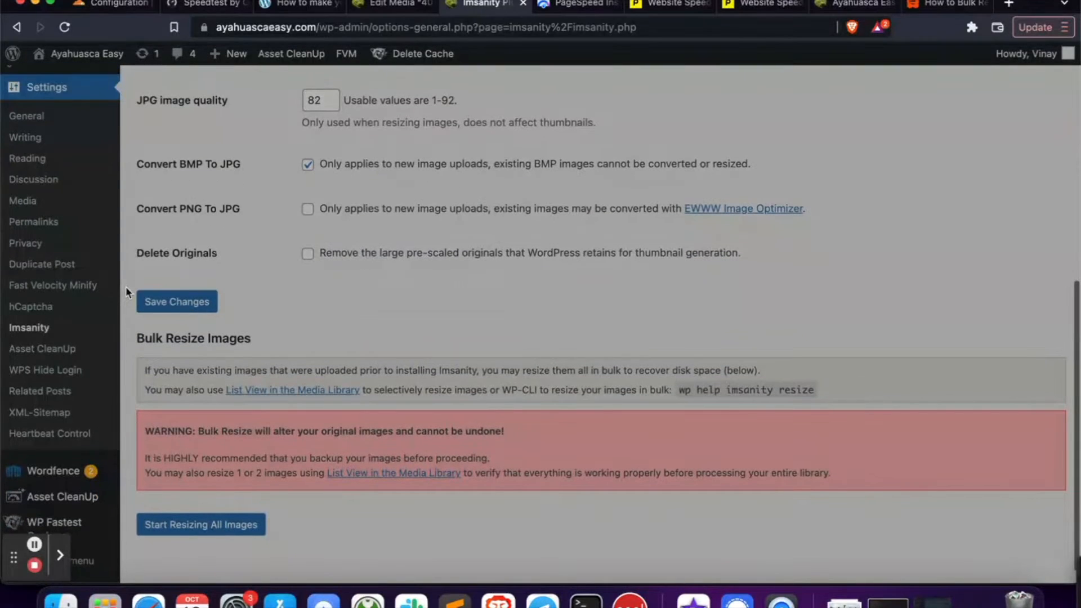
scroll(126, 286, up, 1)
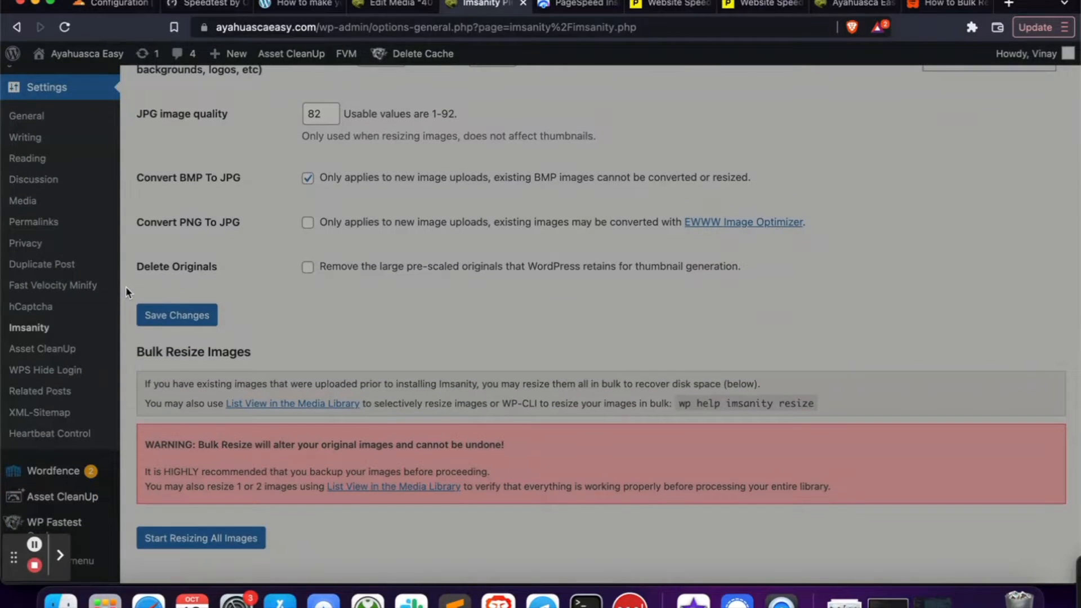
scroll(126, 286, up, 8)
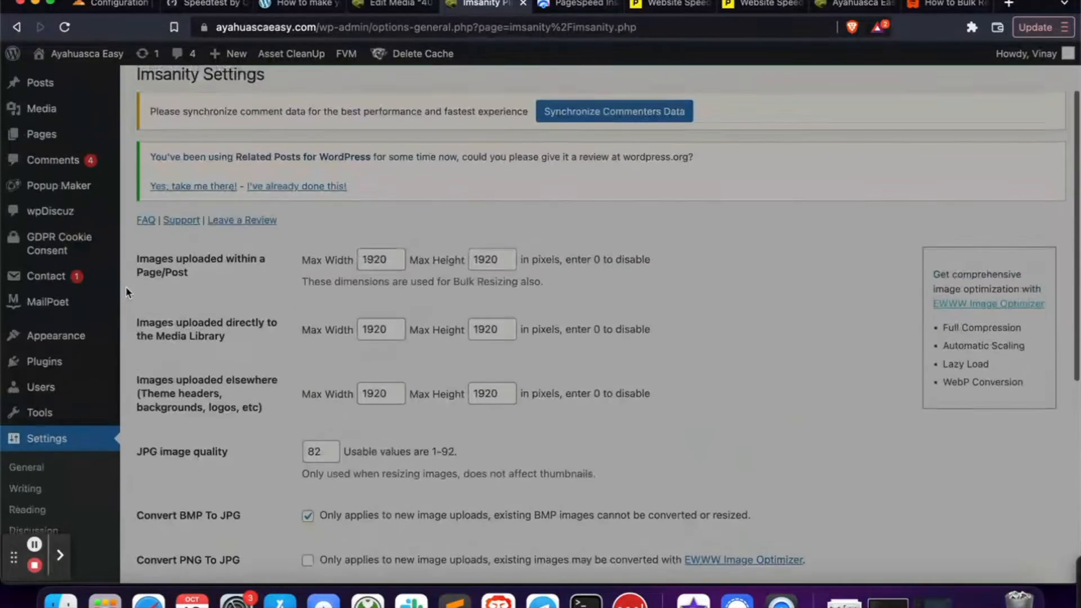
scroll(126, 286, down, 1)
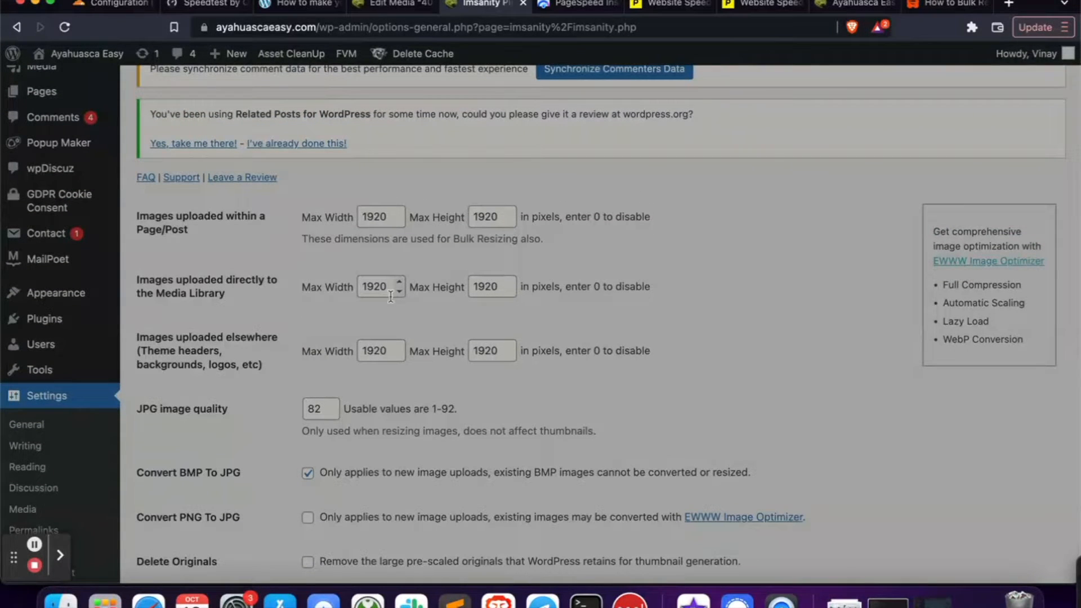
double_click(375, 216)
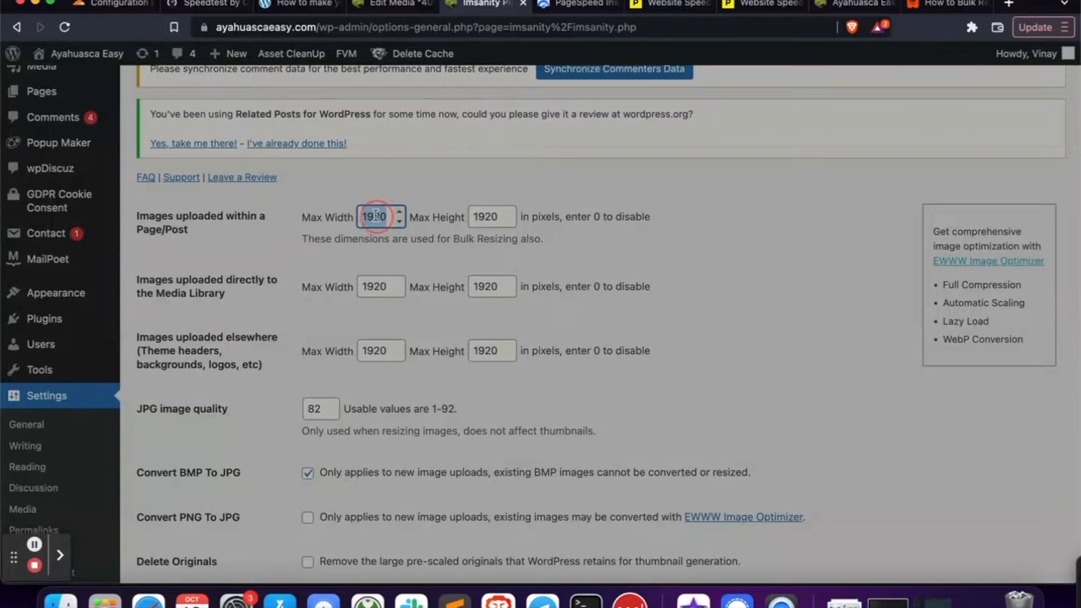
text(1300)
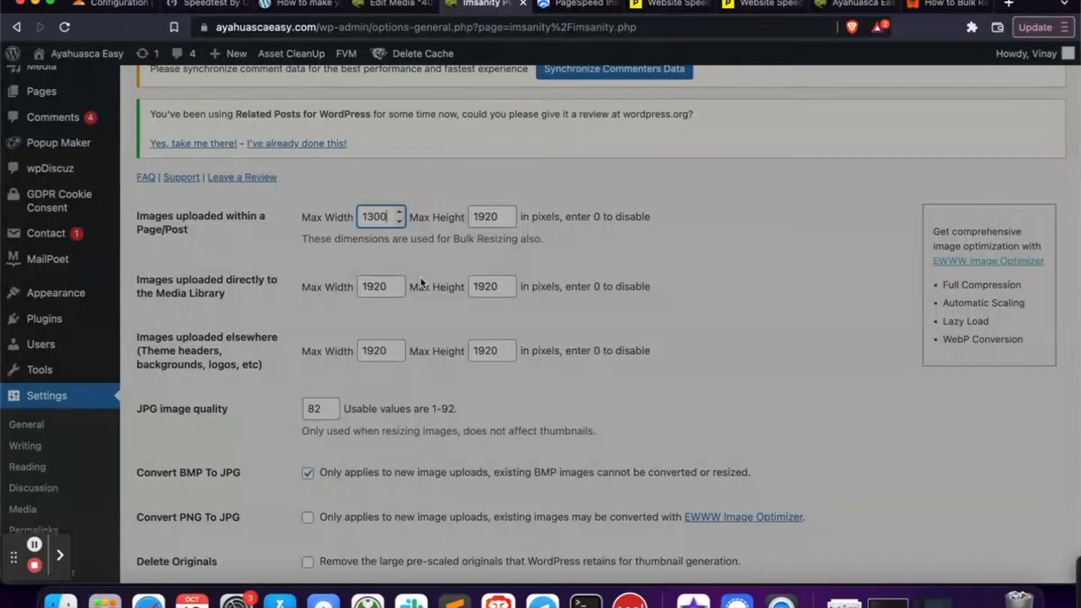
double_click(371, 286)
text(1300)
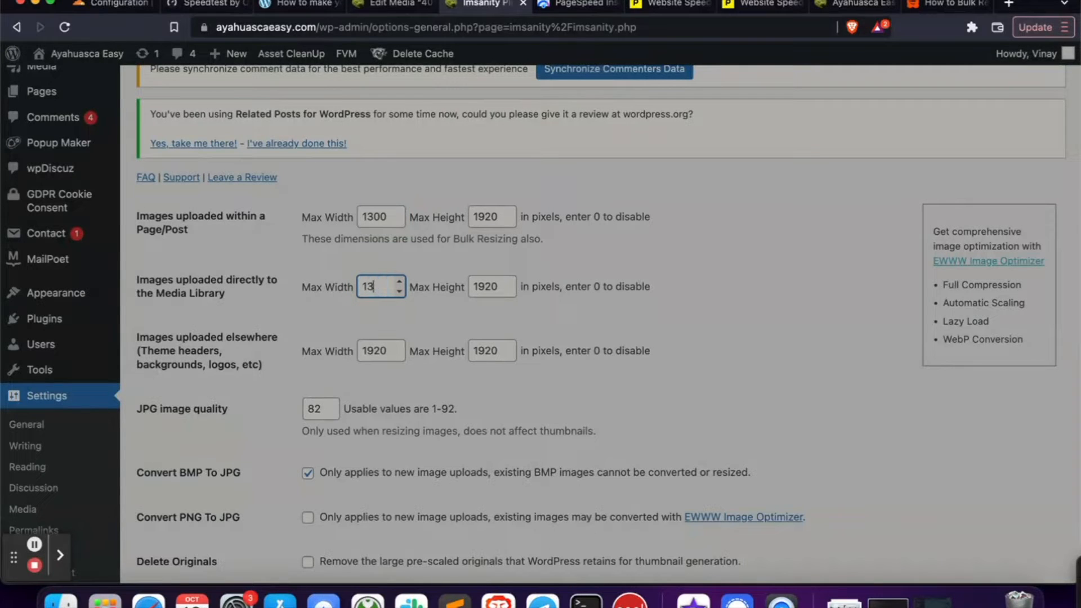
double_click(370, 352)
text(1300)
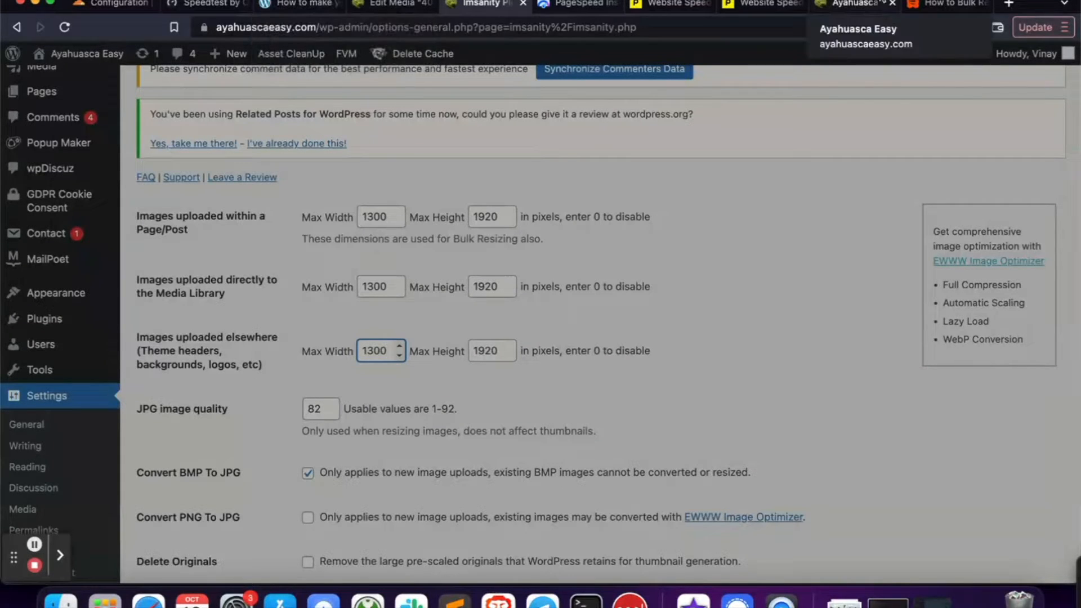
click(795, 380)
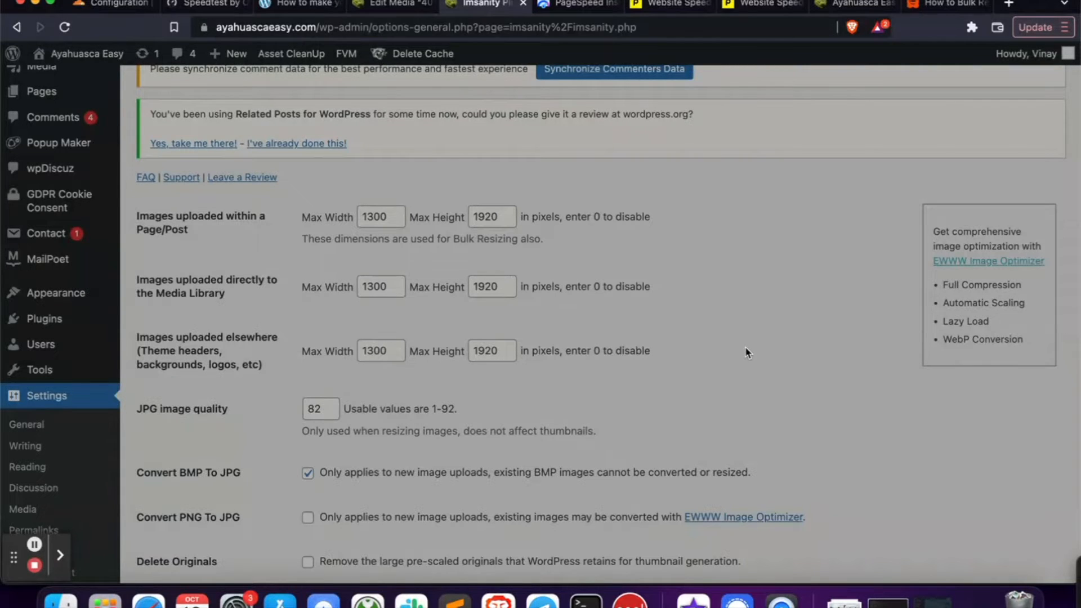
Save the Imsanity settings and start bulk resizing all existing images
scroll(745, 348, down, 5)
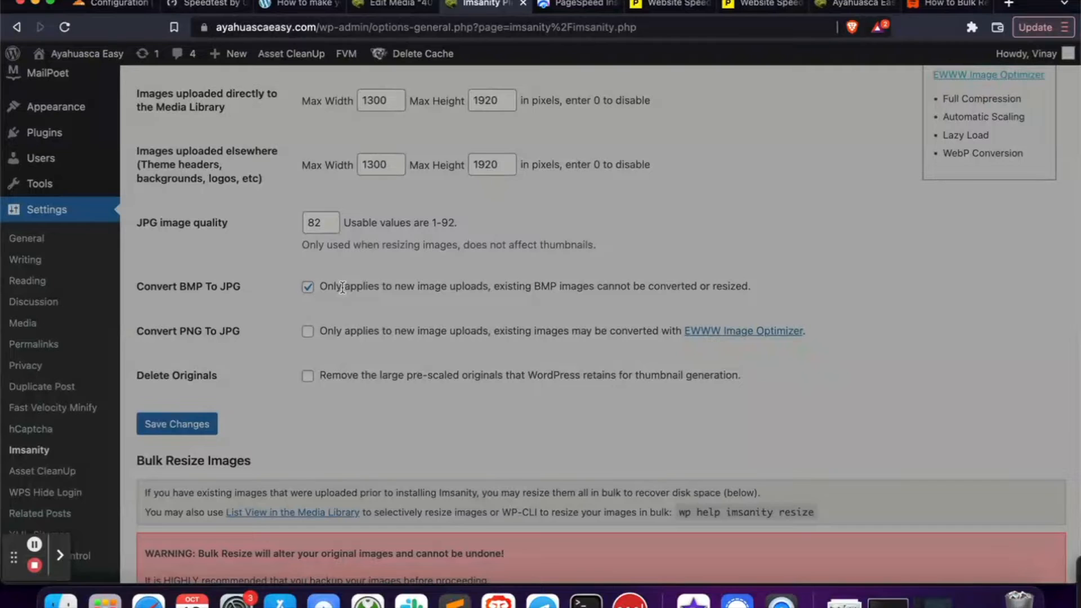
scroll(342, 288, down, 4)
click(180, 282)
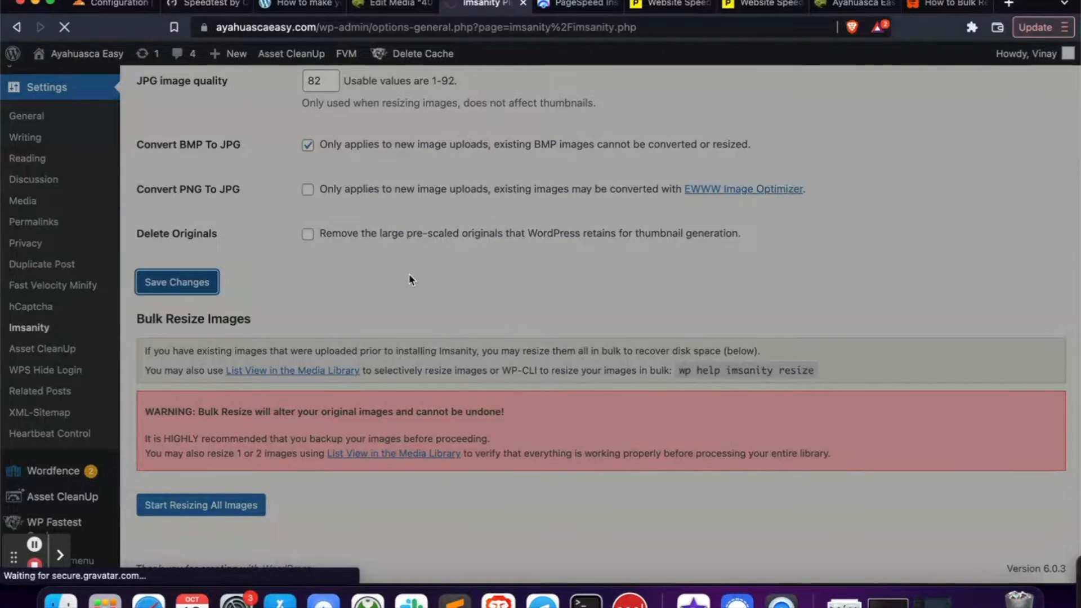
click(207, 508)
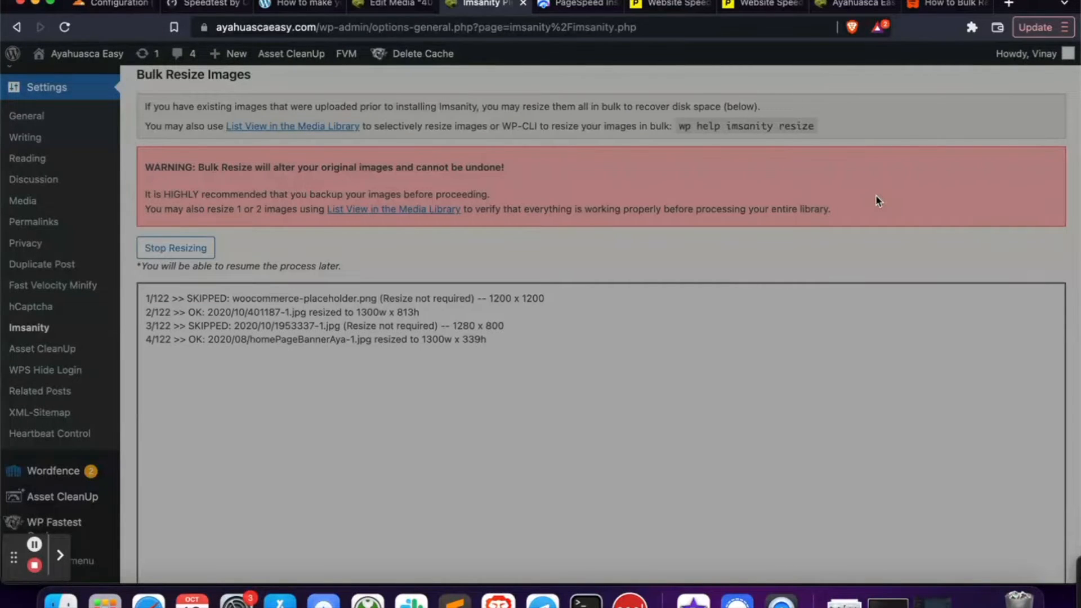
scroll(448, 390, down, 1)
scroll(447, 389, down, 3)
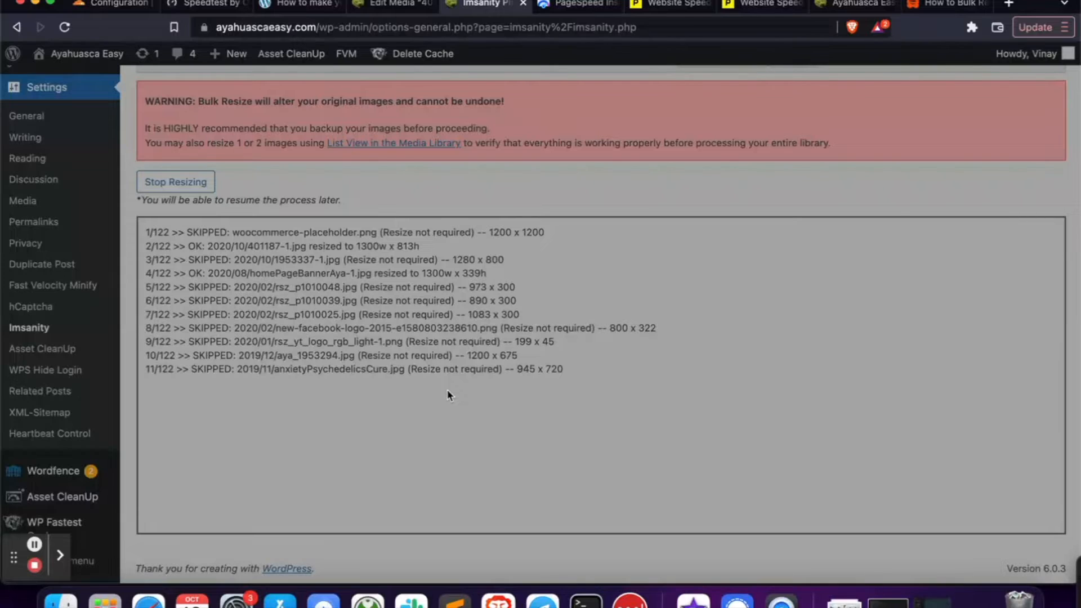
Check the page size in the Pingdom speed test results for the Ayahuasca Easy home page
click(681, 6)
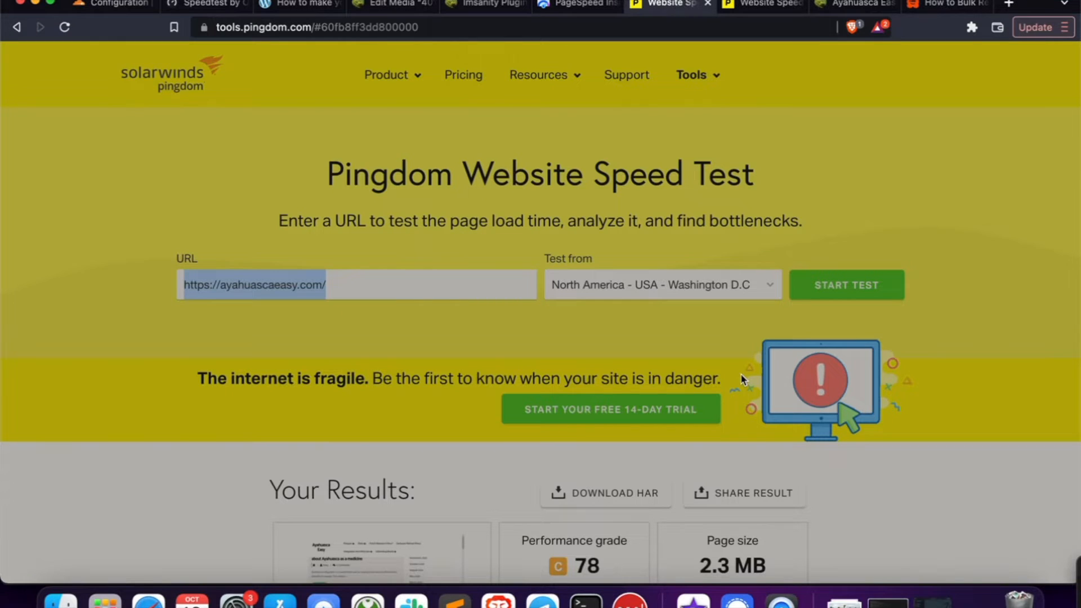
scroll(741, 373, down, 3)
drag(701, 385, 781, 385)
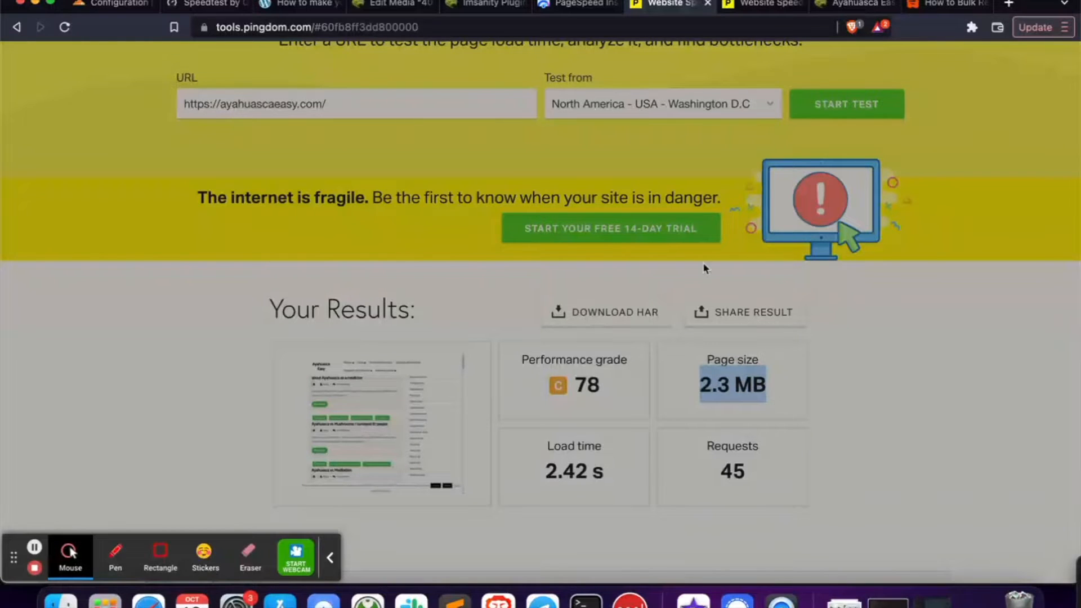
Return to the Imsanity settings and read through the bulk resize log from start to end
click(484, 4)
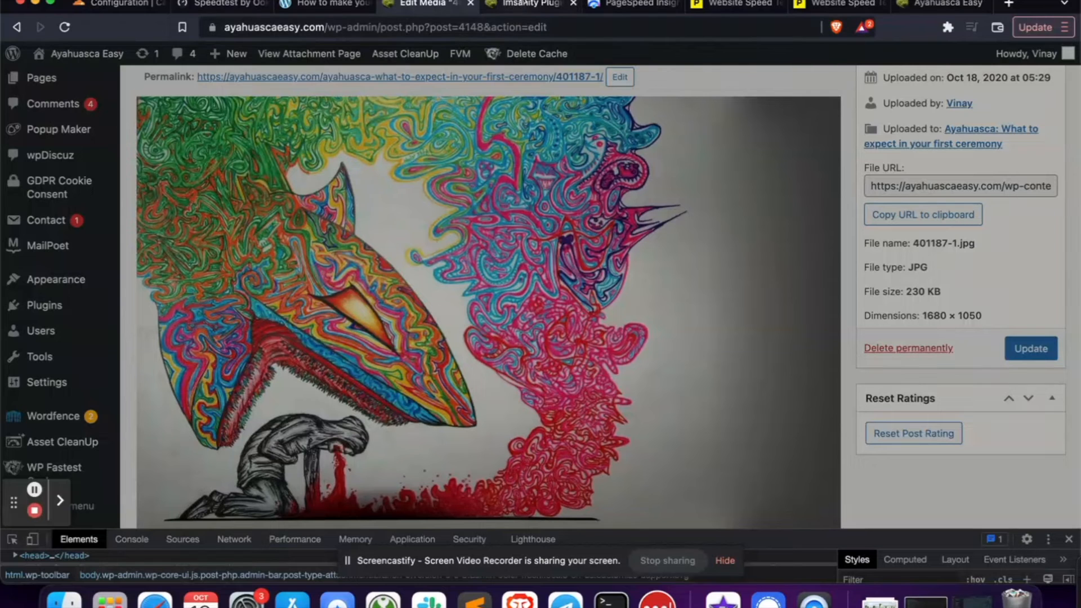
click(522, 4)
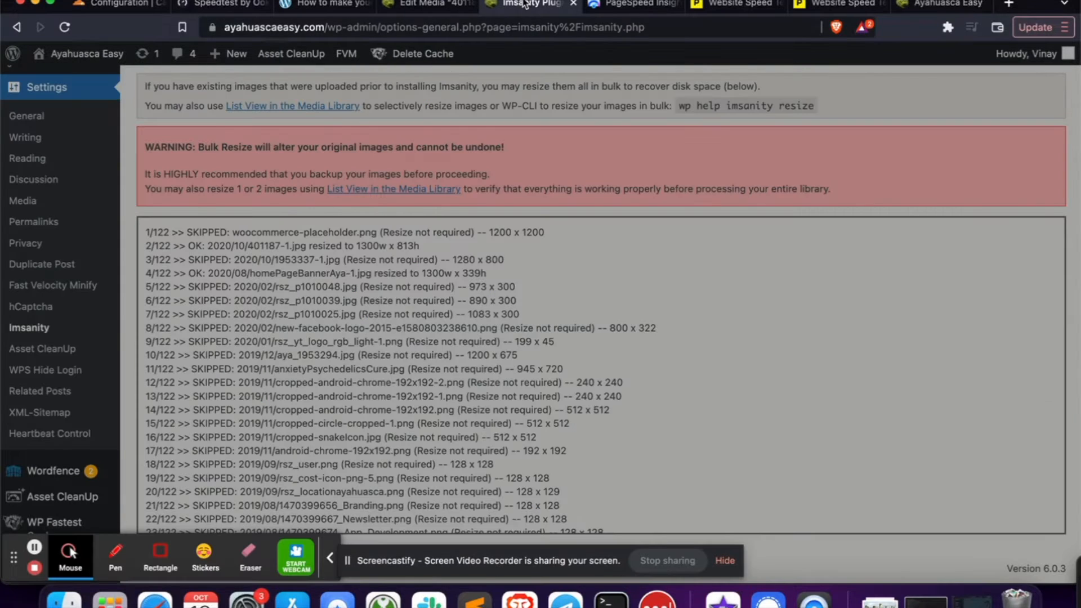
click(330, 558)
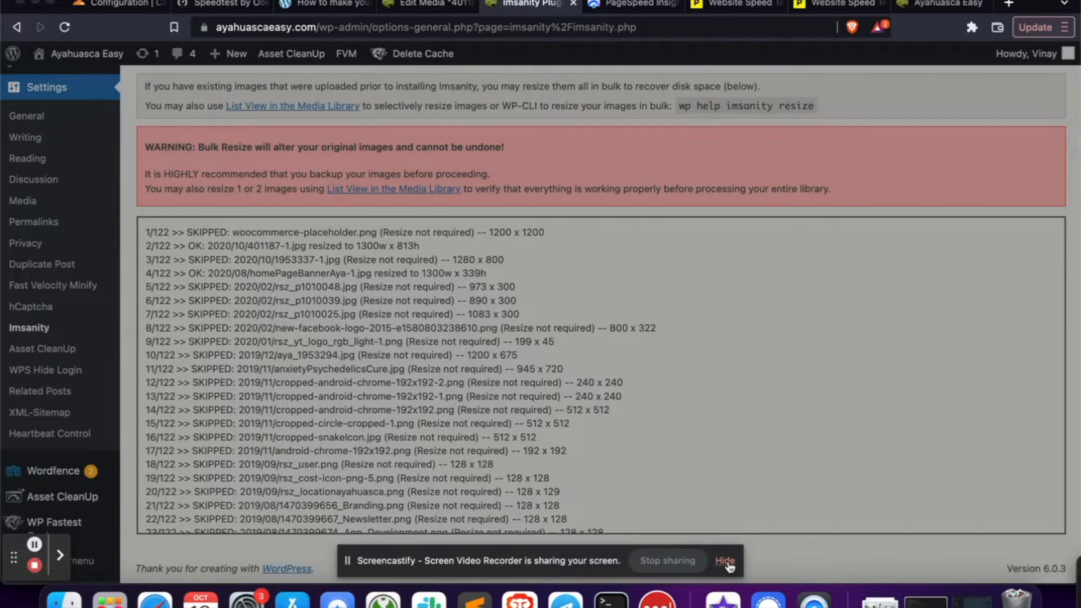
click(727, 564)
scroll(639, 446, down, 20)
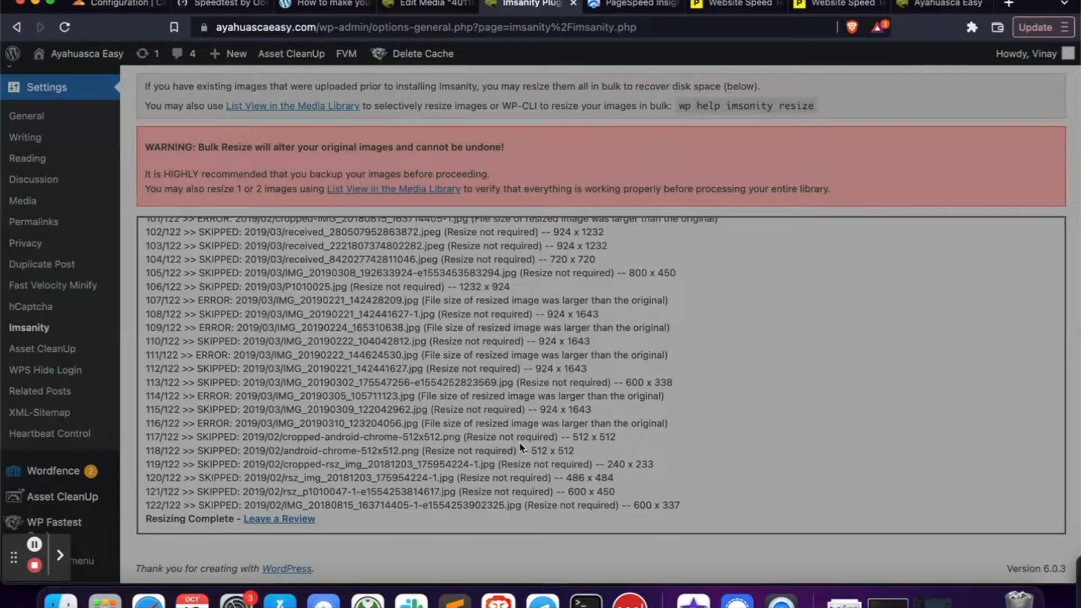
scroll(521, 447, up, 3)
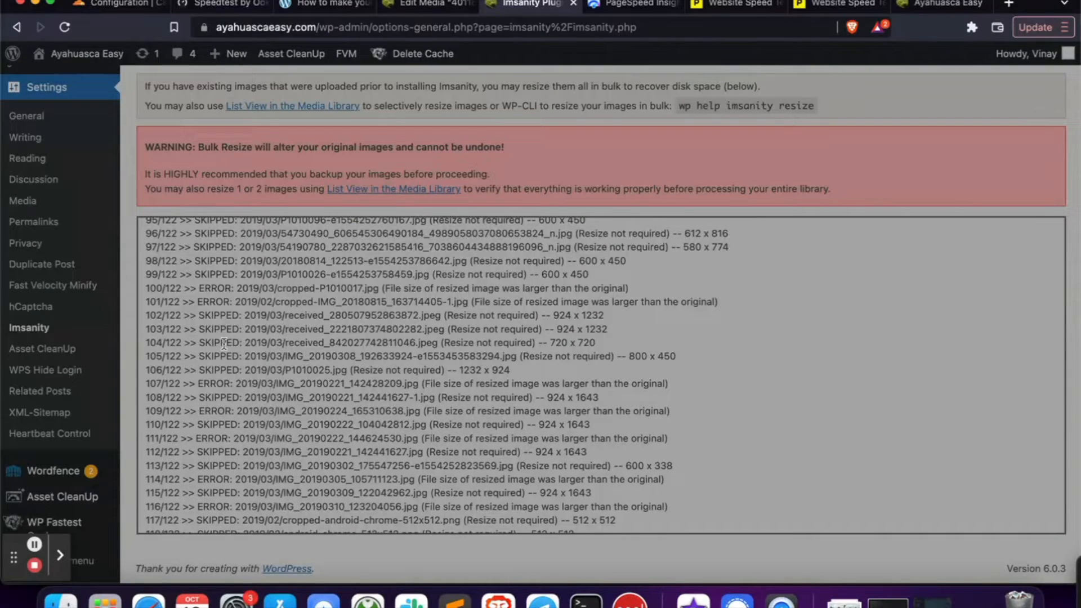
scroll(223, 344, up, 20)
scroll(223, 343, down, 20)
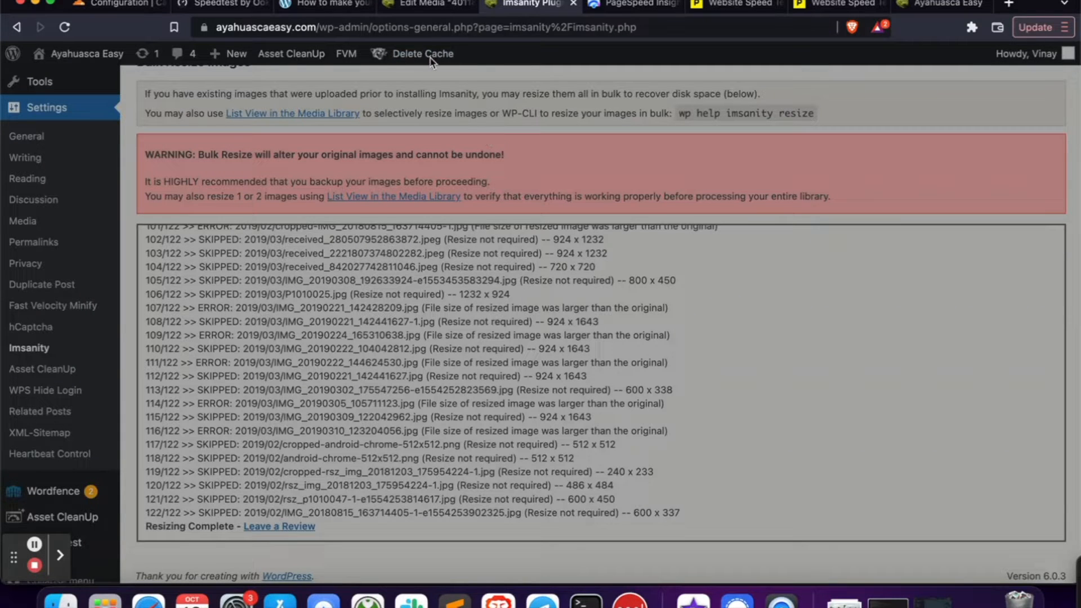
Clear the WordPress site's cache and look at the Asset CleanUp cache-clearing options
mouse_move(432, 62)
click(415, 91)
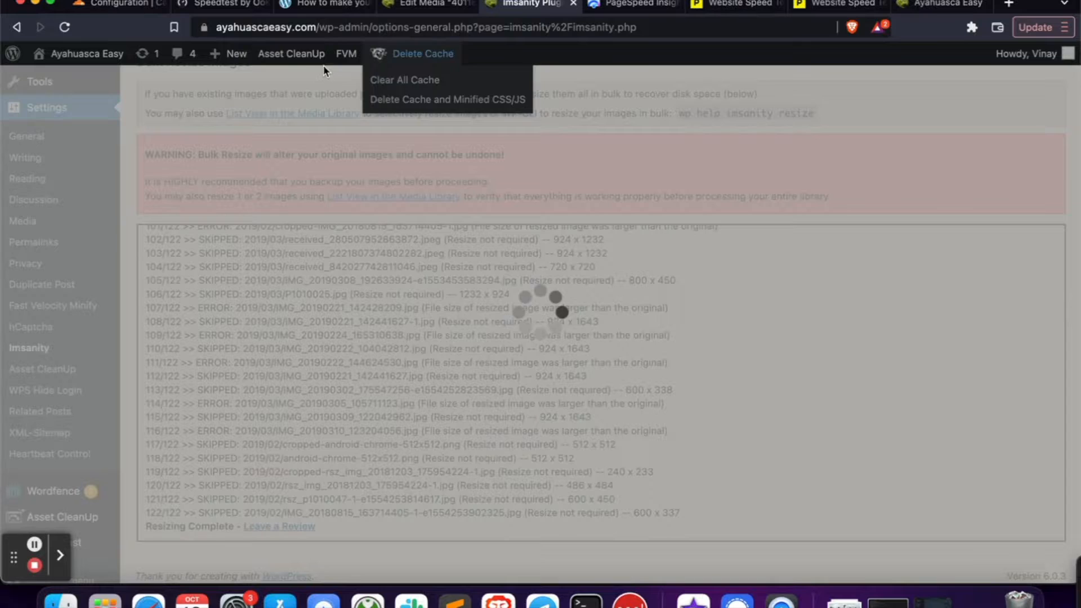
mouse_move(283, 53)
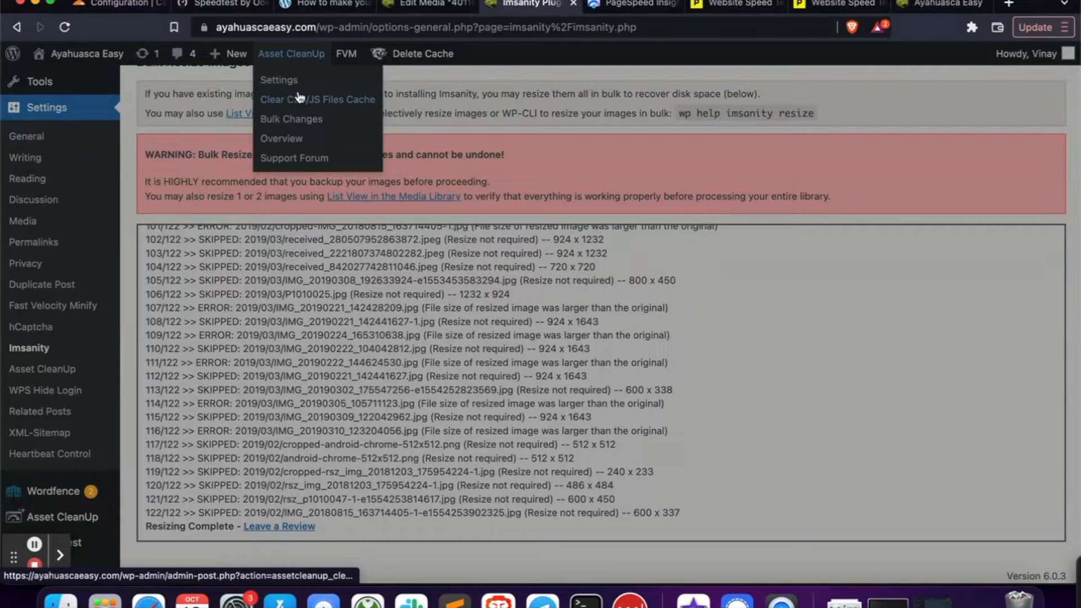
Switch to Cloudflare's caching configuration and purge all cached files for the site
click(108, 6)
click(826, 276)
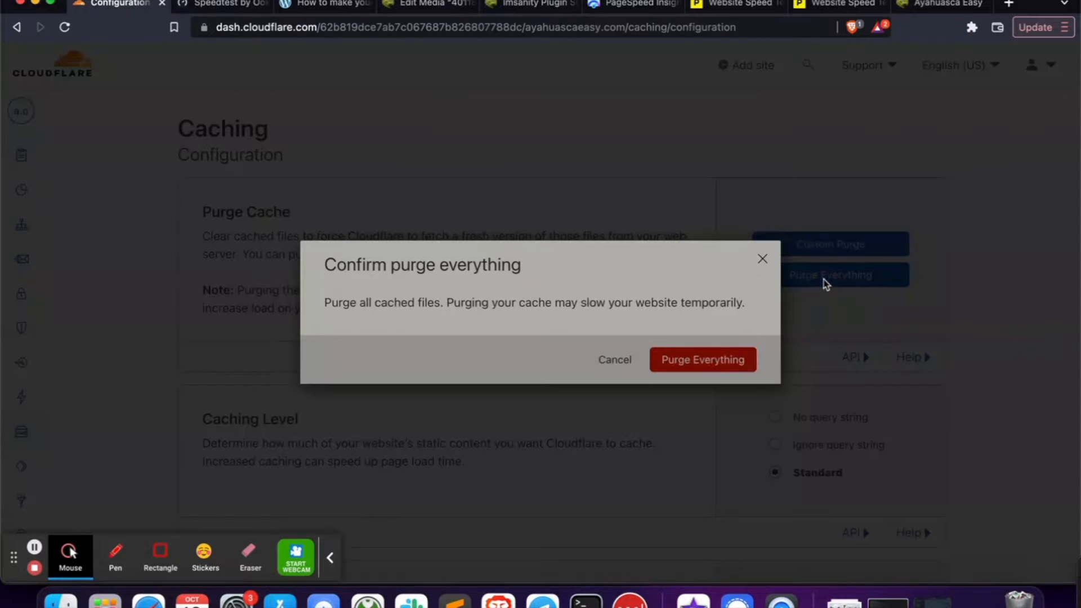
click(675, 362)
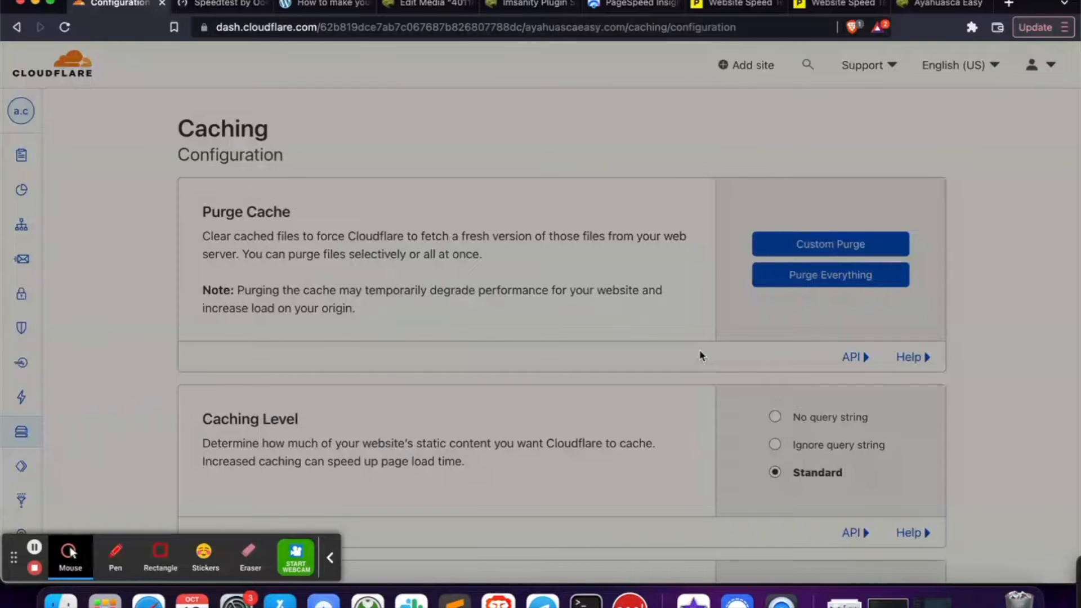
click(332, 556)
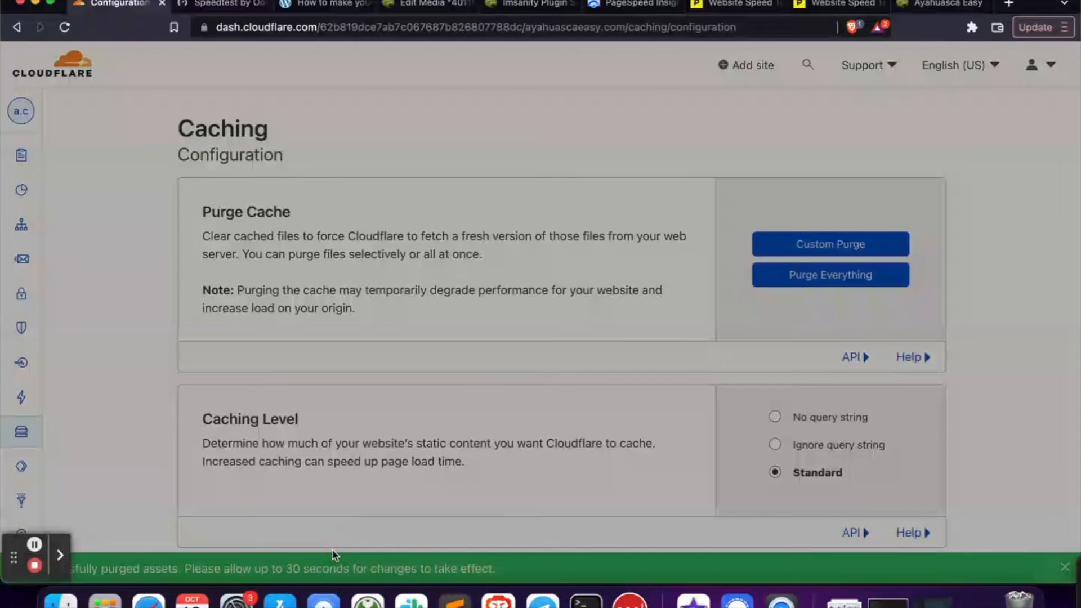
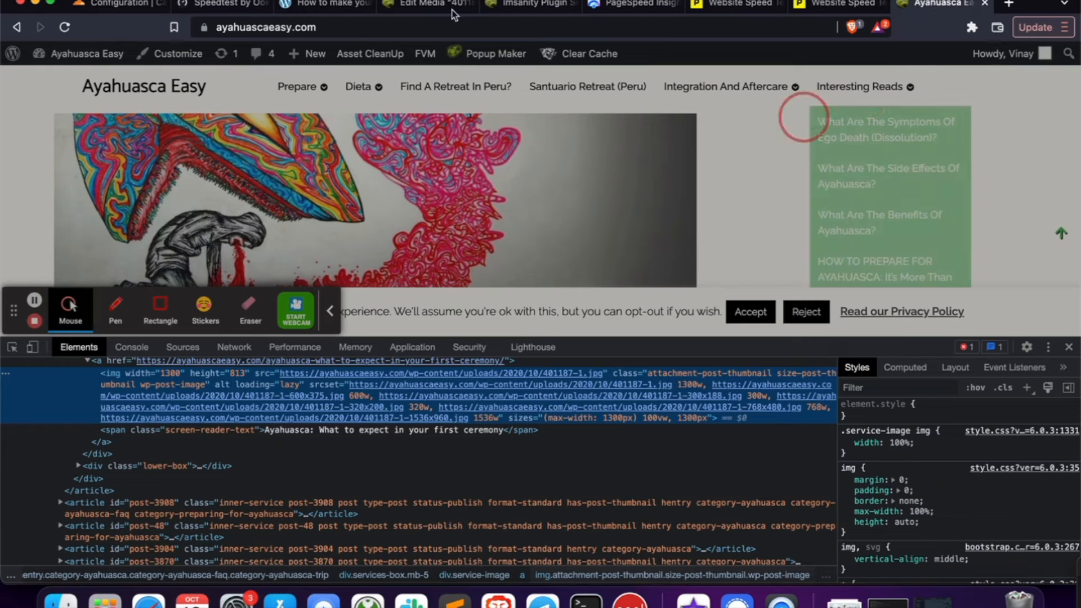
Check the dimensions of 401187-1.jpg in the media library's attachment details
click(423, 6)
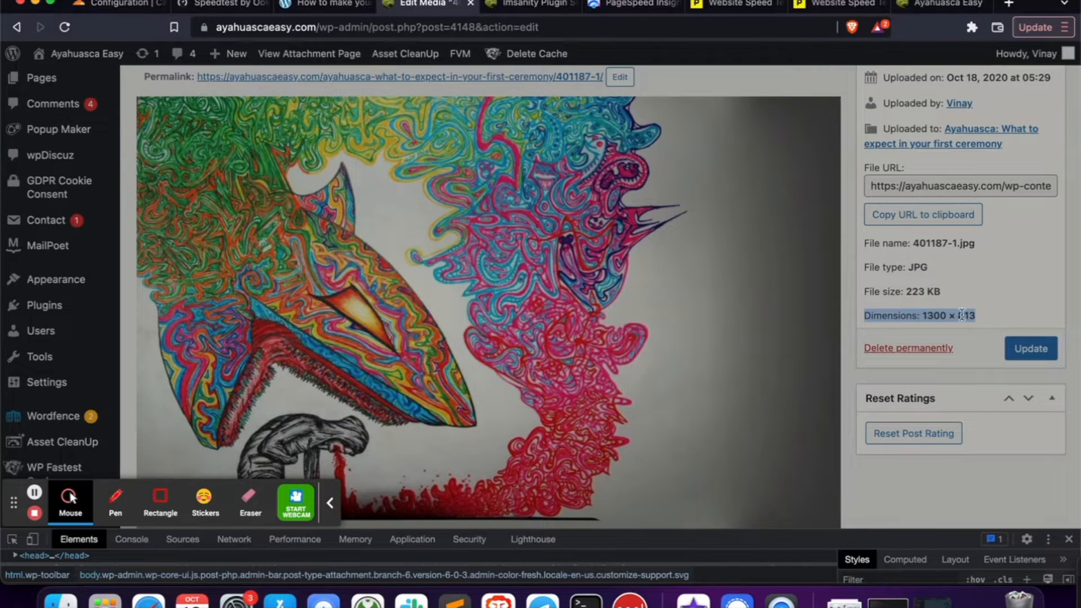
triple_click(936, 314)
click(843, 6)
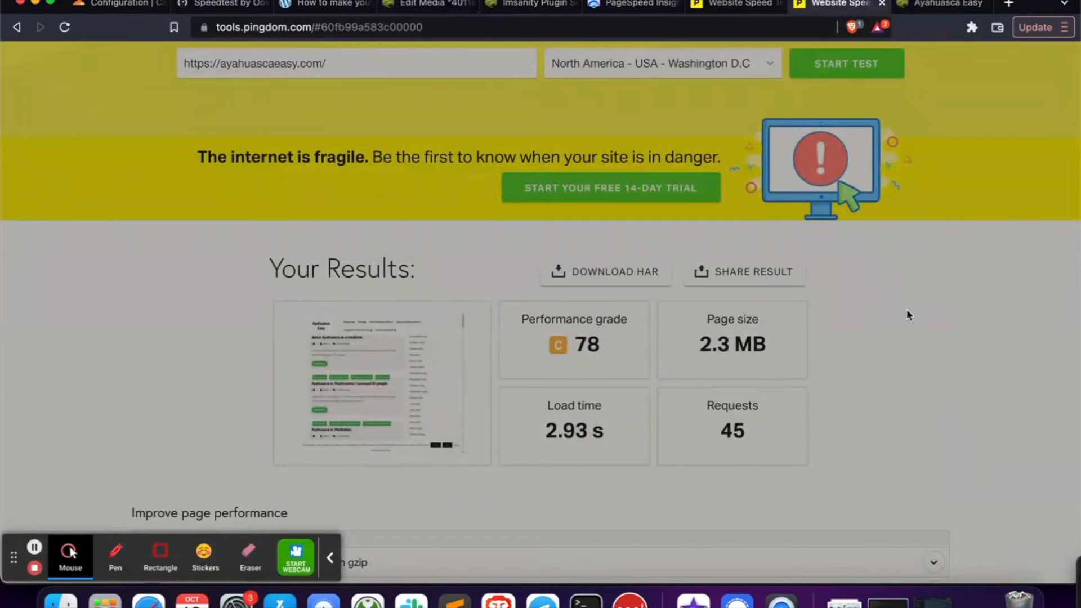
click(853, 59)
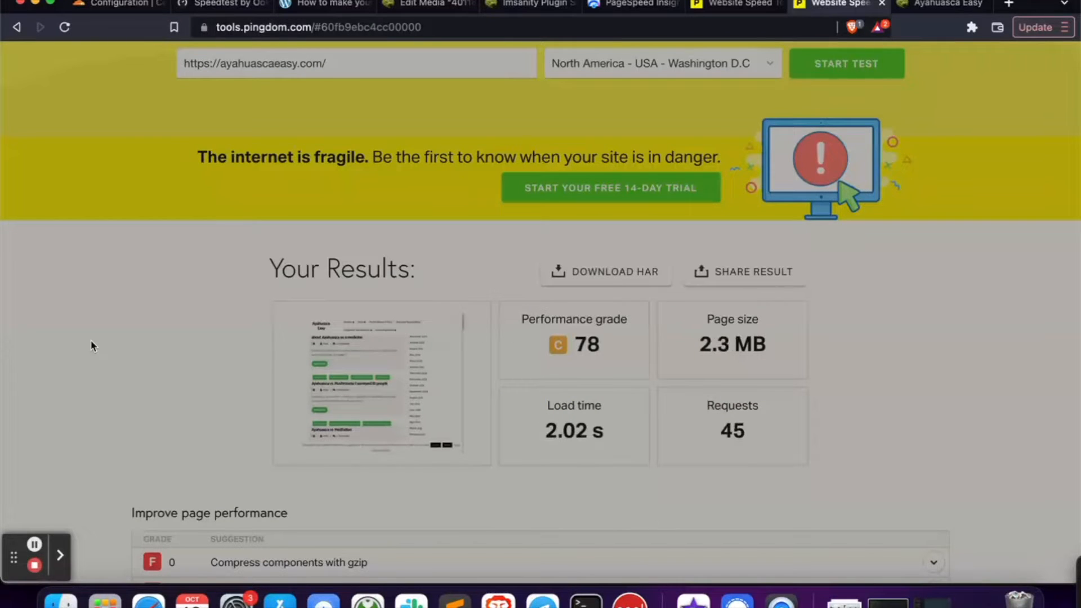
click(719, 5)
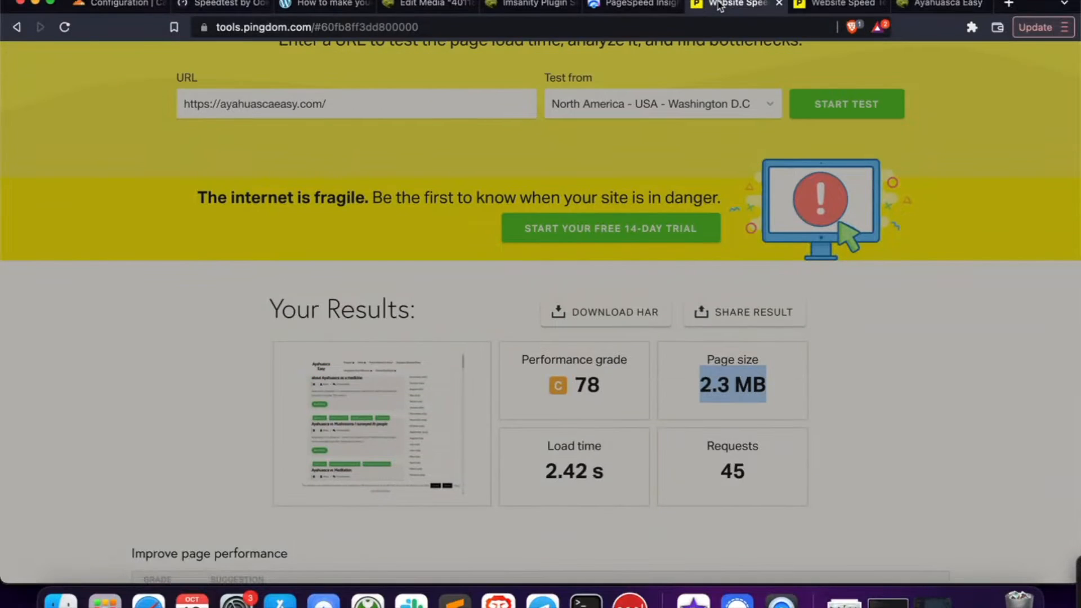
click(837, 6)
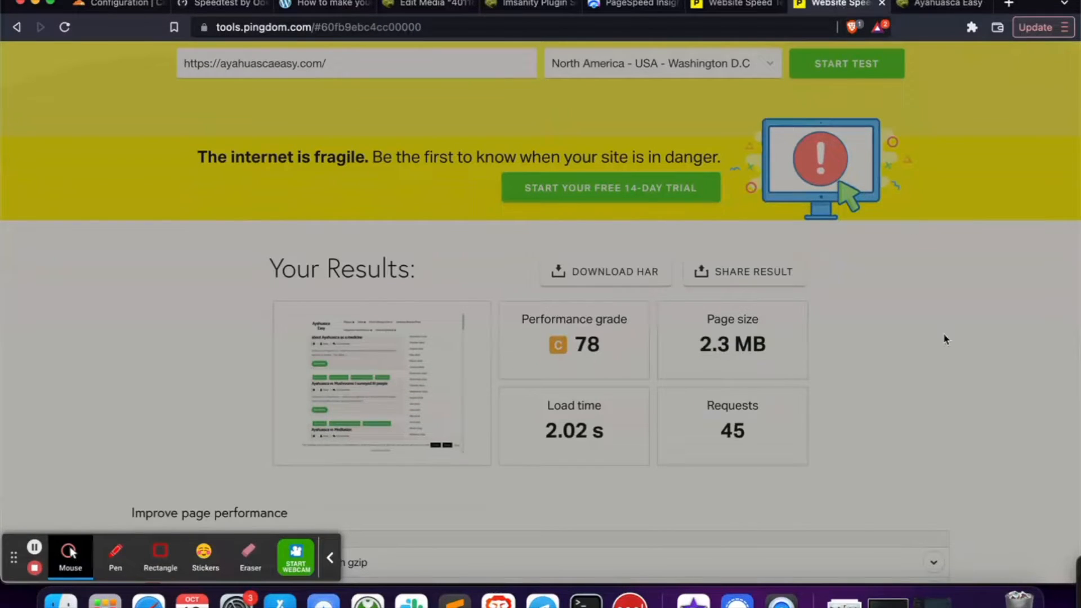
Compare the image content size in the new Pingdom result with that of the earlier test
scroll(989, 447, down, 5)
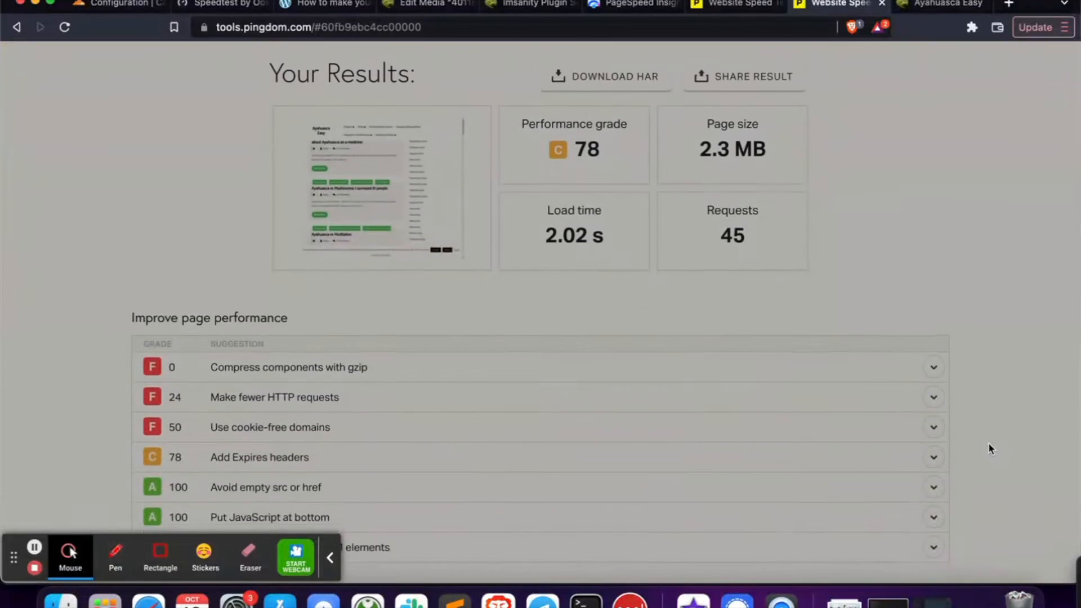
scroll(990, 448, down, 10)
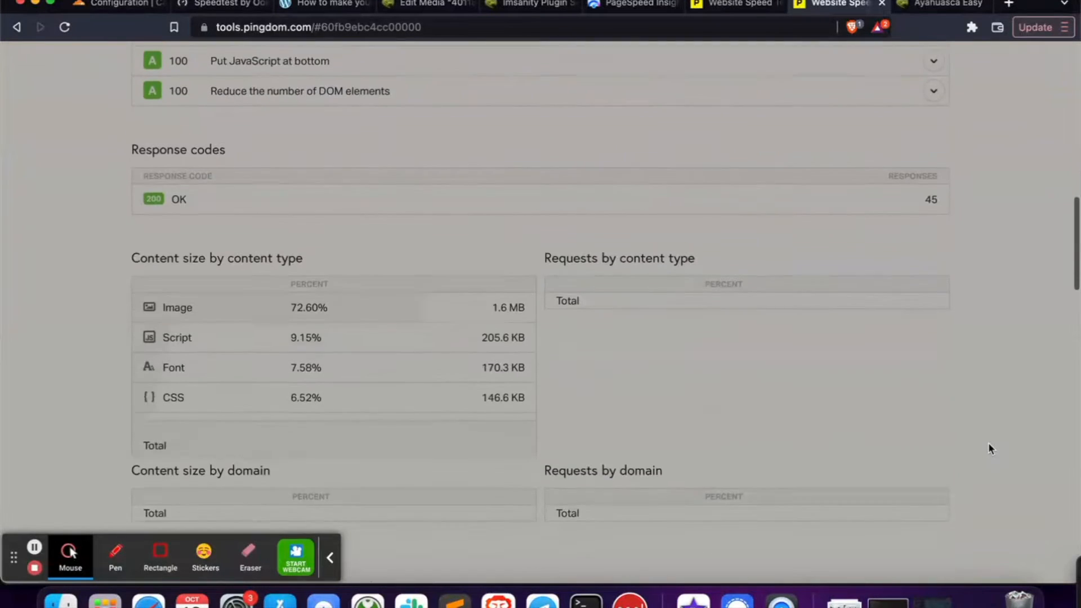
scroll(990, 449, down, 3)
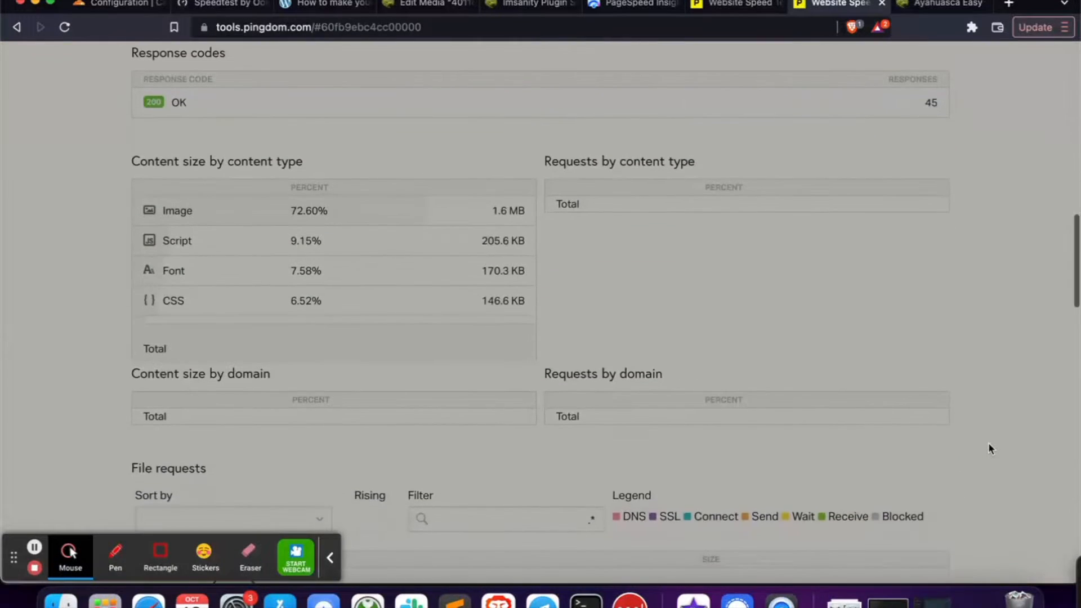
scroll(990, 449, down, 1)
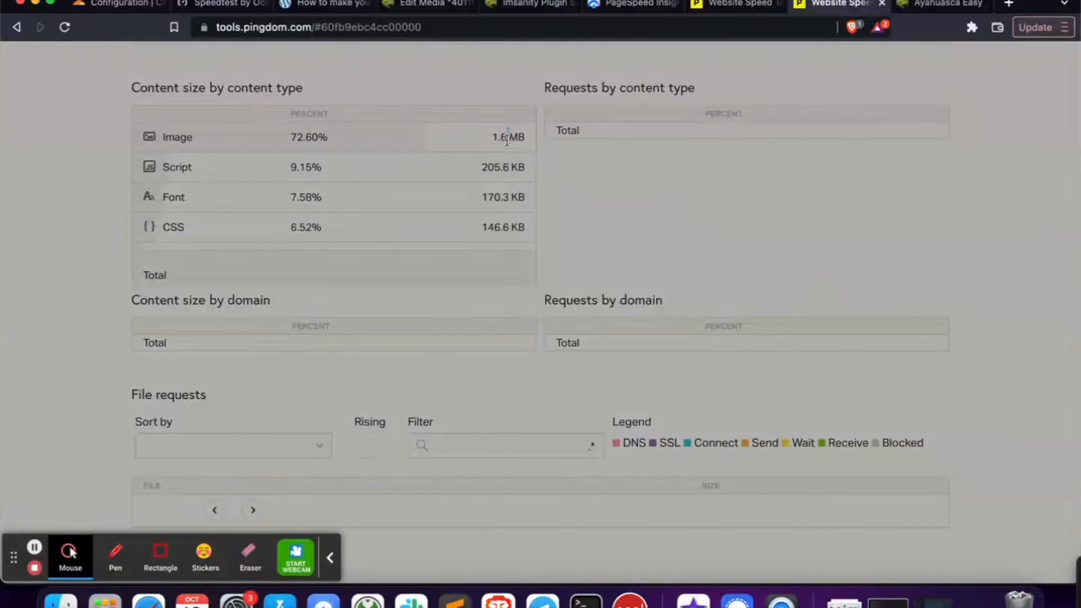
click(739, 4)
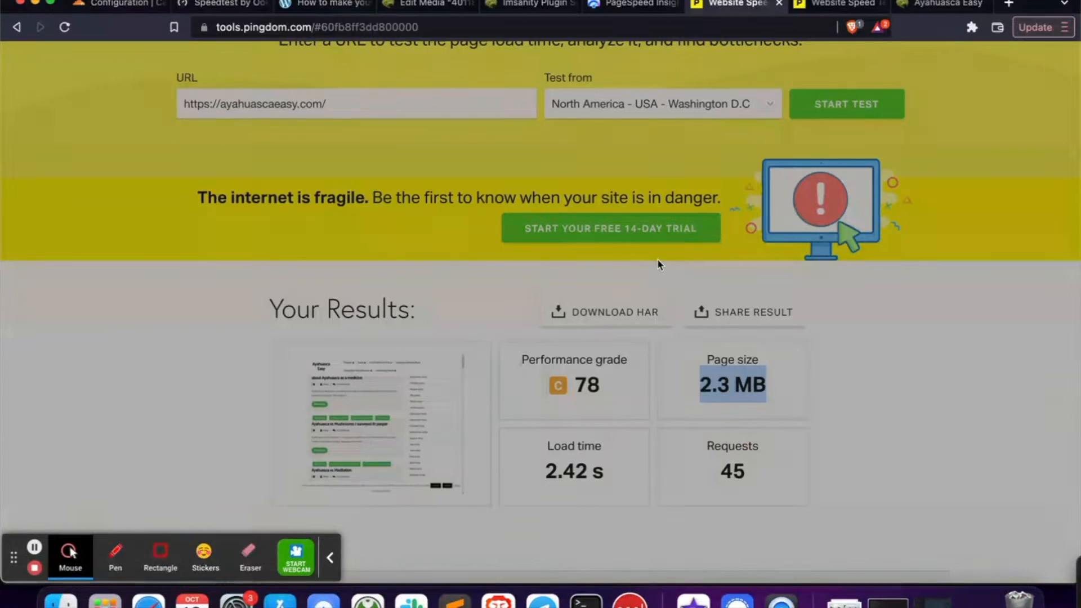
scroll(657, 258, down, 12)
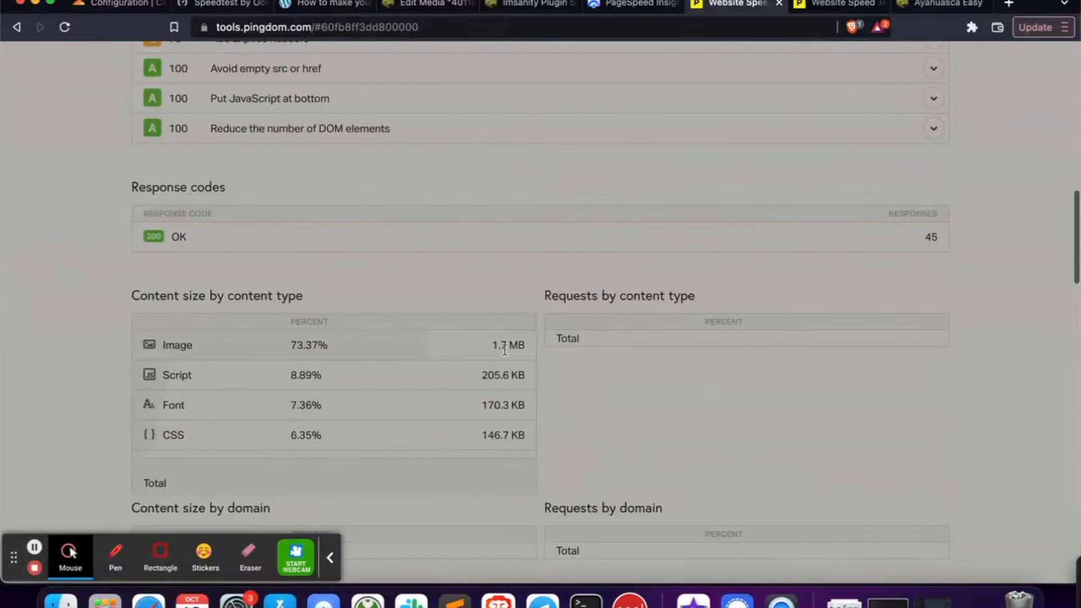
click(494, 346)
drag(519, 347, 530, 345)
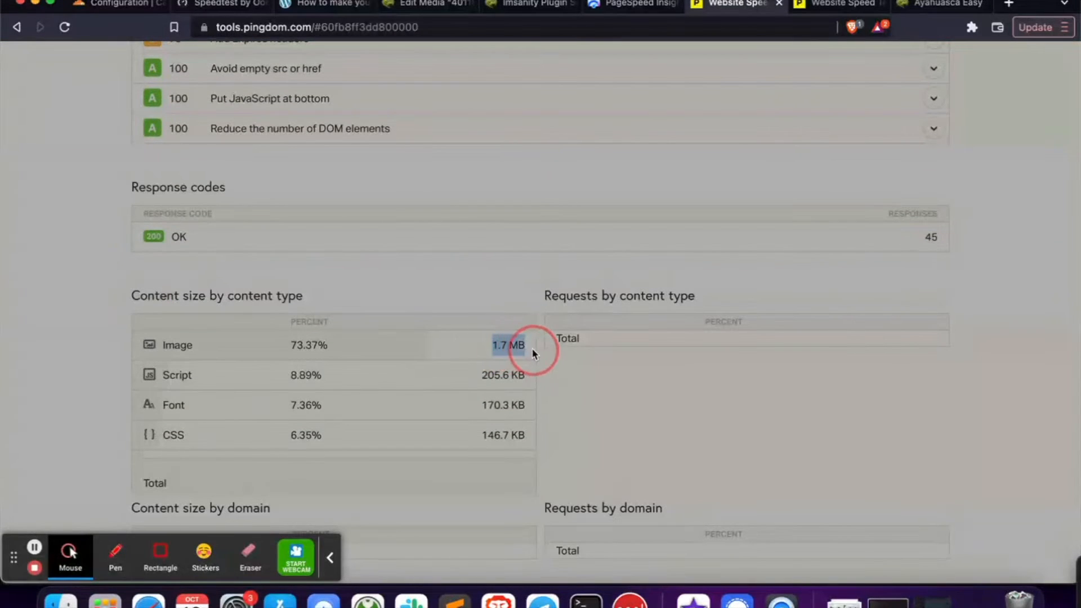
click(1011, 244)
click(851, 6)
Review the ceremony post's home page image, the Imsanity resize log and the image content size in the new Pingdom result
click(934, 5)
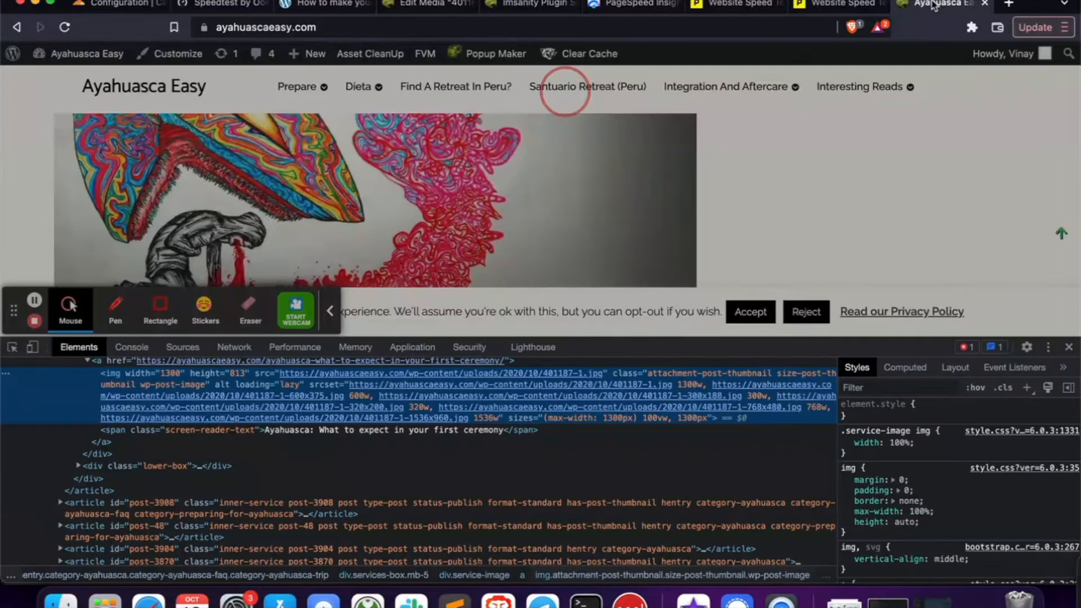
drag(686, 351, 635, 544)
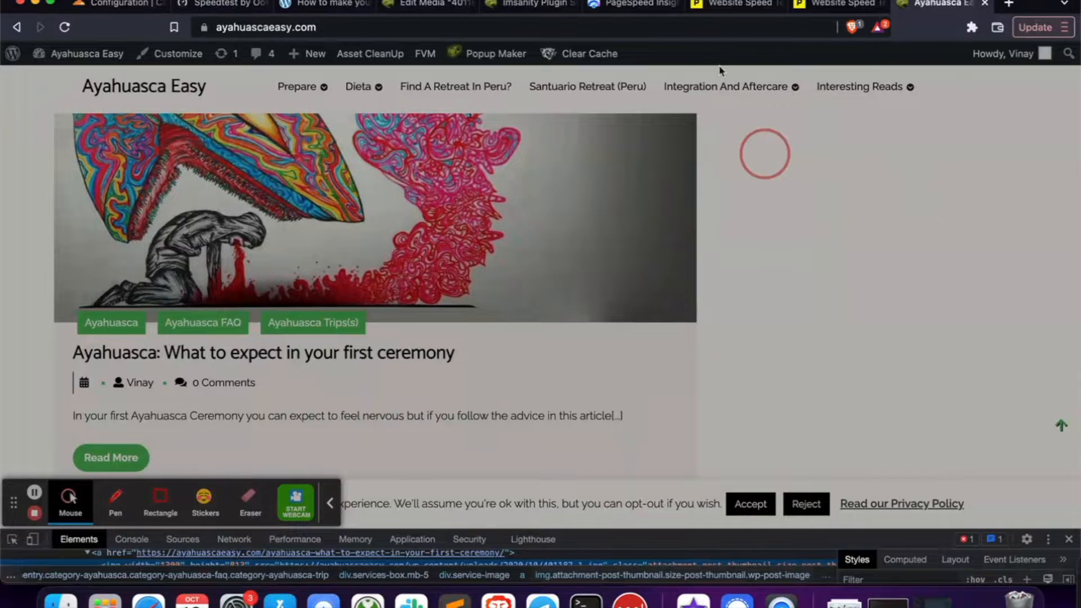
click(521, 5)
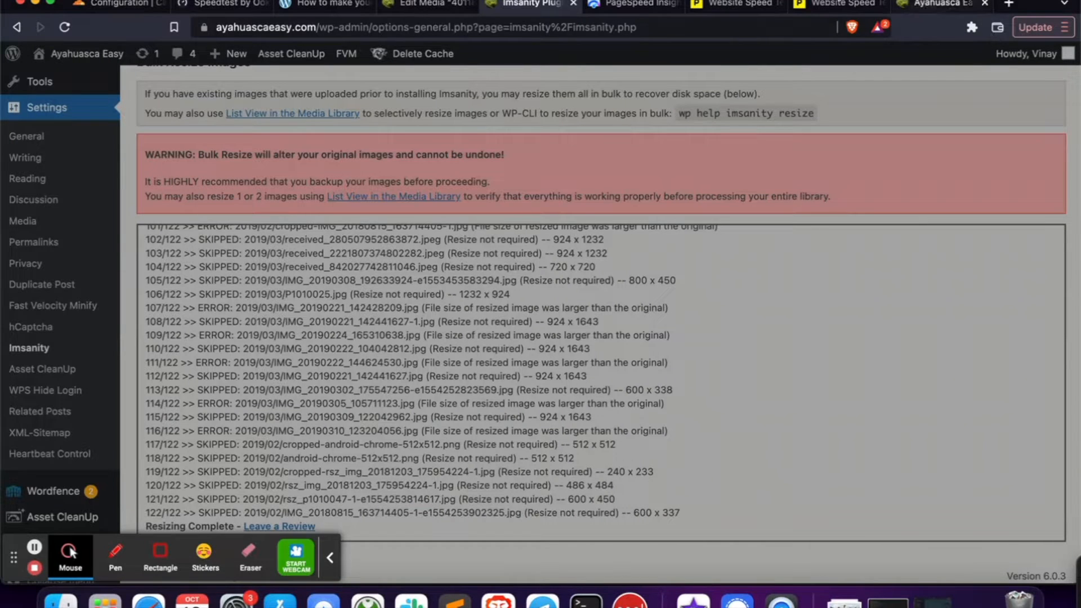
click(839, 6)
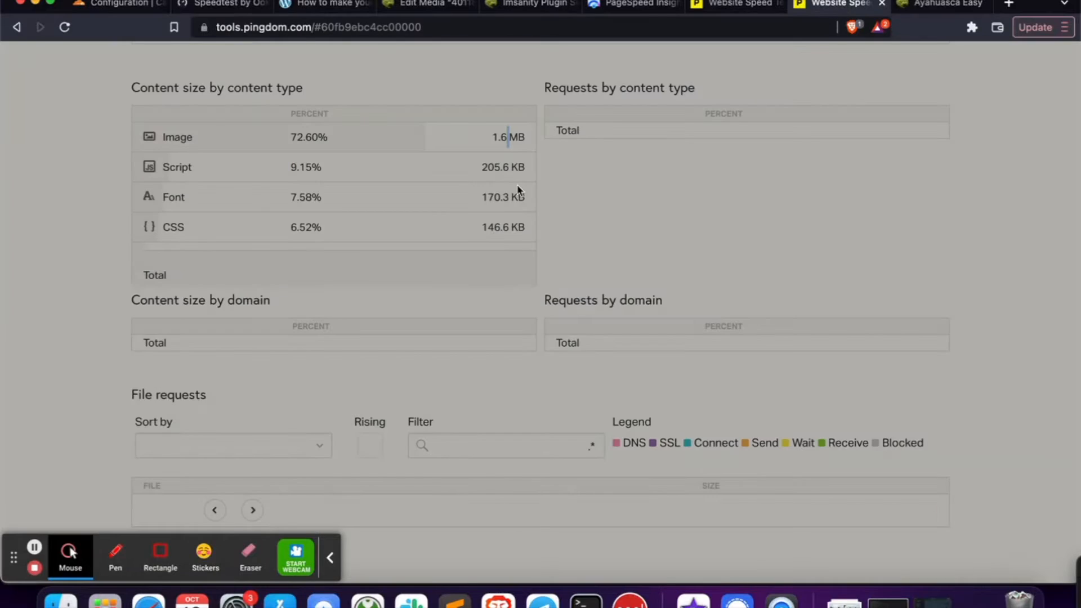
drag(494, 138, 520, 137)
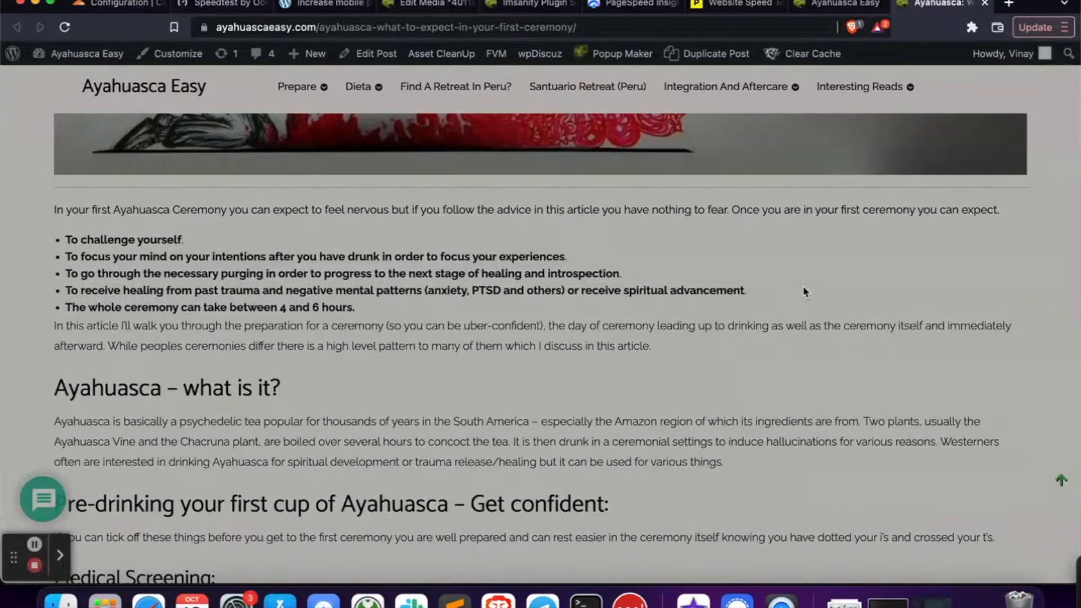
Examine how wide the featured image is displayed on the "Ayahuasca: What to expect in your first ceremony" post page
scroll(805, 292, up, 10)
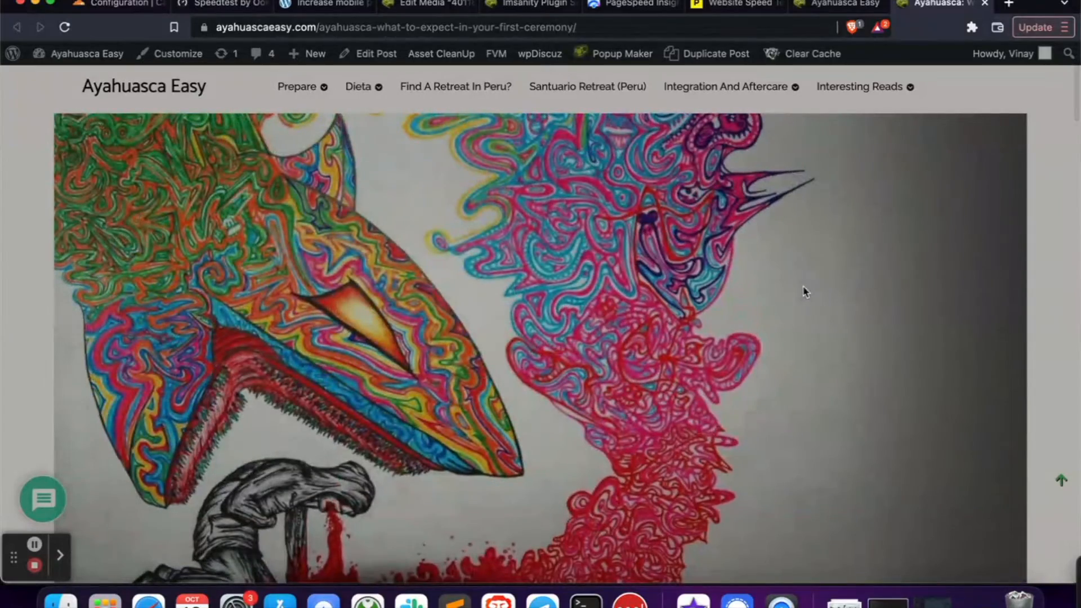
scroll(472, 319, up, 2)
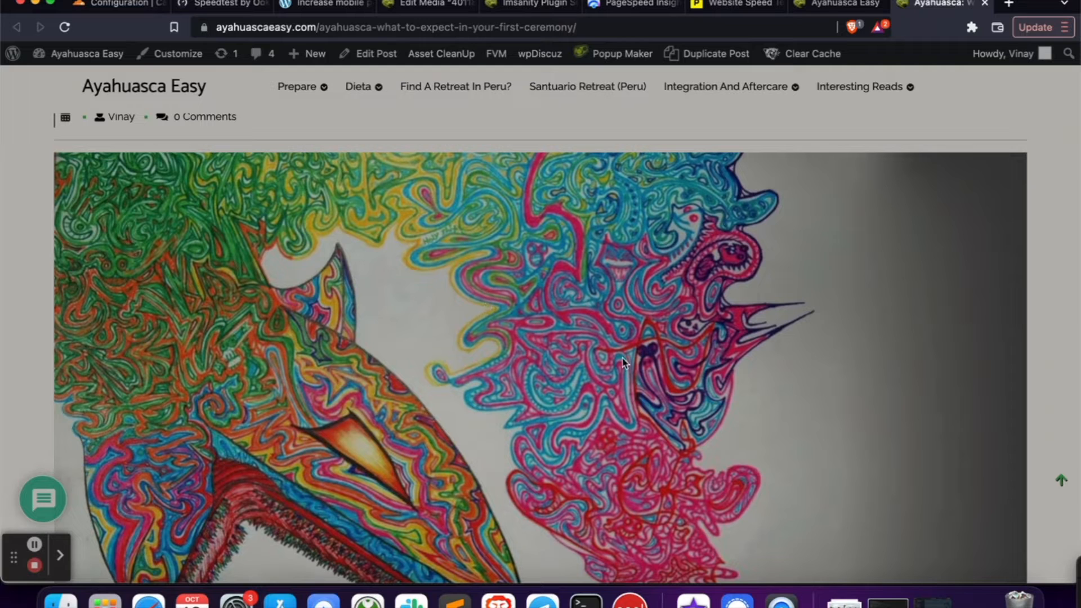
scroll(464, 399, down, 2)
scroll(464, 400, down, 2)
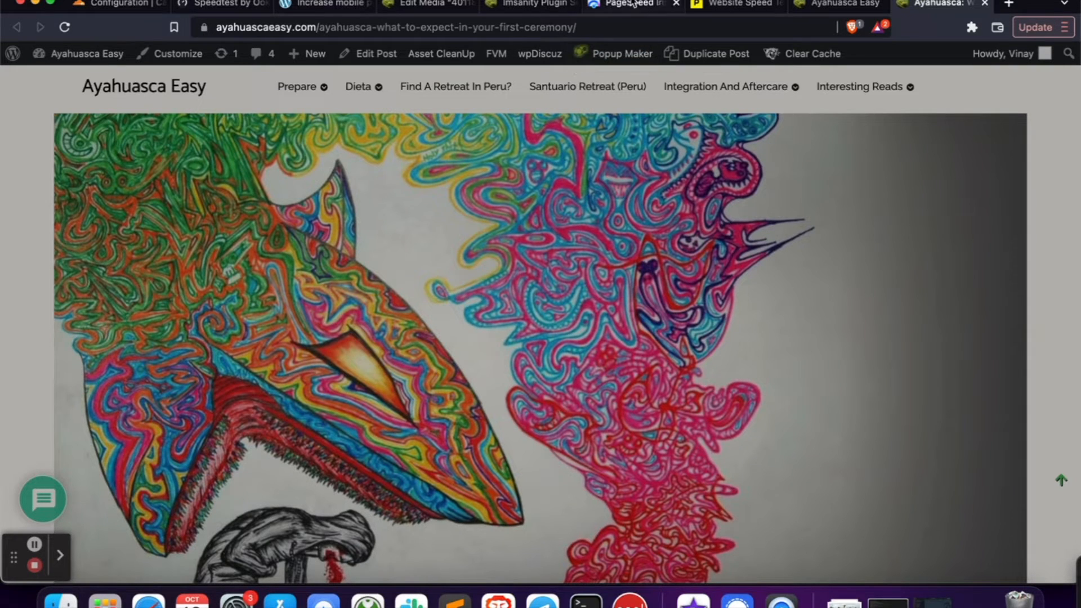
Inspect the ceremony post's image markup and available sizes on the home page, and compare it with the post page display
click(831, 5)
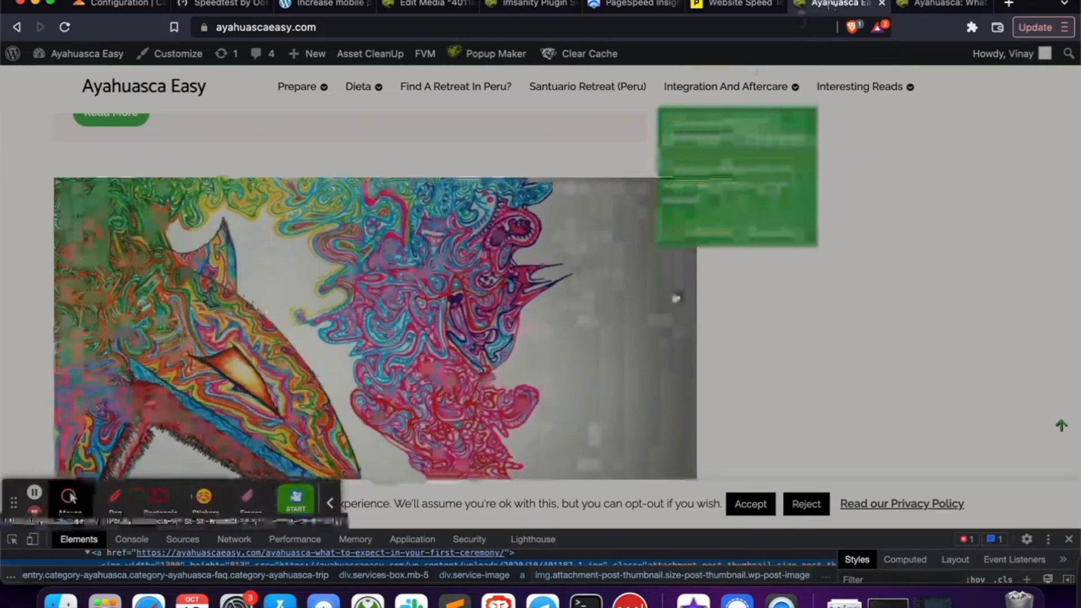
scroll(742, 279, down, 3)
scroll(445, 286, up, 3)
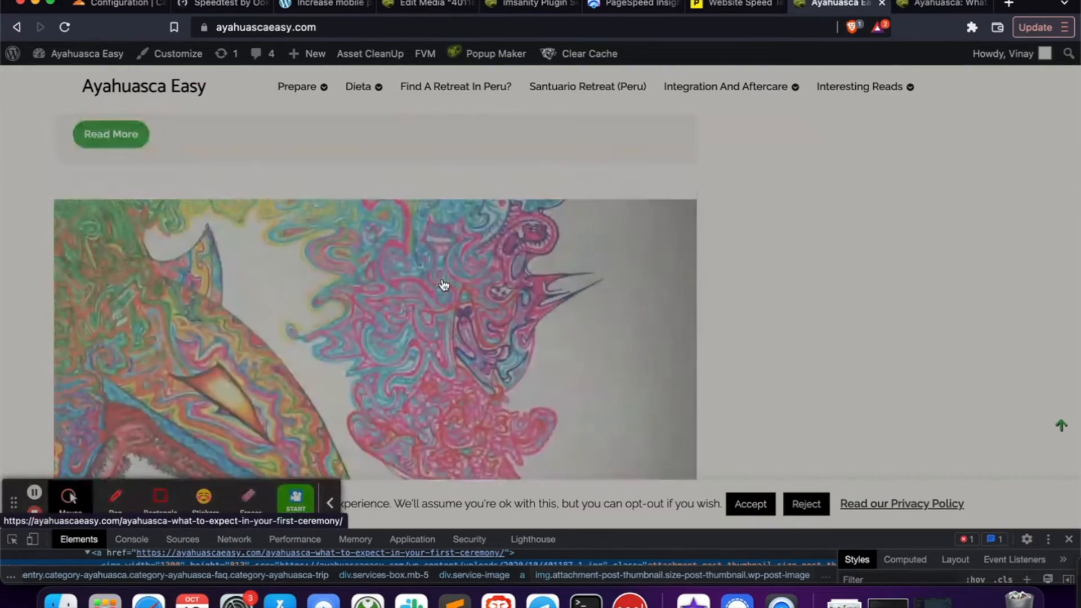
right_click(351, 275)
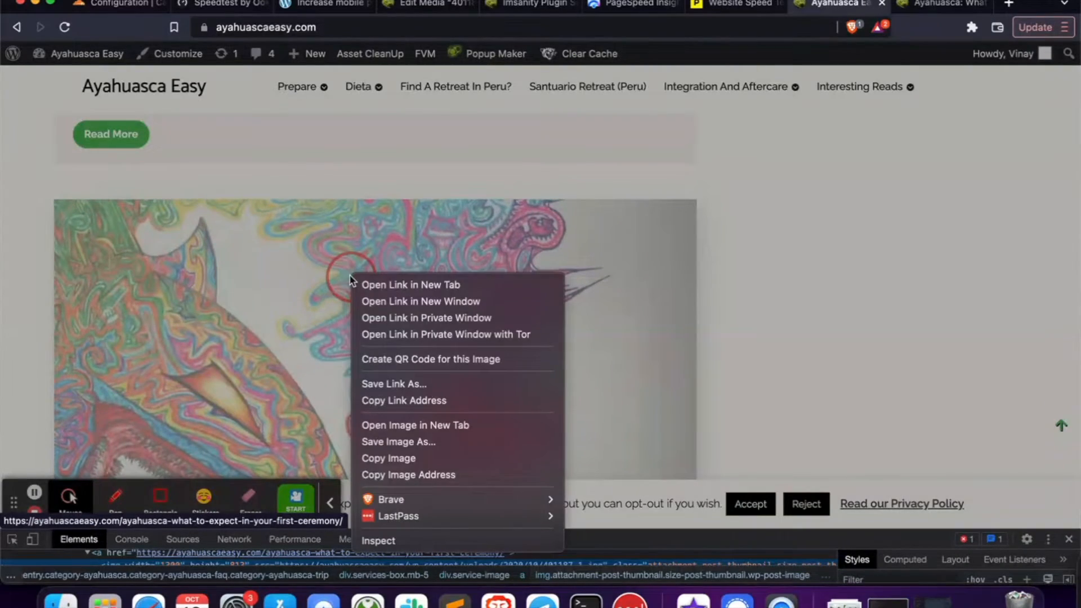
click(373, 540)
drag(617, 538, 617, 362)
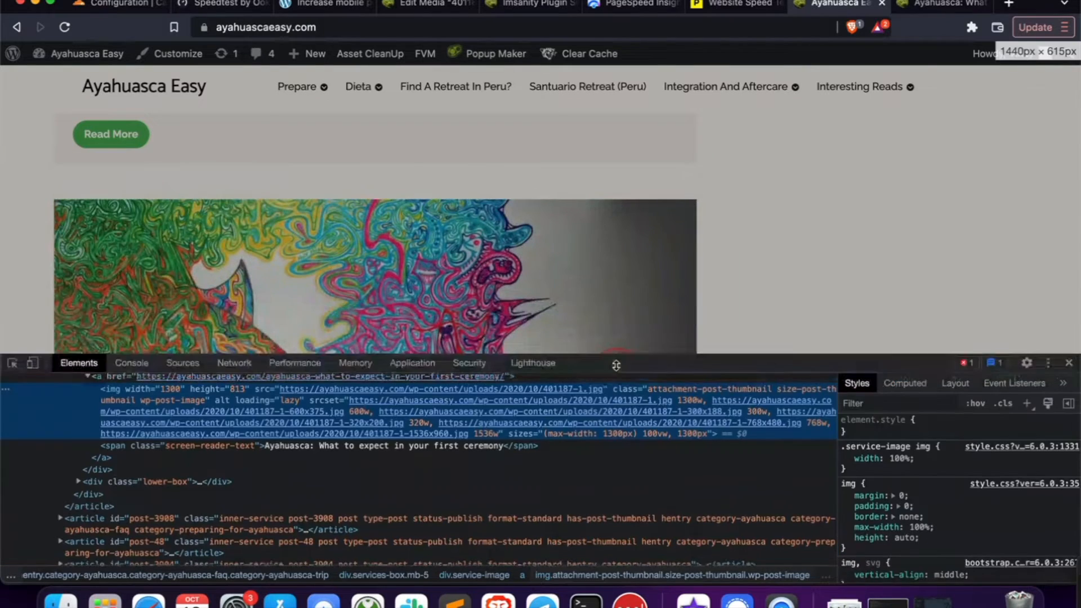
scroll(285, 507, up, 1)
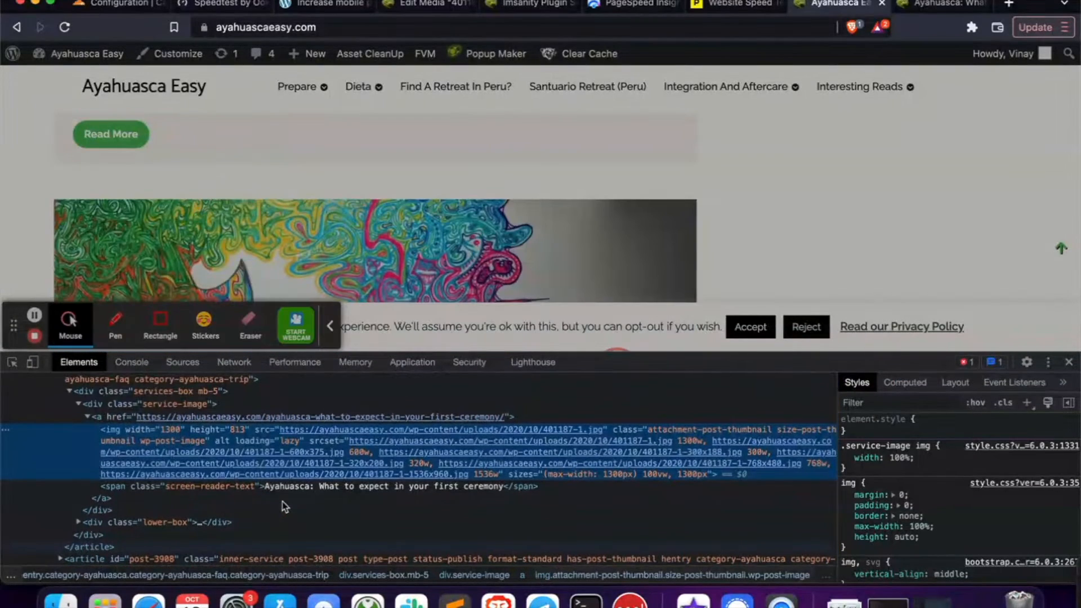
mouse_move(194, 465)
click(938, 5)
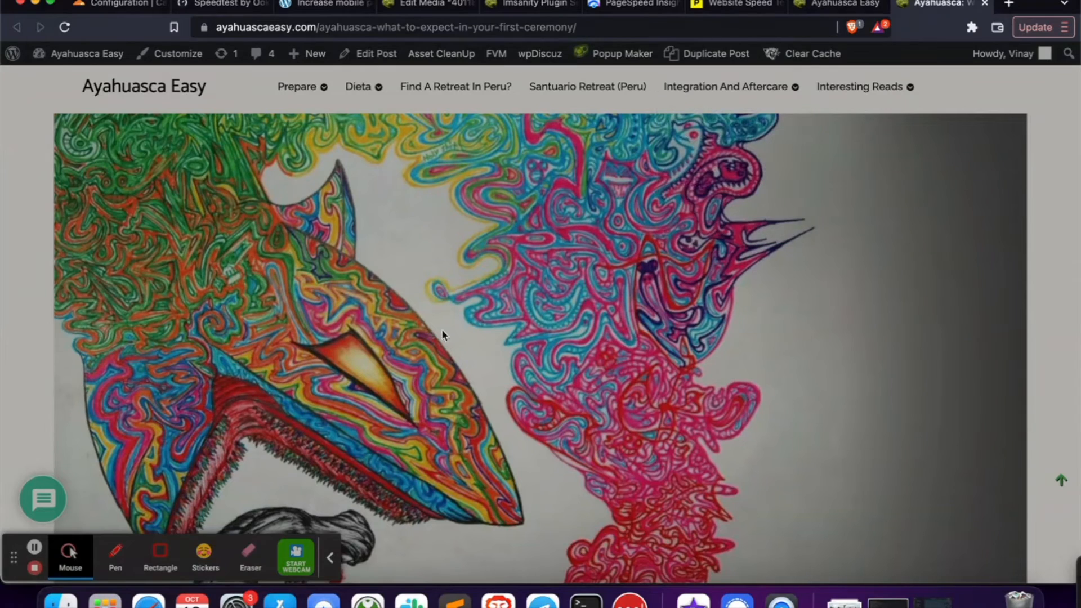
Open the WordPress theme Customizer in a new tab from the Edit Media page
click(423, 5)
mouse_move(62, 280)
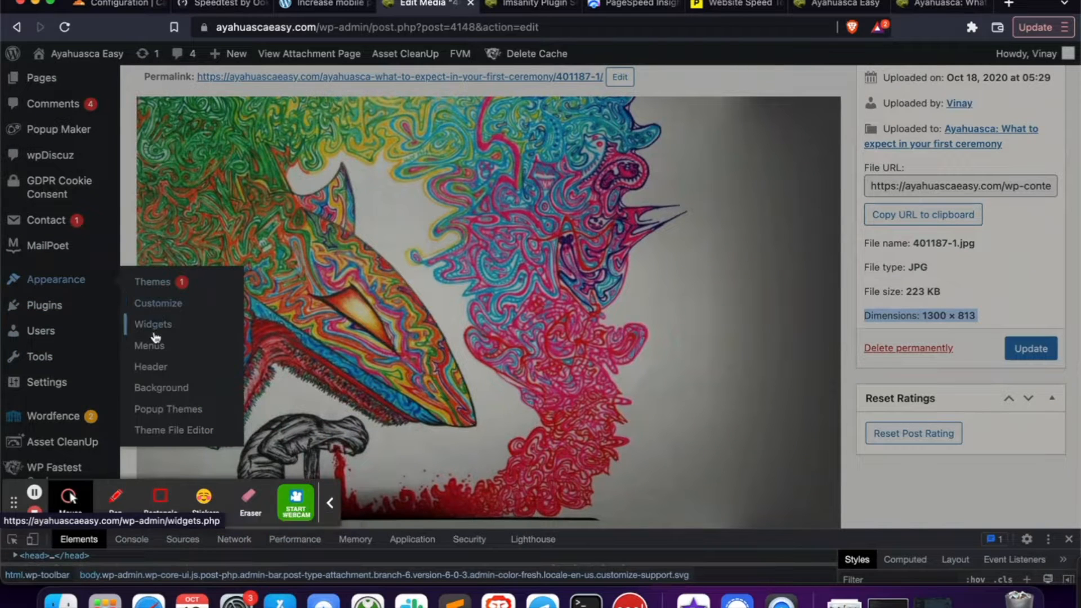
right_click(160, 305)
click(178, 310)
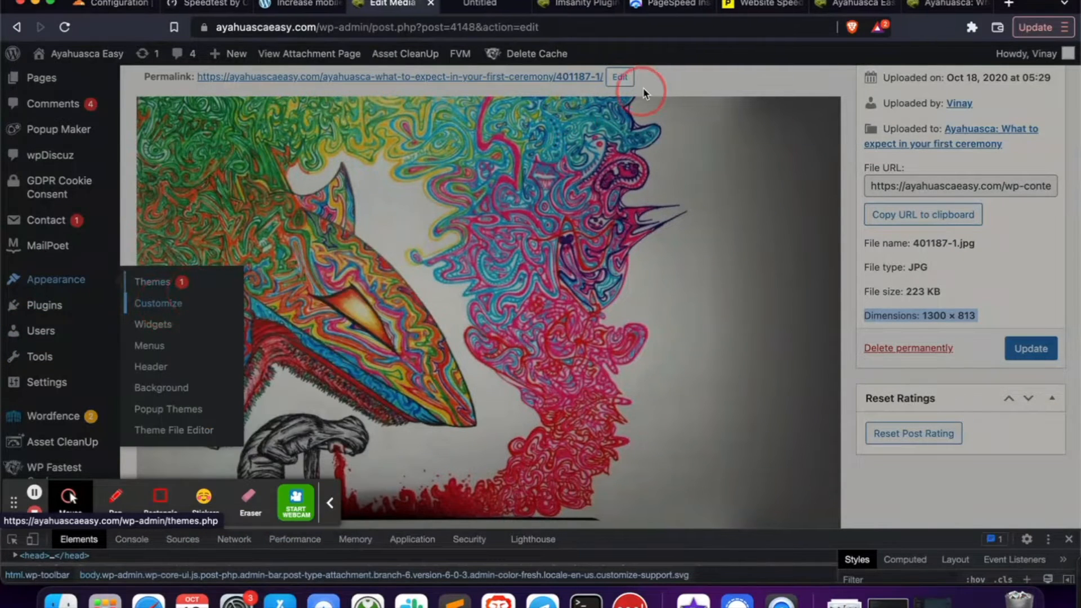
click(492, 6)
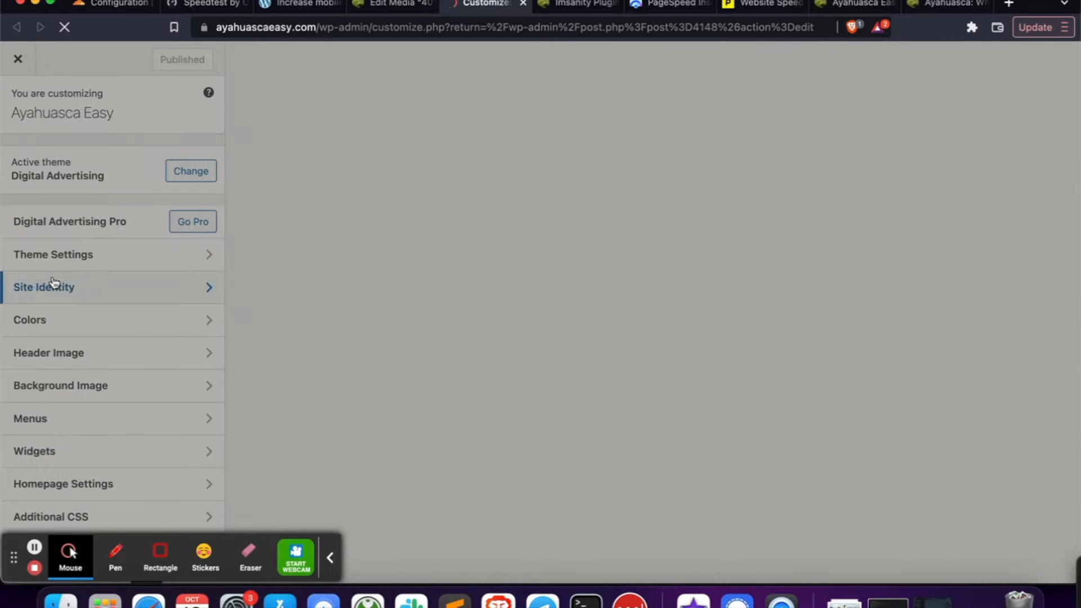
Disable the featured image in the theme's Post Settings and check the post list in the preview
click(115, 250)
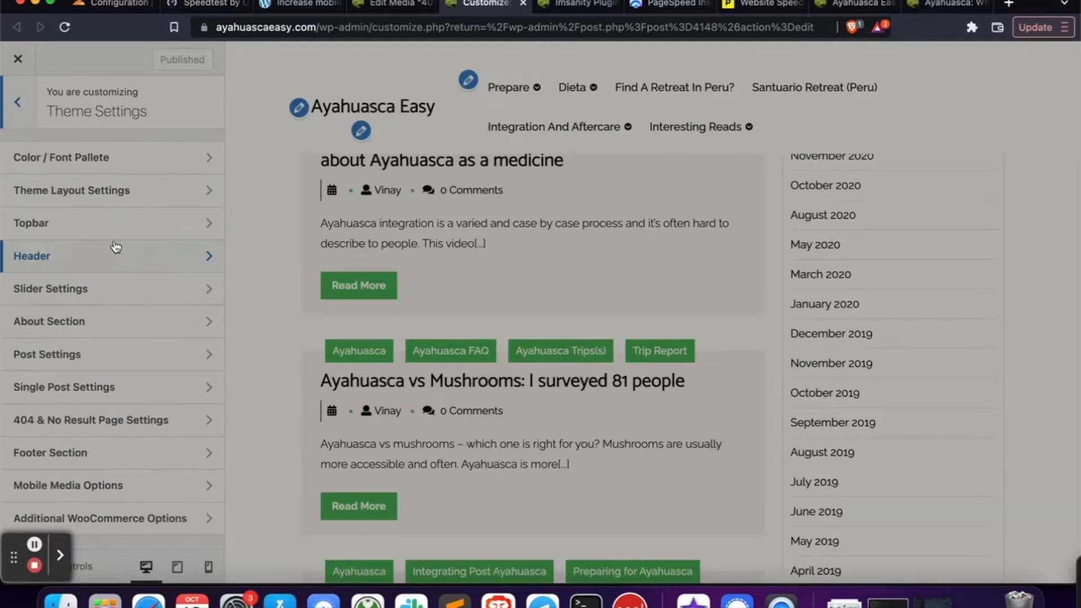
click(99, 360)
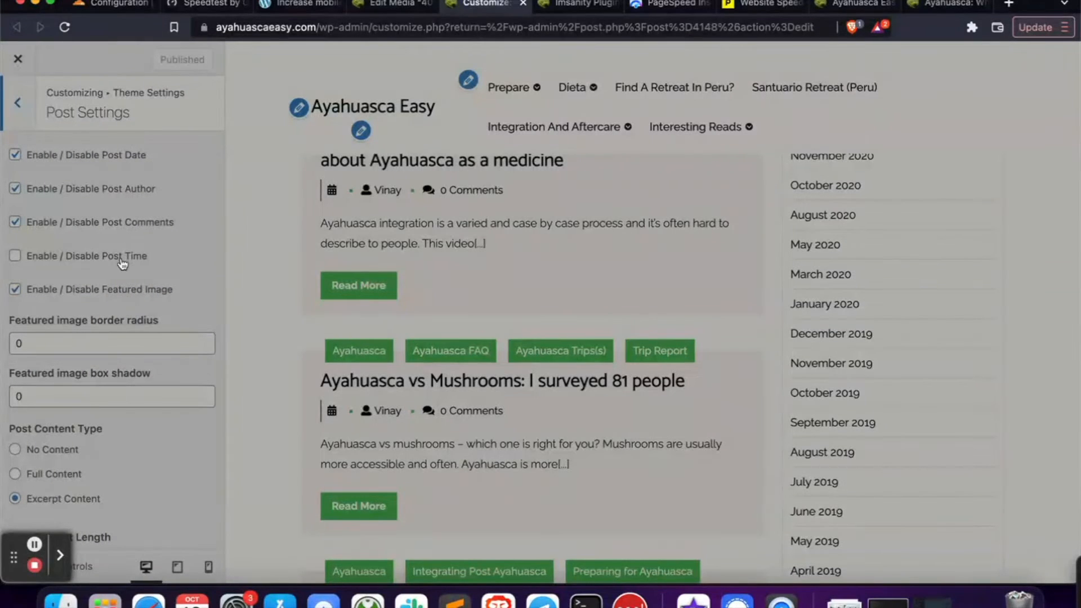
click(15, 290)
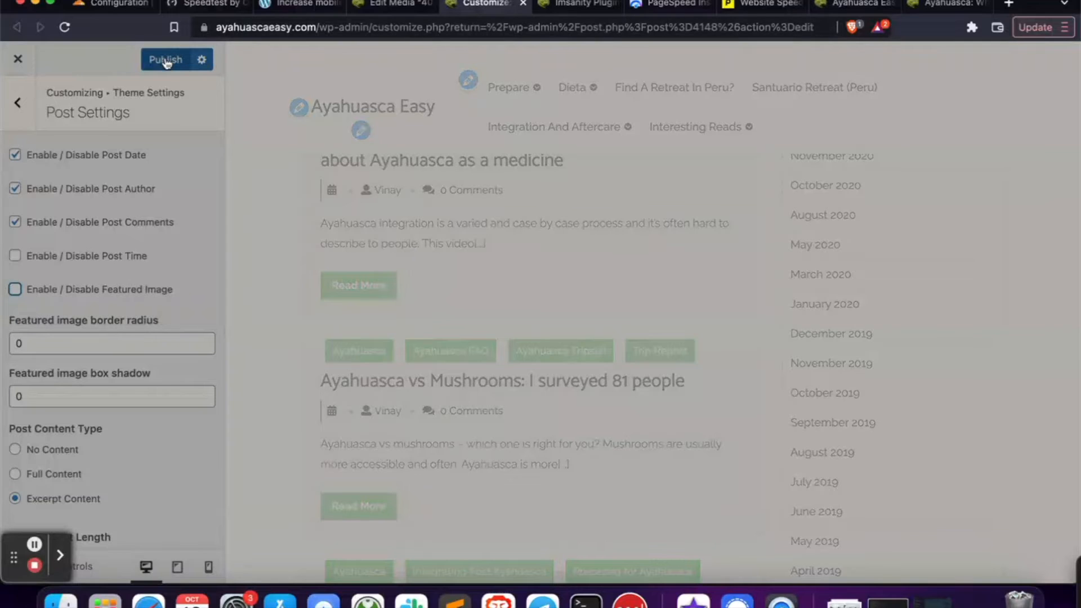
scroll(324, 295, down, 20)
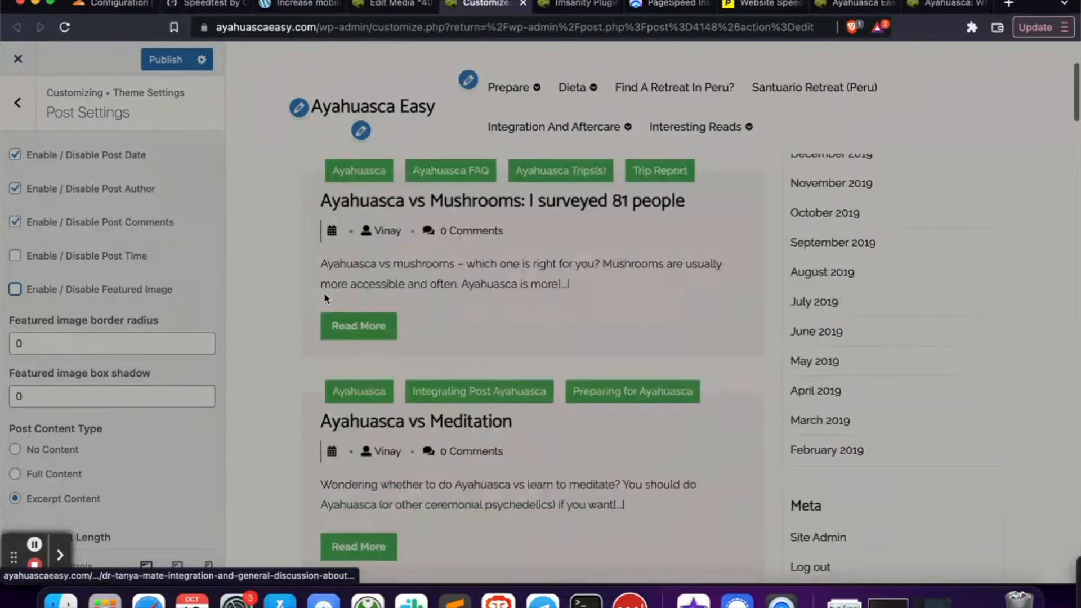
scroll(326, 299, down, 15)
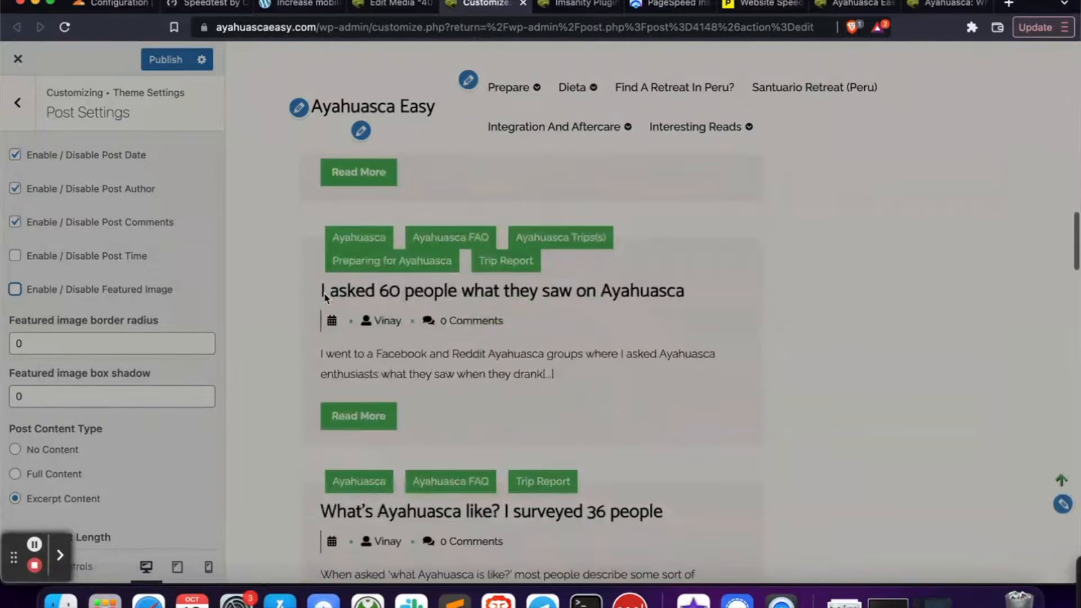
scroll(325, 293, down, 15)
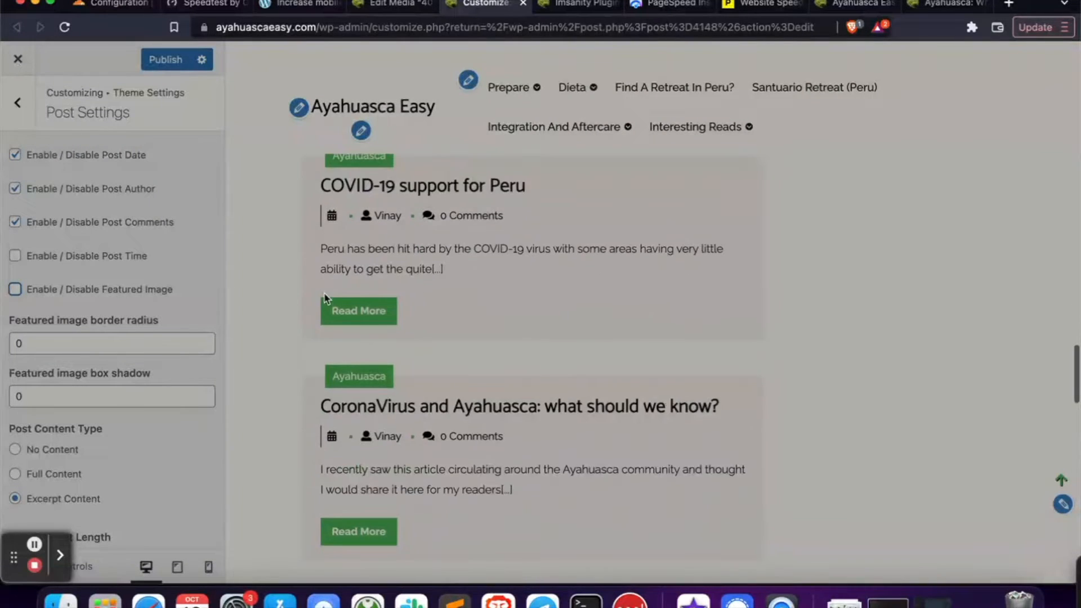
scroll(324, 294, down, 10)
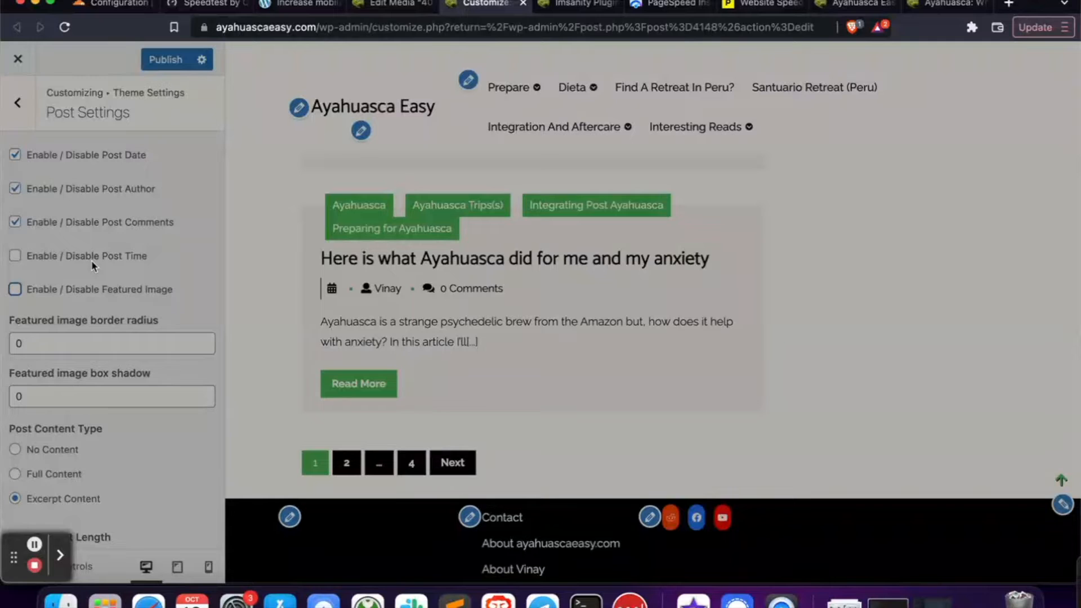
Examine the remaining Post Settings options for any control over featured image size
scroll(92, 265, down, 5)
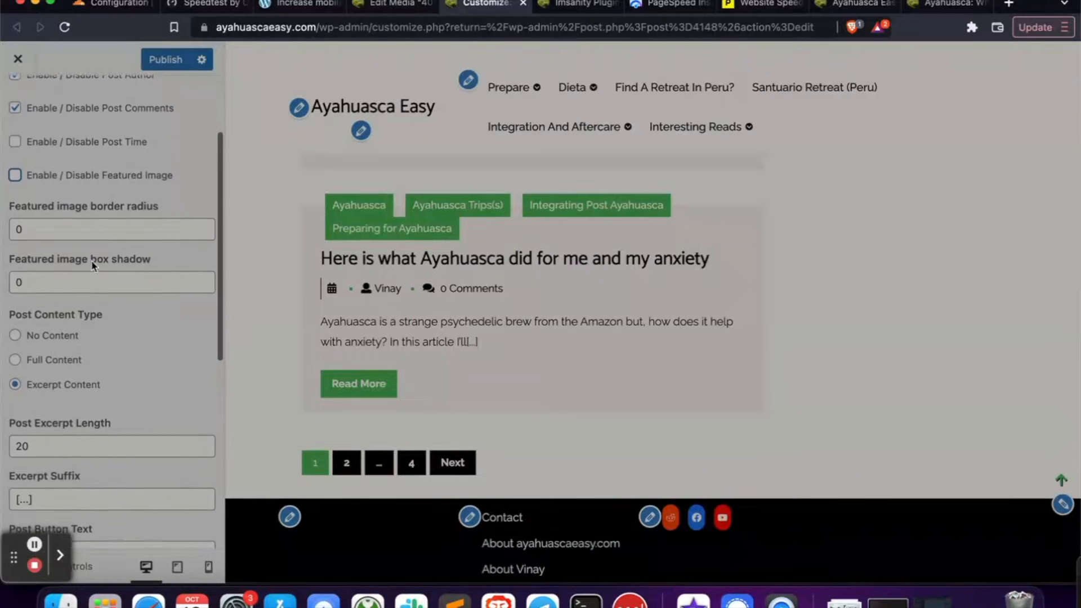
scroll(94, 266, down, 10)
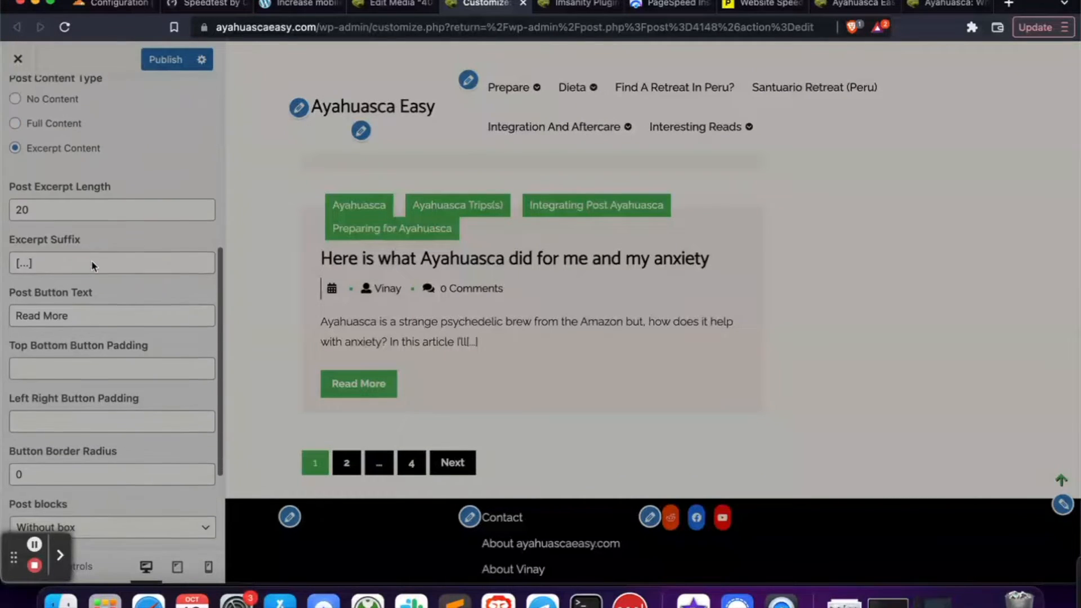
scroll(93, 266, down, 5)
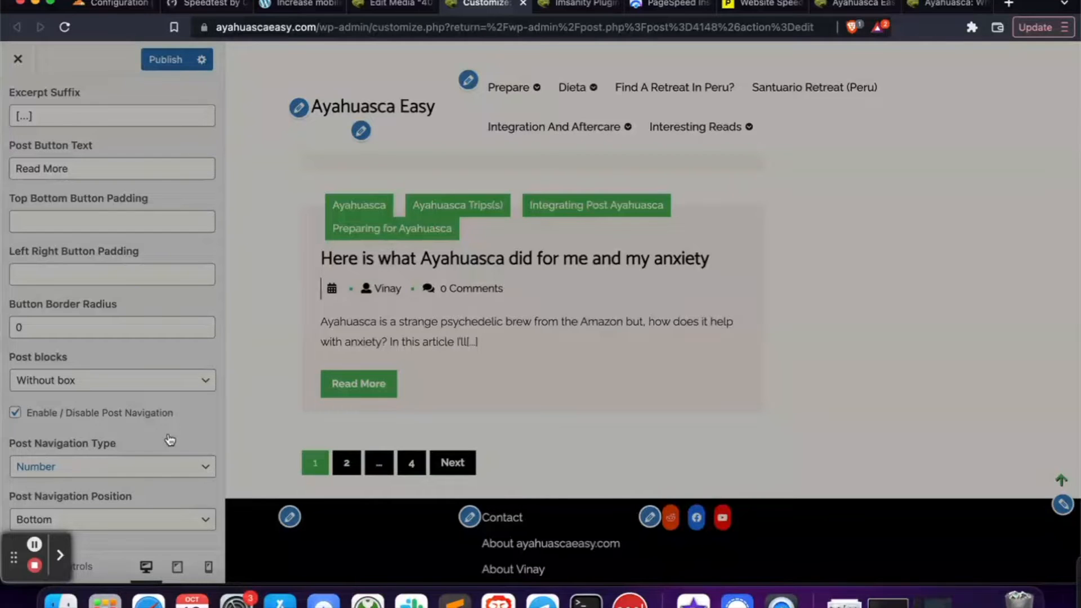
scroll(169, 440, up, 15)
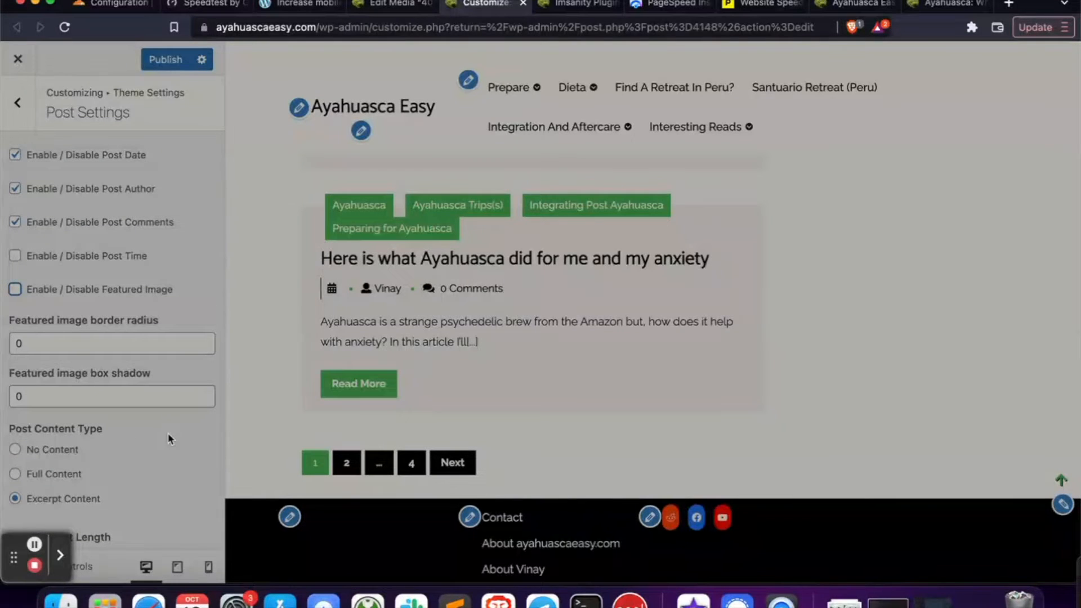
scroll(169, 440, down, 3)
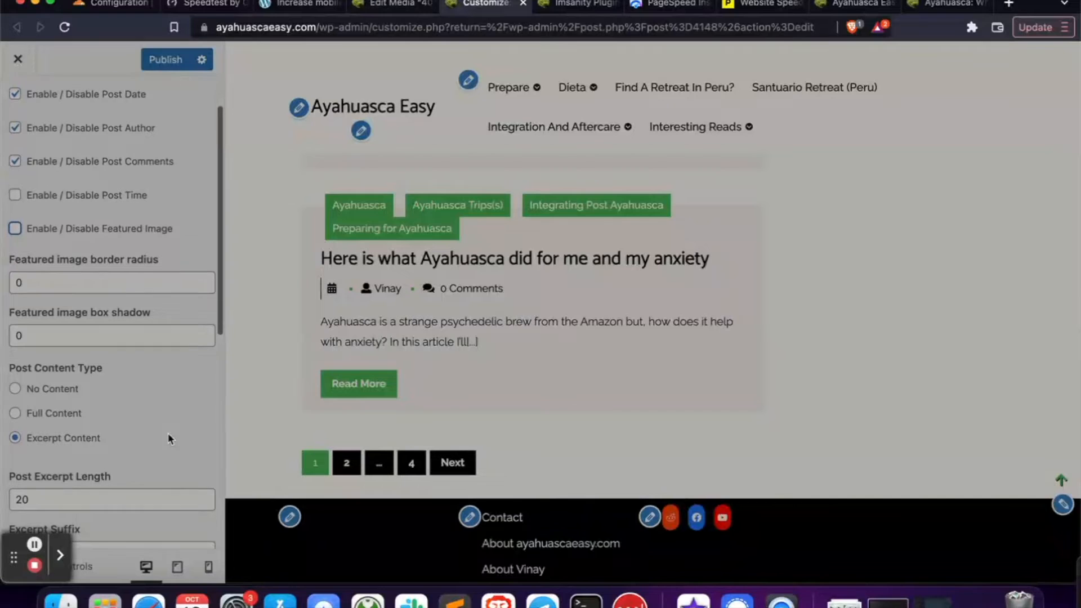
scroll(169, 440, down, 10)
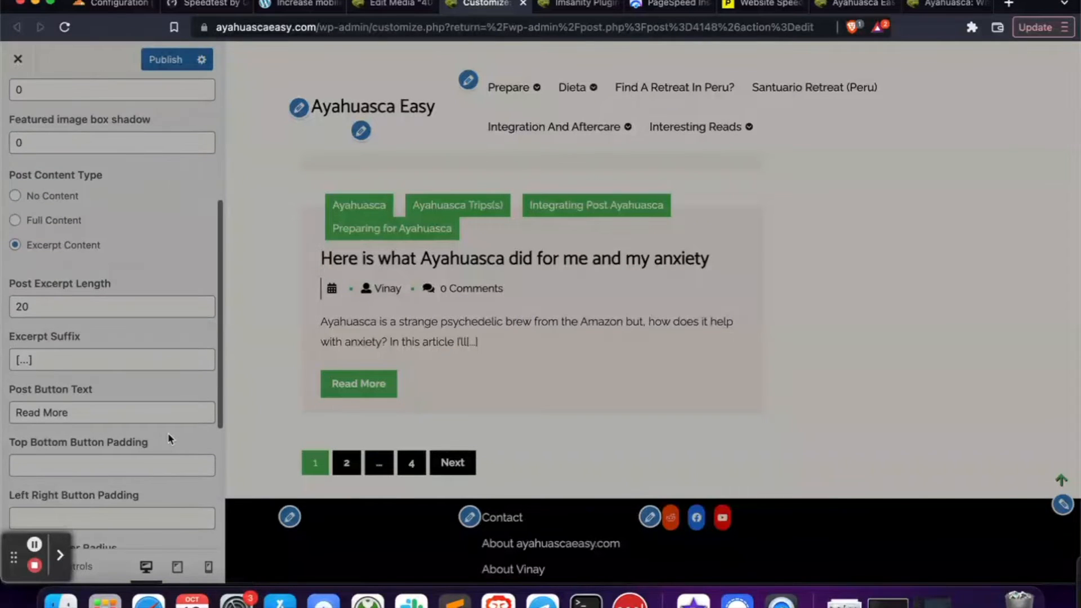
scroll(169, 439, down, 13)
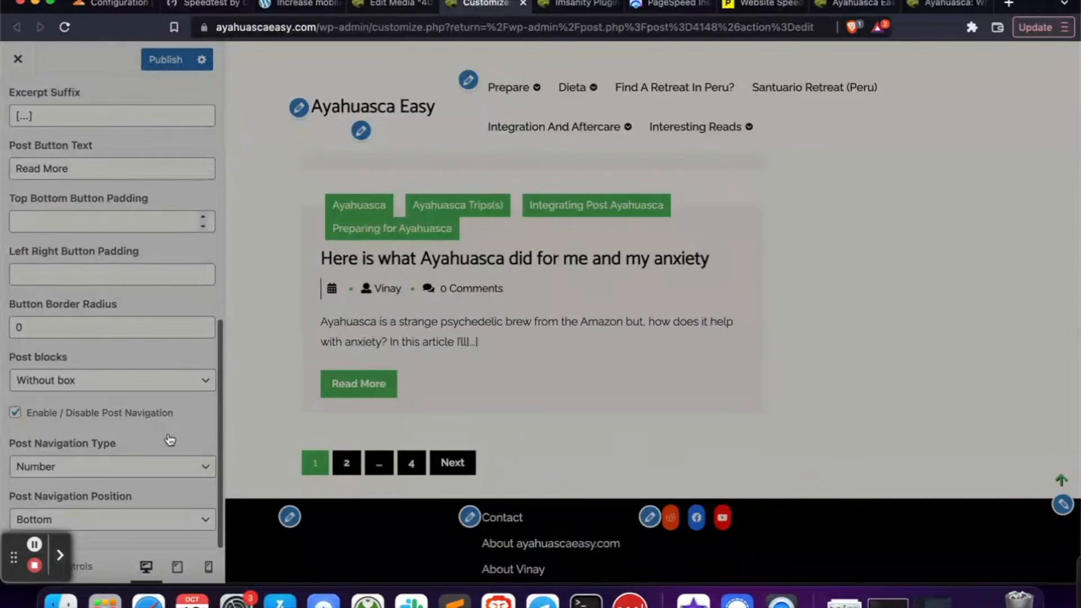
Open the "Here is what Ayahuasca did for me and my anxiety" post in the preview and check its featured image
click(418, 271)
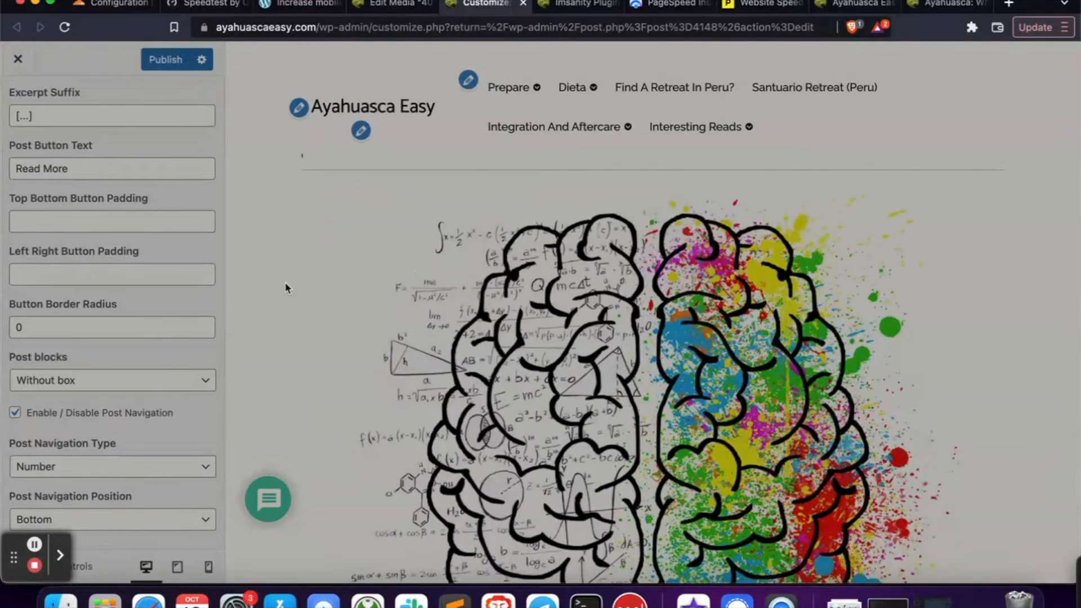
scroll(285, 288, down, 15)
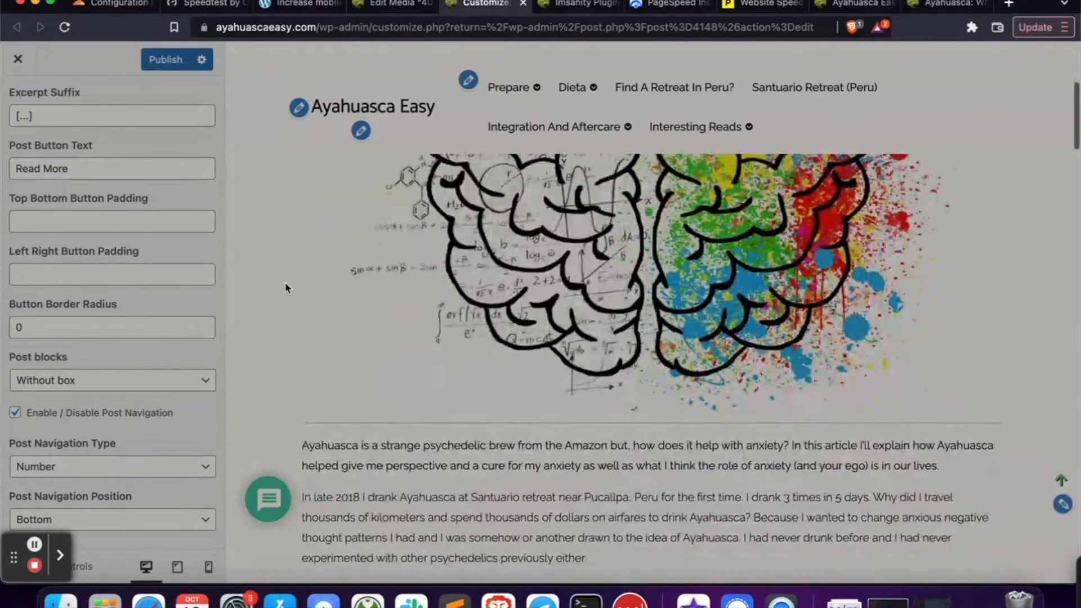
scroll(119, 228, up, 10)
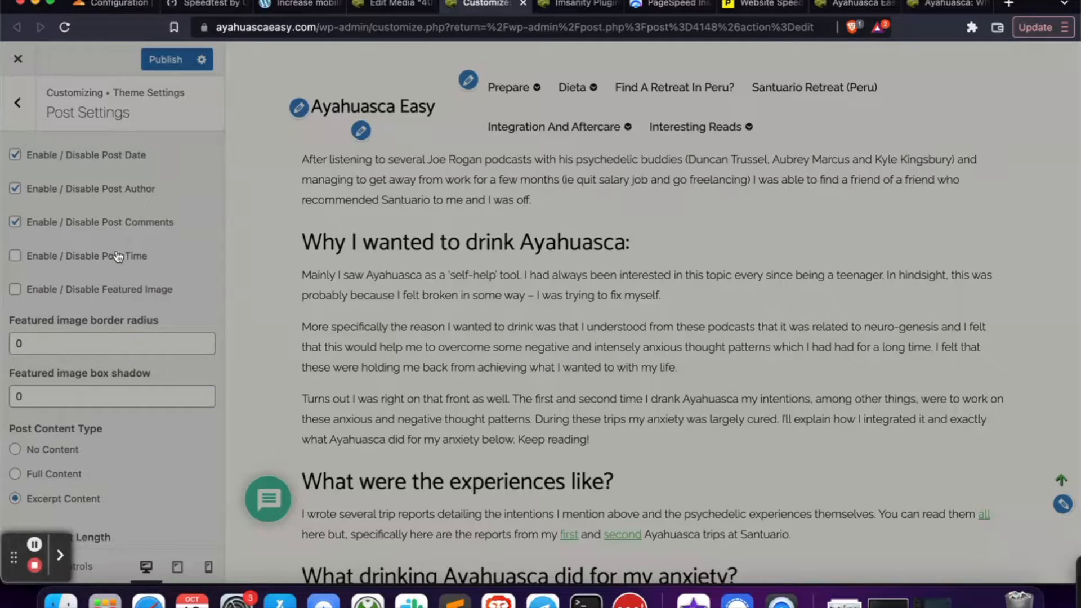
Recheck the Post Settings options and publish the disabled featured image setting
scroll(120, 297, down, 5)
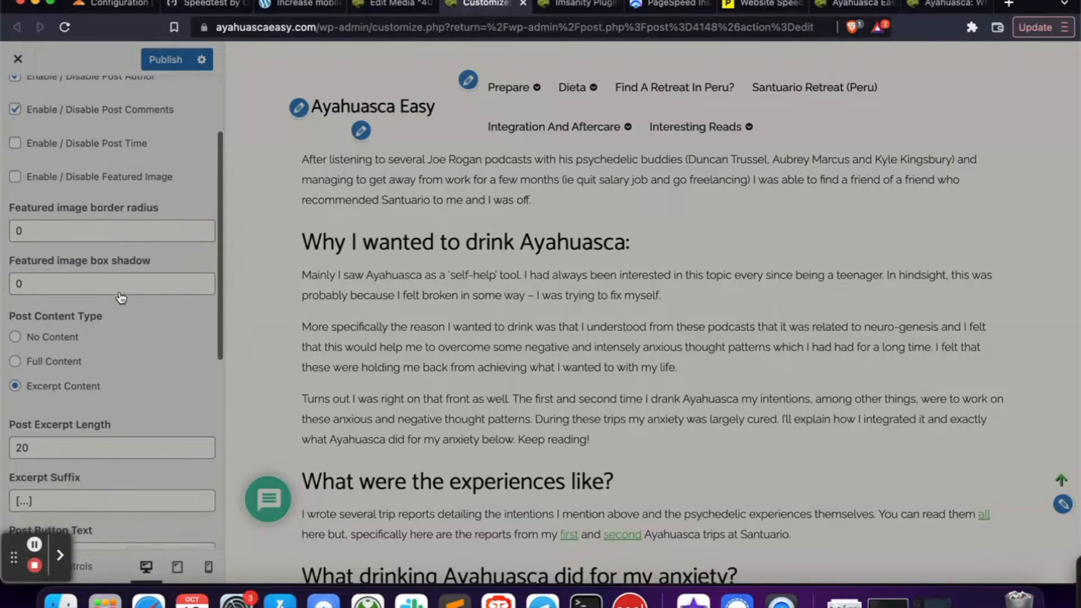
scroll(119, 291, down, 11)
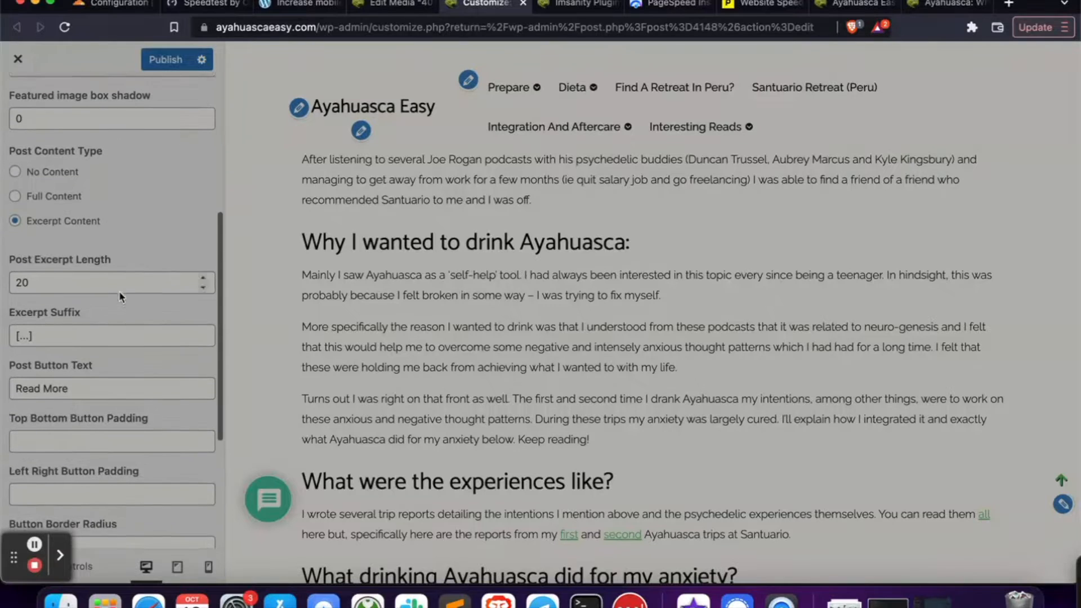
click(178, 61)
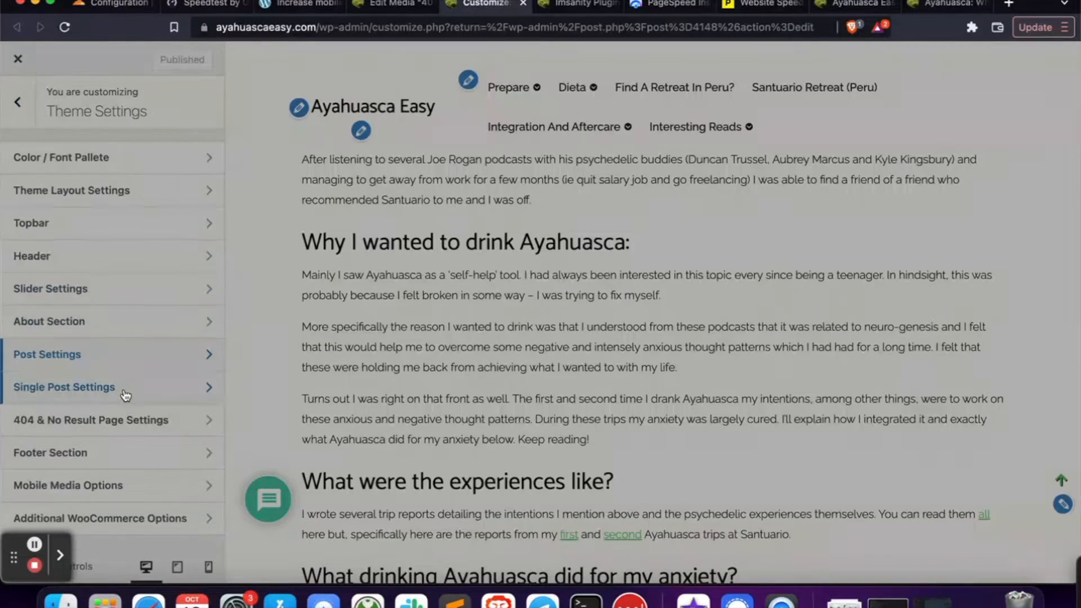
Disable the feature image in Single Post Settings and check the anxiety post in the preview
click(125, 388)
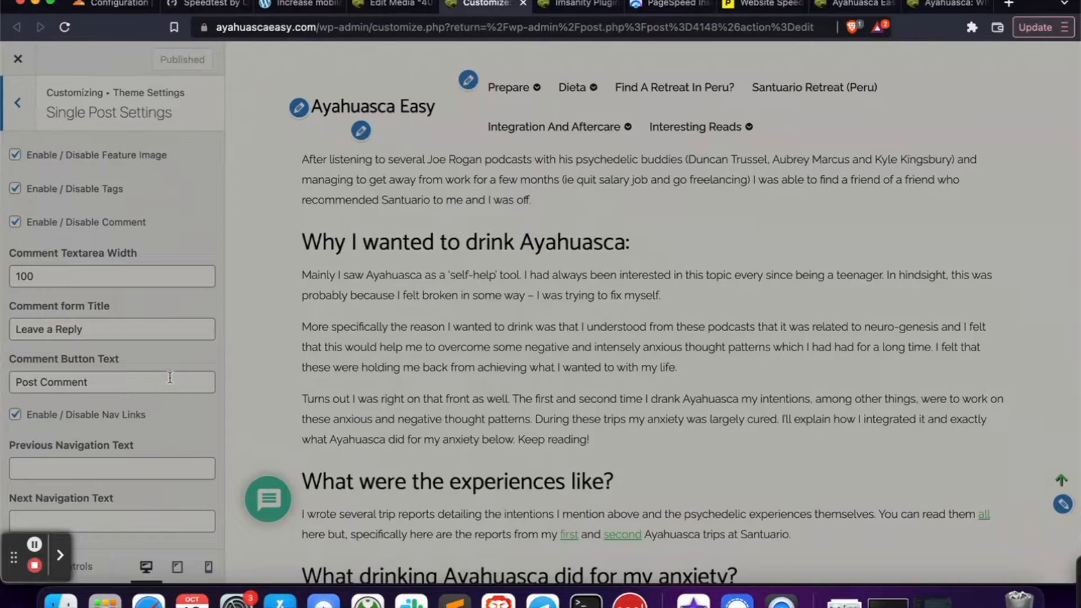
click(119, 164)
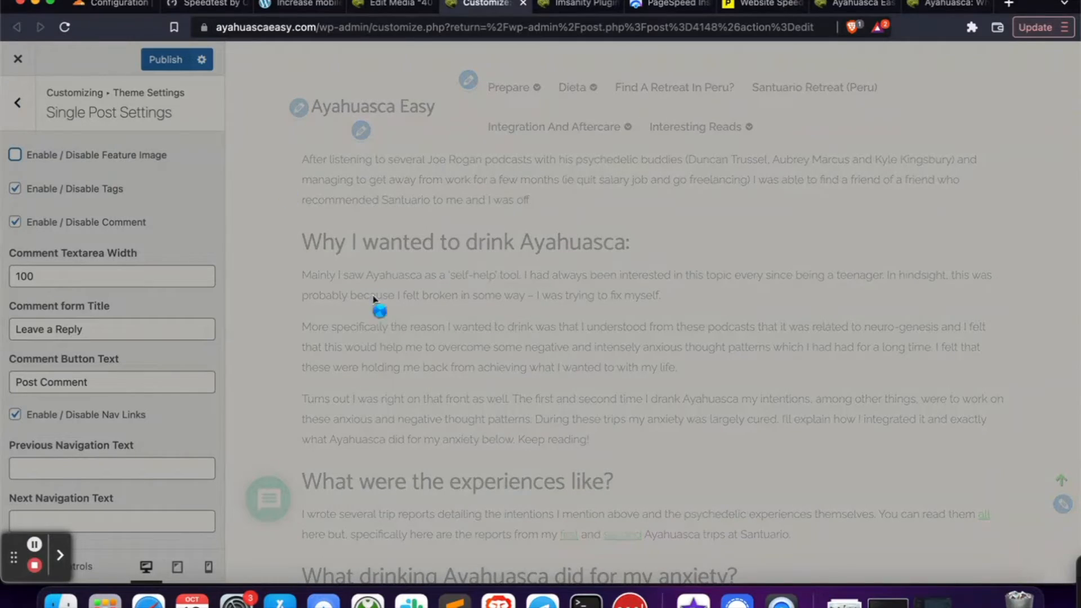
scroll(388, 310, down, 10)
scroll(385, 306, up, 10)
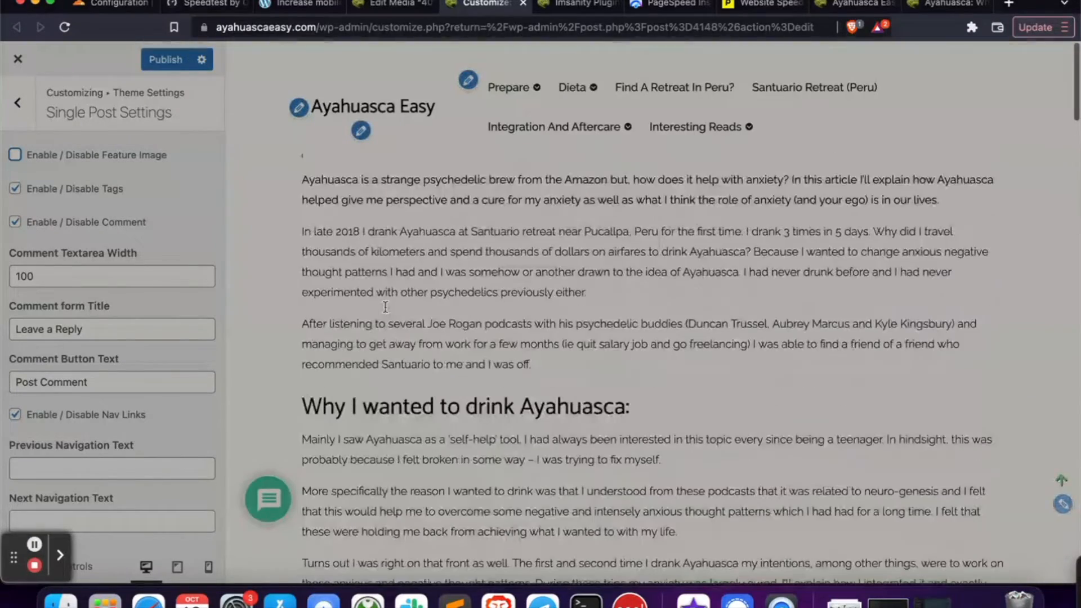
scroll(413, 264, down, 3)
scroll(428, 248, up, 3)
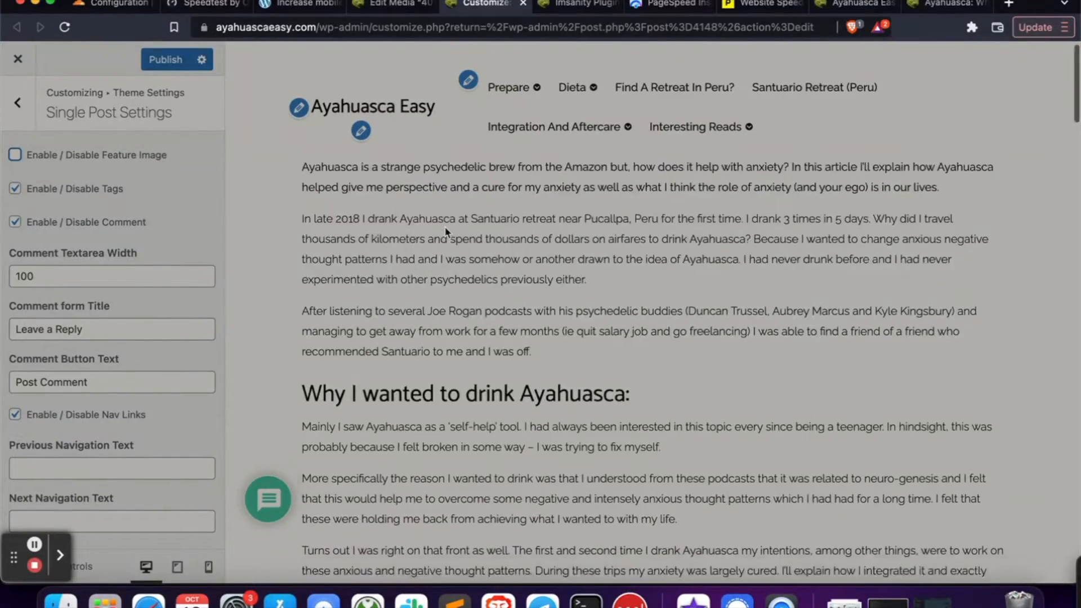
scroll(445, 227, down, 10)
scroll(445, 227, up, 10)
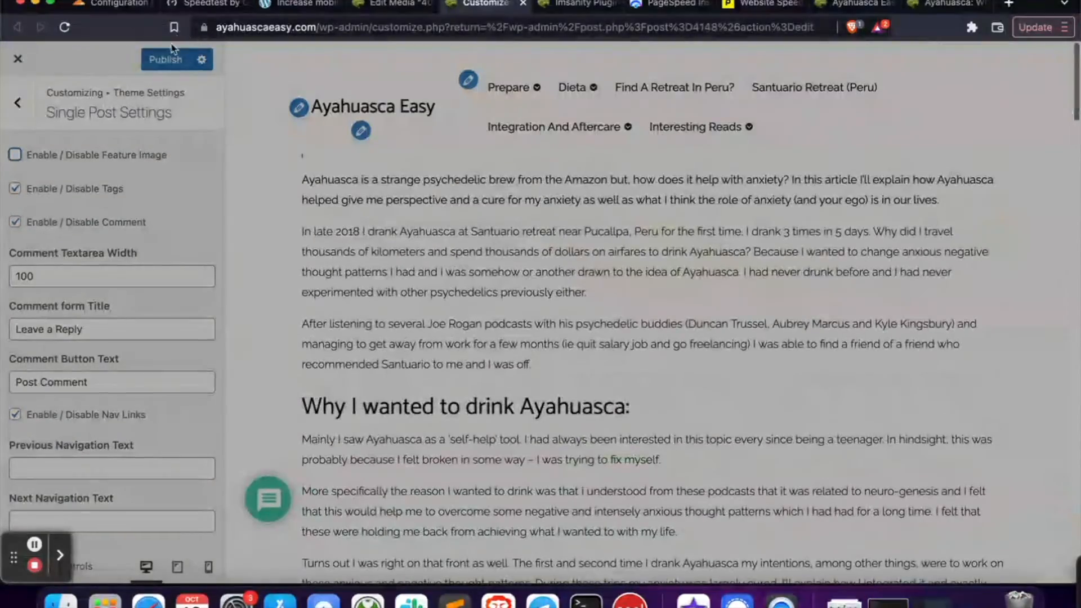
Review the site and sidebar layout options in Theme Layout Settings
click(17, 102)
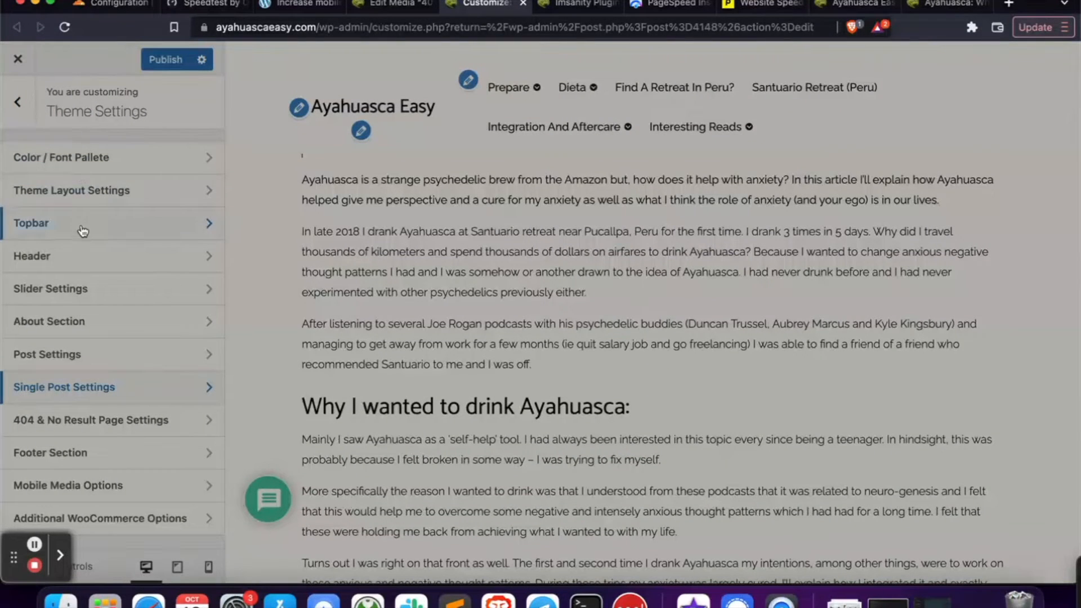
click(102, 190)
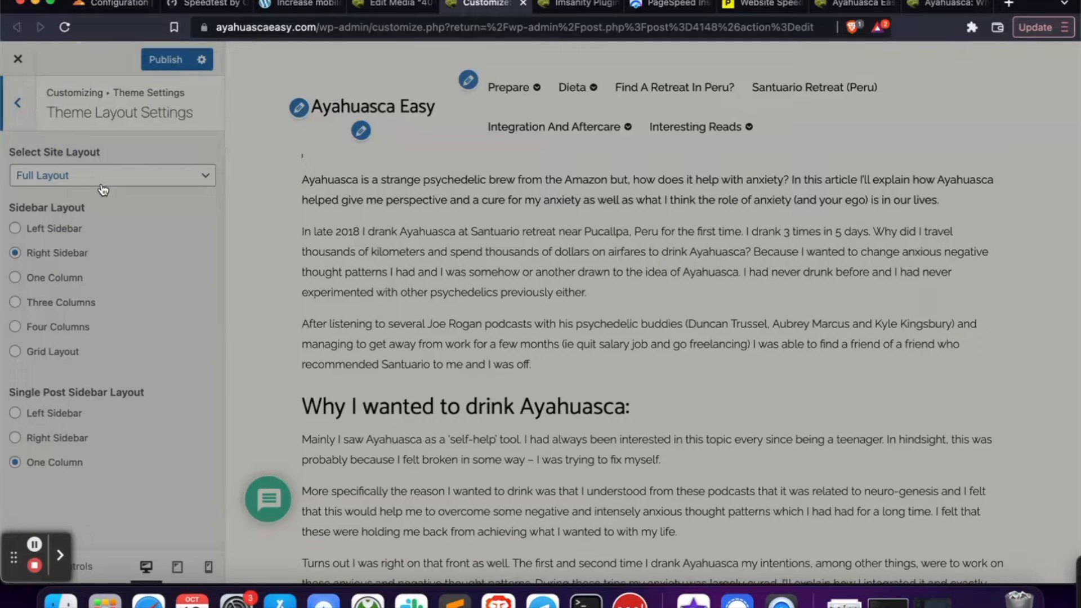
click(21, 105)
Enable the featured image in Post Settings again and publish the theme changes after checking the post list preview
click(129, 353)
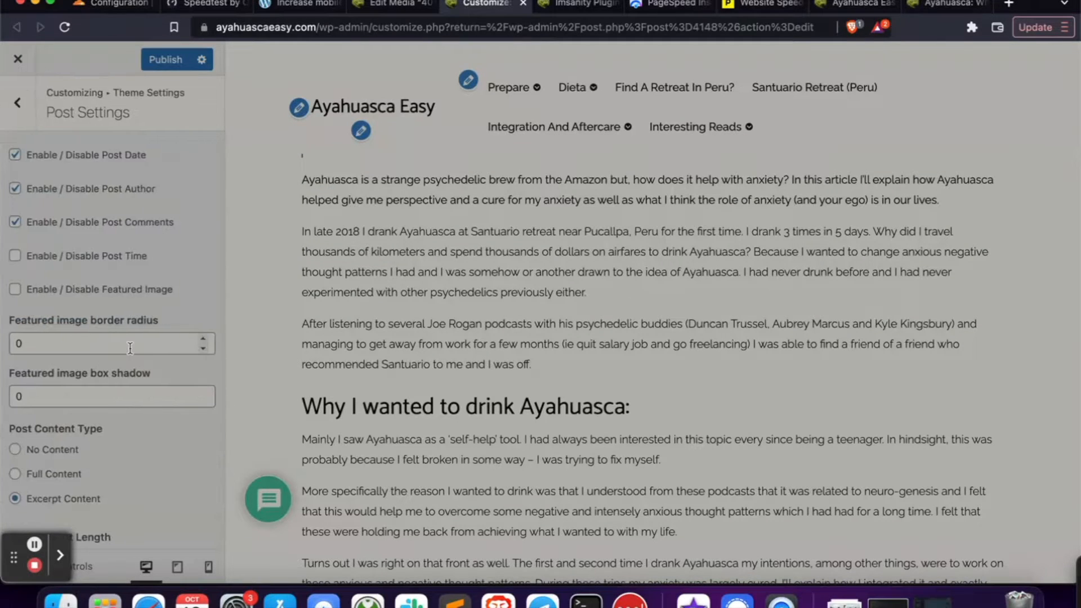
click(93, 291)
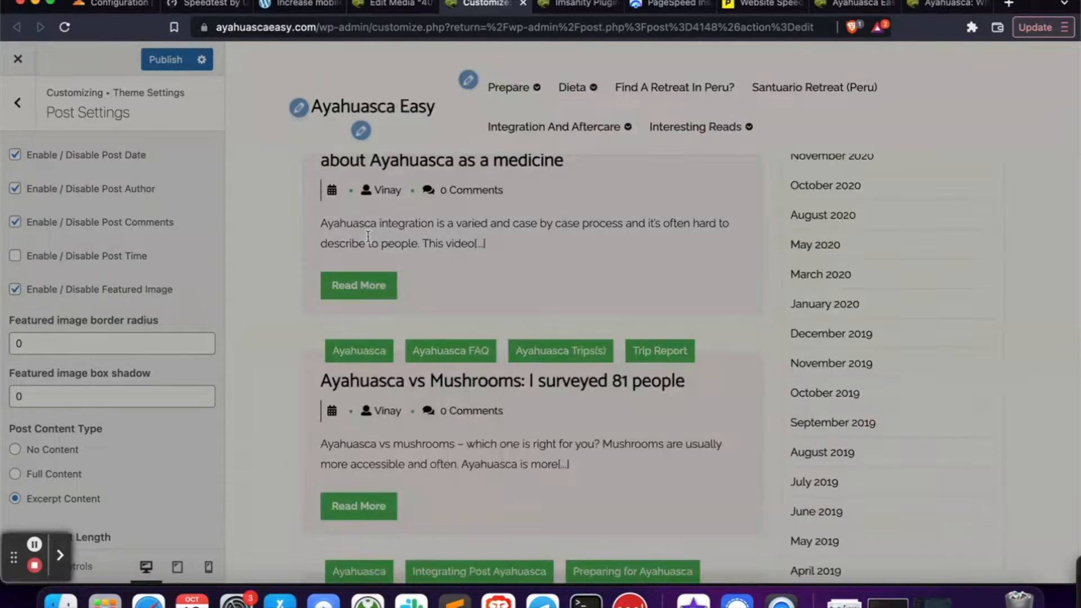
scroll(368, 236, down, 15)
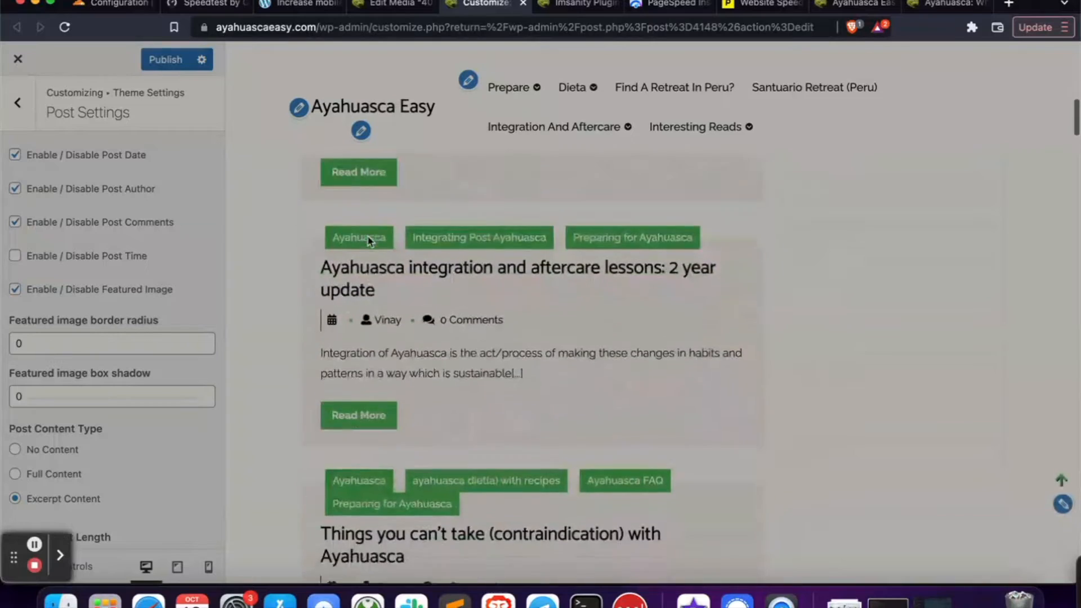
scroll(368, 242, down, 12)
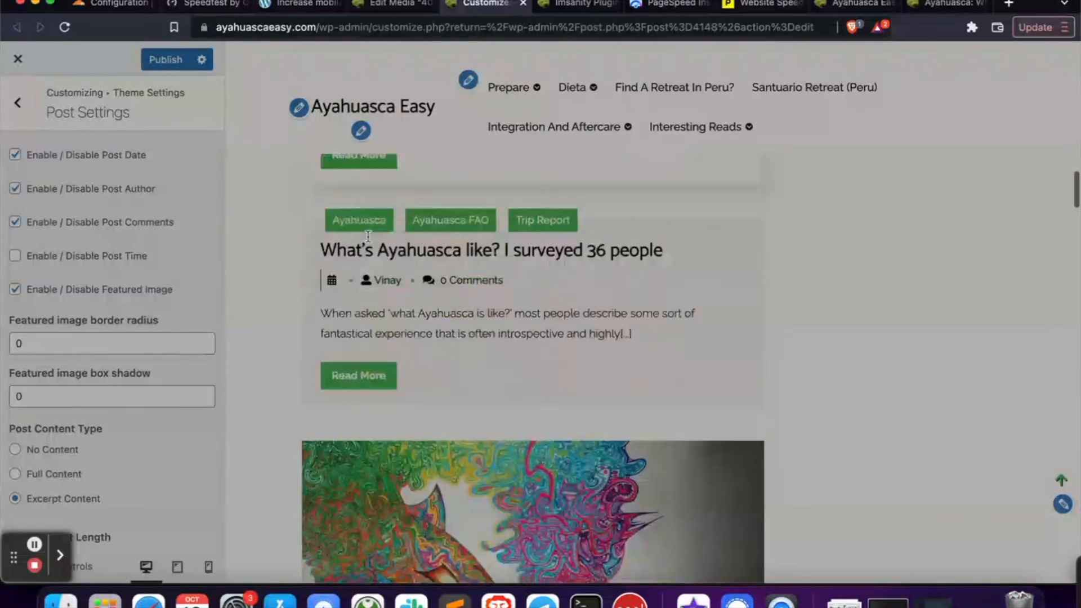
scroll(476, 445, down, 3)
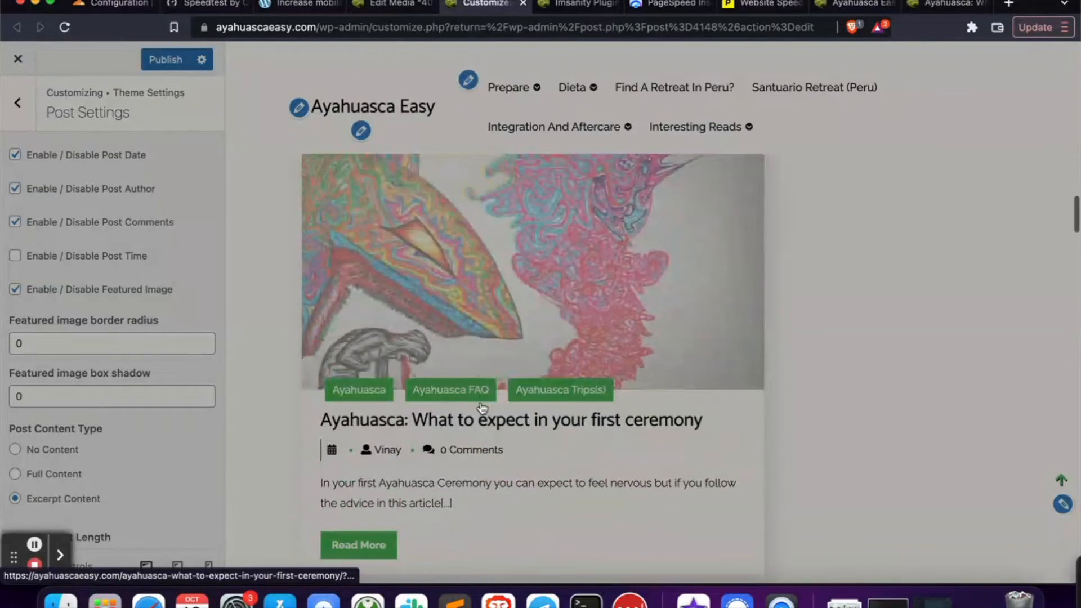
click(163, 57)
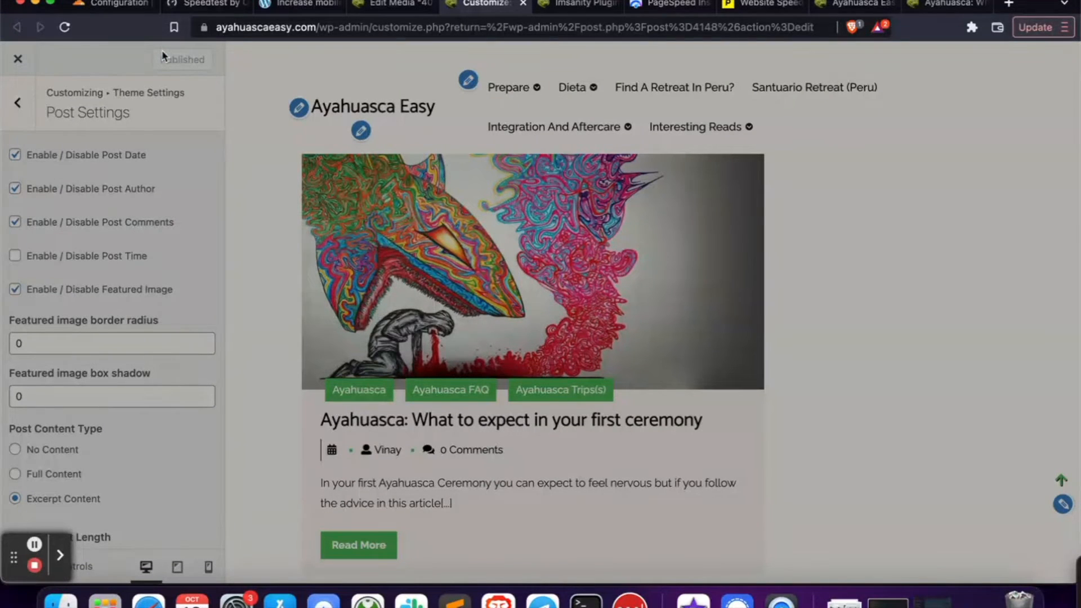
Set Imsanity's maximum width for images uploaded within a page or post to 900 pixels and save the settings
click(587, 4)
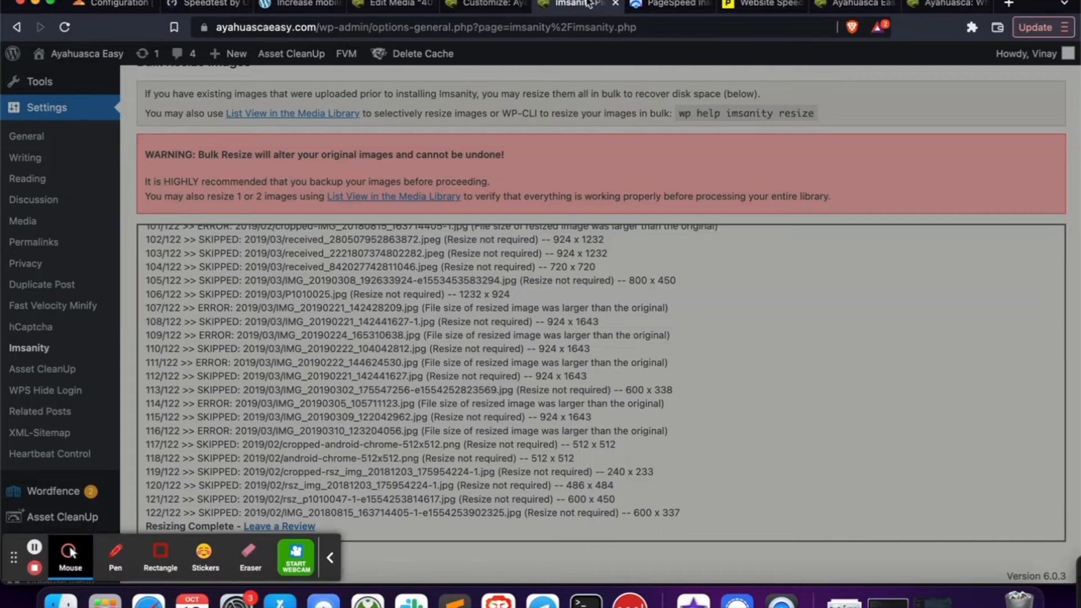
scroll(452, 153, up, 13)
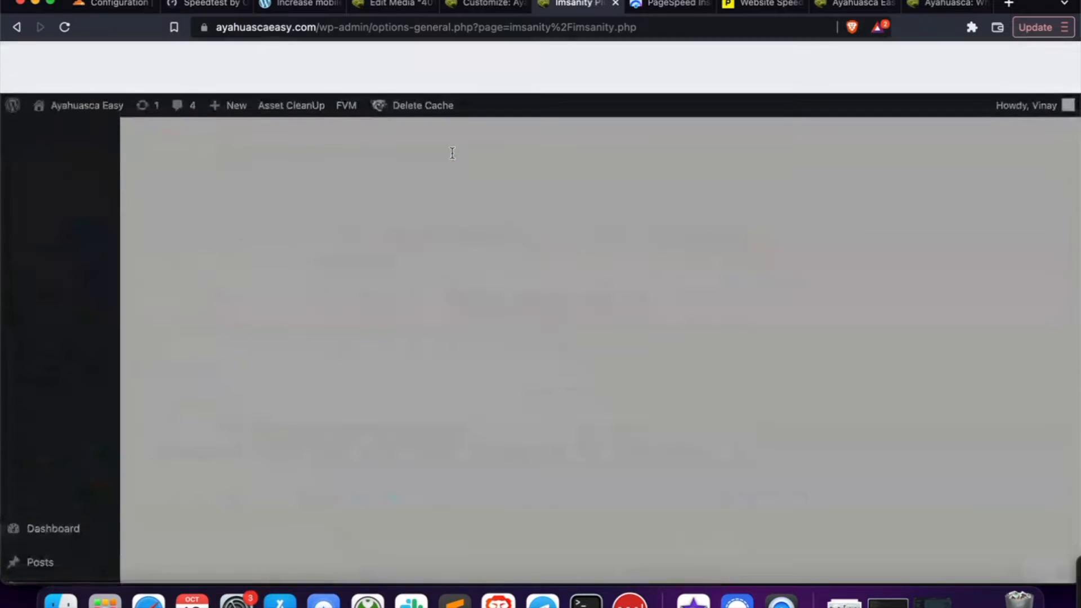
scroll(453, 158, down, 4)
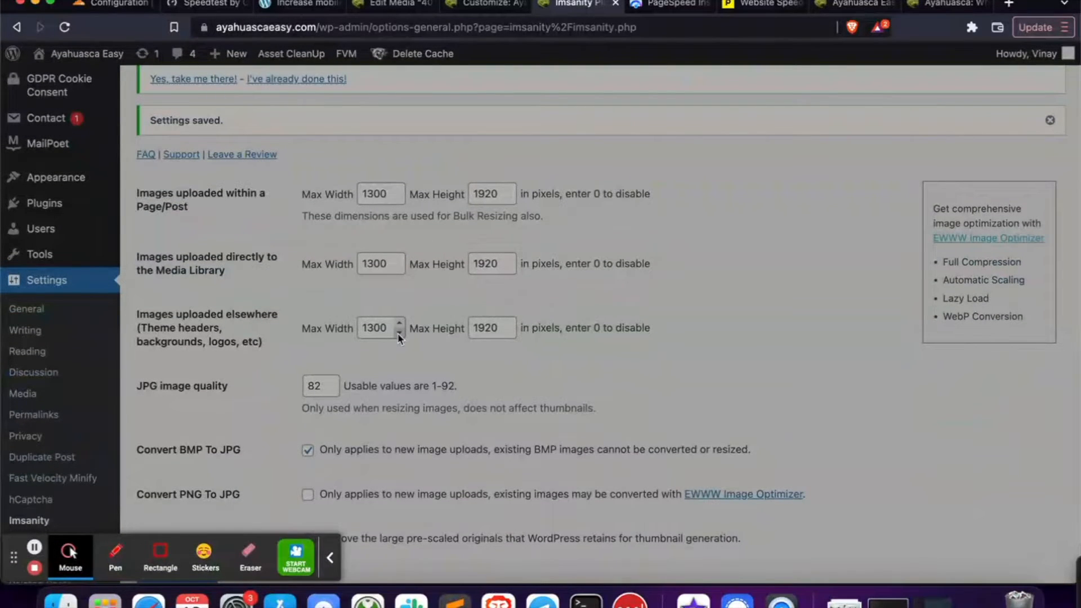
click(399, 190)
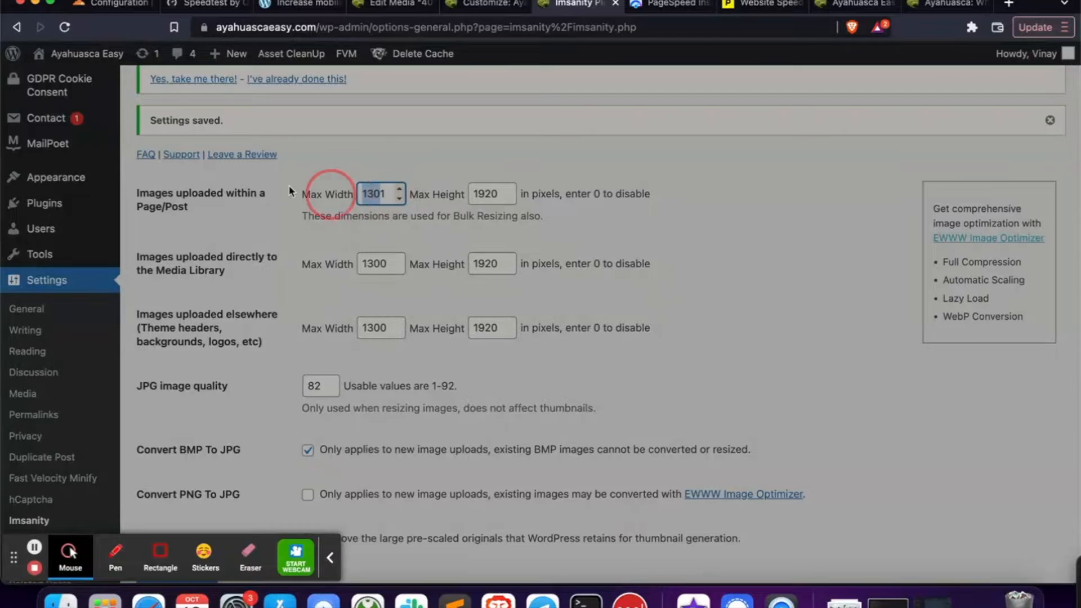
text(1)
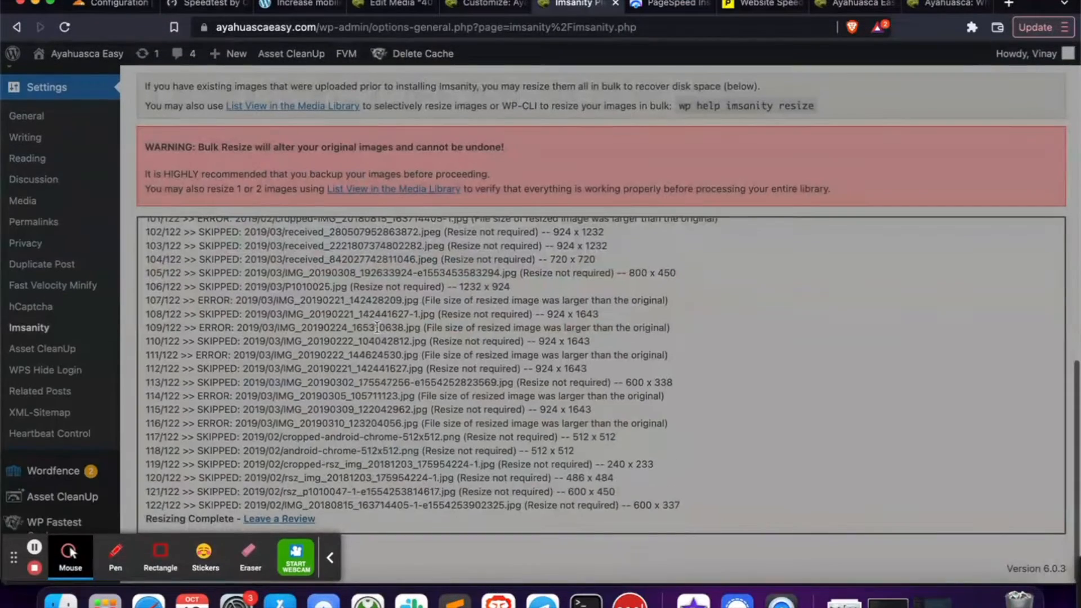
scroll(377, 333, up, 10)
click(198, 393)
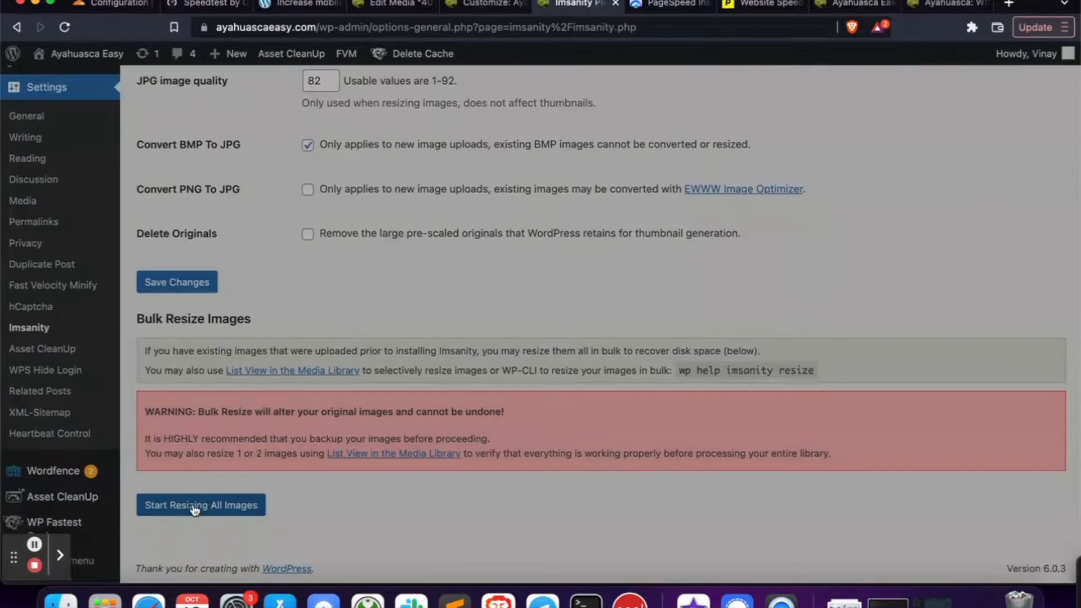
Bulk resize all existing images with Imsanity and follow the log to the end
click(193, 506)
click(680, 141)
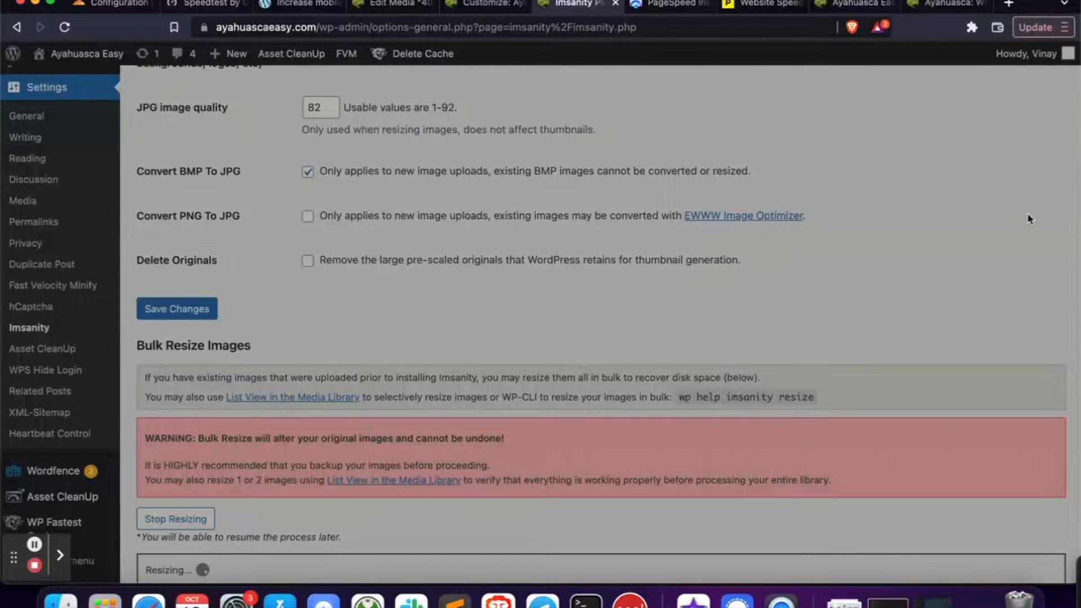
scroll(1027, 218, down, 6)
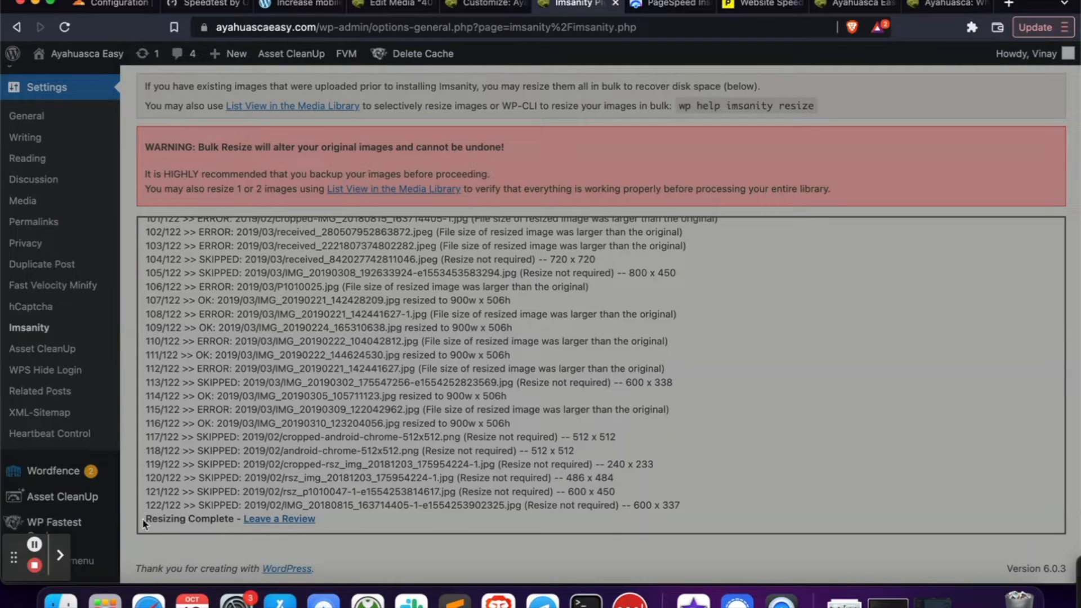
Clear all of the WordPress site's cache and purge everything from the Cloudflare cache
mouse_move(424, 53)
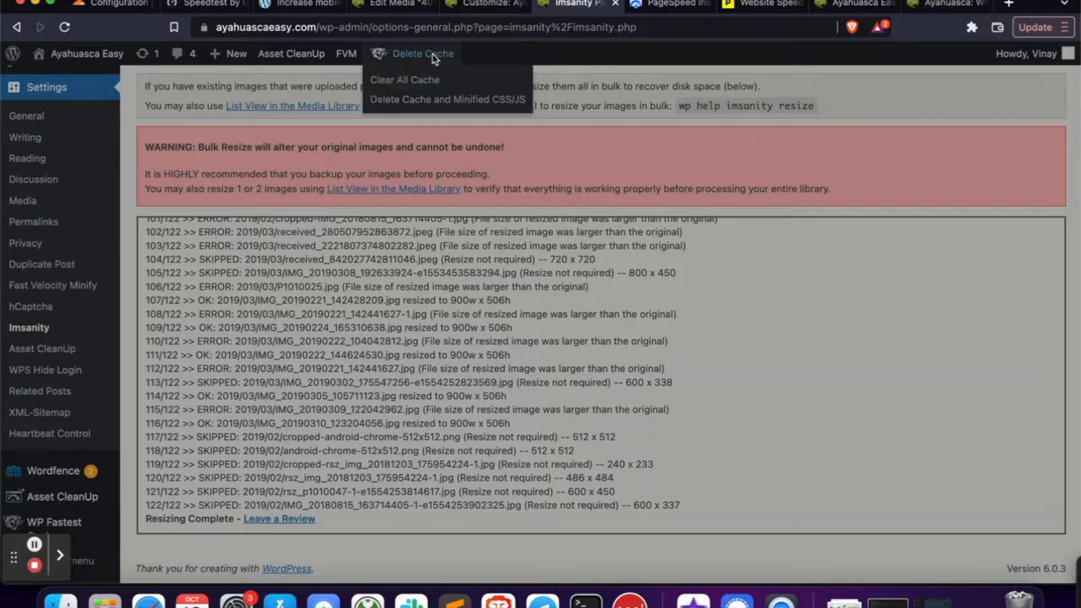
click(428, 81)
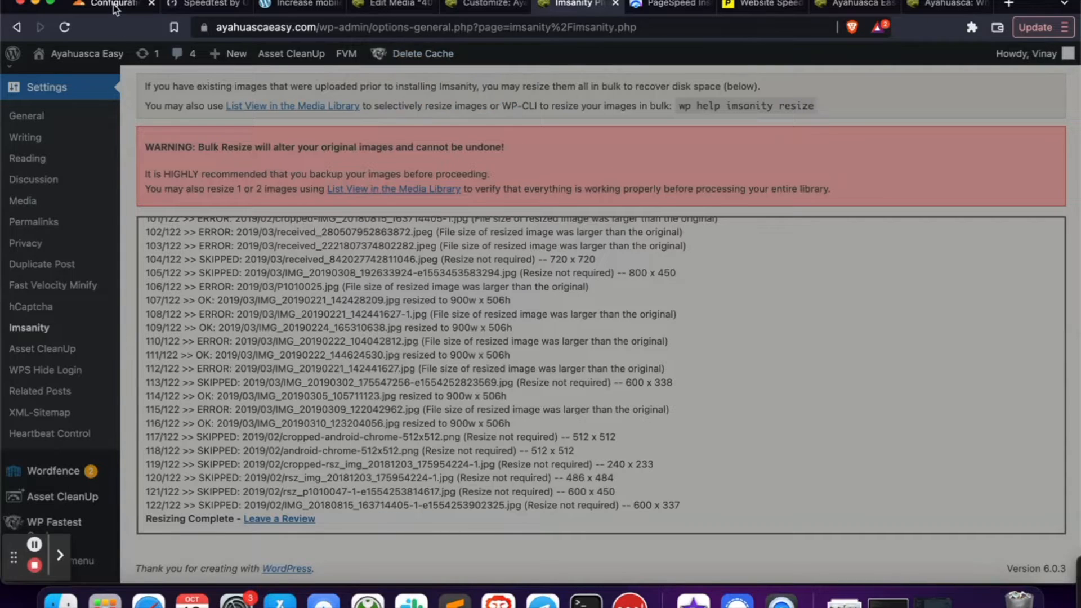
click(115, 7)
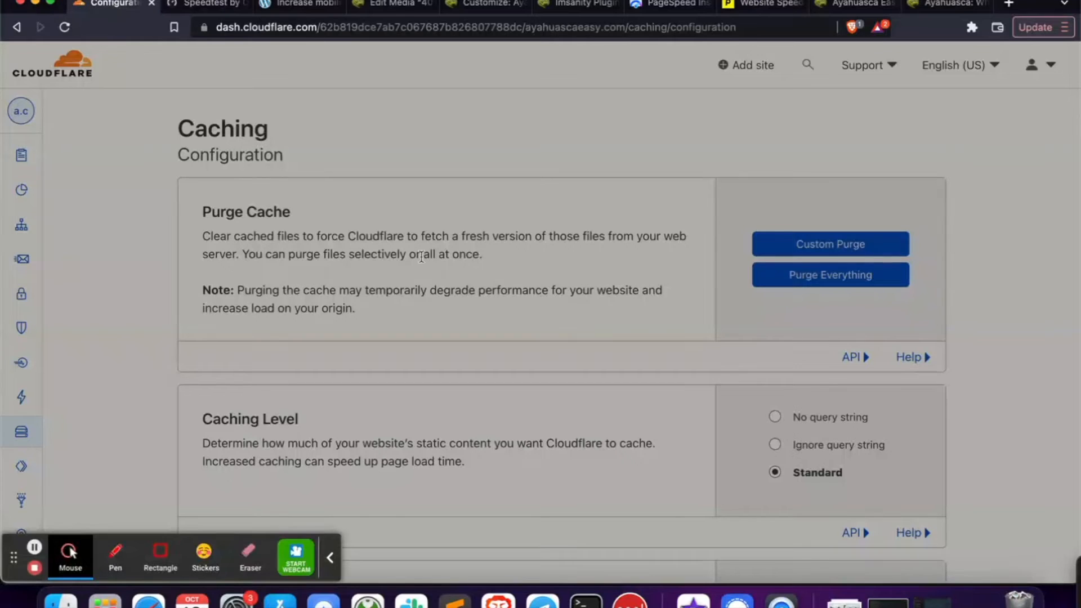
click(874, 271)
click(683, 362)
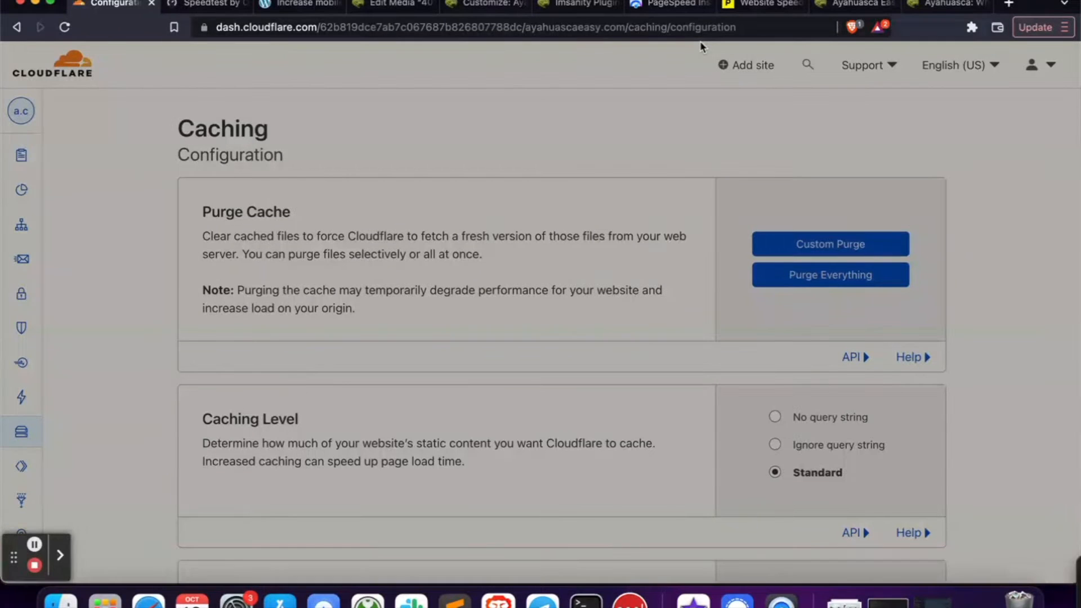
Reload the first ceremony post, inspect the homepage's featured image, and check the image's file size and dimensions in its media details
click(68, 30)
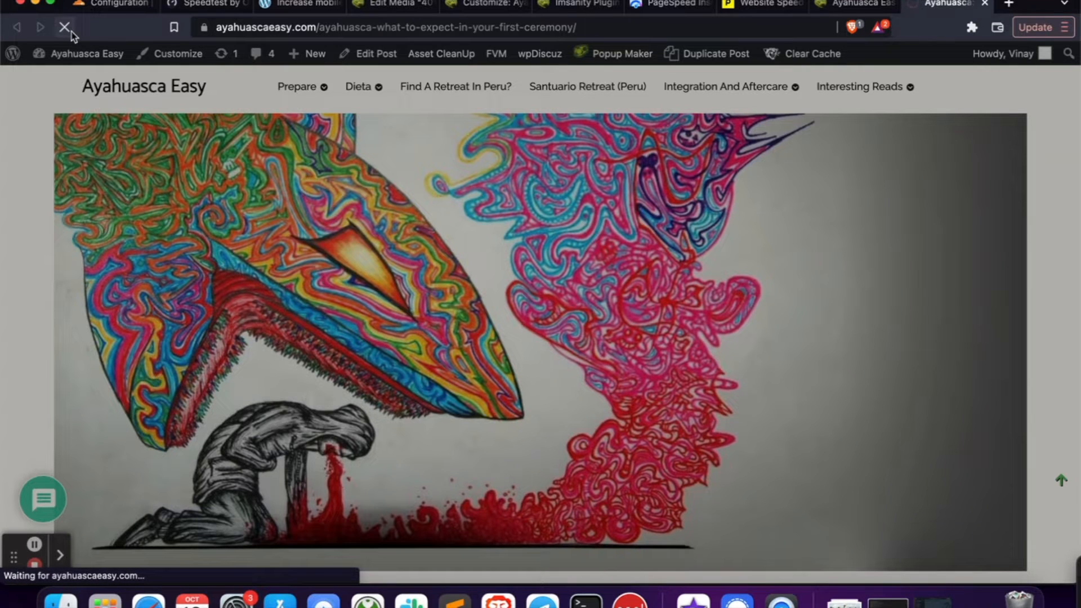
key(super+alt+i)
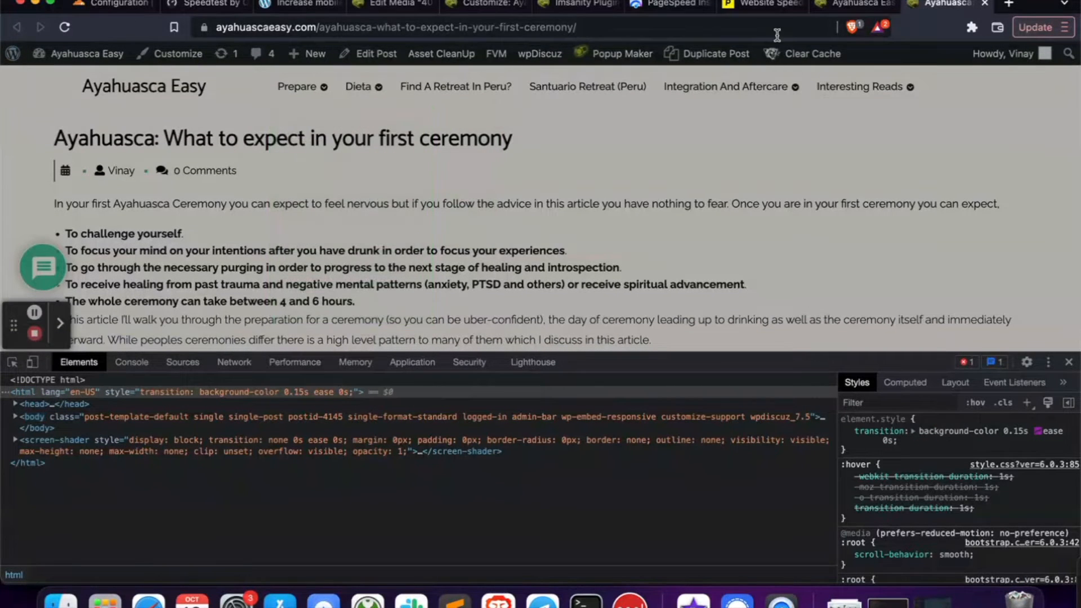
click(187, 89)
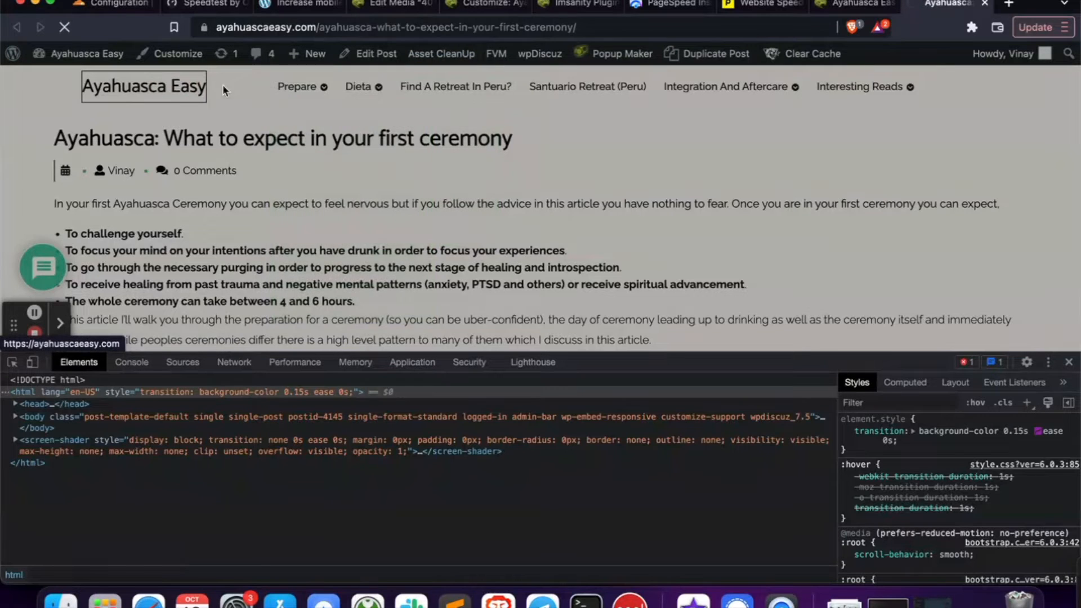
drag(900, 368, 901, 545)
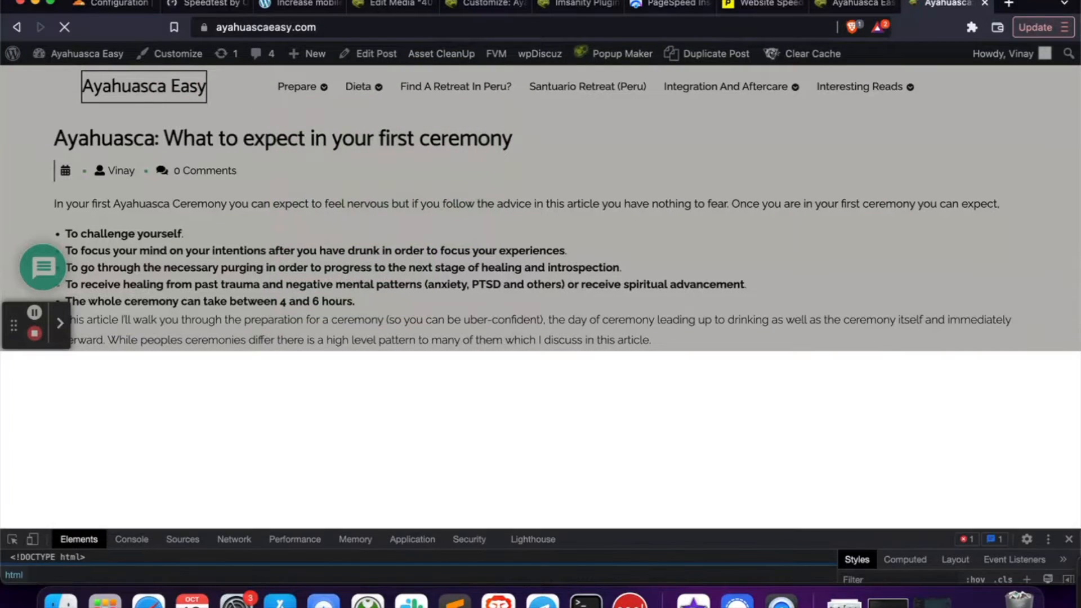
scroll(506, 310, down, 10)
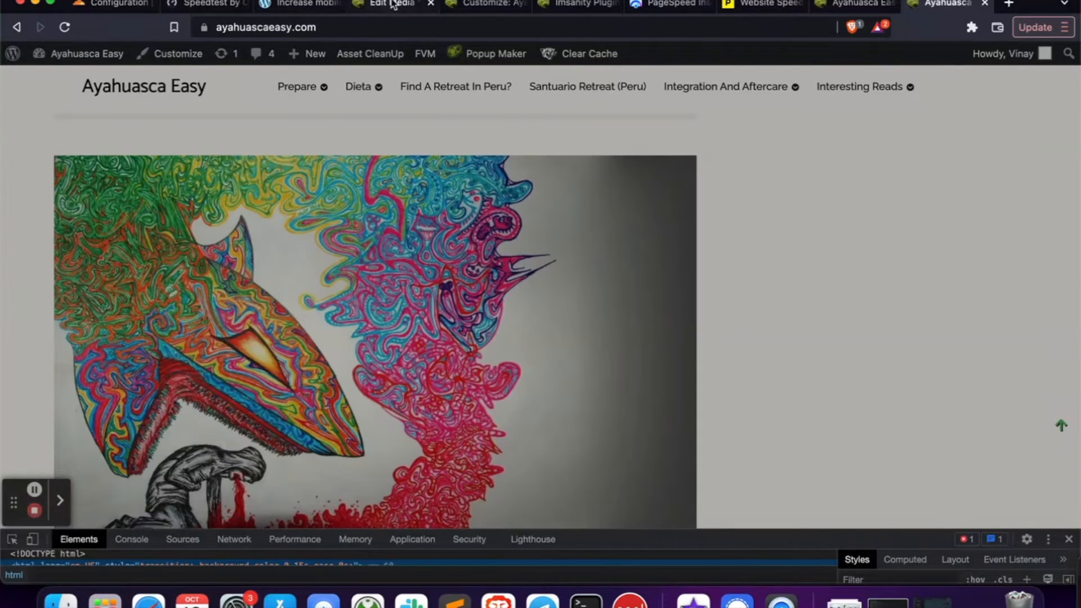
click(392, 4)
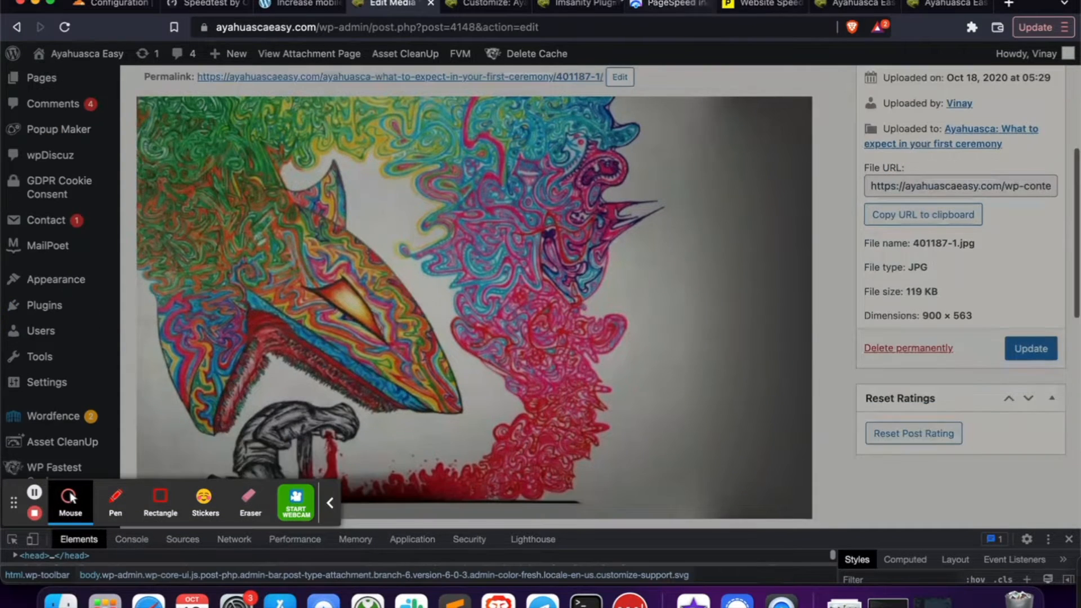
Review the earlier Pingdom results for the homepage, including page size and the image content size
click(759, 5)
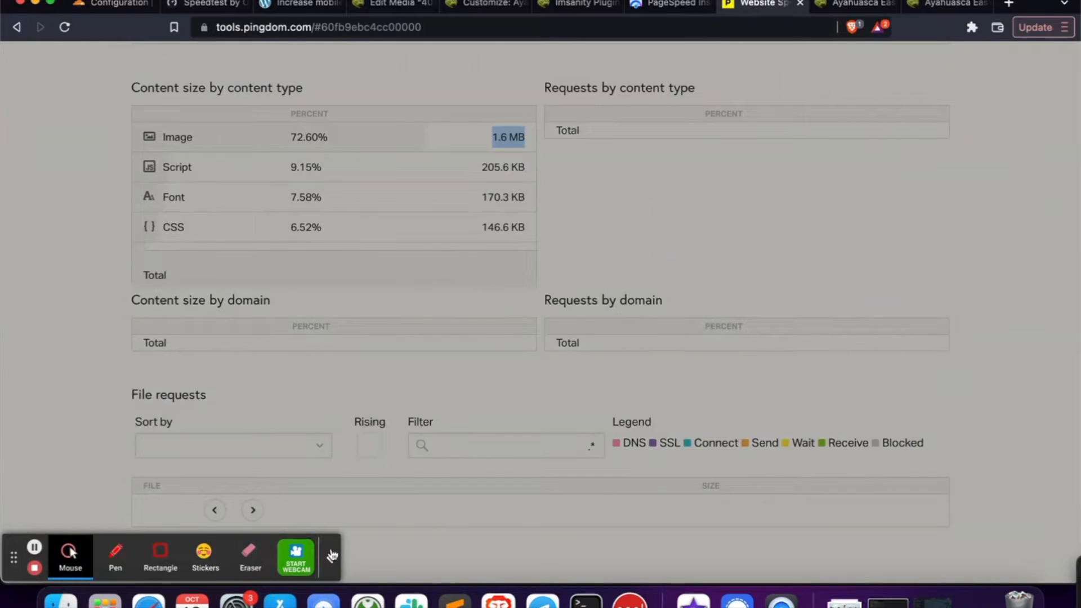
click(331, 558)
scroll(41, 267, up, 10)
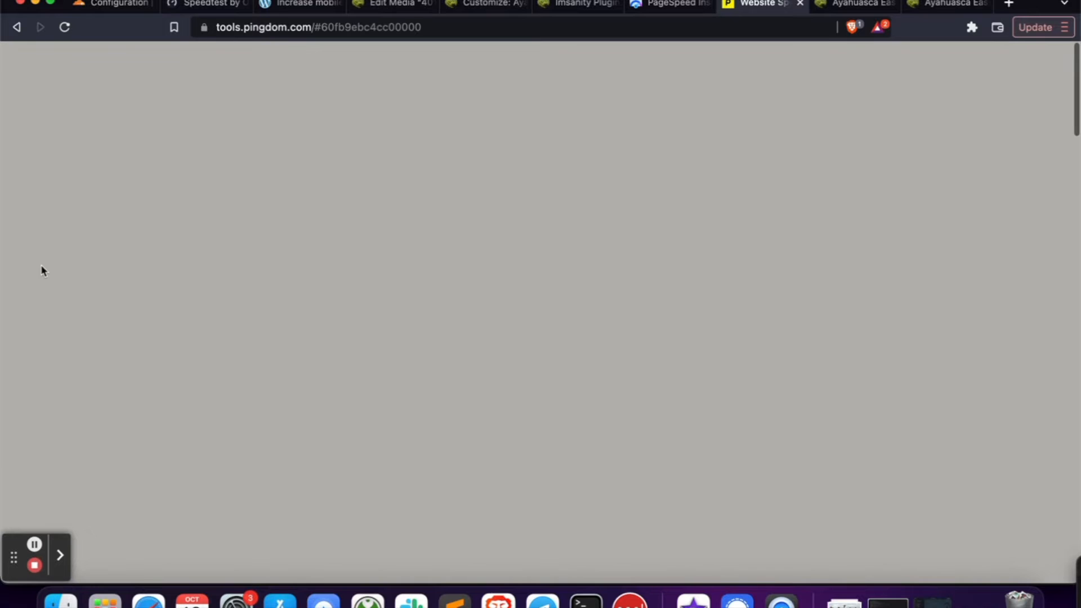
scroll(41, 270, down, 3)
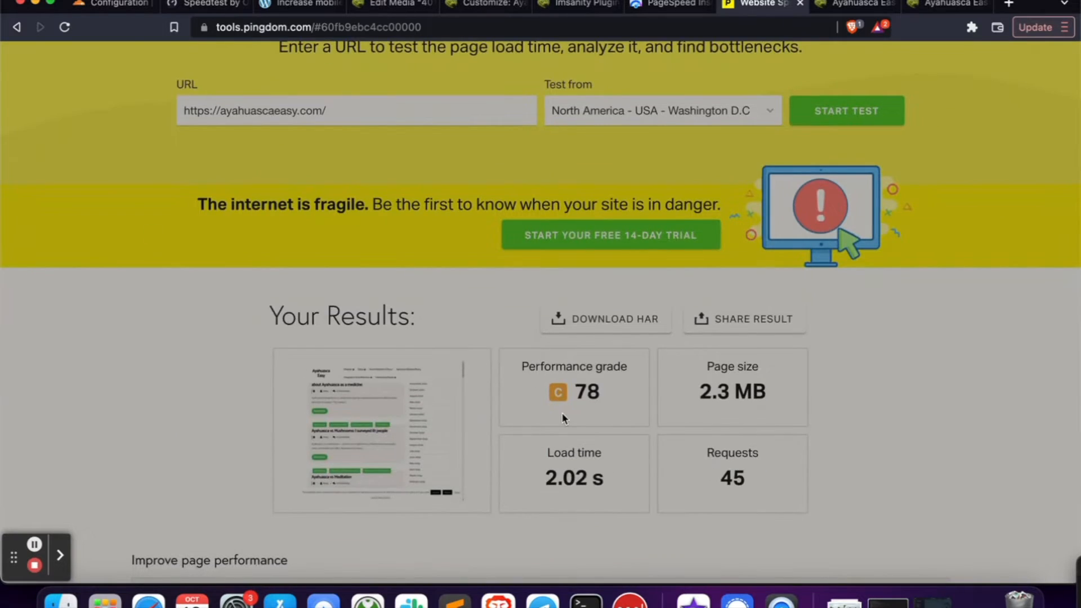
scroll(562, 414, down, 7)
scroll(441, 233, down, 1)
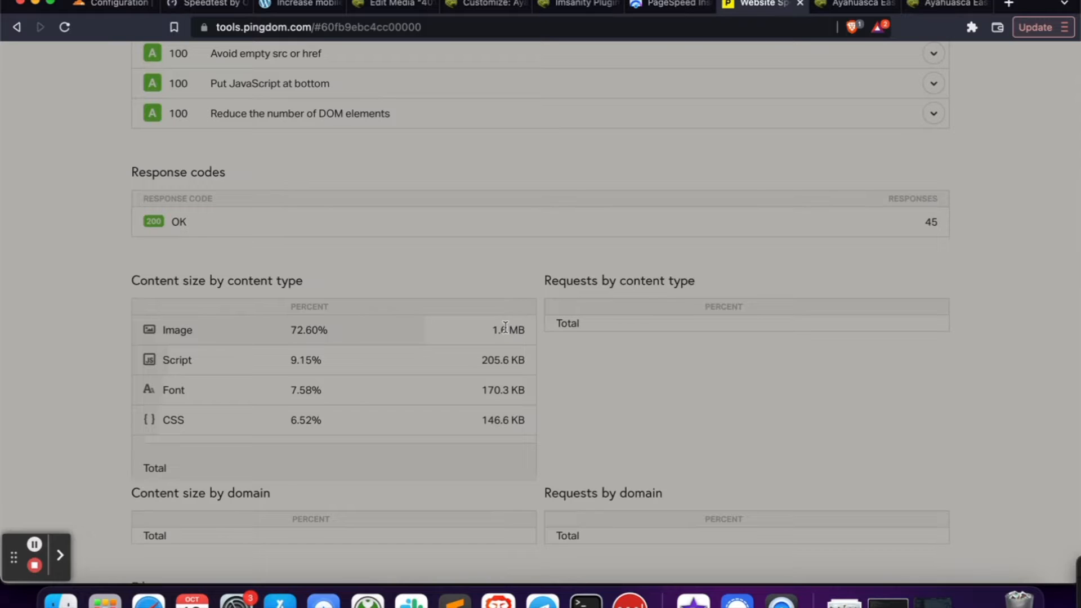
scroll(516, 327, up, 20)
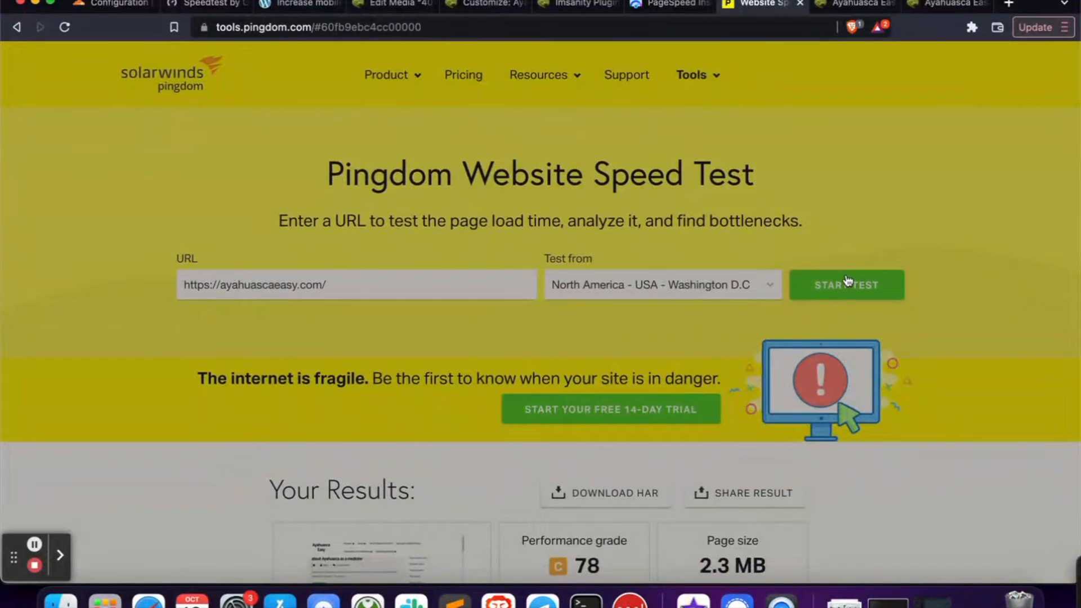
click(848, 280)
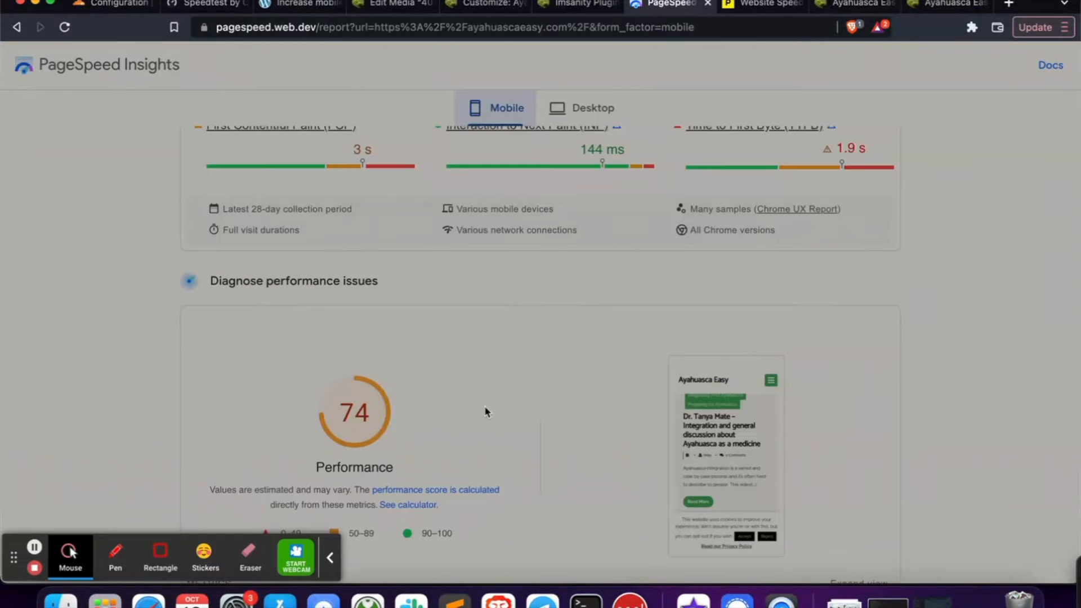
scroll(473, 410, down, 5)
scroll(473, 410, up, 7)
scroll(473, 410, up, 5)
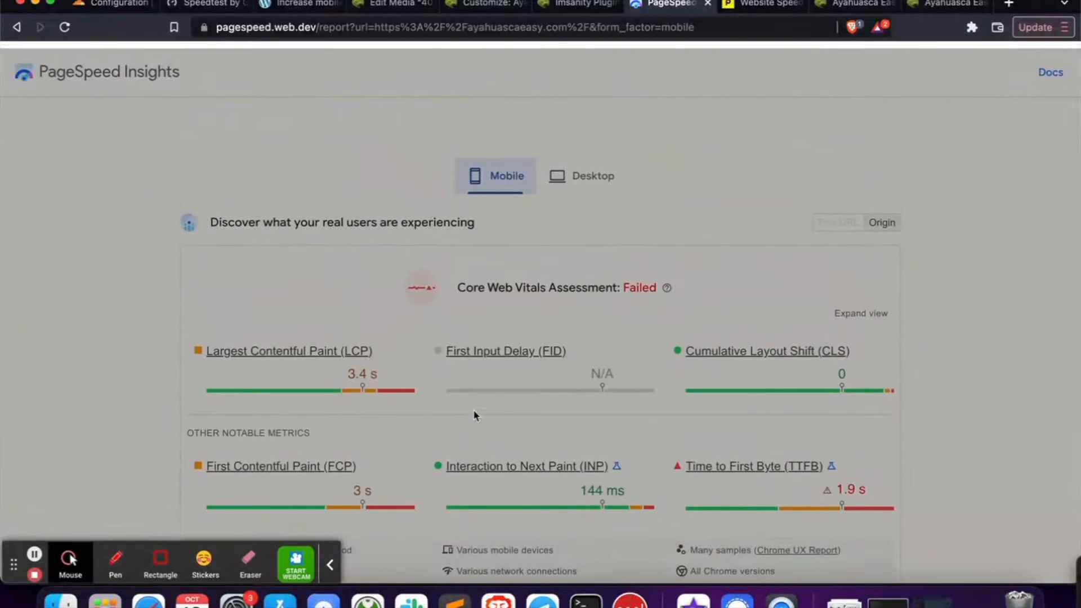
click(857, 116)
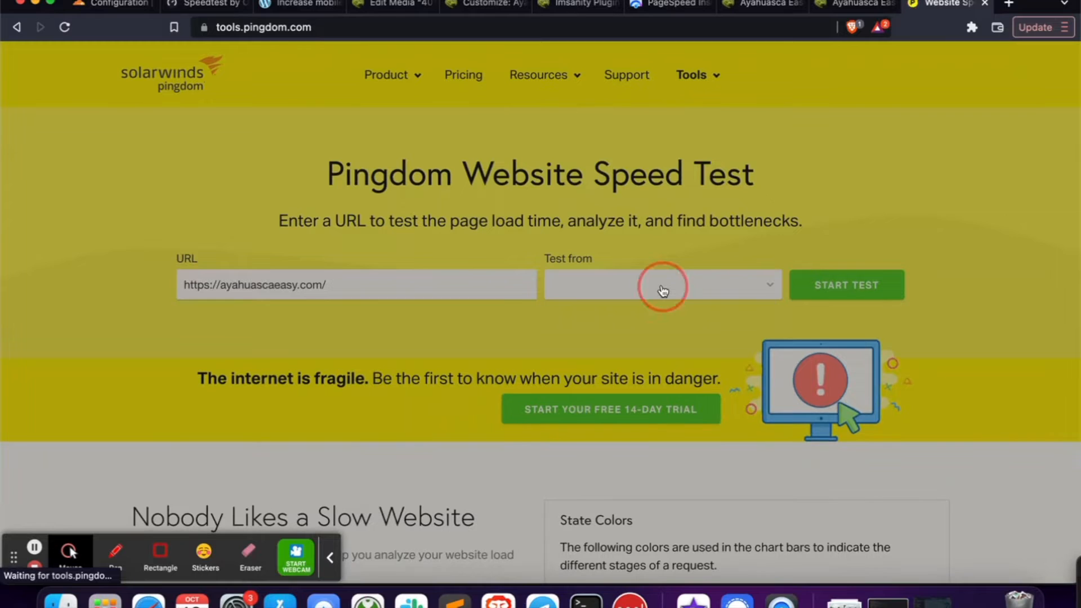
click(659, 285)
click(681, 404)
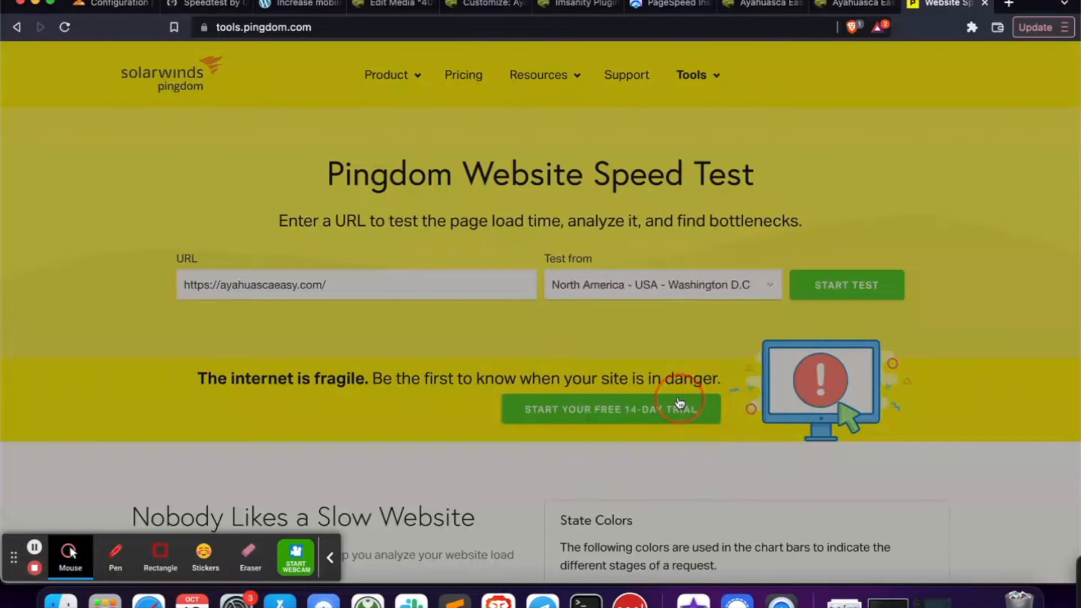
click(873, 286)
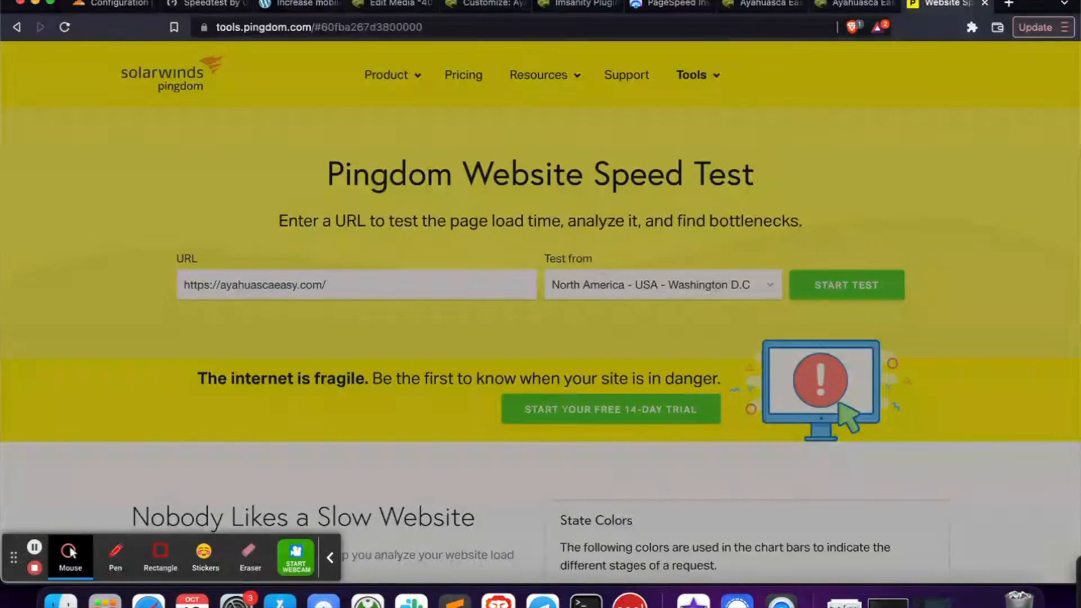
drag(944, 7, 757, 6)
Examine the new mobile PageSpeed Insights report, including the performance score, metrics and improvement opportunities
click(662, 6)
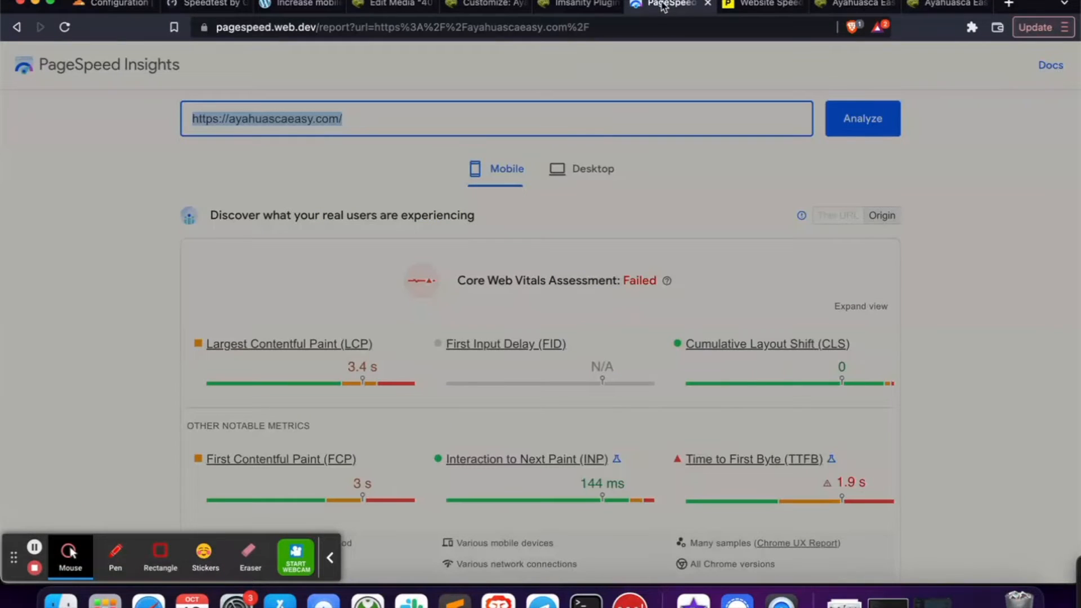
scroll(171, 328, down, 7)
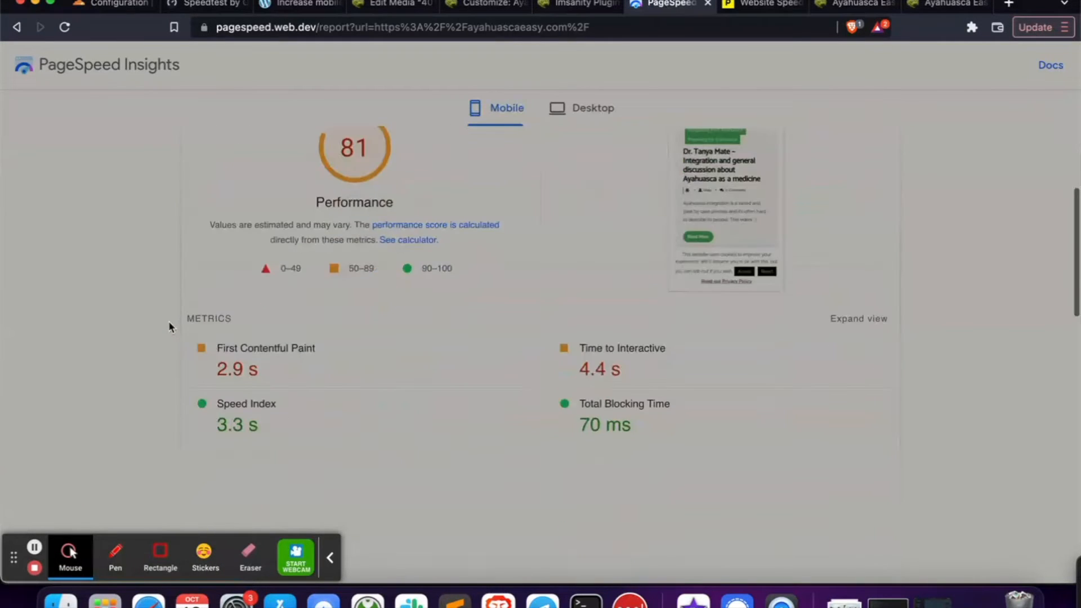
click(331, 557)
scroll(110, 390, down, 3)
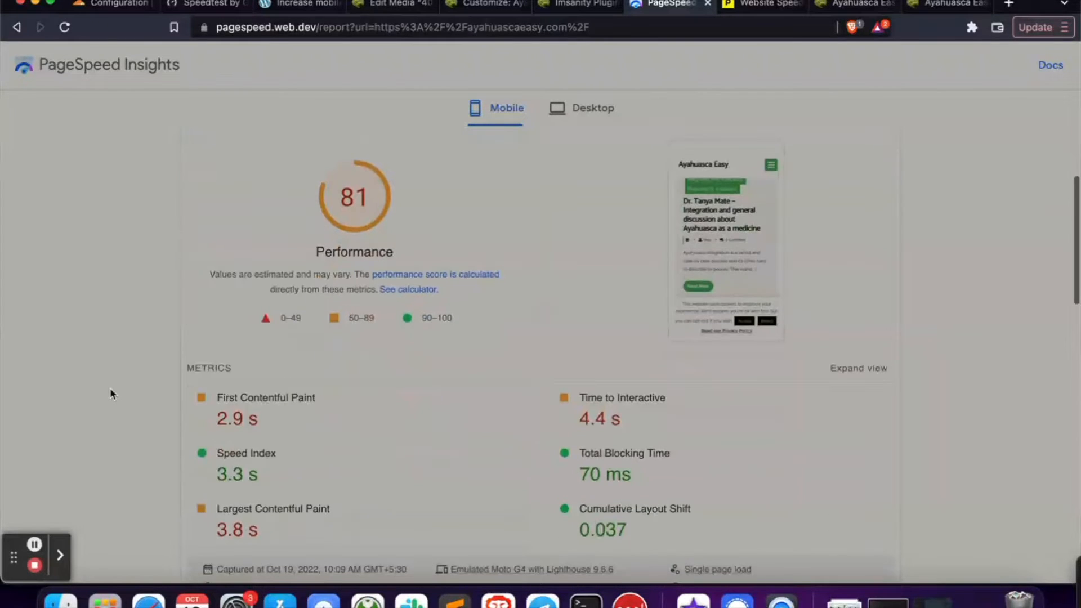
scroll(111, 388, down, 2)
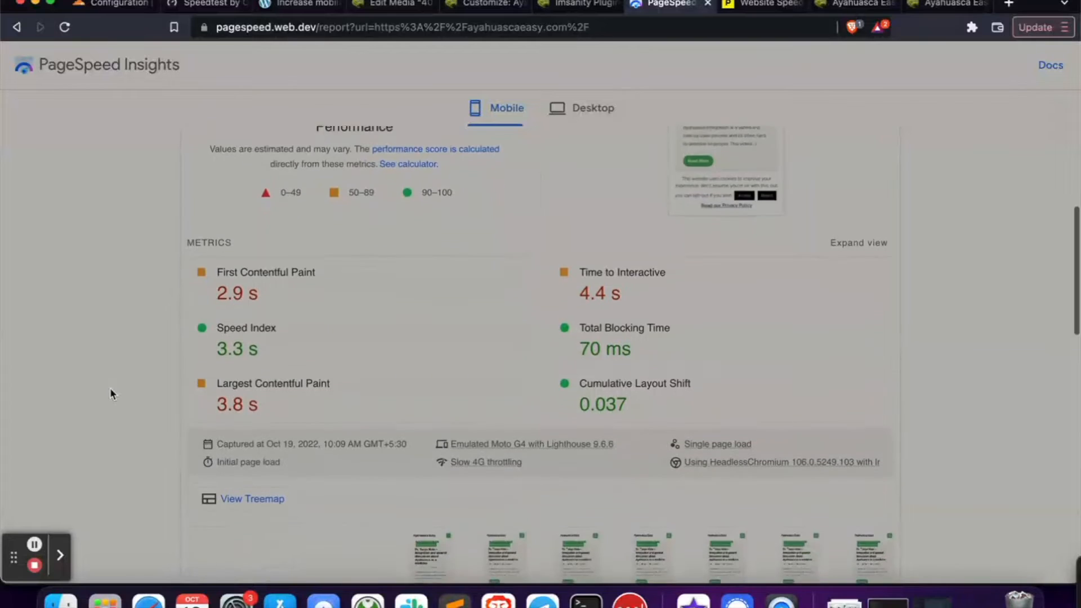
scroll(111, 389, down, 8)
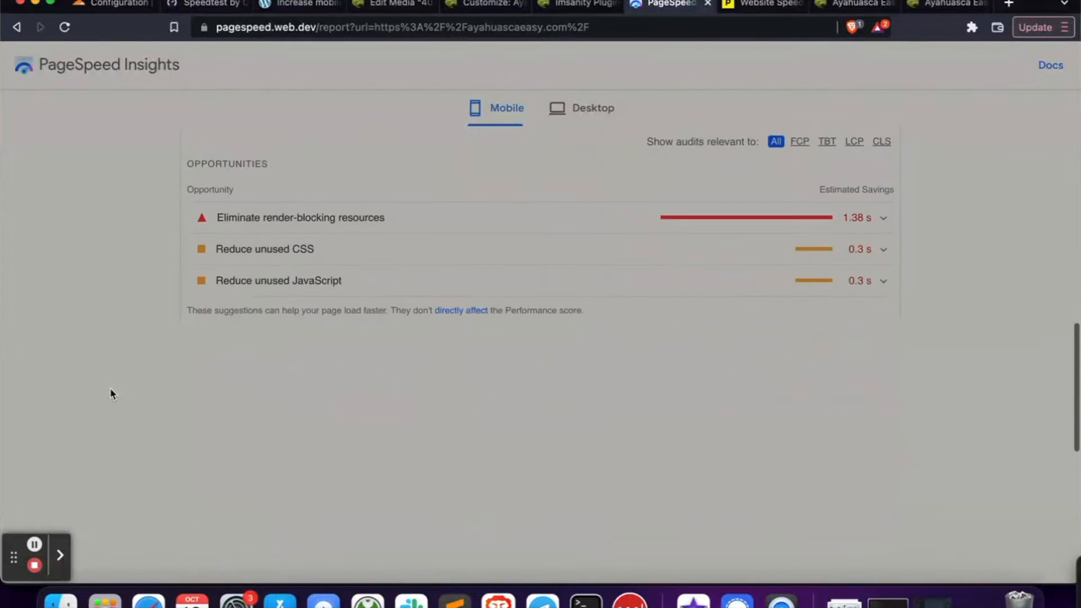
scroll(110, 387, up, 3)
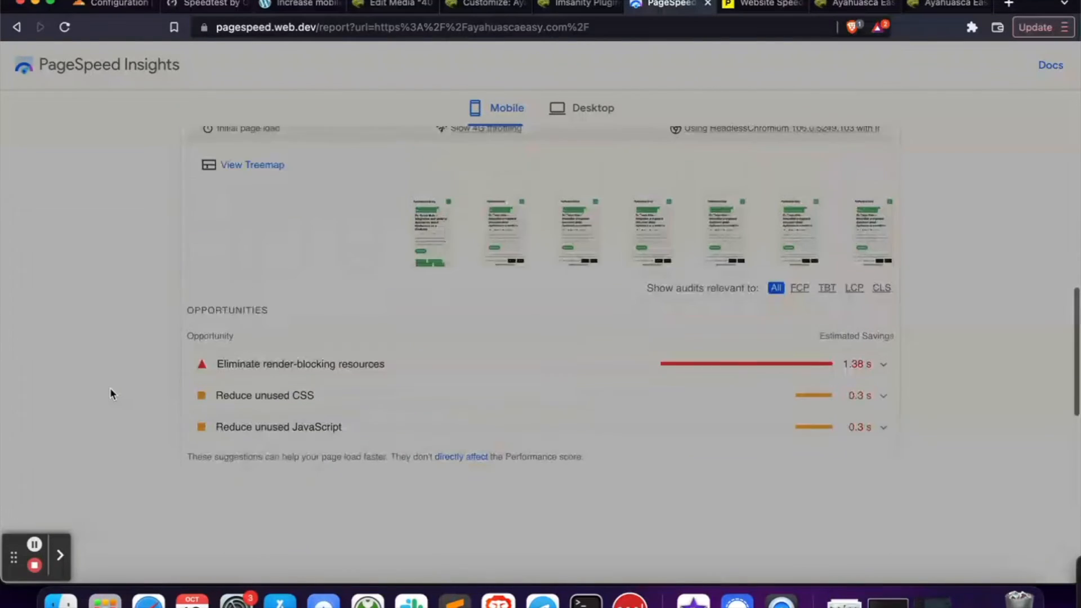
Review the new Pingdom results for the homepage, checking the total page size and the image content size
click(776, 5)
scroll(261, 369, down, 4)
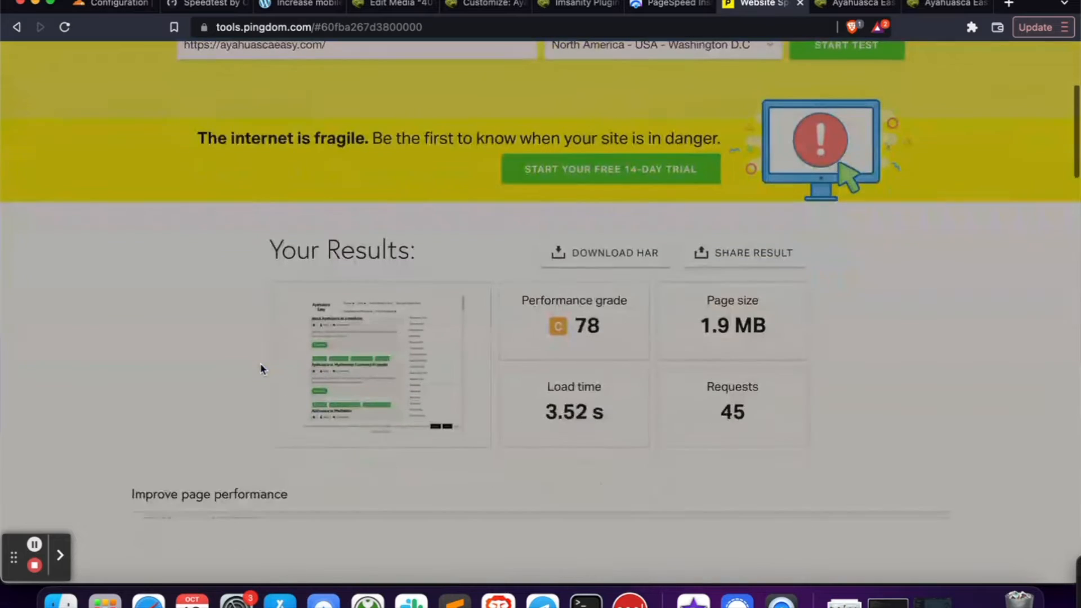
drag(705, 325, 774, 330)
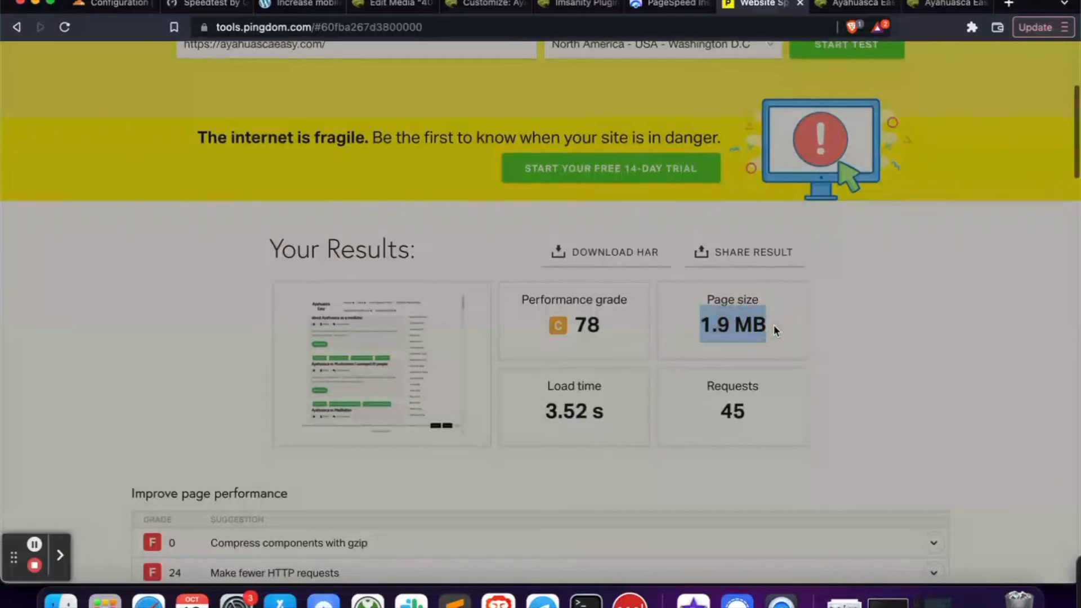
scroll(774, 325, down, 6)
scroll(773, 327, down, 3)
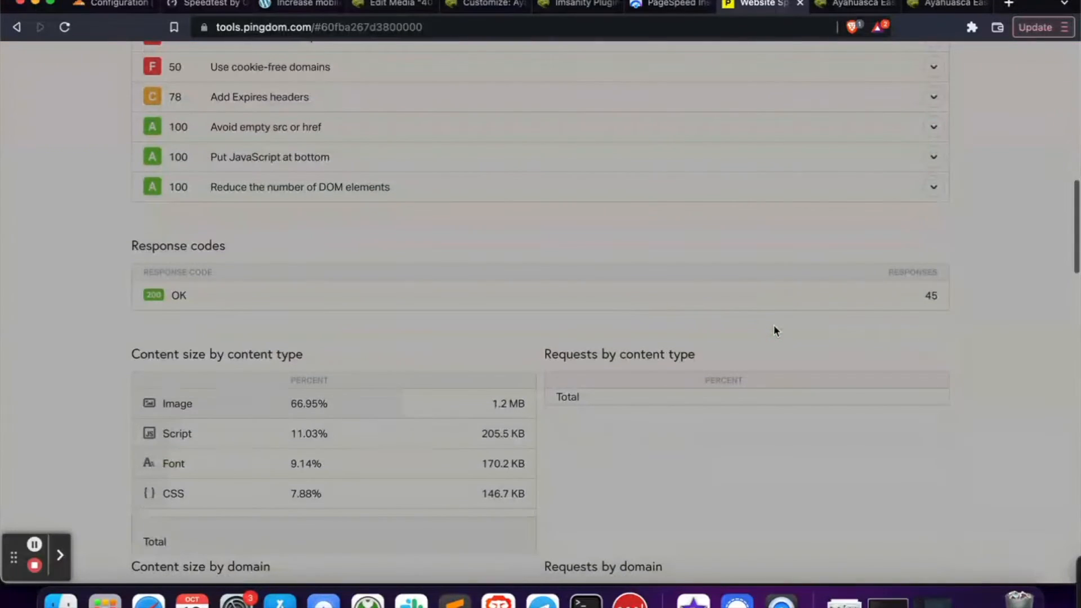
drag(495, 402, 509, 401)
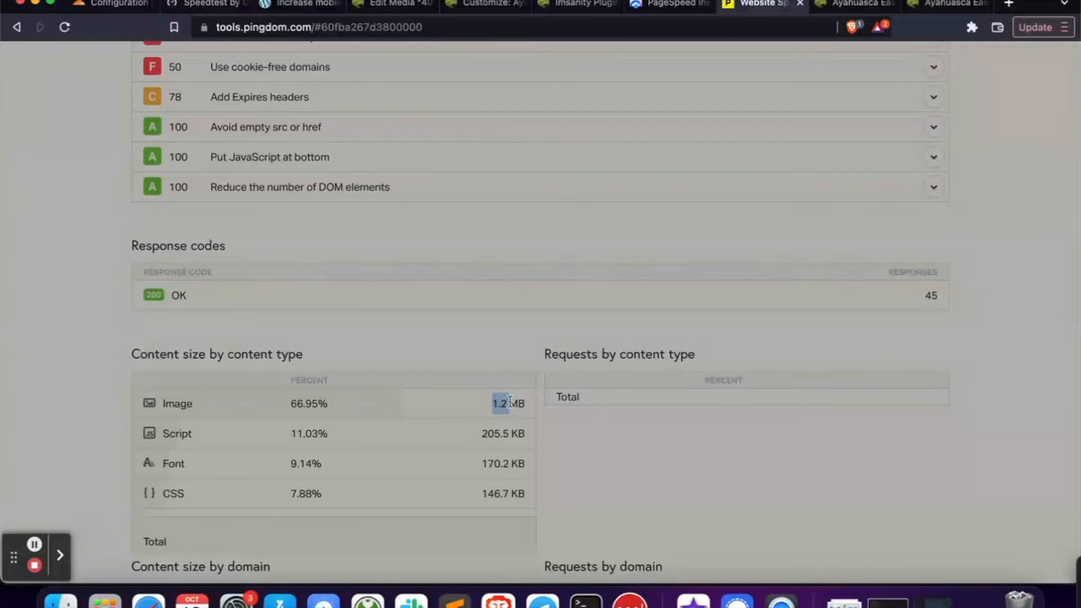
scroll(509, 401, up, 10)
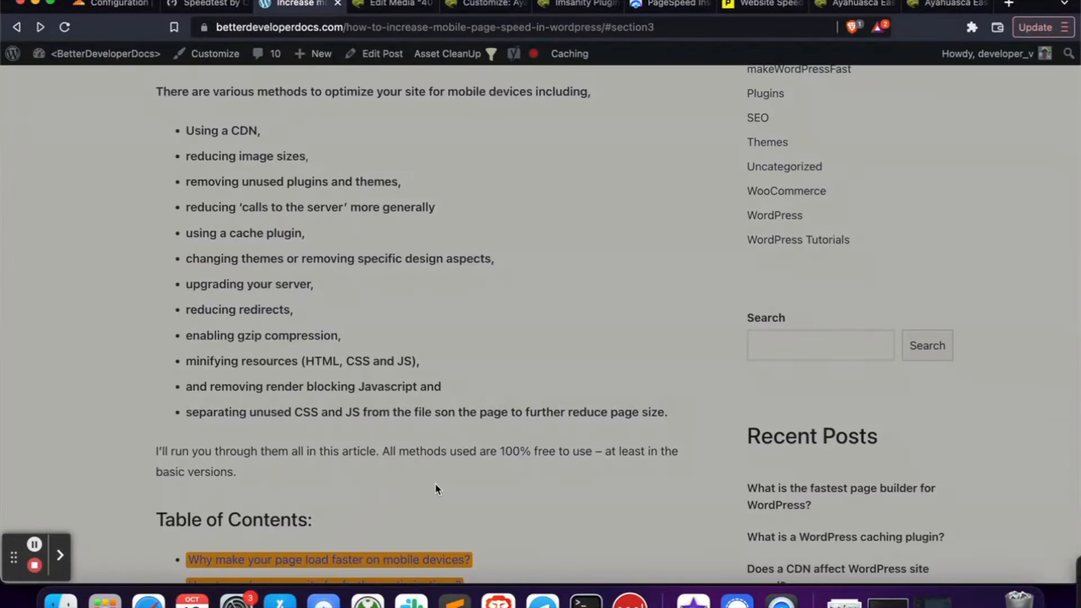
Check the article's point about reducing calls to the server and compare it with the Requests figure in Pingdom
triple_click(229, 210)
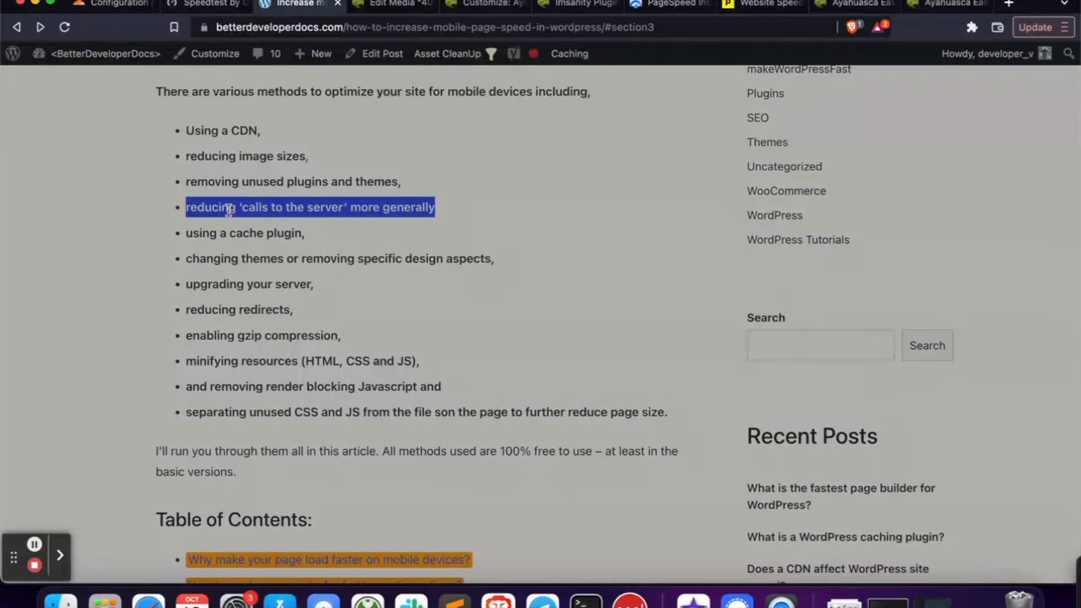
click(760, 5)
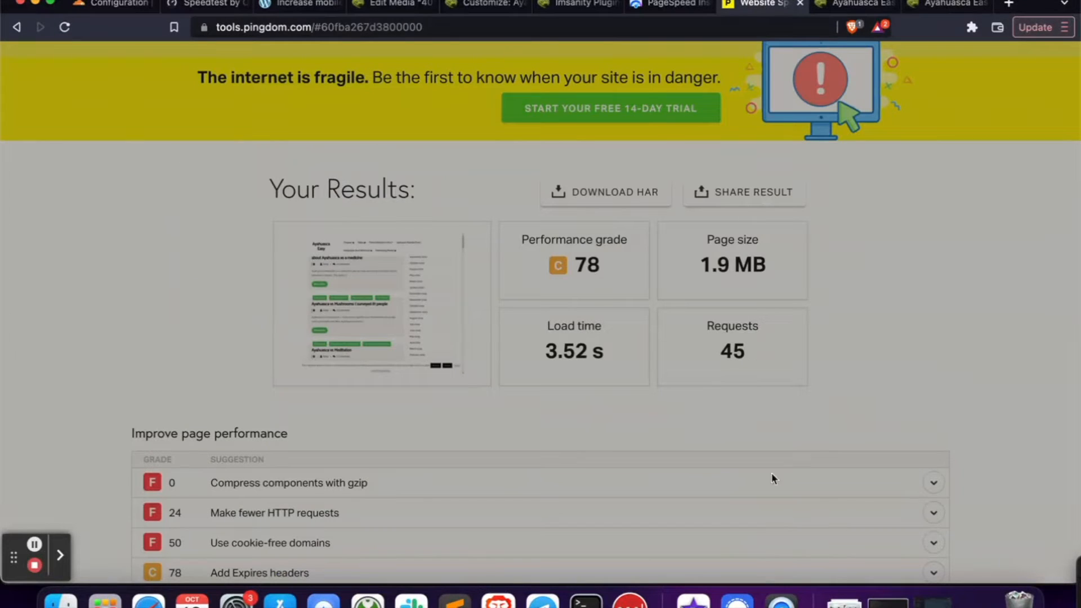
double_click(735, 348)
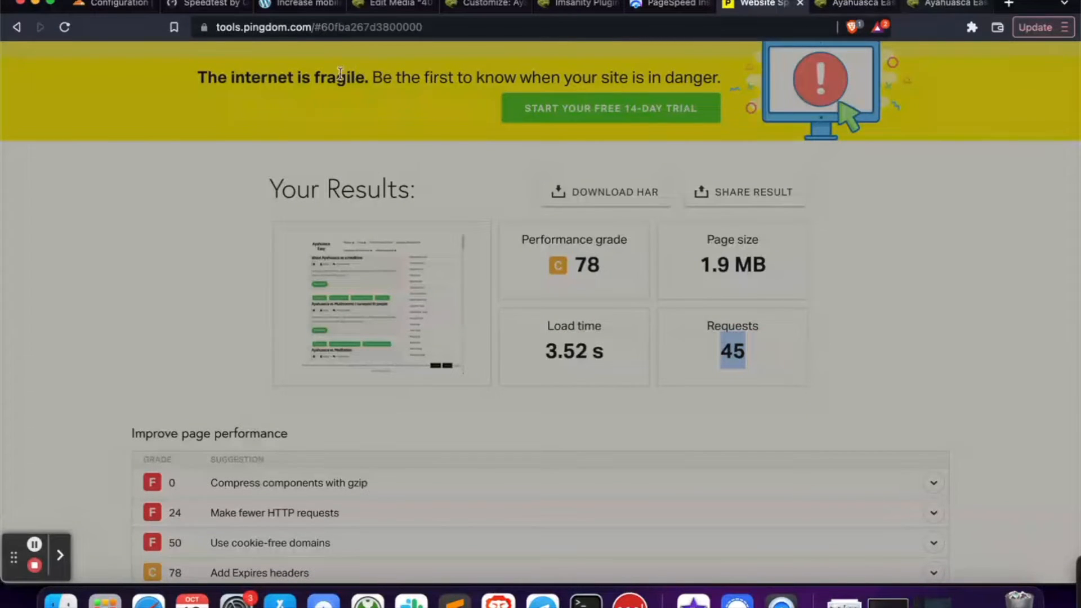
Open the first of the two Home pages for editing from the second page of the WordPress Pages list
click(398, 7)
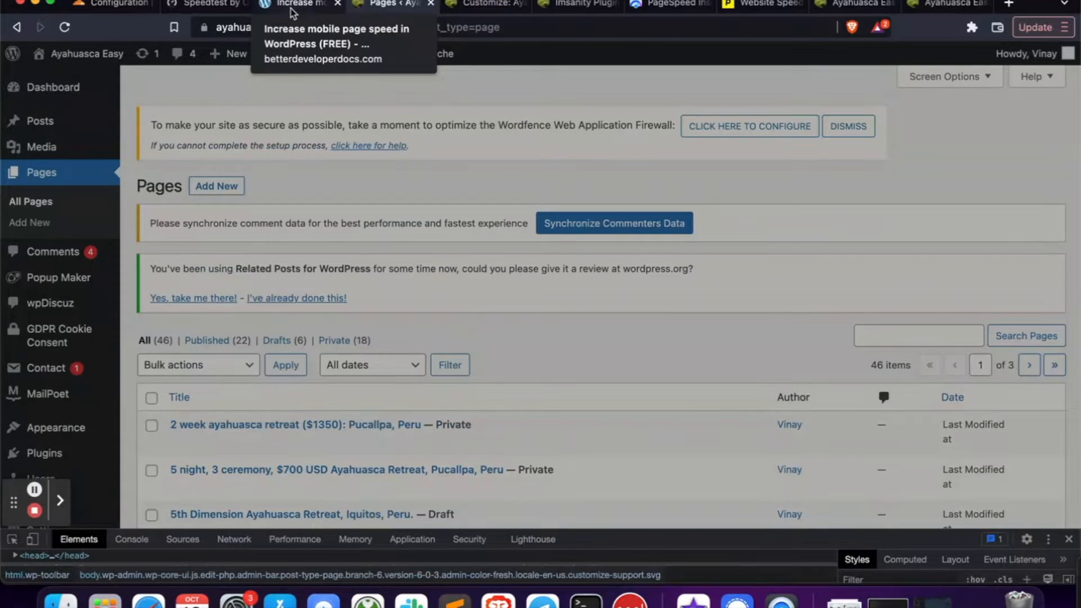
scroll(919, 449, down, 12)
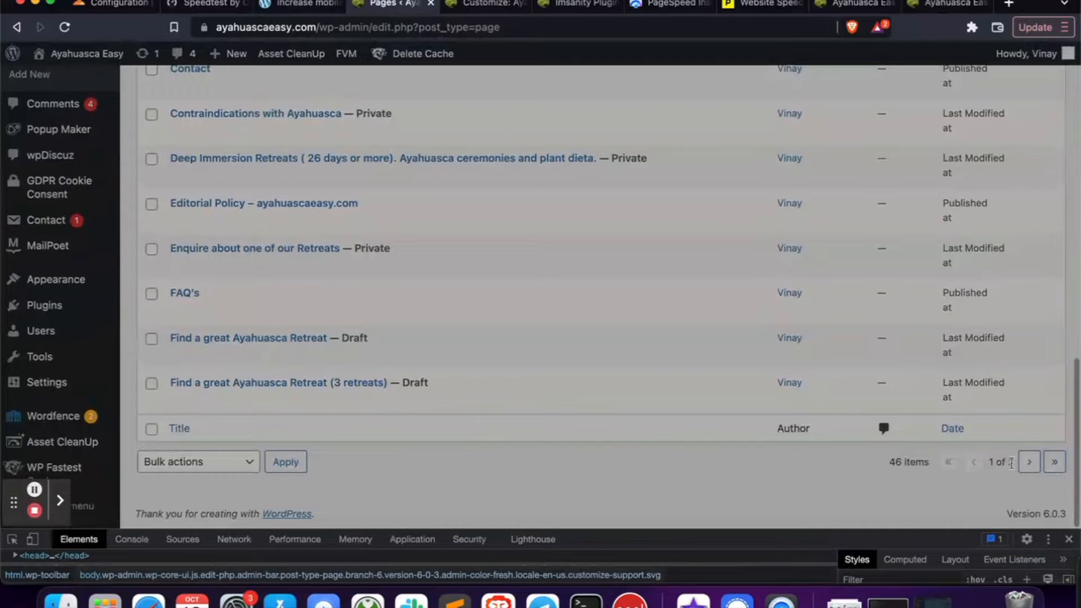
click(1029, 462)
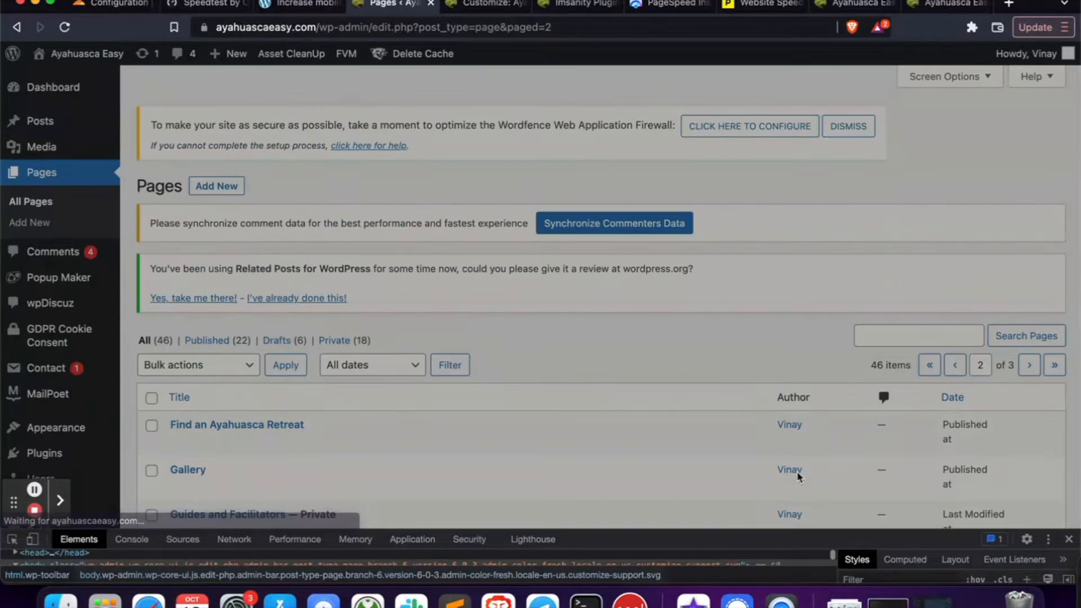
scroll(535, 321, down, 5)
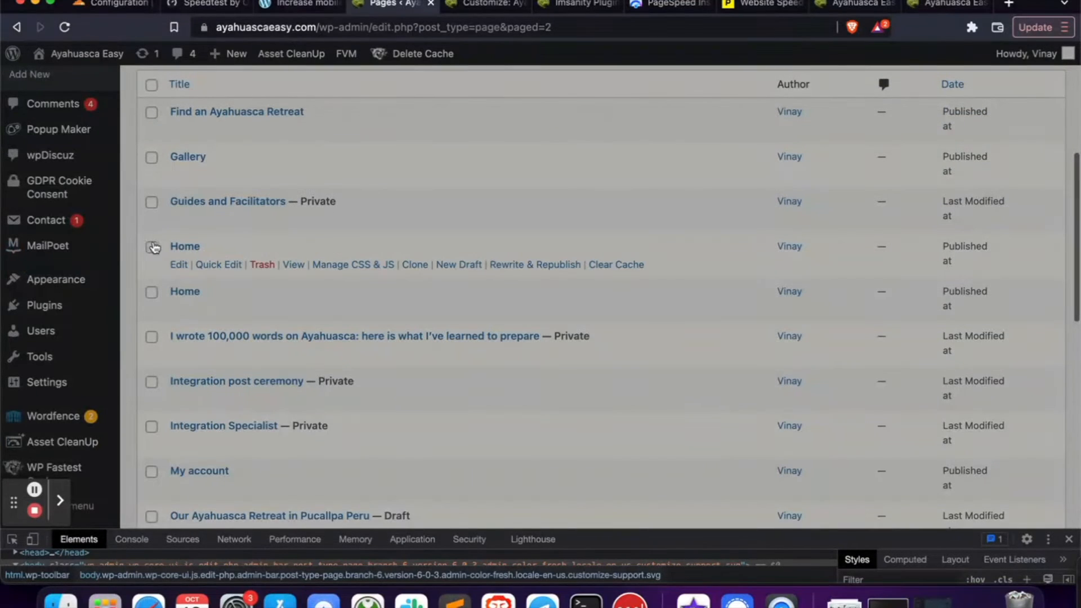
click(179, 248)
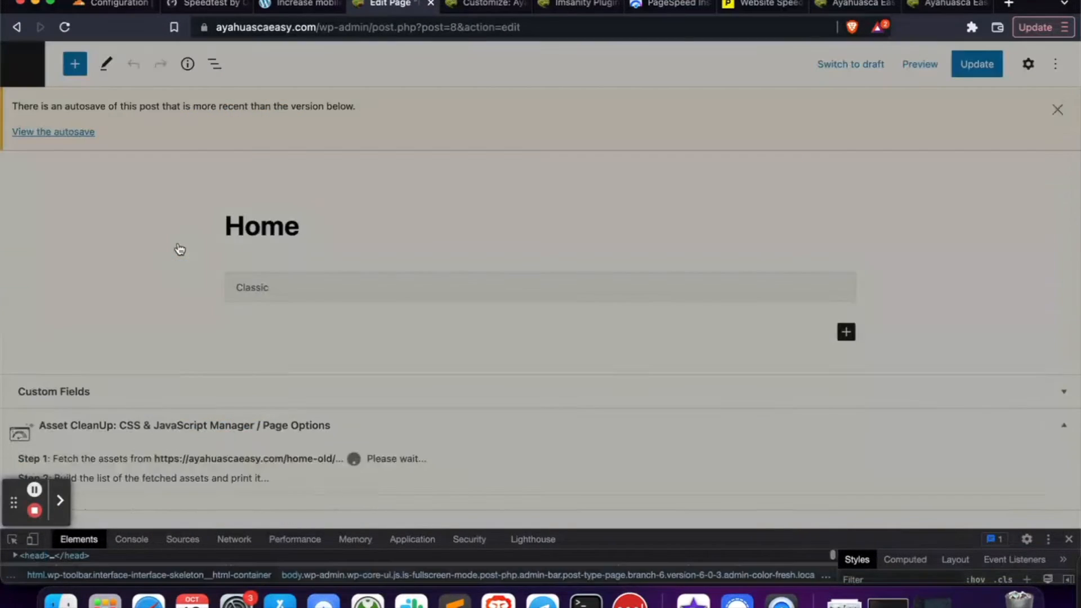
Examine the Asset CleanUp list of plugin CSS and JavaScript files on the Home page, covering Contact Form 7, CookieYes and Wordfence Security
scroll(180, 249, down, 3)
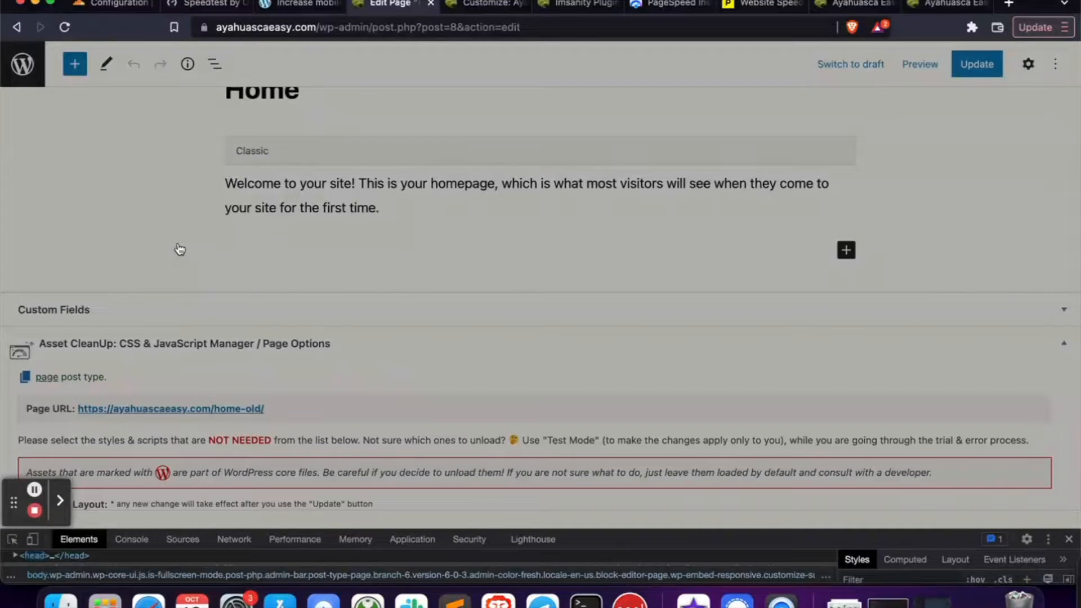
scroll(179, 250, down, 7)
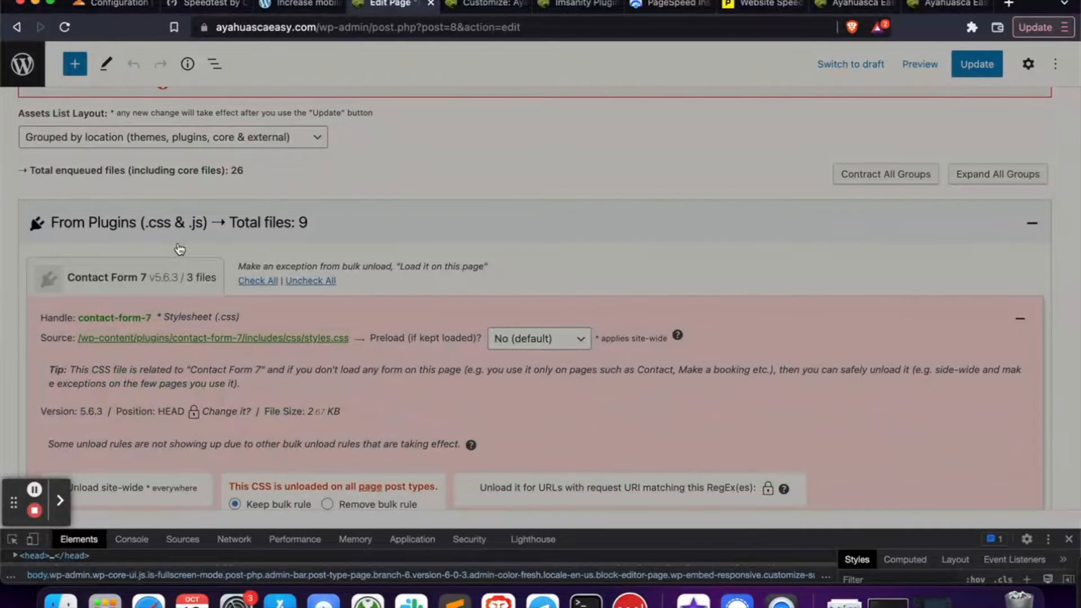
scroll(180, 249, down, 1)
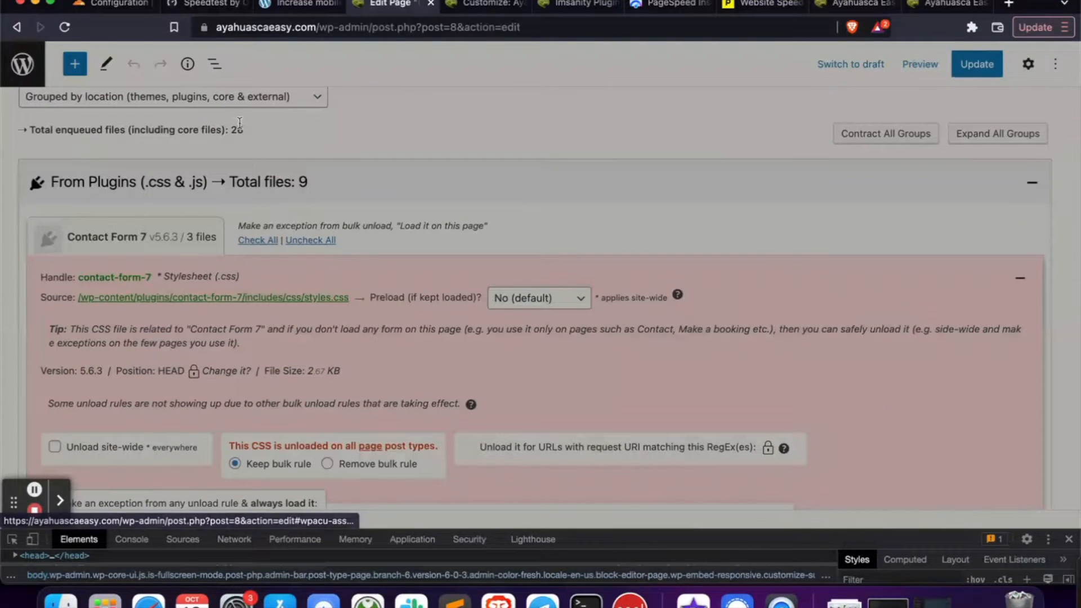
scroll(228, 244, down, 1)
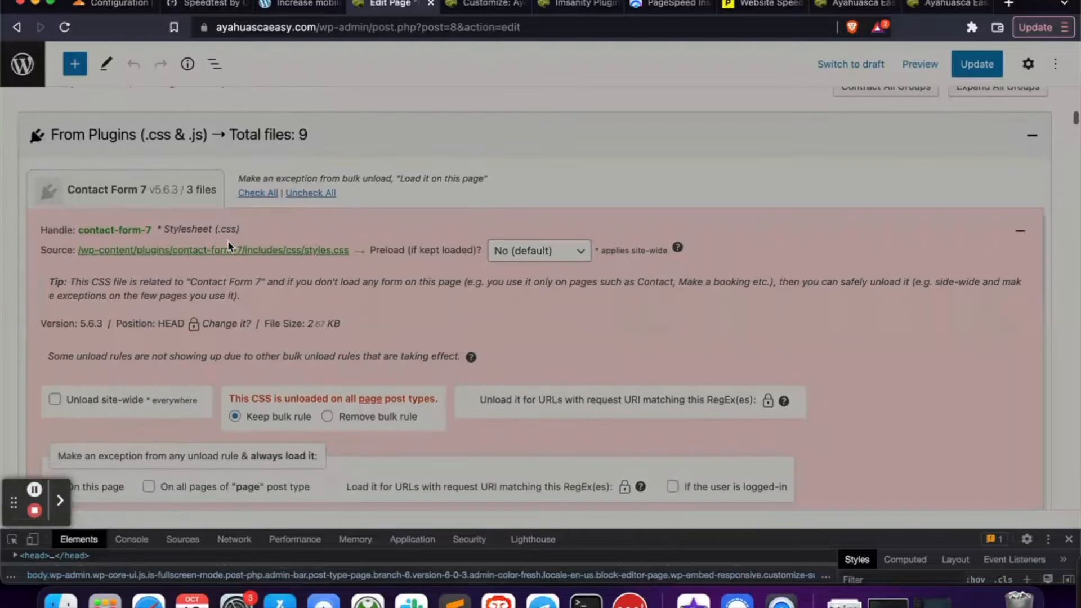
scroll(228, 241, down, 1)
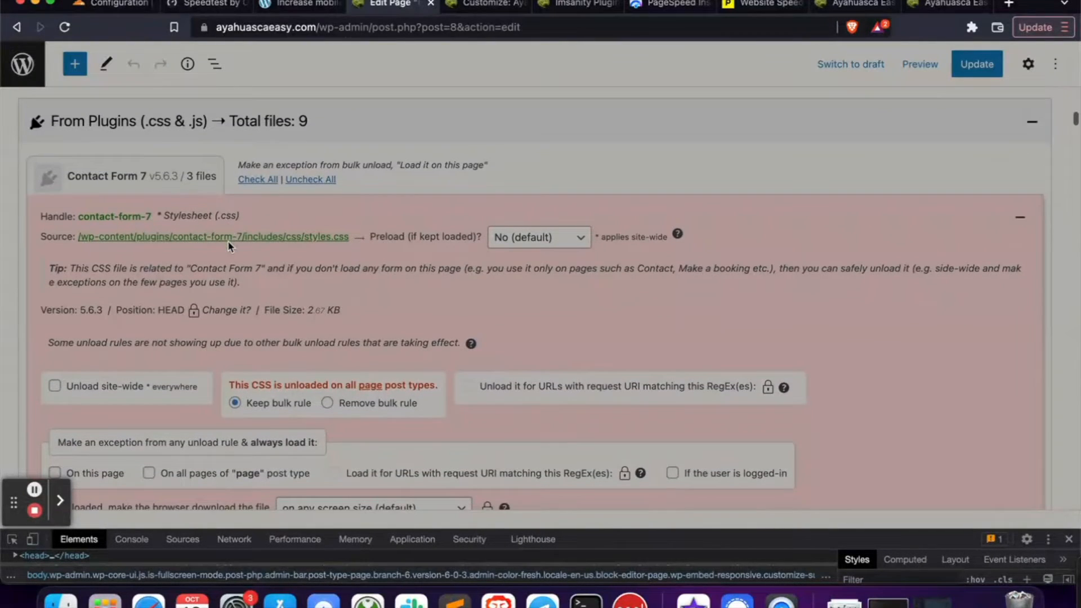
scroll(227, 241, down, 12)
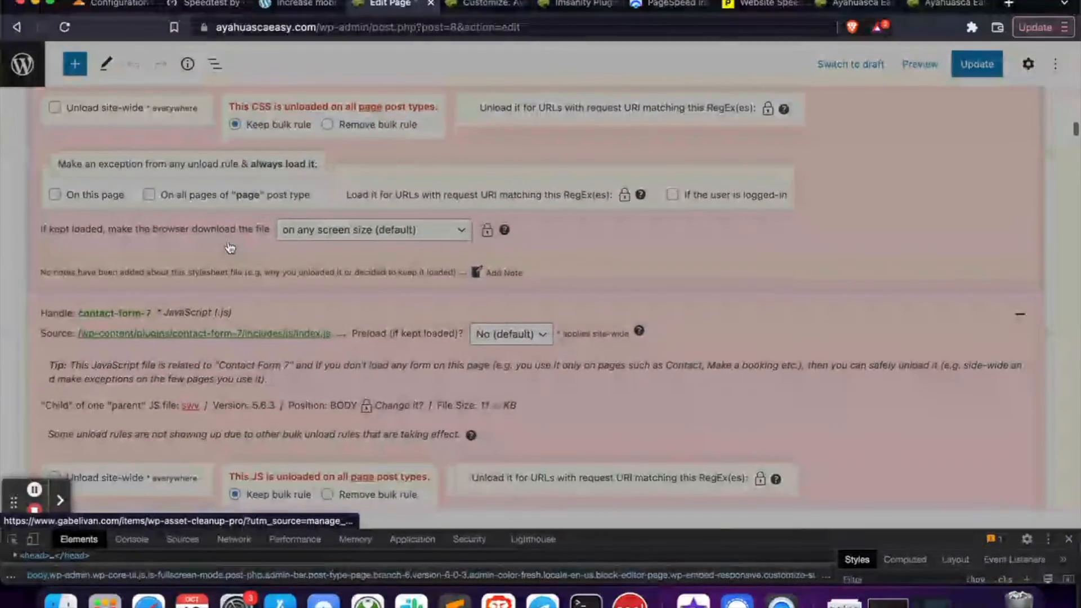
scroll(227, 241, down, 10)
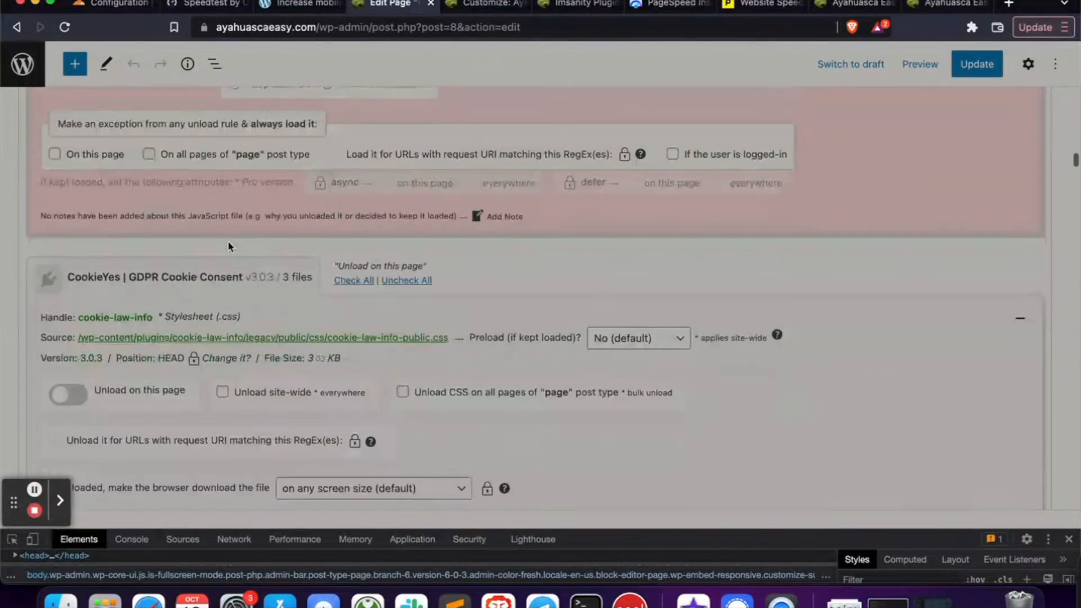
scroll(227, 243, down, 5)
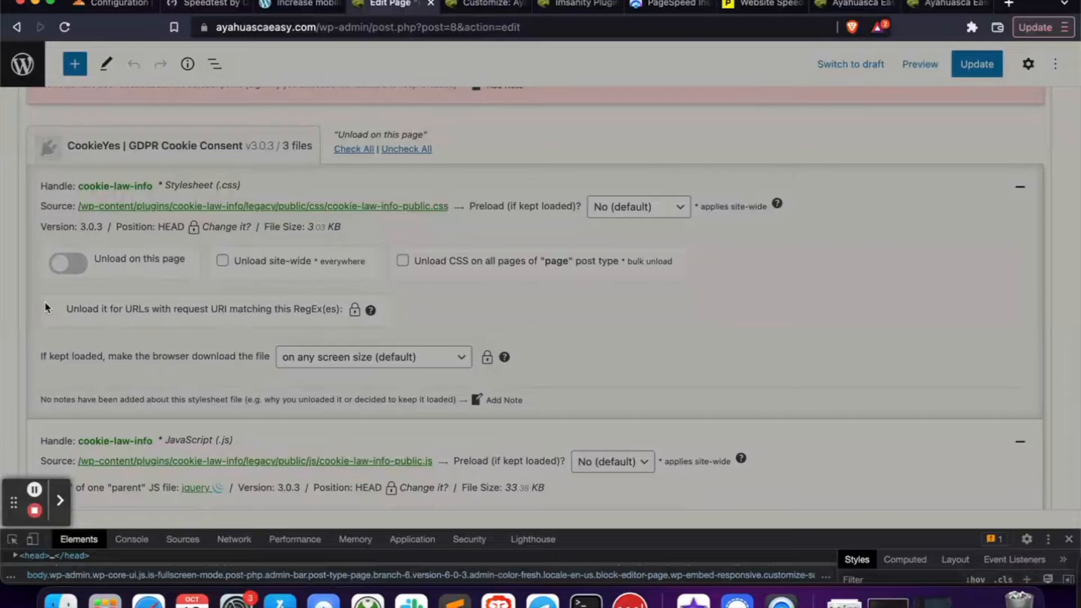
scroll(45, 302, down, 10)
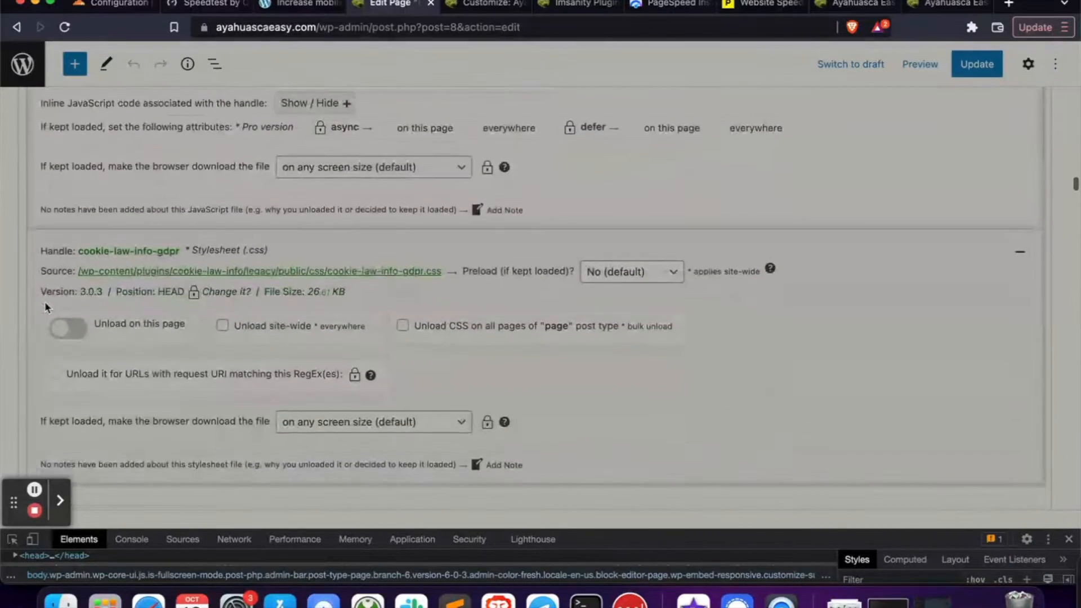
scroll(45, 301, down, 18)
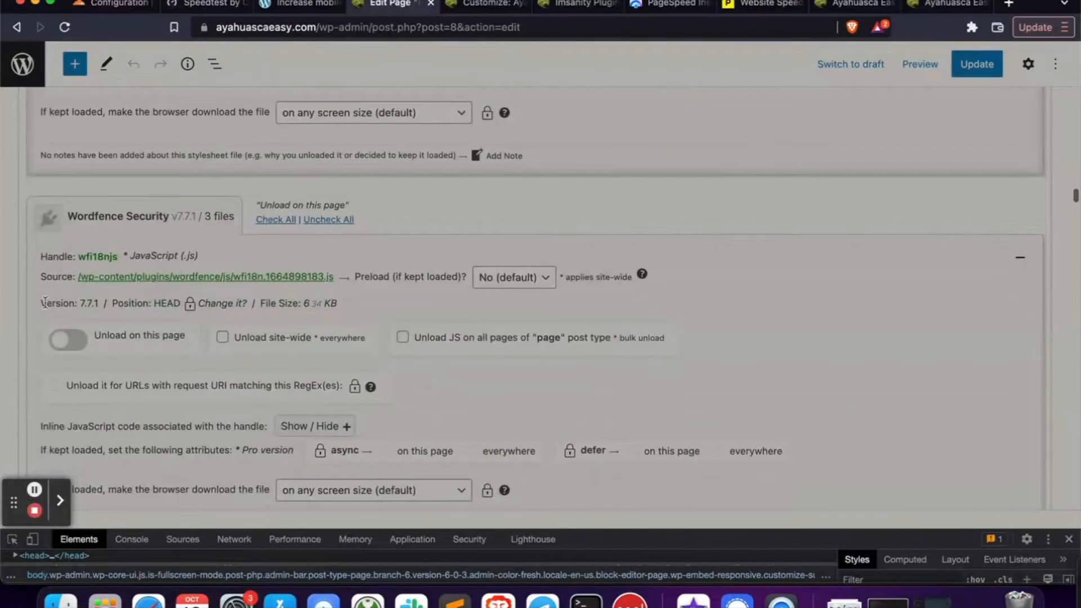
scroll(45, 303, down, 10)
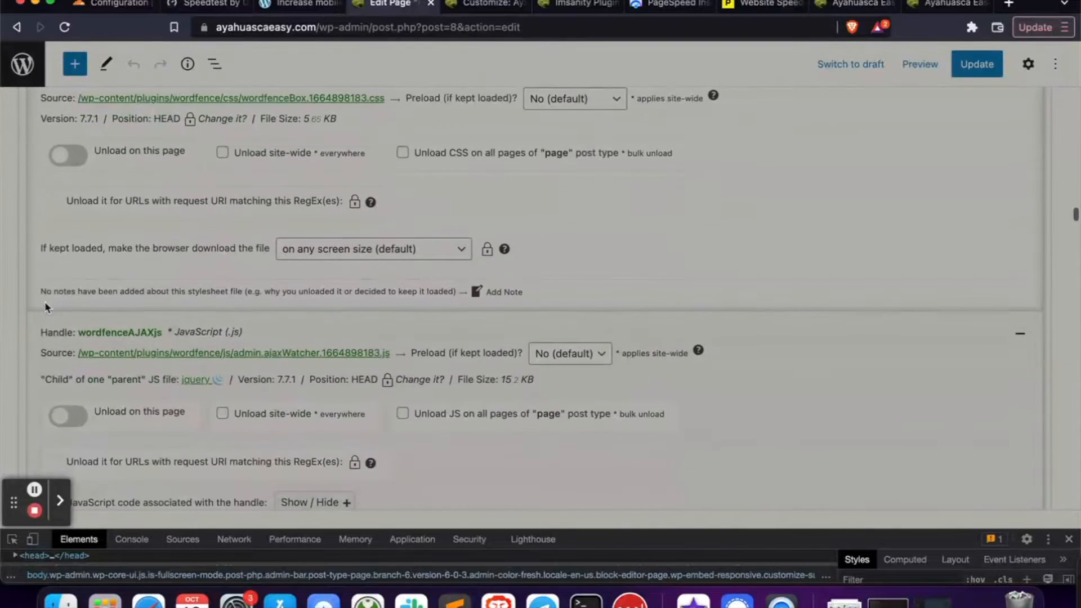
scroll(45, 302, down, 10)
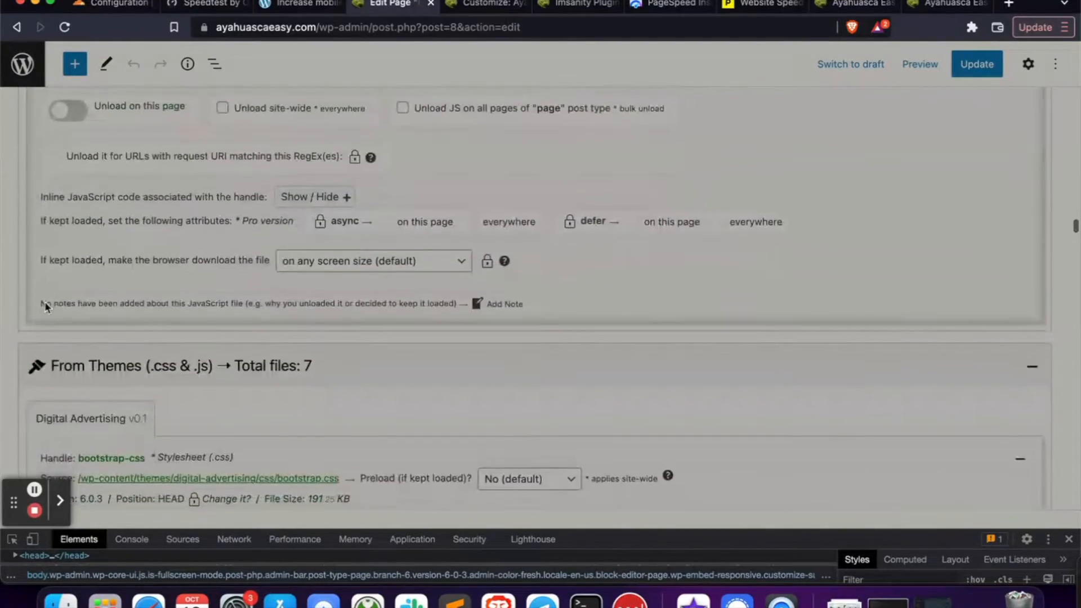
Recheck the CookieYes and Wordfence Security assets, and look through to the WordPress Core file group
scroll(45, 302, up, 12)
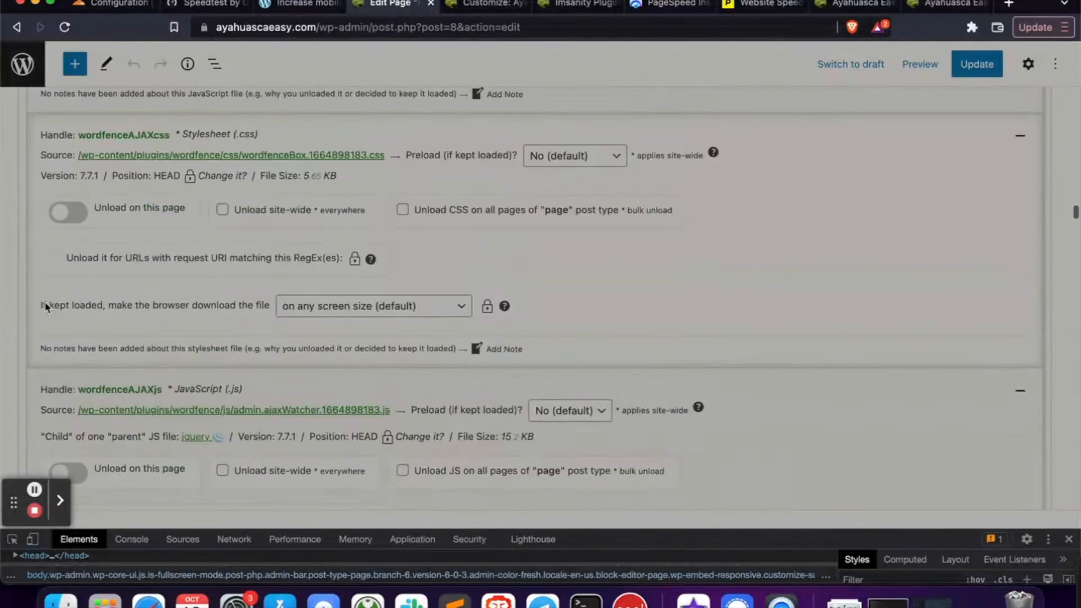
scroll(45, 302, up, 10)
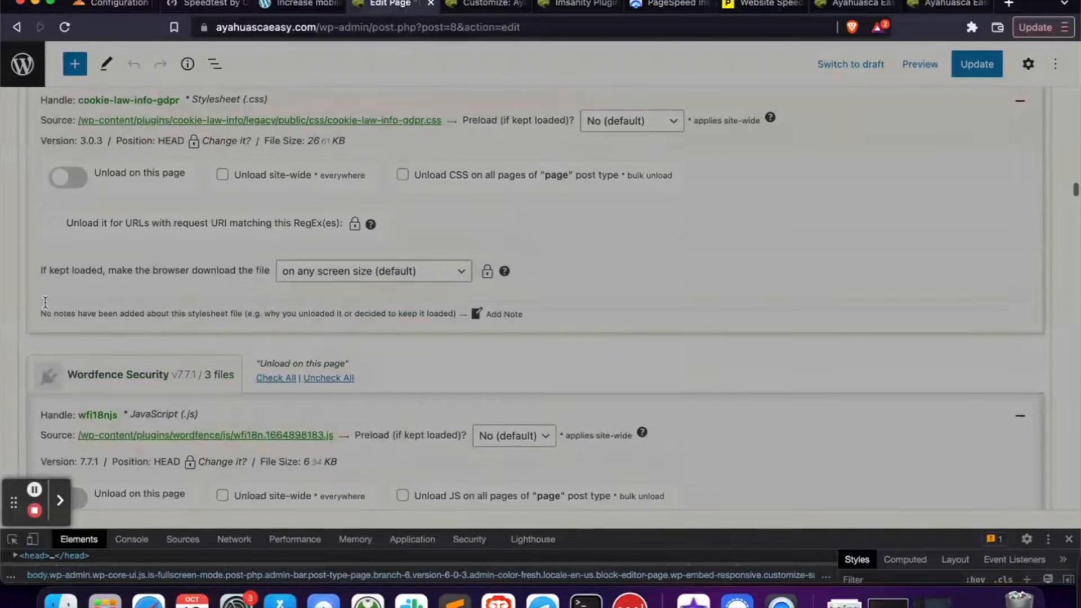
scroll(45, 302, up, 5)
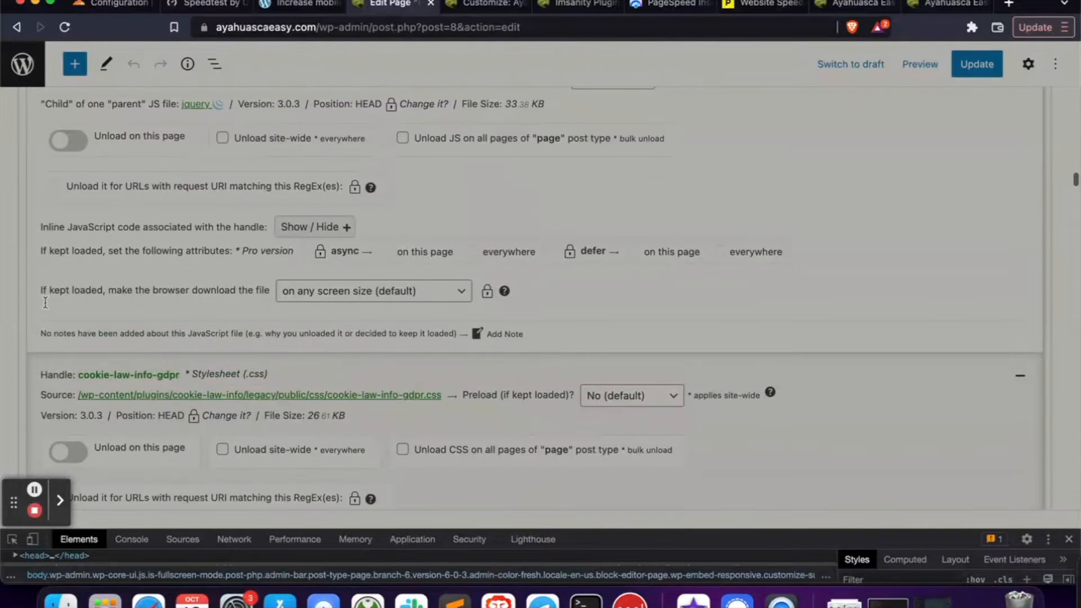
scroll(45, 302, down, 10)
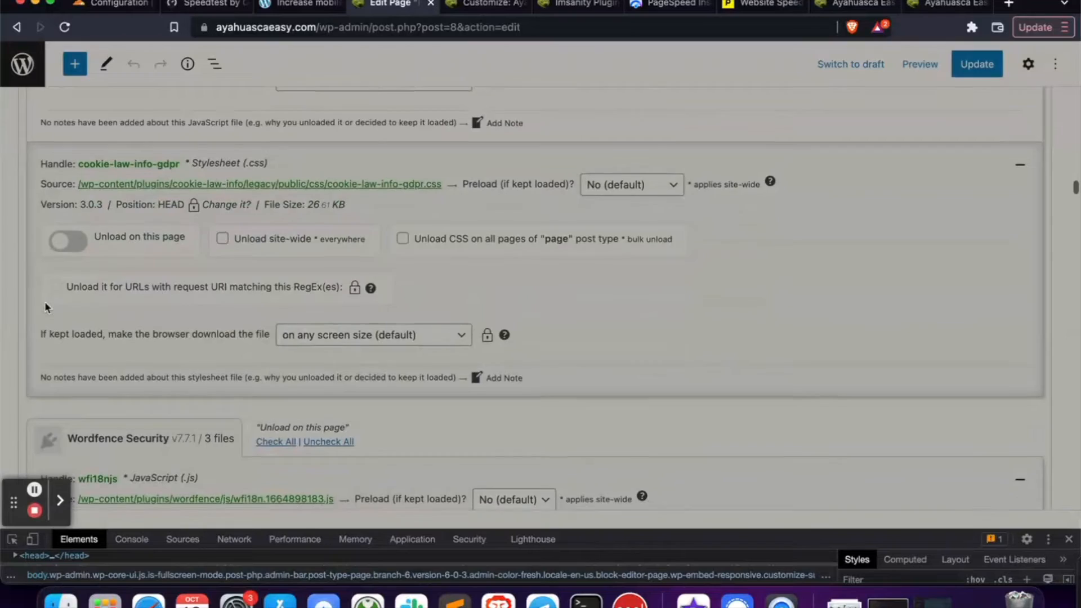
scroll(45, 307, down, 15)
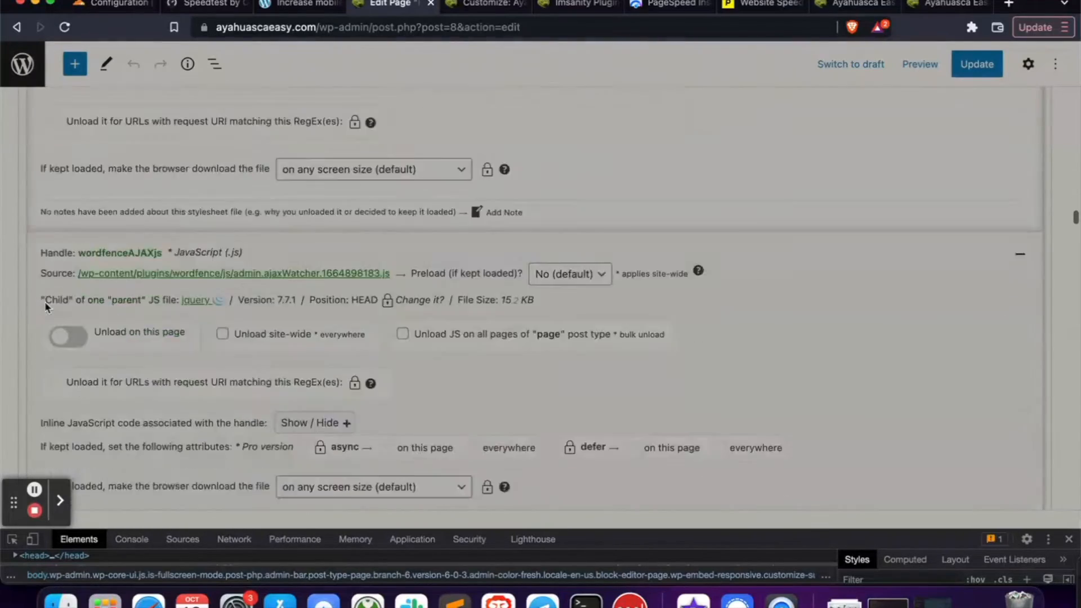
scroll(45, 307, down, 10)
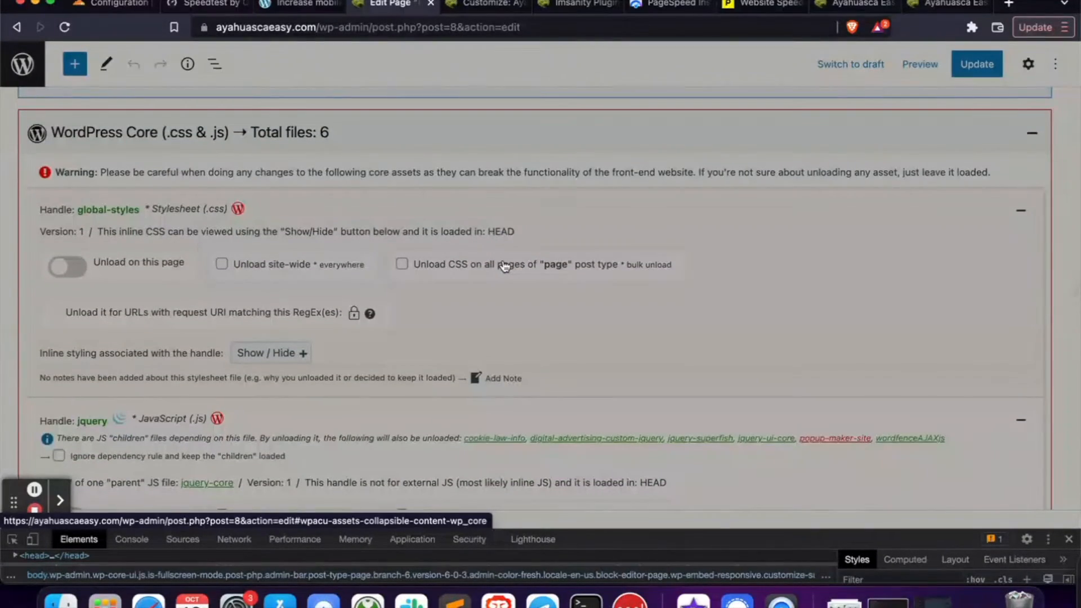
click(443, 136)
Examine the CookieYes | GDPR Cookie Consent files and their unload options in the Asset CleanUp list
scroll(434, 185, up, 10)
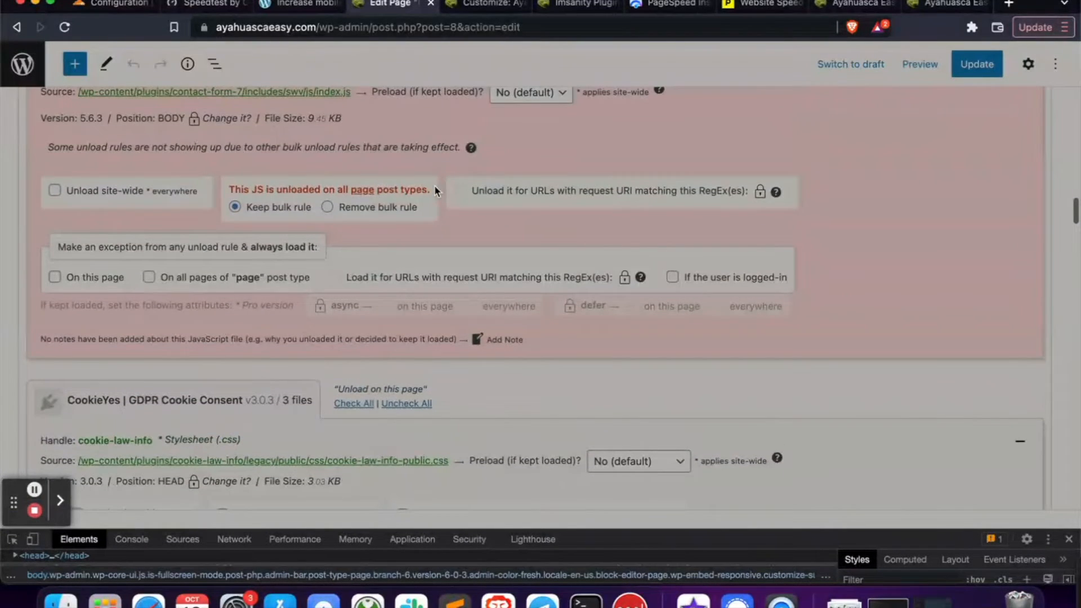
scroll(434, 190, down, 6)
scroll(435, 189, up, 1)
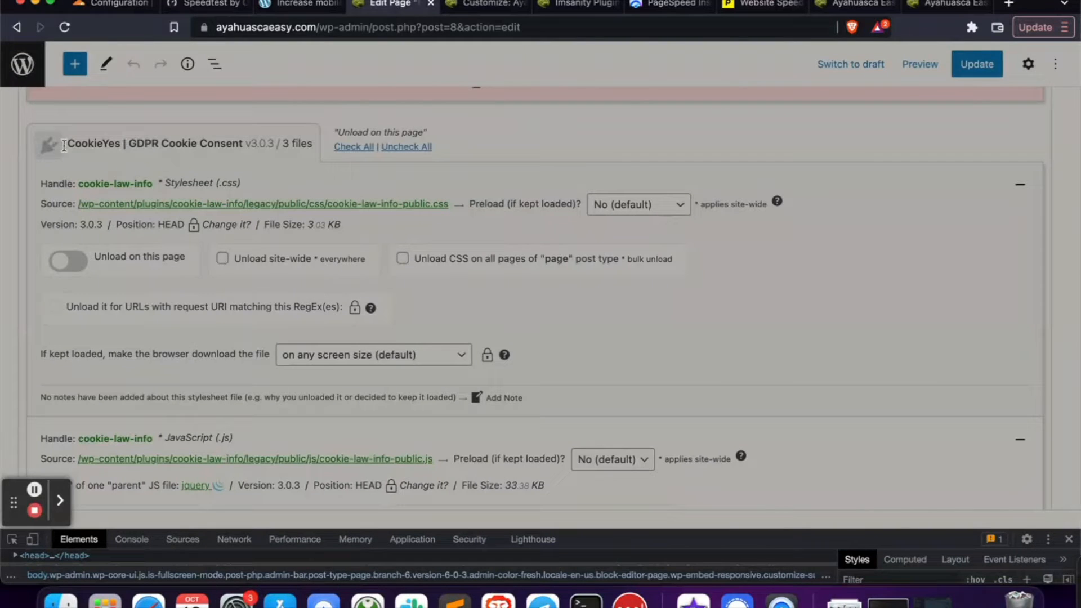
drag(69, 145, 244, 144)
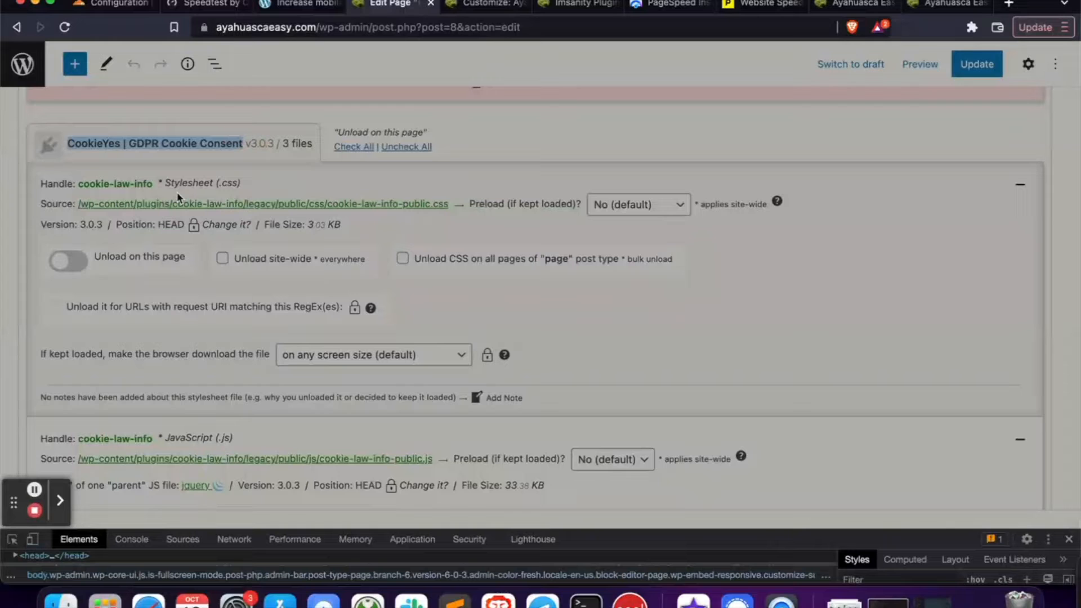
scroll(178, 197, down, 2)
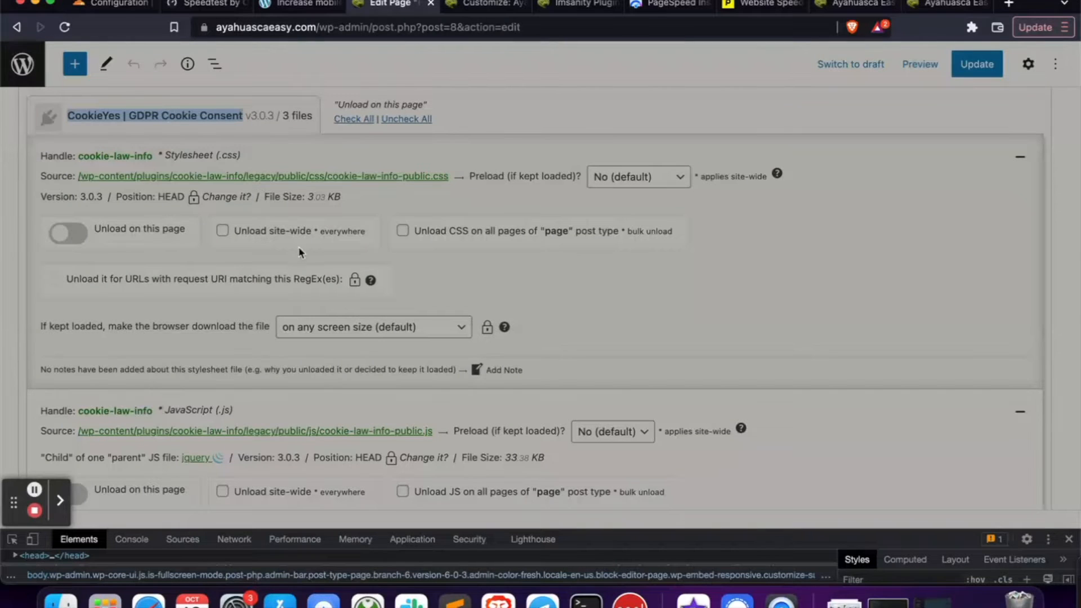
Unload the CookieYes cookie-law-info stylesheet, its JavaScript file and the cookie-law-info-gdpr stylesheet site-wide, and update the Home page
click(223, 232)
scroll(222, 231, down, 3)
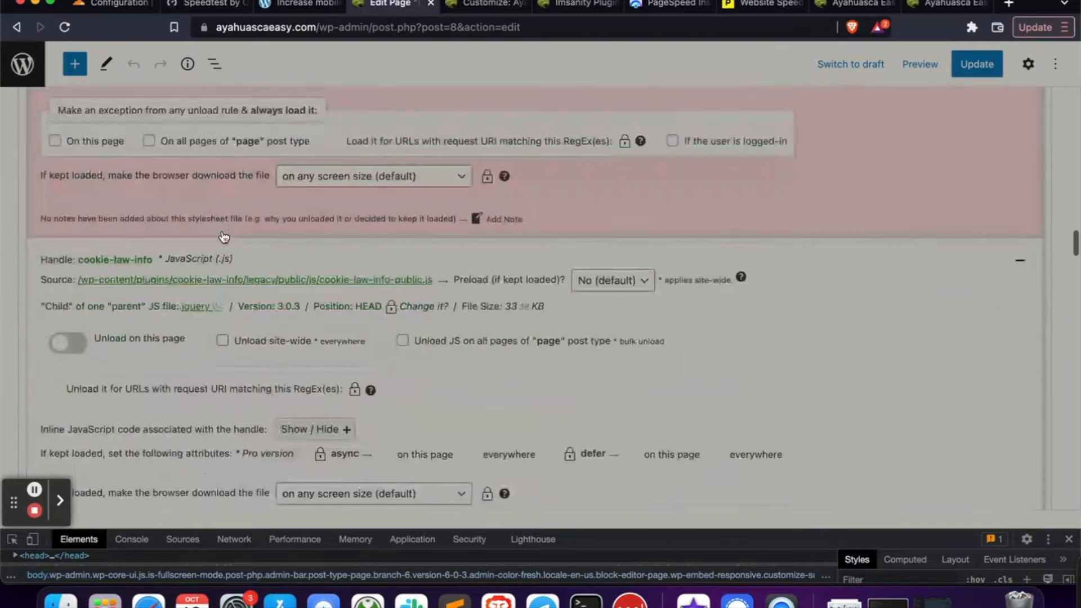
scroll(222, 236, down, 2)
click(223, 243)
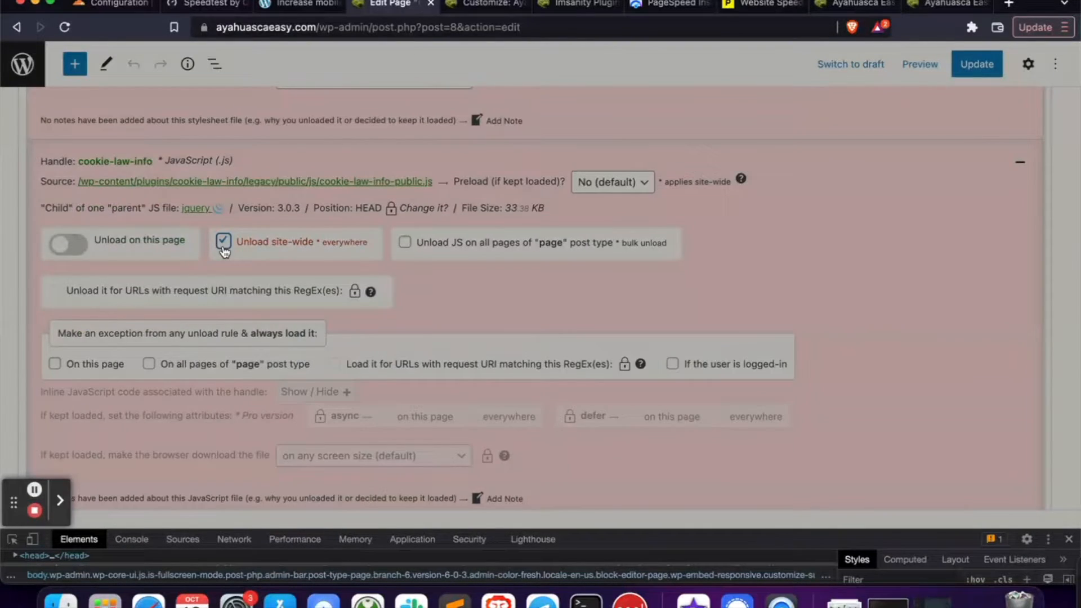
scroll(224, 248, down, 3)
scroll(222, 245, down, 3)
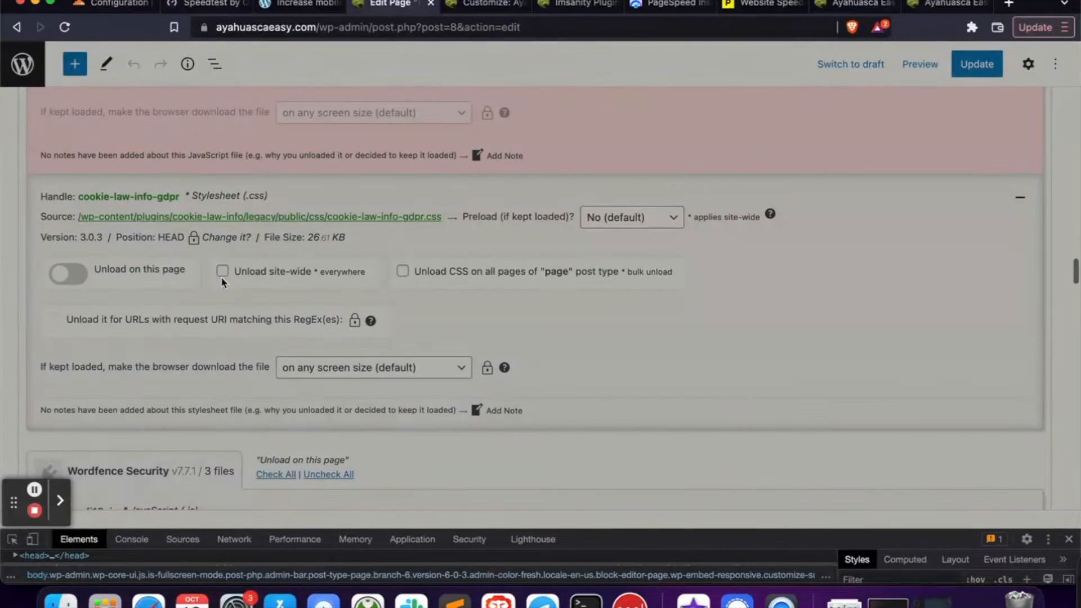
click(223, 272)
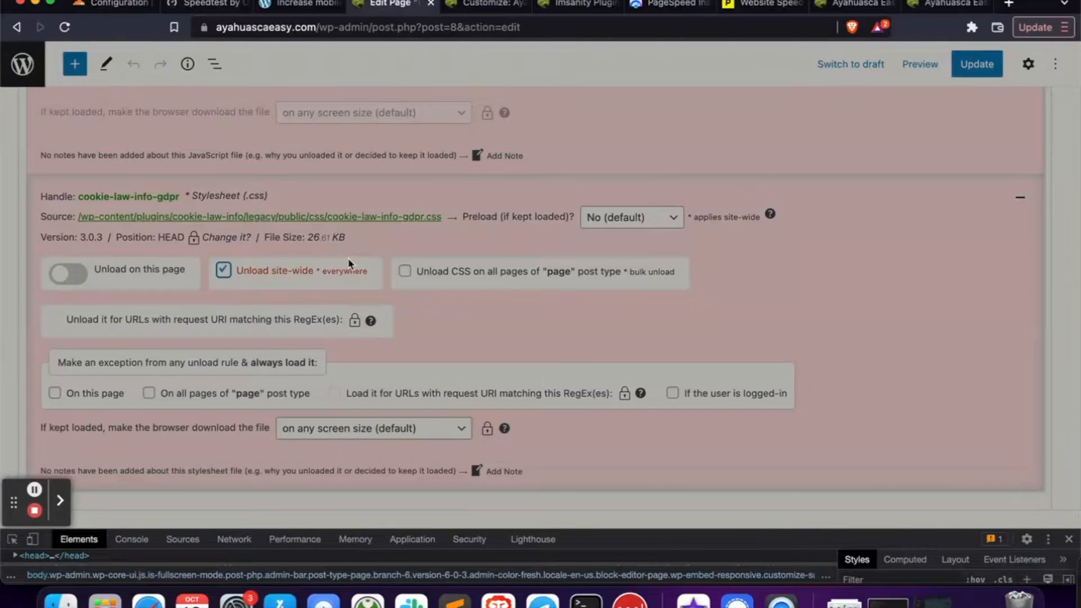
scroll(348, 257, up, 4)
click(971, 64)
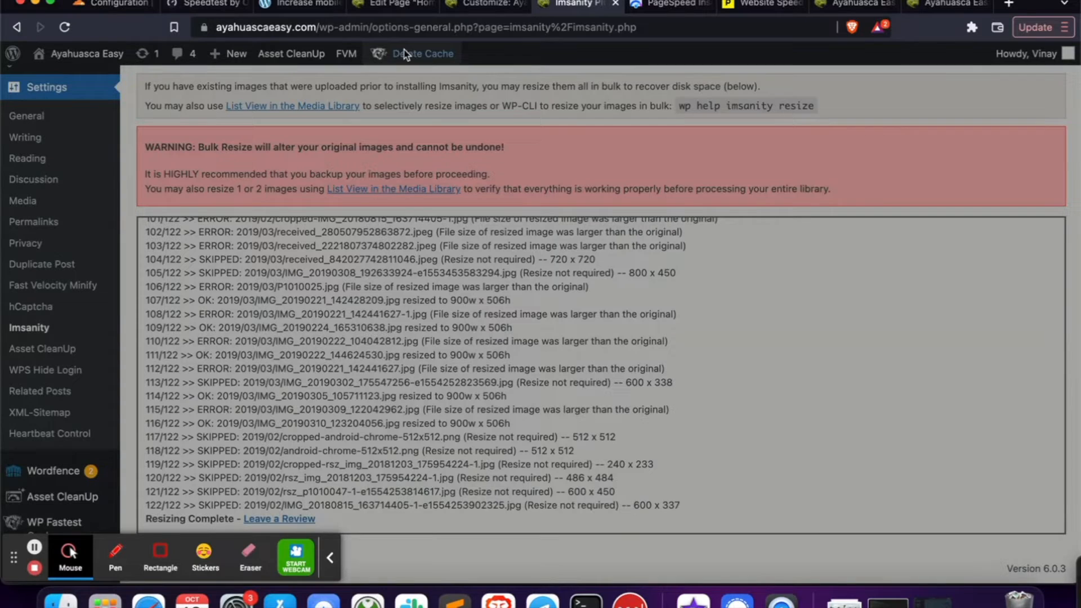
Clear all cache in the WordPress site, and switch to Cloudflare to purge everything from its cache
mouse_move(417, 53)
click(407, 81)
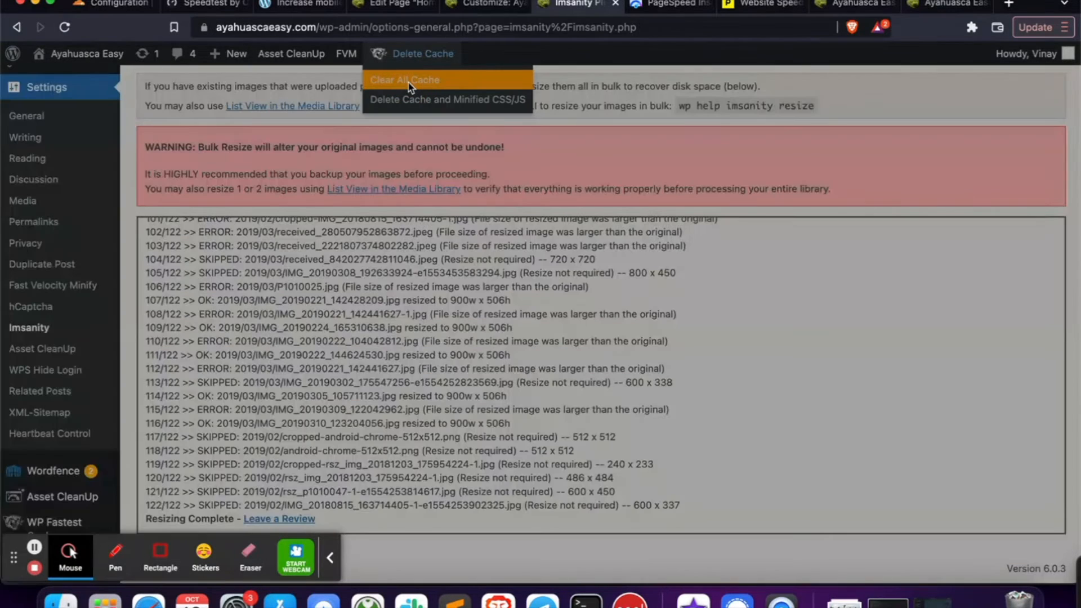
click(110, 5)
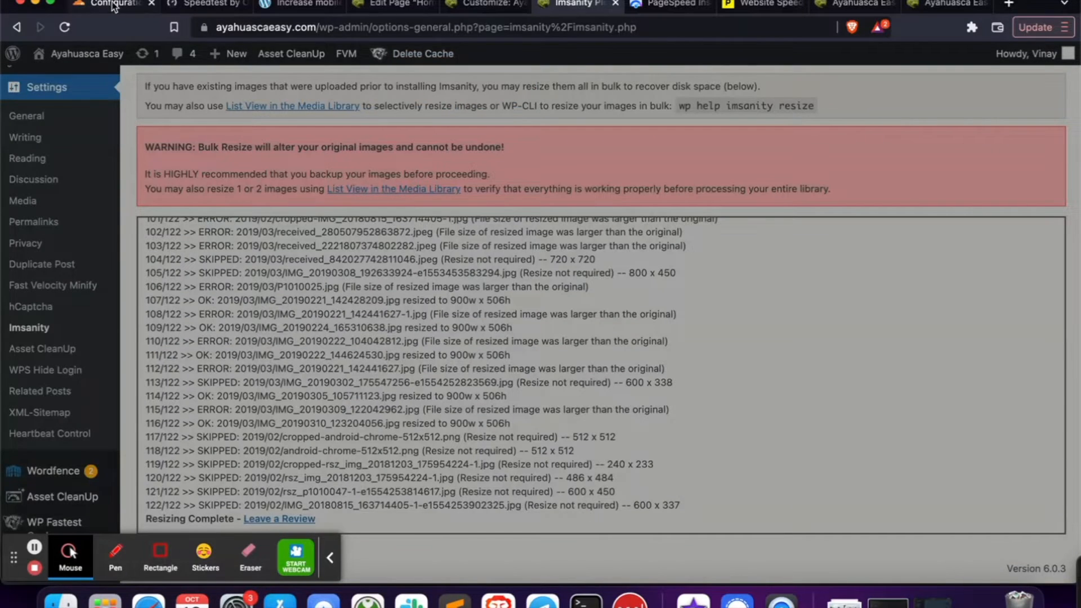
click(855, 274)
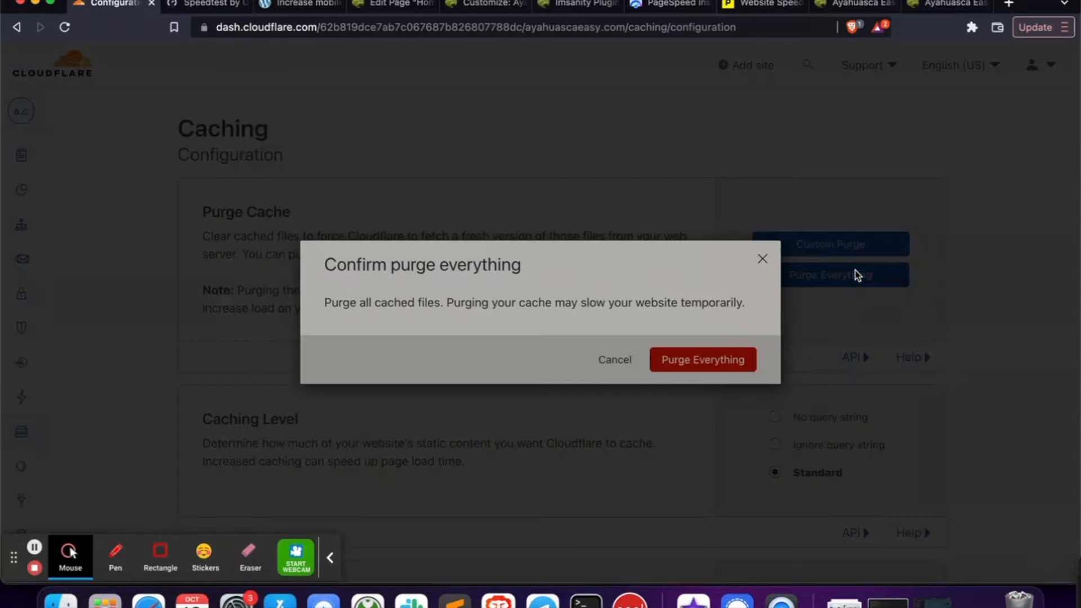
click(705, 363)
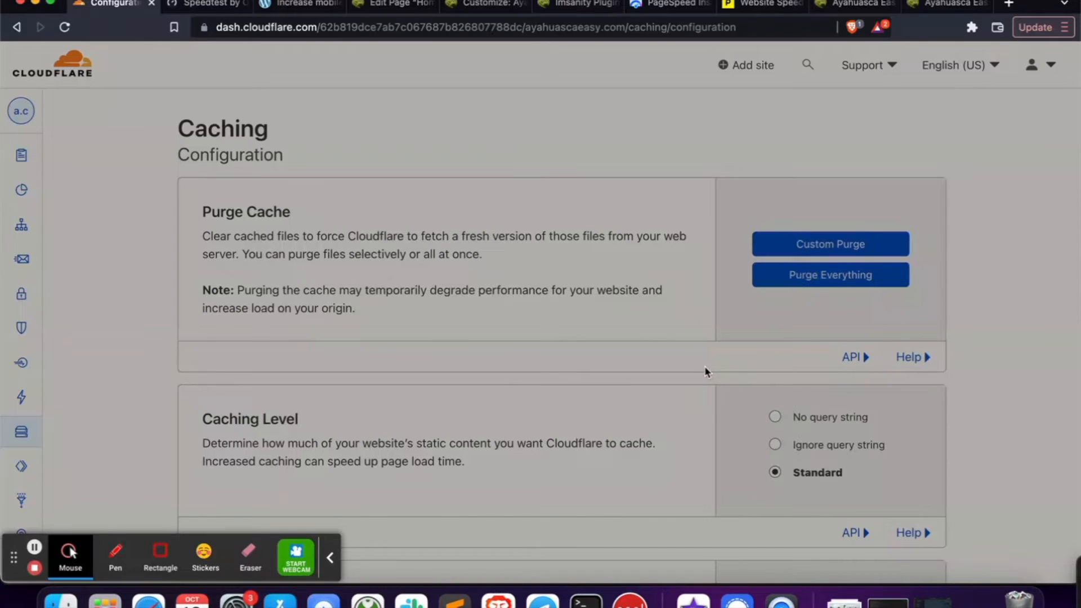
Open the Cloudflare Overview page for ayahuascaeasy.com
mouse_move(39, 148)
click(48, 157)
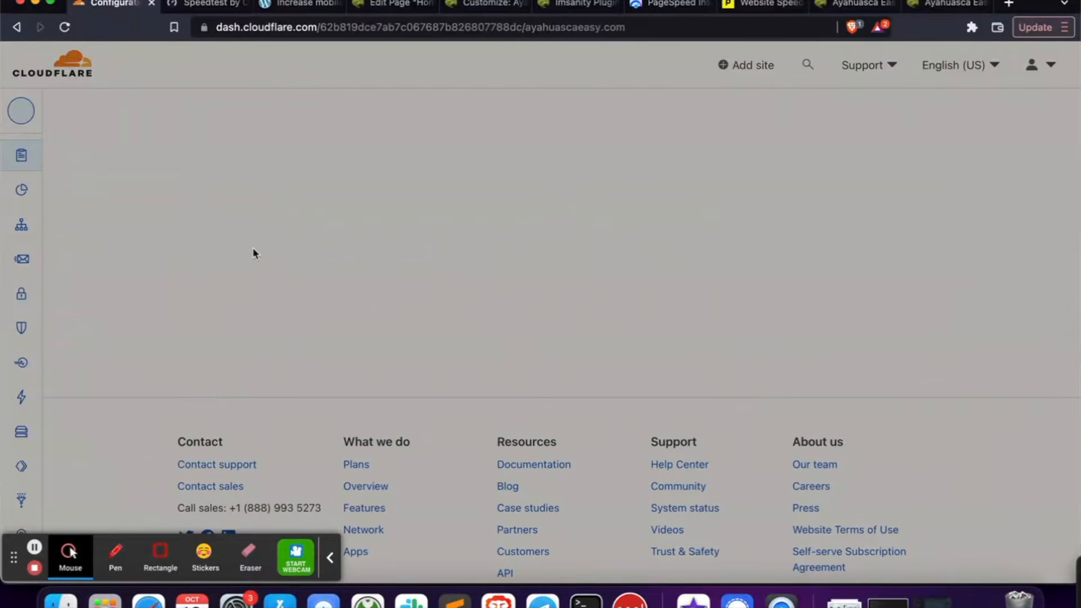
click(332, 555)
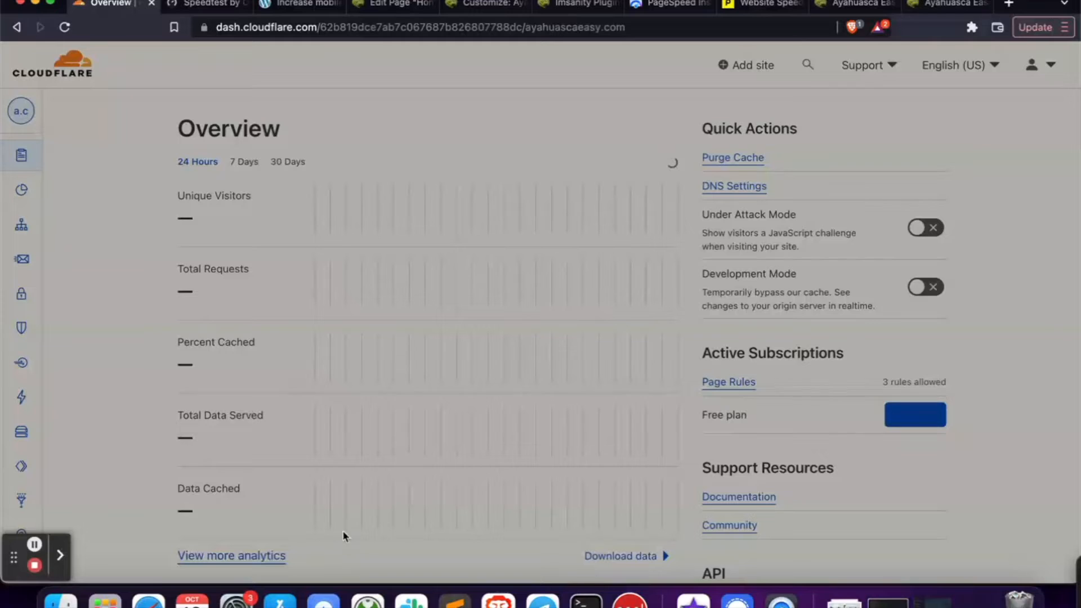
scroll(777, 379, down, 8)
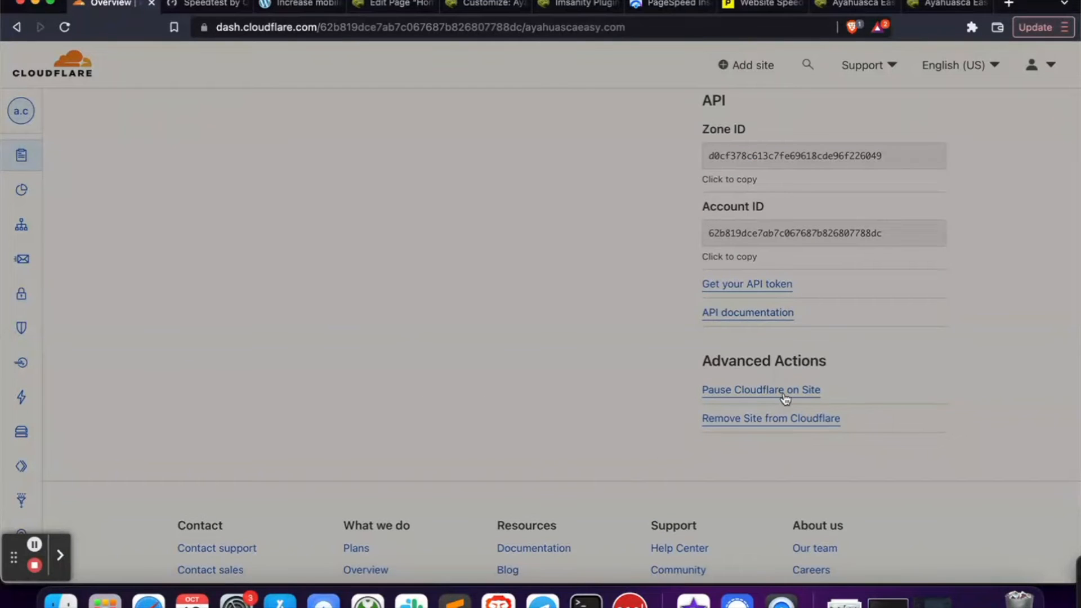
click(786, 397)
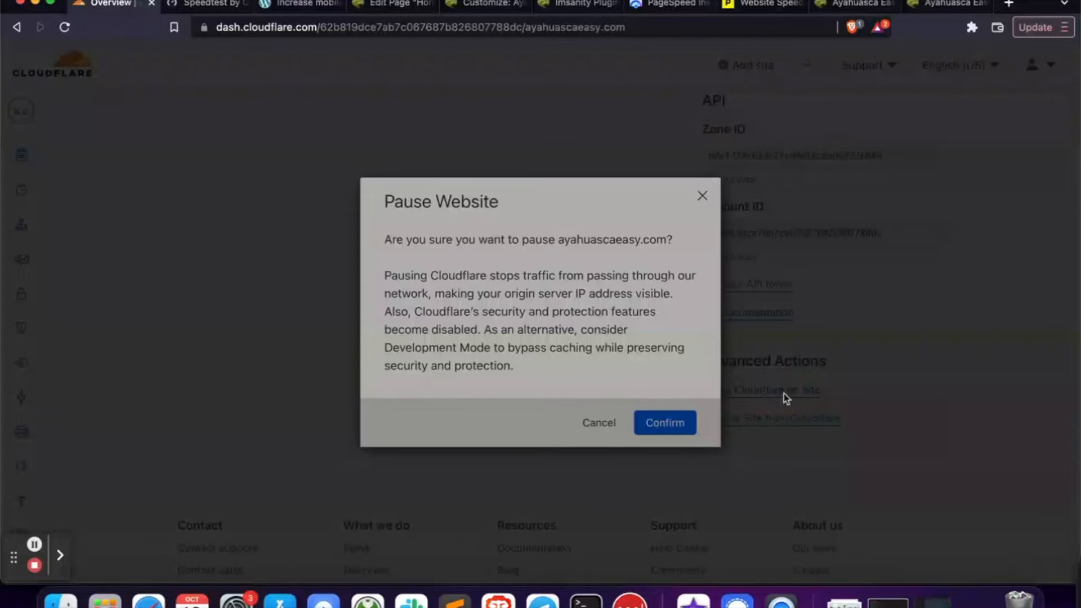
drag(383, 347, 496, 347)
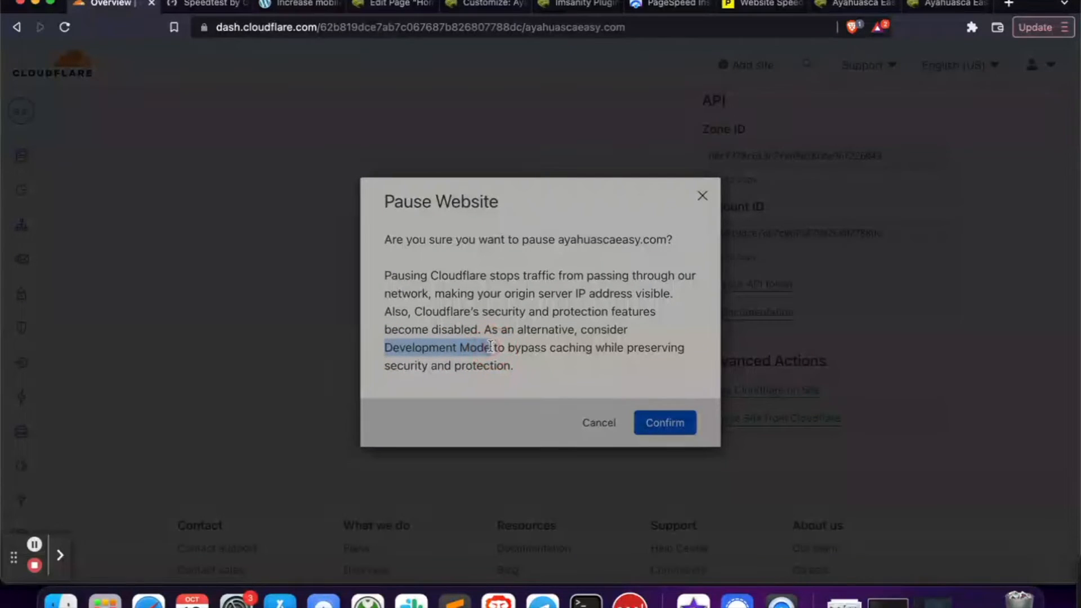
click(599, 422)
scroll(599, 422, up, 10)
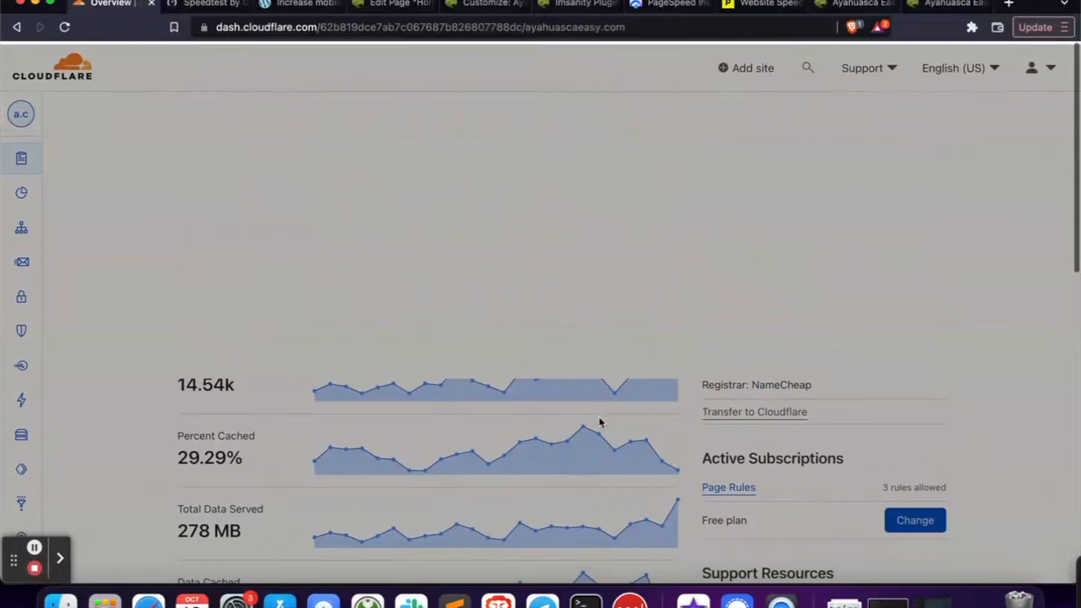
Find the Development Mode setting by searching the Overview page for "develop", and enable it for the site
scroll(872, 234, down, 2)
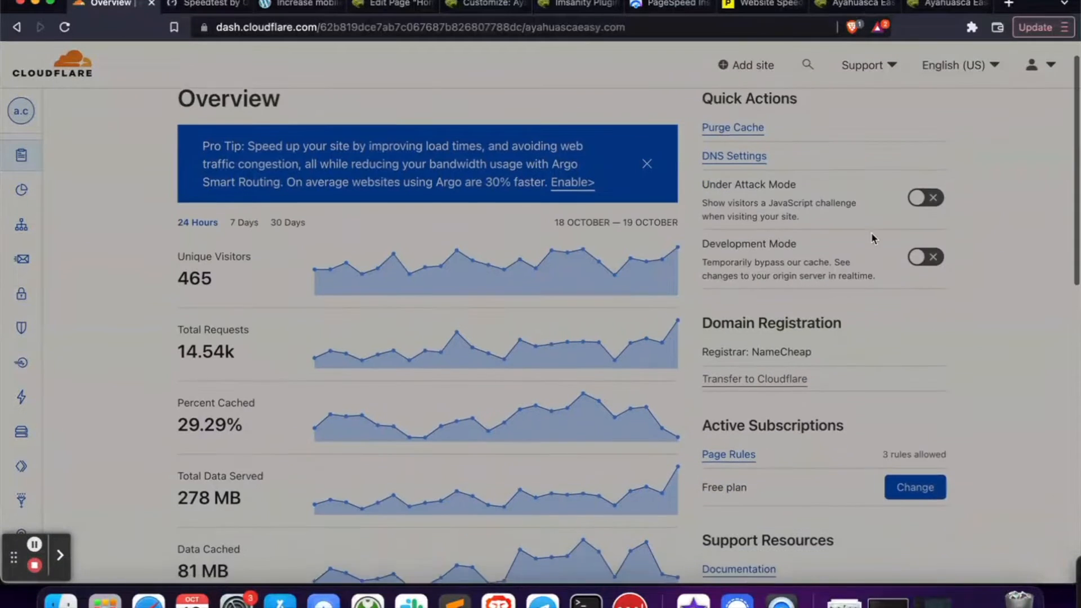
key(super+f)
text(develop)
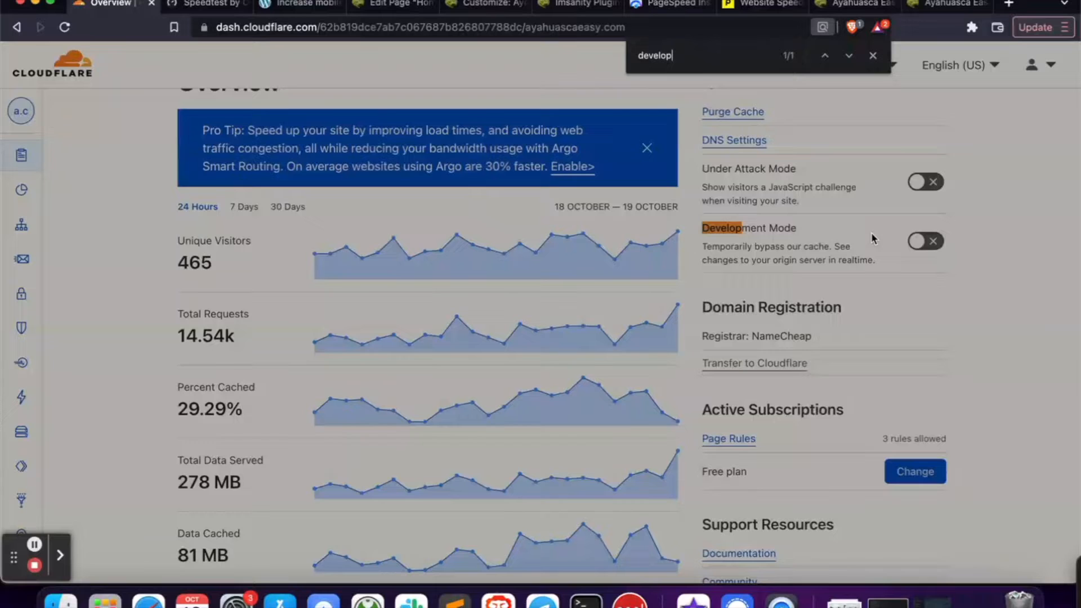
click(935, 242)
click(656, 396)
key(Escape)
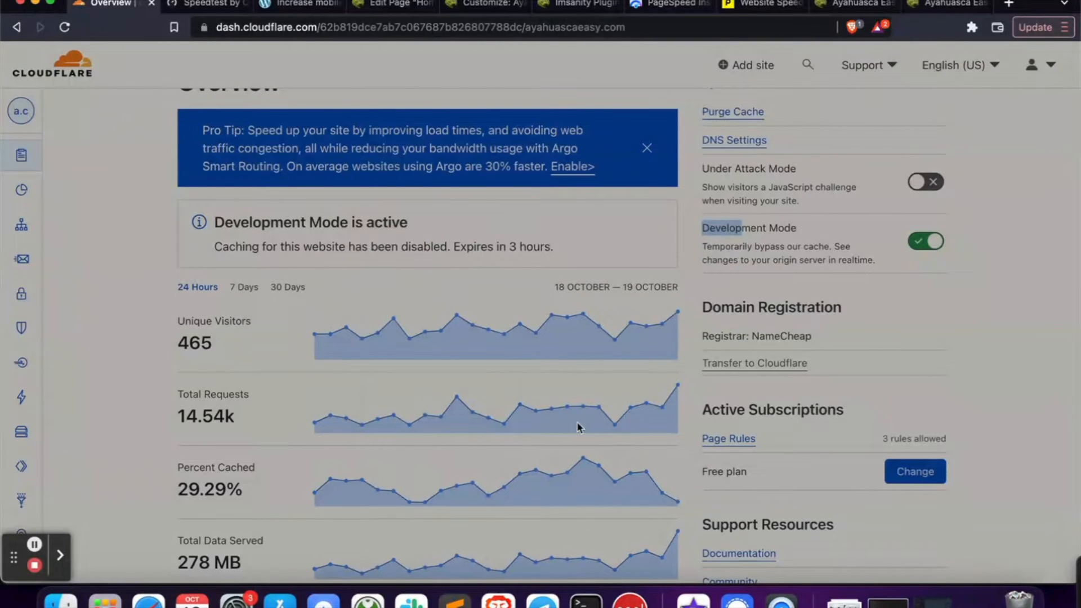
scroll(117, 432, down, 4)
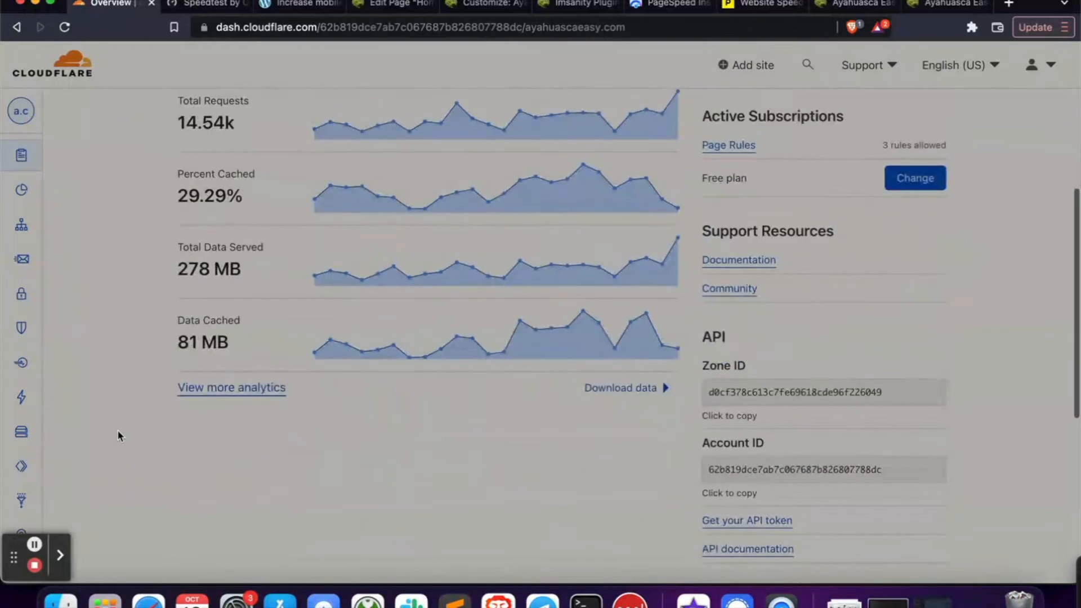
scroll(117, 431, up, 5)
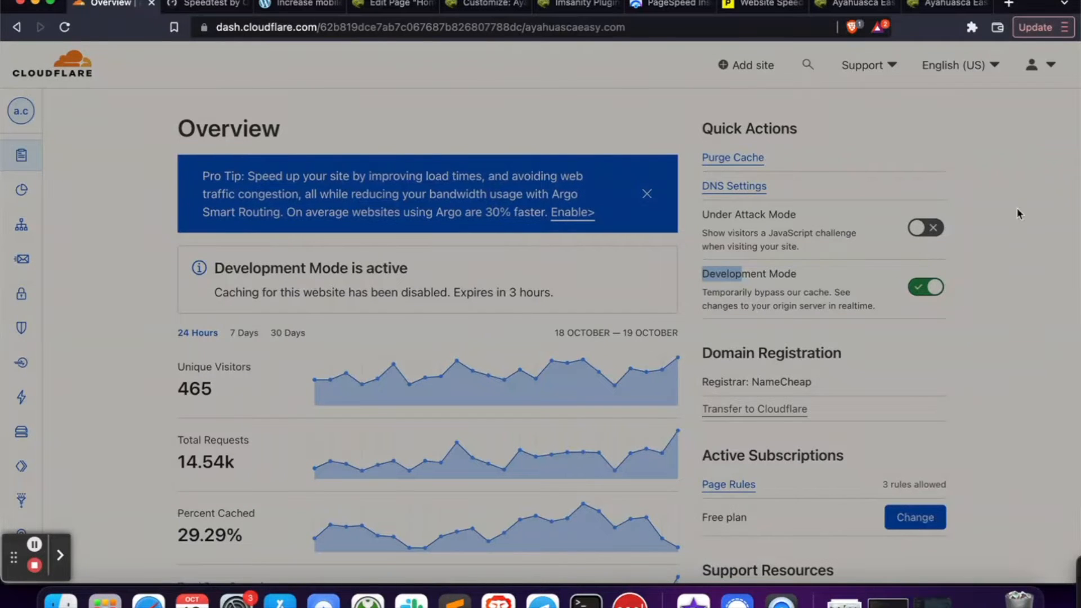
click(979, 286)
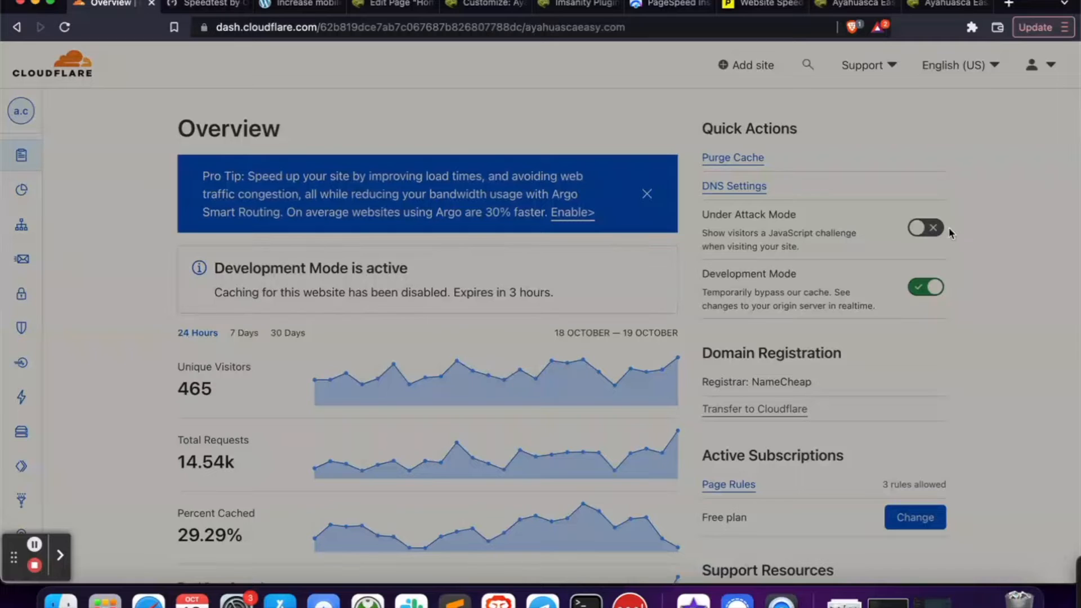
triple_click(740, 295)
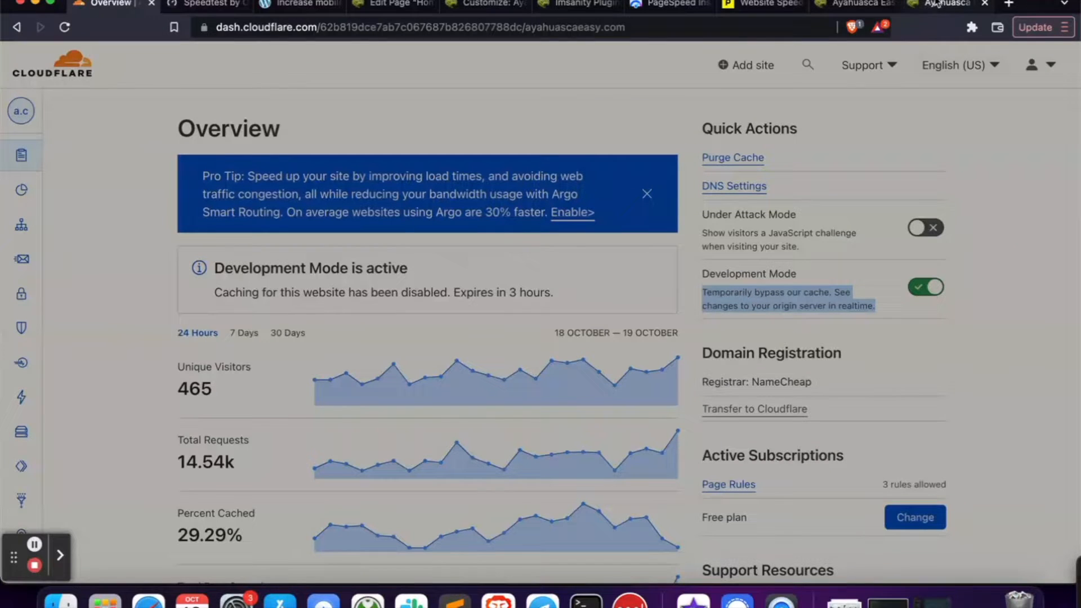
click(837, 7)
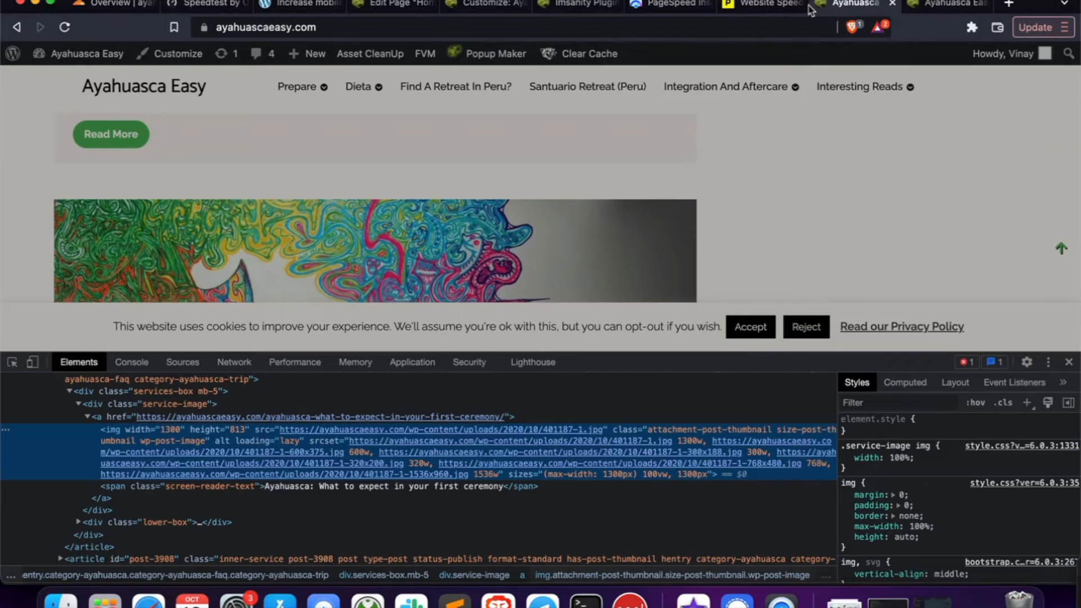
click(761, 4)
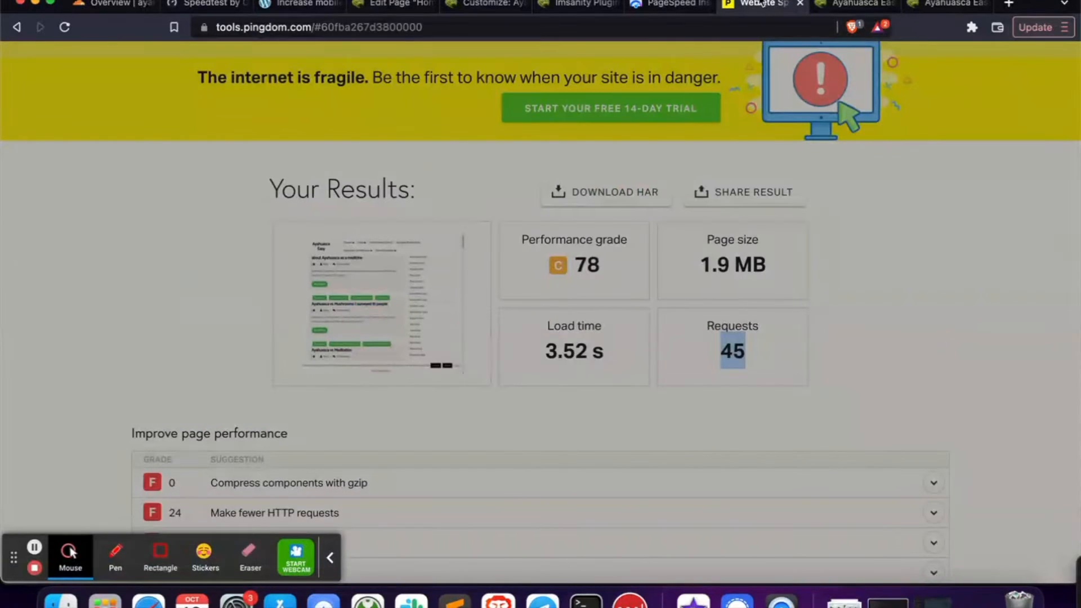
click(662, 9)
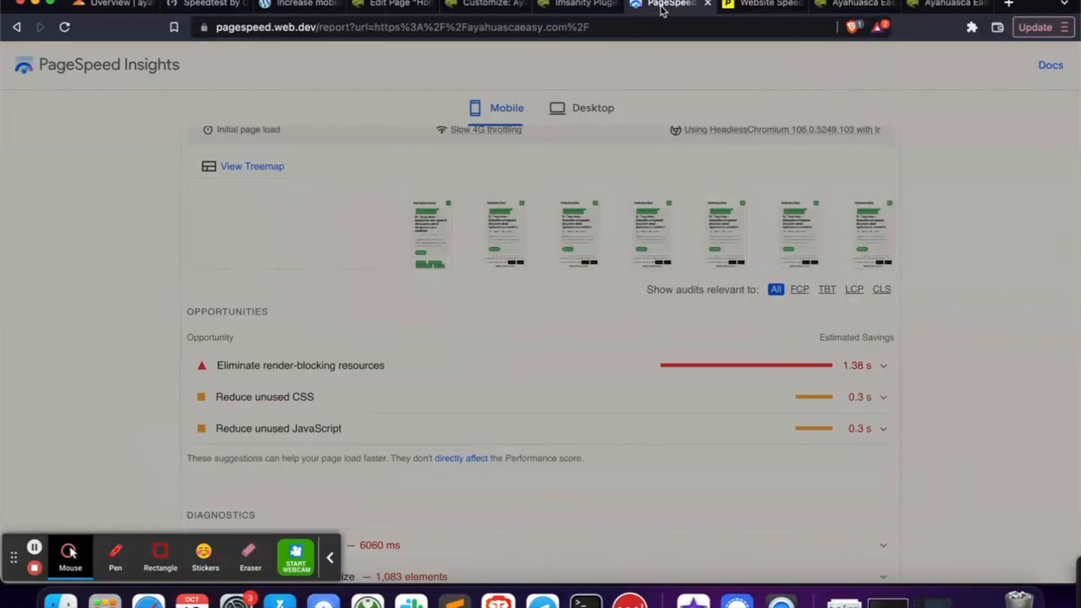
click(582, 5)
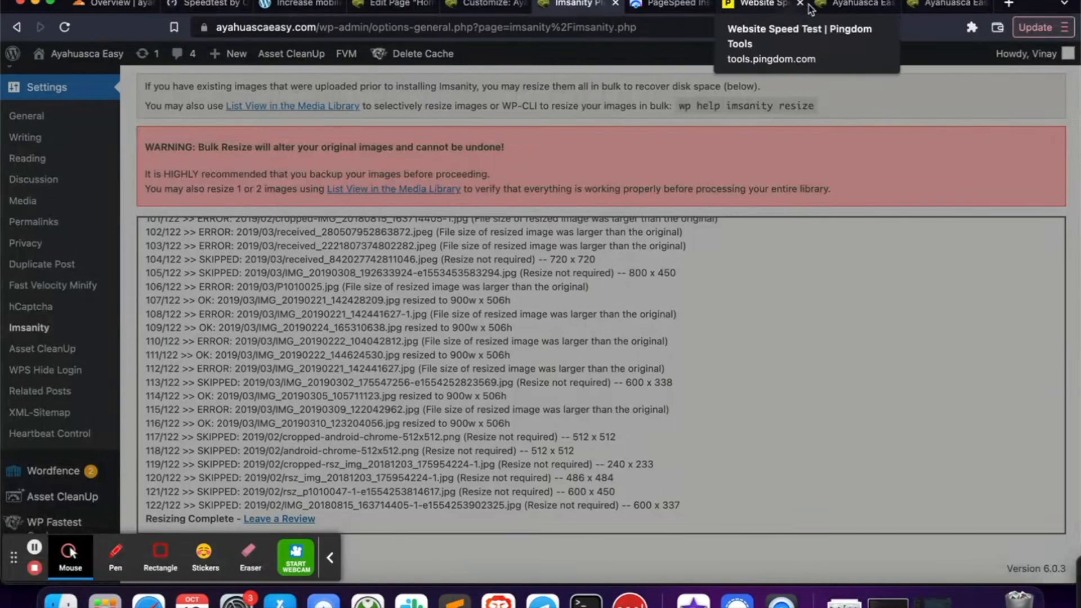
Empty the cache and hard reload the ayahuascaeasy.com home page, and enlarge the page area above the developer tools
click(847, 5)
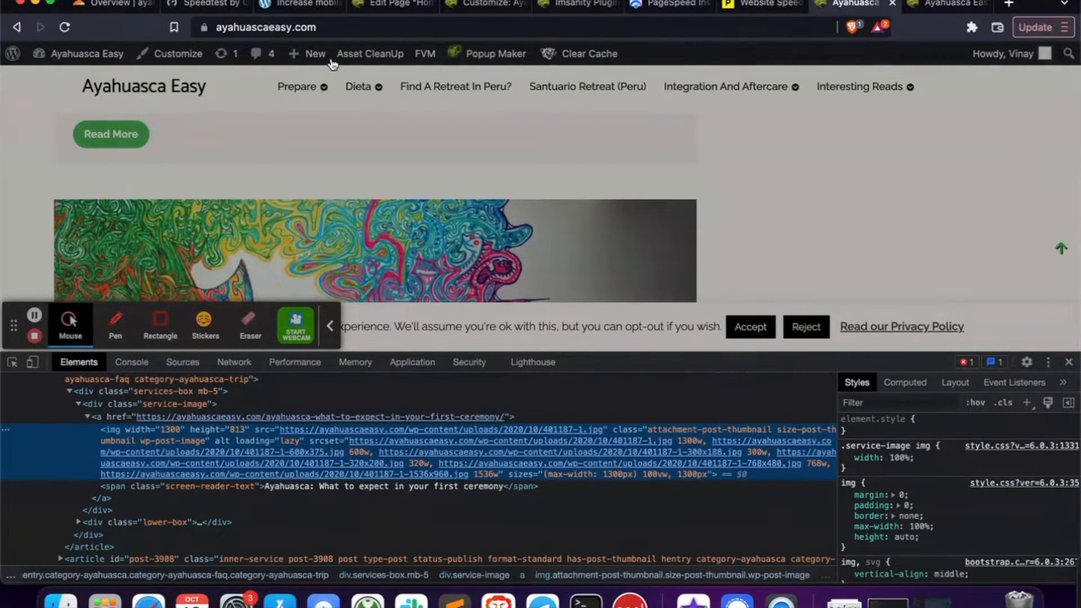
right_click(65, 29)
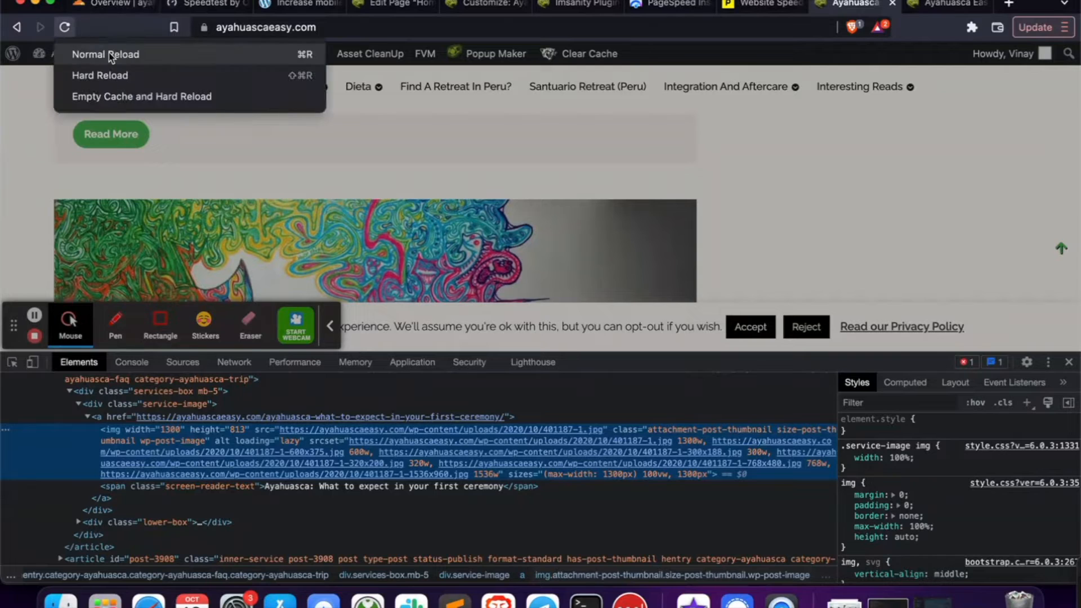
click(173, 96)
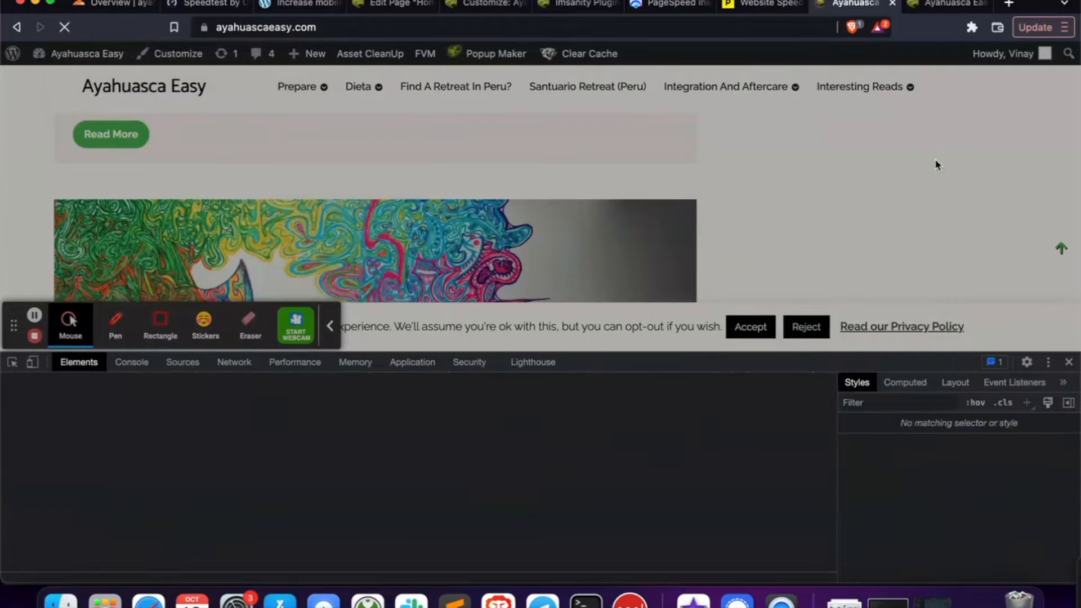
drag(929, 355, 932, 450)
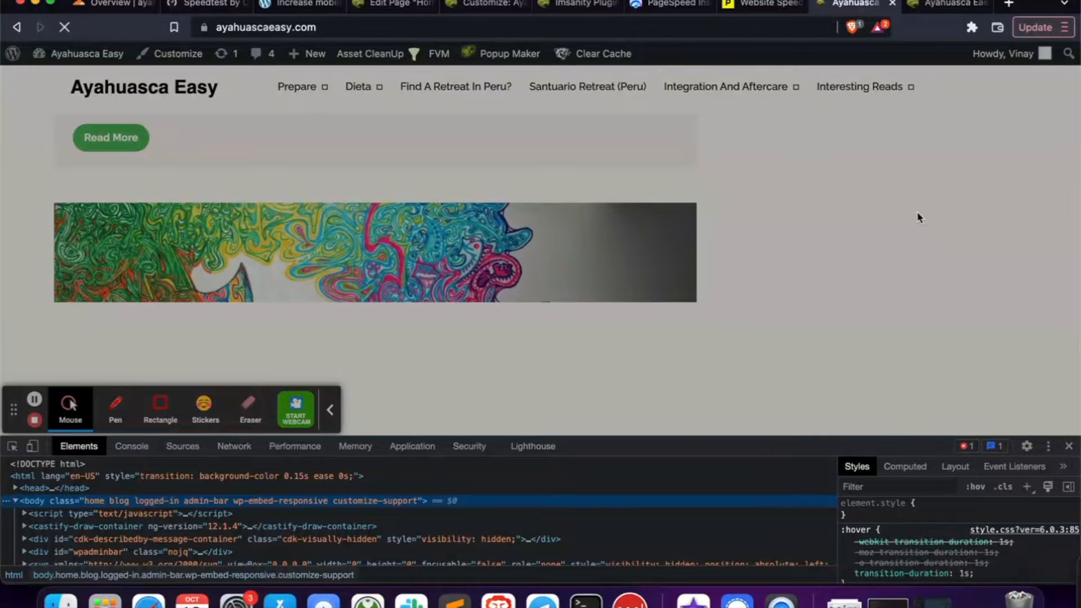
click(330, 410)
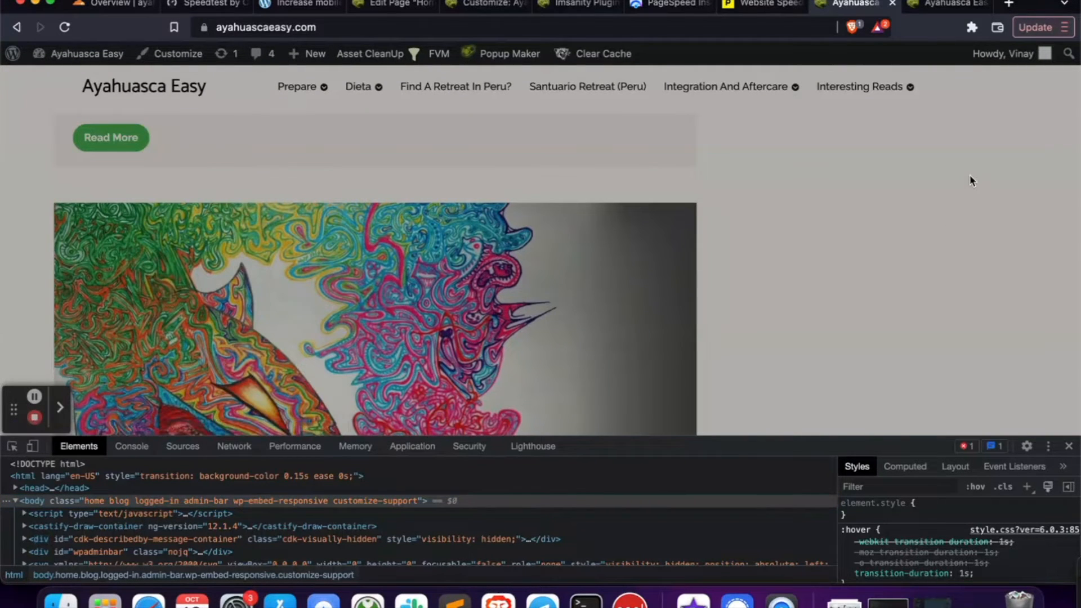
Copy the tested site's URL from the existing Pingdom results and open a fresh Pingdom speed test page in a new tab
click(771, 5)
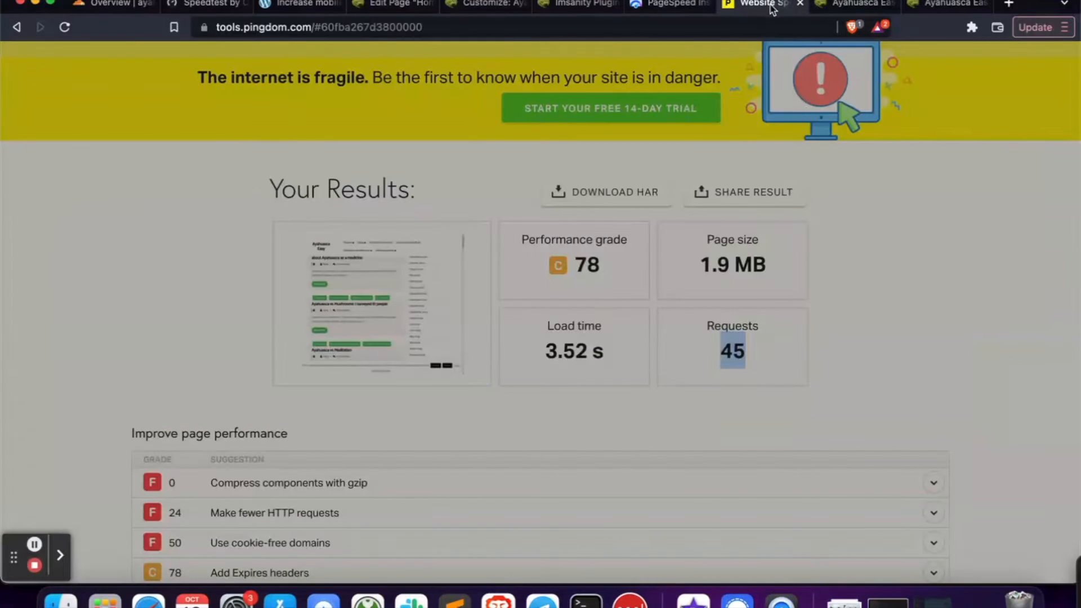
scroll(876, 282, up, 3)
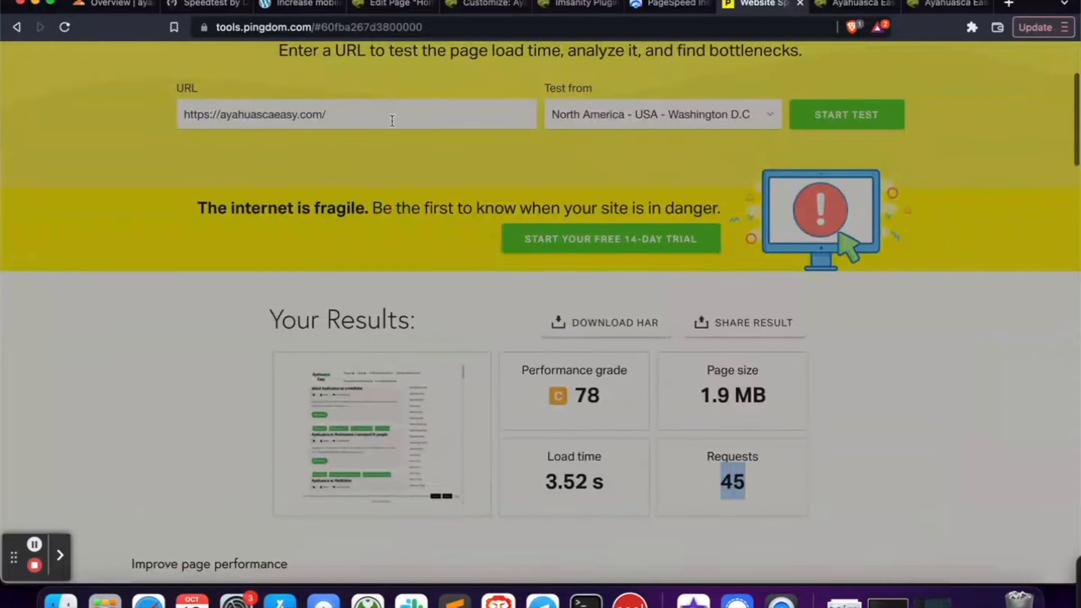
click(357, 112)
drag(326, 114, 103, 119)
key(ctrl+c)
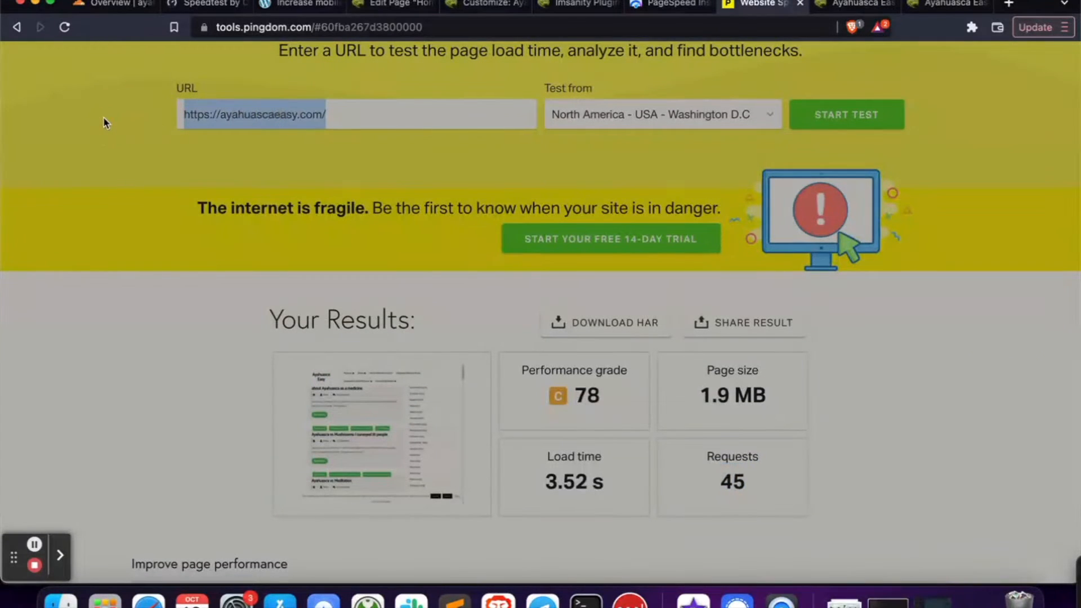
scroll(141, 107, up, 3)
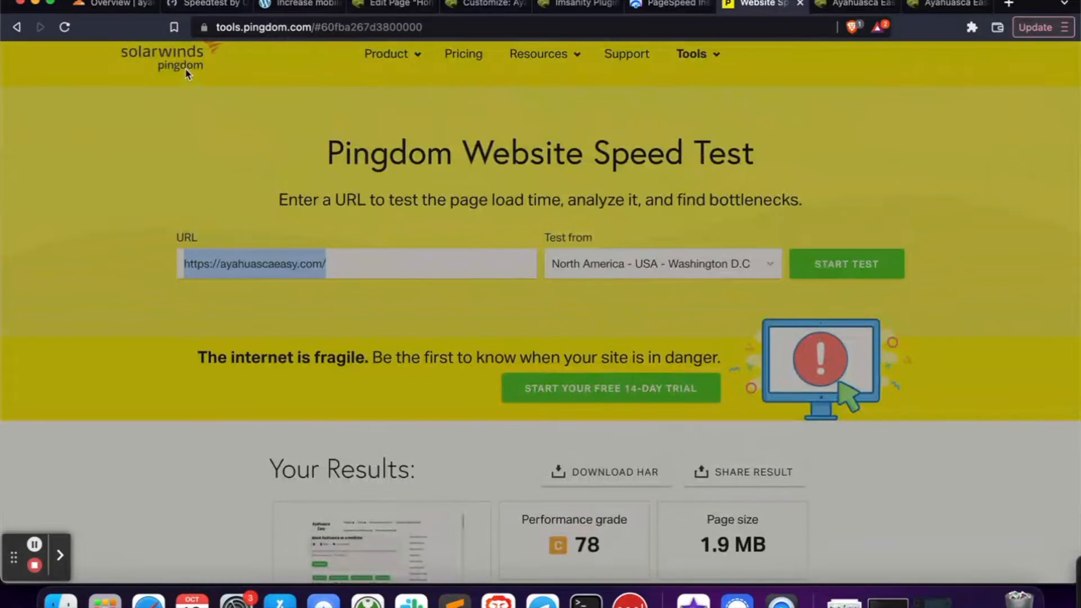
right_click(189, 57)
click(247, 63)
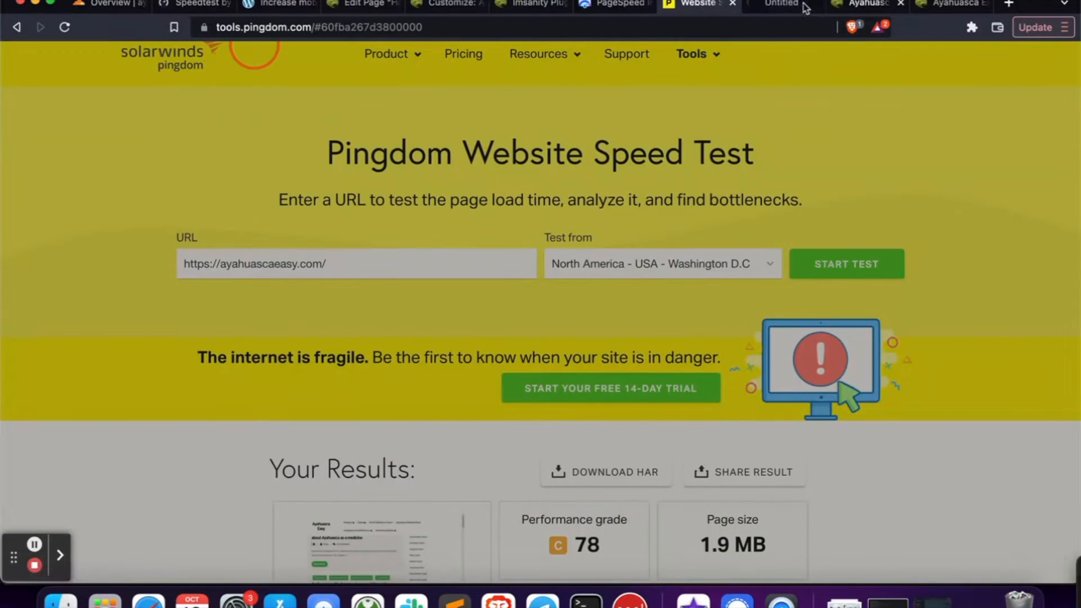
scroll(971, 261, down, 3)
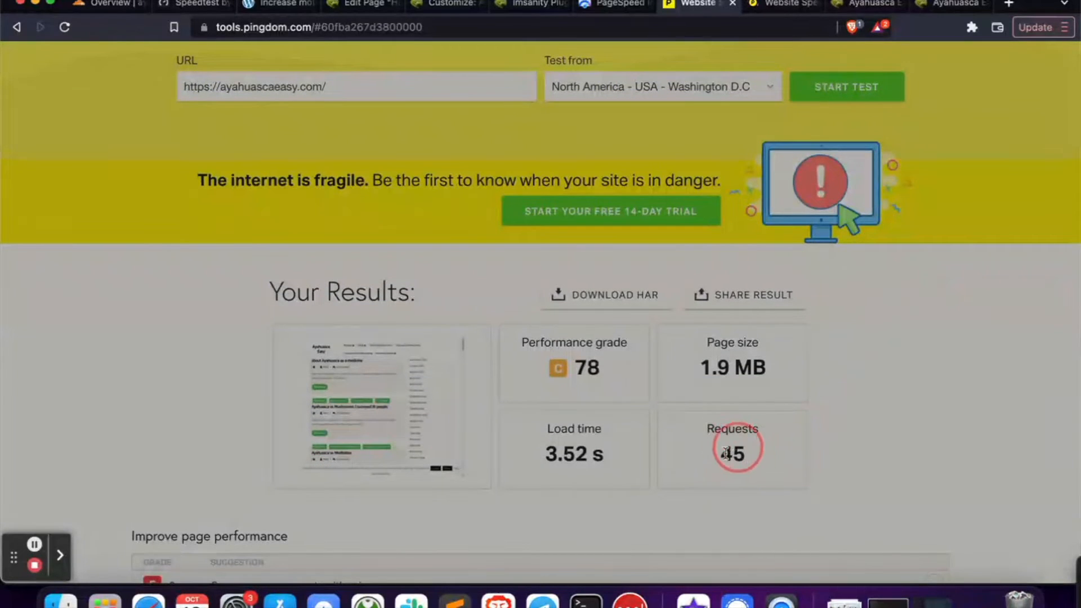
click(787, 9)
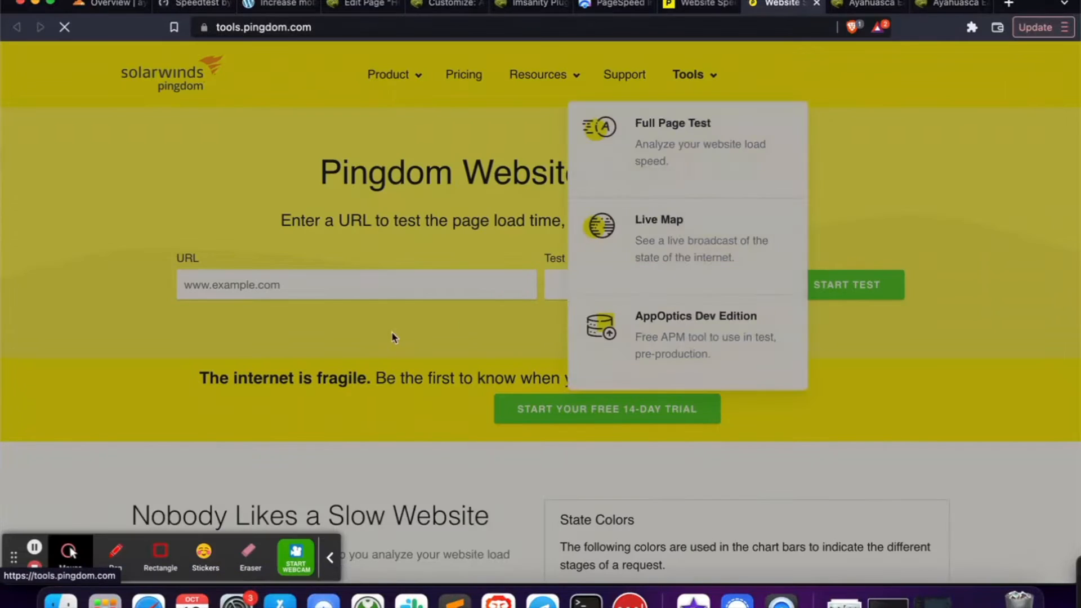
click(386, 285)
key(ctrl+v)
click(669, 278)
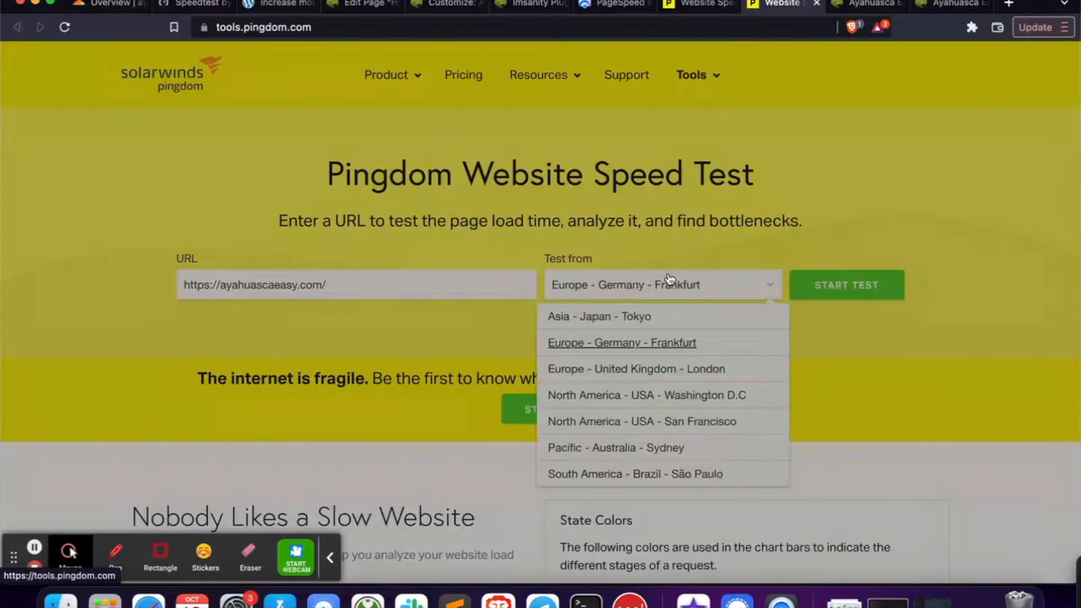
click(679, 396)
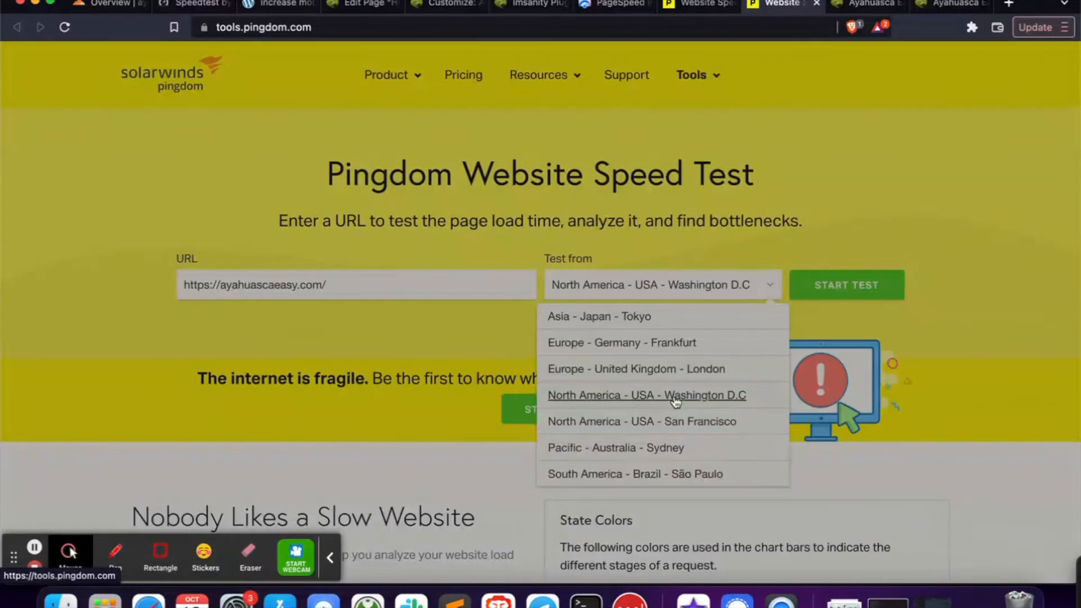
click(897, 289)
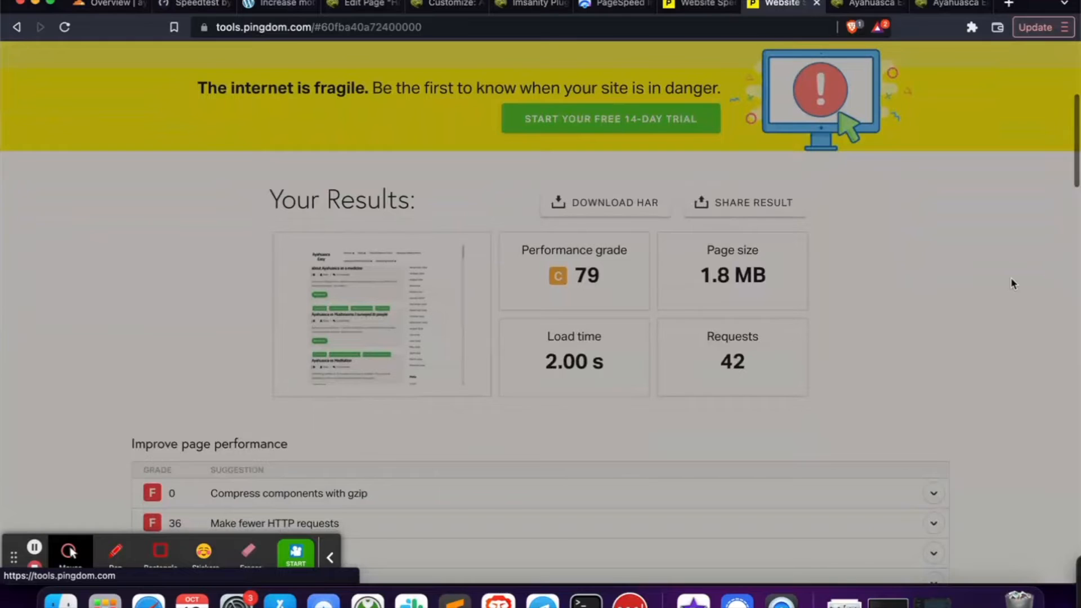
scroll(1013, 283, down, 3)
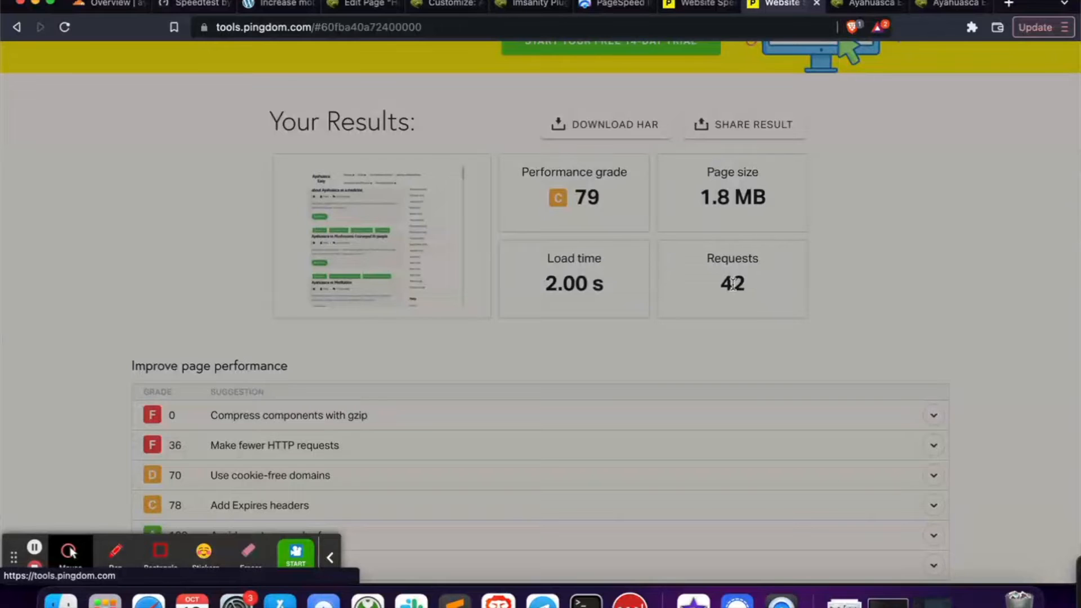
Switch to the PageSpeed Insights report for ayahuascaeasy.com and rerun the analysis
click(612, 7)
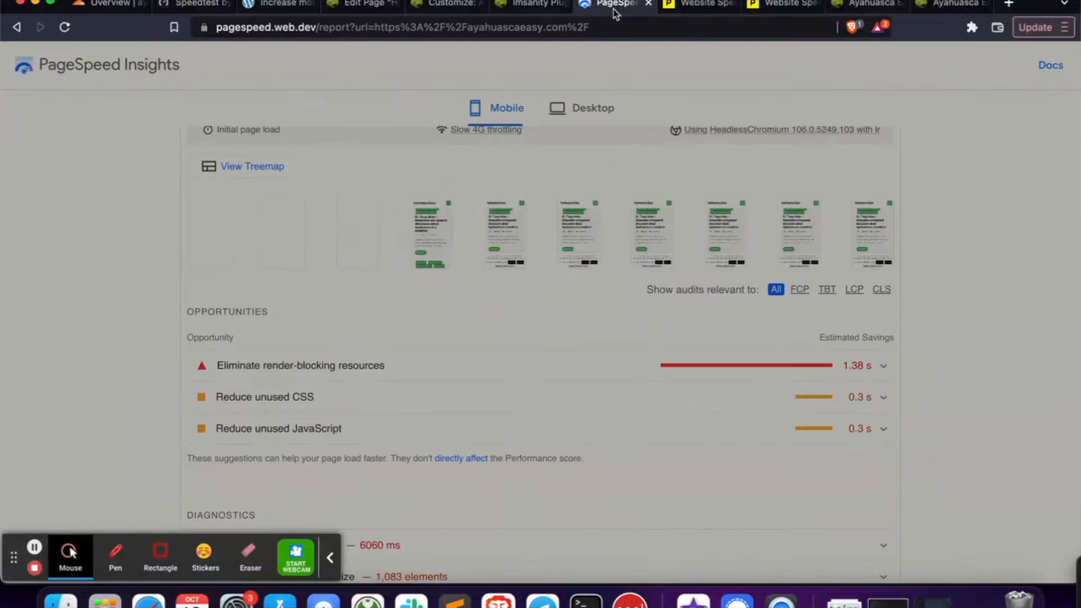
scroll(907, 289, up, 15)
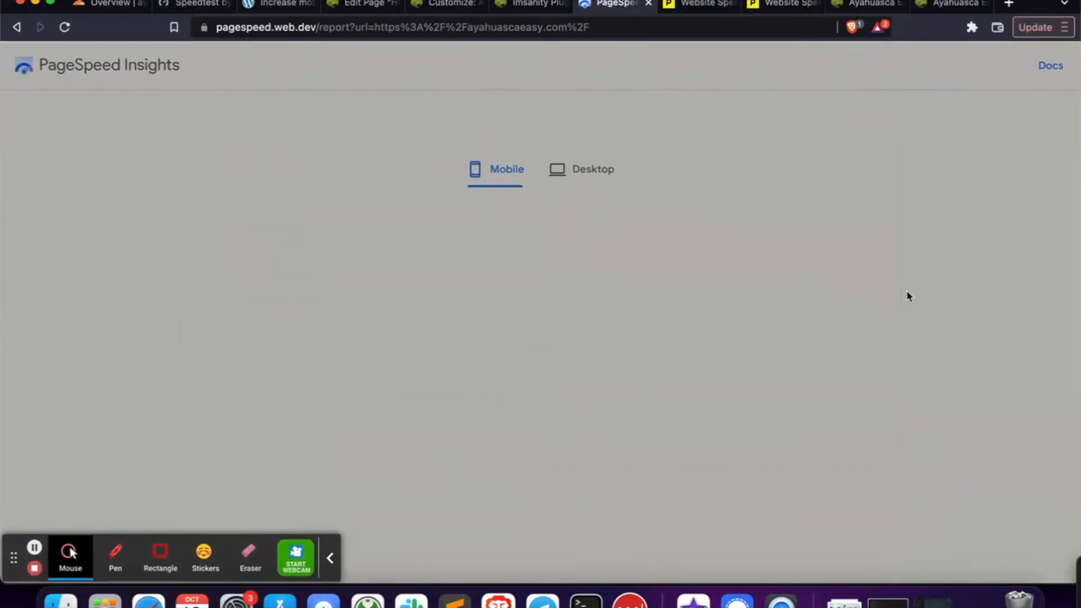
scroll(907, 293, down, 8)
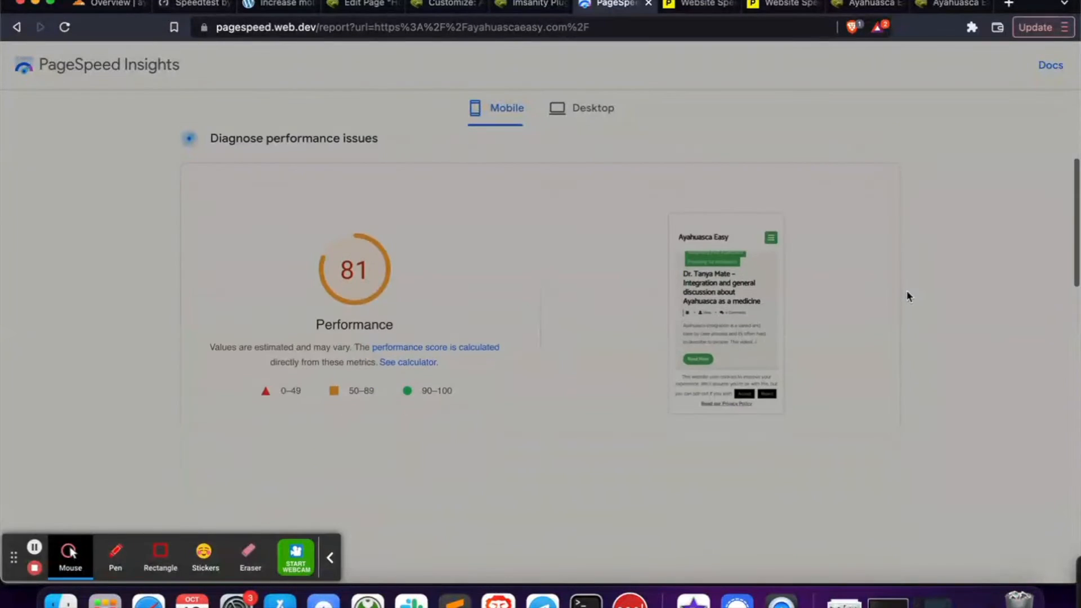
scroll(907, 293, up, 3)
scroll(907, 297, up, 5)
click(859, 119)
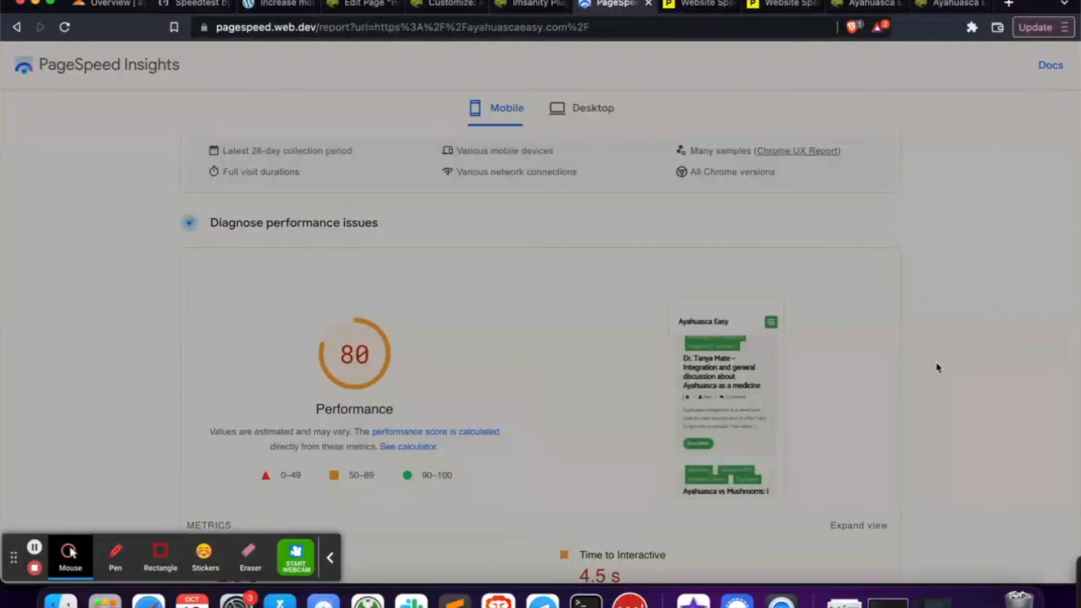
Review the new mobile performance score, the metrics and the listed opportunities and diagnostics
scroll(937, 367, down, 3)
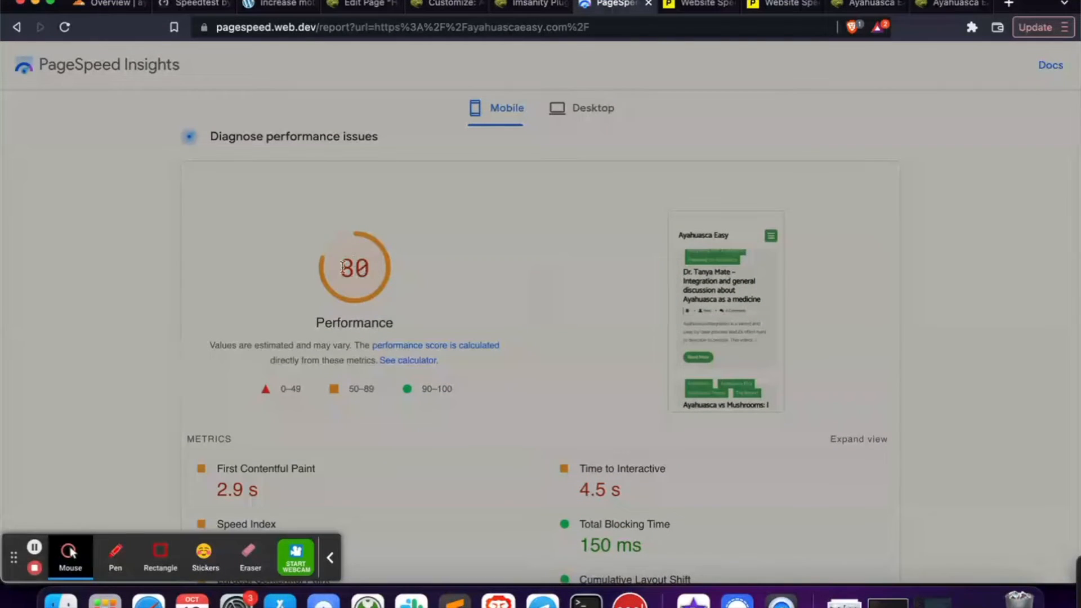
scroll(150, 323, down, 5)
scroll(149, 322, down, 8)
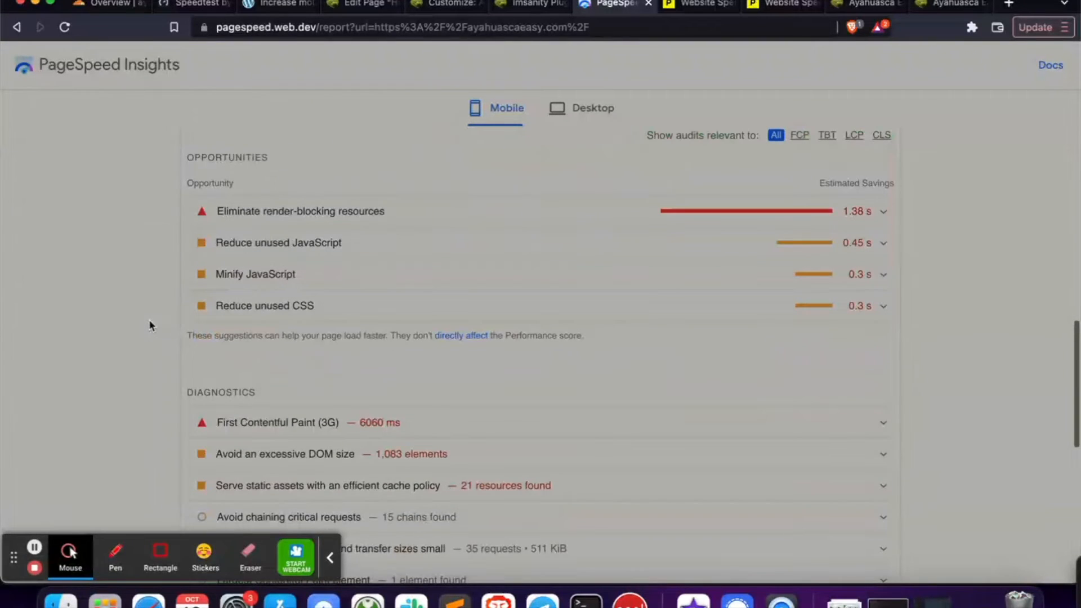
scroll(149, 324, up, 3)
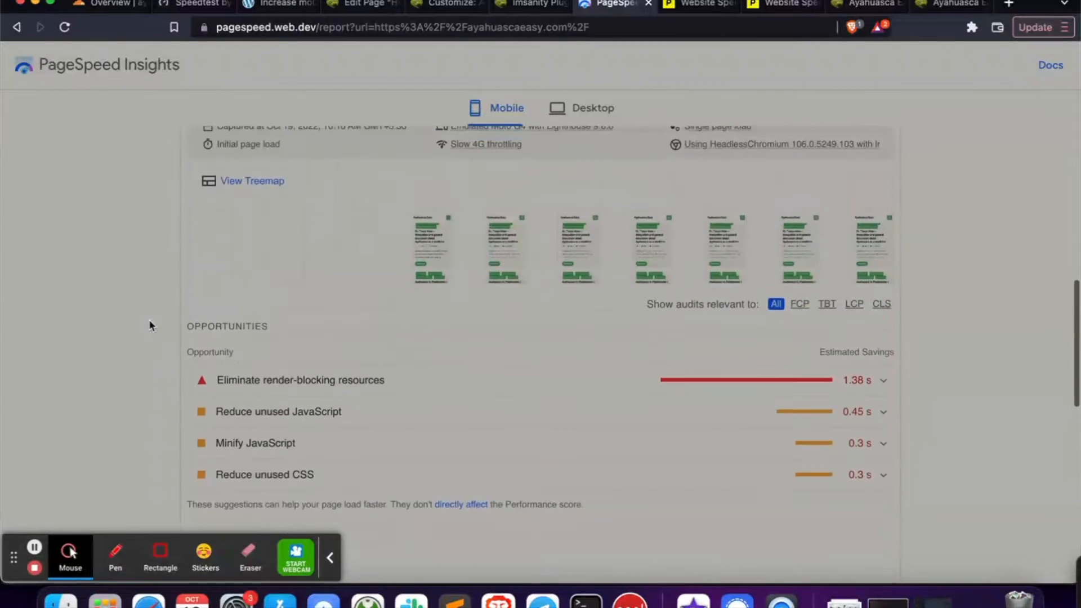
click(331, 557)
Compare the performance grade, page size, load time and requests between the earlier and the new Pingdom results
click(700, 4)
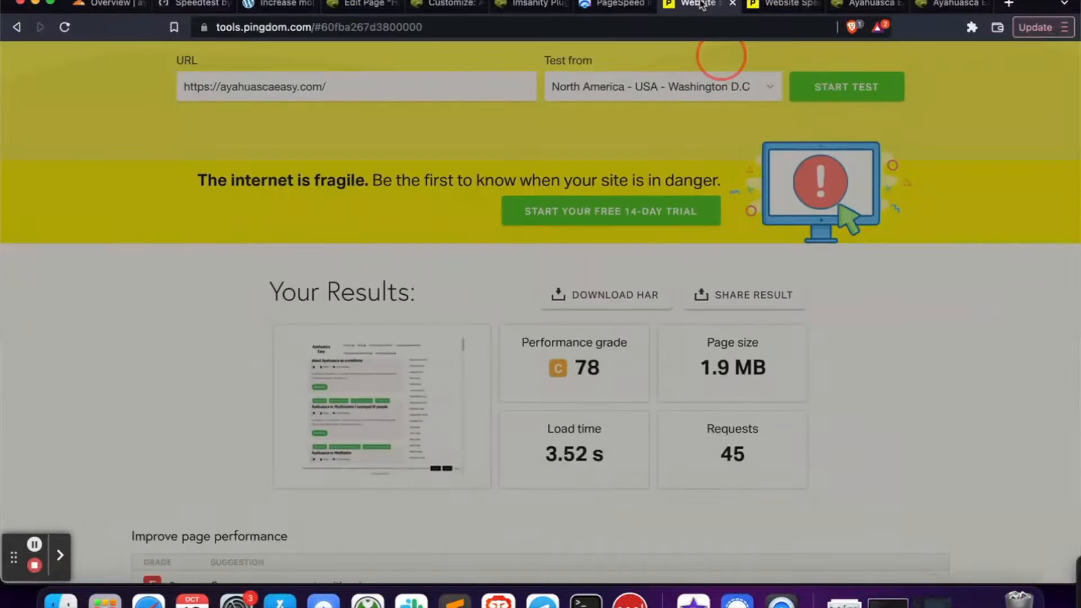
click(774, 4)
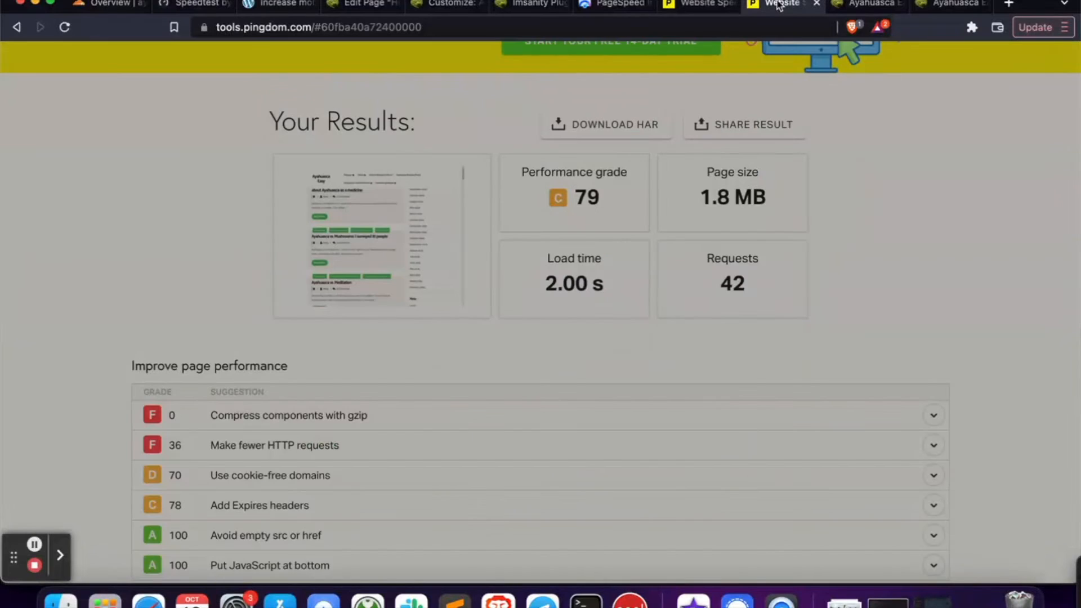
click(700, 4)
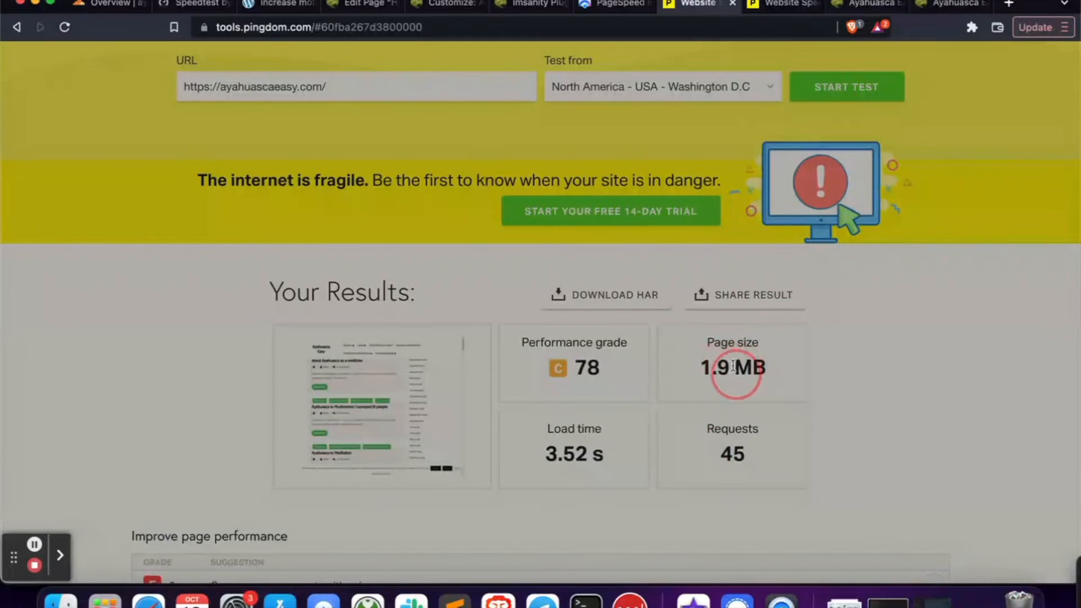
click(783, 4)
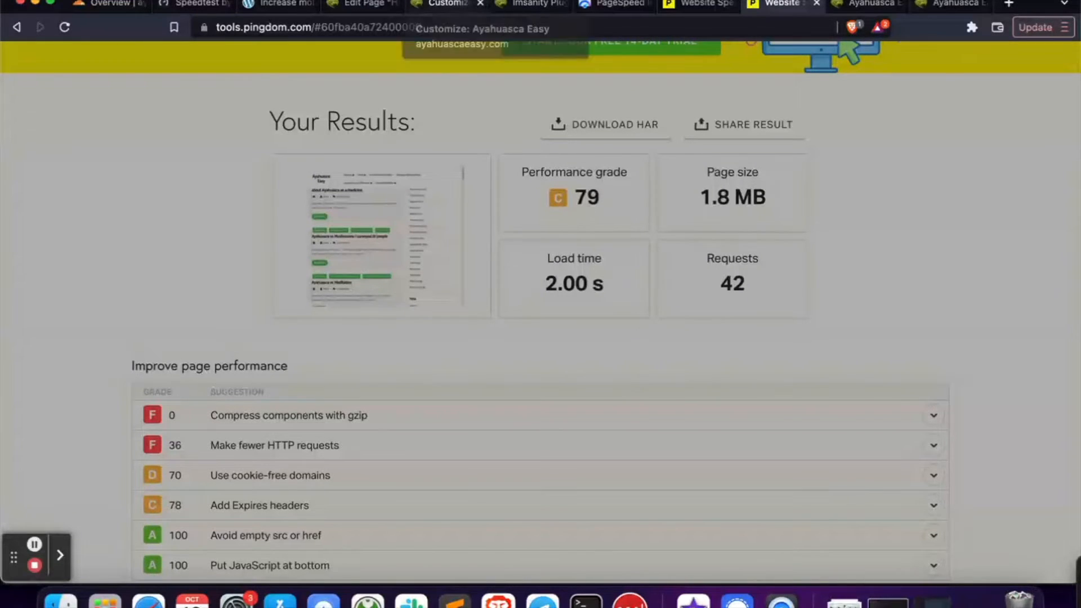
Switch to the Home page's WordPress editor and examine the Contact Form 7 stylesheet's unload options in Asset CleanUp
click(942, 4)
click(854, 5)
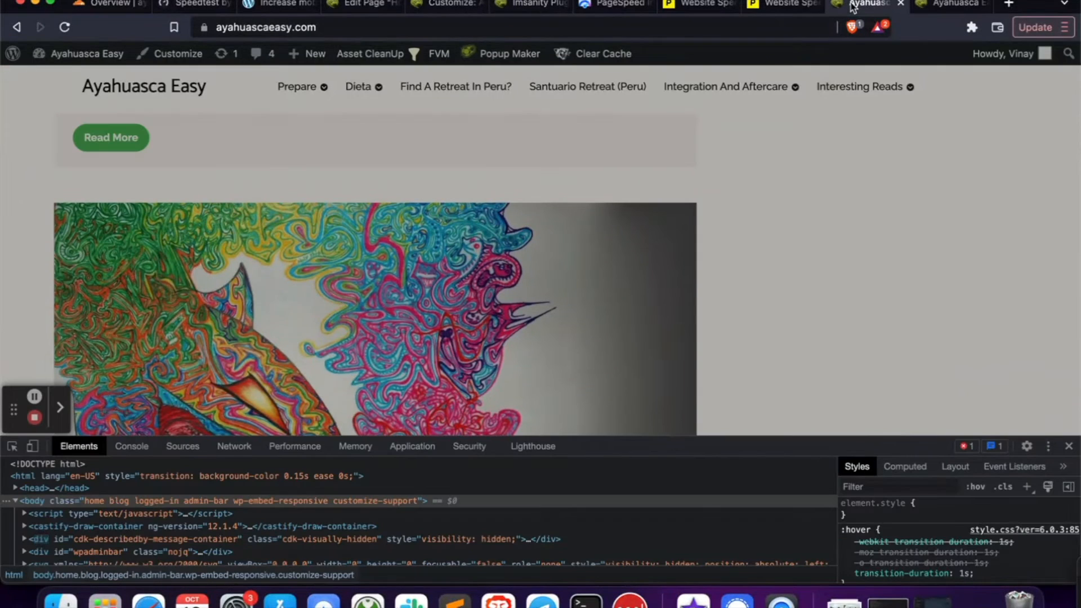
click(355, 6)
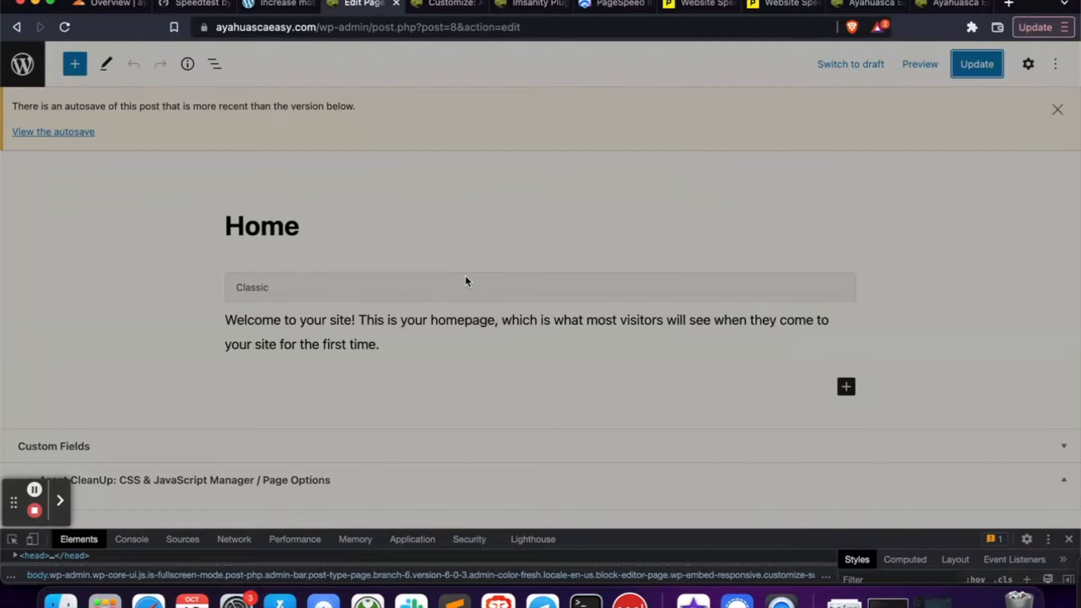
scroll(493, 289, down, 5)
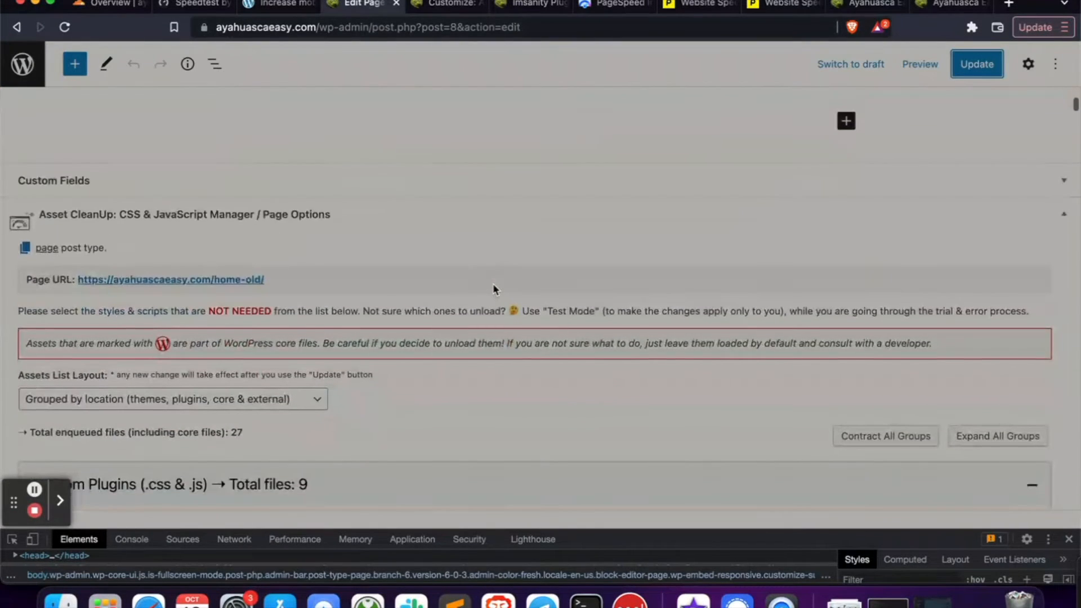
scroll(493, 289, down, 4)
scroll(493, 288, down, 3)
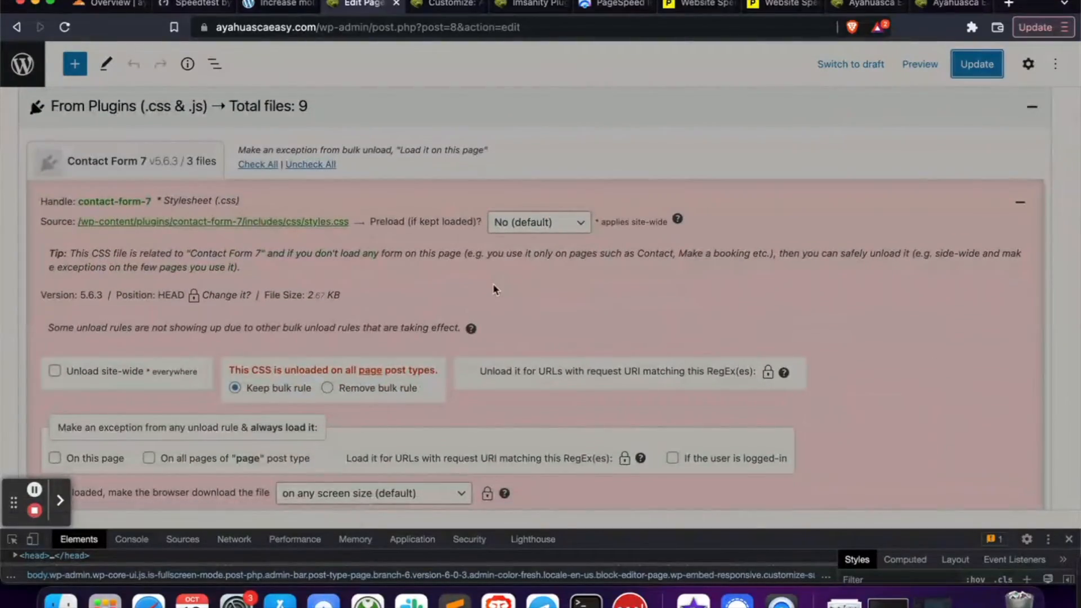
Remove the site-wide unload rules from the cookie-law-info stylesheet and the cookie-law-info JavaScript file
scroll(493, 288, down, 5)
scroll(494, 289, down, 5)
scroll(495, 288, down, 10)
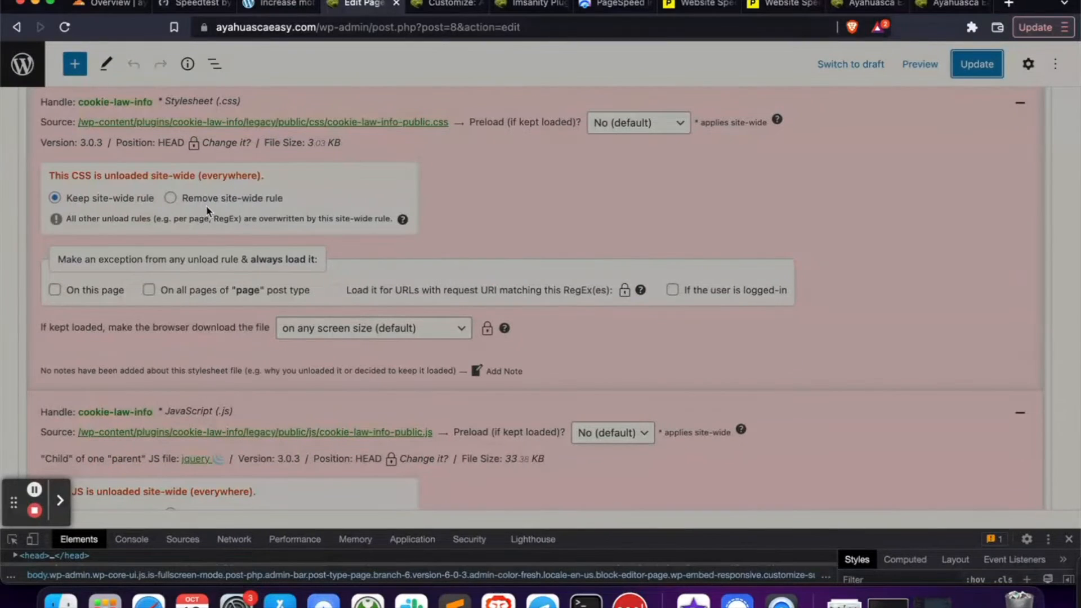
click(170, 198)
scroll(222, 217, down, 2)
scroll(222, 217, down, 5)
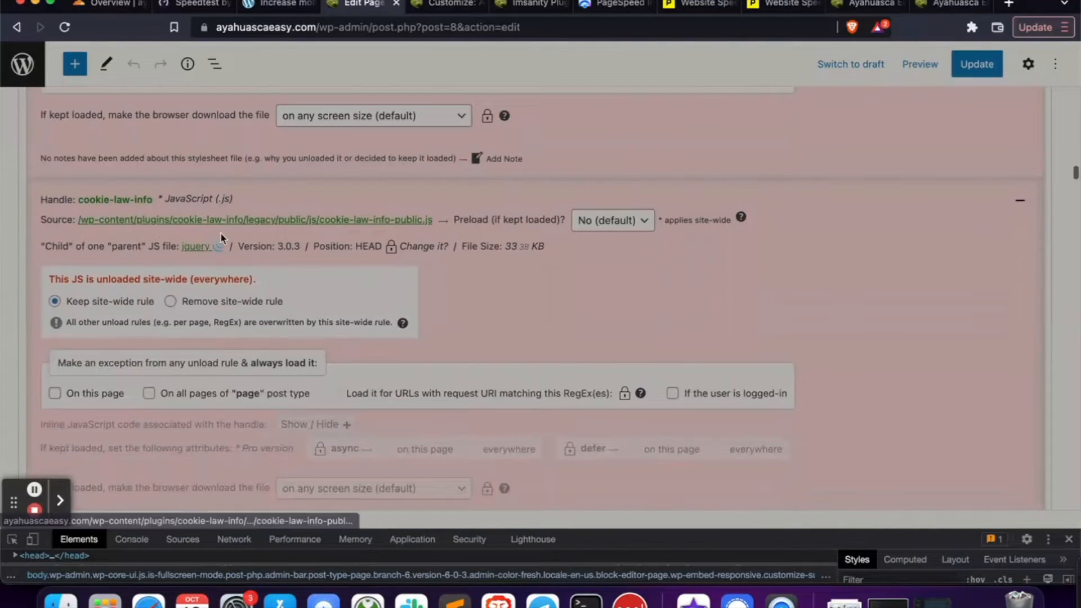
click(209, 301)
Remove the site-wide unload rule from the cookie-law-info-gdpr stylesheet and update the Home page
scroll(213, 309, down, 4)
scroll(213, 311, down, 6)
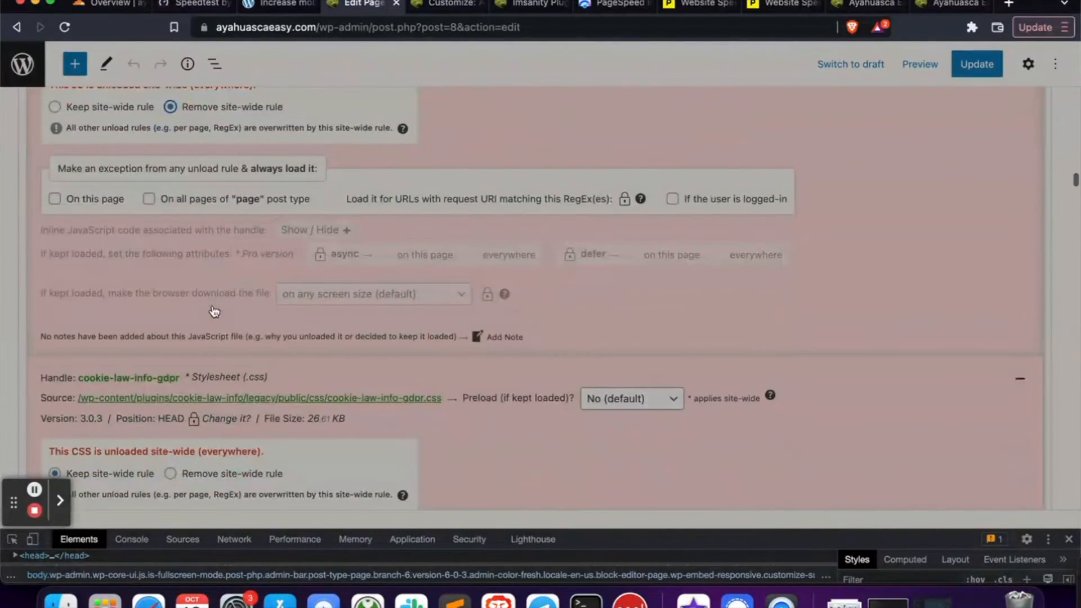
click(219, 353)
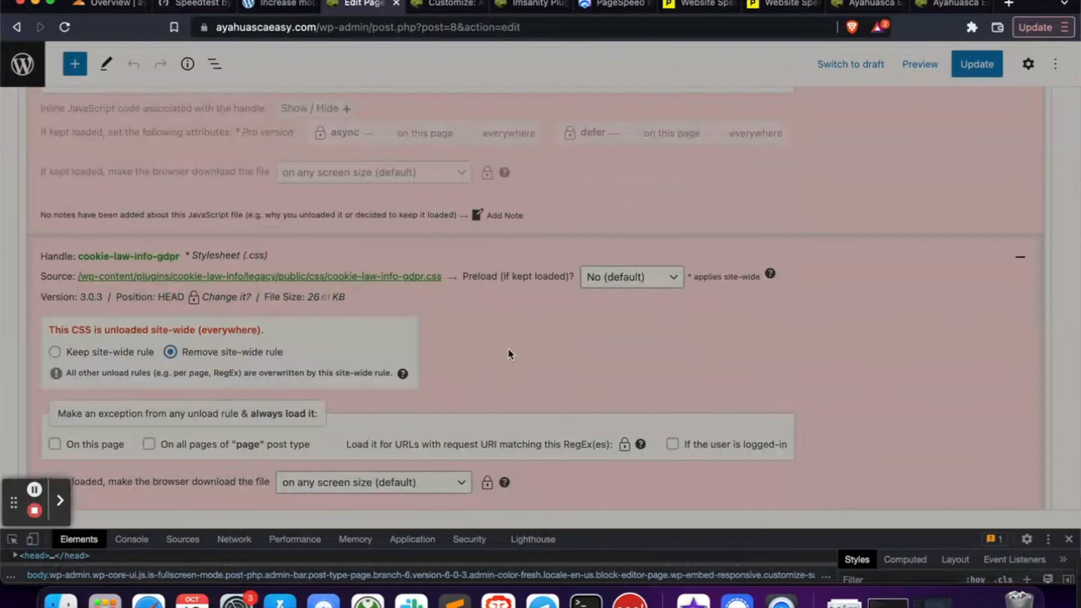
scroll(509, 352, down, 5)
scroll(510, 349, up, 5)
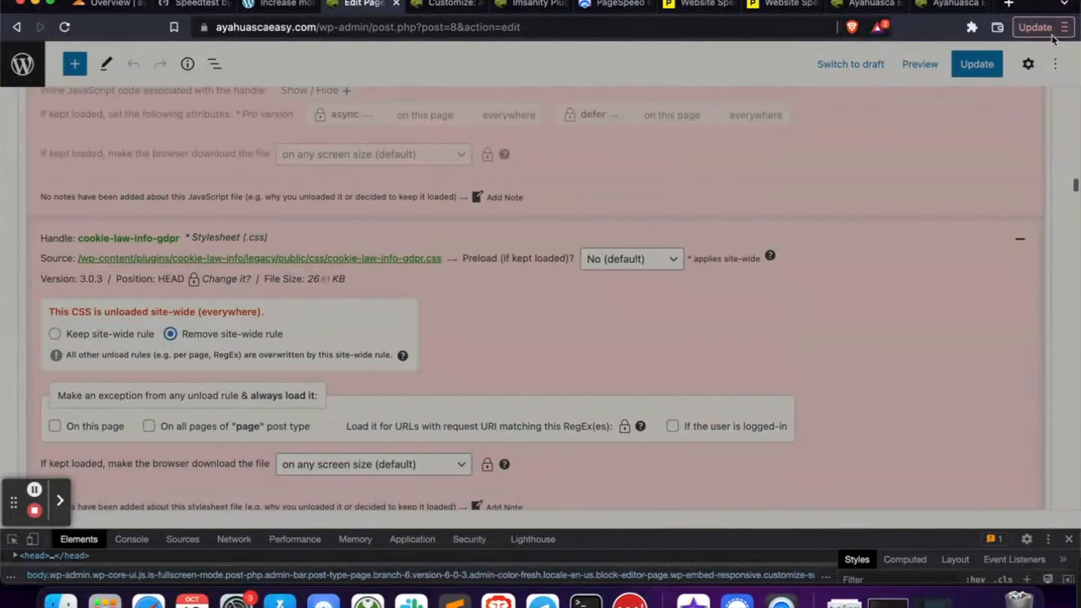
click(977, 67)
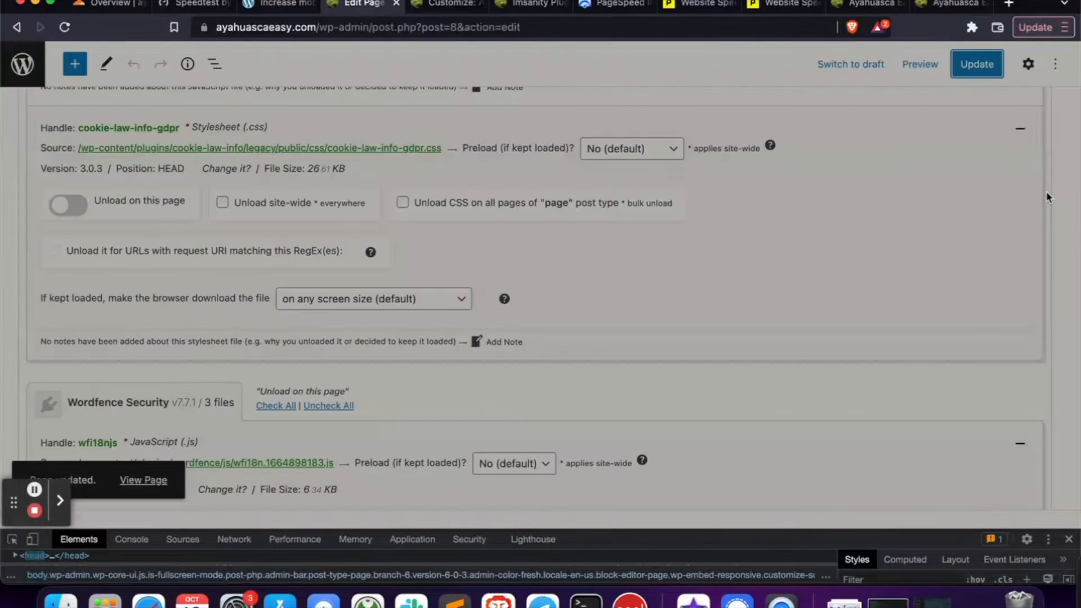
Switch to the Imsanity settings page and clear all of the site's cache
click(454, 4)
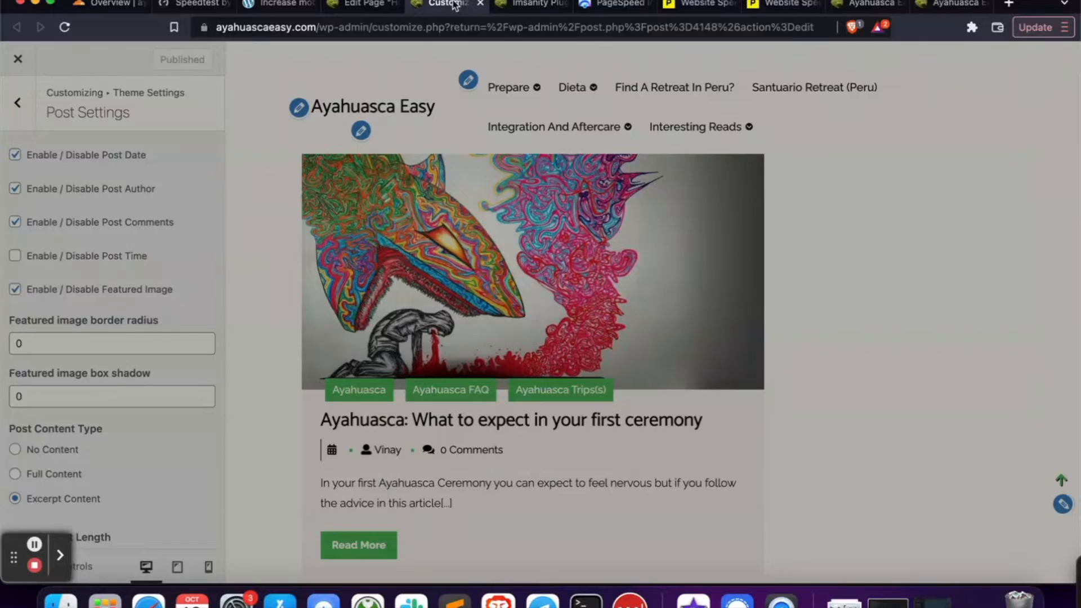
click(505, 4)
mouse_move(450, 55)
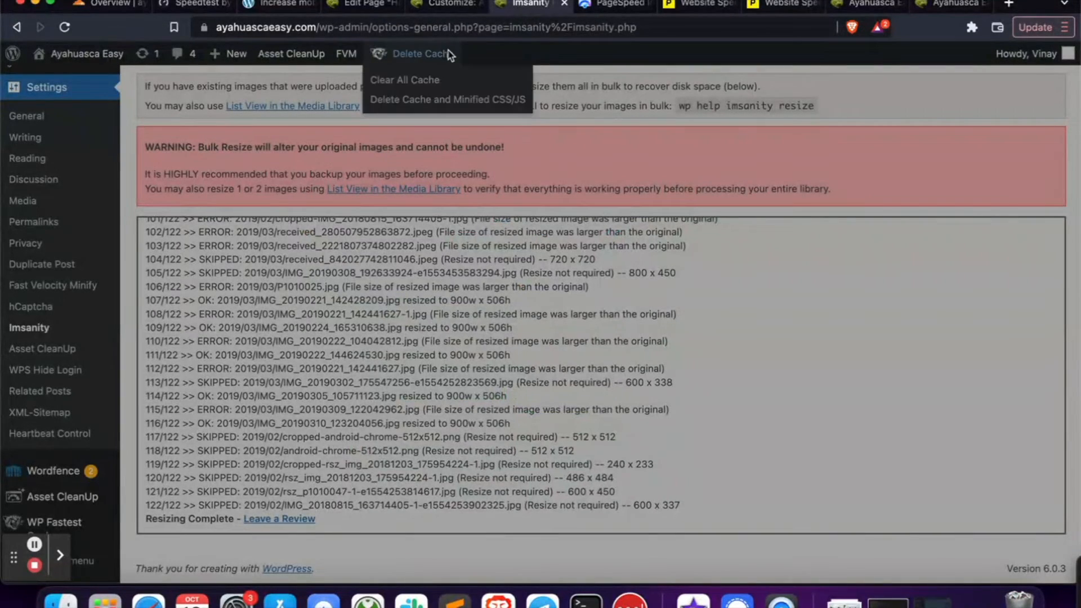
click(439, 81)
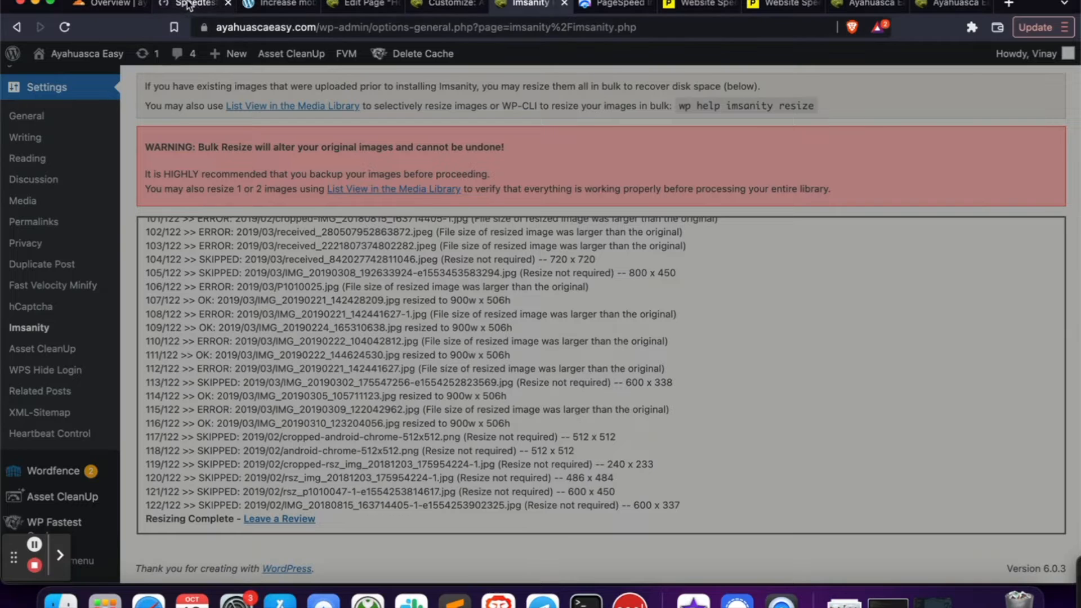
Highlight the article's point on reducing calls to the server and the request count in the newer Pingdom results
click(277, 6)
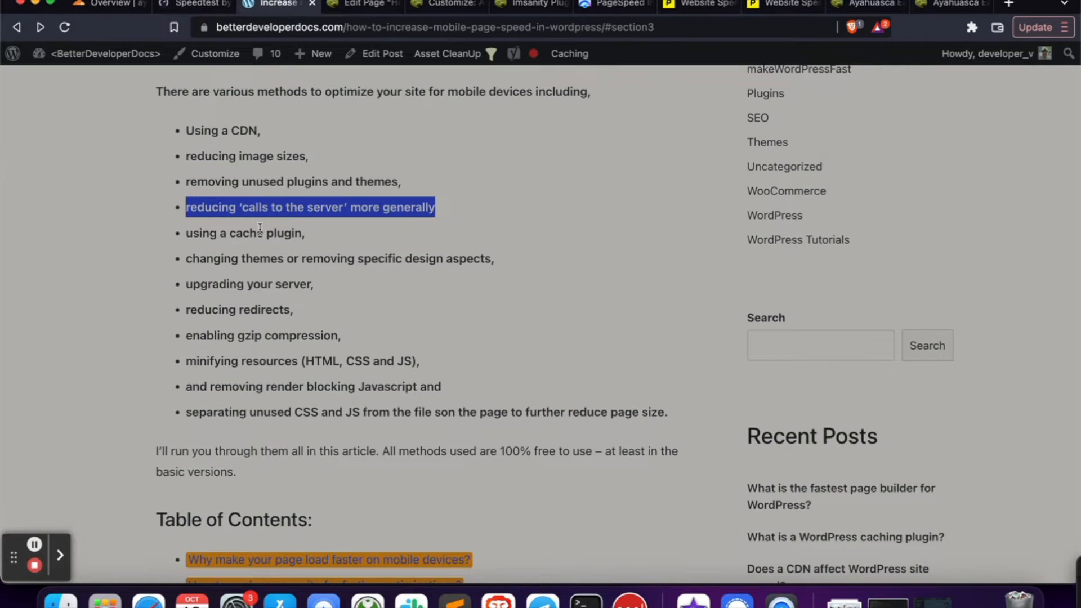
triple_click(285, 208)
click(783, 5)
click(738, 284)
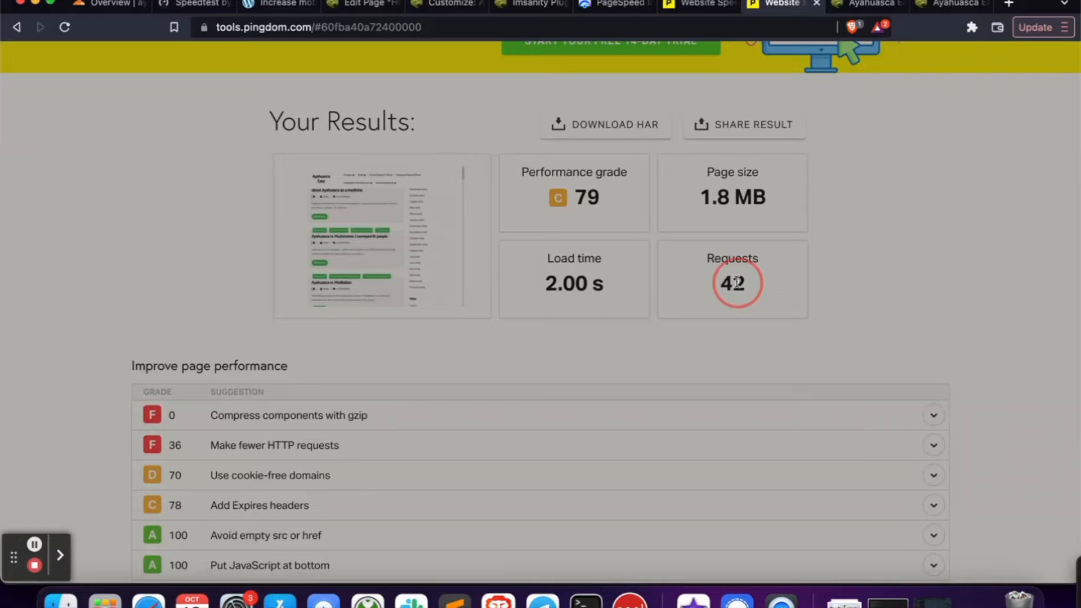
double_click(737, 282)
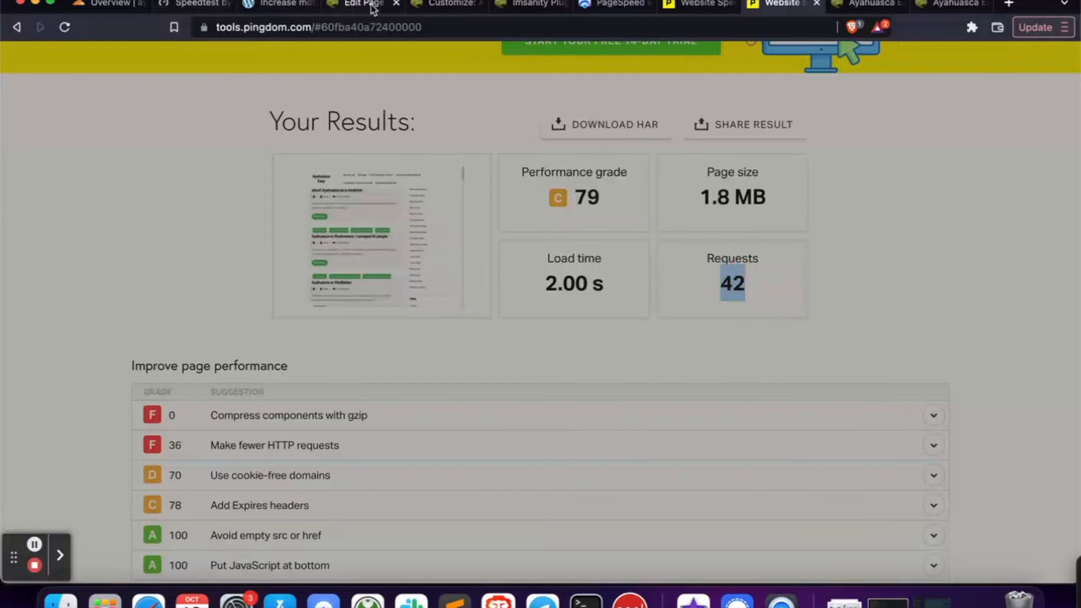
Revisit the Home page's asset settings and highlight "using a cache plugin" in the article's list of optimisation methods
click(370, 6)
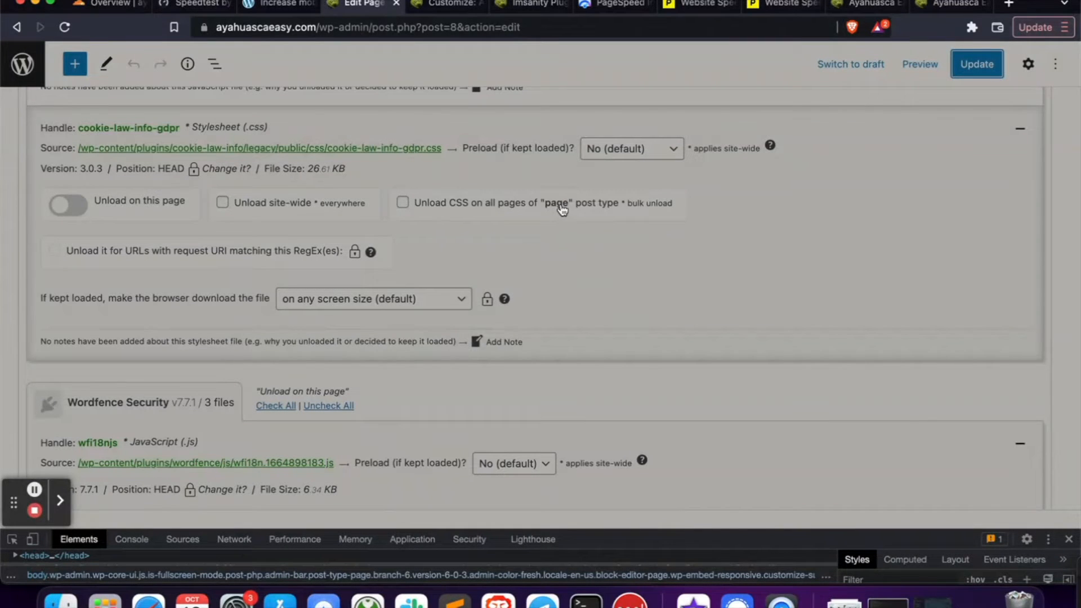
scroll(562, 209, up, 1)
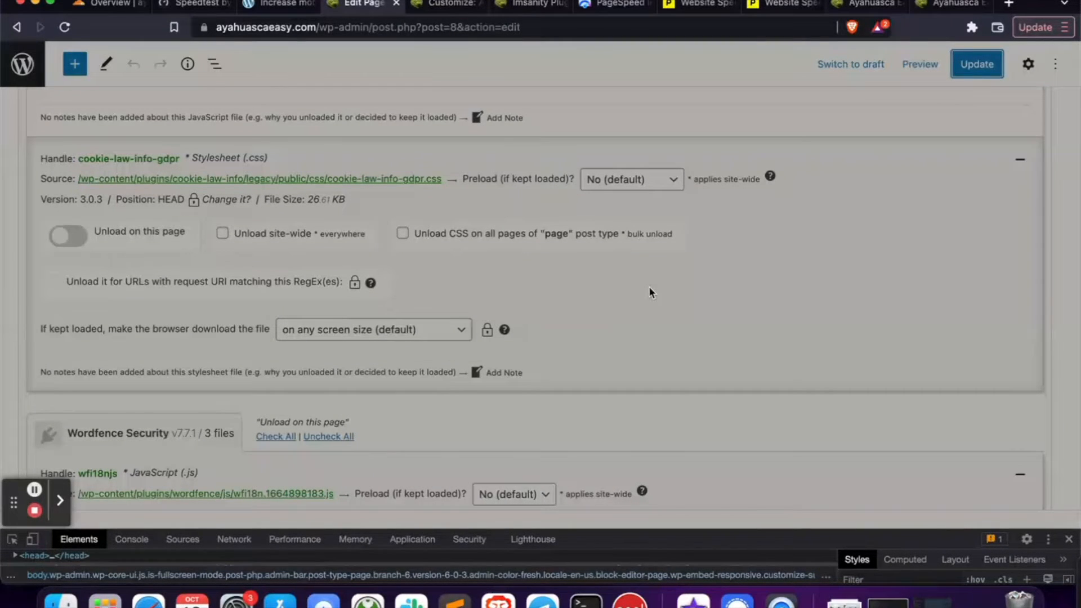
click(274, 4)
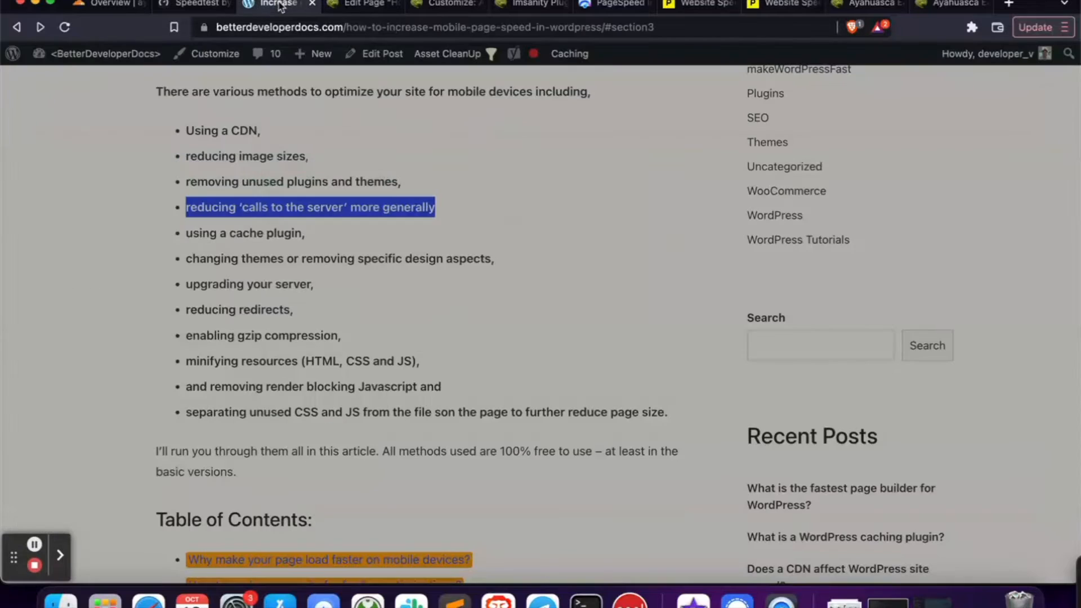
triple_click(225, 233)
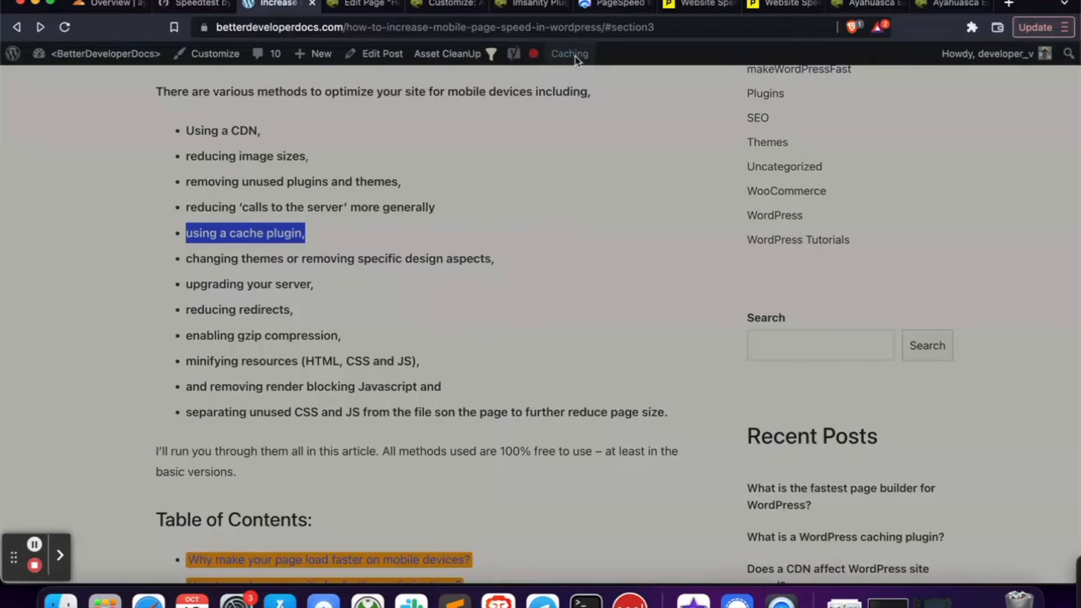
mouse_move(575, 56)
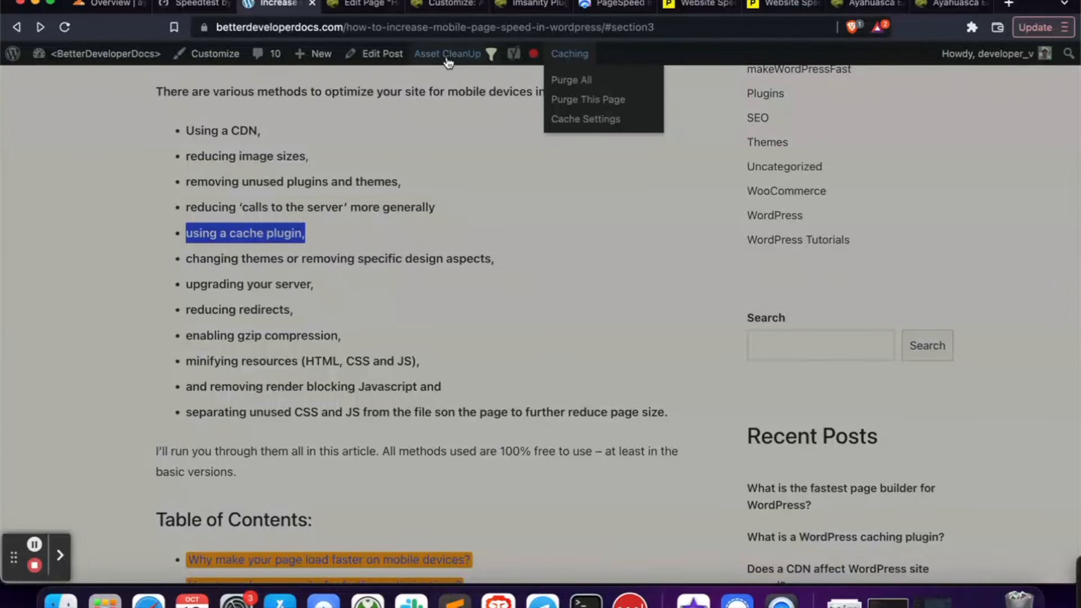
Return to ayahuascaeasy.com's Imsanity admin page and open the WP Fastest Cache options from there
click(345, 6)
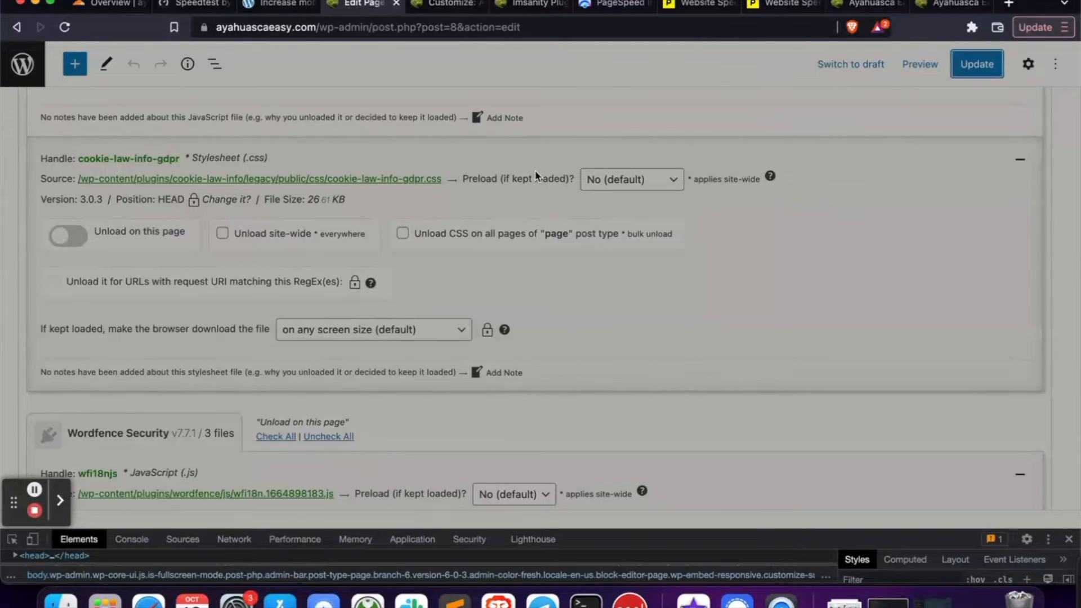
click(527, 7)
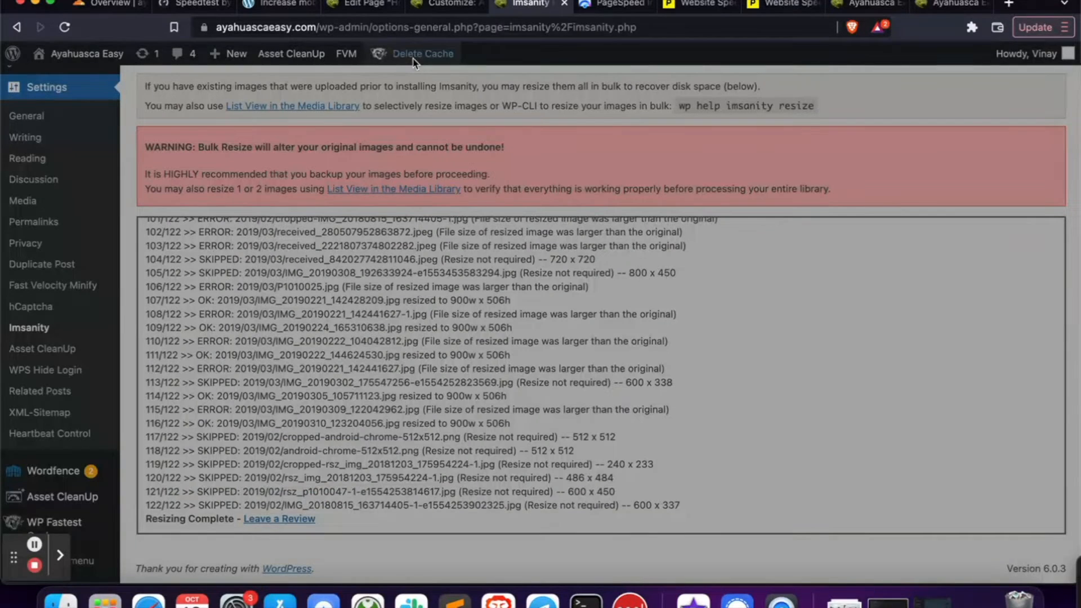
mouse_move(414, 61)
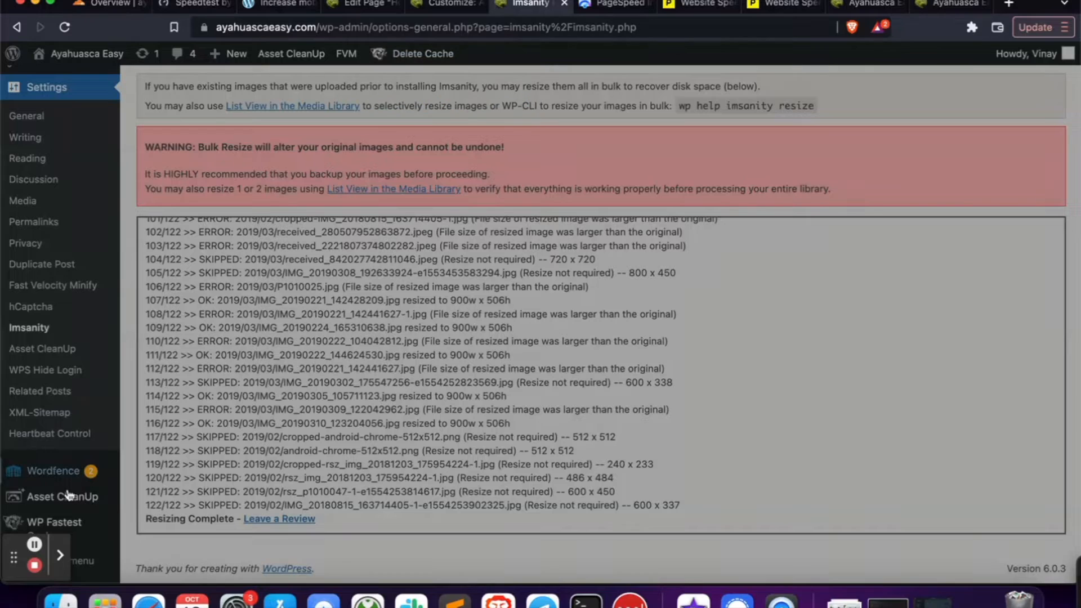
click(68, 528)
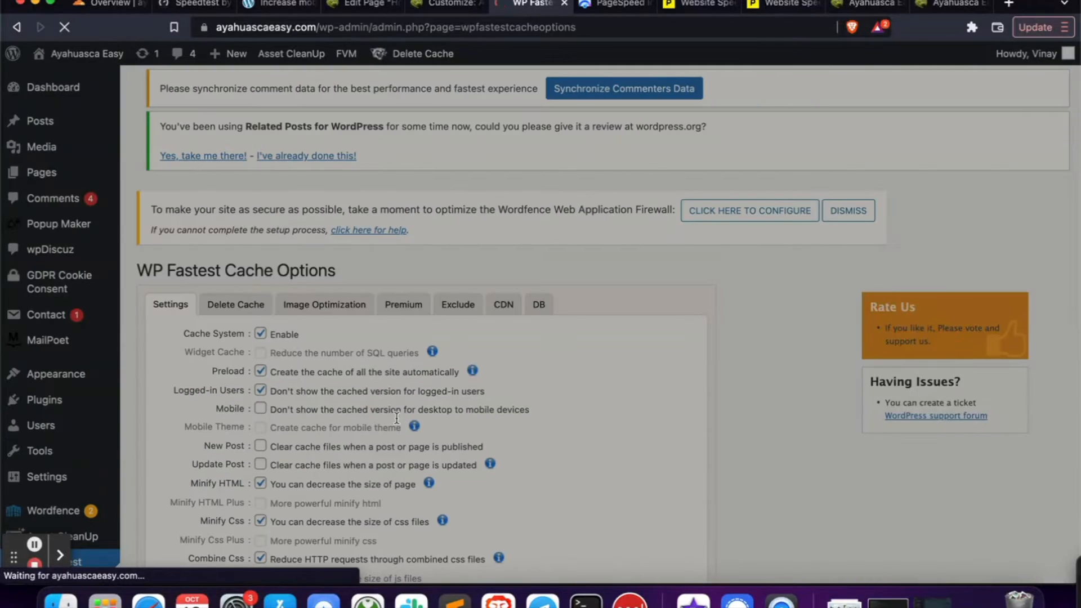
Dismiss the Cloudflare integration notice and look through the WP Fastest Cache settings
scroll(781, 440, down, 4)
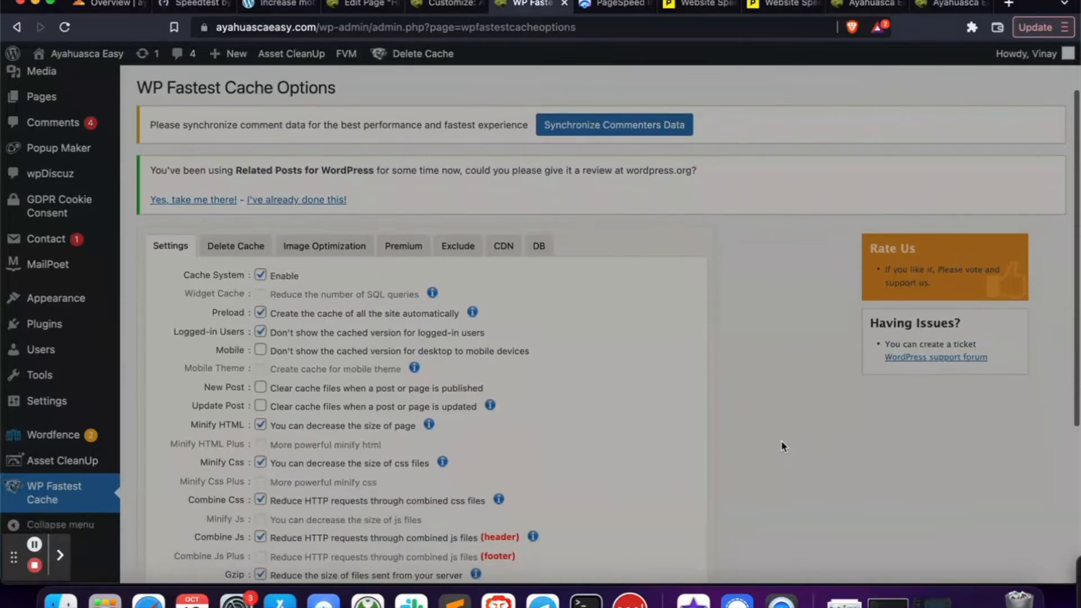
scroll(782, 441, down, 3)
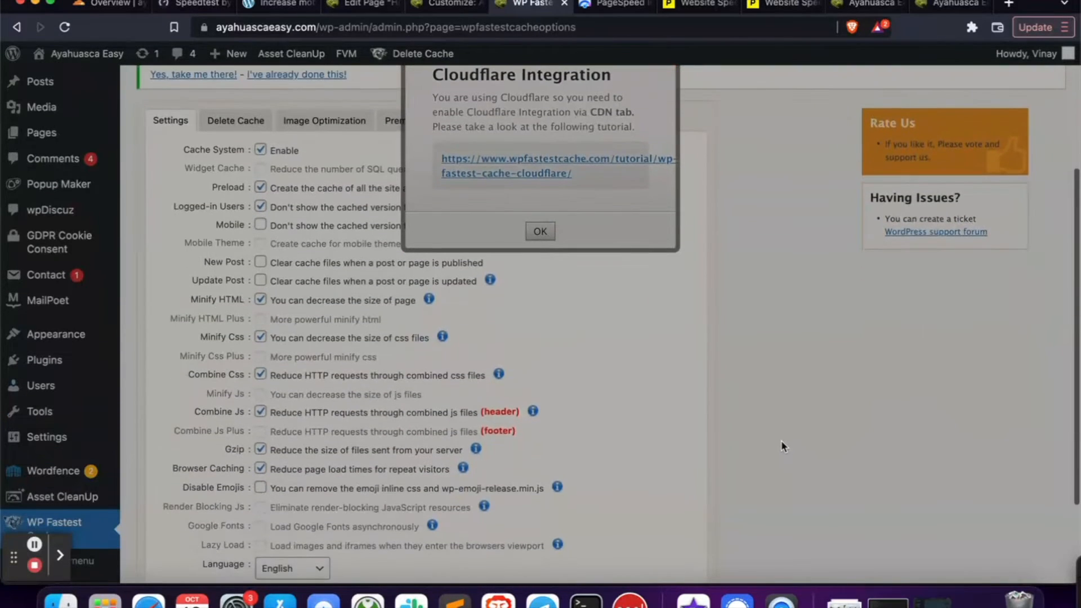
scroll(782, 441, up, 3)
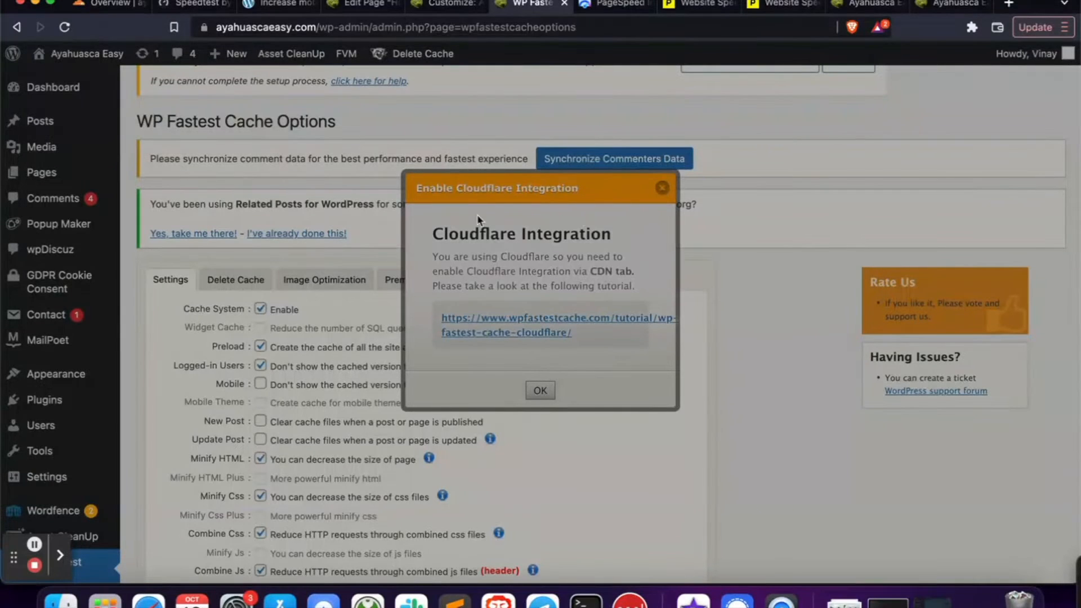
click(663, 188)
scroll(794, 427, down, 5)
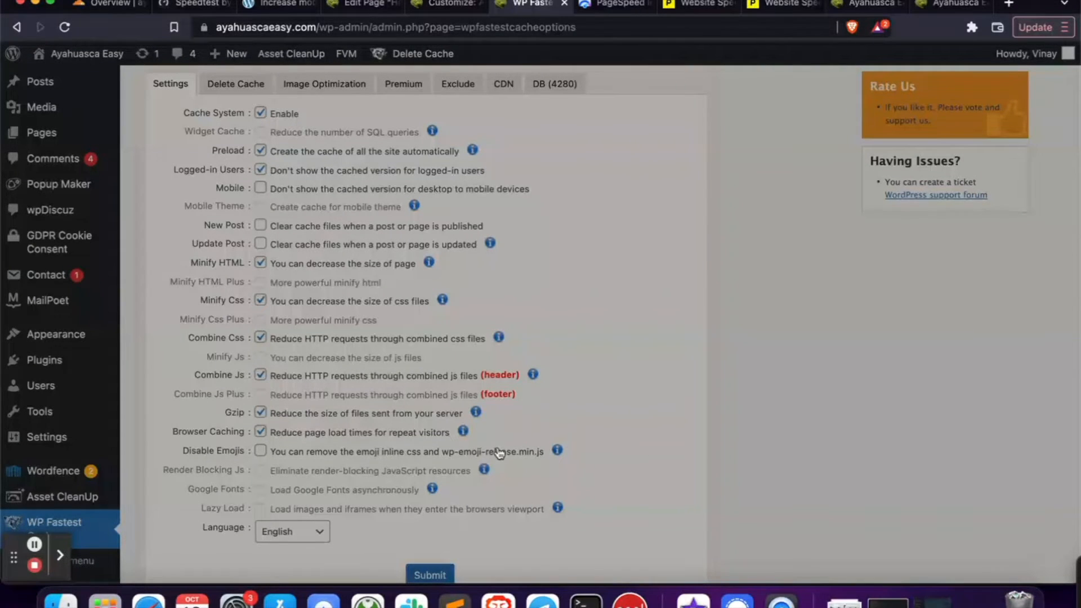
Enable Disable Emojis, review the other caching, minify and combine options, and submit the WP Fastest Cache settings
click(258, 455)
scroll(253, 457, up, 2)
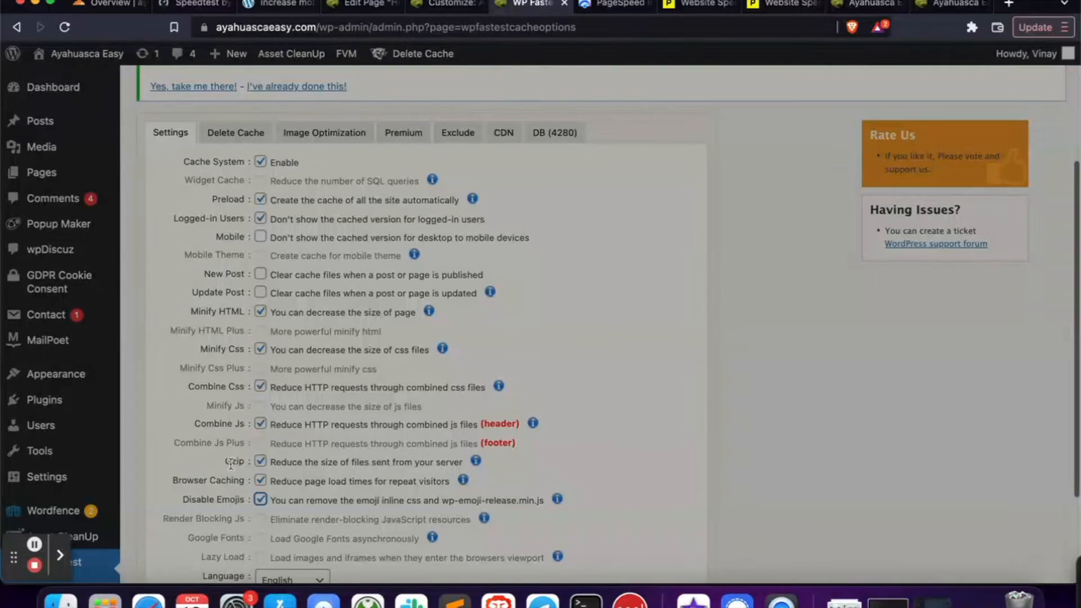
scroll(241, 463, up, 1)
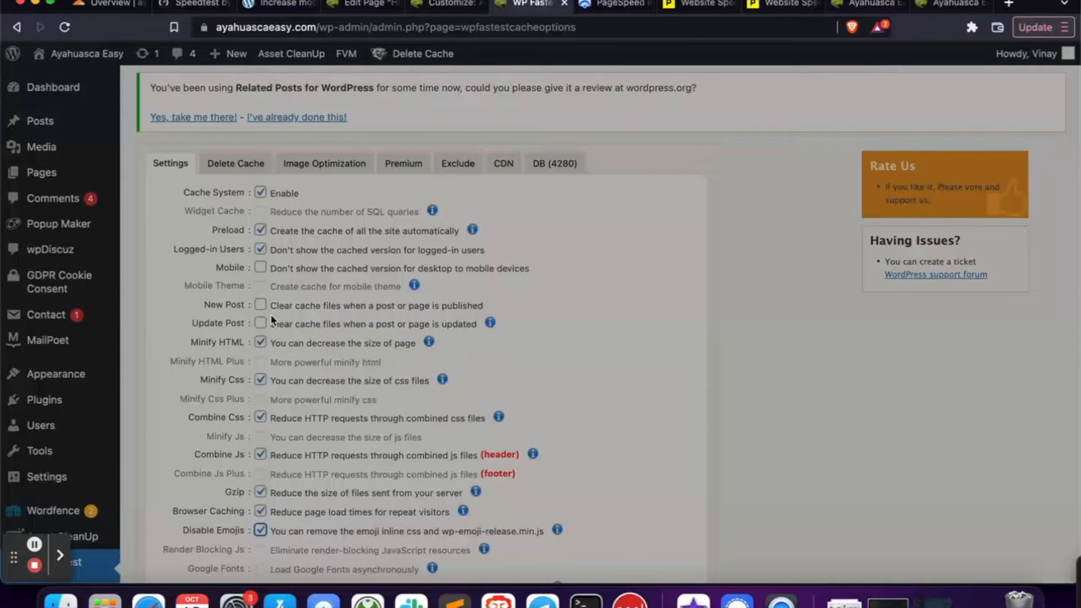
scroll(334, 234, down, 1)
scroll(333, 234, down, 5)
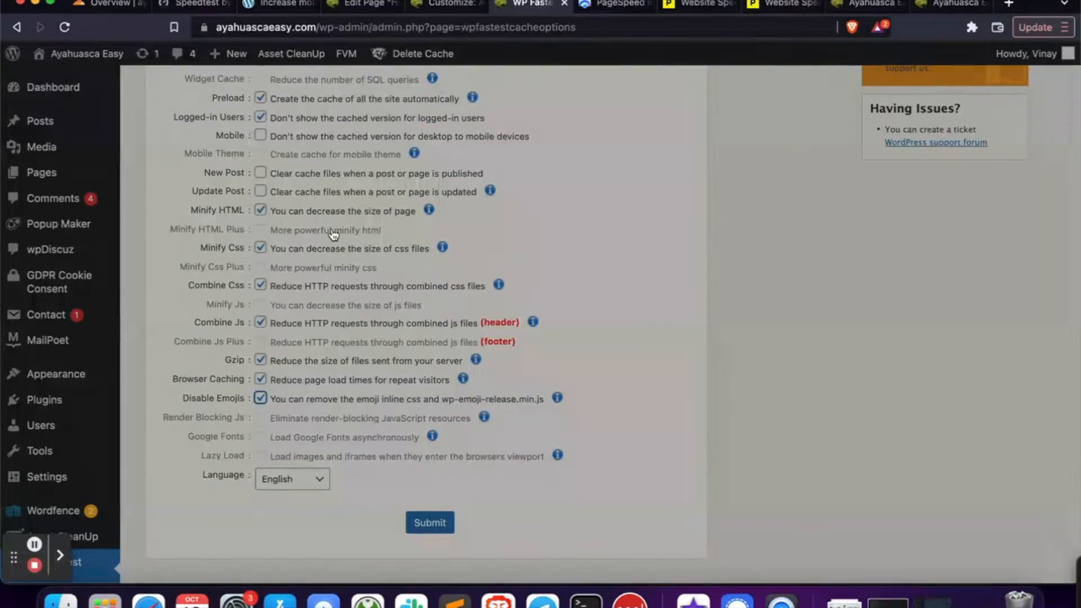
scroll(334, 235, up, 8)
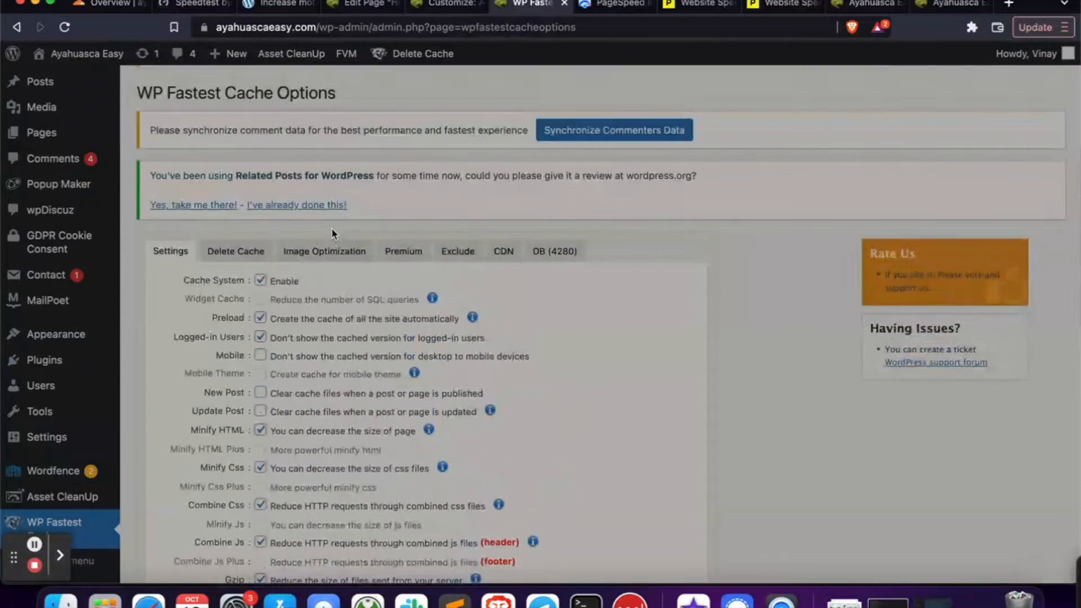
scroll(331, 233, down, 3)
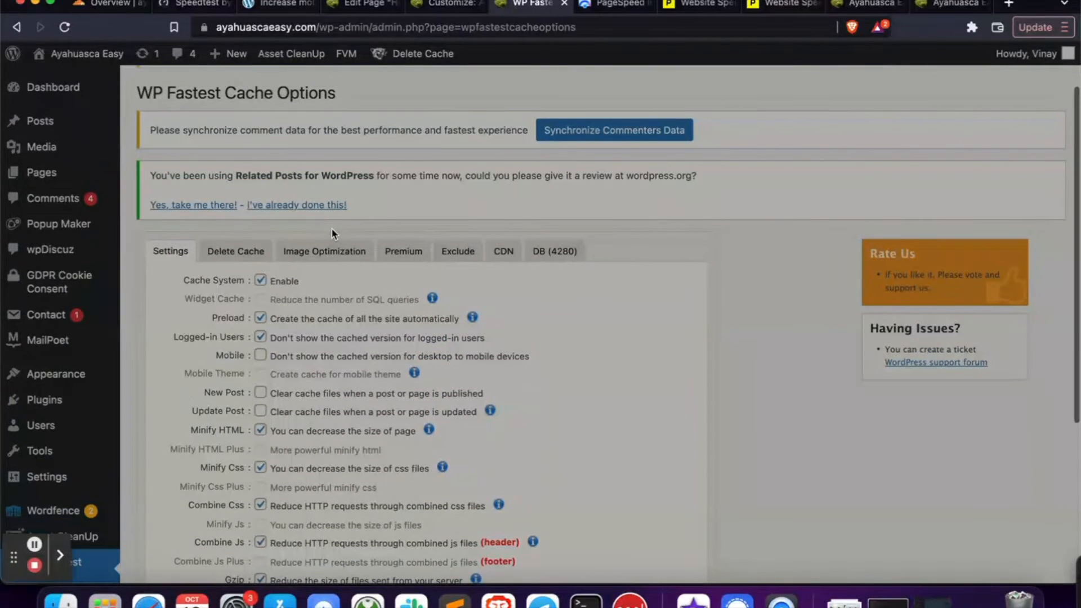
scroll(331, 231, down, 7)
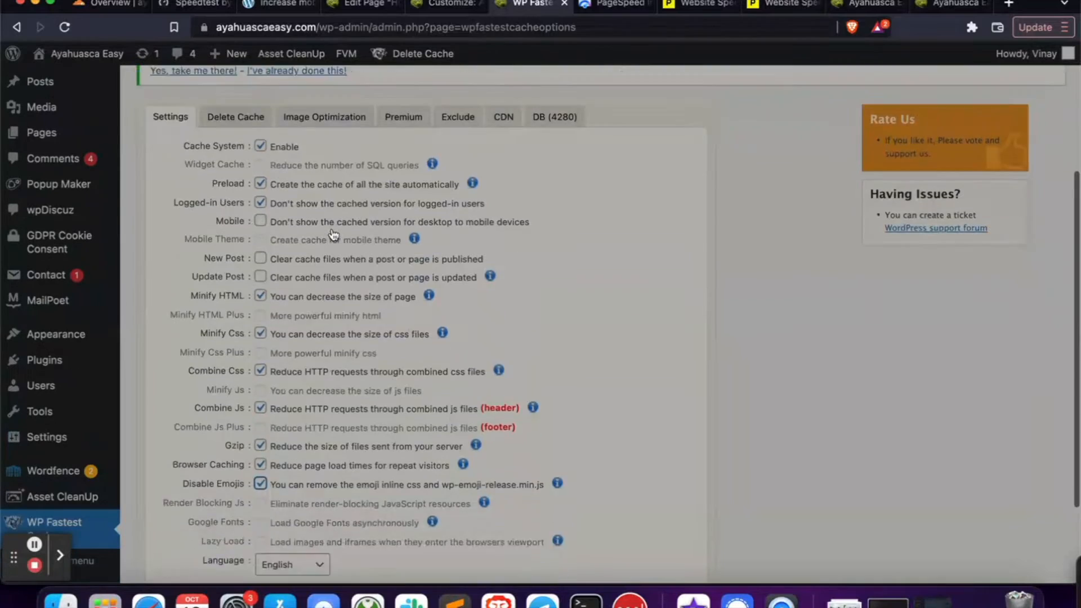
scroll(332, 232, up, 8)
scroll(334, 234, down, 8)
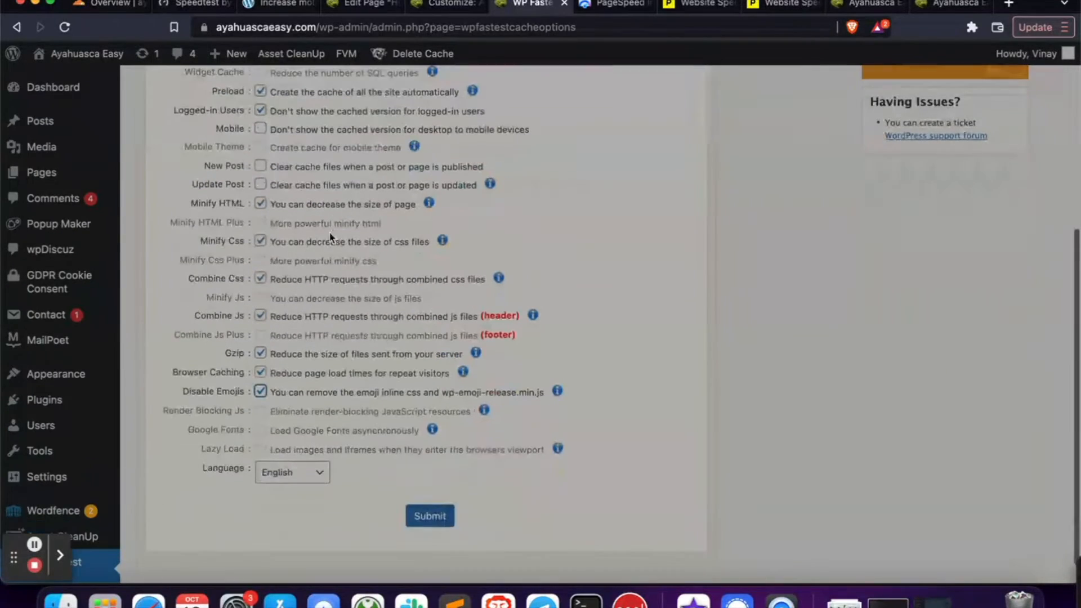
click(431, 514)
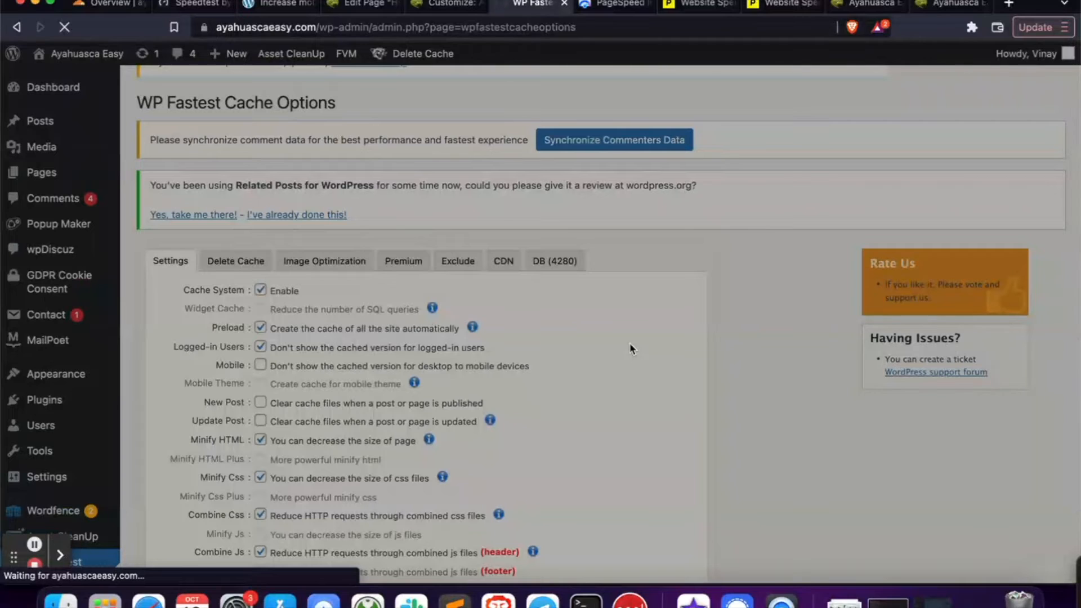
Open the CDN by Cloudflare setup in WP Fastest Cache, and bring up the API Tokens page in the Cloudflare dashboard
click(500, 364)
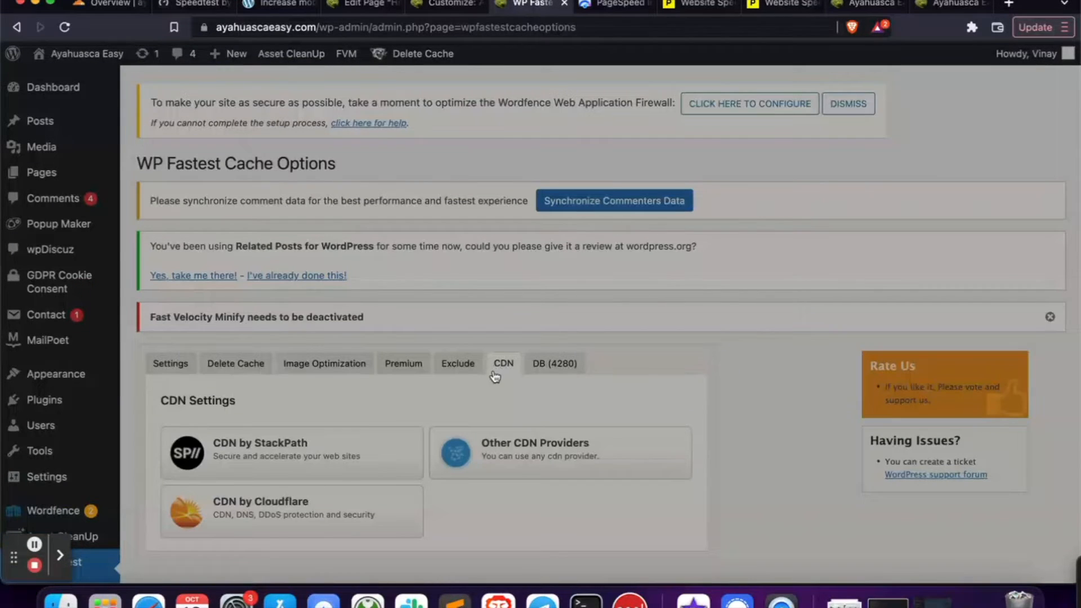
click(345, 499)
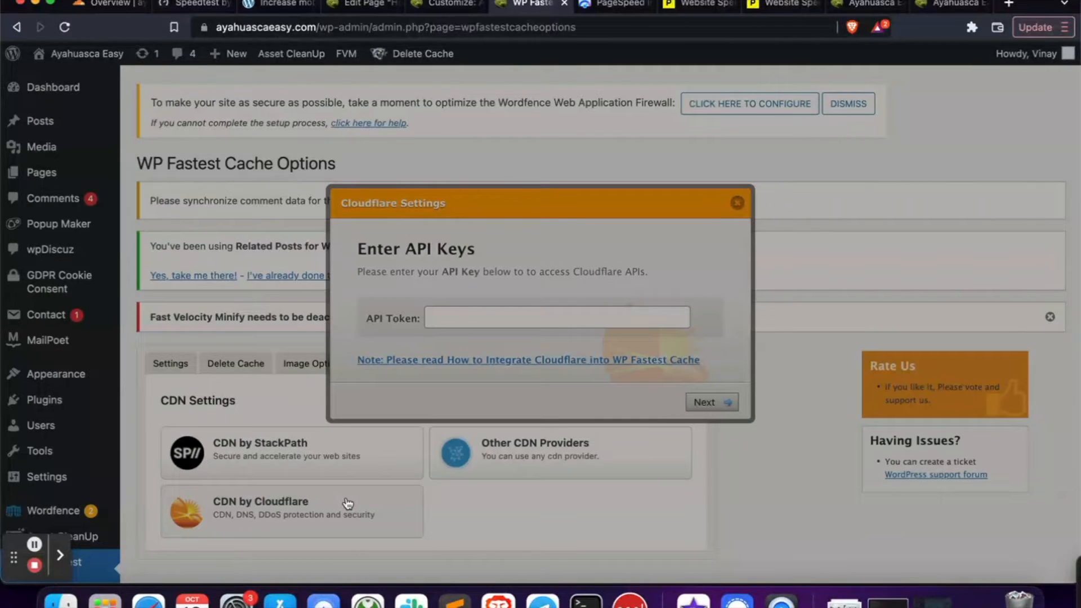
click(107, 5)
scroll(641, 327, down, 2)
scroll(639, 327, down, 10)
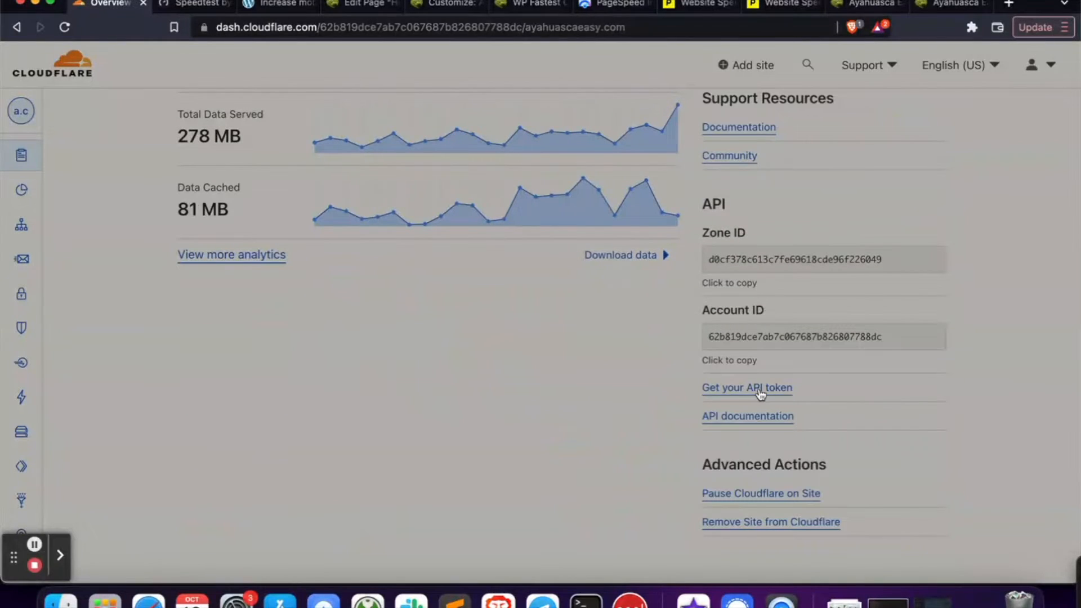
scroll(768, 388, down, 2)
click(747, 298)
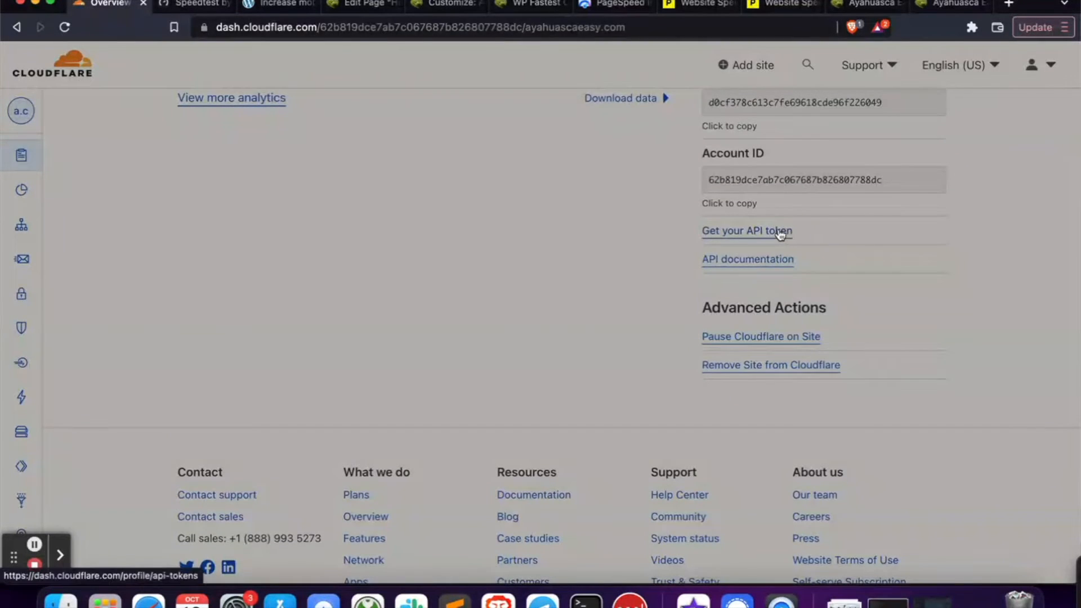
click(779, 231)
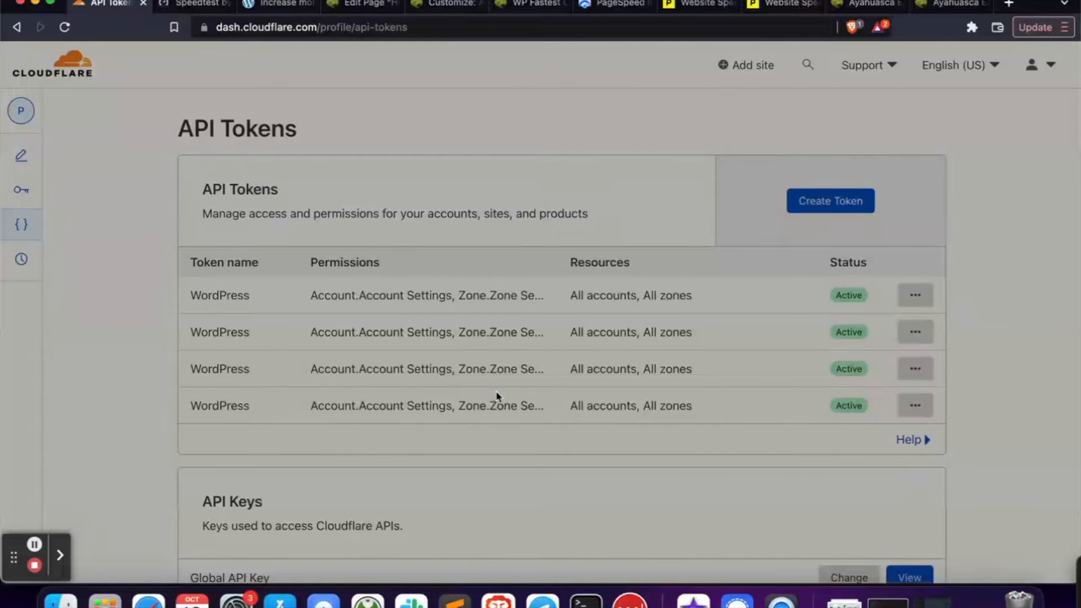
Reveal the Global API Key by entering the account password, and copy the key
scroll(496, 396, down, 3)
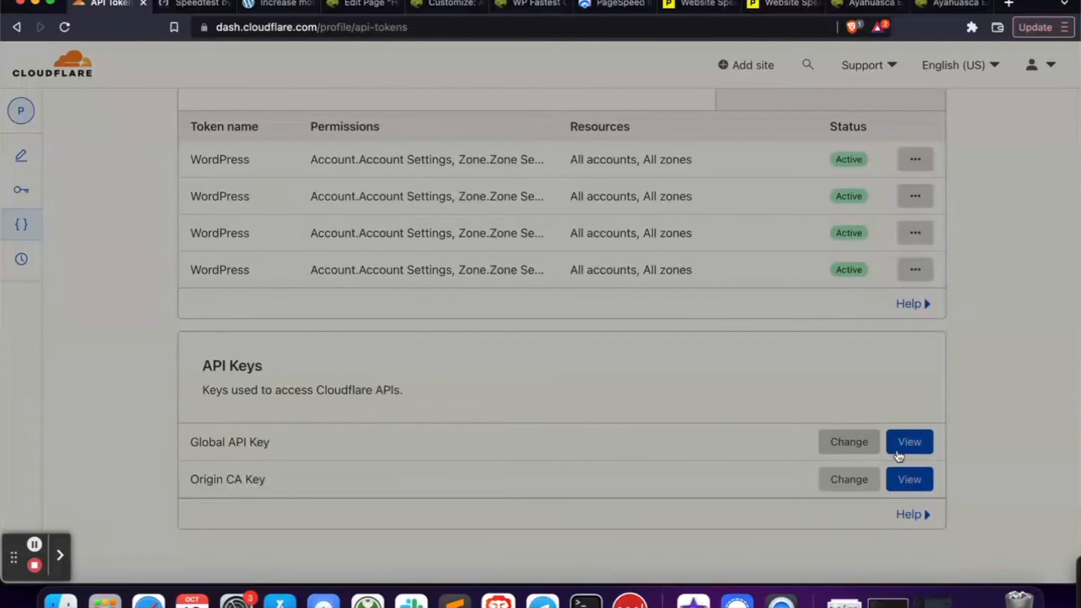
click(899, 444)
click(544, 333)
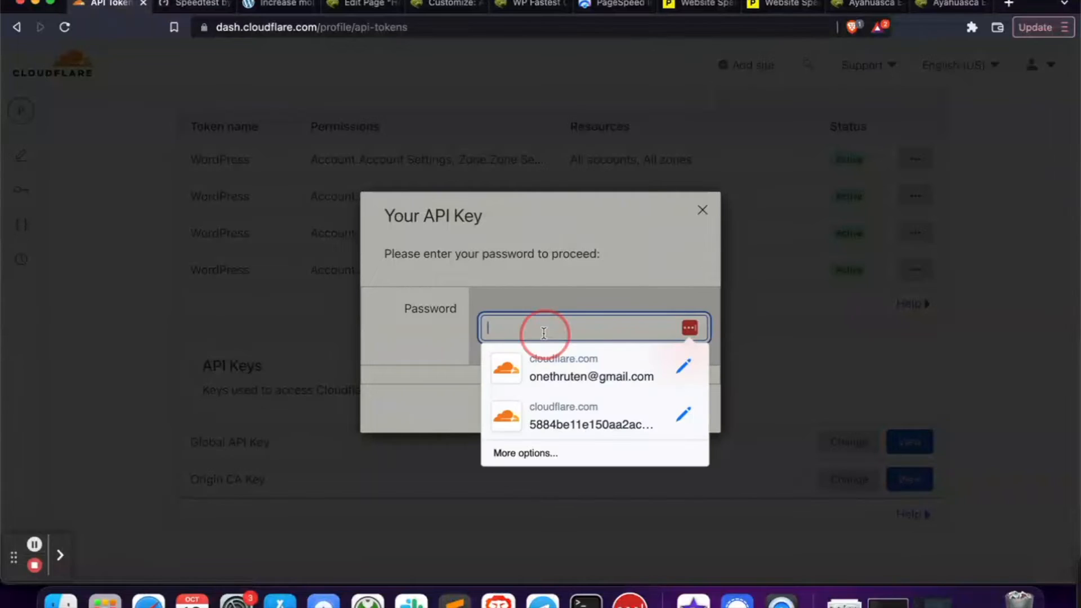
click(557, 367)
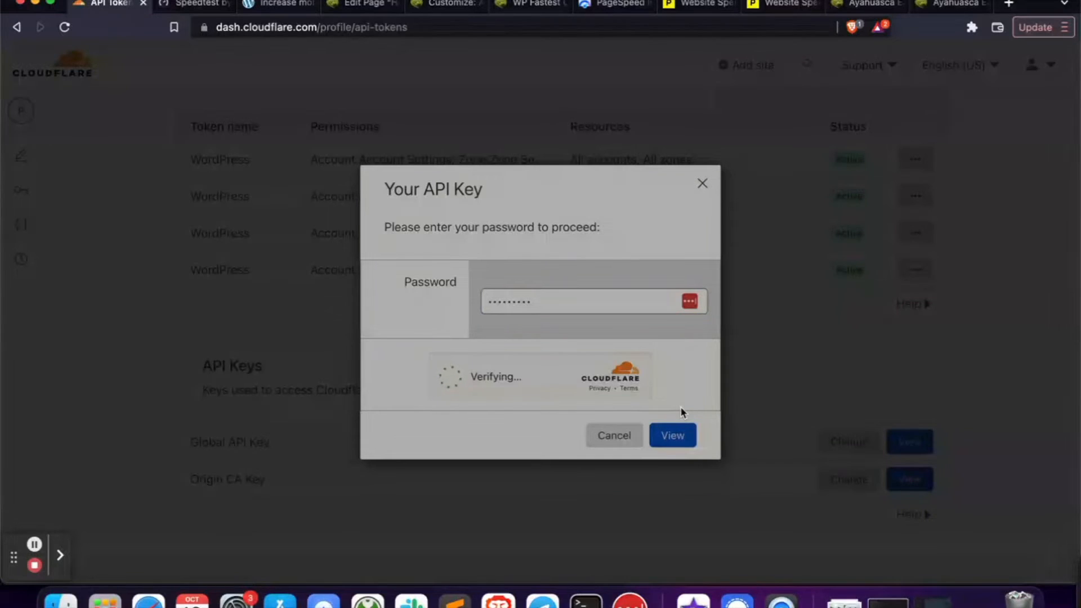
click(558, 304)
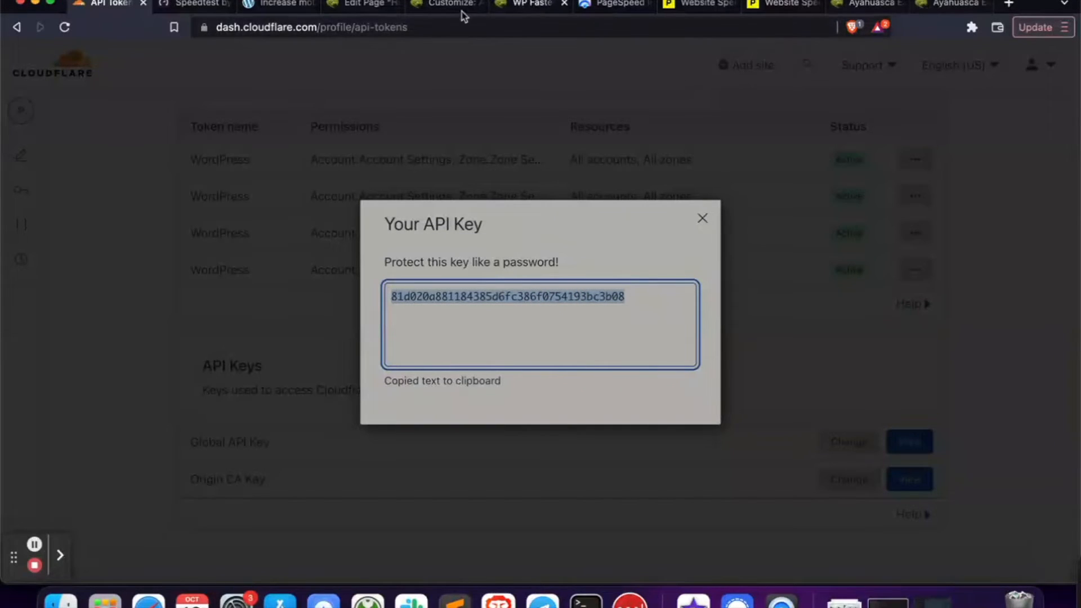
Try to connect WP Fastest Cache to Cloudflare by entering the Global API Key as the API token
click(522, 9)
click(459, 317)
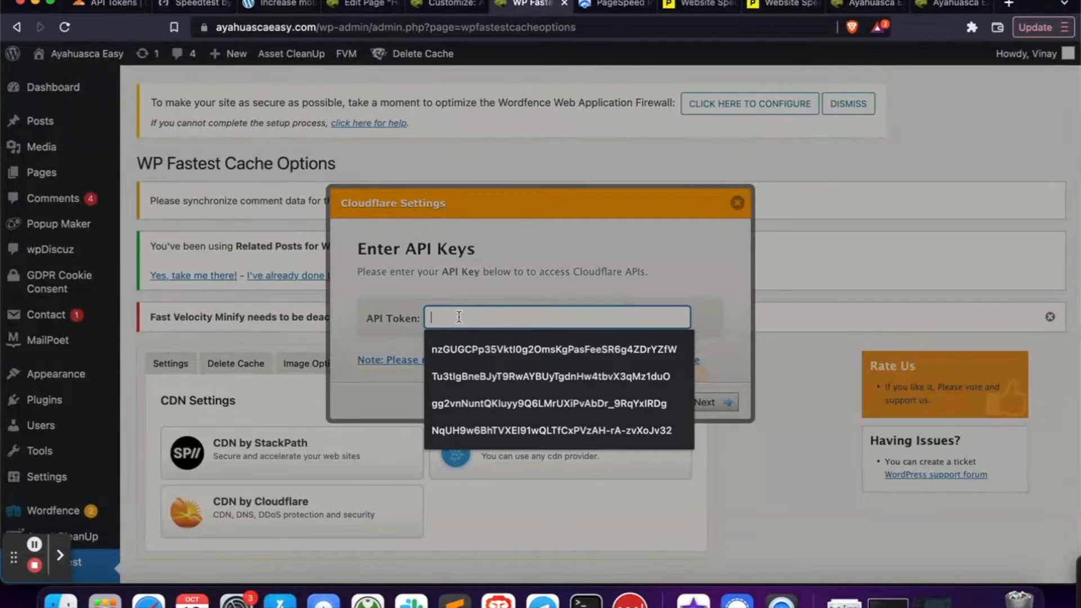
key(super+v)
click(722, 408)
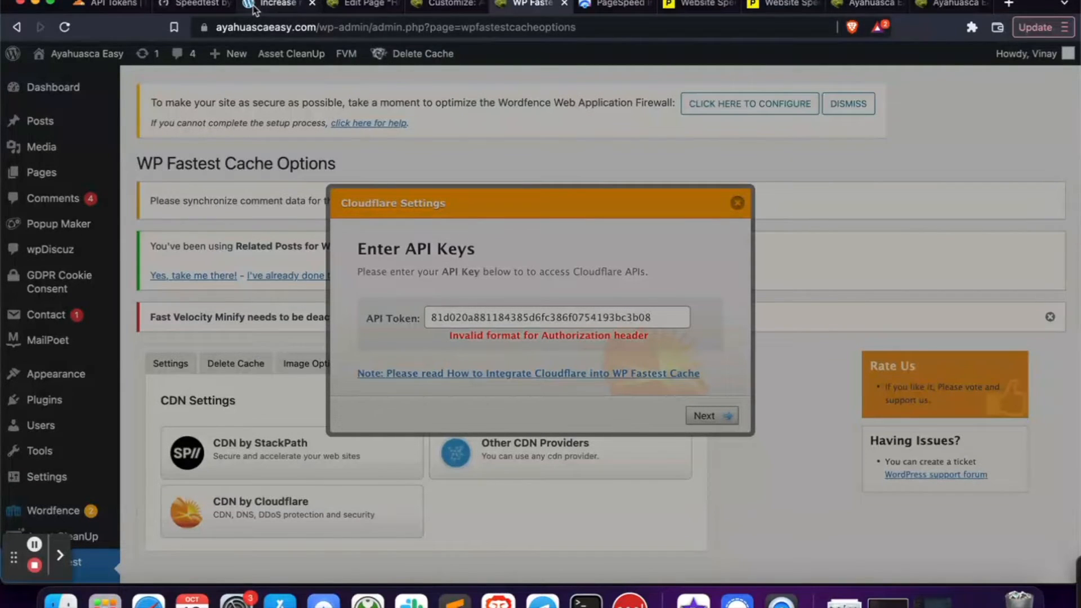
Return to Cloudflare's API Tokens page and start a new token from the WordPress template
click(107, 4)
click(702, 218)
scroll(861, 226, up, 3)
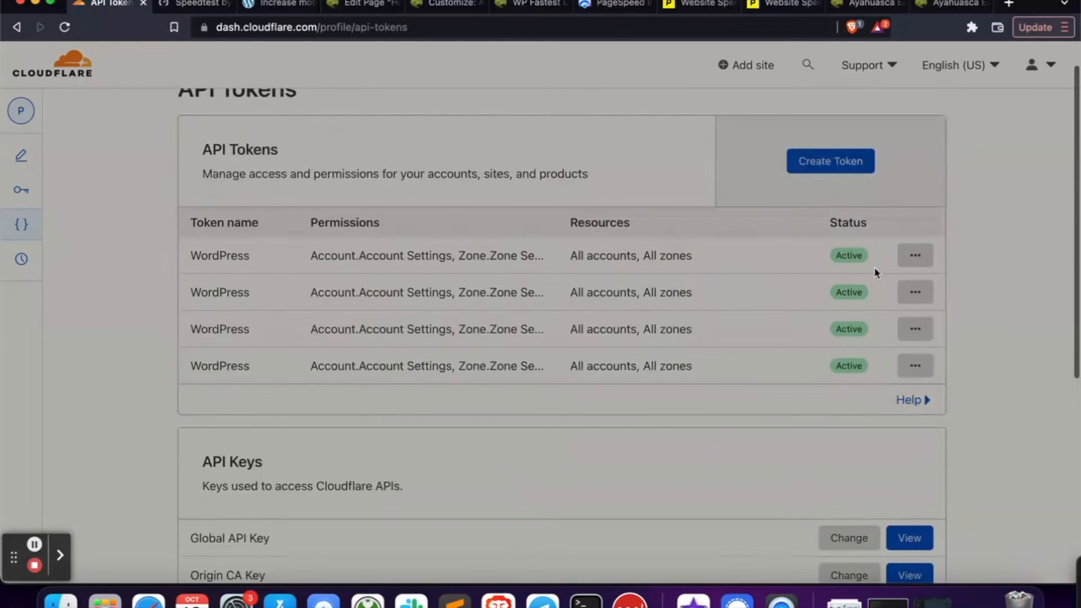
click(849, 162)
scroll(598, 268, down, 4)
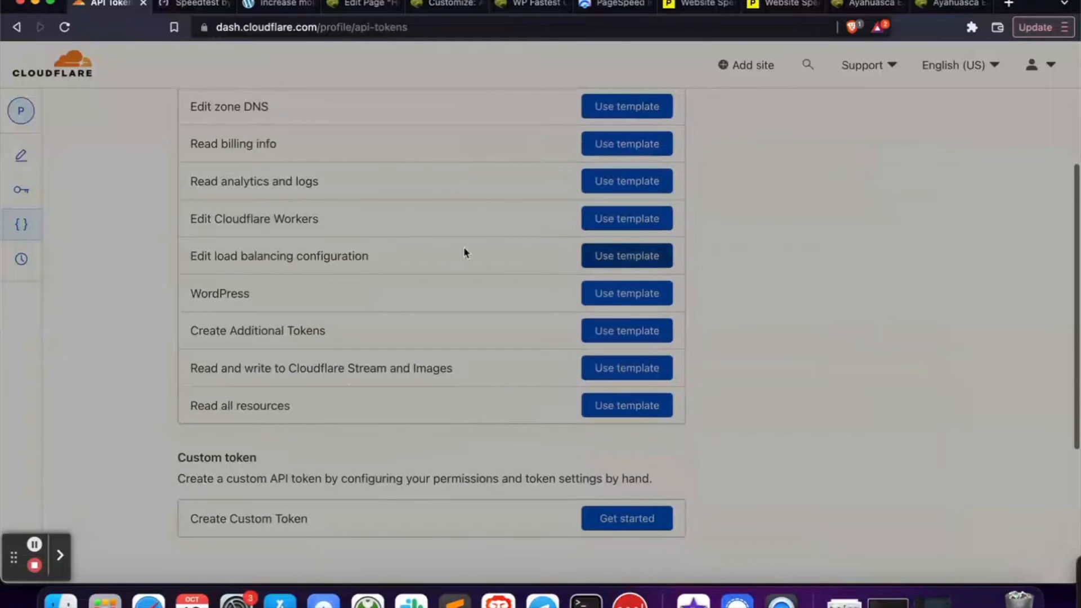
click(655, 298)
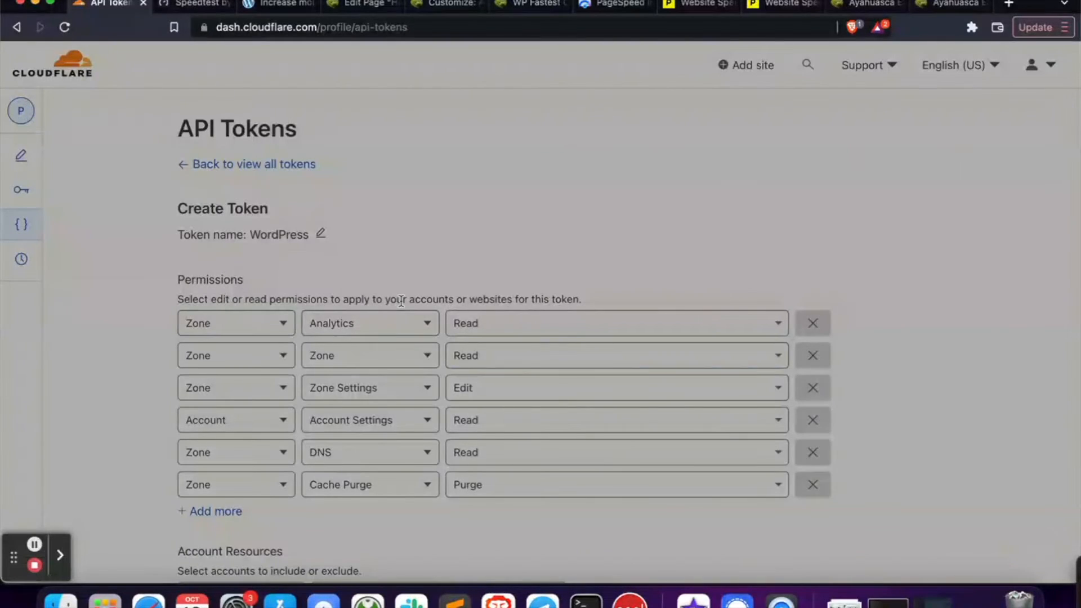
Create the WordPress token with the template's default permissions and all zones included, and copy the token
scroll(400, 304, down, 10)
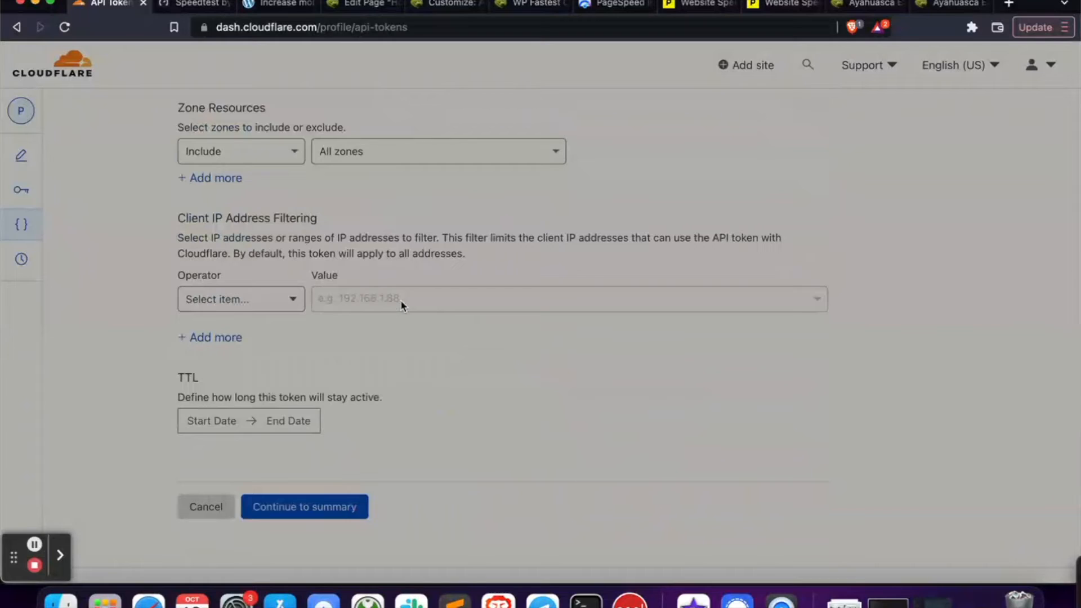
scroll(400, 304, down, 5)
click(313, 278)
click(303, 266)
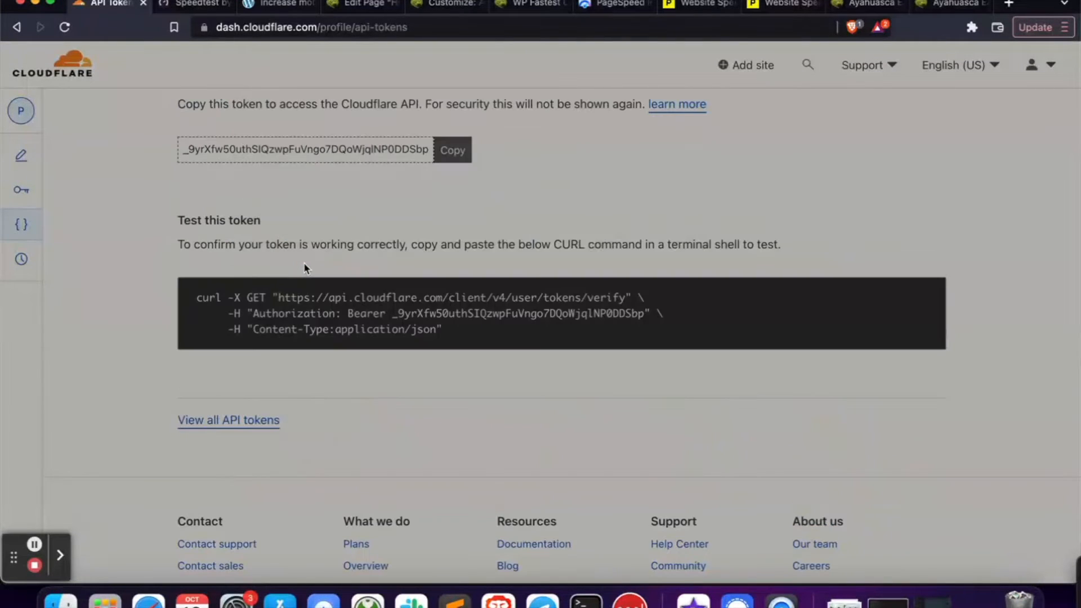
click(450, 150)
Replace the API token in WP Fastest Cache's Cloudflare settings with the newly created token and submit it
click(455, 5)
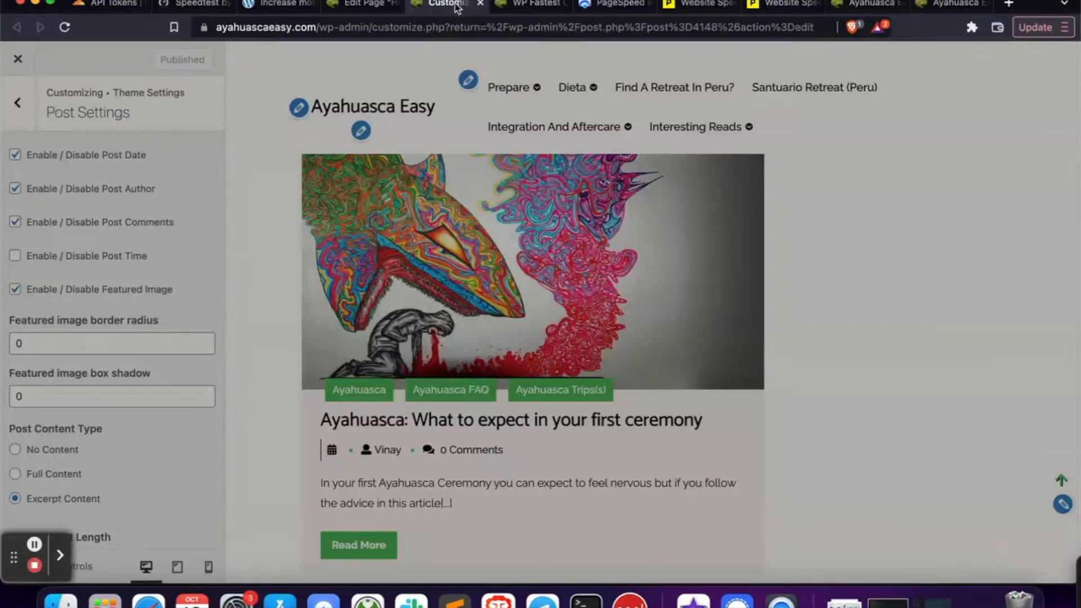
click(361, 5)
click(529, 5)
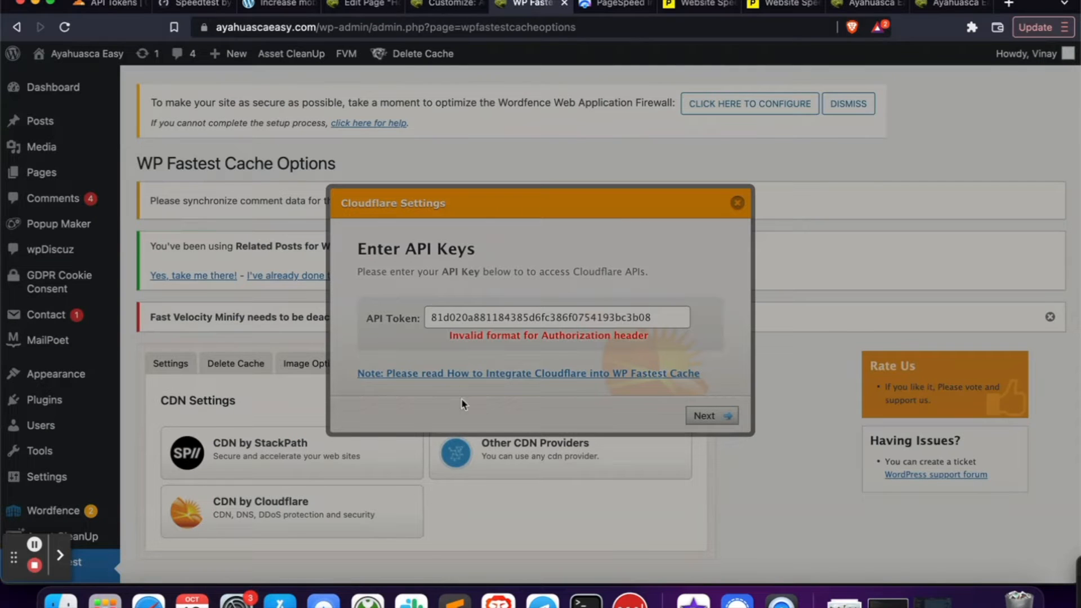
double_click(497, 318)
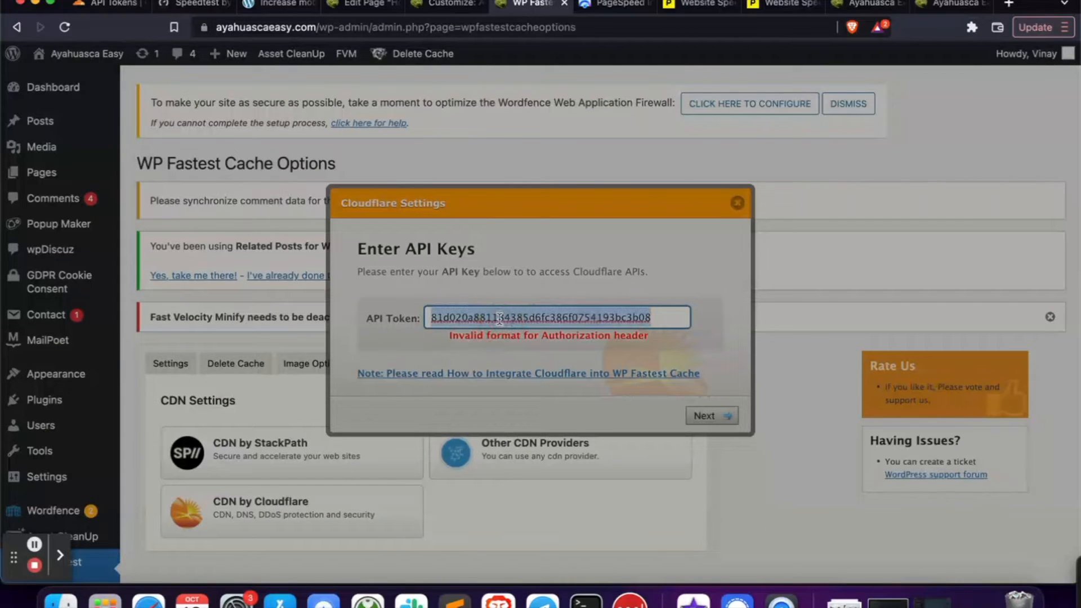
key(super+v)
click(725, 420)
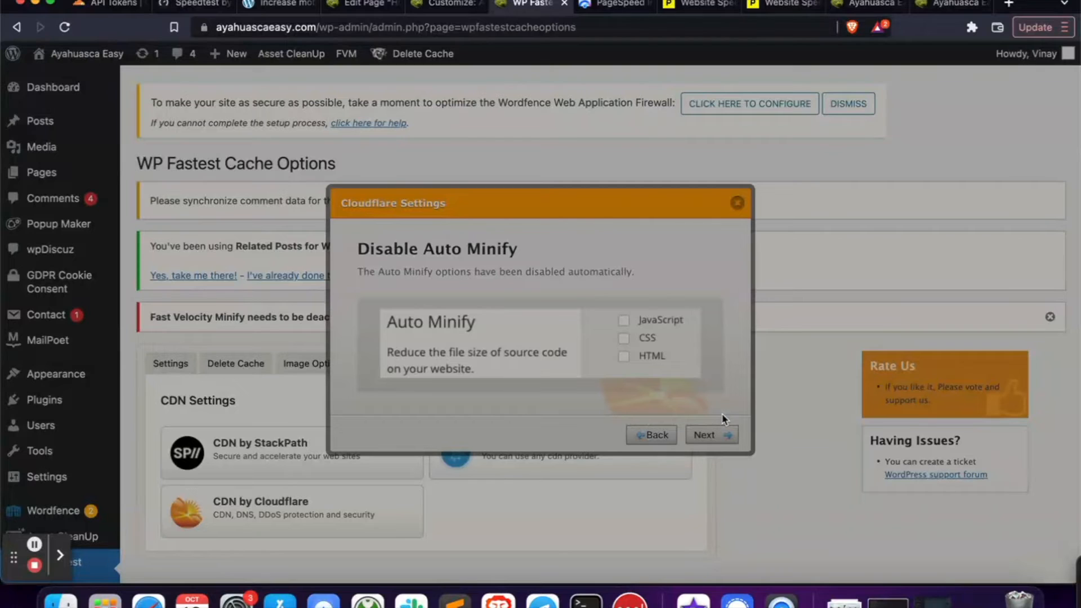
Accept the disabled Auto Minify and 6 months Browser Cache Expiration settings, finish the Cloudflare setup and close it
click(705, 435)
click(707, 437)
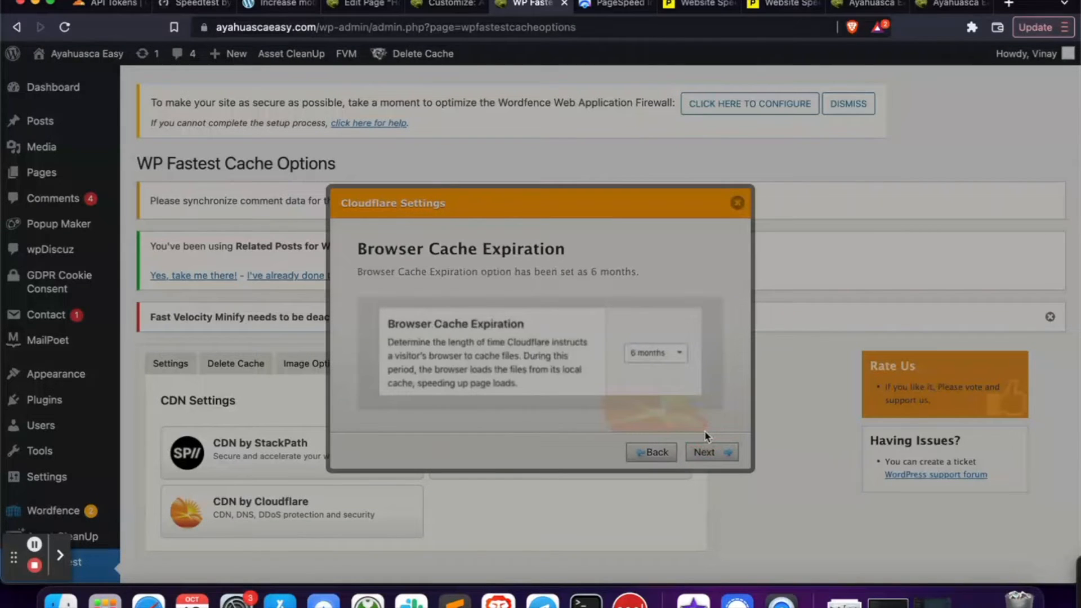
click(704, 451)
click(719, 346)
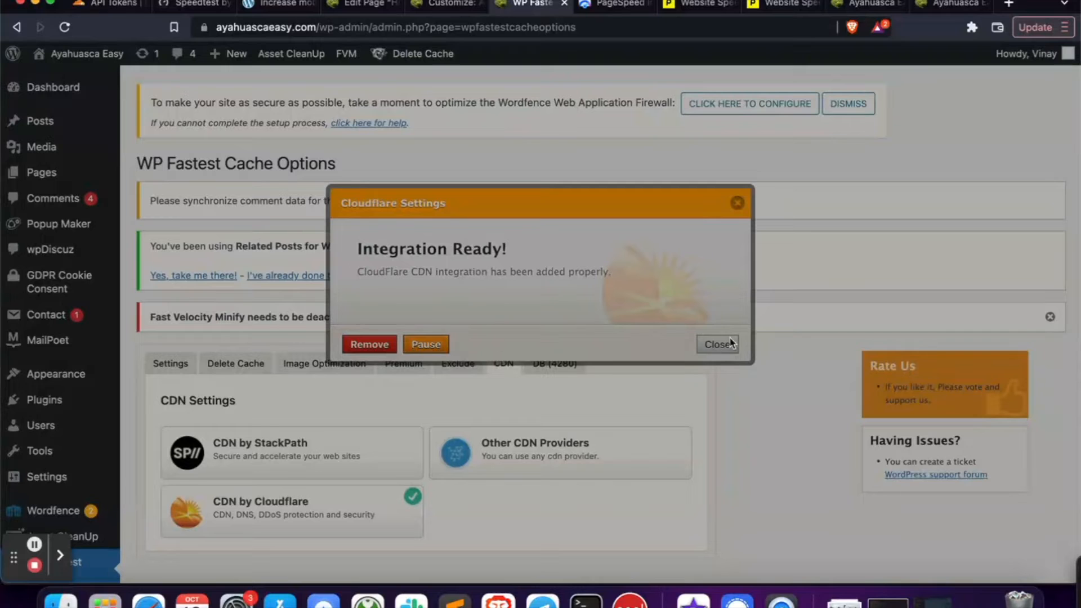
click(730, 347)
Highlight the notice about deactivating Fast Velocity Minify and open the site's installed plugins list
scroll(767, 463, down, 2)
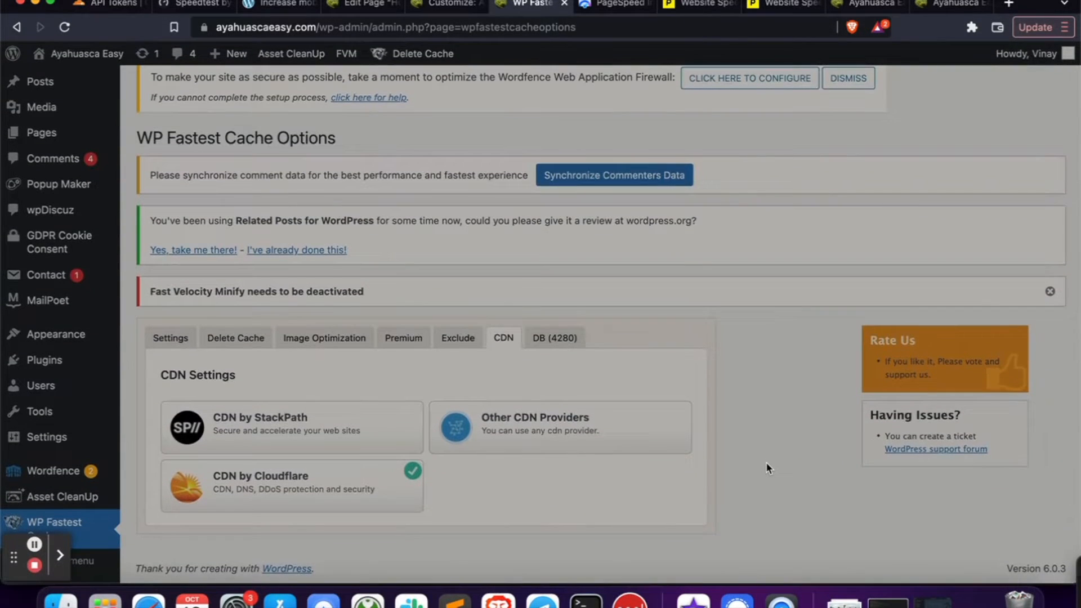
scroll(765, 468, up, 2)
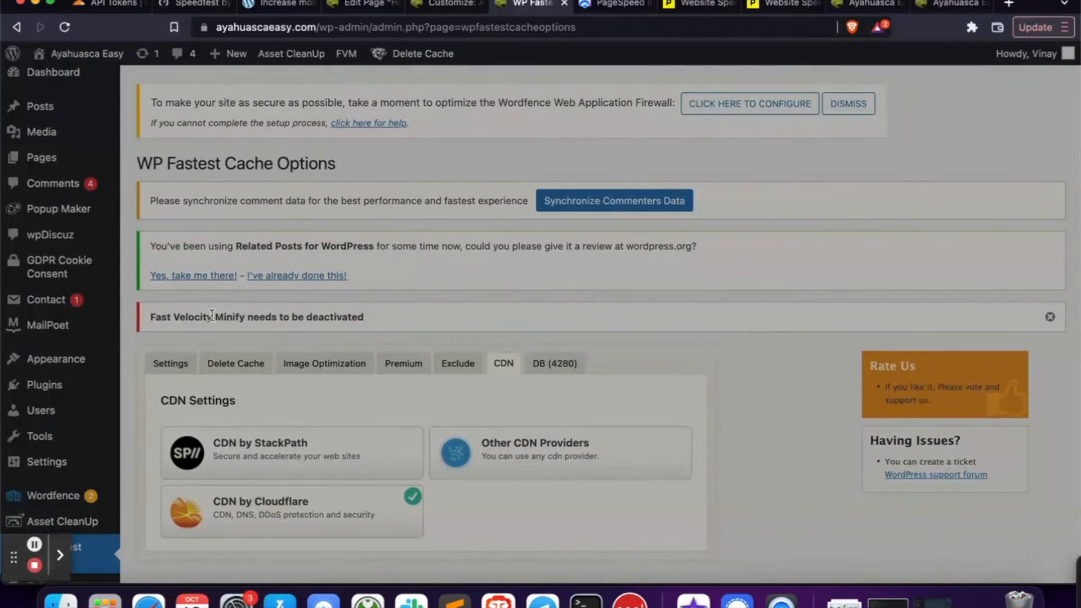
drag(393, 325, 150, 319)
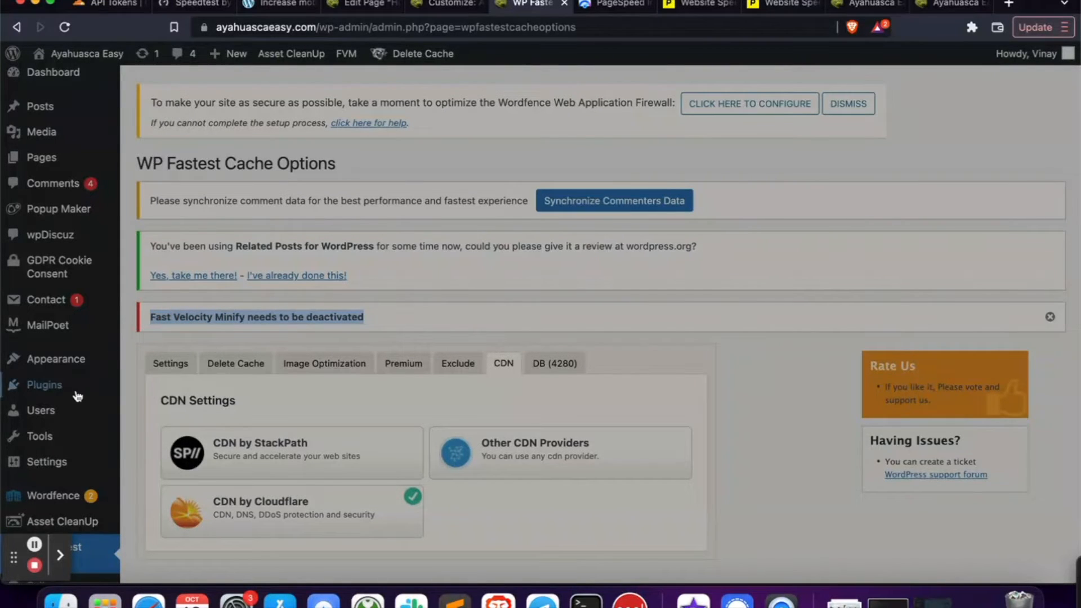
mouse_move(52, 391)
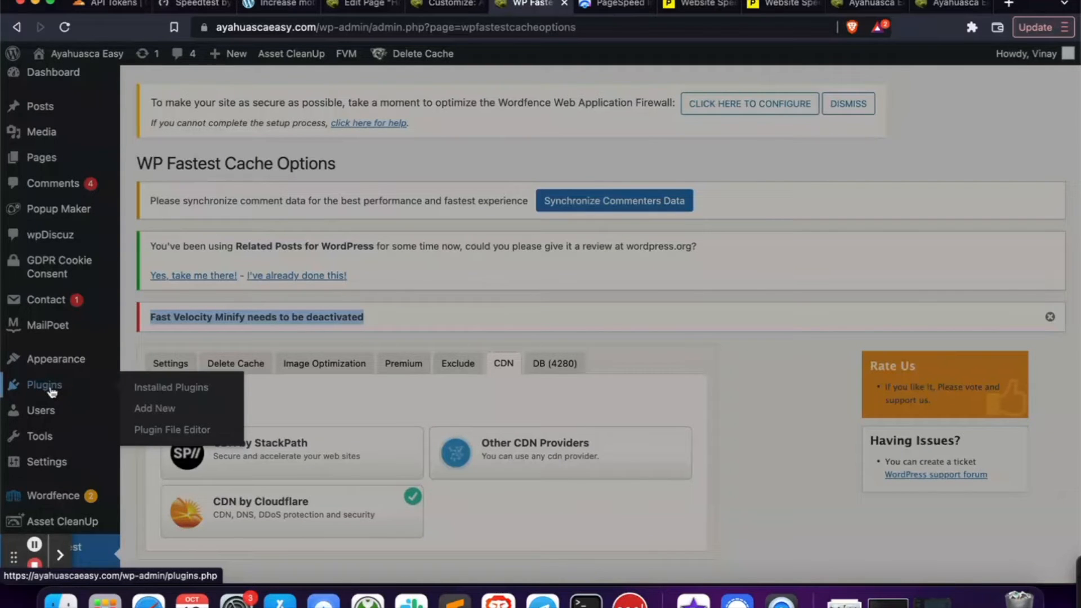
click(52, 392)
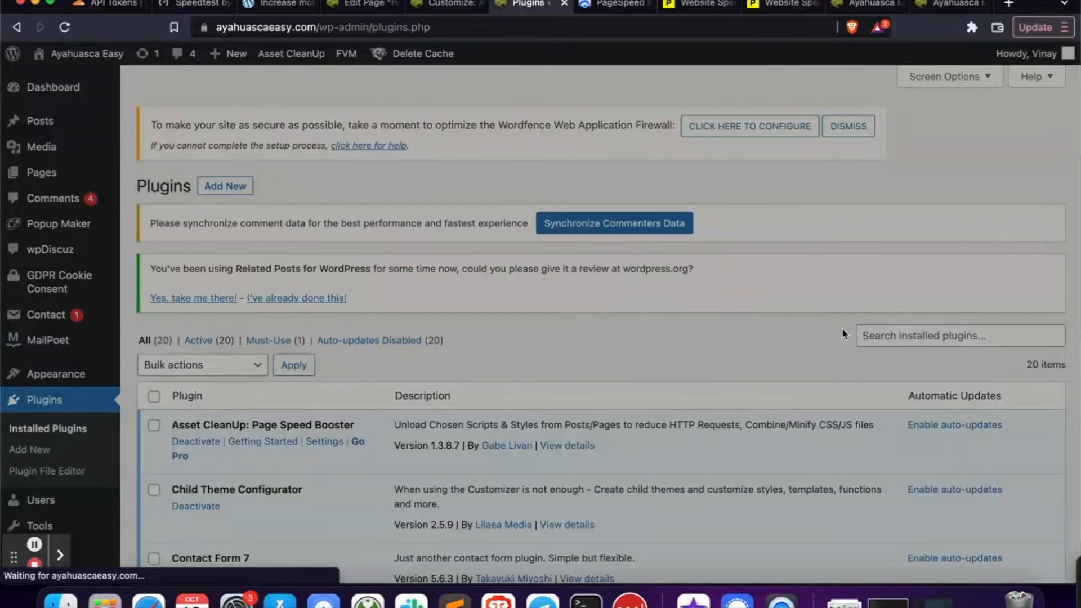
Search the installed plugins for "vel", and deactivate and delete Fast Velocity Minify with its data
click(885, 333)
text(vel)
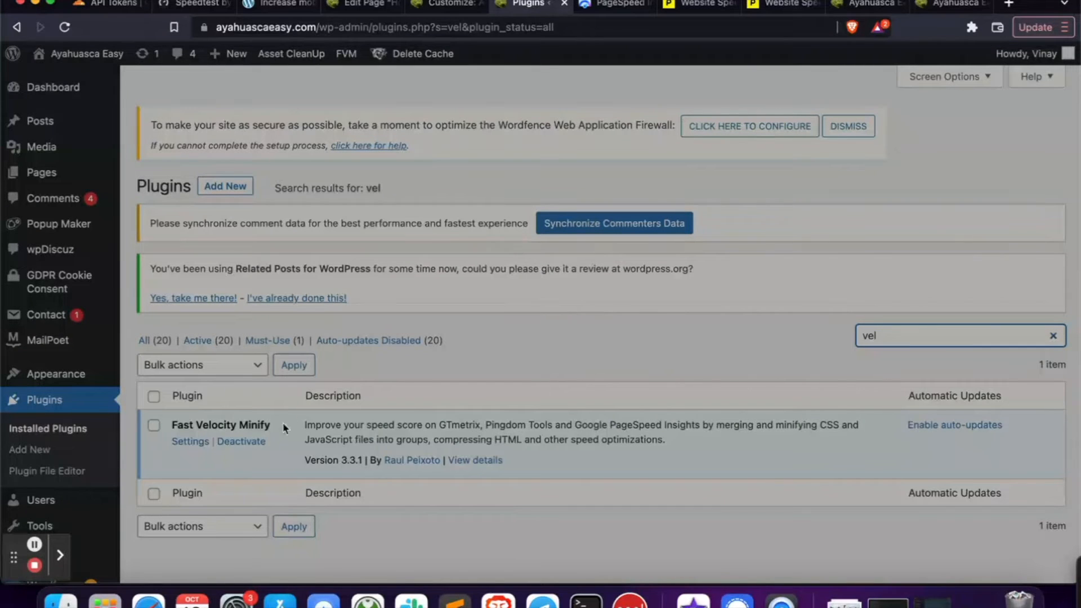
click(242, 442)
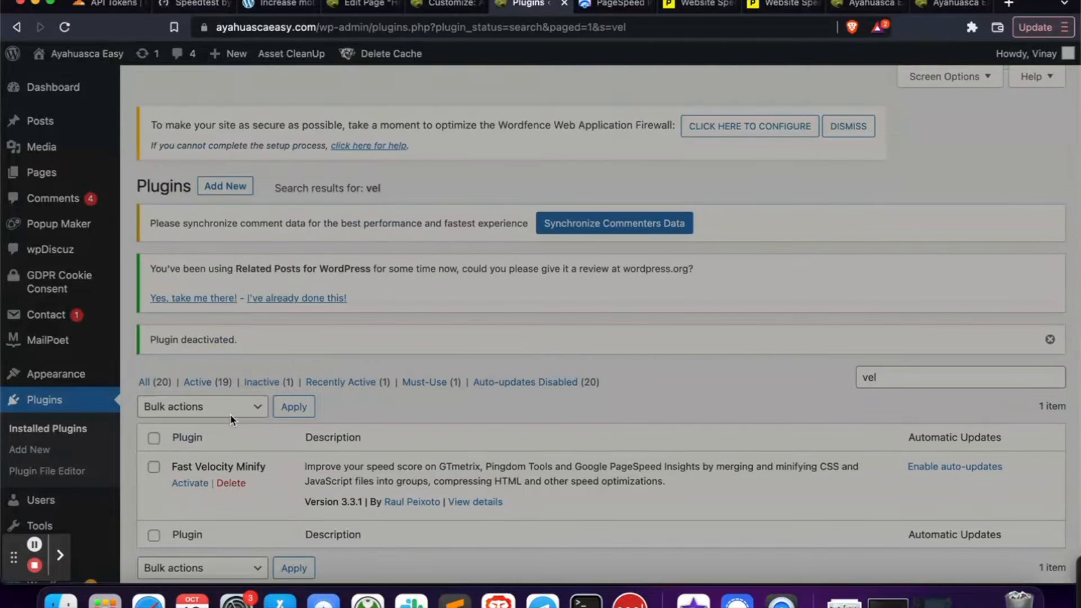
click(231, 483)
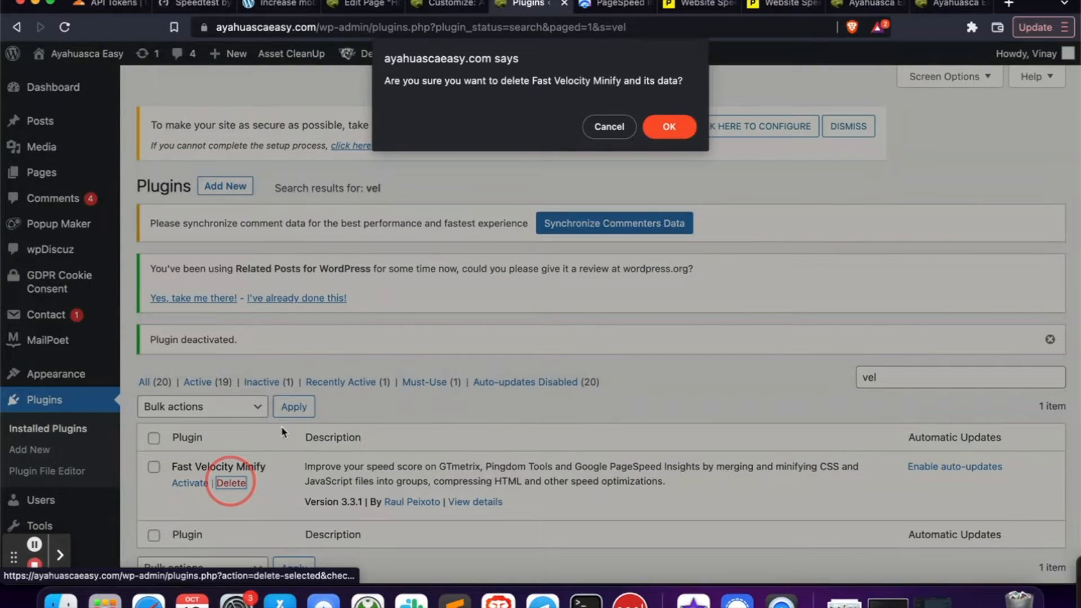
click(667, 127)
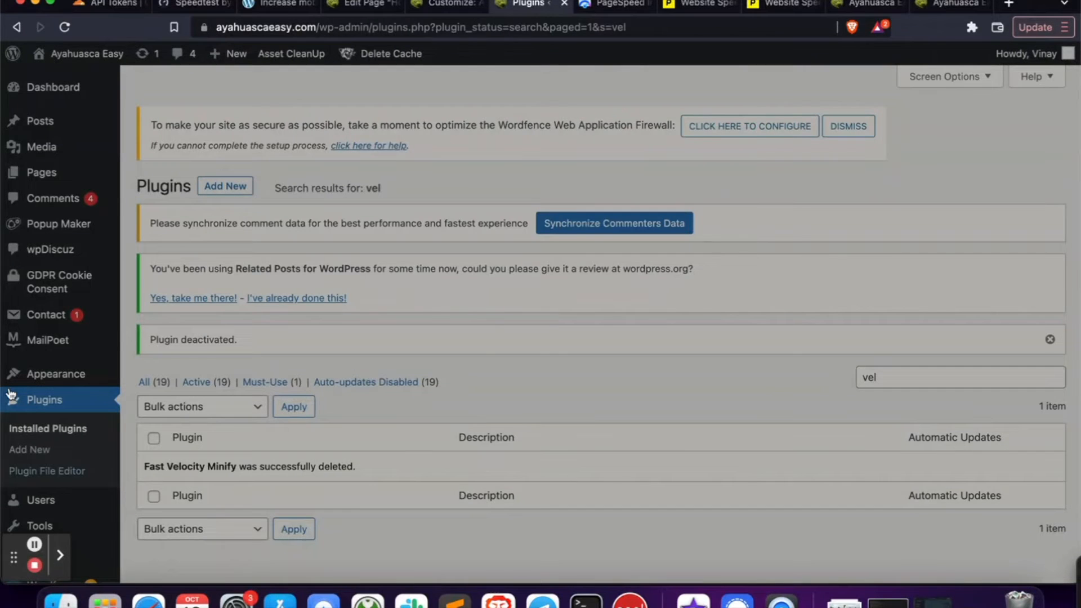
Reopen the WP Fastest Cache options to check the page after the plugin's removal
scroll(11, 406, down, 4)
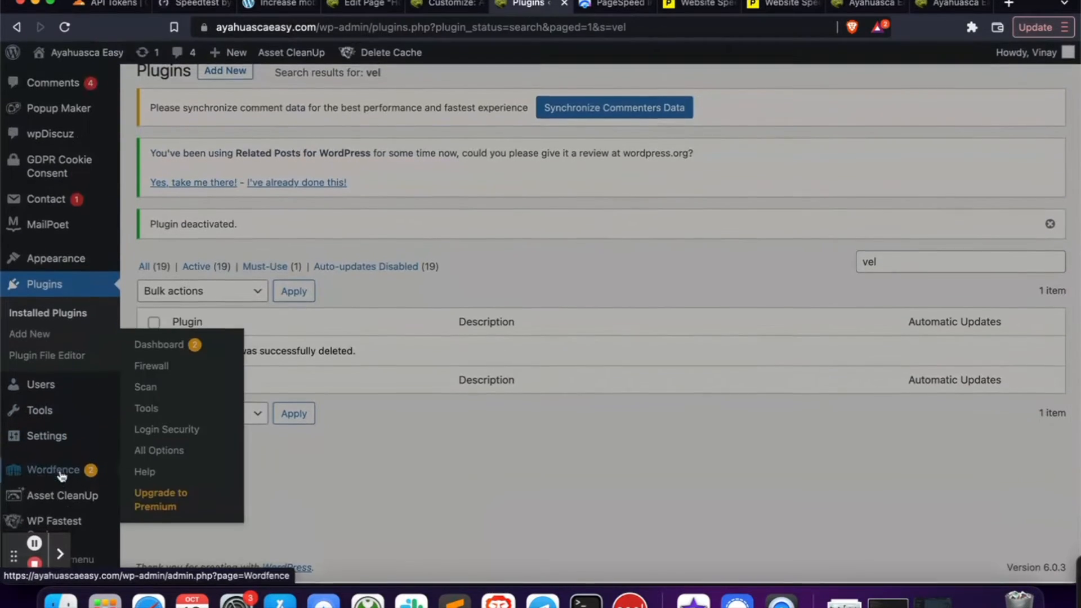
mouse_move(69, 504)
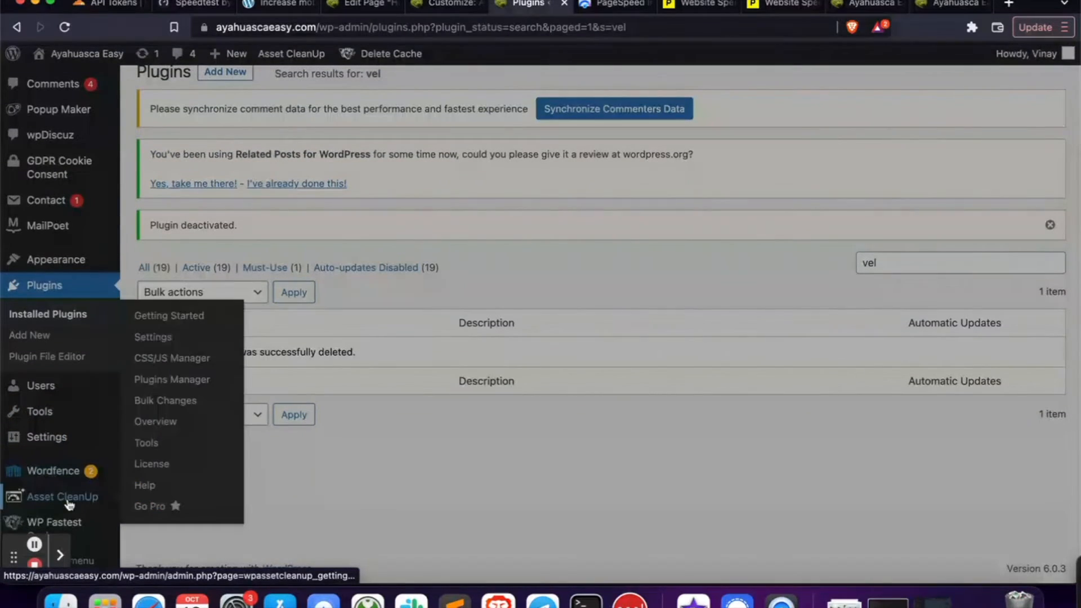
click(73, 522)
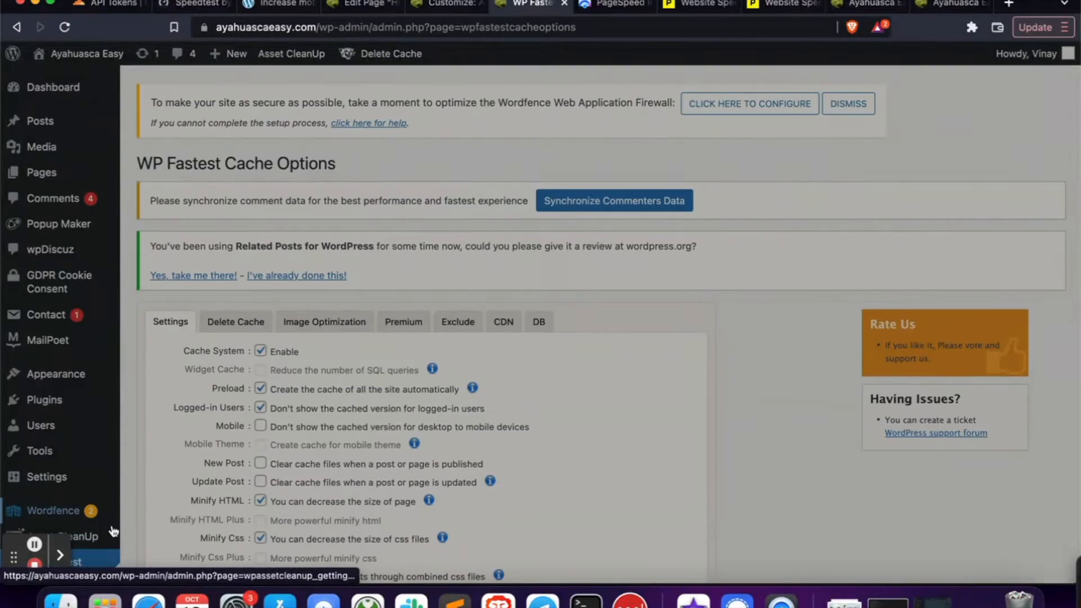
mouse_move(73, 510)
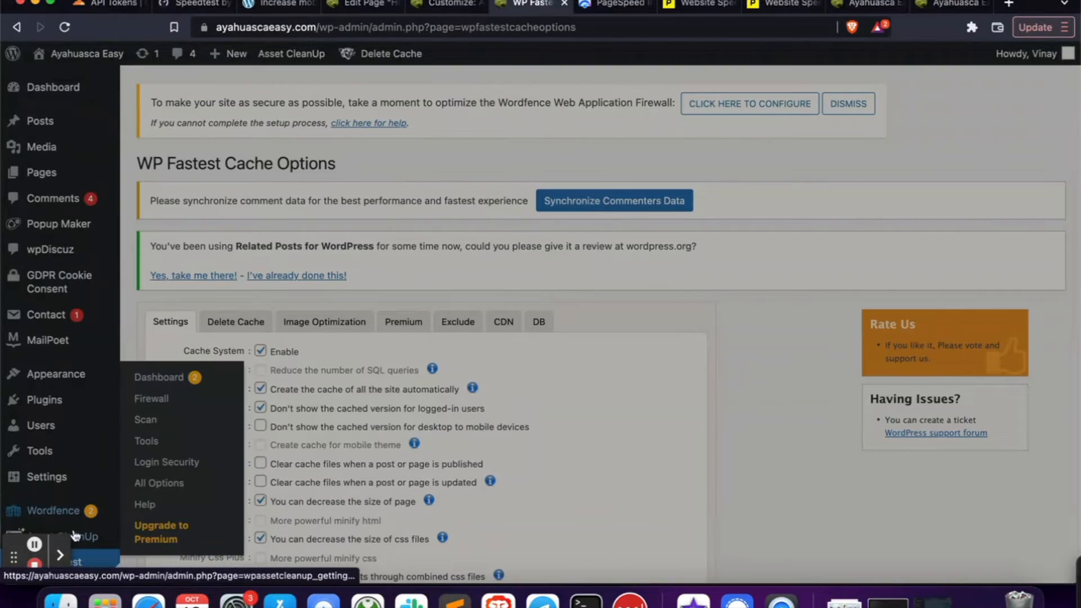
Enable the Disable Emojis option in the WP Fastest Cache settings and save the options
scroll(257, 444, down, 3)
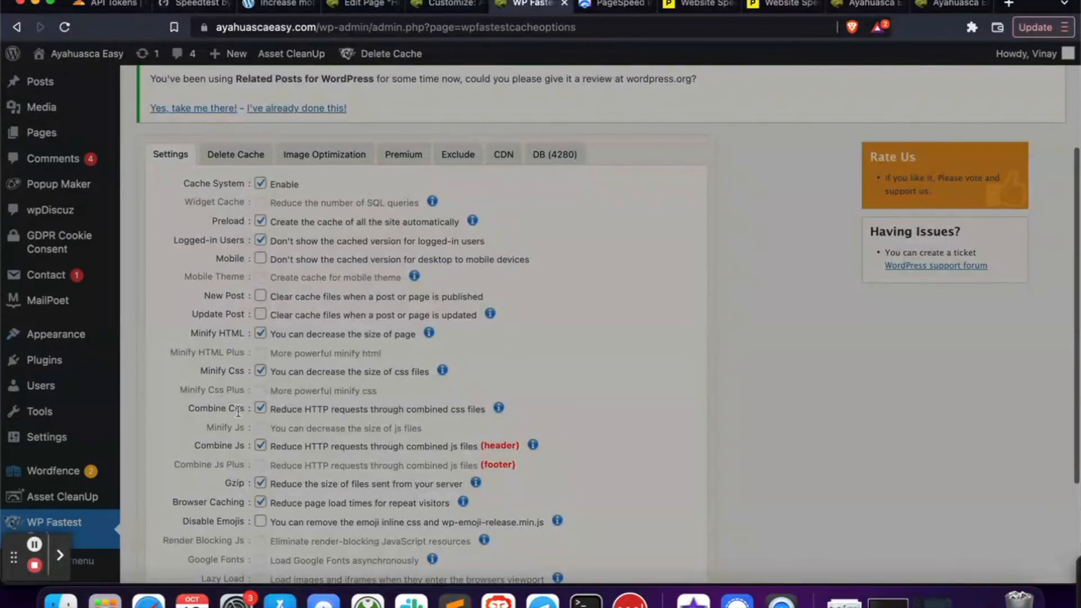
scroll(264, 248, down, 1)
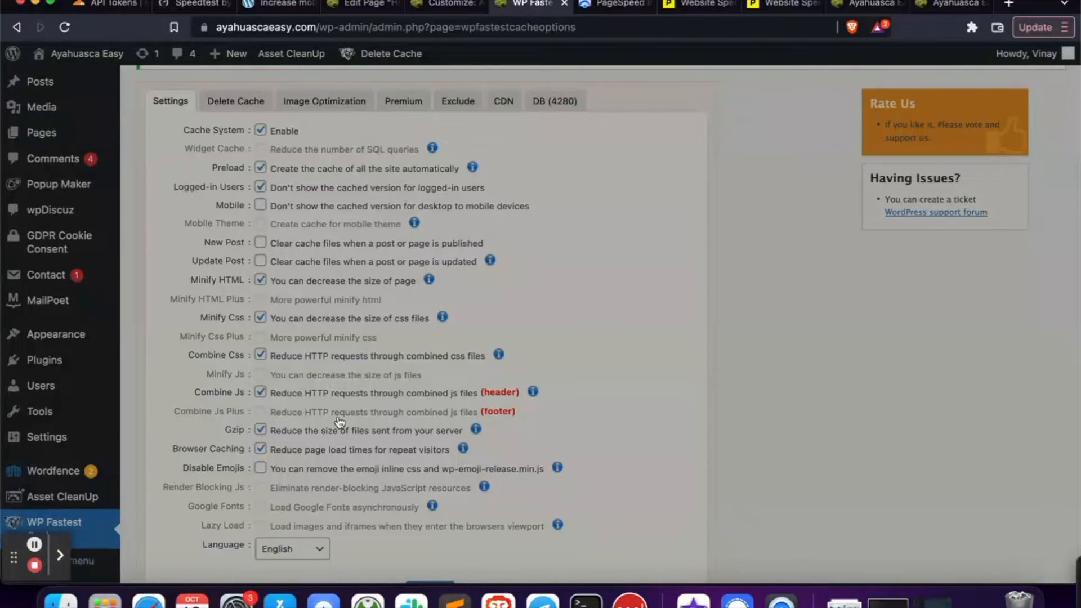
scroll(339, 423, down, 2)
click(261, 423)
click(431, 547)
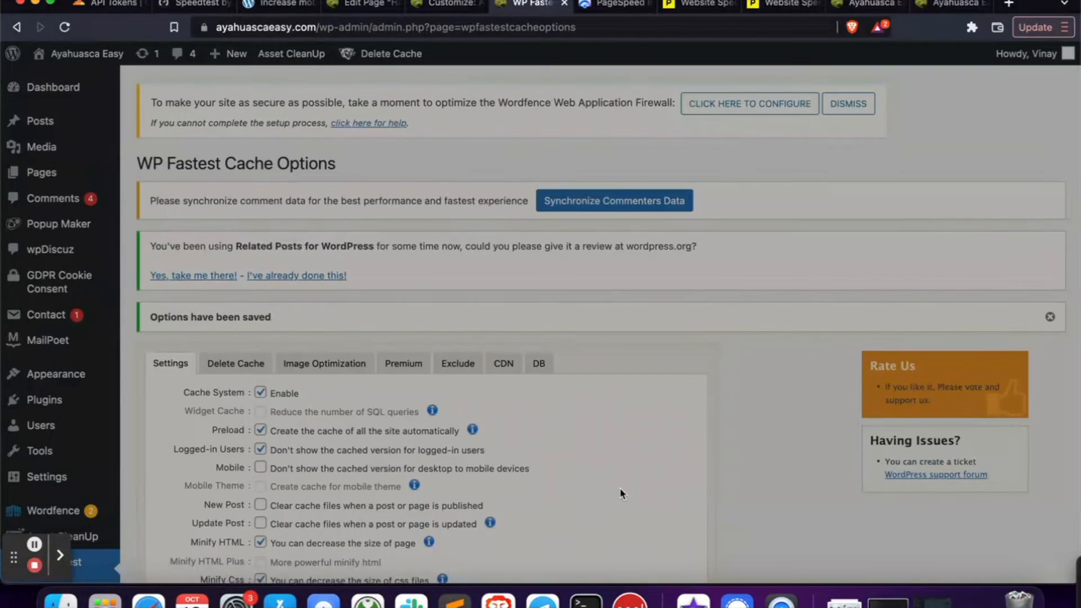
Open the settings page of the Asset CleanUp plugin
scroll(44, 343, down, 3)
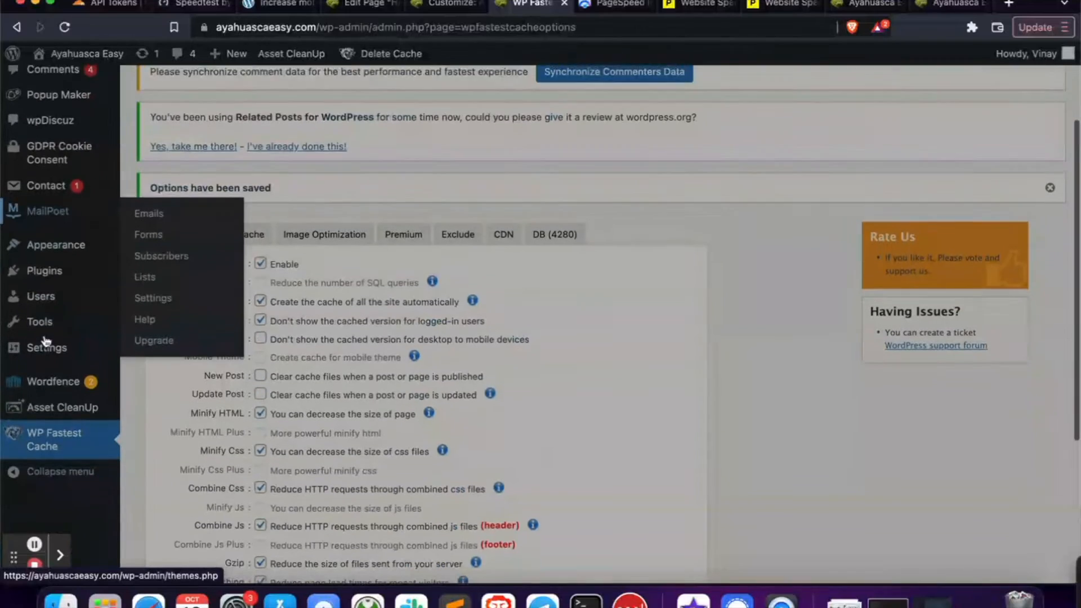
click(78, 499)
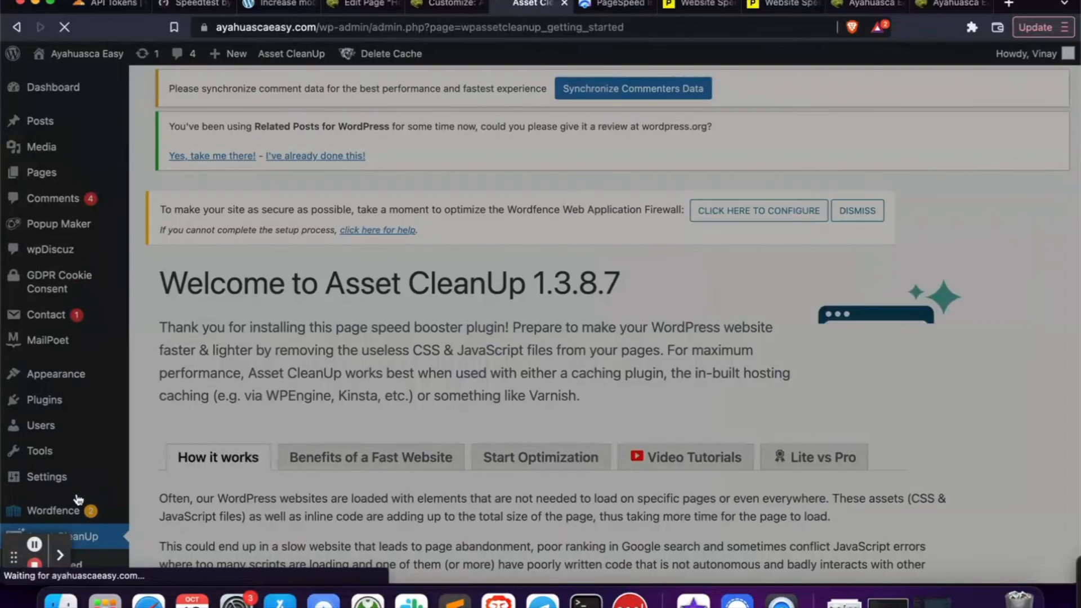
scroll(232, 331, down, 2)
scroll(232, 331, down, 10)
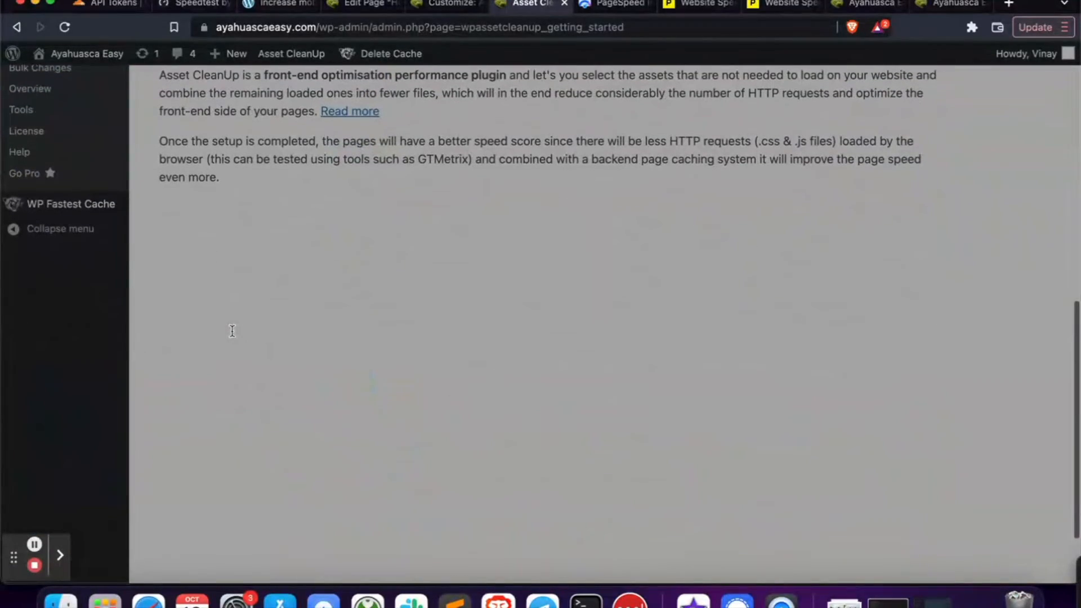
scroll(231, 333, down, 3)
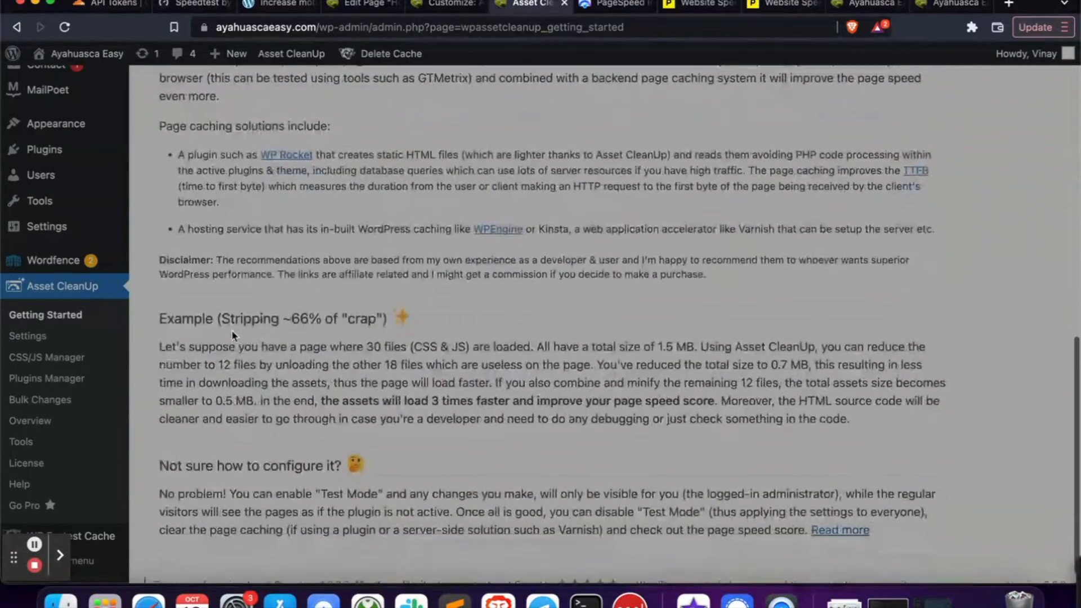
click(34, 340)
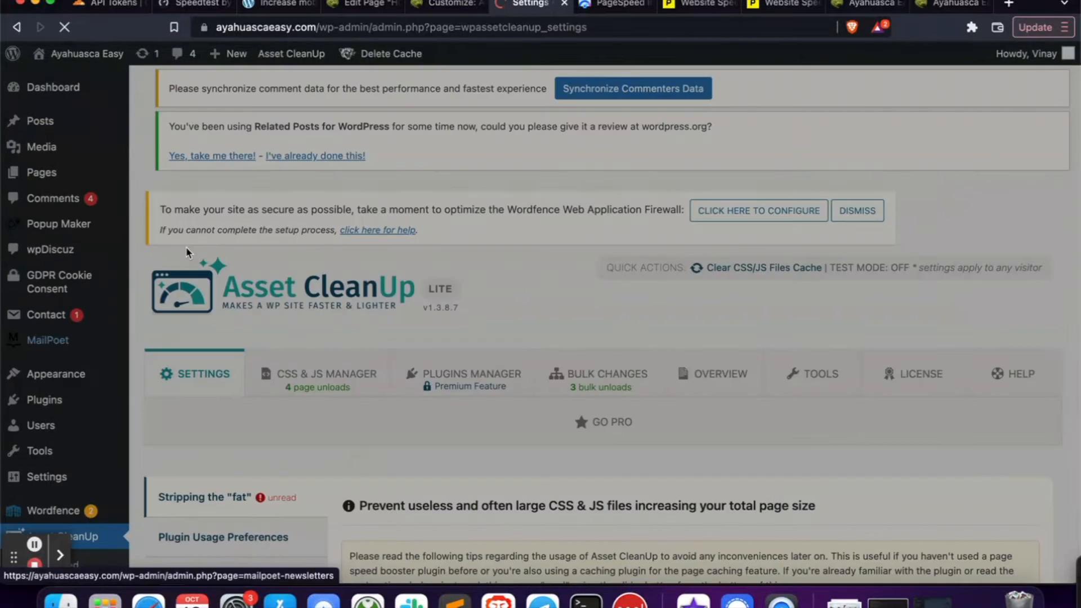
Enable Strip HTML comments in Asset CleanUp's HTML Source CleanUp section and save all settings
scroll(464, 289, down, 7)
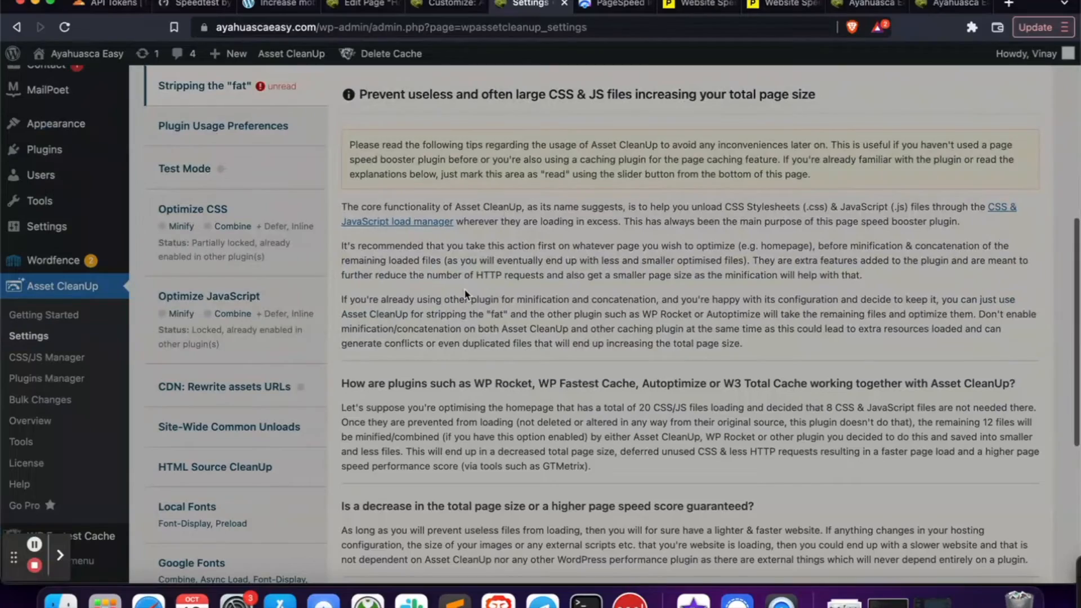
scroll(464, 288, up, 2)
scroll(464, 288, down, 2)
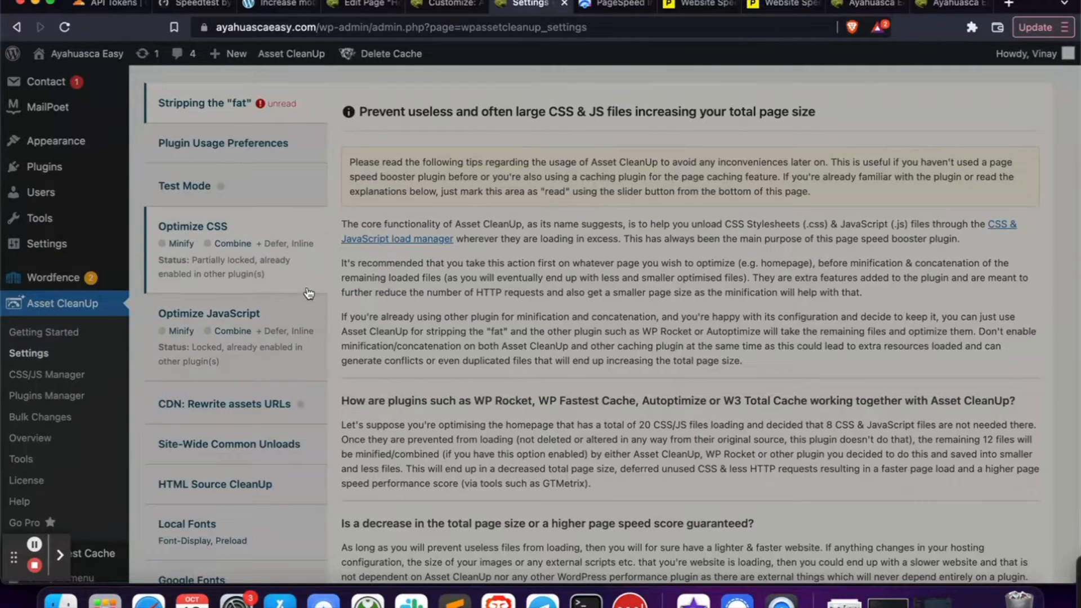
scroll(480, 318, down, 1)
scroll(480, 318, down, 3)
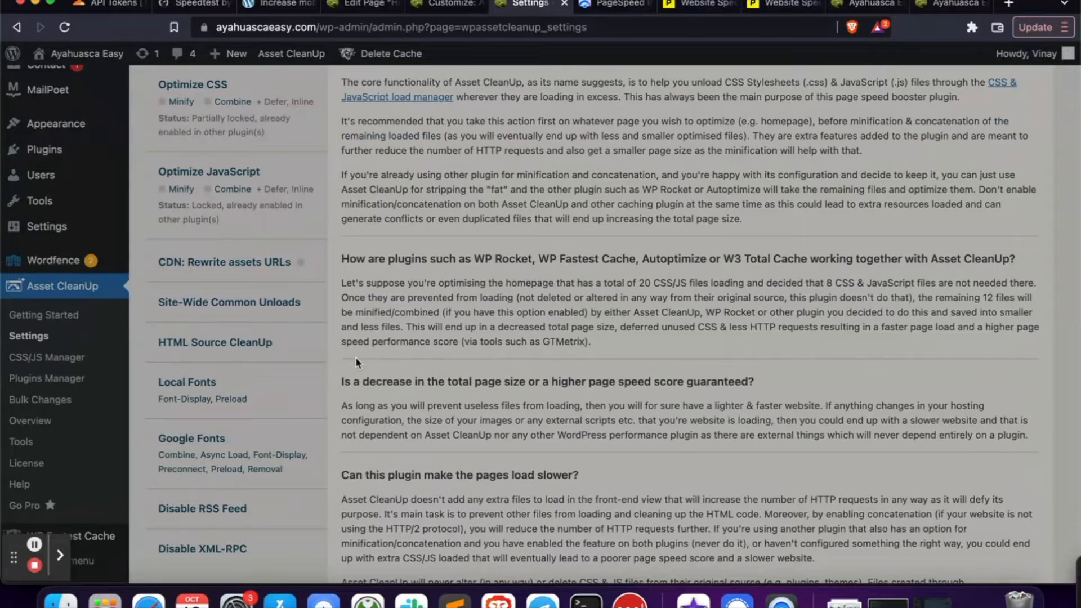
scroll(355, 360, down, 3)
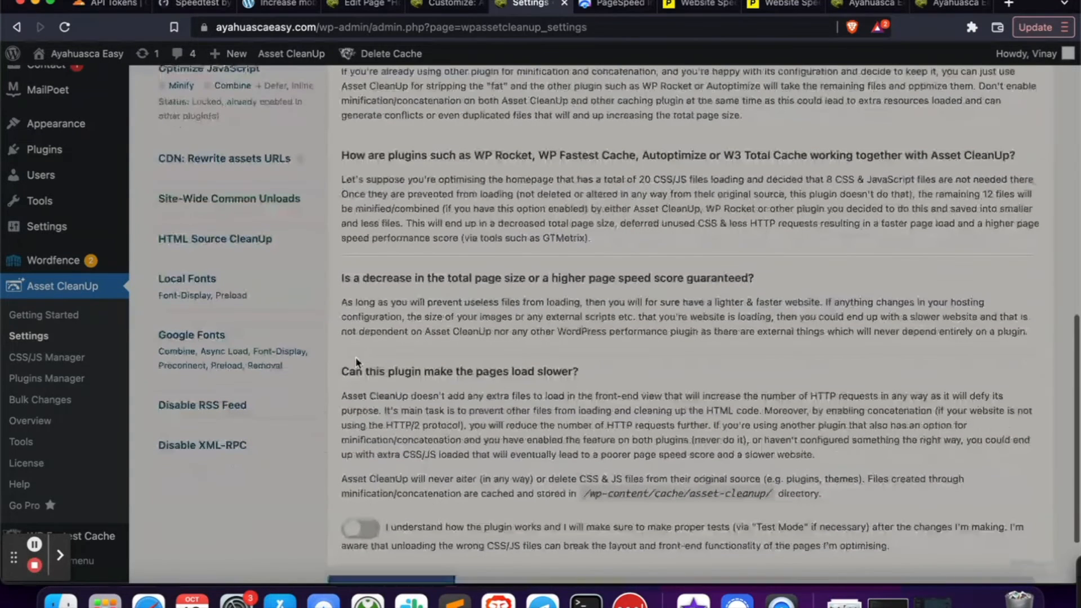
click(271, 239)
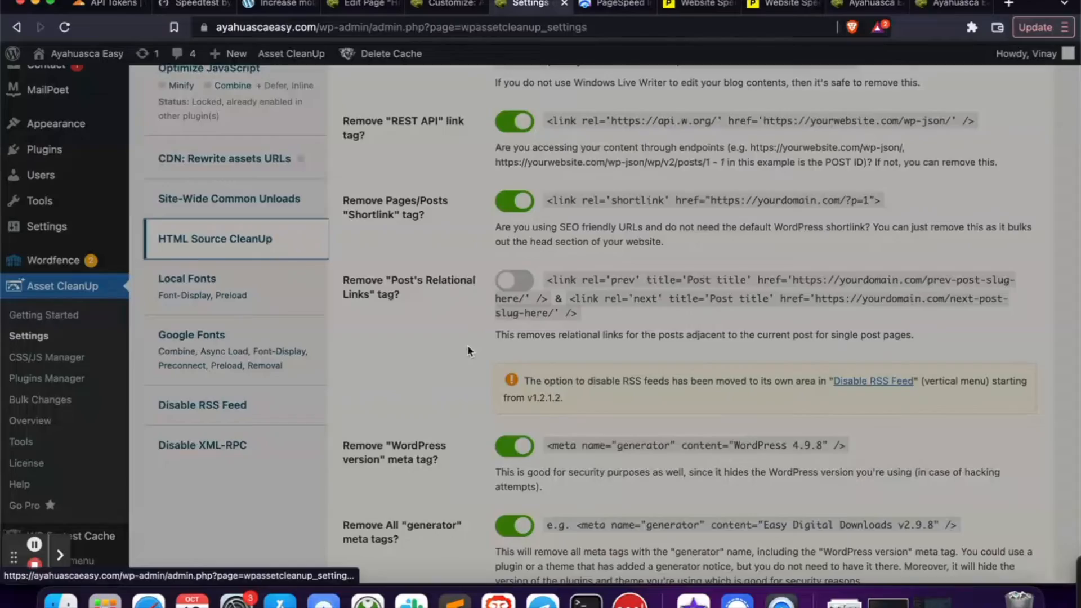
scroll(469, 351, down, 4)
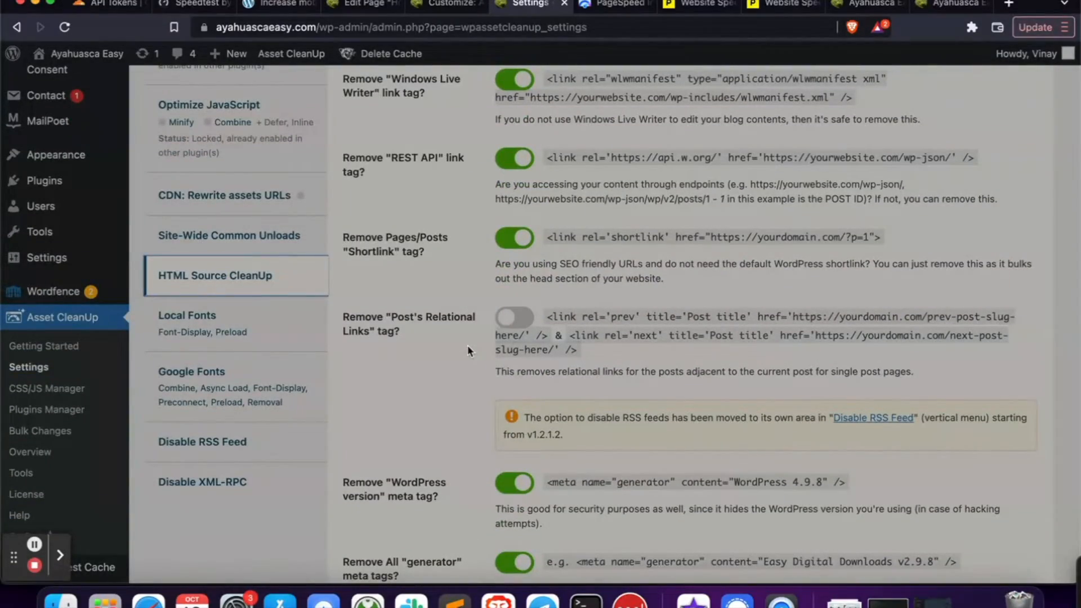
scroll(467, 346, down, 8)
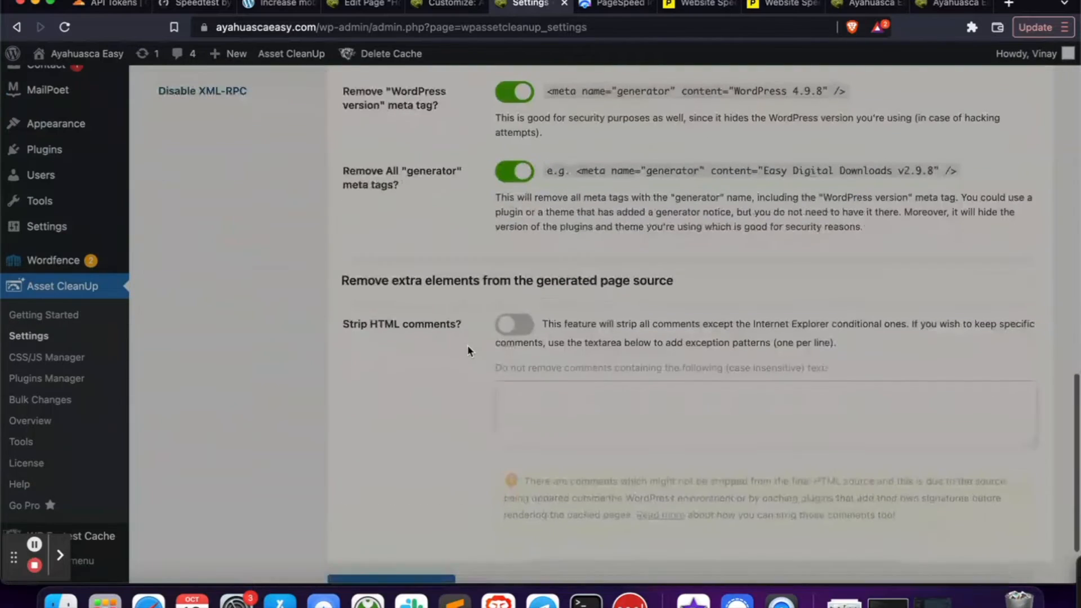
scroll(467, 350, down, 1)
click(513, 266)
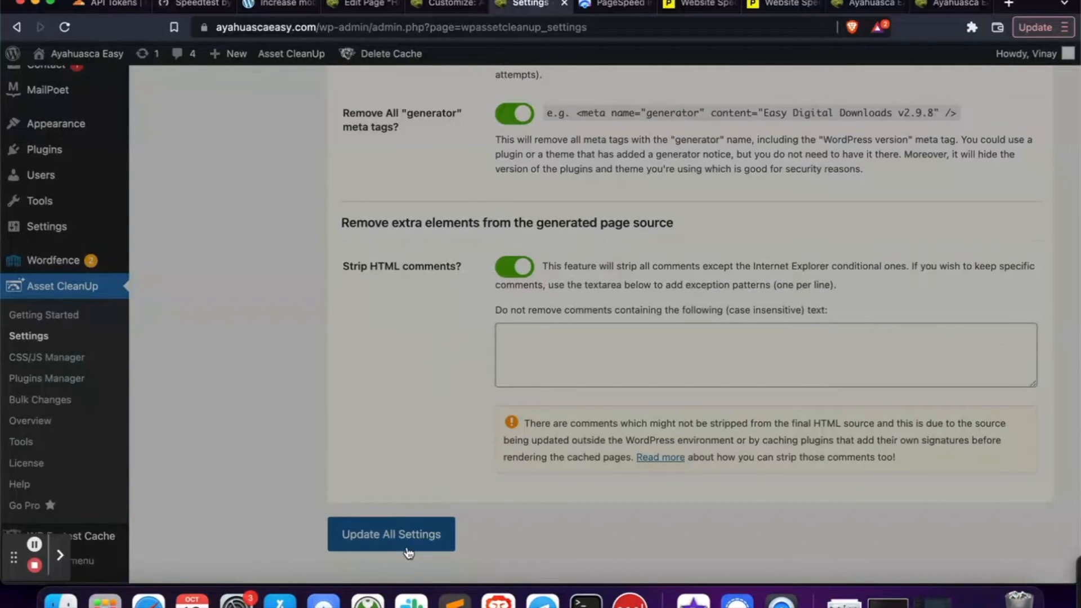
click(387, 533)
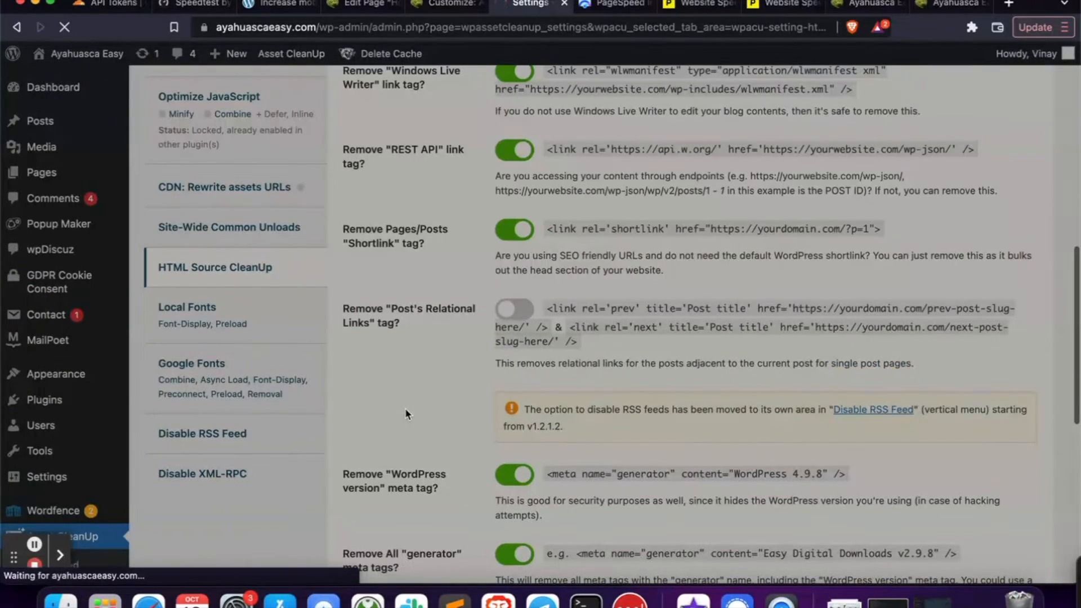
In Asset CleanUp's Site-Wide Common Unloads, enable Disable Dashicons if Toolbar is hidden and save all settings
scroll(236, 380, down, 6)
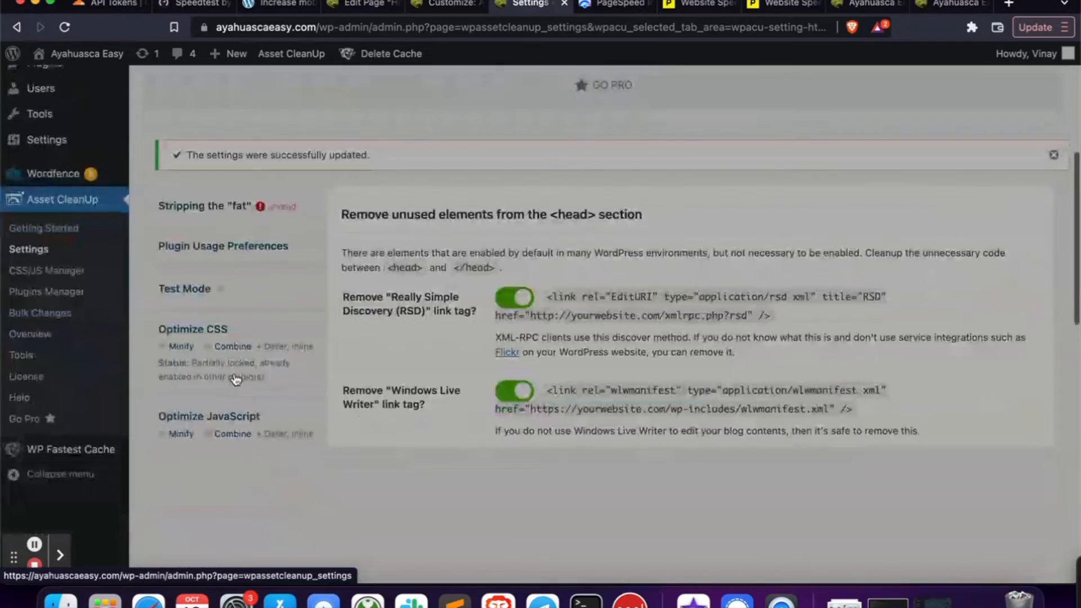
scroll(242, 312, down, 4)
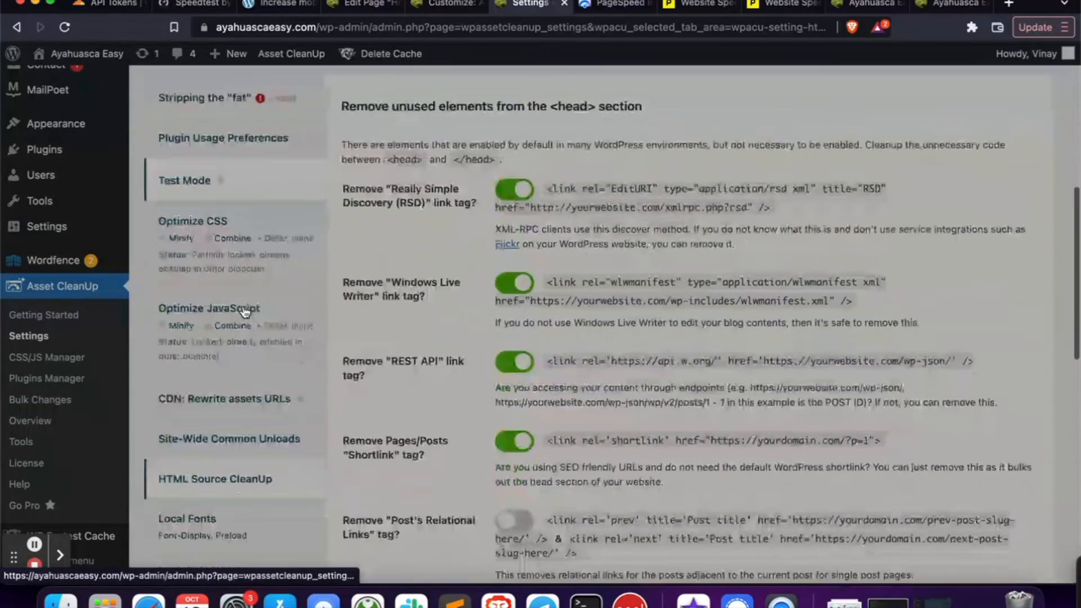
click(245, 311)
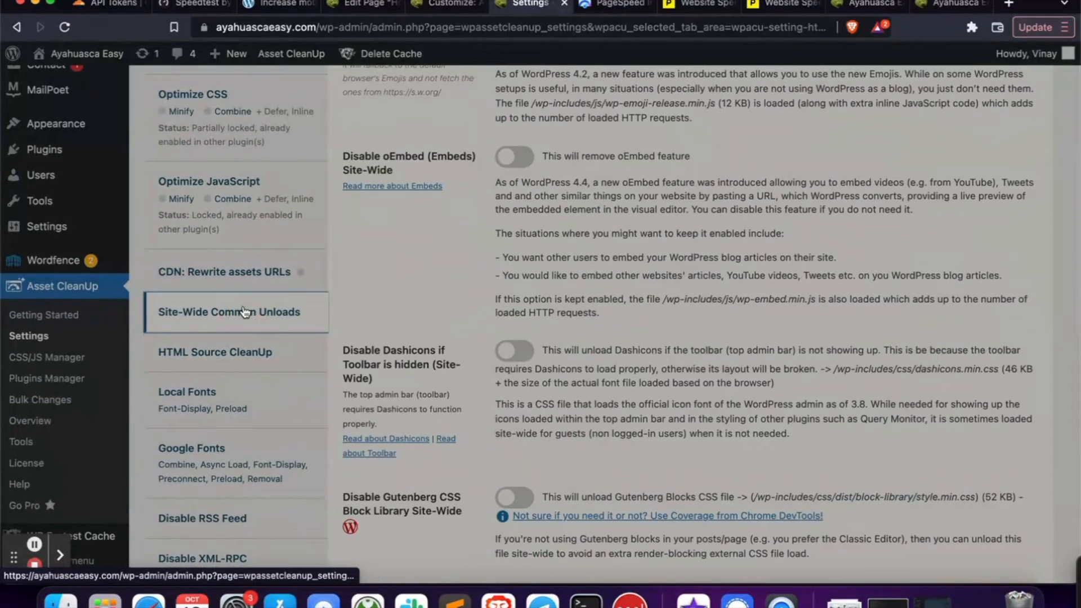
scroll(436, 293, up, 6)
scroll(437, 298, down, 4)
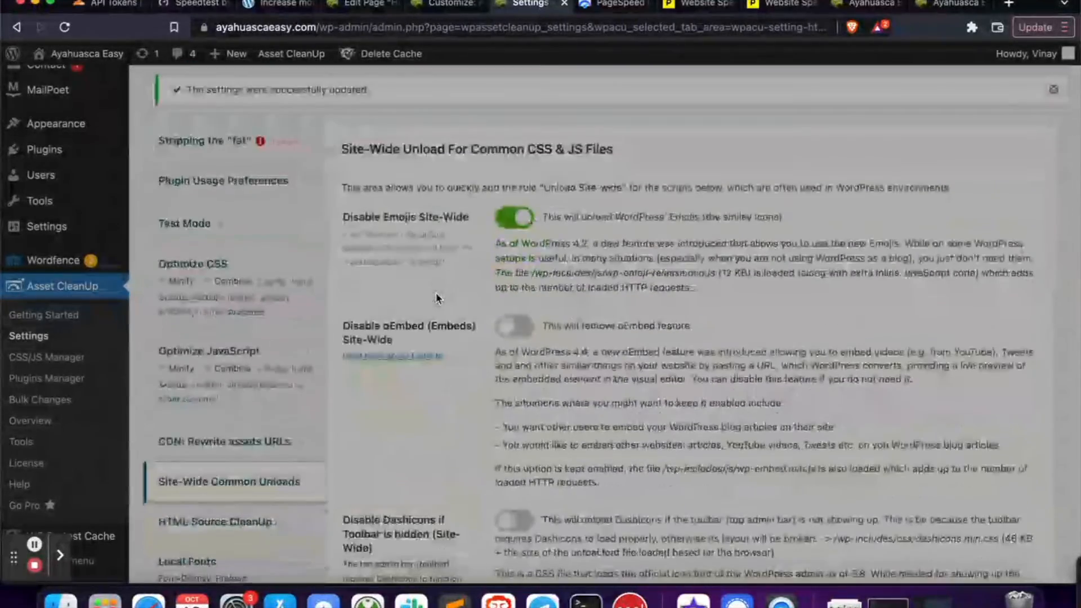
scroll(437, 298, down, 2)
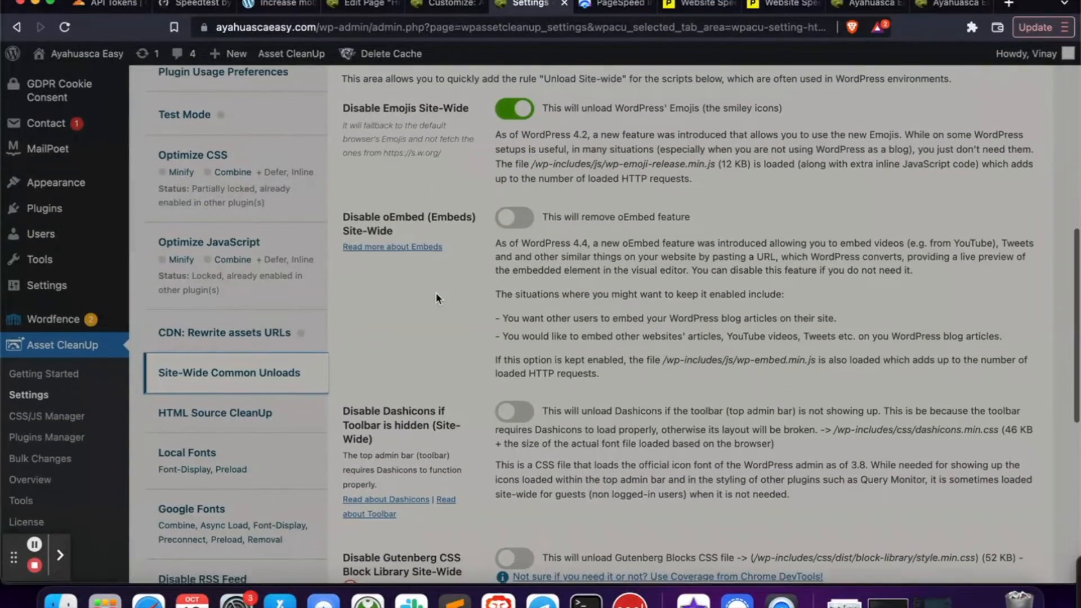
scroll(436, 293, down, 1)
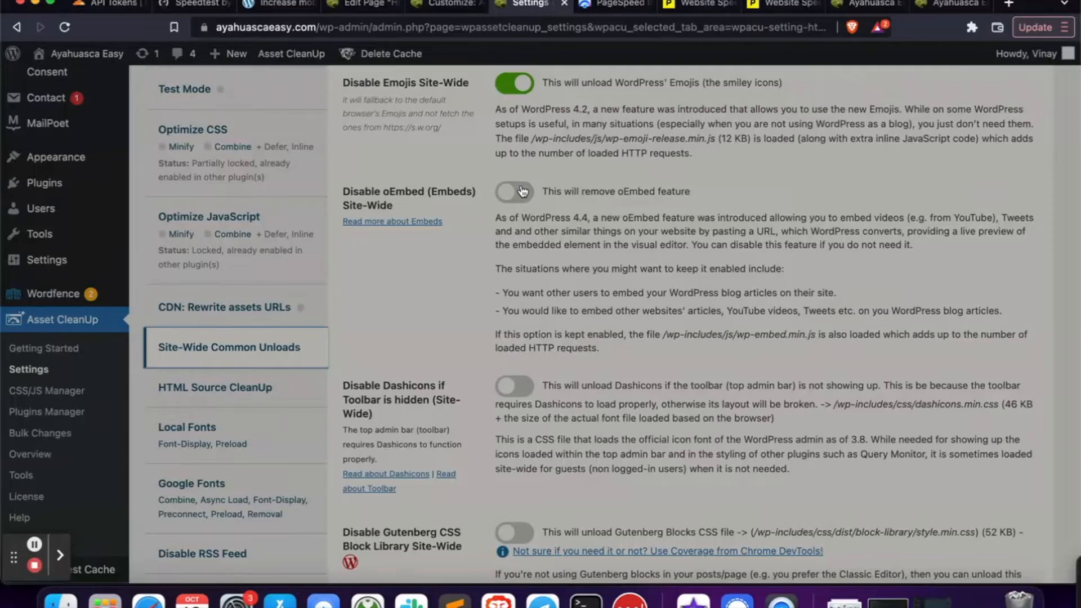
scroll(408, 315, down, 4)
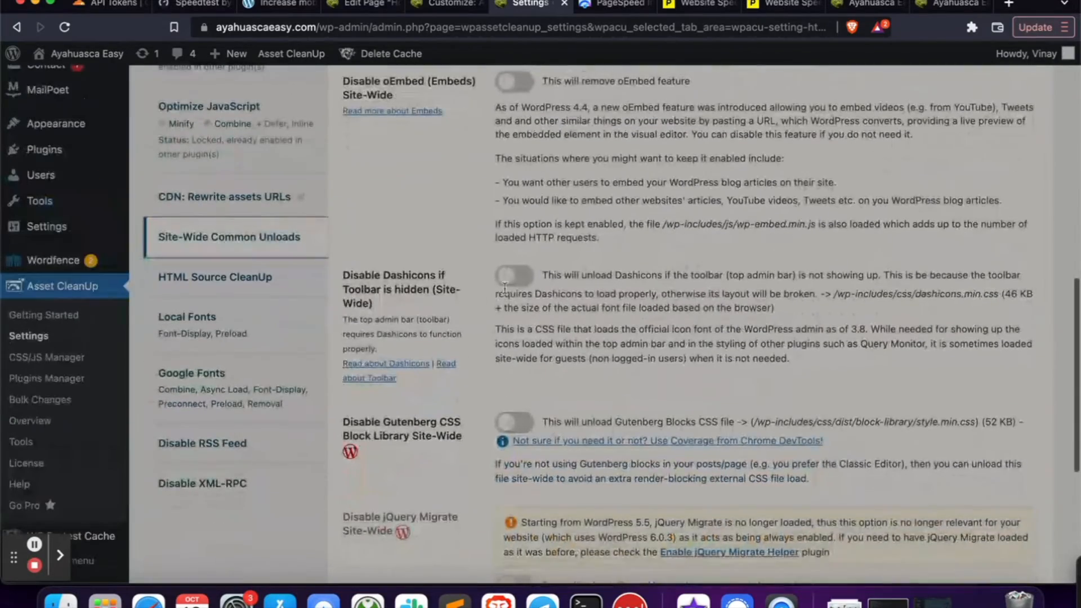
click(514, 275)
scroll(455, 360, down, 5)
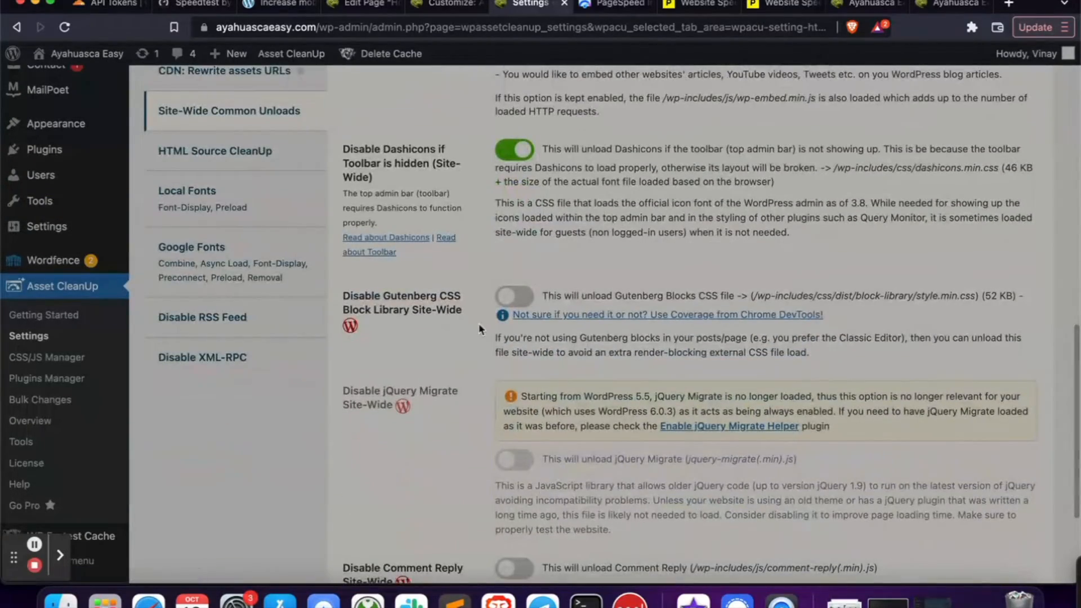
scroll(479, 328, down, 6)
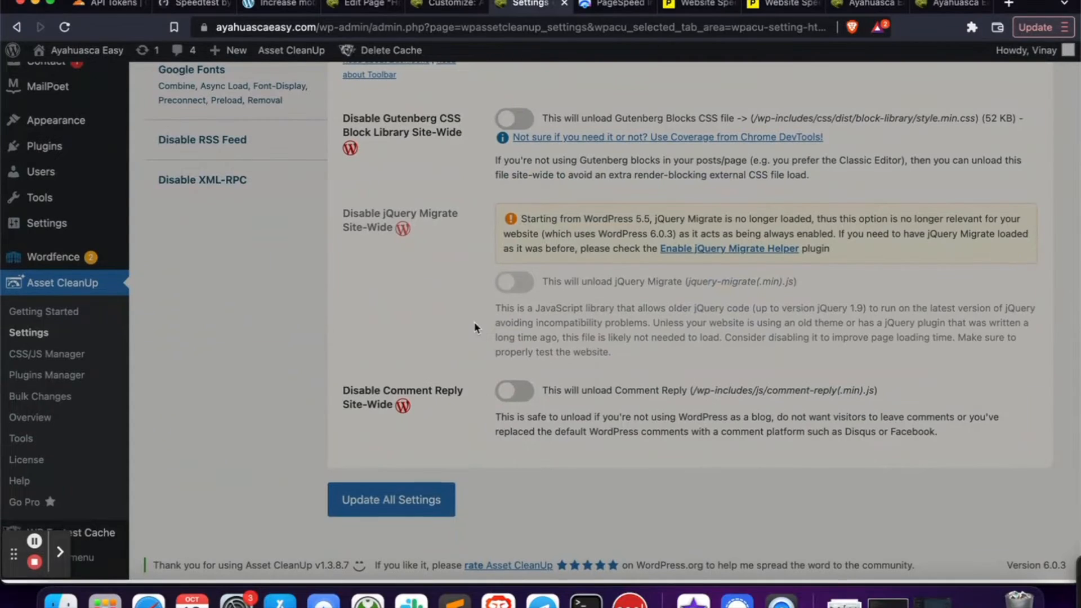
click(398, 502)
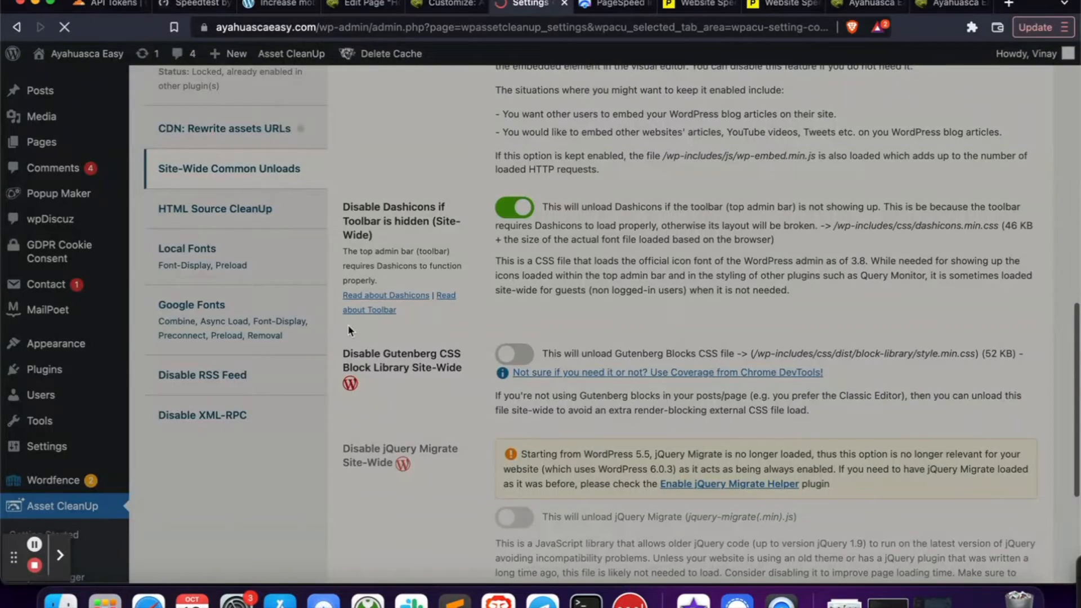
Clear the site's WP Fastest Cache cache after the settings update
scroll(342, 333, down, 7)
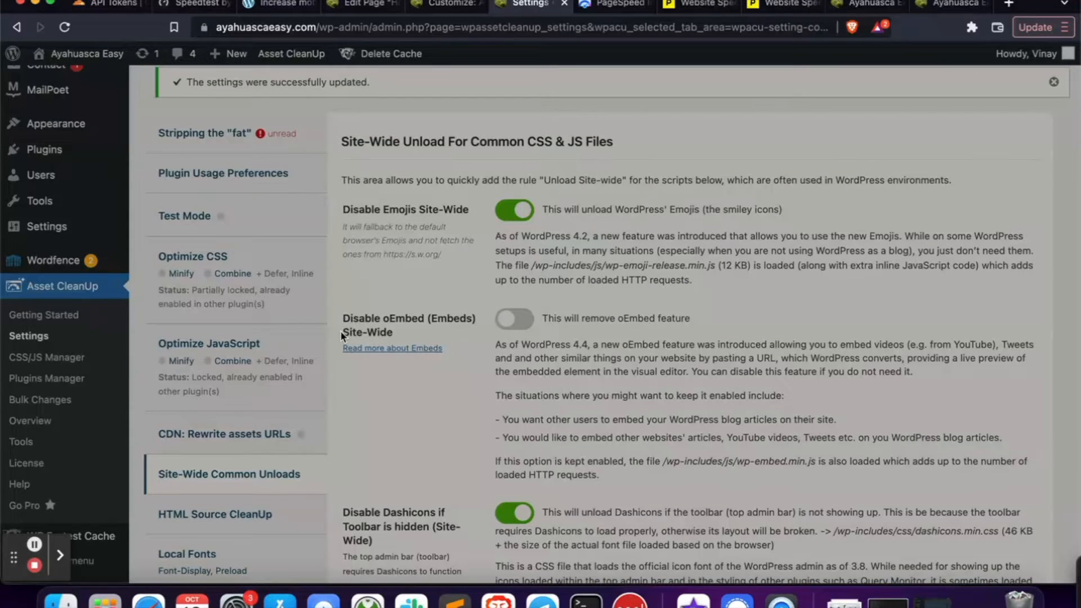
scroll(340, 330, up, 7)
scroll(340, 332, up, 1)
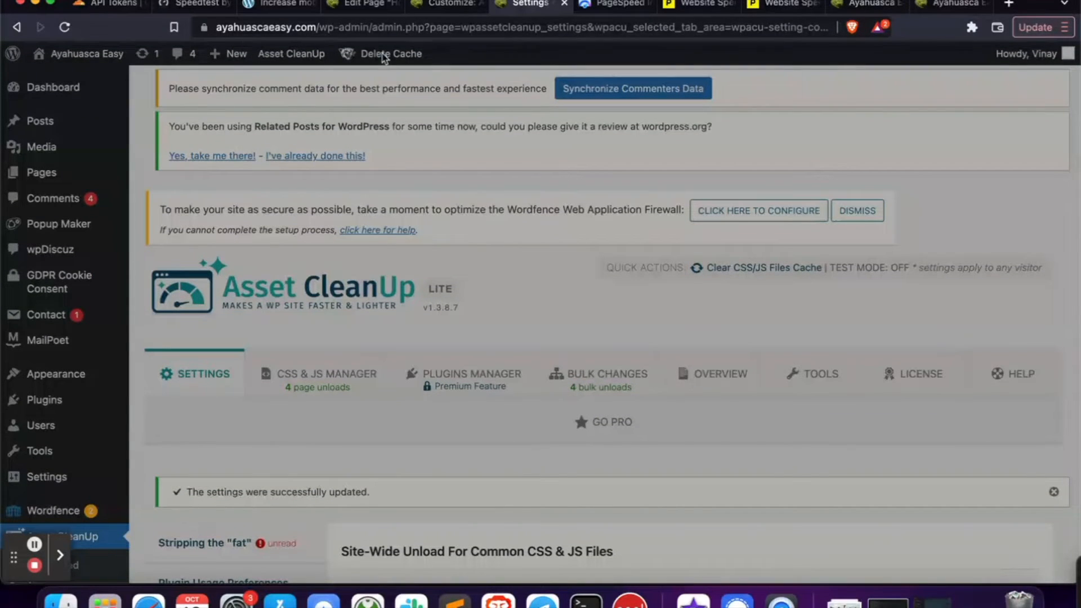
mouse_move(374, 53)
click(381, 80)
click(782, 3)
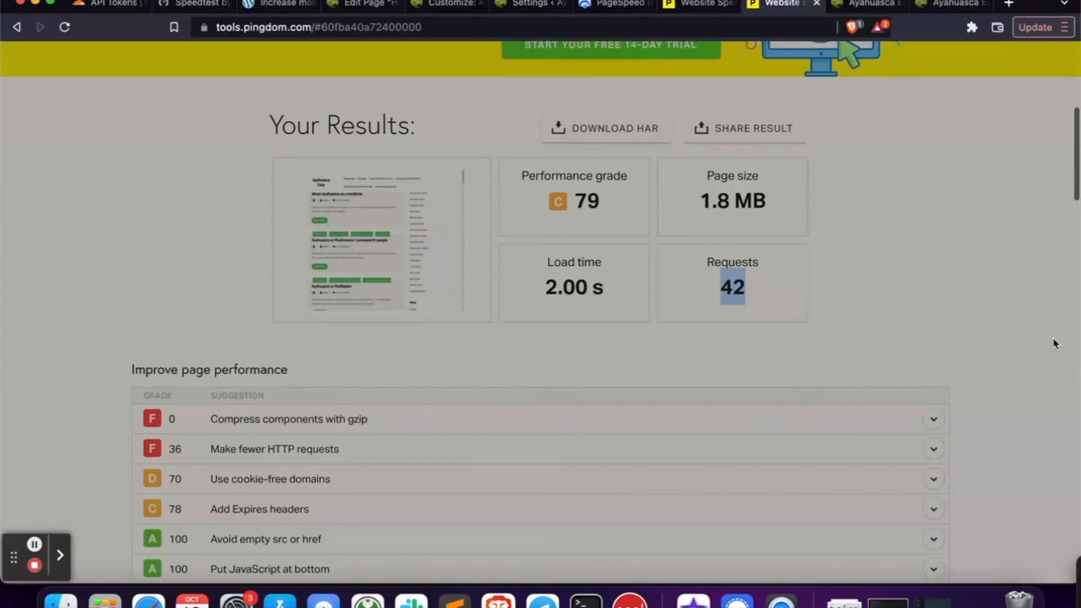
scroll(1052, 340, up, 6)
triple_click(283, 284)
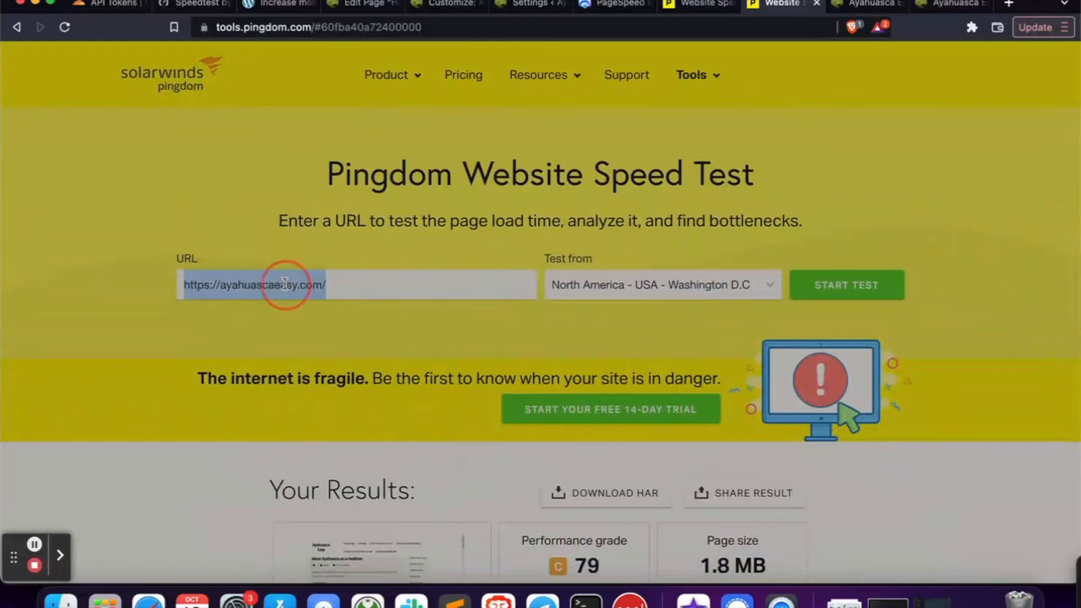
click(732, 4)
right_click(184, 77)
click(217, 80)
click(764, 7)
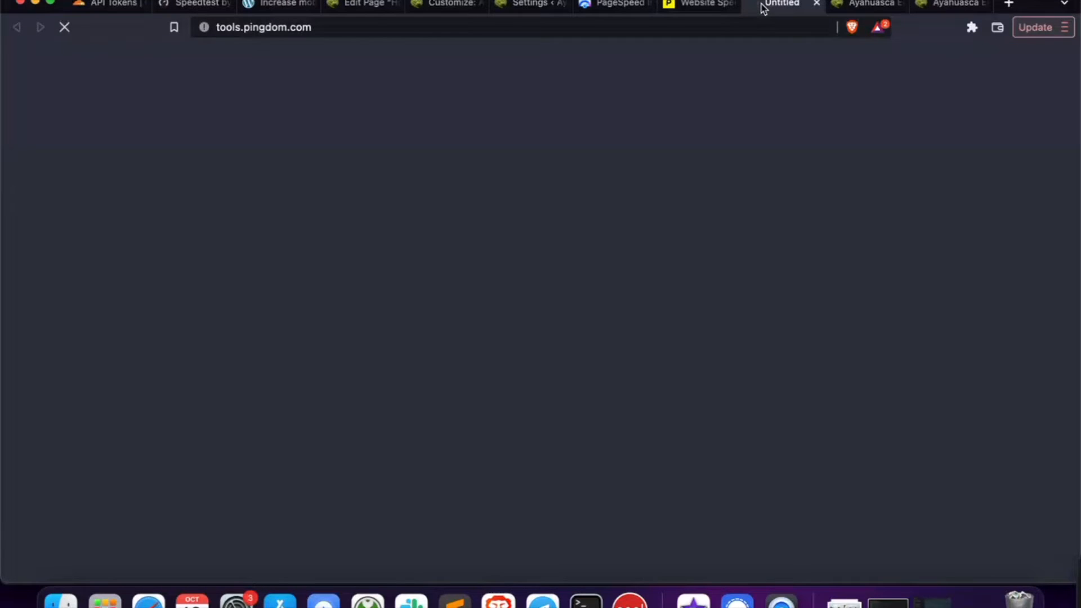
Reload the ayahuascaeasy.com homepage and compare the new Pingdom result with the earlier one for load time, page size and requests
click(941, 4)
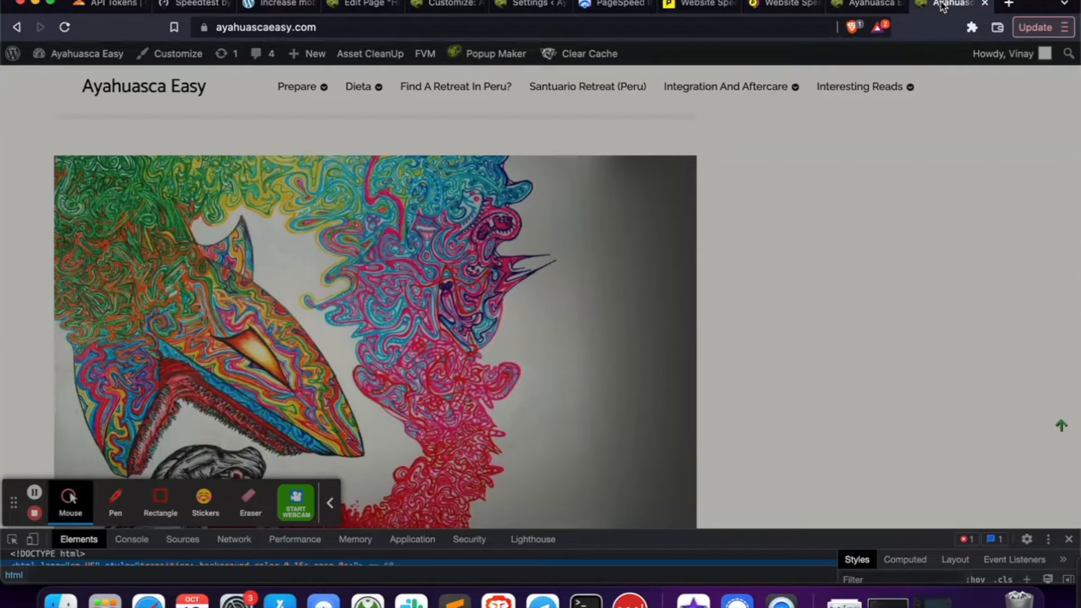
key(super+r)
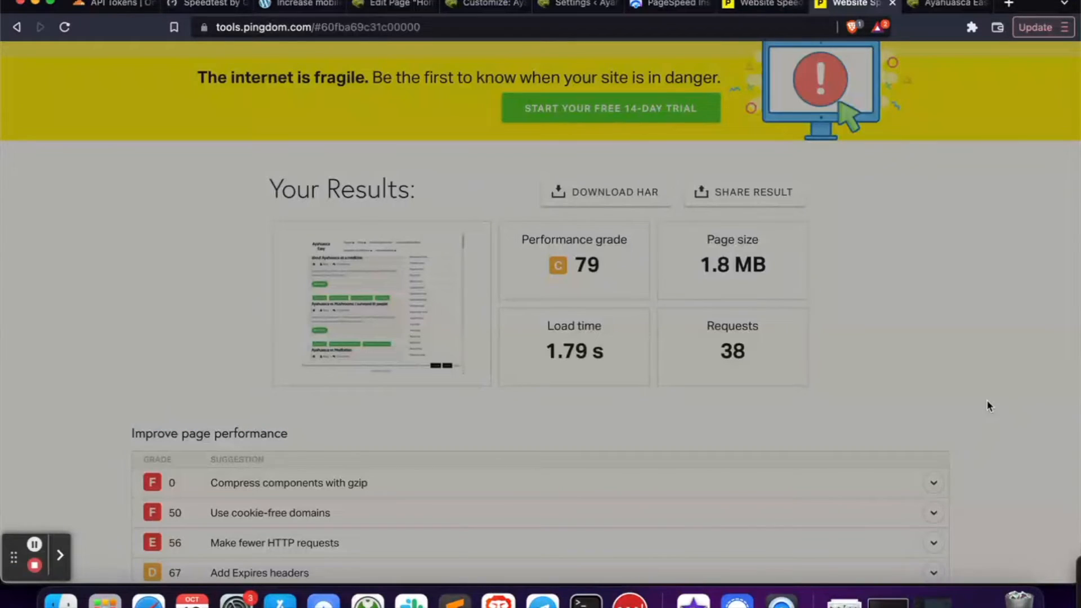
click(758, 3)
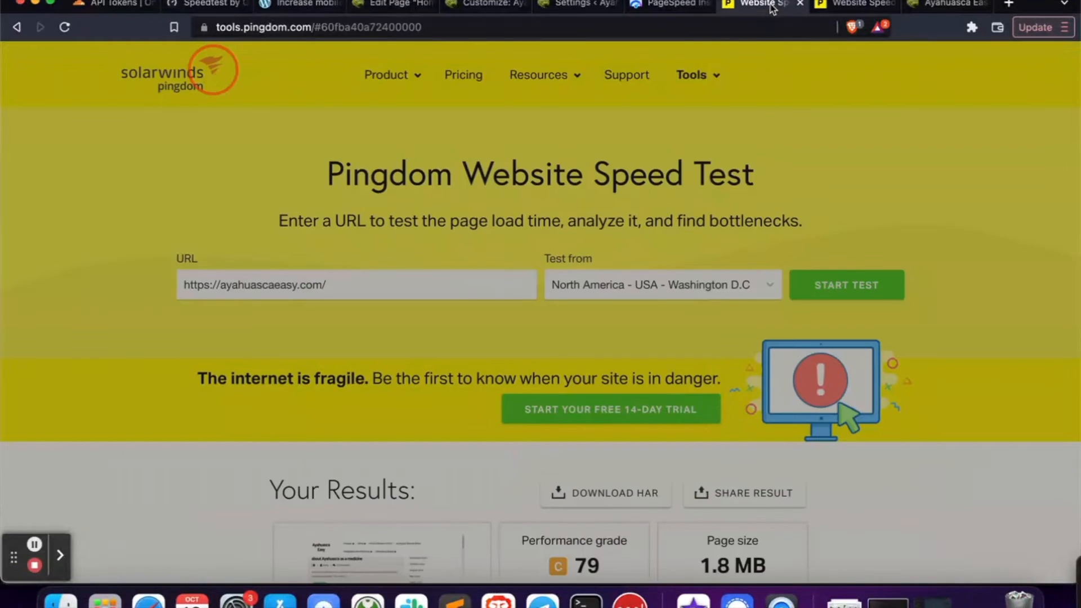
scroll(890, 299, down, 5)
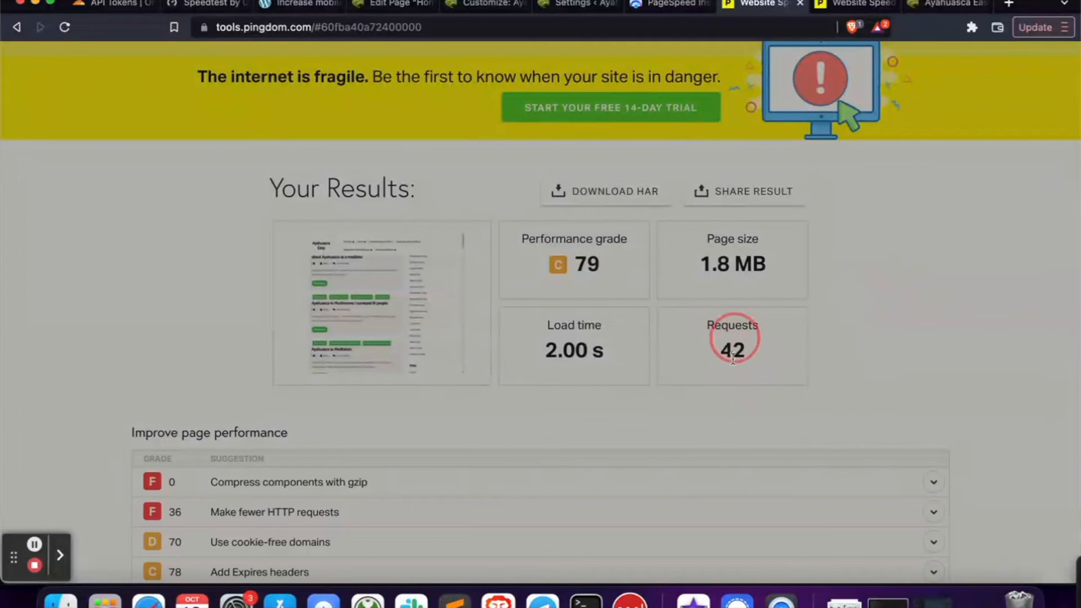
click(849, 4)
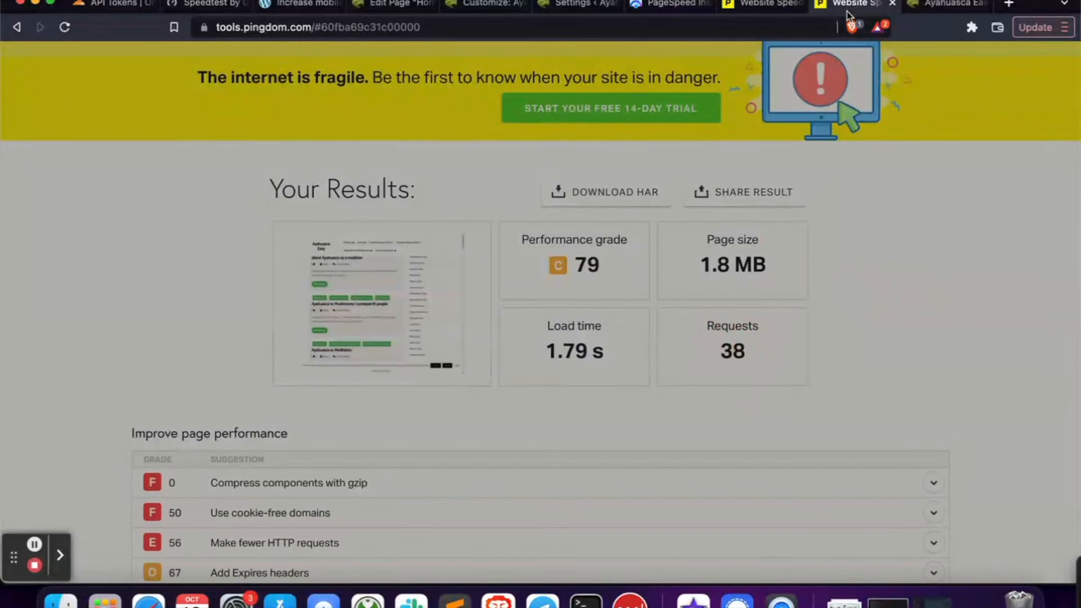
click(763, 4)
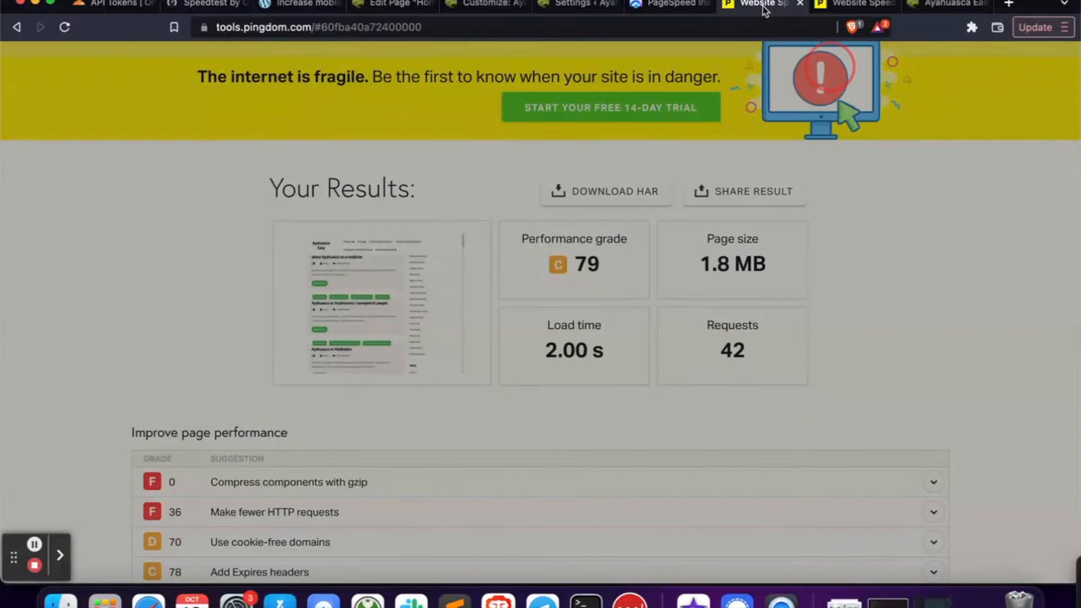
click(856, 6)
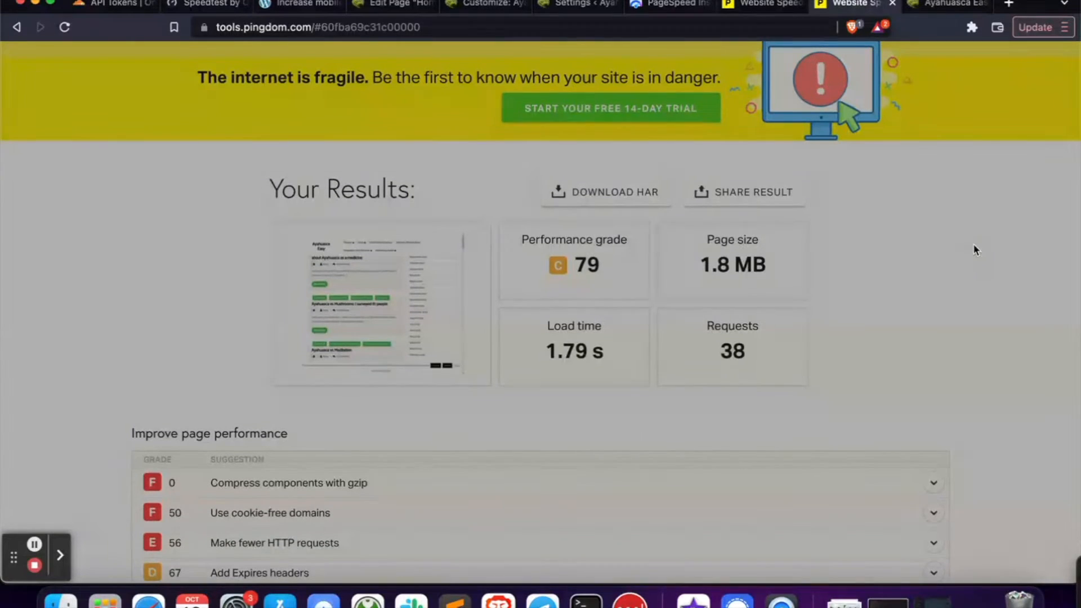
scroll(975, 246, down, 5)
scroll(974, 246, up, 4)
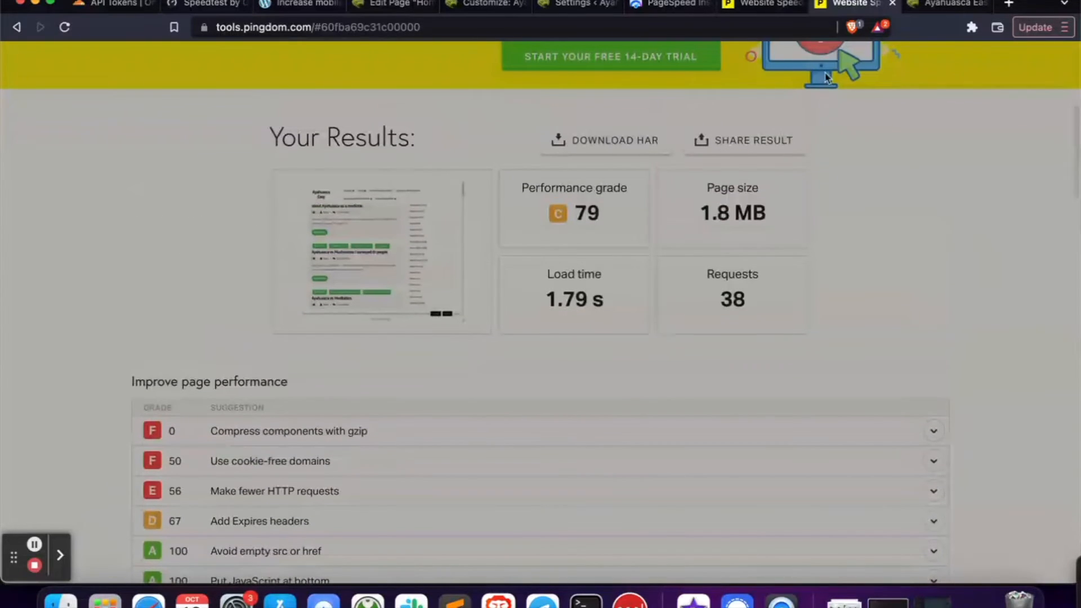
click(761, 4)
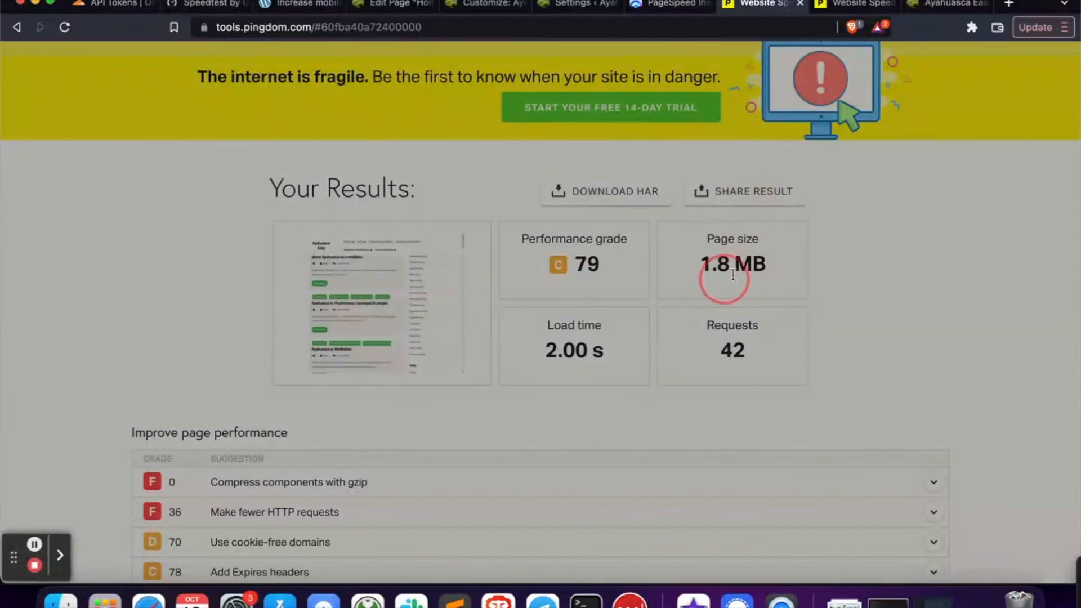
Review the mobile performance score and metrics in the PageSpeed Insights report, highlighting the note that values are estimated and may vary
click(670, 8)
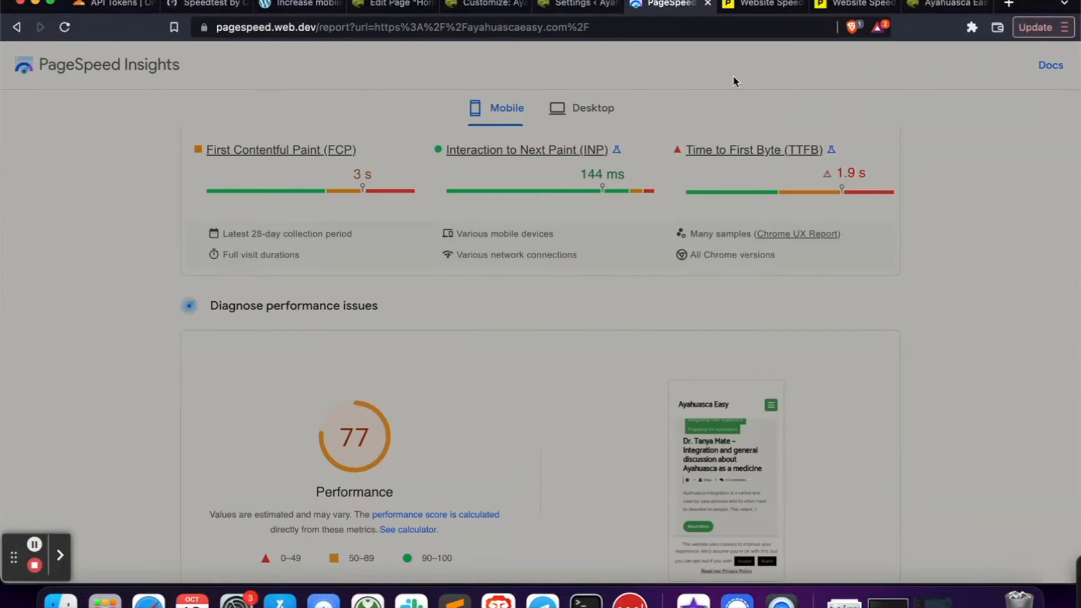
scroll(932, 300, down, 5)
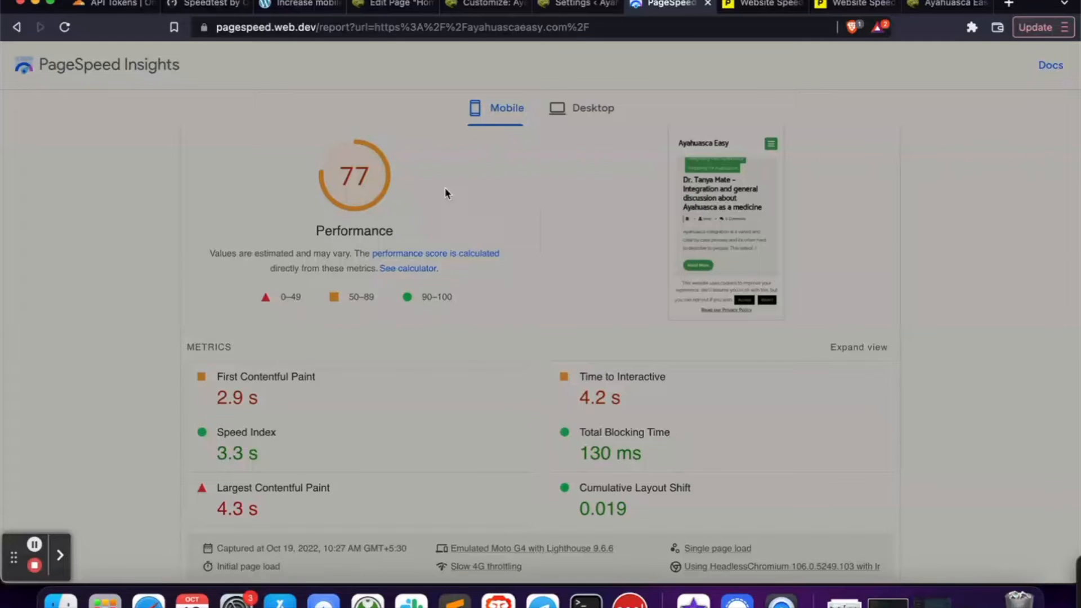
scroll(176, 328, down, 1)
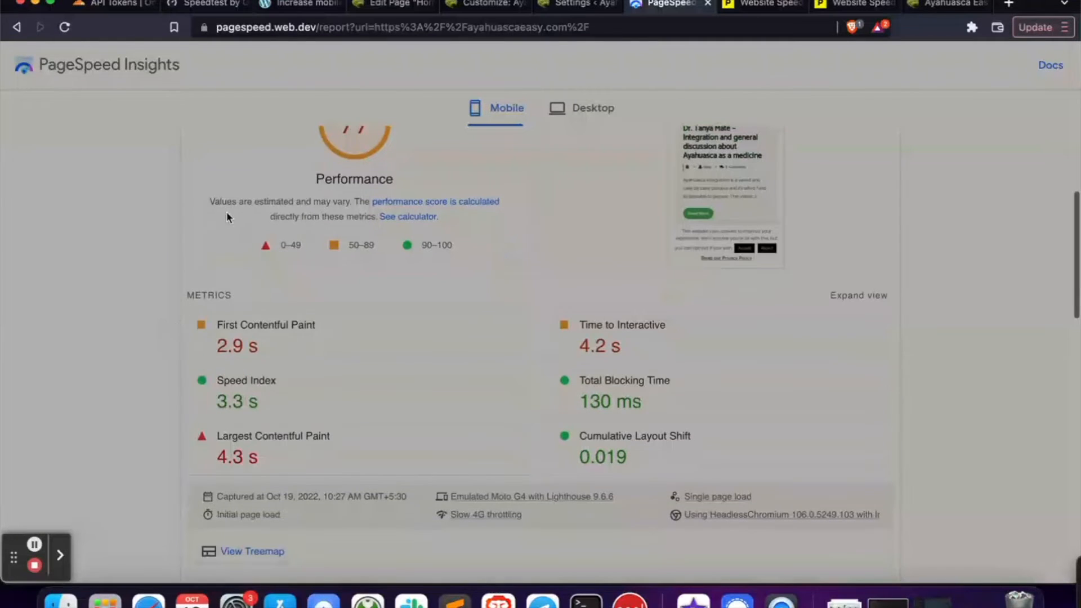
drag(211, 201, 187, 202)
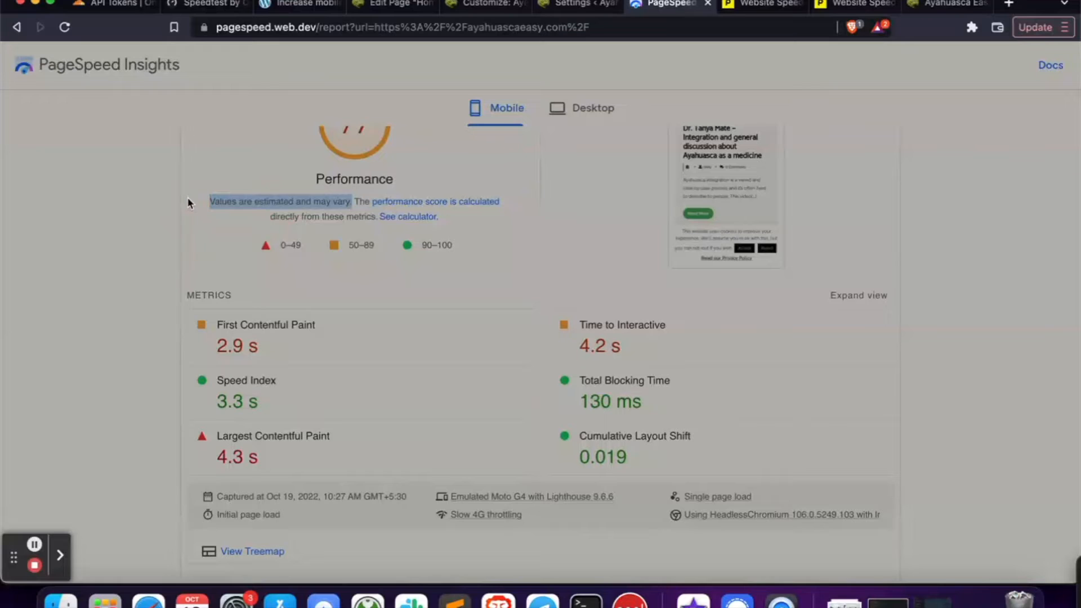
scroll(289, 289, up, 4)
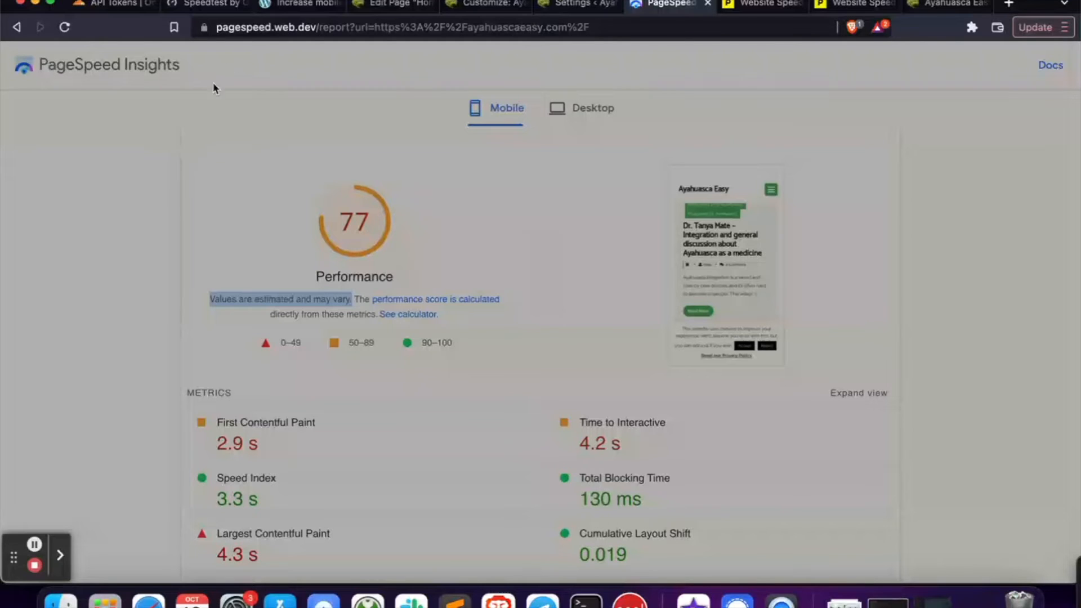
In the BetterDeveloperDocs mobile speed article, highlight the list item about changing themes or removing specific design aspects
click(289, 5)
click(86, 350)
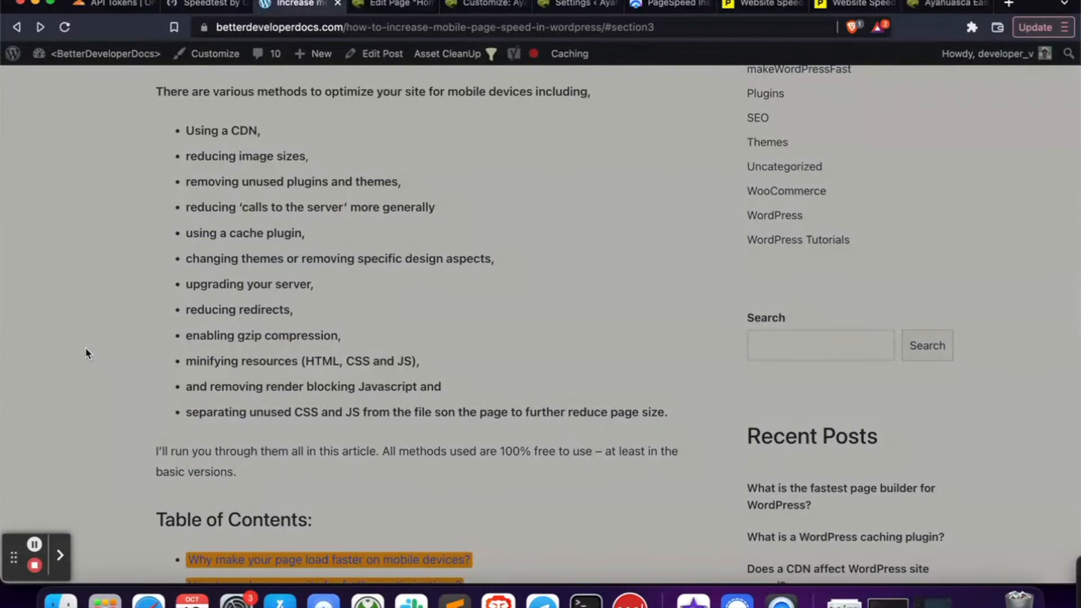
double_click(358, 258)
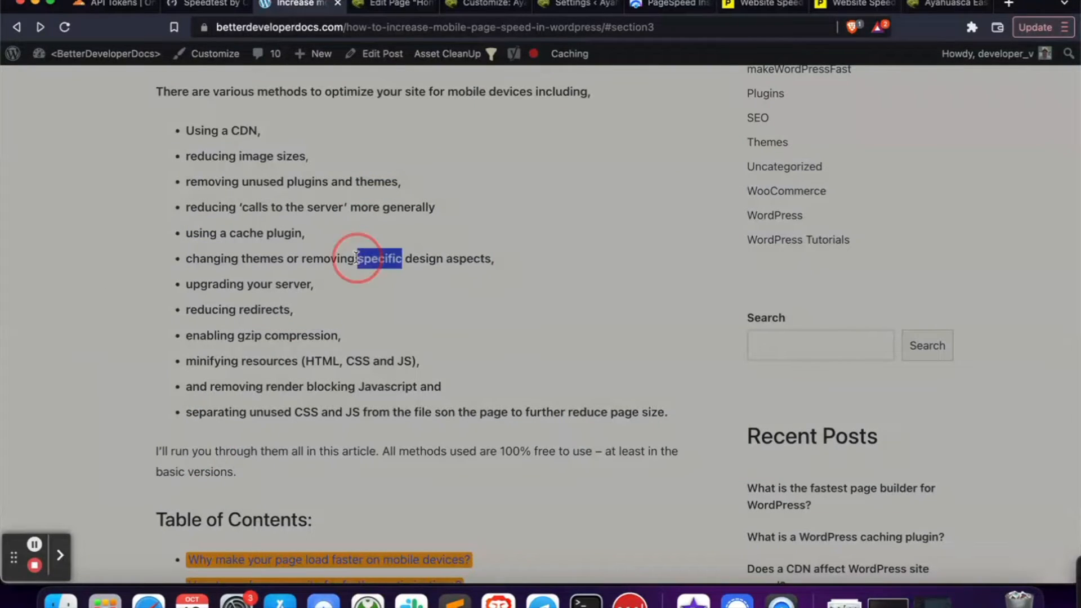
triple_click(356, 256)
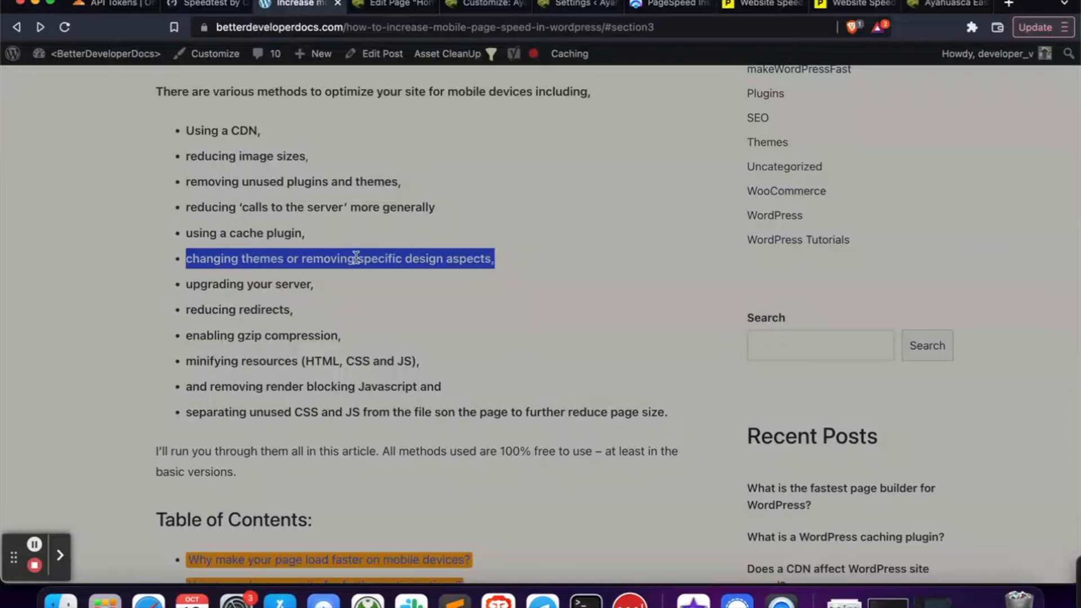
In the edited page's Asset CleanUp options, collapse the plugin files group and examine the Digital Advertising theme's CSS and JavaScript file sizes
click(396, 5)
scroll(243, 299, up, 12)
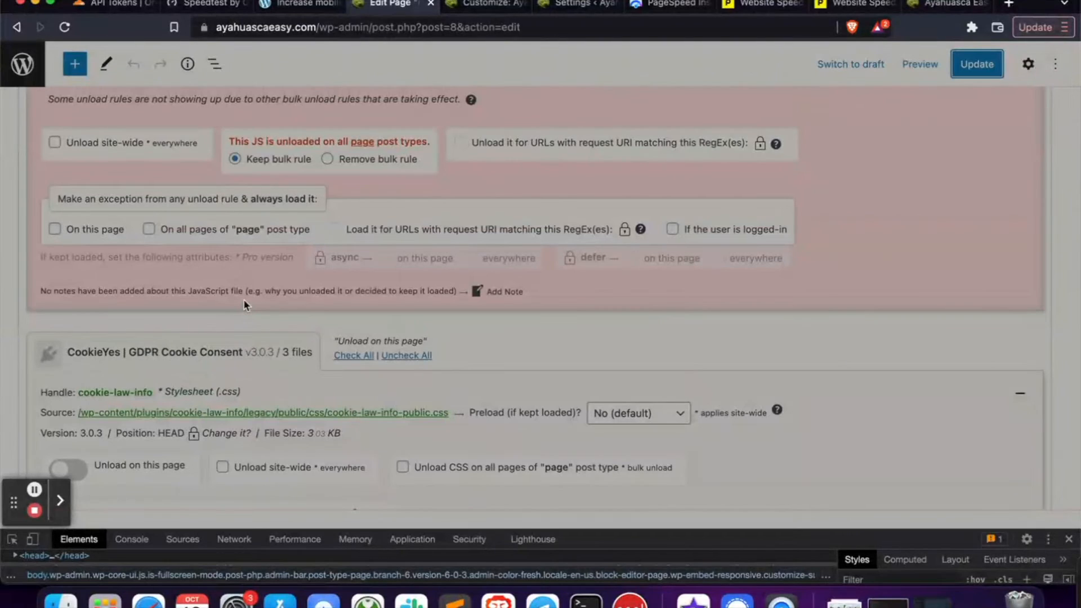
scroll(243, 299, up, 15)
scroll(244, 299, down, 5)
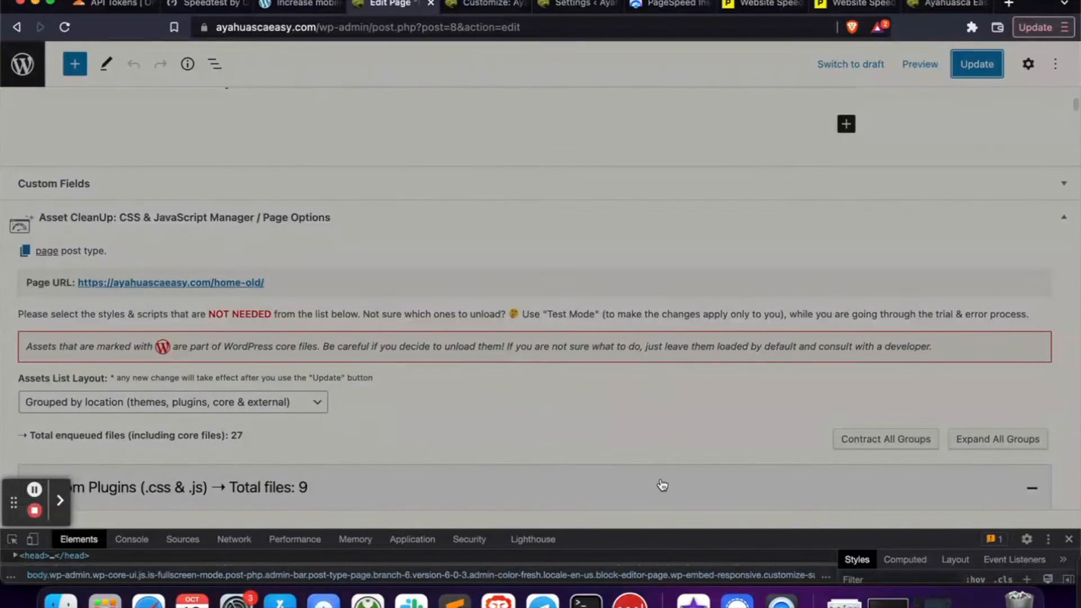
scroll(657, 427, down, 4)
click(571, 309)
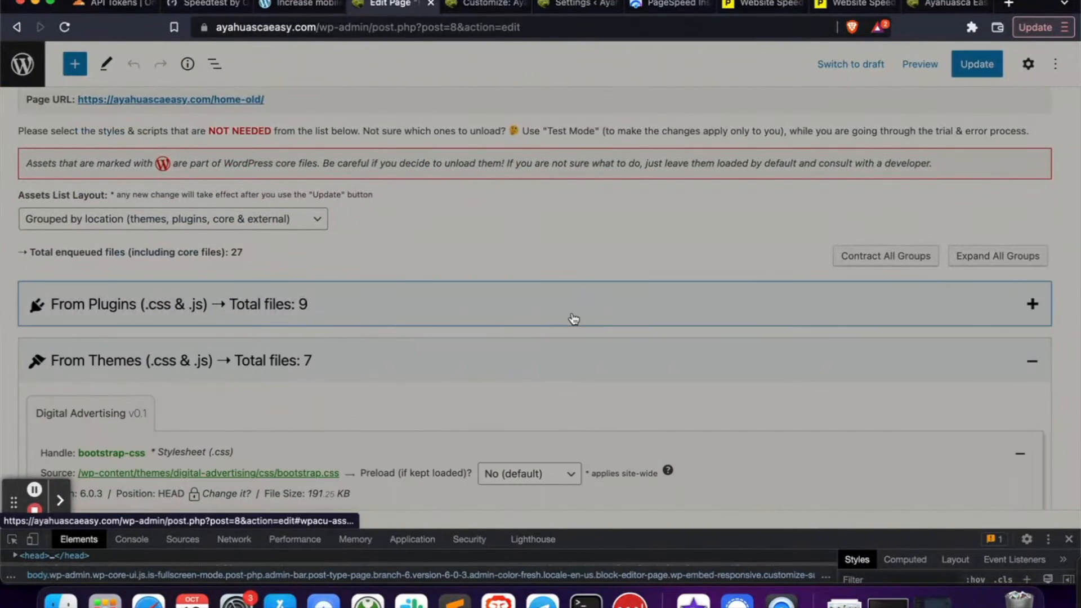
scroll(572, 316, down, 4)
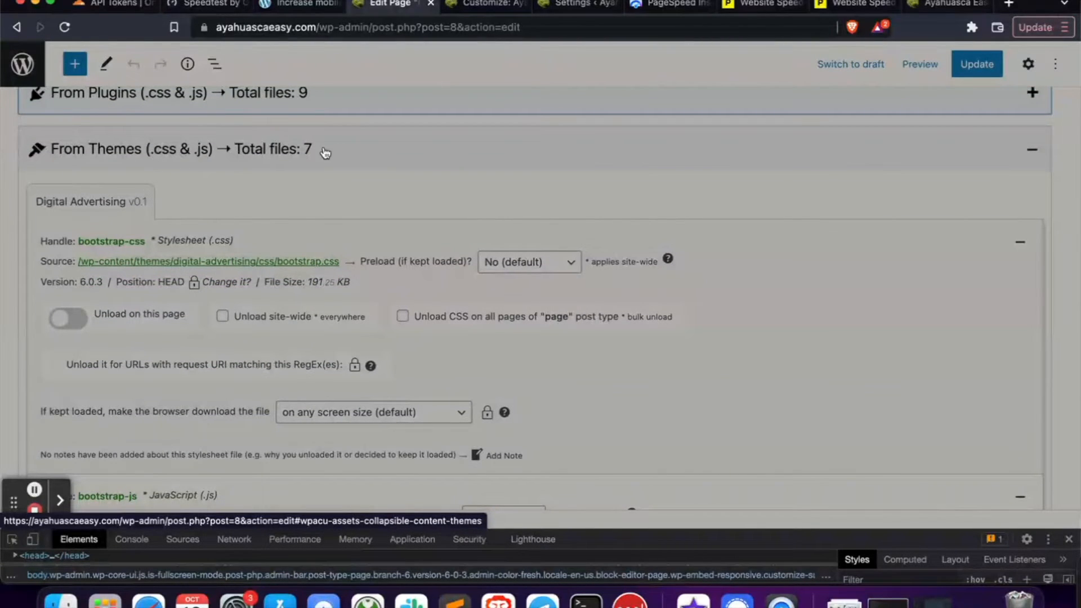
scroll(319, 201, down, 1)
scroll(319, 201, down, 1)
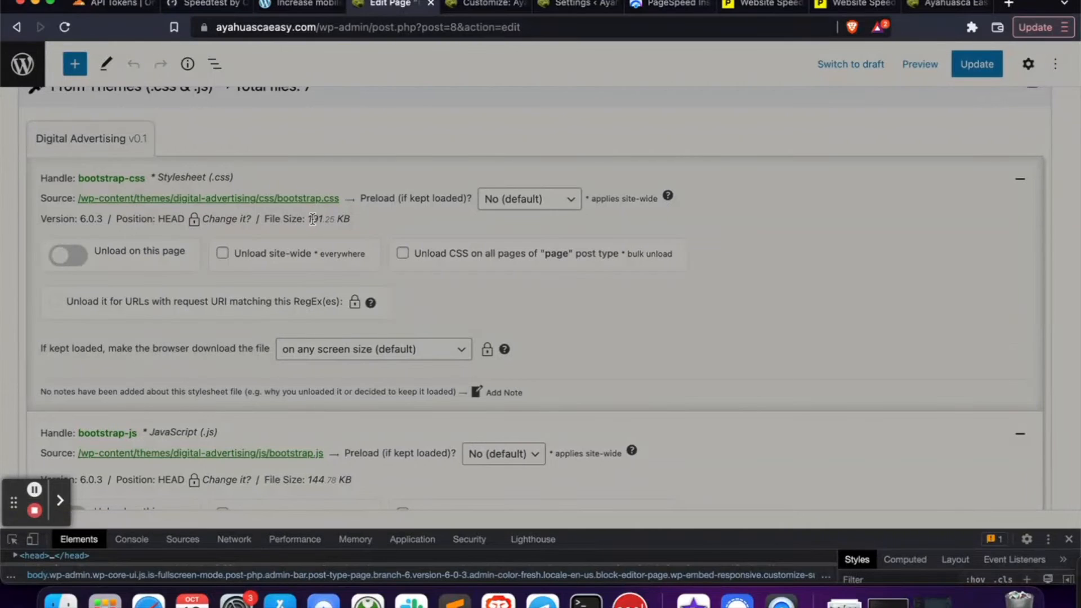
drag(312, 219, 364, 216)
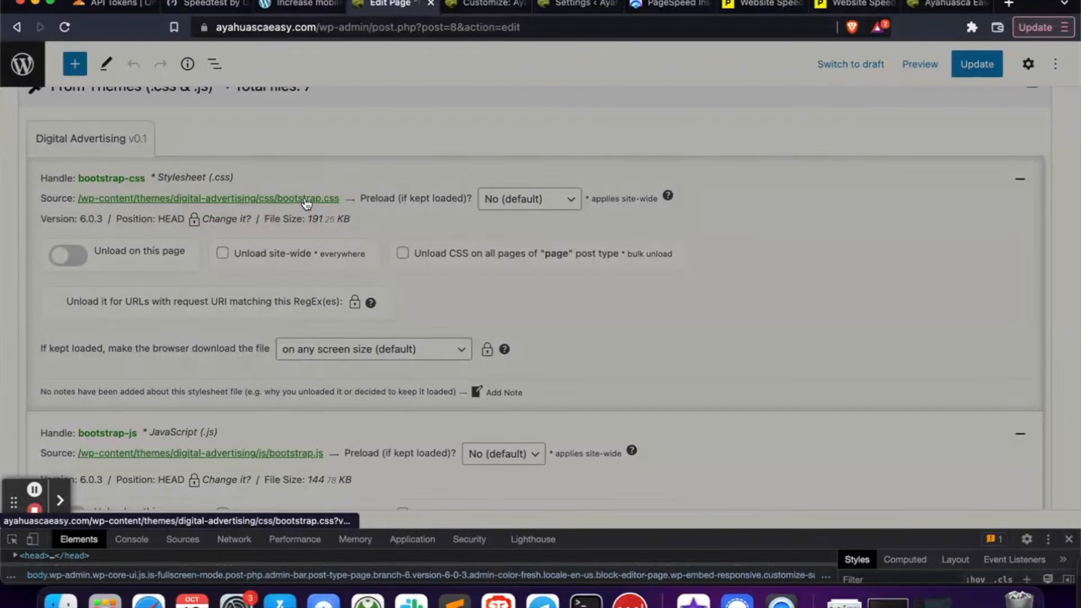
scroll(307, 203, down, 6)
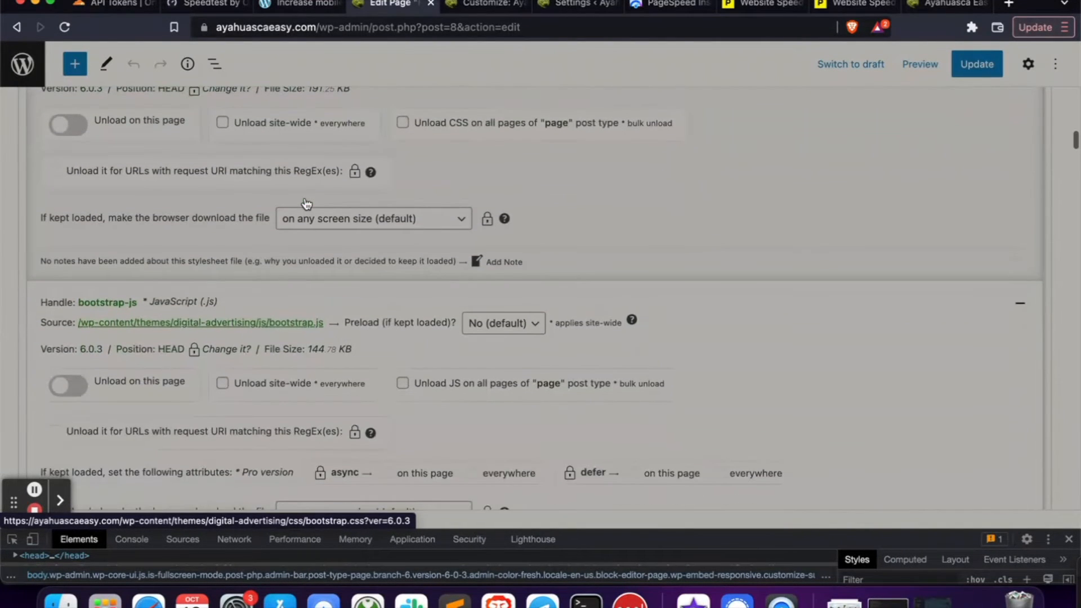
scroll(307, 203, down, 5)
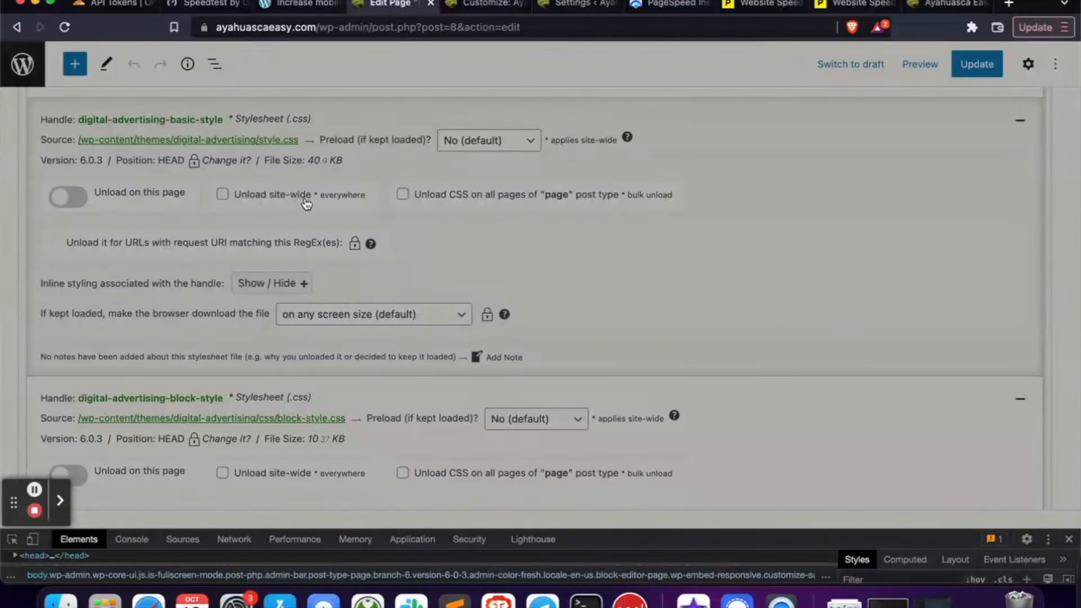
scroll(307, 202, up, 2)
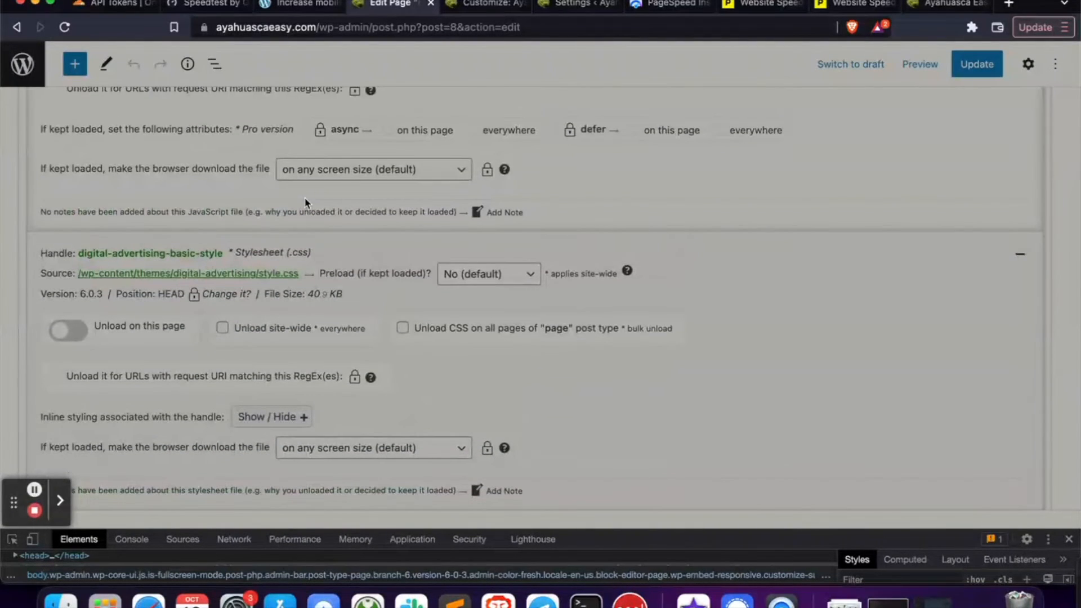
Close the theme Customizer, open the site's Themes page and review the active Digital Advertising theme's details
click(479, 4)
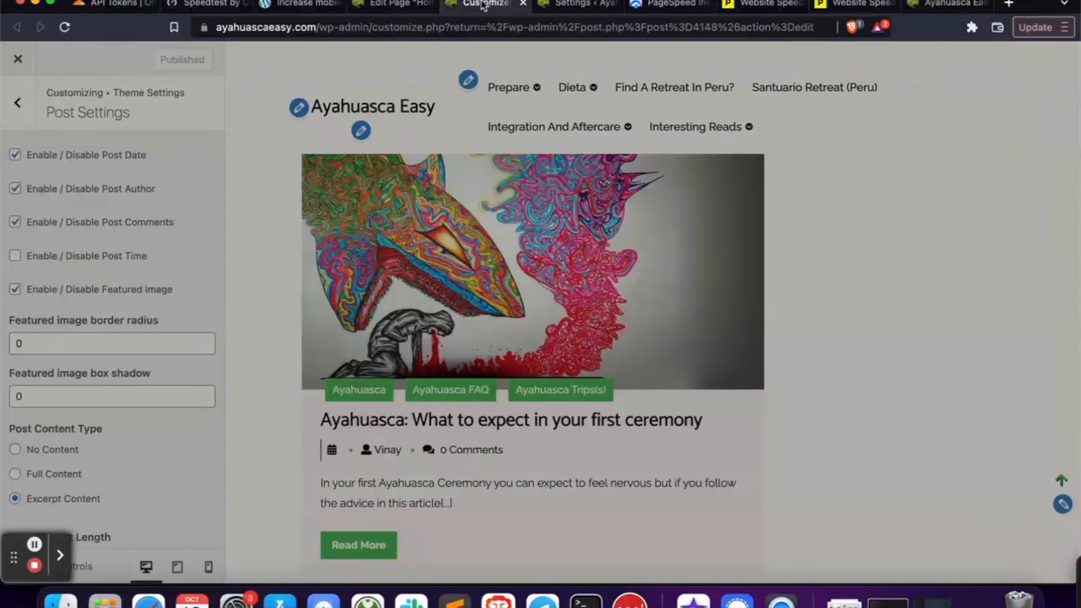
click(18, 62)
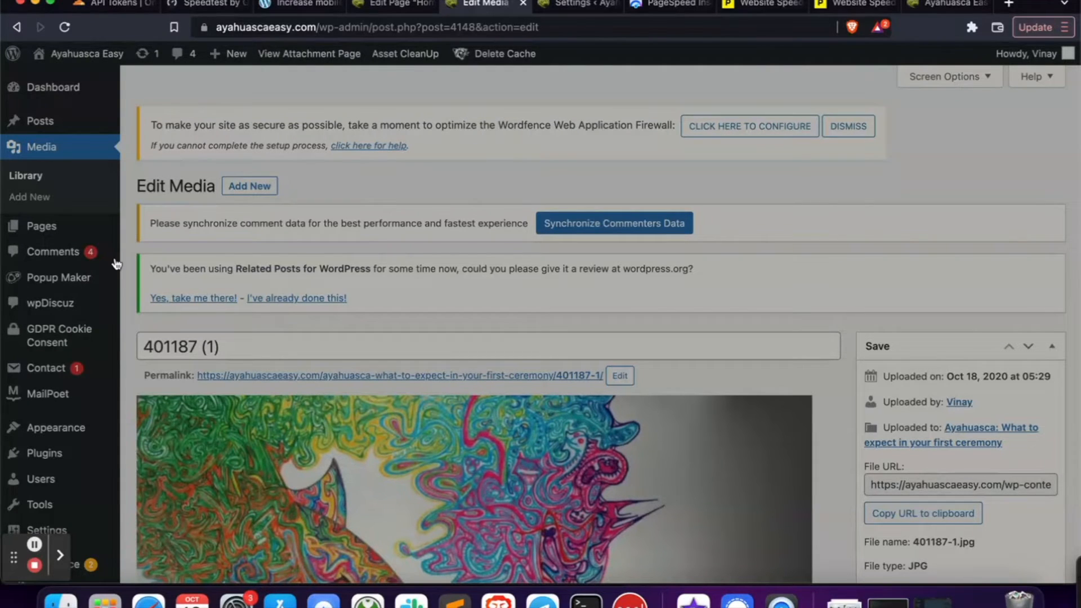
mouse_move(41, 431)
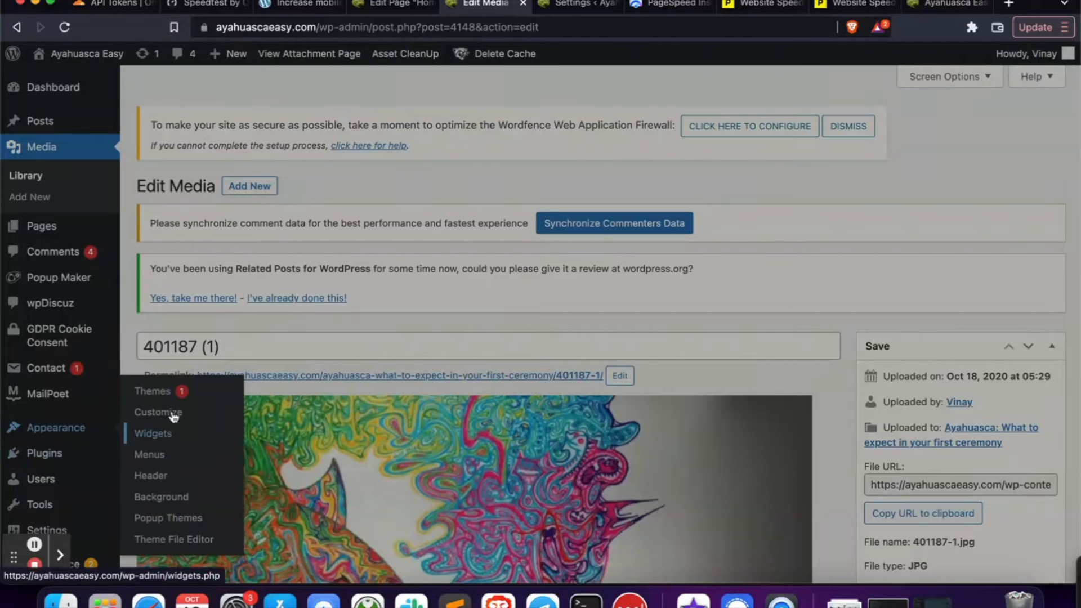
click(153, 391)
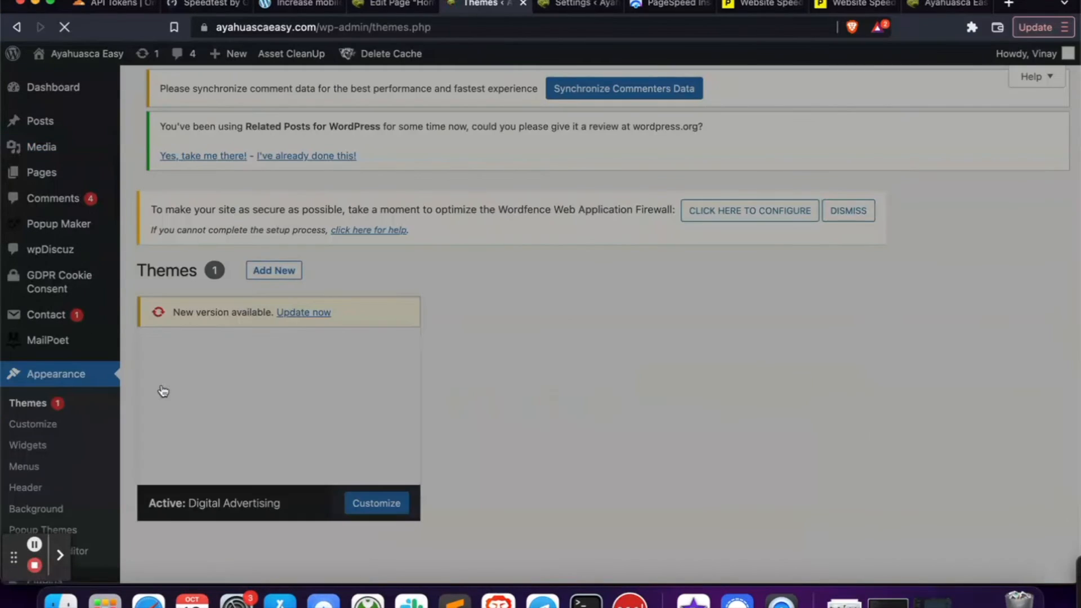
click(163, 390)
scroll(188, 301, down, 5)
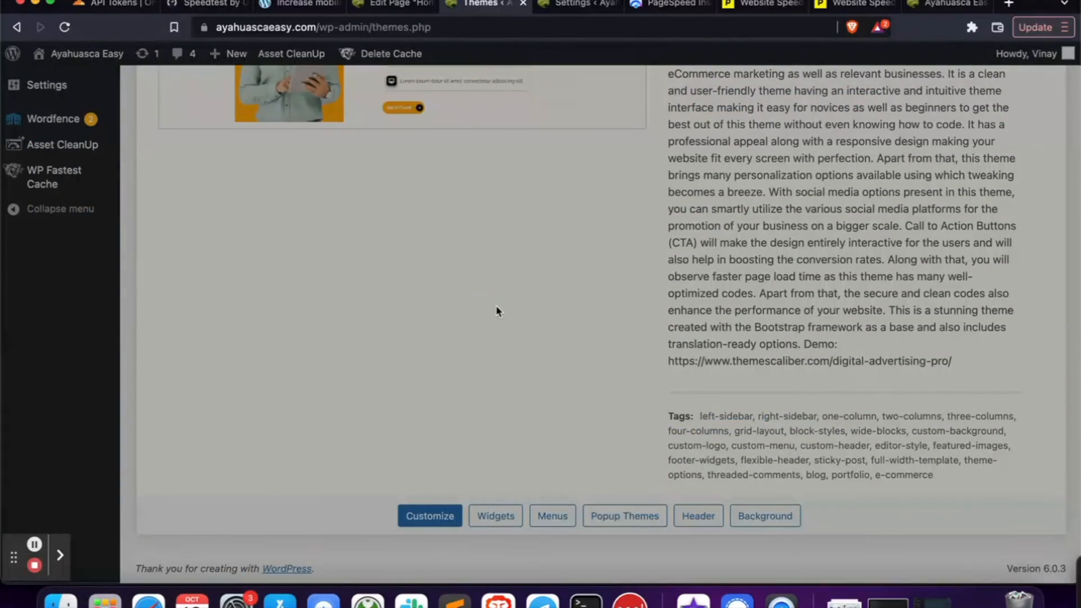
scroll(497, 311, up, 2)
scroll(497, 311, up, 10)
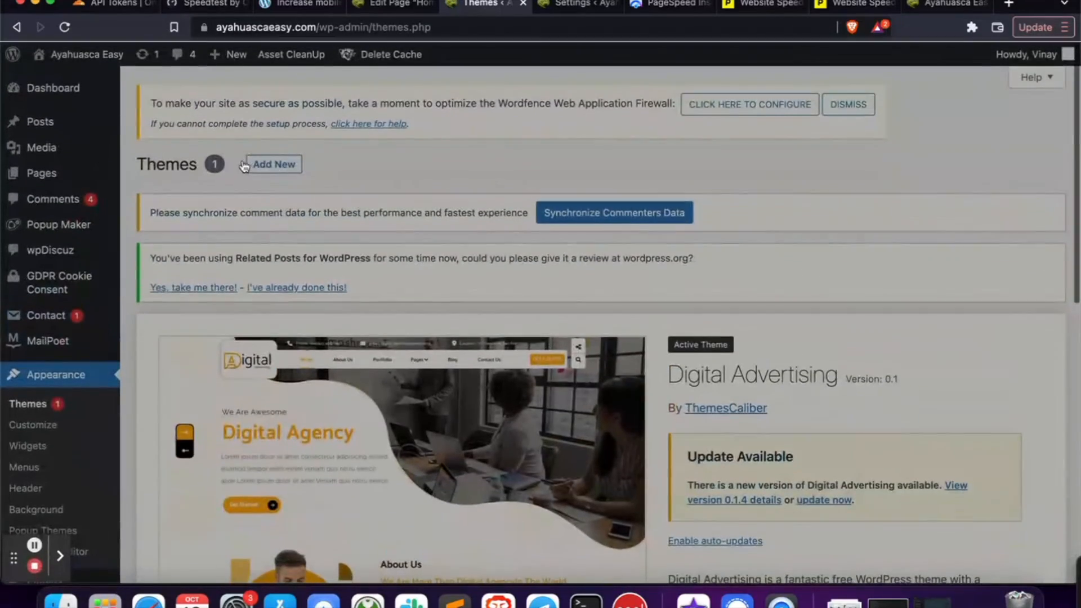
Start adding a new theme and search the theme directory for "sinatra"
click(288, 165)
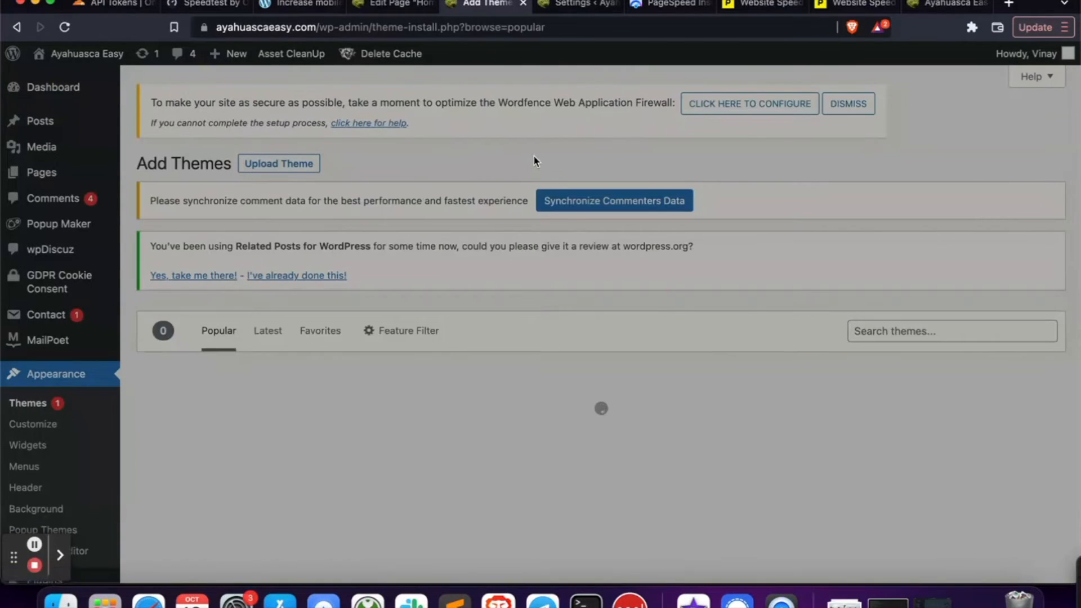
click(949, 326)
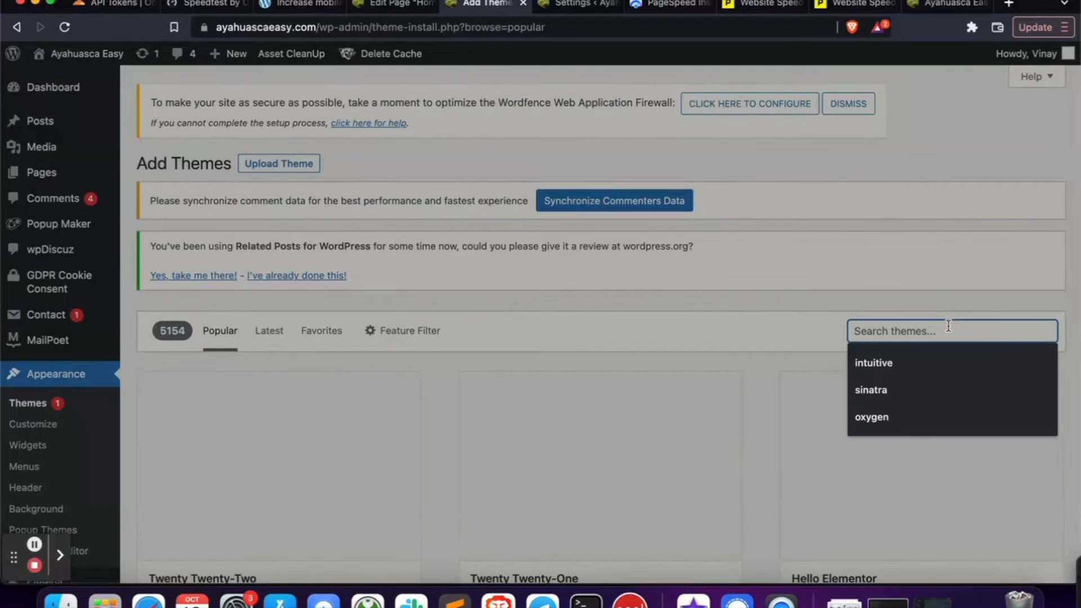
text(sinatra)
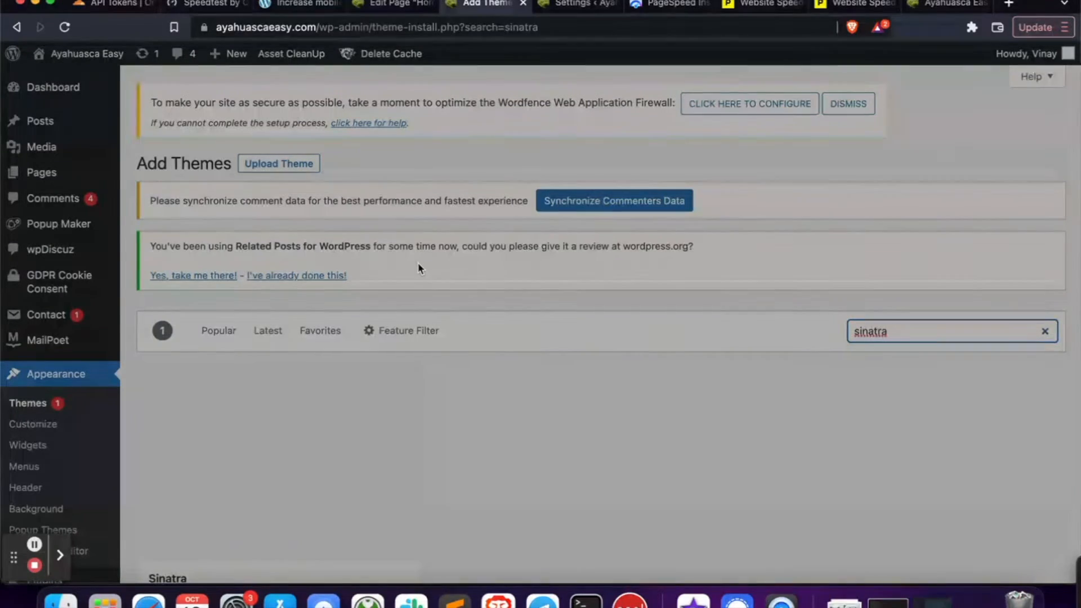
Install the Sinatra theme and open its live preview
scroll(418, 264, down, 3)
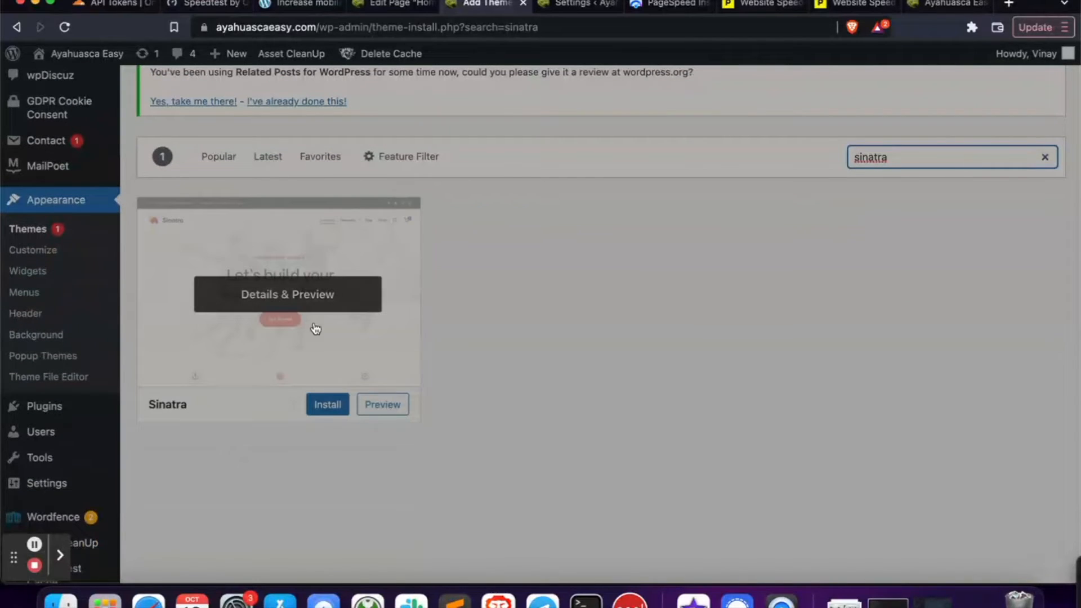
click(340, 408)
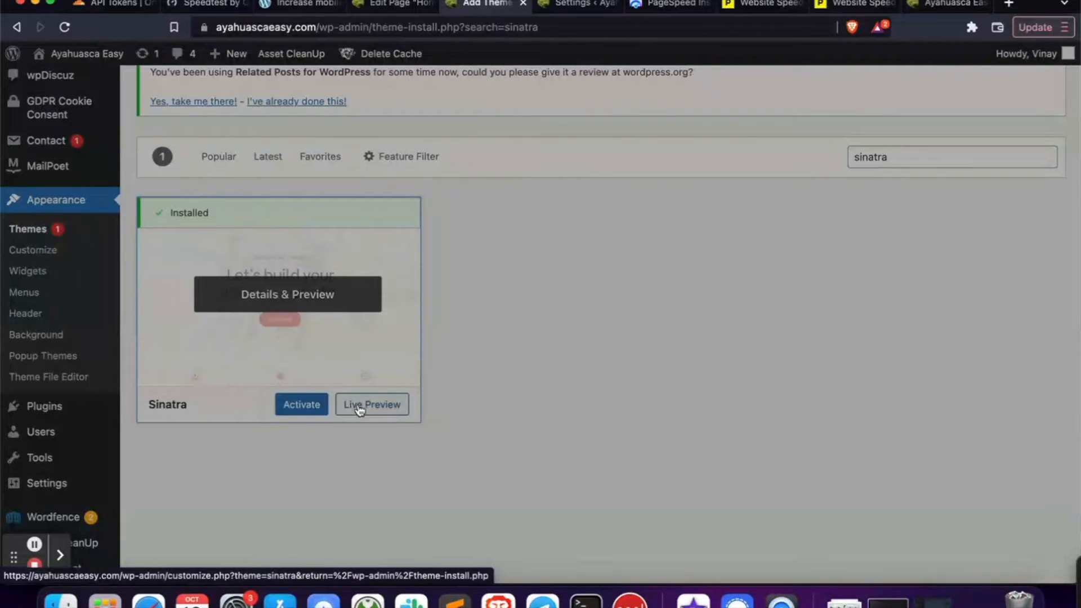
click(376, 409)
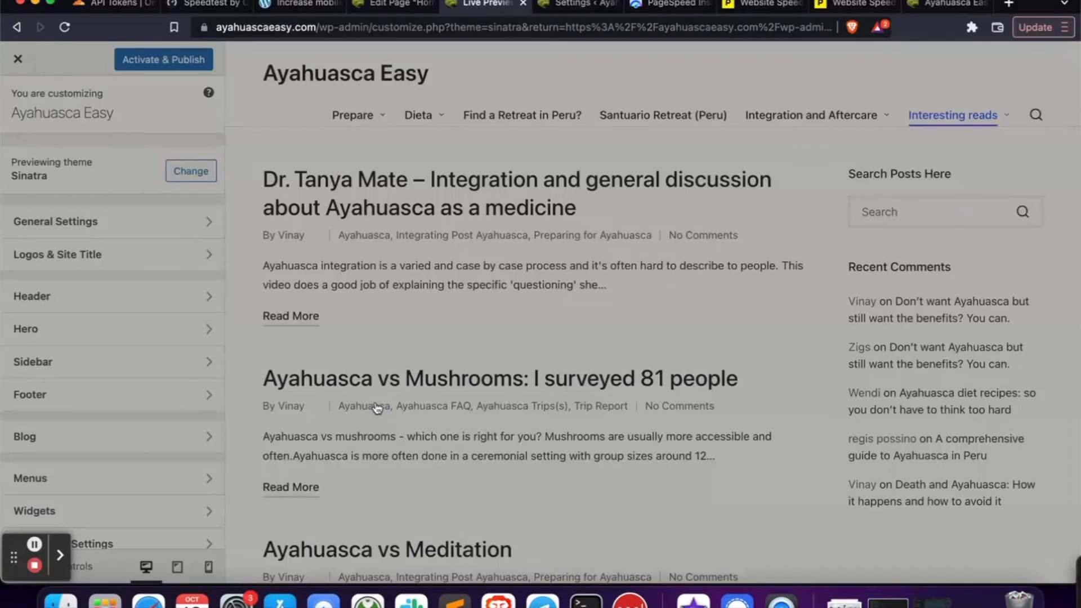
Examine how the blog post list, featured images and sidebar look in the Sinatra live preview
scroll(515, 367, down, 20)
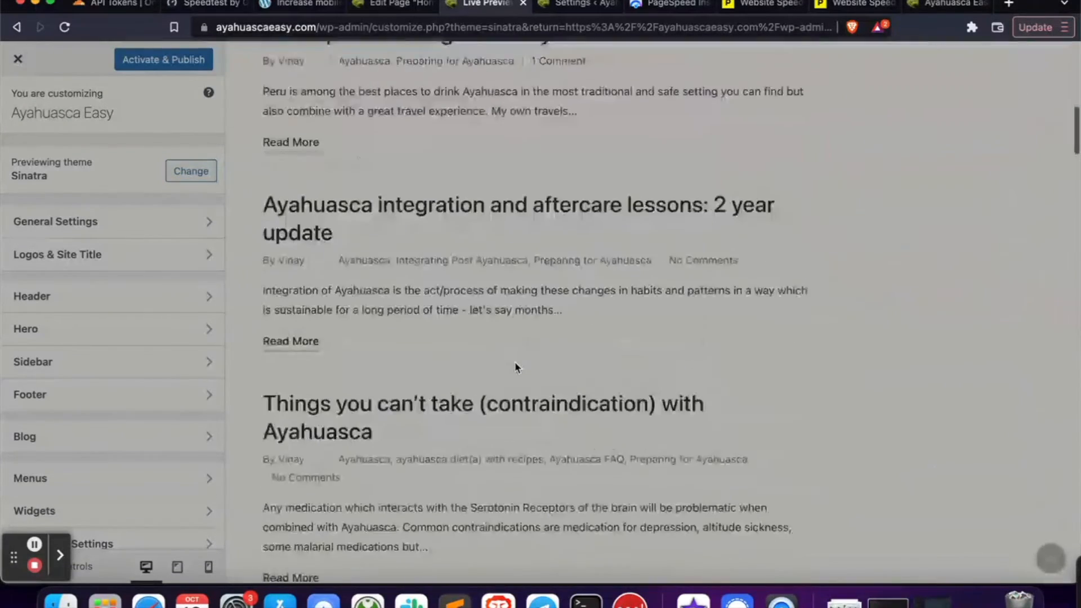
scroll(517, 368, up, 20)
scroll(517, 368, down, 20)
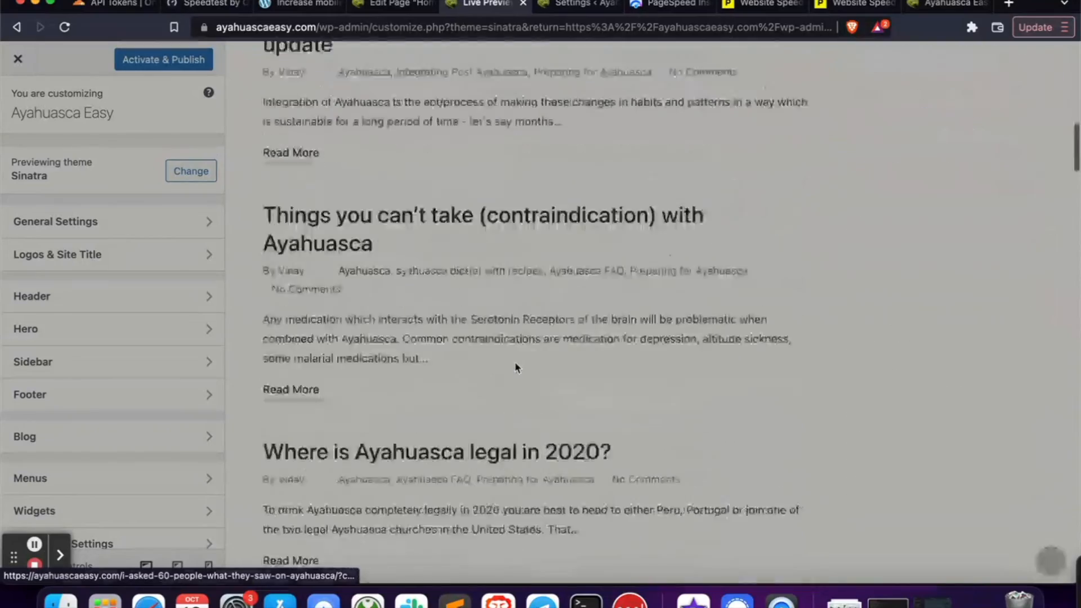
scroll(516, 367, up, 5)
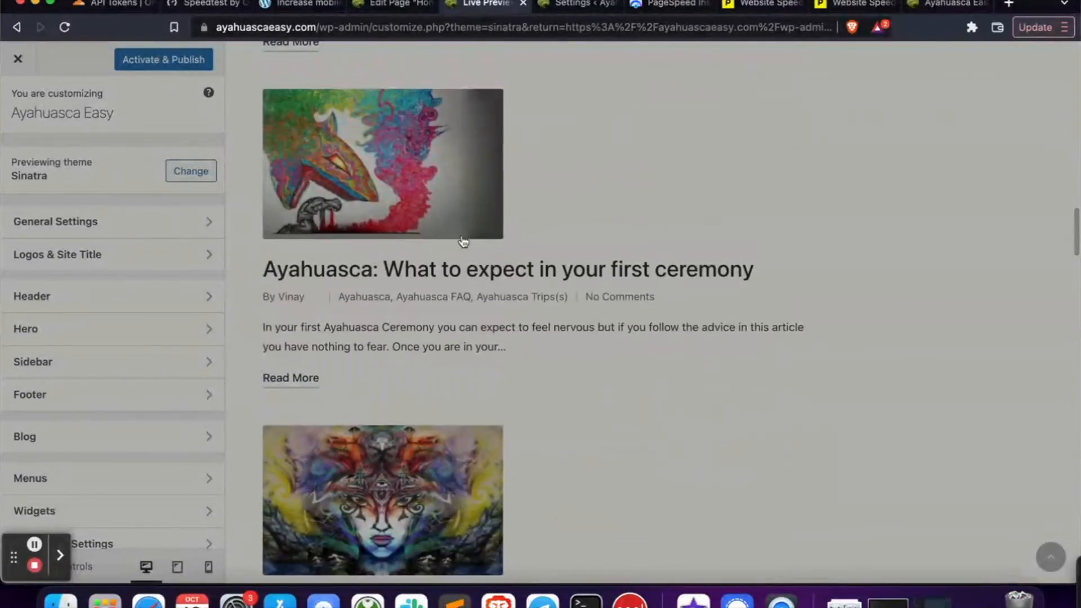
scroll(642, 365, down, 10)
scroll(644, 365, down, 15)
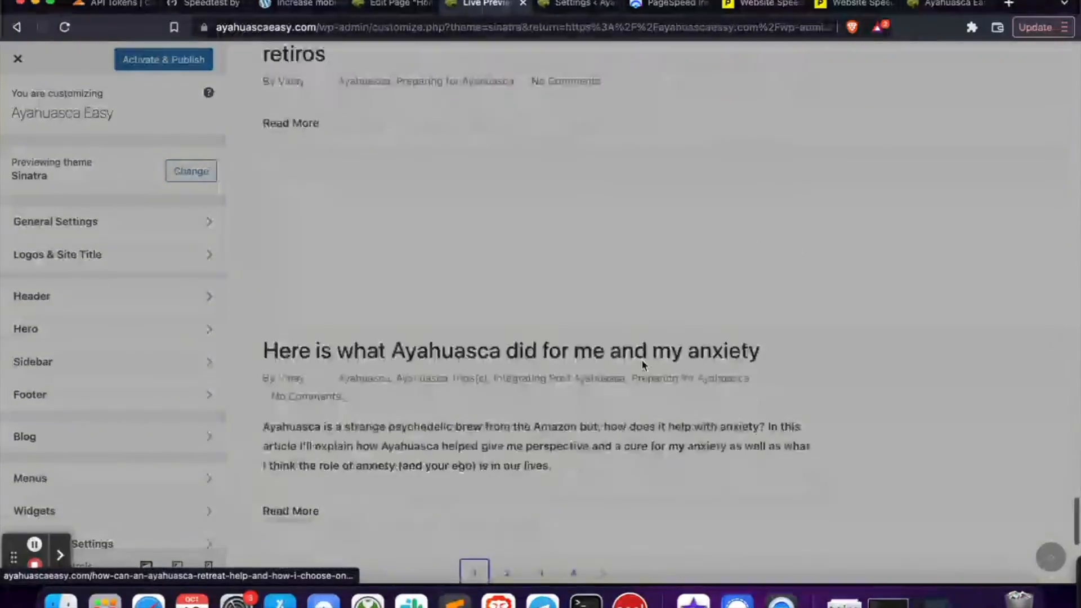
scroll(644, 365, up, 20)
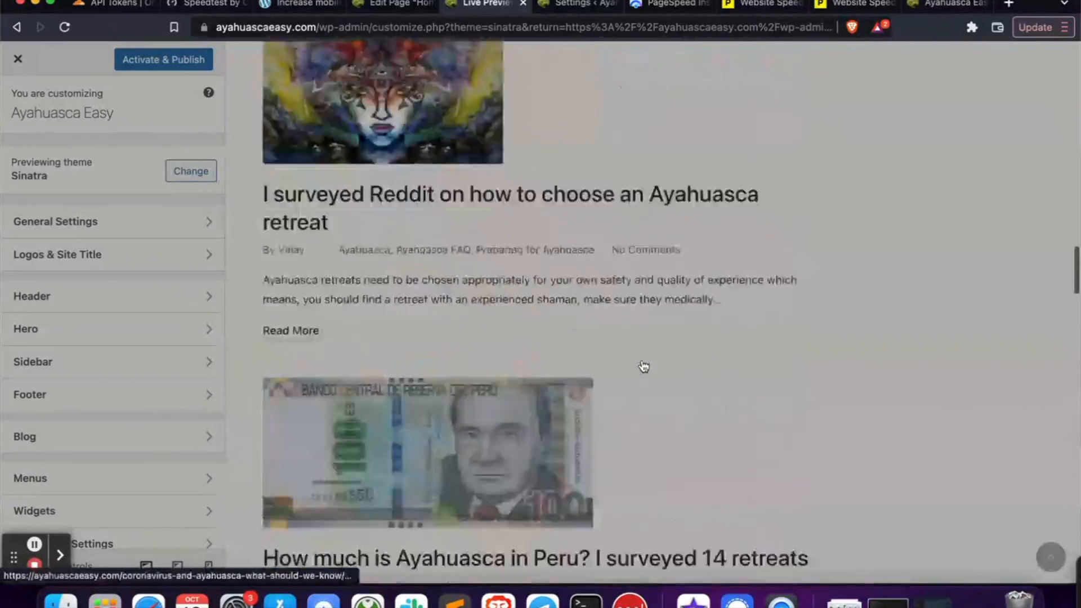
scroll(642, 365, down, 5)
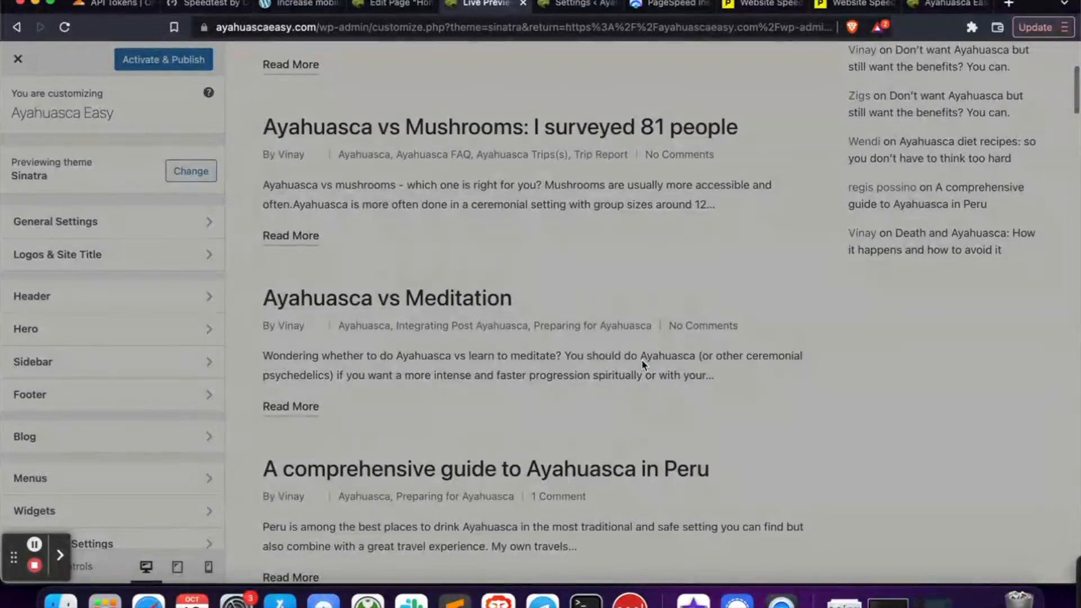
scroll(555, 218, down, 20)
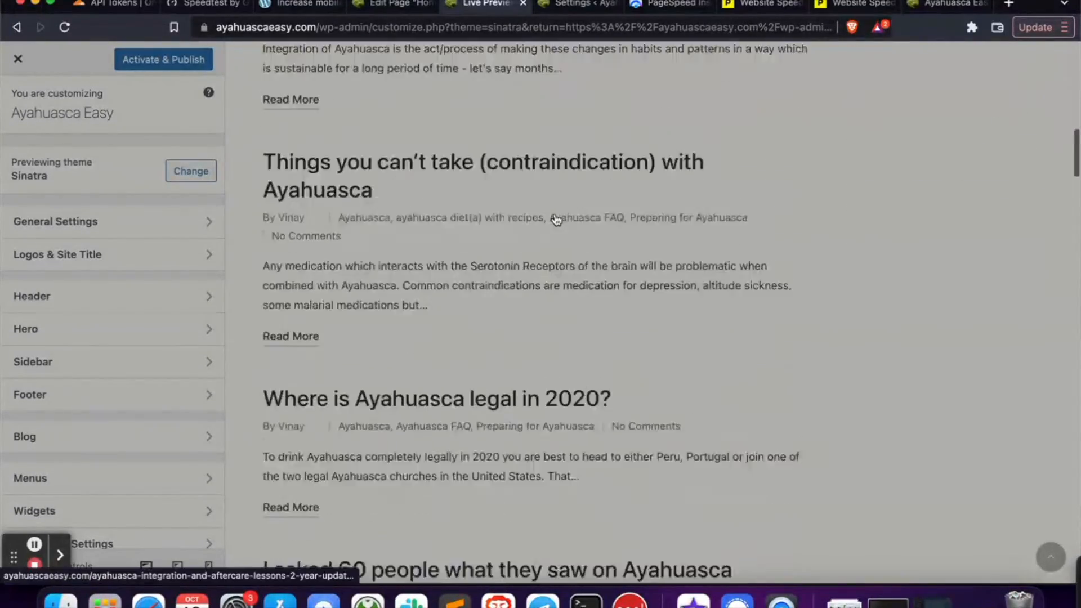
scroll(555, 216, down, 8)
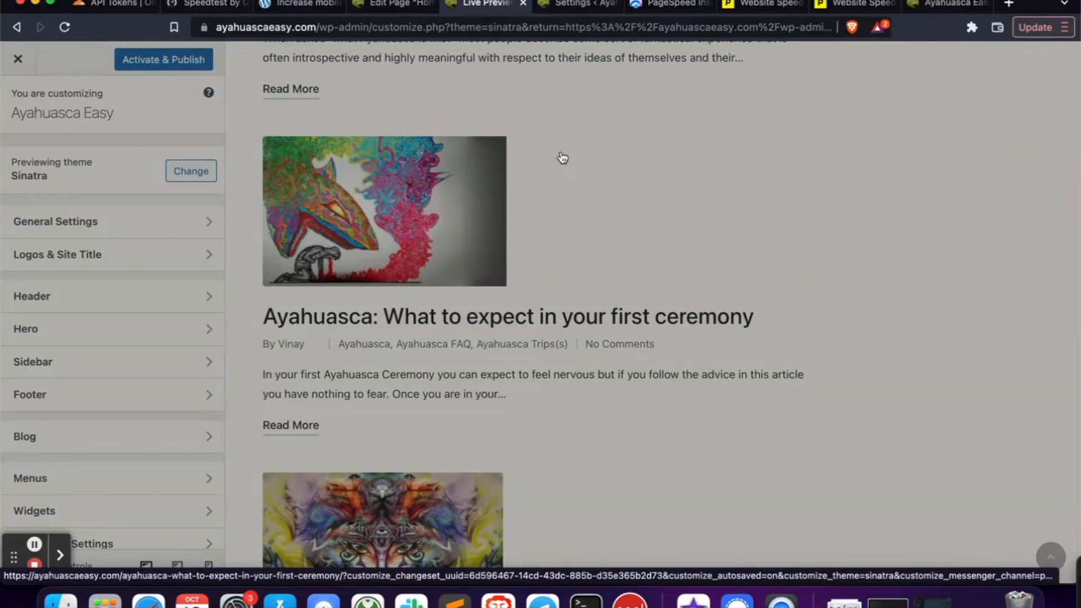
Highlight the page size in the latest Pingdom results for comparison and return to the Sinatra preview
click(853, 5)
drag(700, 218, 813, 212)
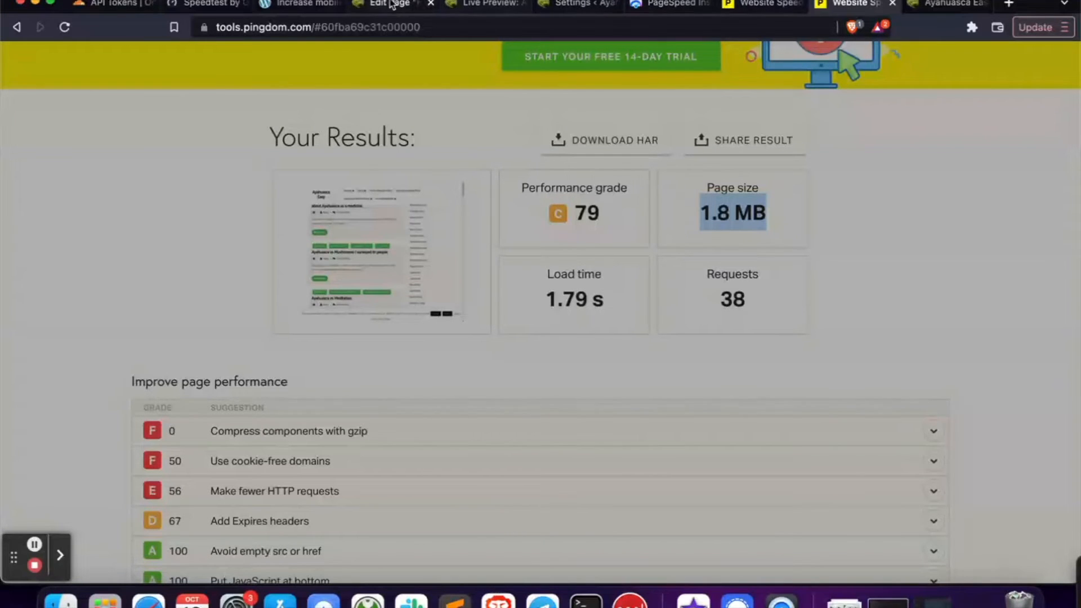
click(484, 5)
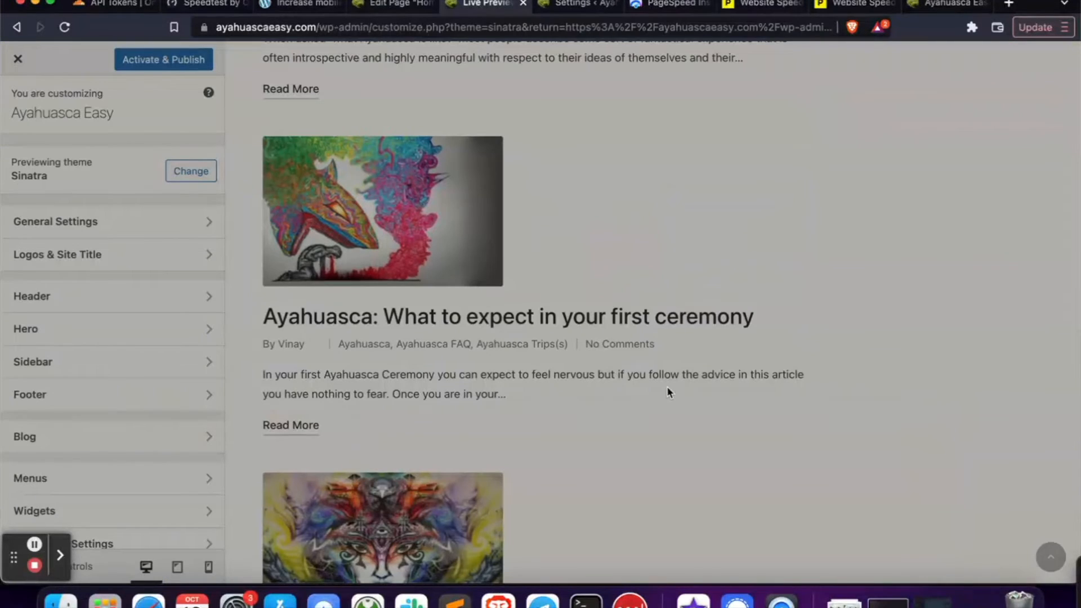
Activate and publish the Sinatra theme, and close the Customizer
click(140, 60)
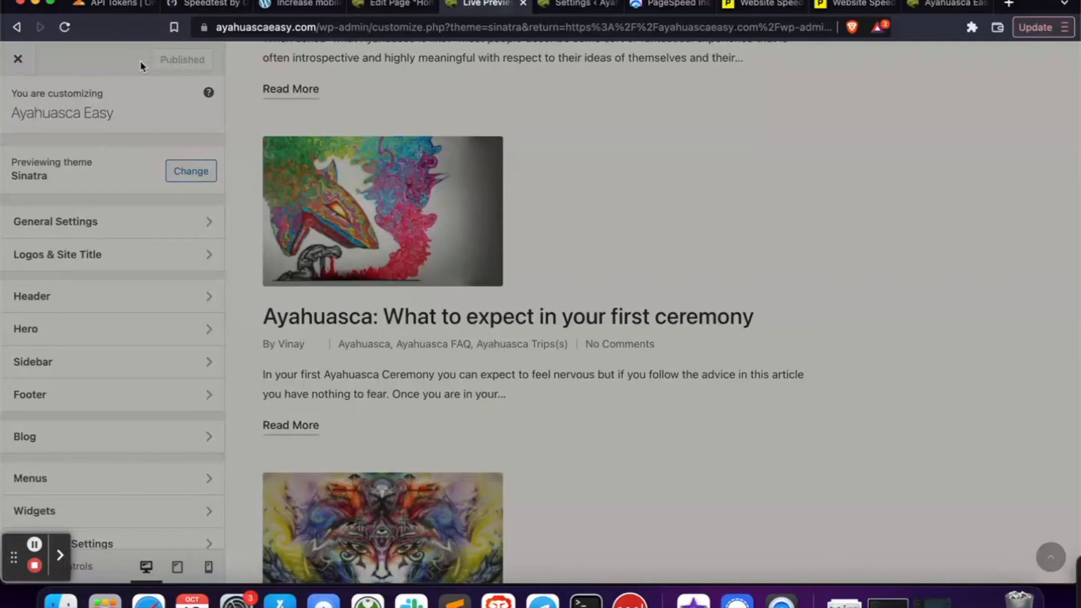
scroll(391, 151, up, 15)
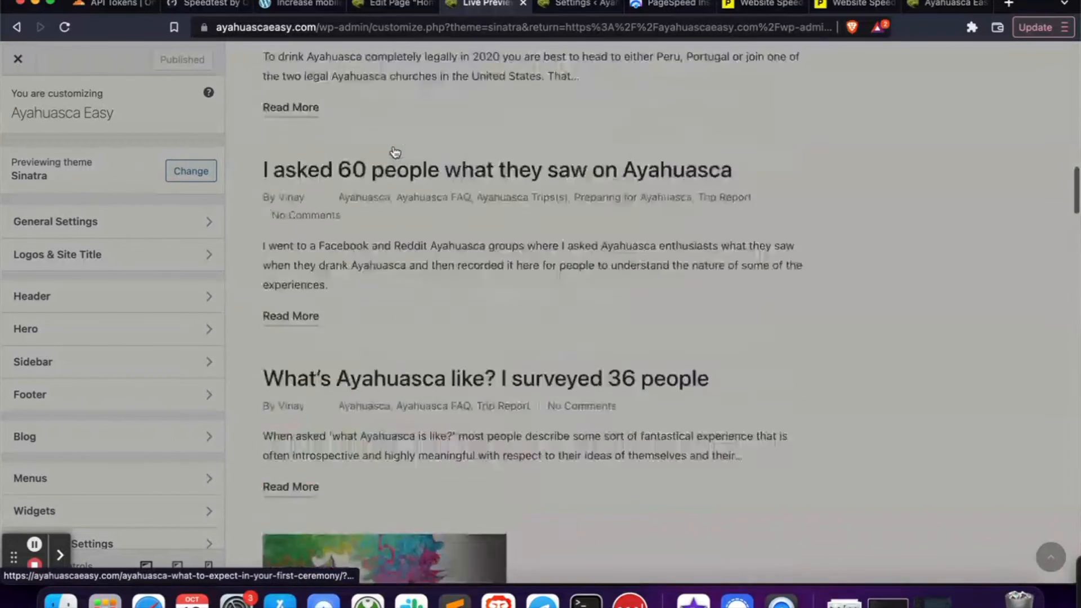
click(17, 59)
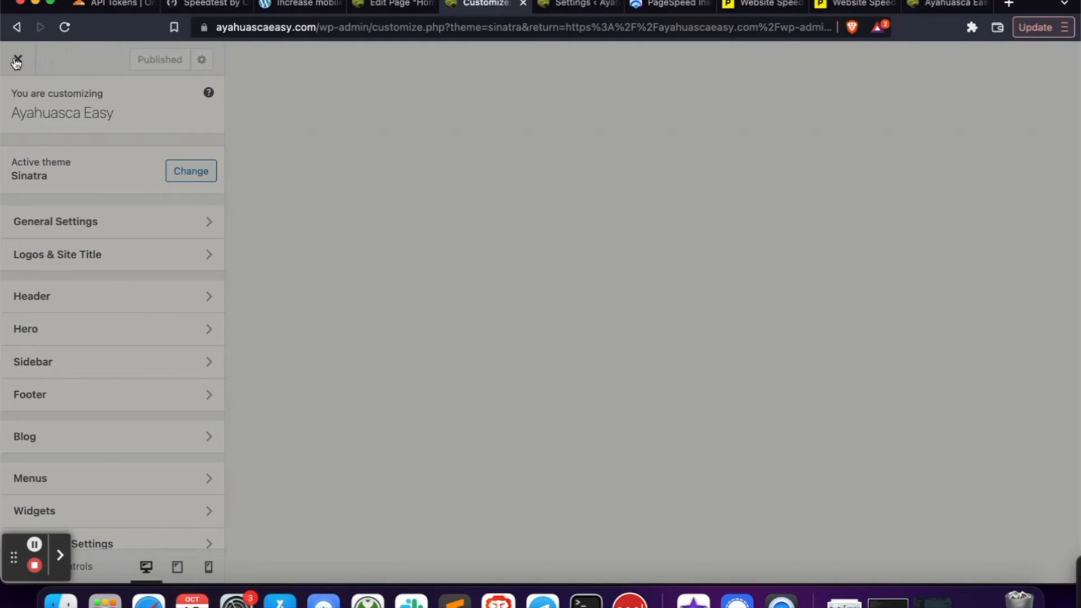
click(16, 61)
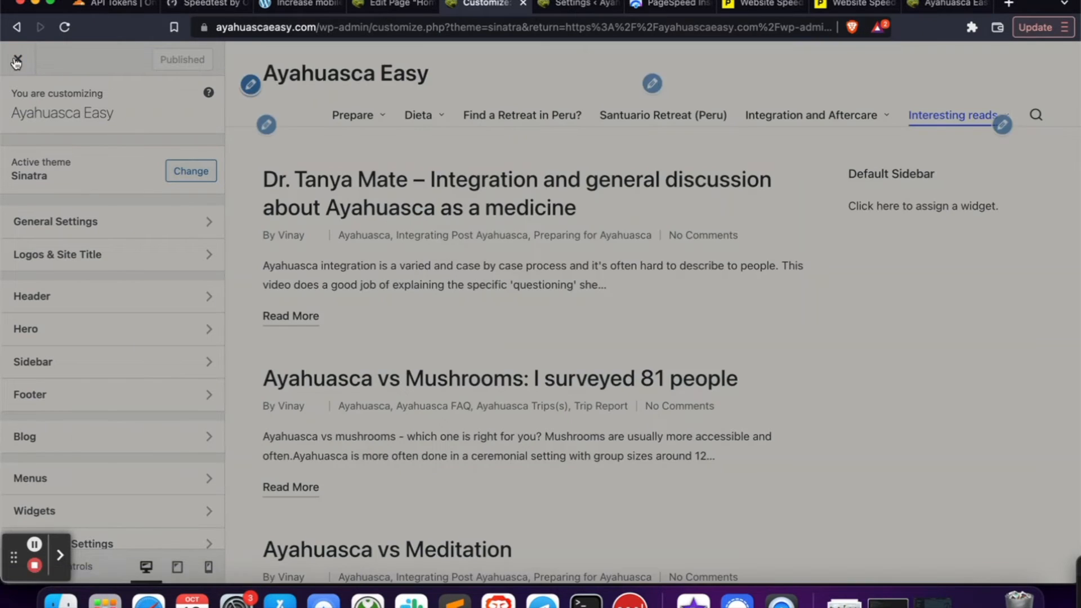
click(17, 61)
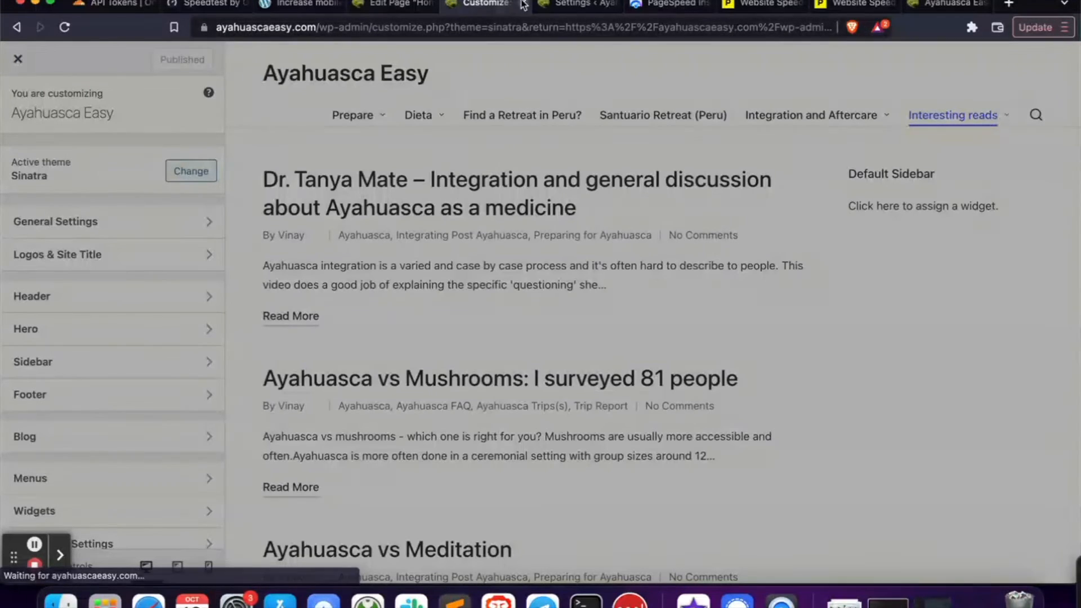
Return to the Asset CleanUp settings page and clear all of the site's cache
click(408, 8)
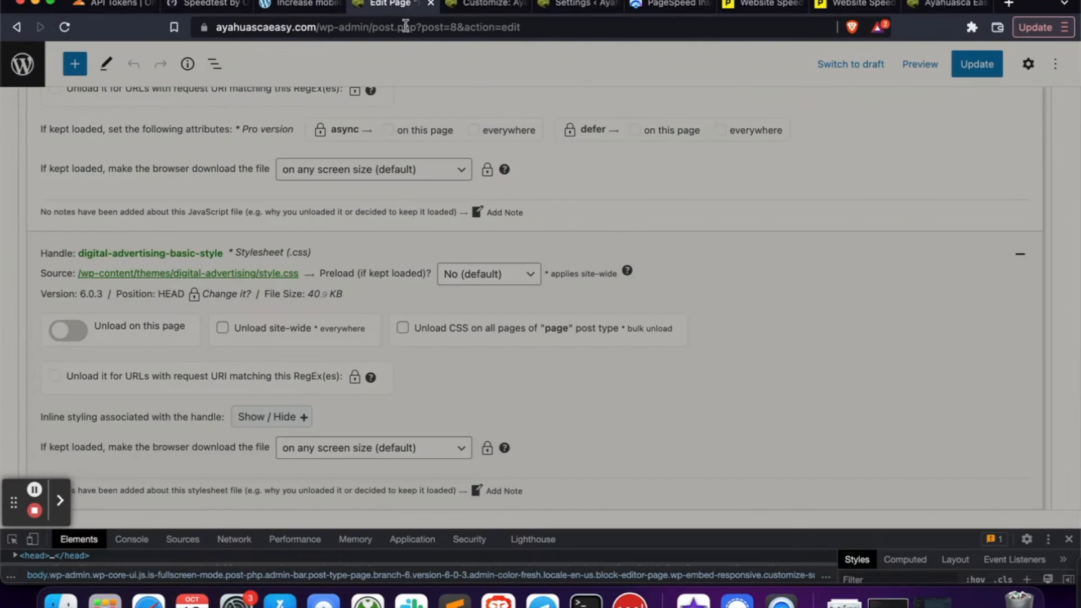
scroll(486, 119, up, 20)
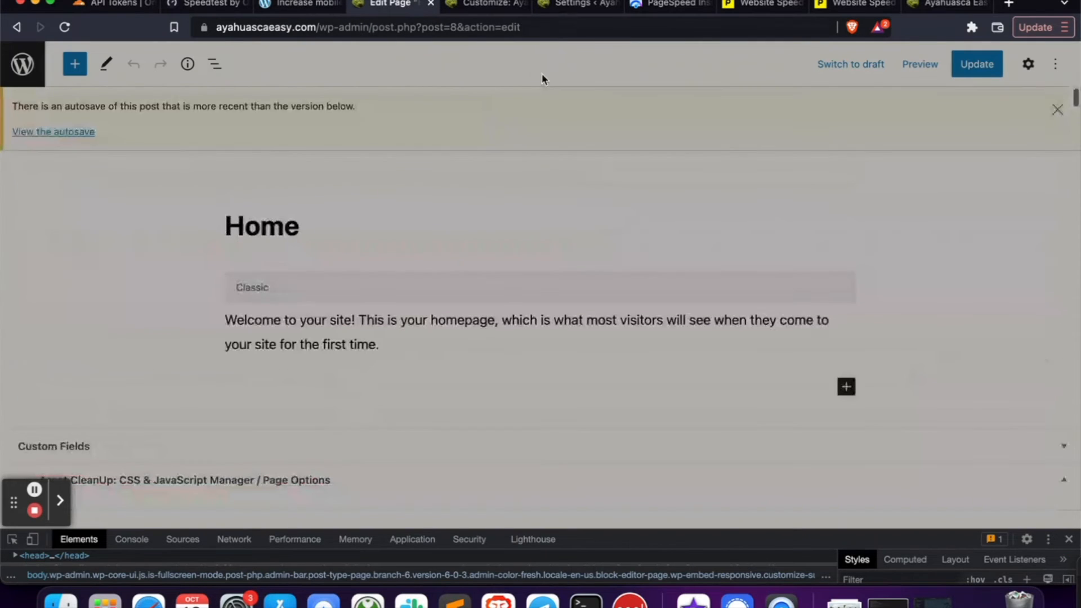
click(565, 3)
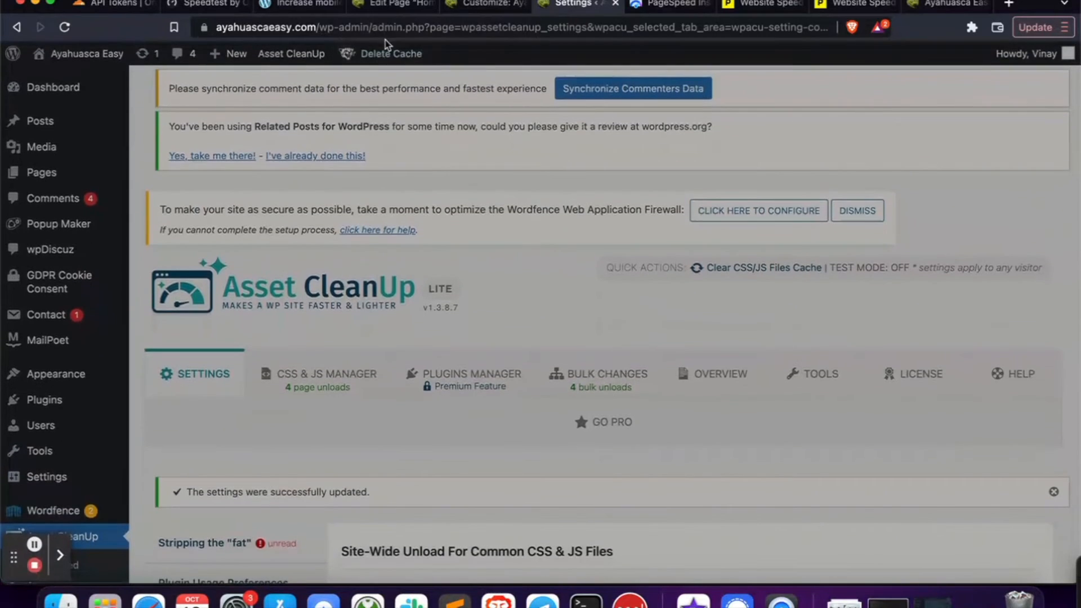
mouse_move(388, 53)
click(381, 81)
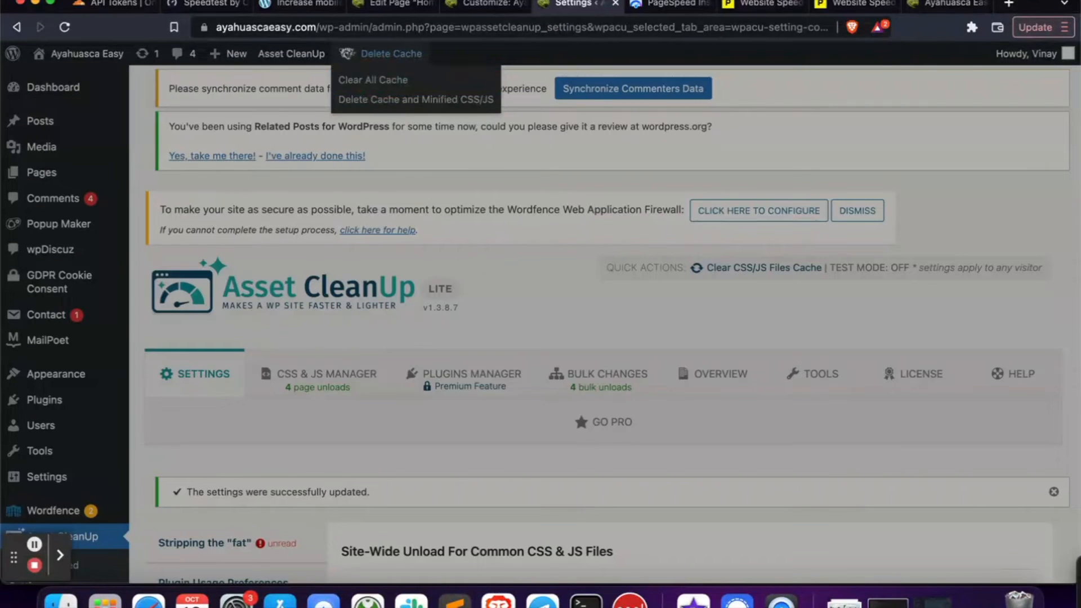
Reload the ayahuascaeasy.com homepage with an emptied browser cache and review its posts in the new theme
click(947, 3)
right_click(65, 27)
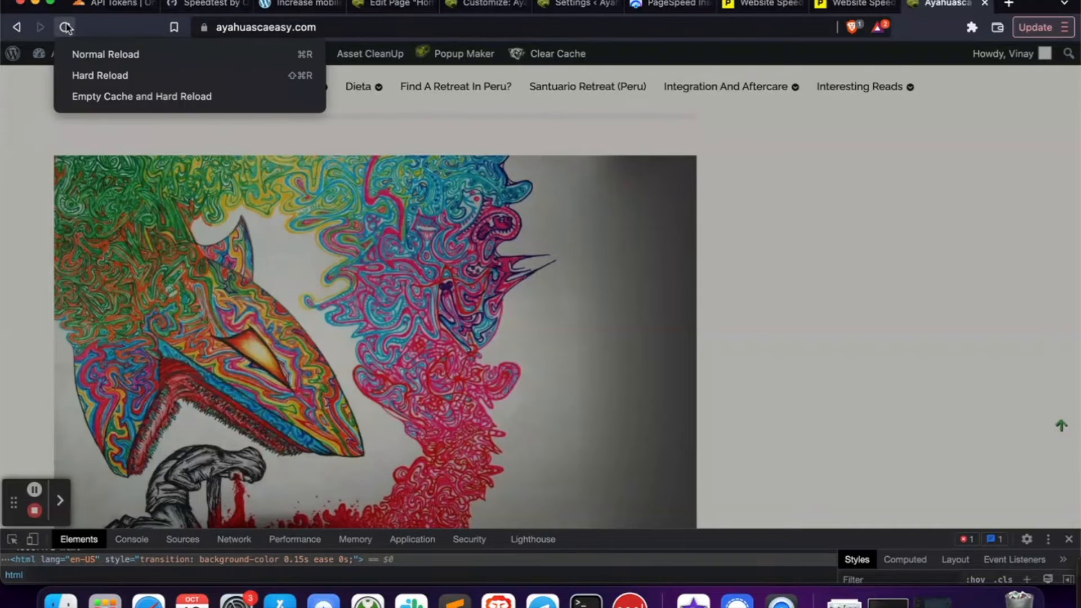
click(90, 97)
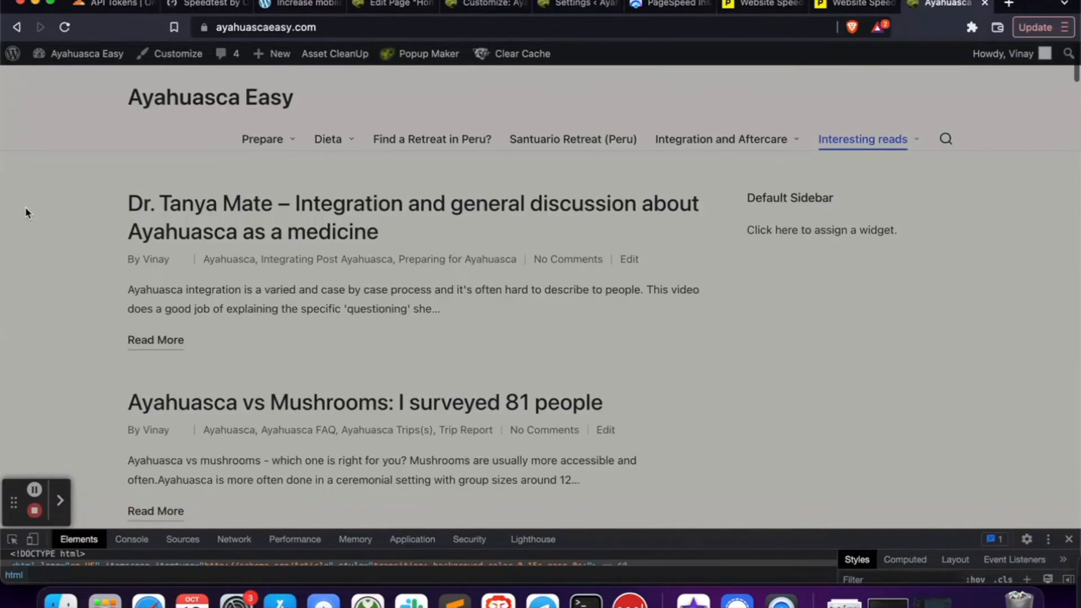
scroll(25, 207, down, 8)
scroll(24, 207, down, 20)
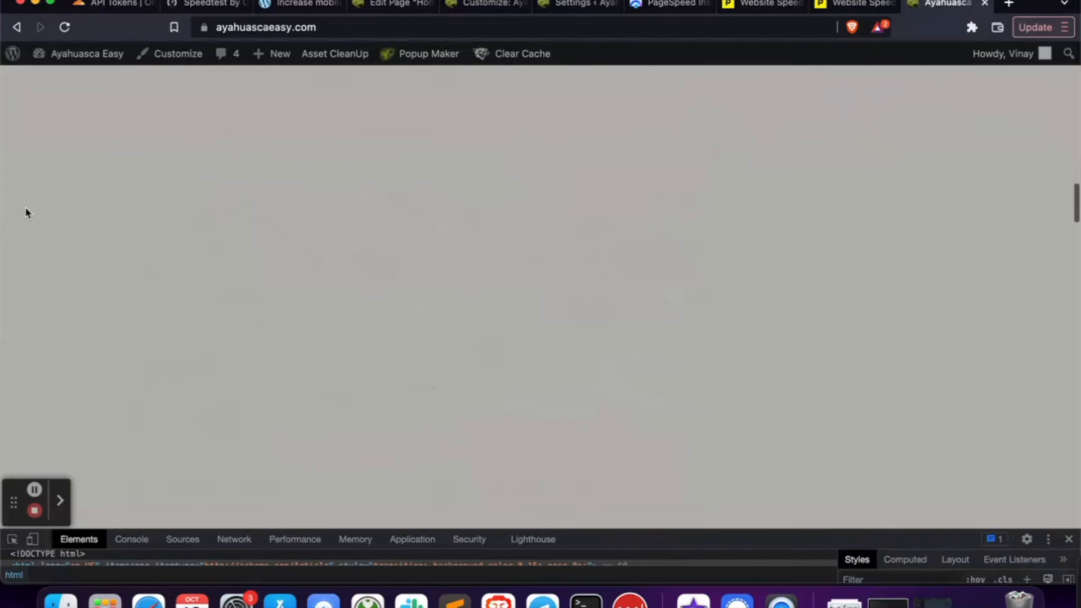
scroll(25, 207, up, 20)
scroll(26, 213, up, 20)
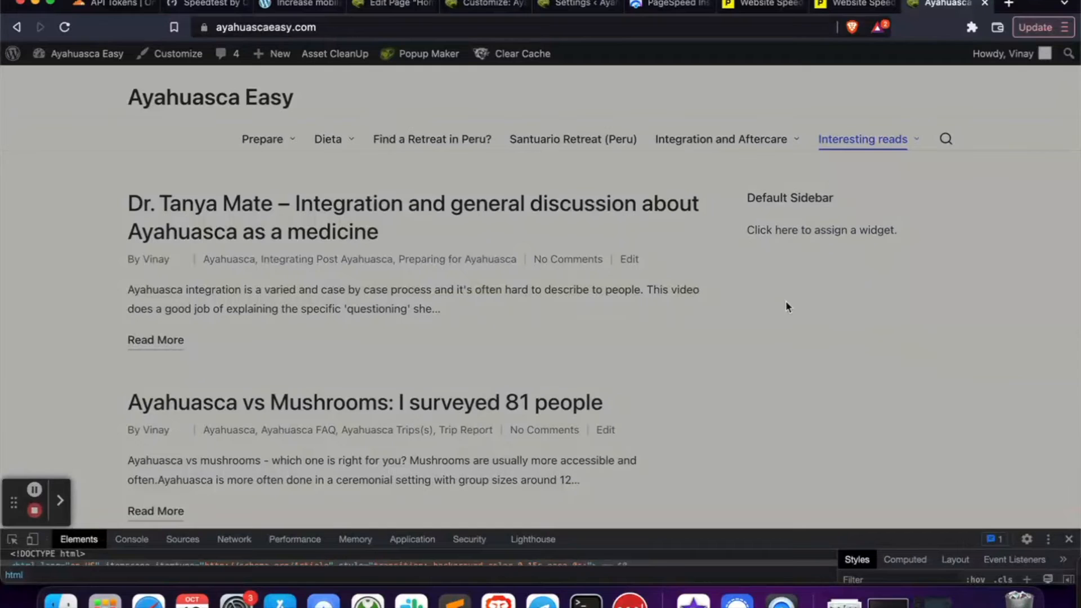
mouse_move(666, 140)
Copy the tested URL from the Pingdom results page and open the Pingdom Website Speed Test in a new tab
click(853, 5)
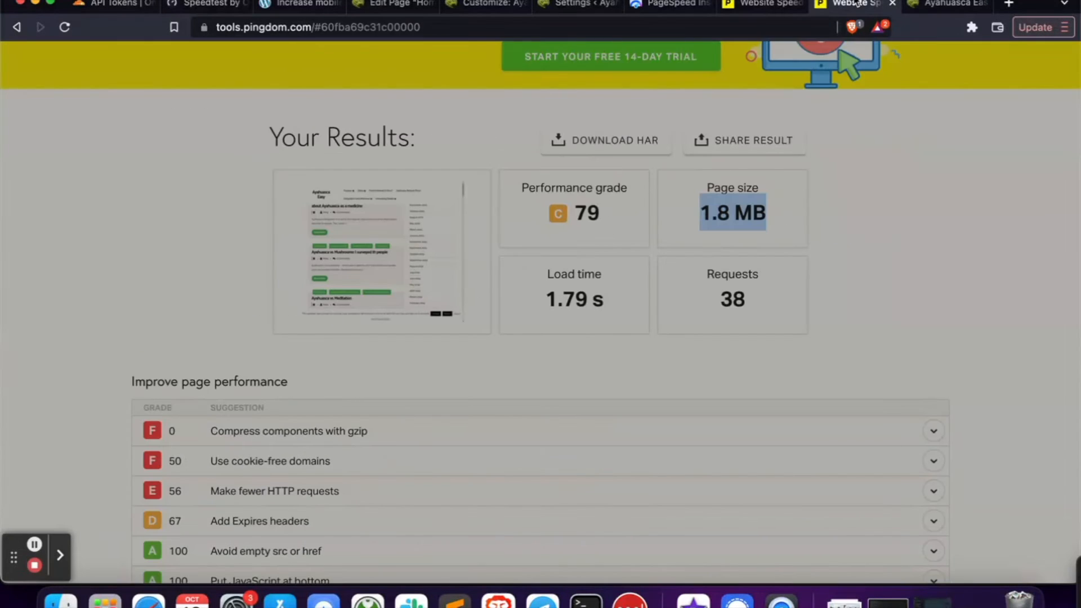
scroll(505, 182, up, 3)
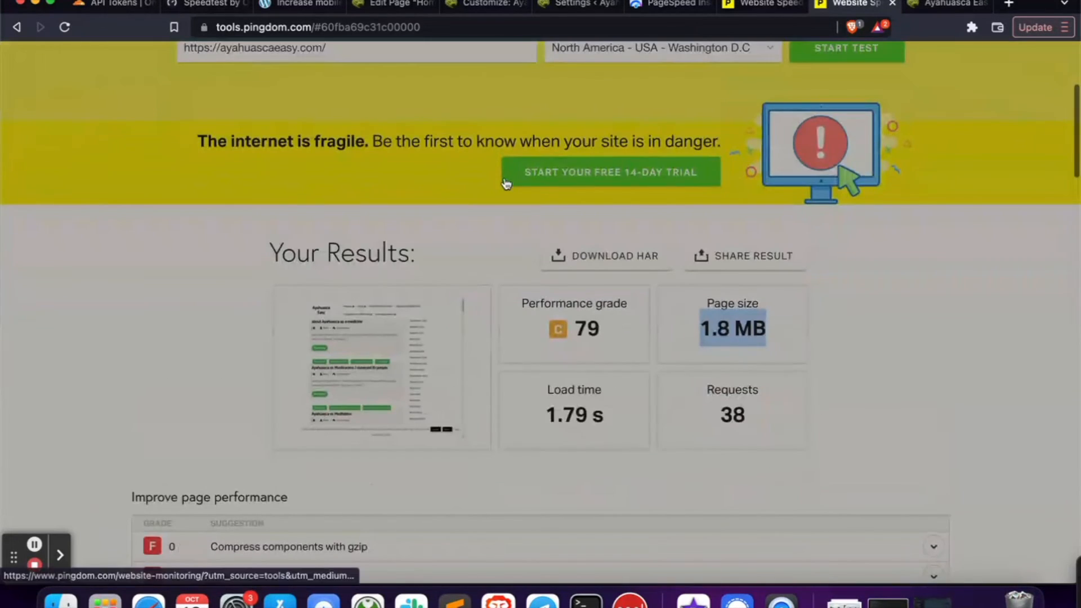
click(339, 47)
key(super+c)
scroll(87, 43, up, 2)
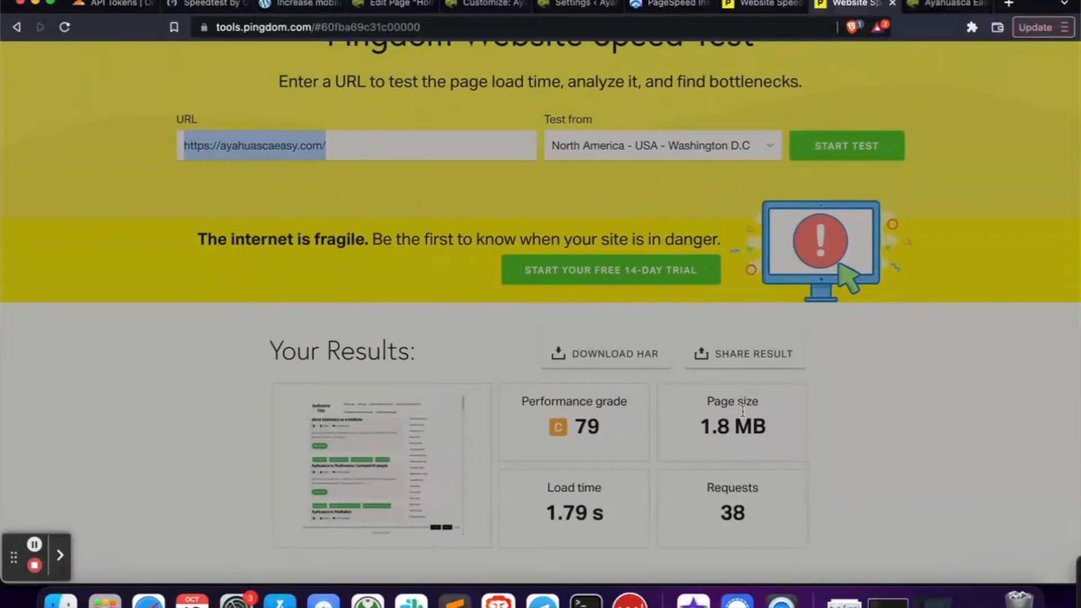
scroll(237, 217, up, 3)
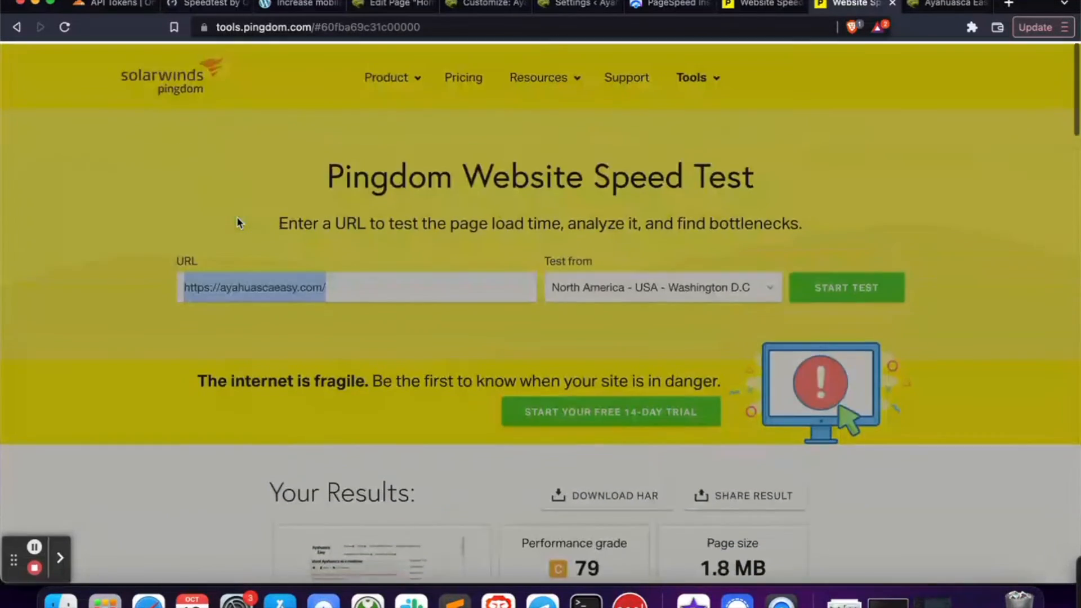
right_click(175, 65)
click(179, 75)
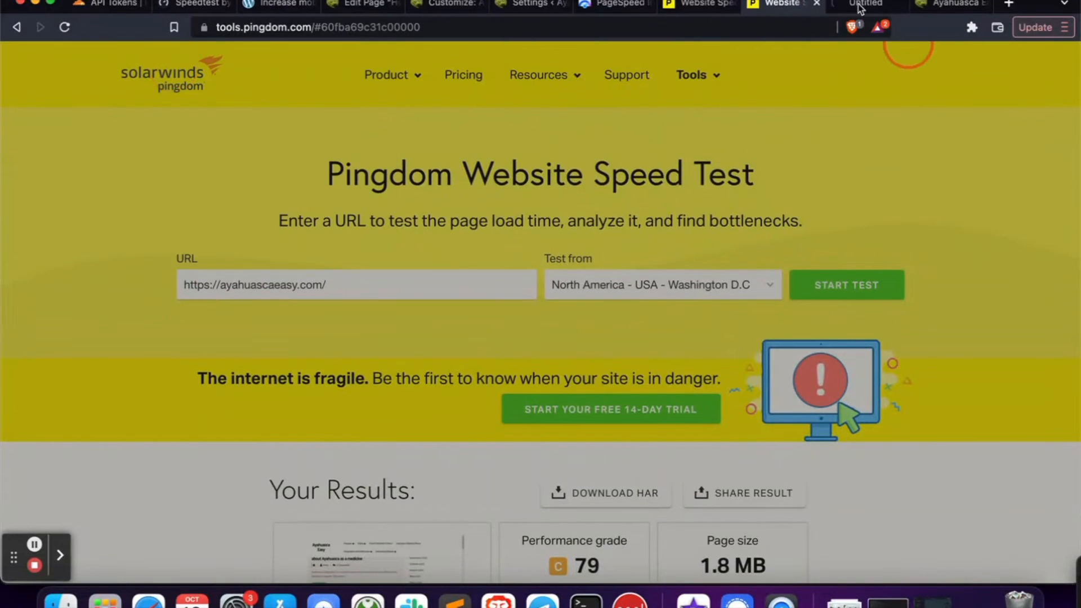
click(865, 5)
click(633, 26)
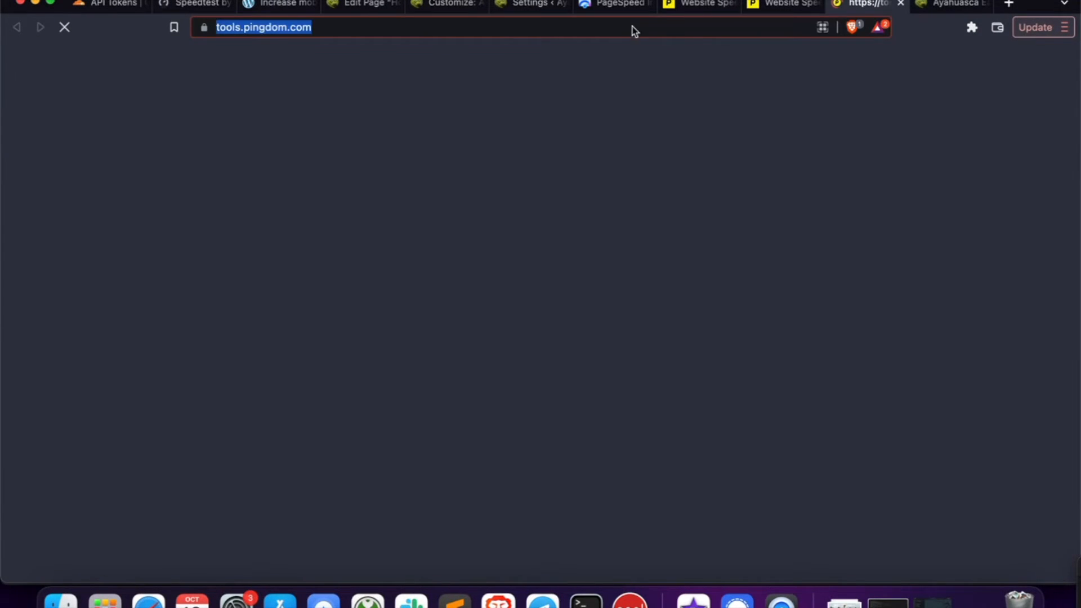
key(super+v)
key(super+z)
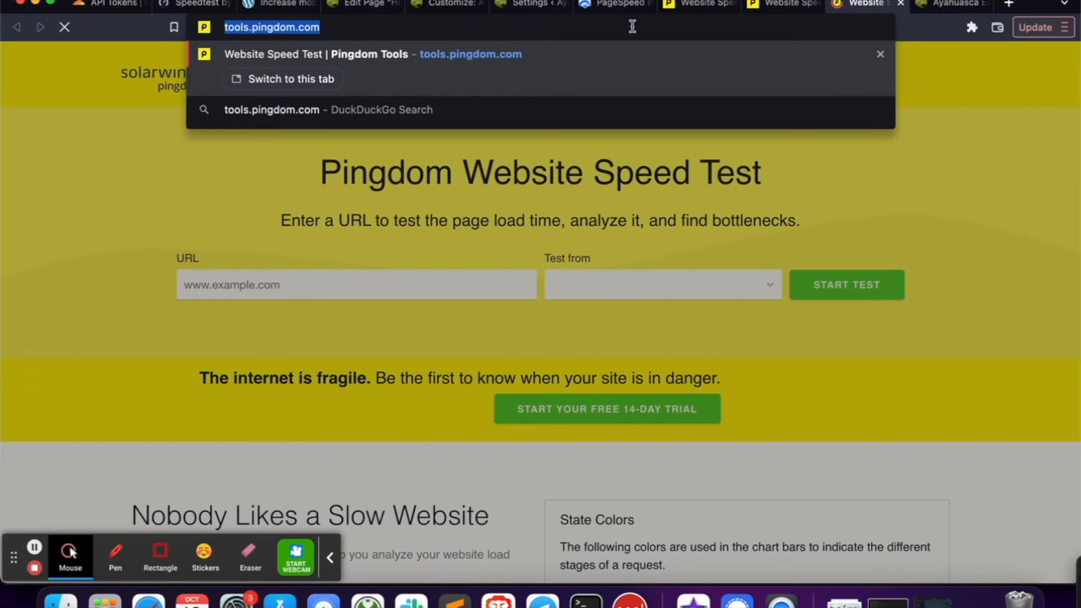
click(406, 278)
key(Down)
key(Down)
key(Return)
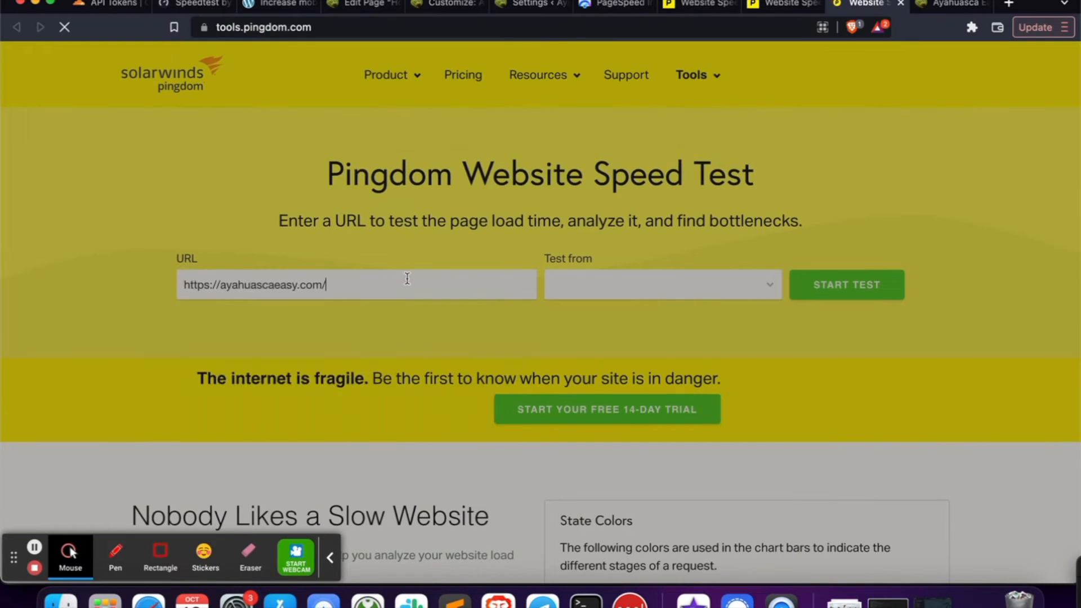
click(659, 285)
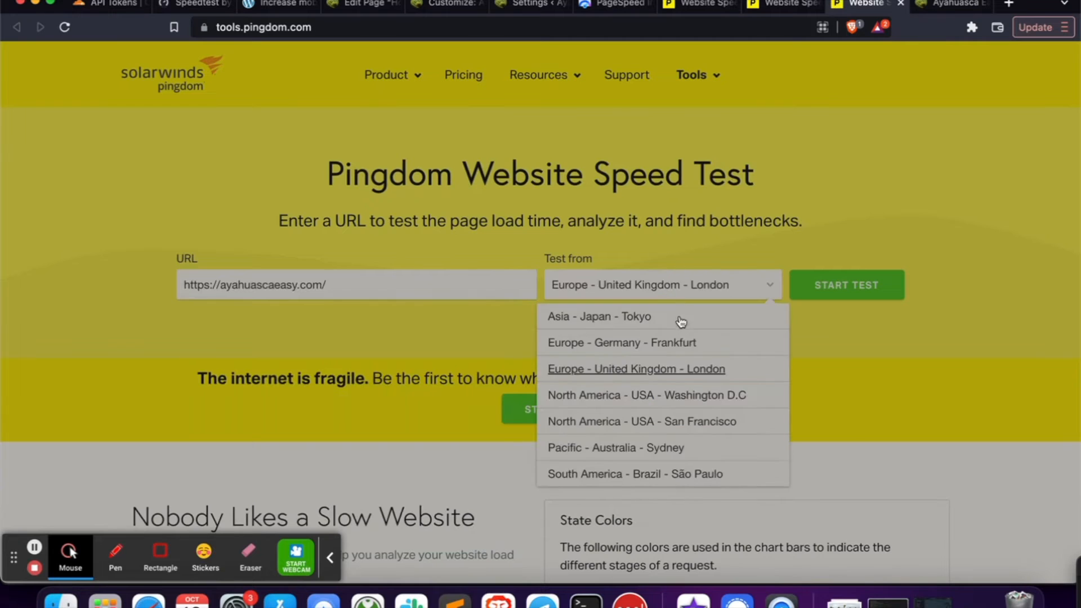
click(675, 406)
click(841, 301)
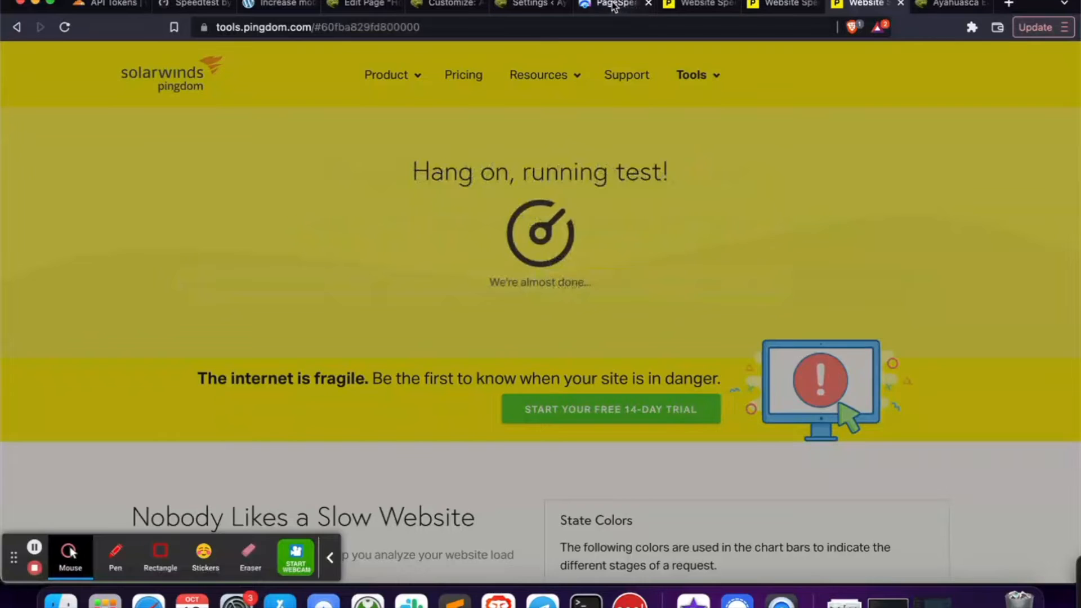
click(611, 4)
scroll(232, 177, up, 10)
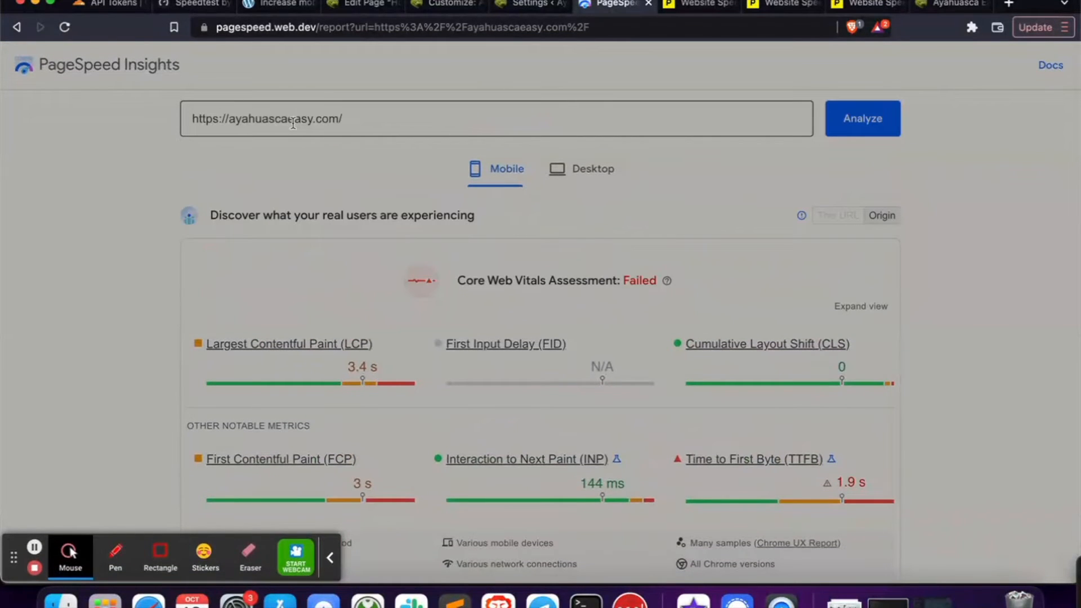
scroll(303, 228, down, 5)
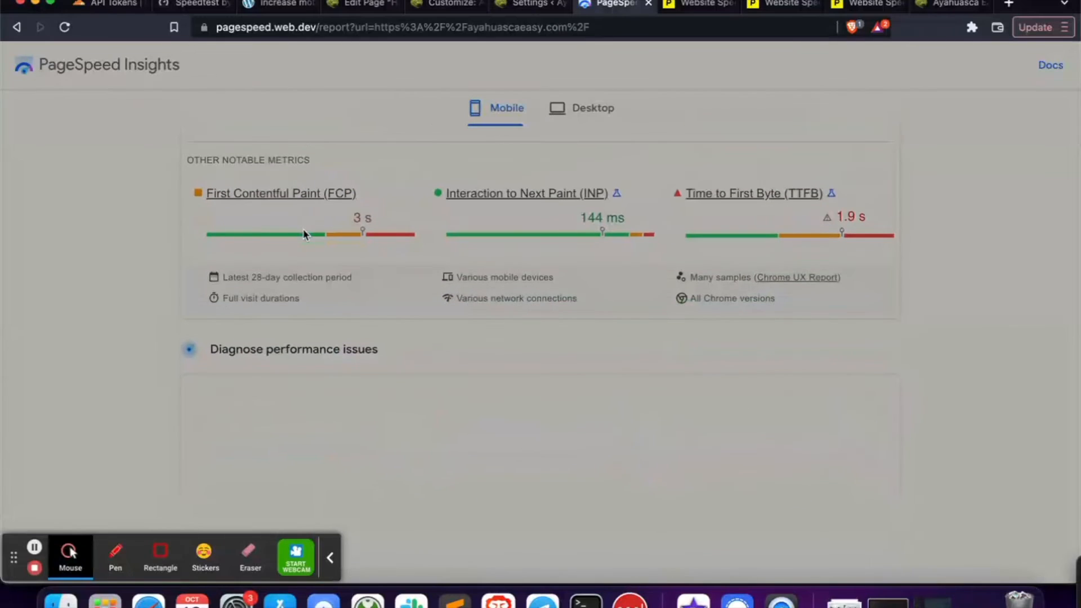
scroll(573, 210, up, 5)
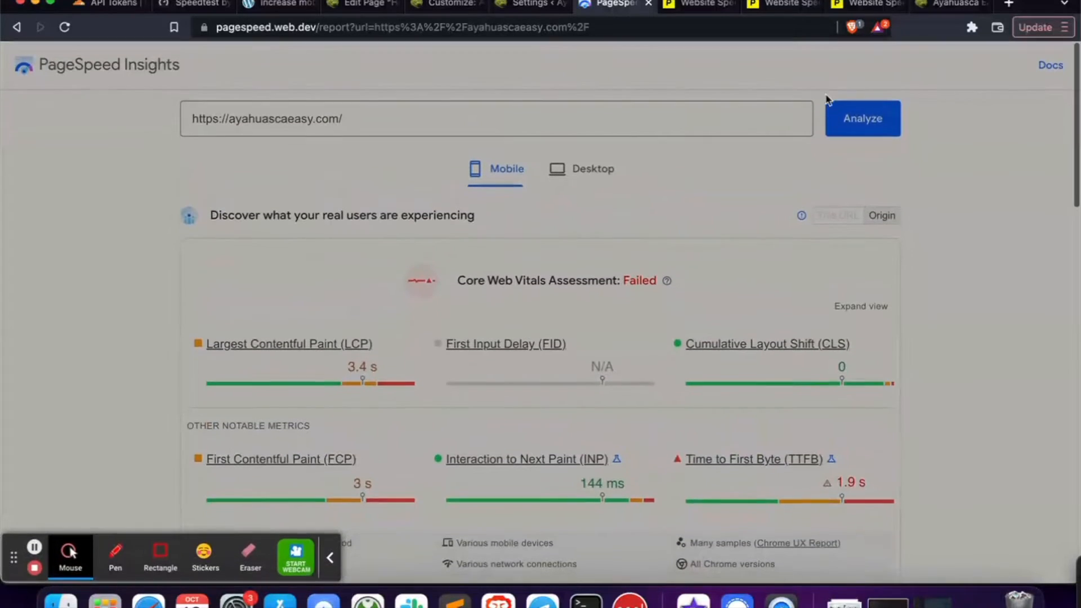
click(865, 119)
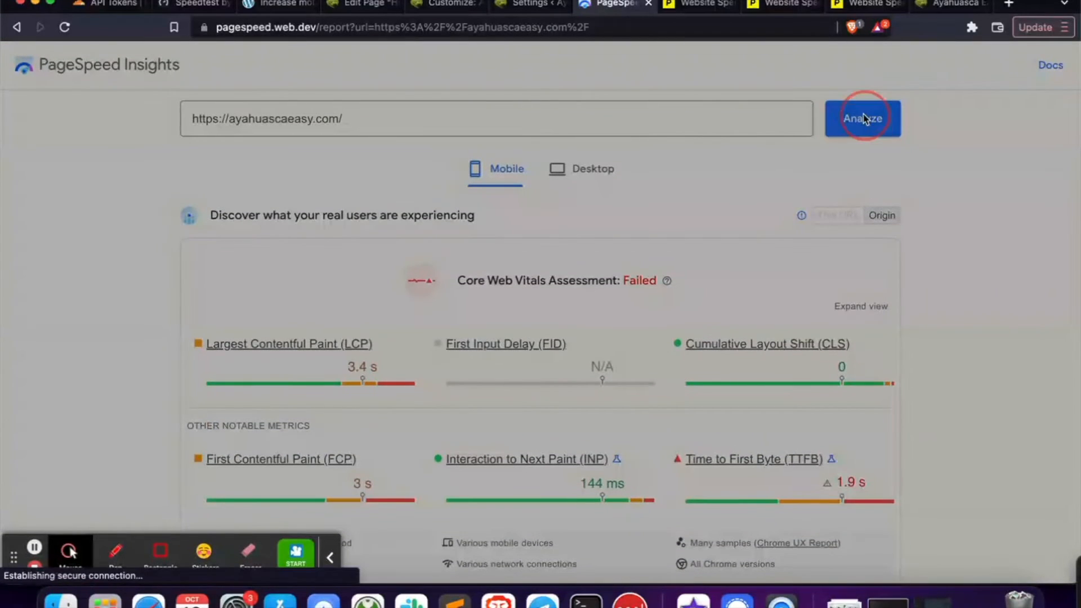
click(734, 4)
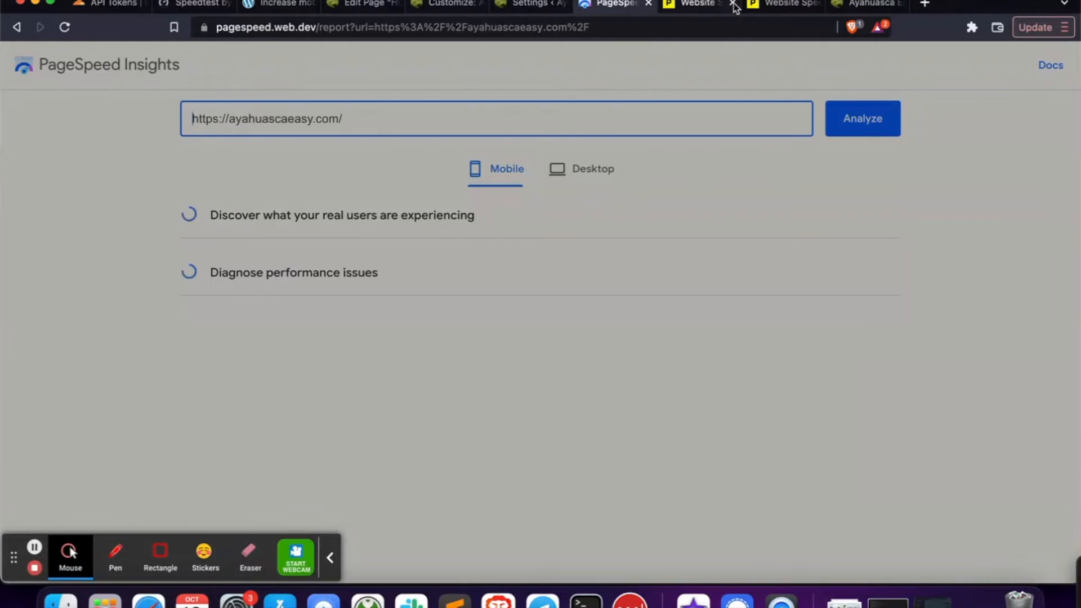
Compare the page size and number of requests in the new Pingdom results with those of the previous test
click(787, 7)
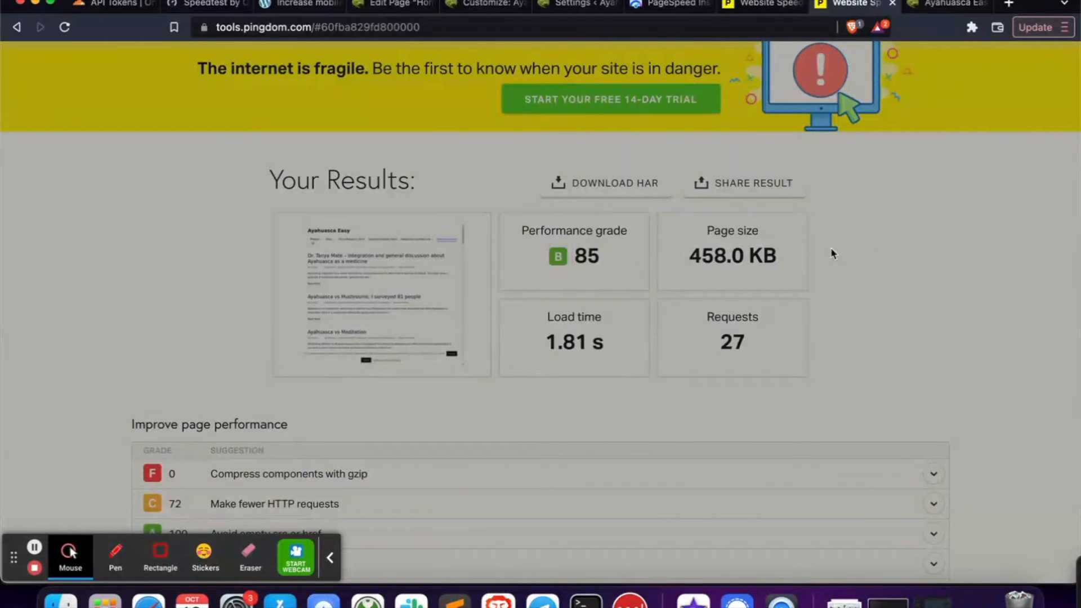
drag(689, 258, 784, 258)
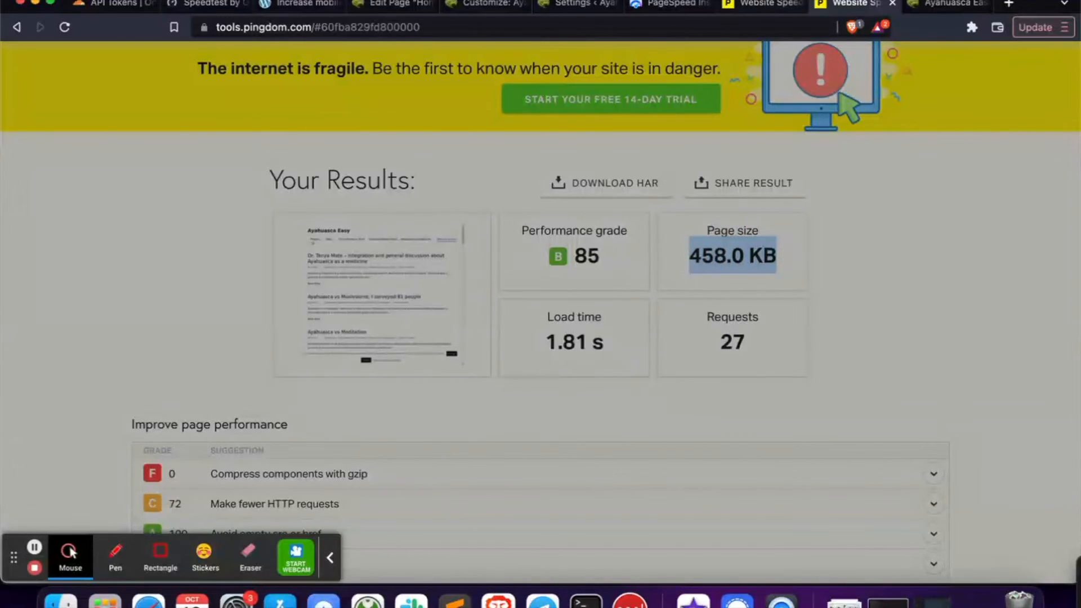
click(769, 4)
scroll(807, 444, down, 3)
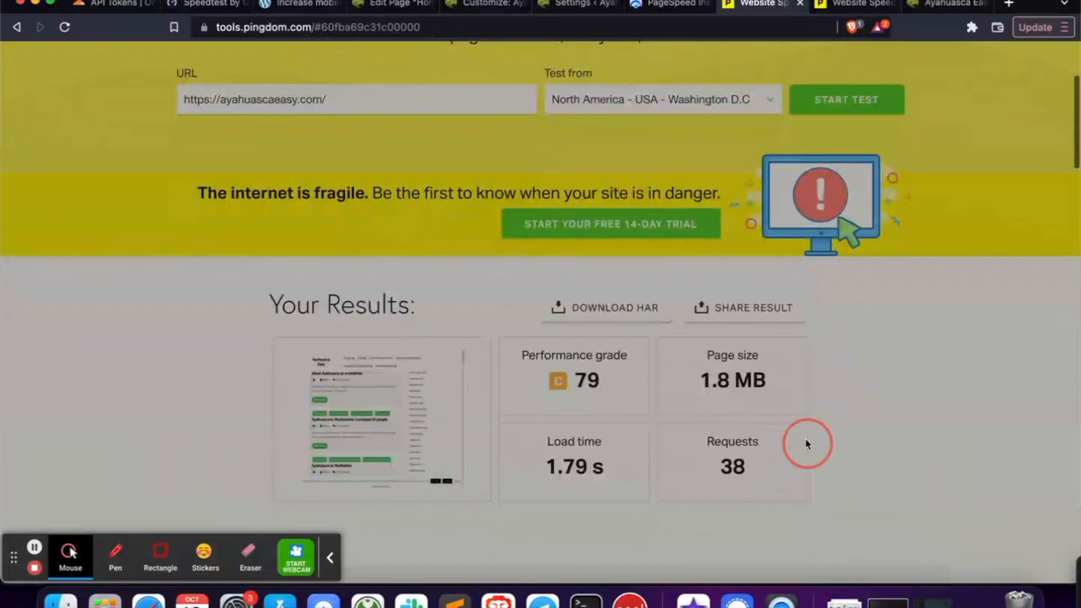
click(853, 6)
drag(697, 256, 789, 251)
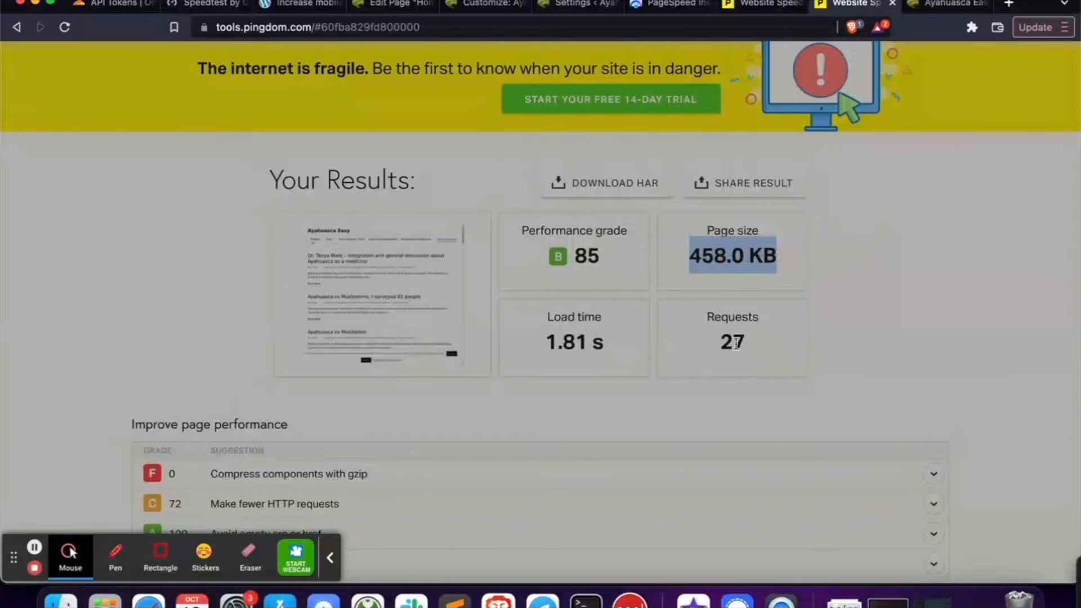
double_click(733, 342)
click(777, 5)
click(735, 471)
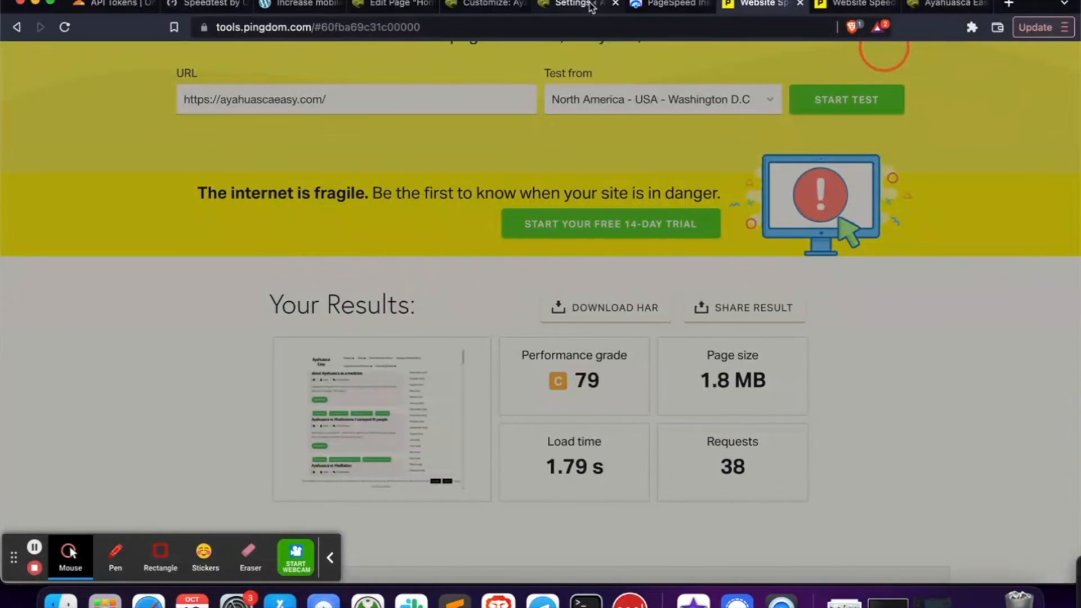
Review the mobile performance score and metrics in the new PageSpeed Insights report
click(664, 6)
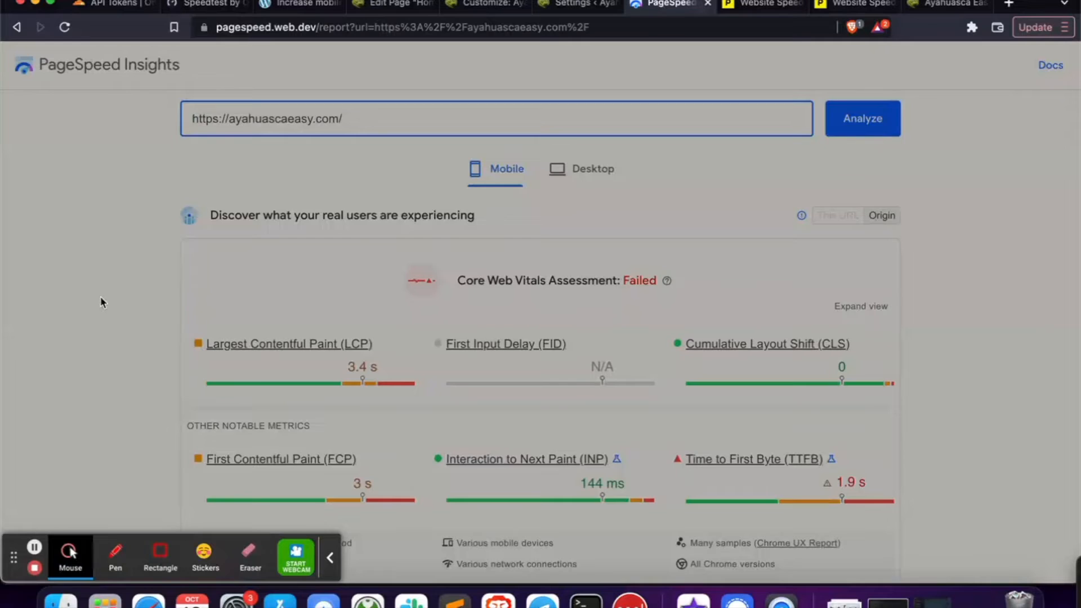
scroll(101, 297, down, 7)
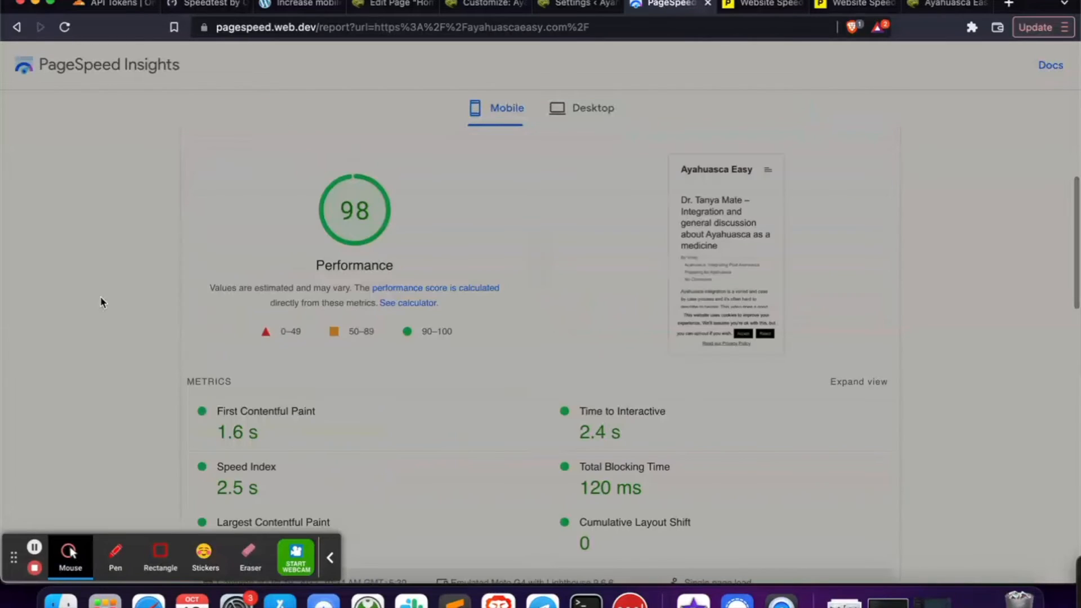
scroll(102, 299, up, 2)
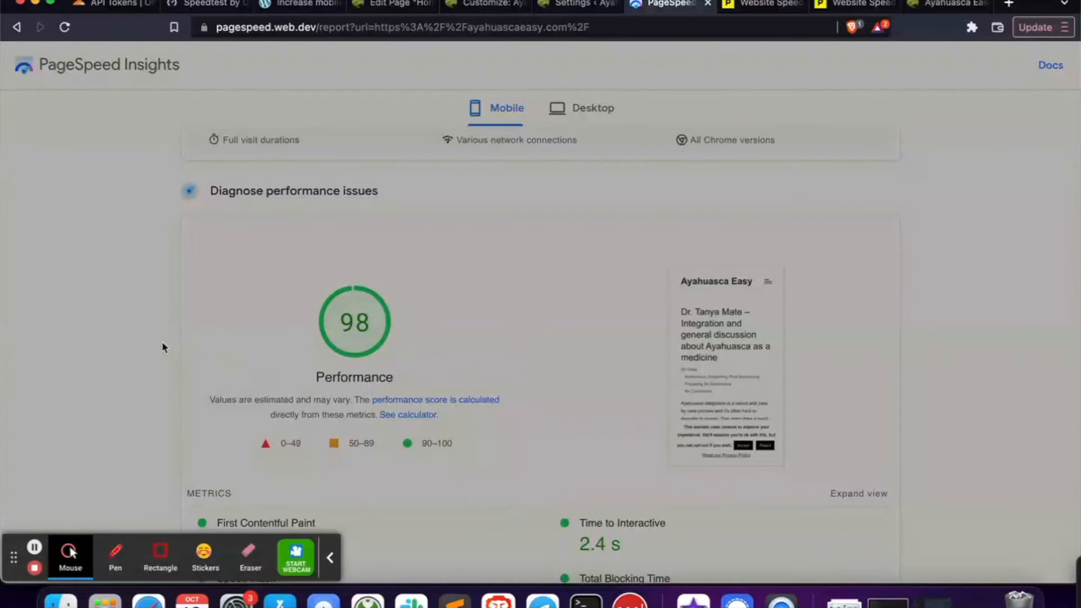
click(337, 556)
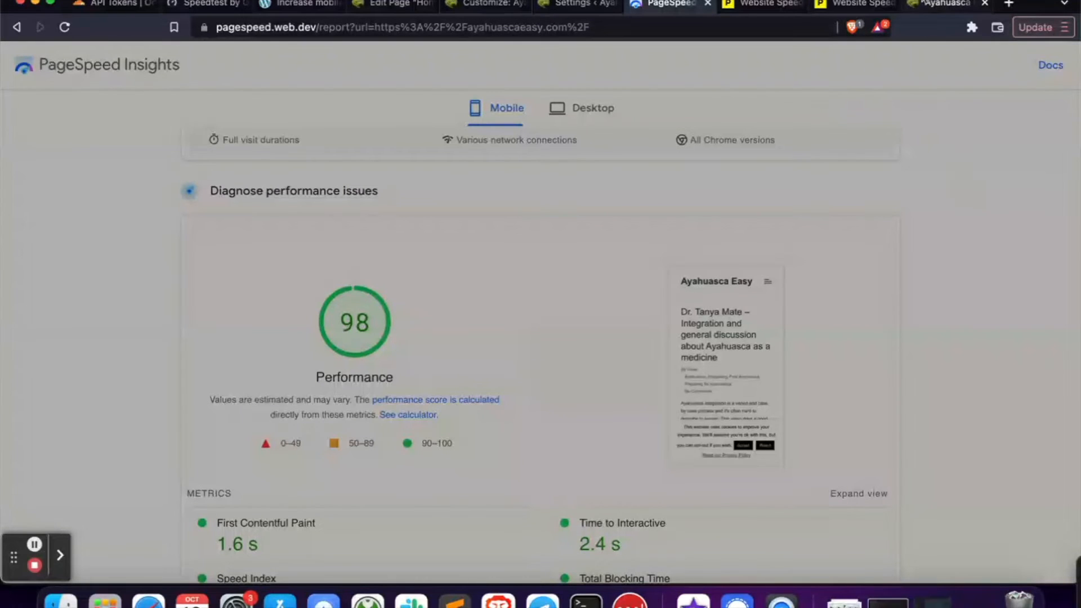
Check the images on the site's homepage and the image content size in the latest Pingdom results
click(939, 4)
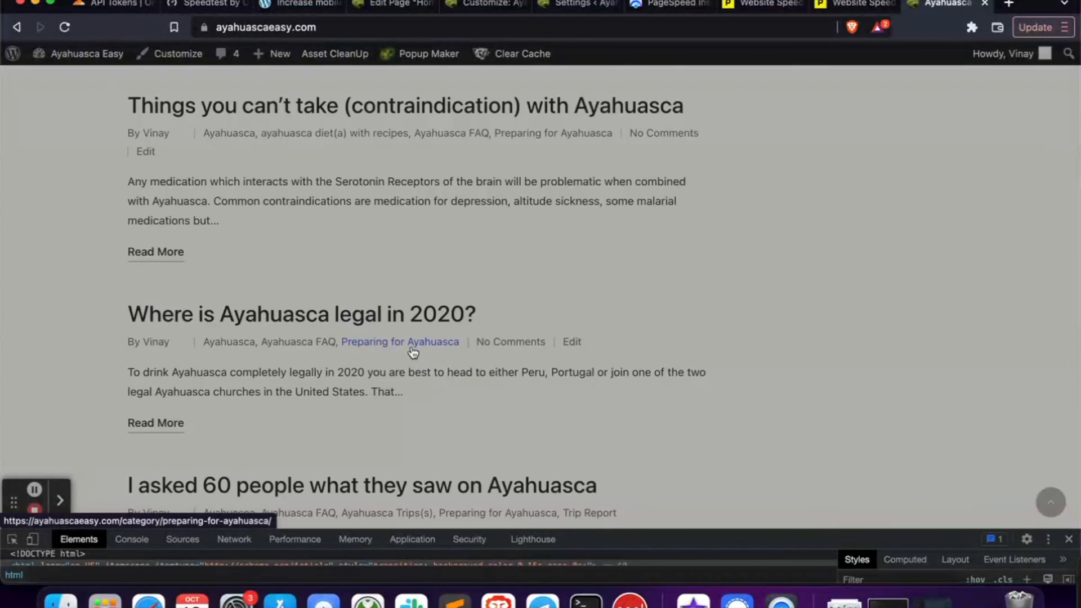
scroll(412, 350, down, 10)
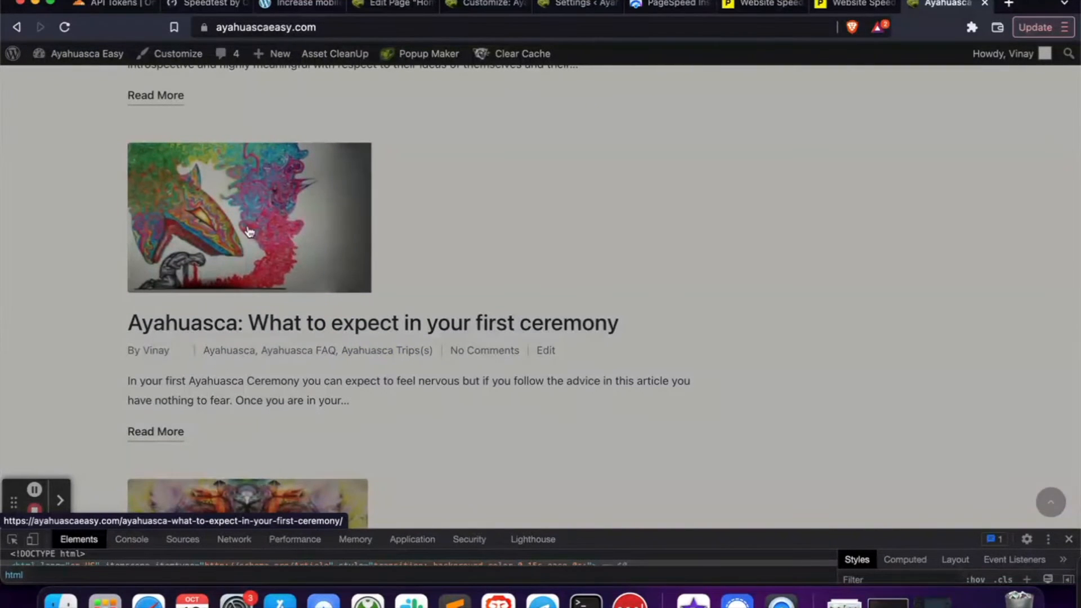
click(853, 6)
scroll(499, 382, down, 10)
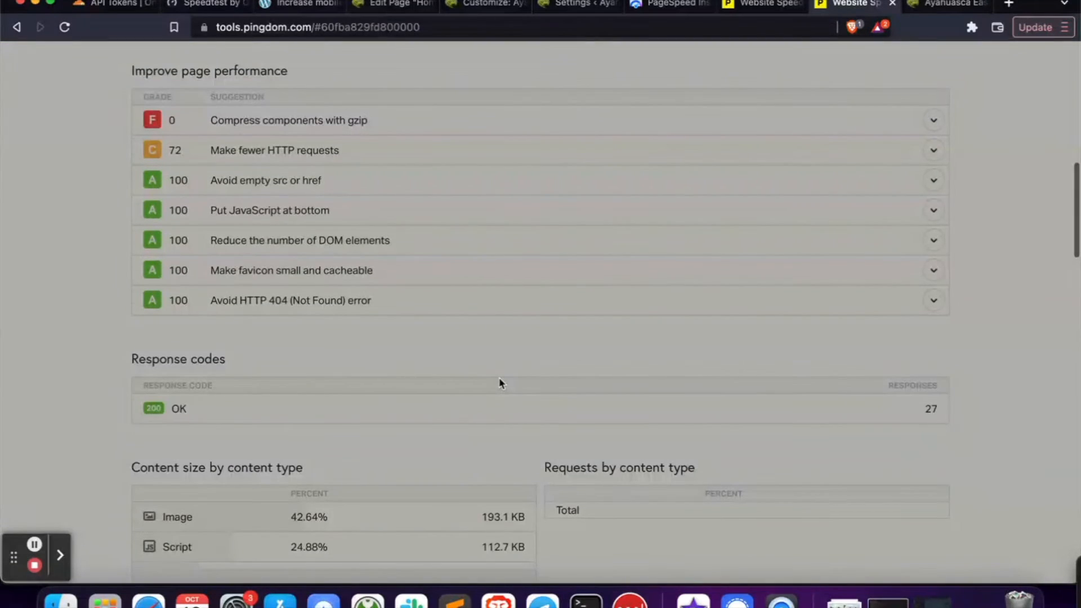
drag(480, 297, 531, 298)
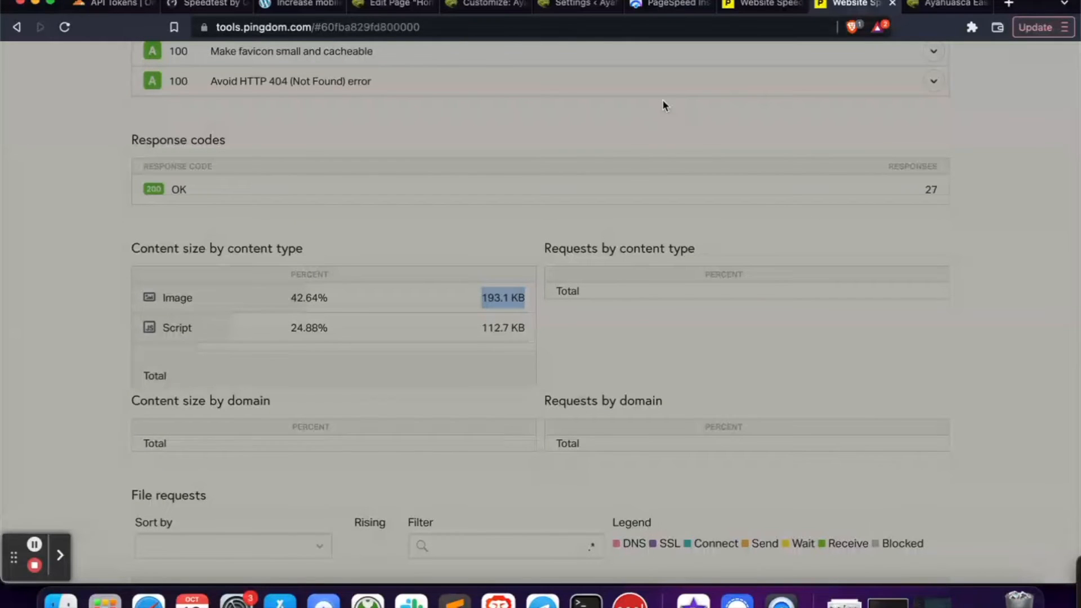
scroll(663, 103, up, 5)
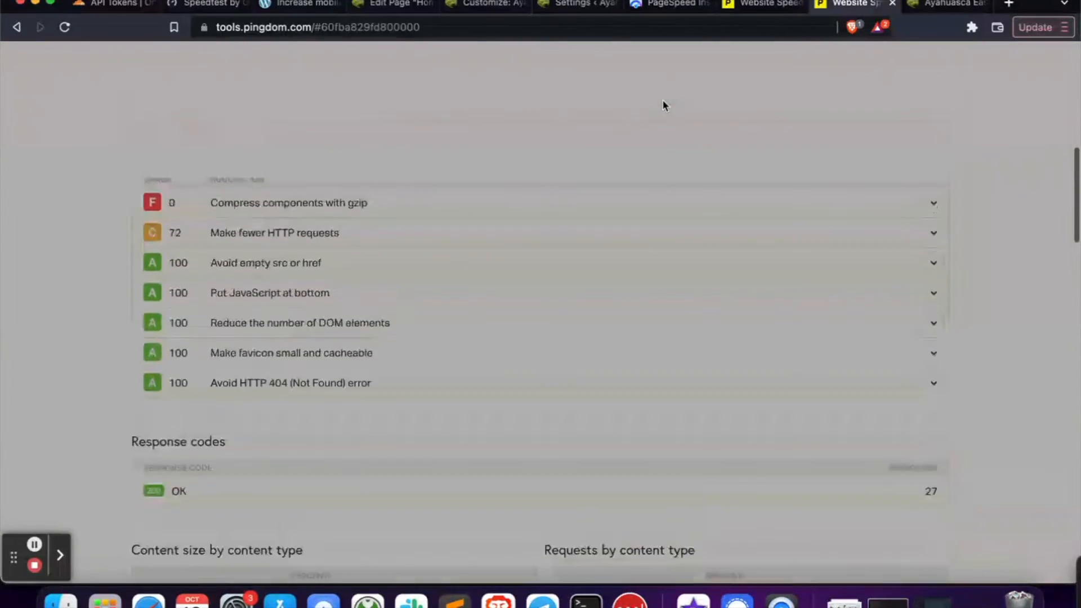
Leave the Customizer, open the installed themes in WordPress and reactivate the Digital Advertising theme
click(479, 6)
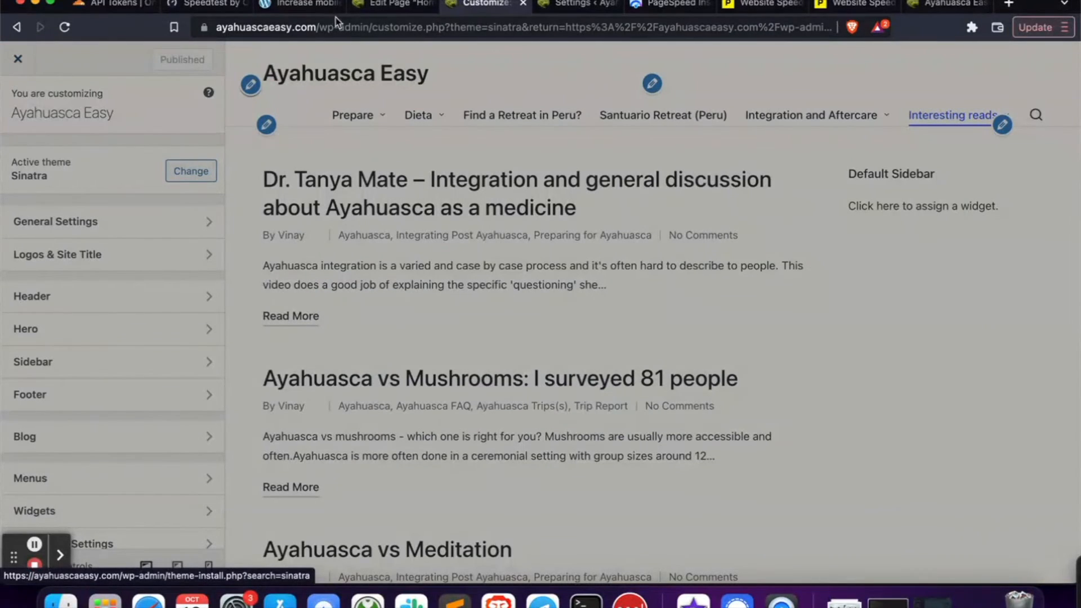
click(581, 5)
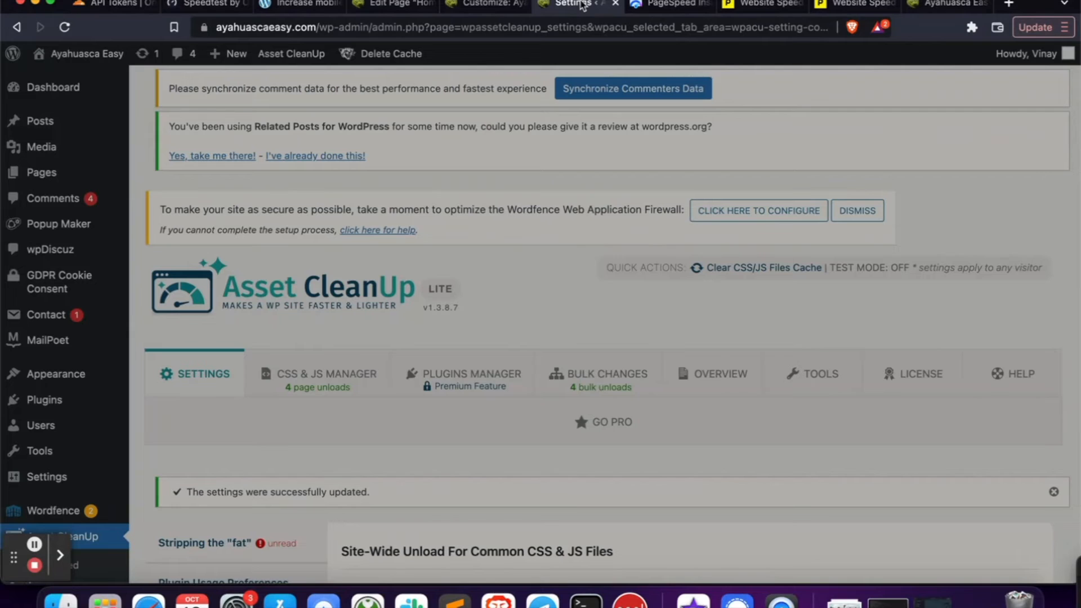
click(488, 5)
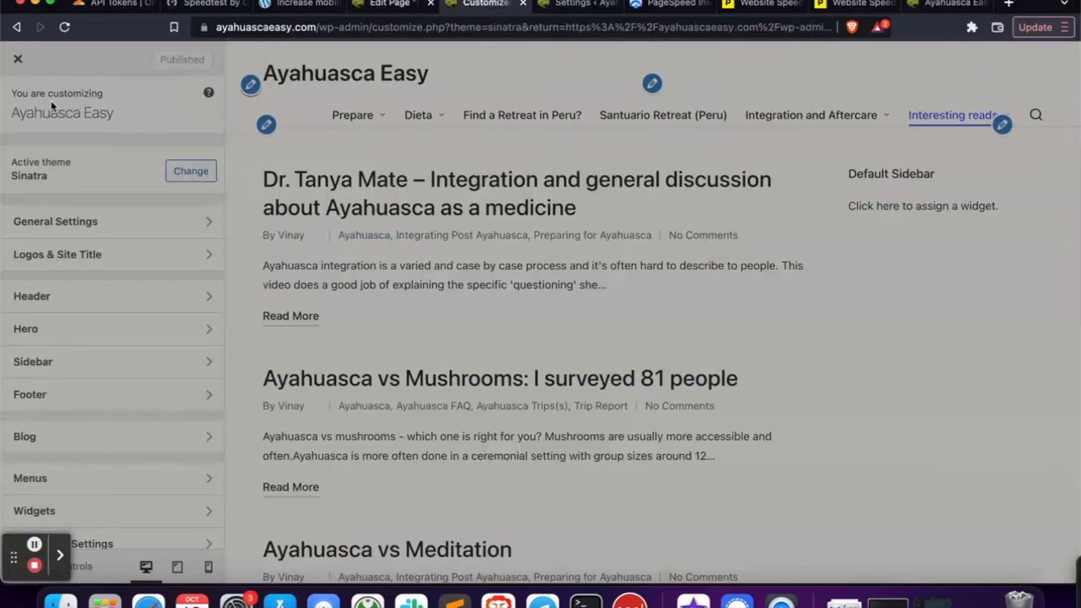
click(17, 60)
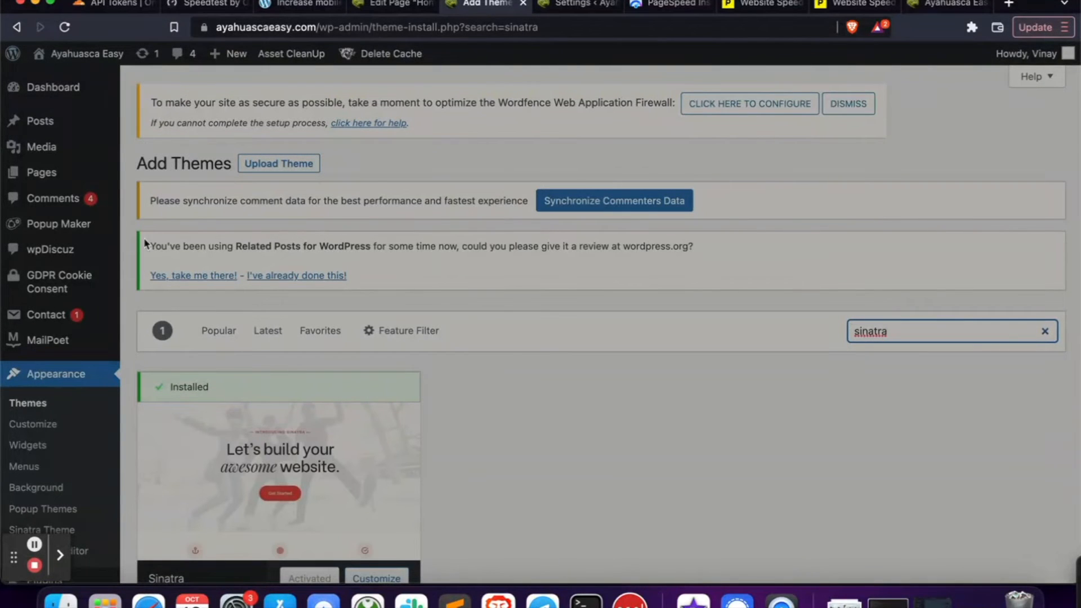
click(29, 404)
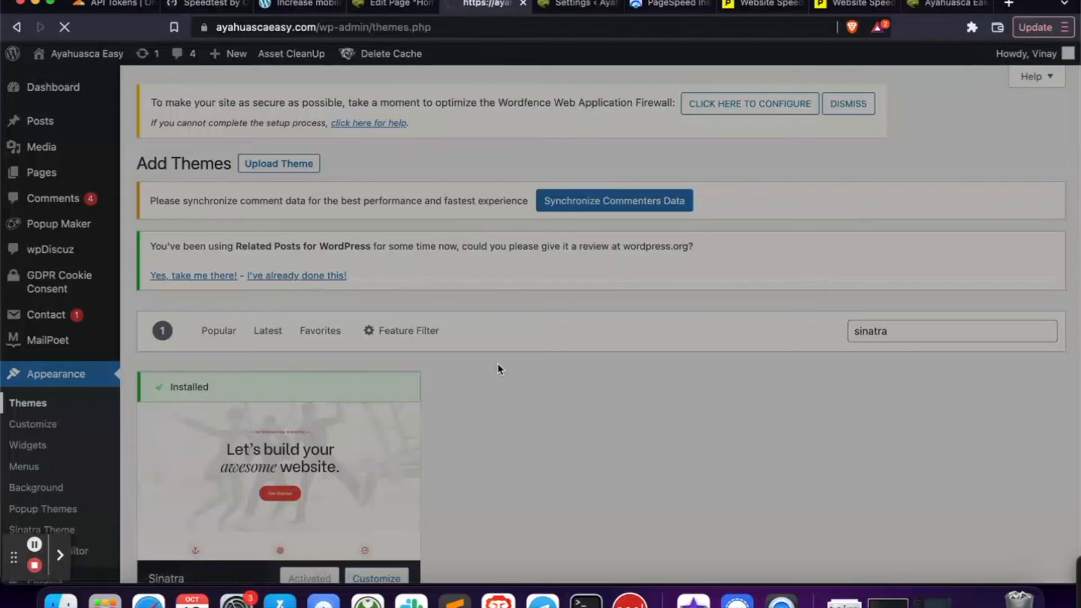
scroll(498, 368, down, 2)
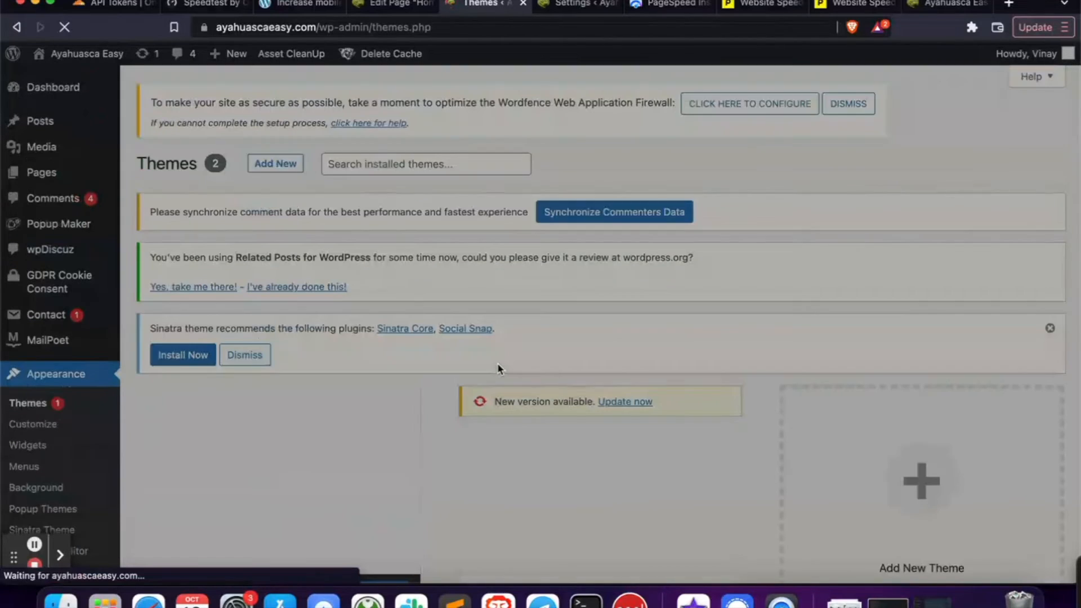
scroll(497, 368, down, 3)
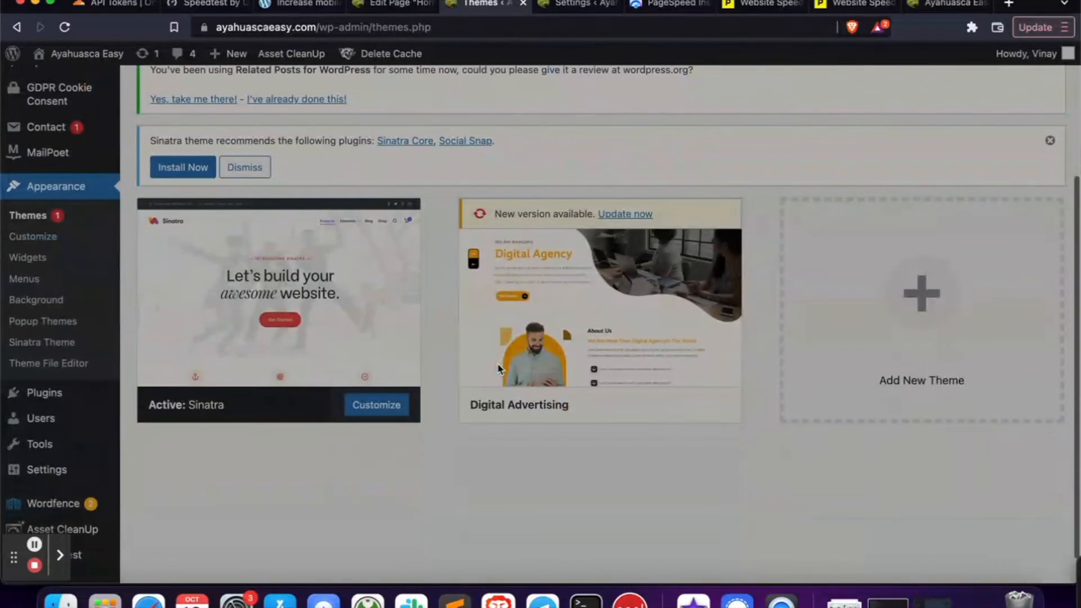
mouse_move(500, 370)
click(626, 406)
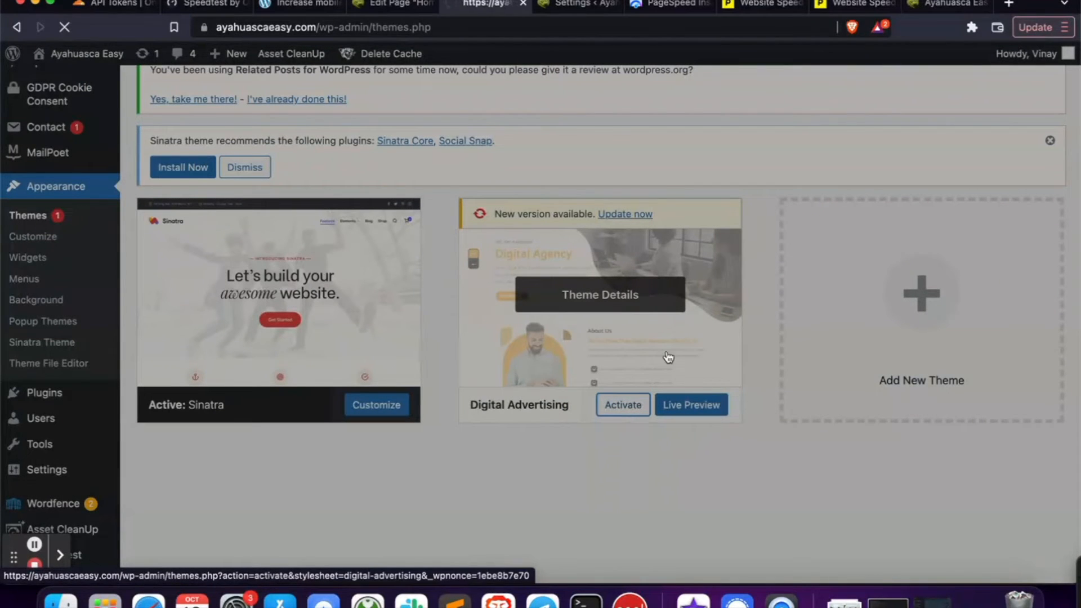
Look at the latest Pingdom results again, return to the WordPress themes page and clear the site's cache
click(852, 7)
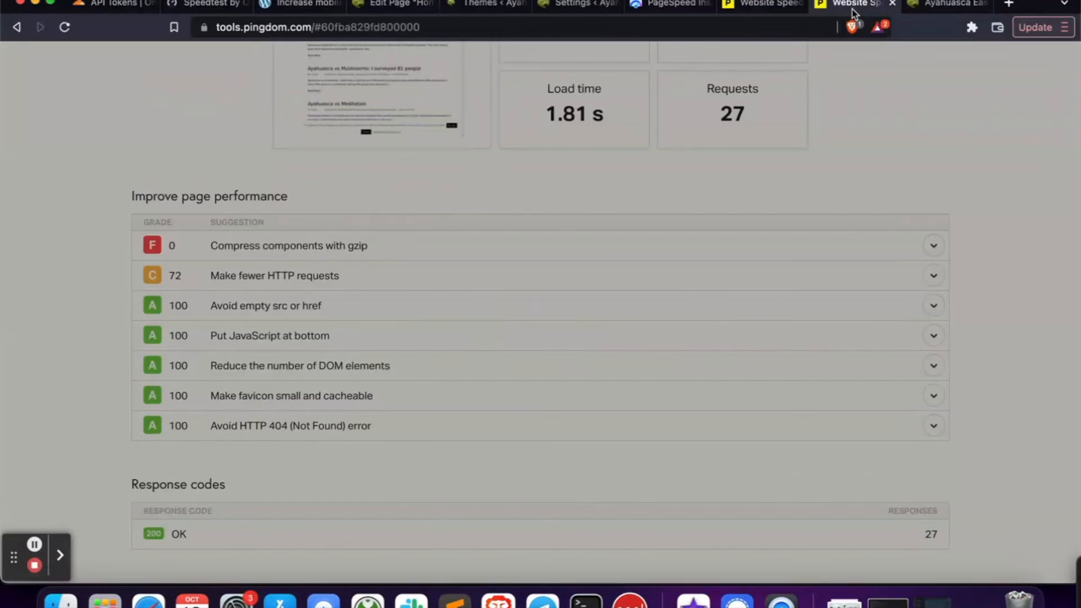
click(489, 4)
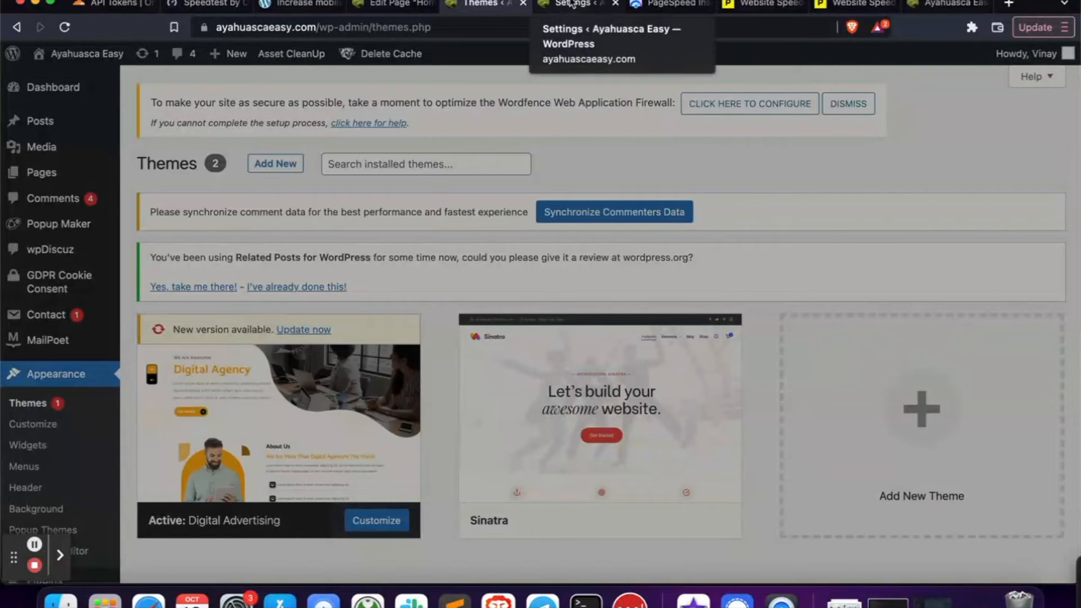
mouse_move(387, 54)
click(386, 81)
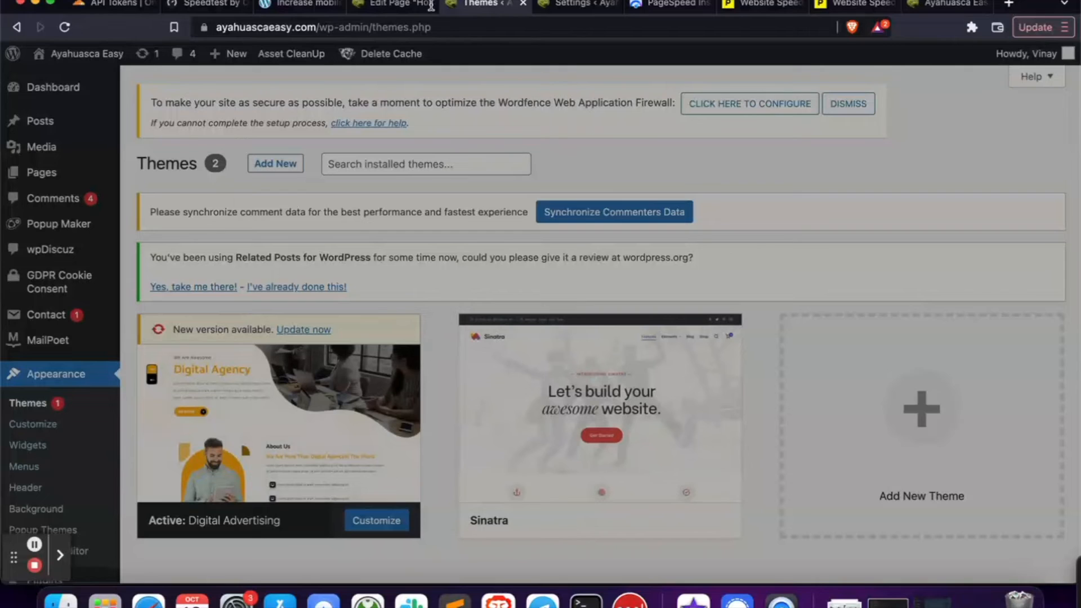
Return to the mobile page speed article and highlight the method about upgrading your server in the optimization list
click(298, 4)
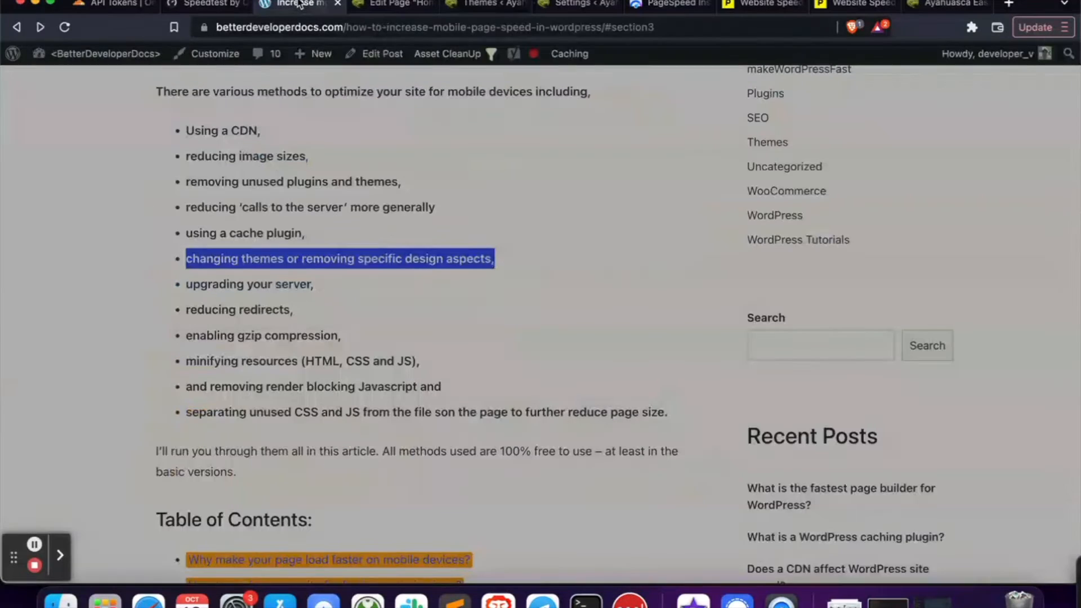
click(110, 279)
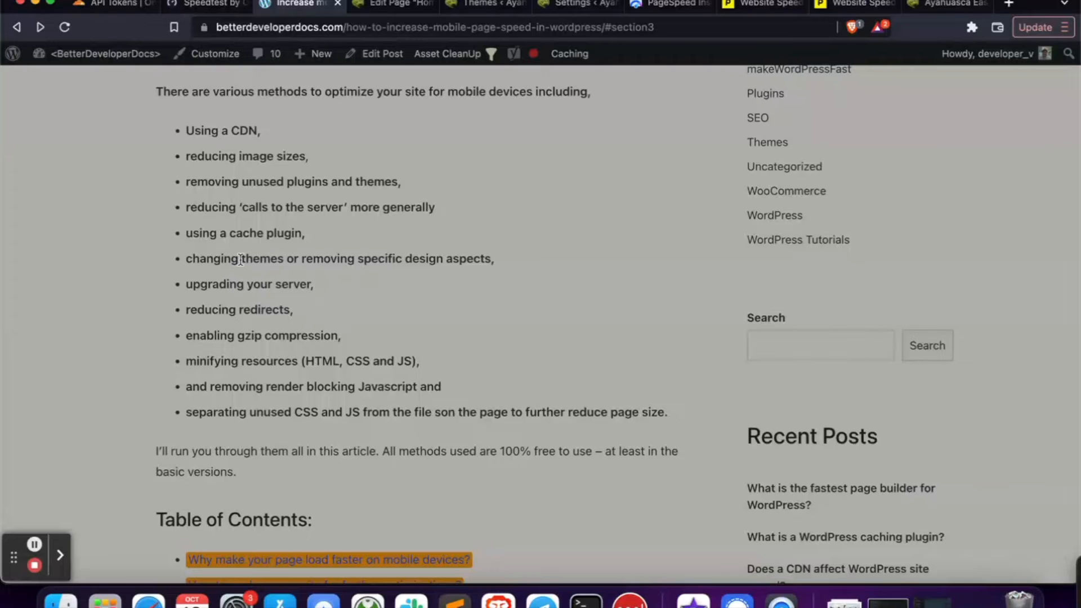
triple_click(234, 282)
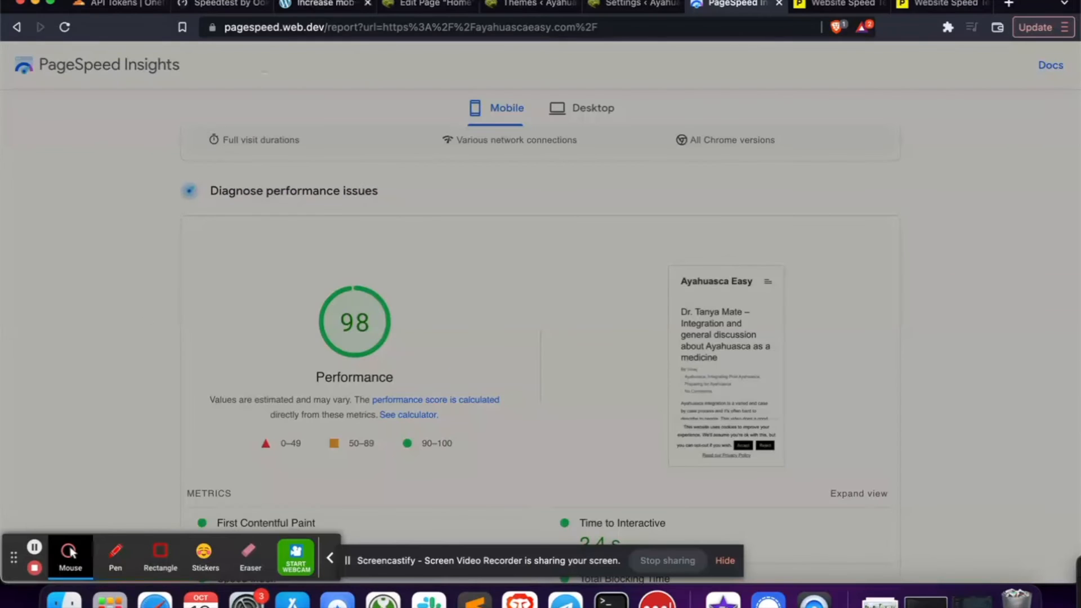
click(318, 4)
click(219, 4)
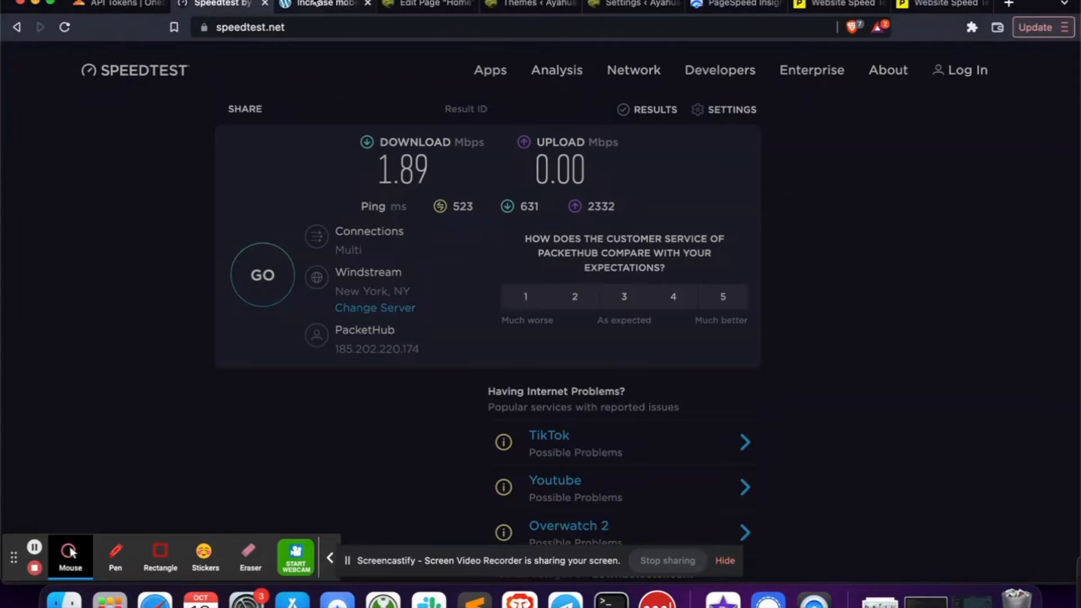
click(315, 5)
triple_click(231, 288)
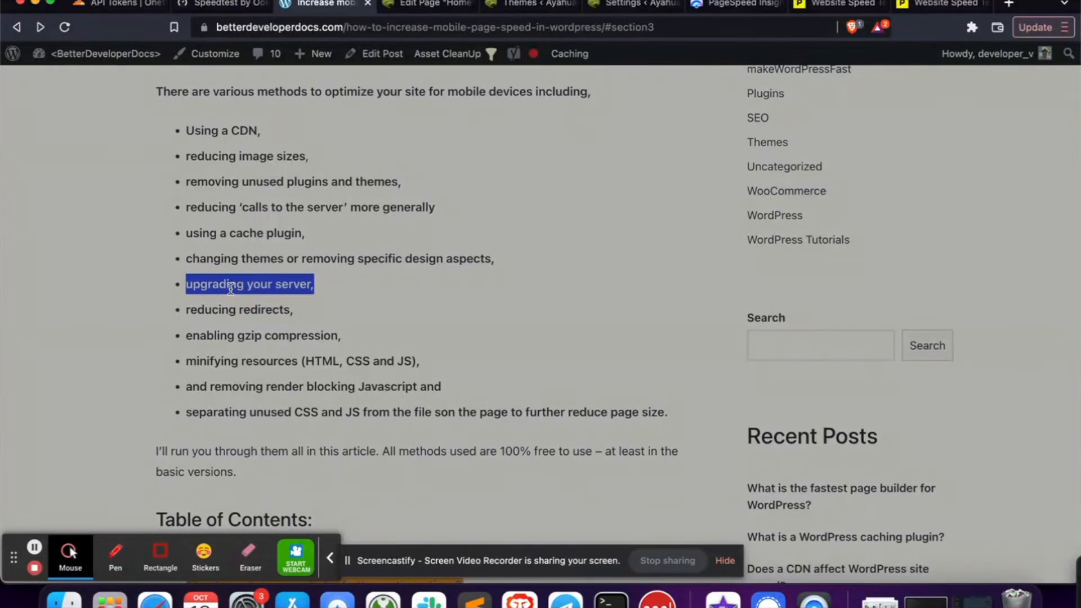
Look at the mobile performance score in the PageSpeed Insights report, with the screen recorder's toolbar and sharing notice out of the way
click(732, 5)
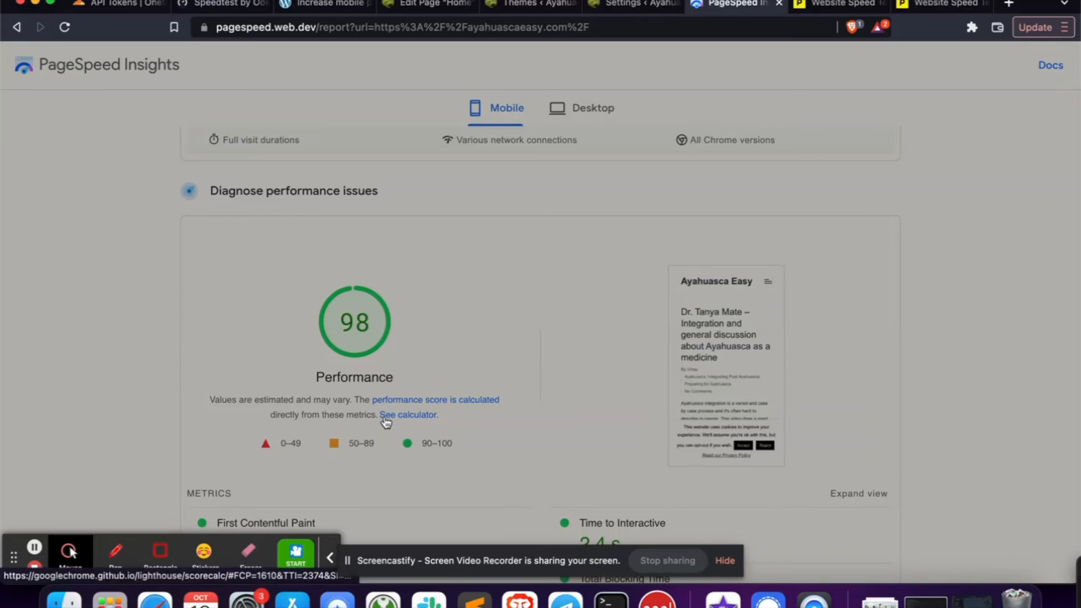
click(339, 554)
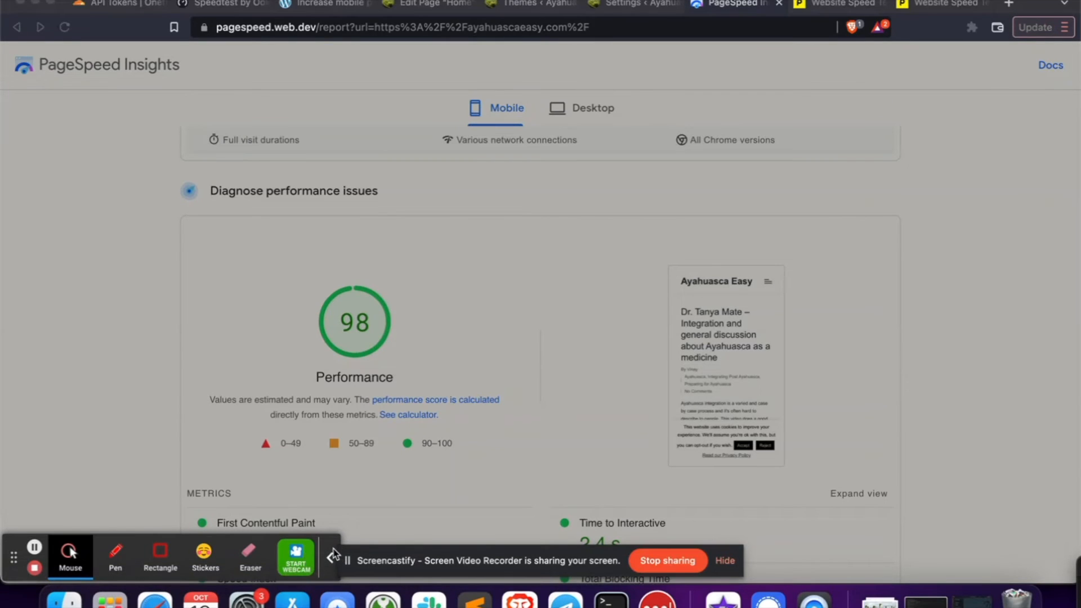
click(332, 558)
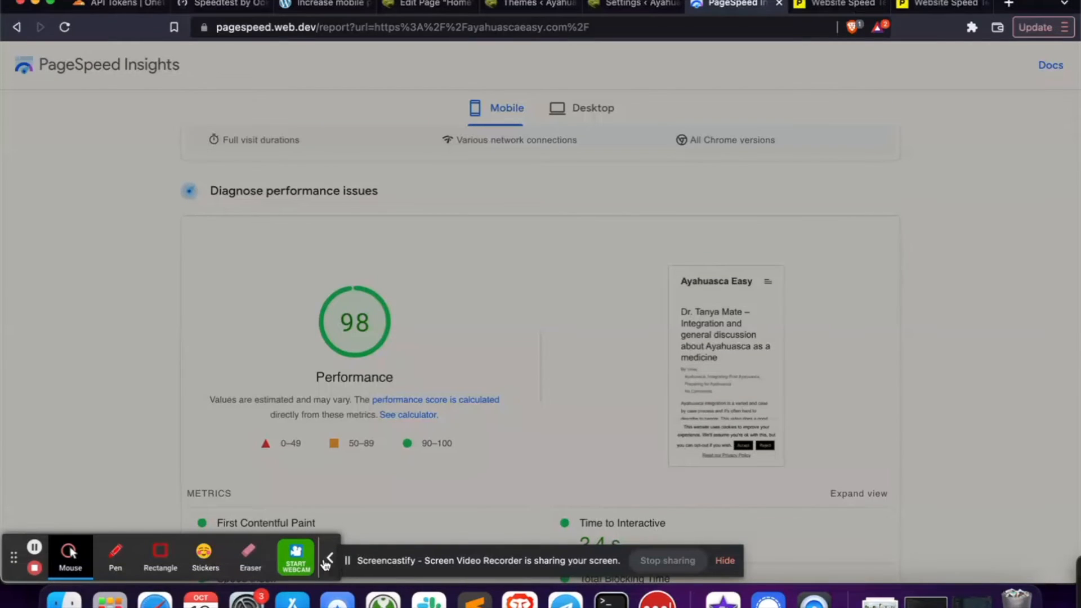
click(332, 560)
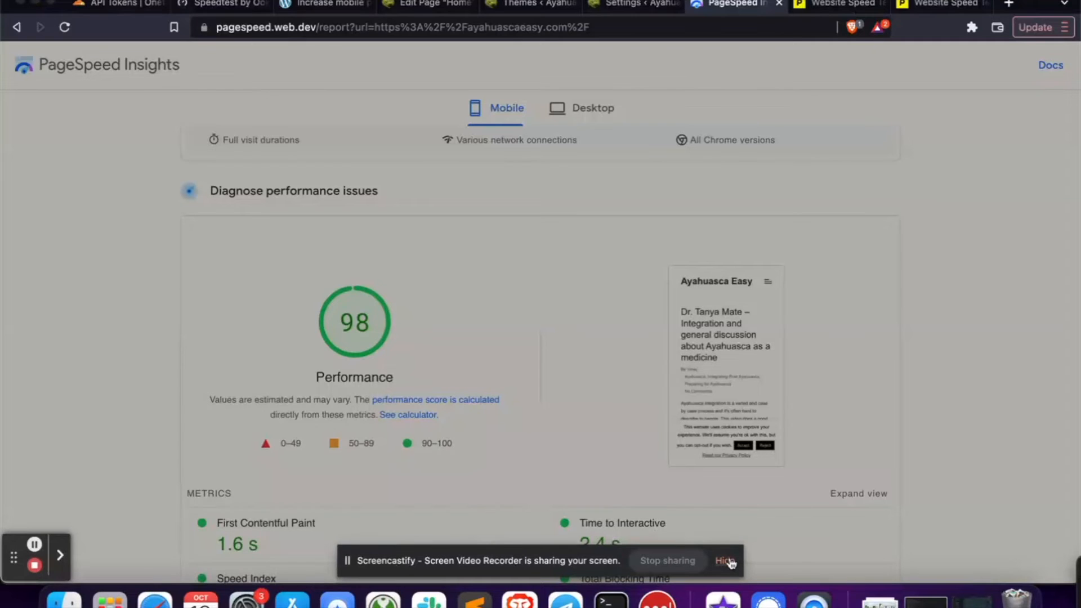
click(726, 561)
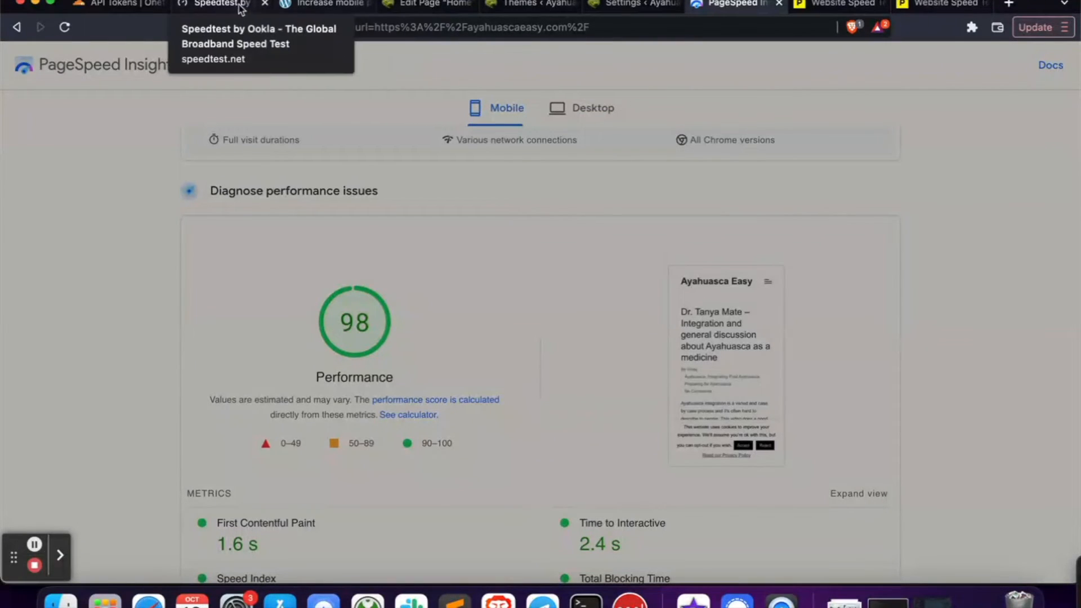
Go back to the article's list of methods and highlight the item about reducing redirects
click(307, 5)
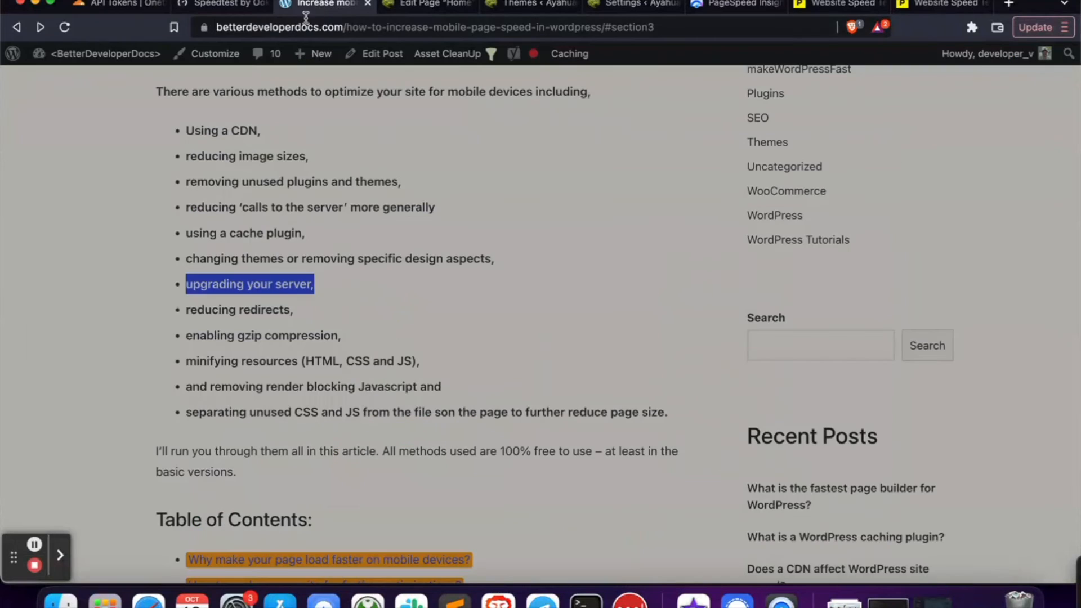
triple_click(192, 311)
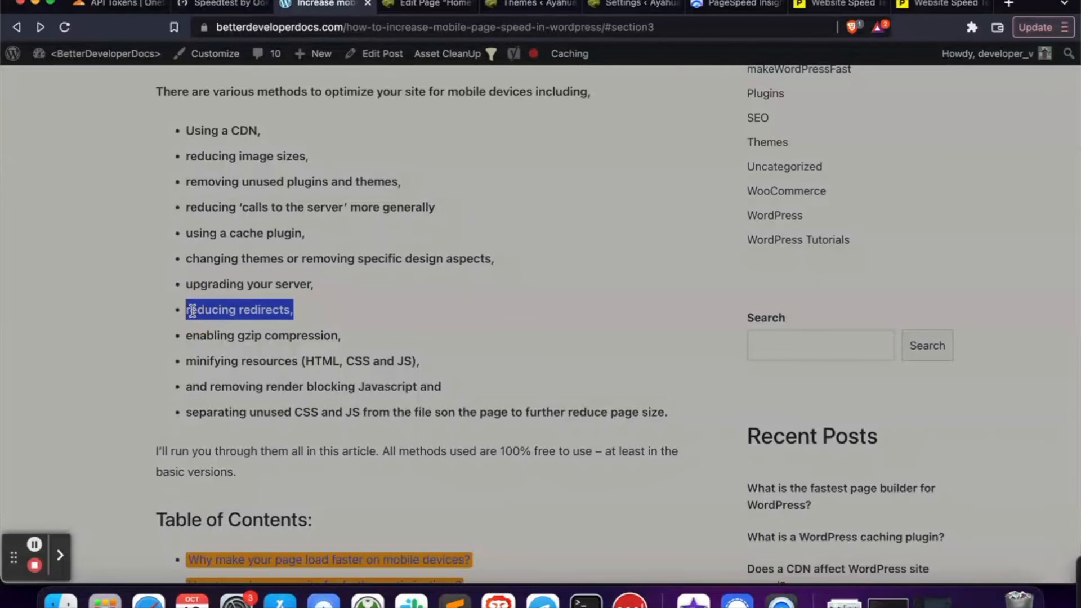
scroll(192, 310, down, 3)
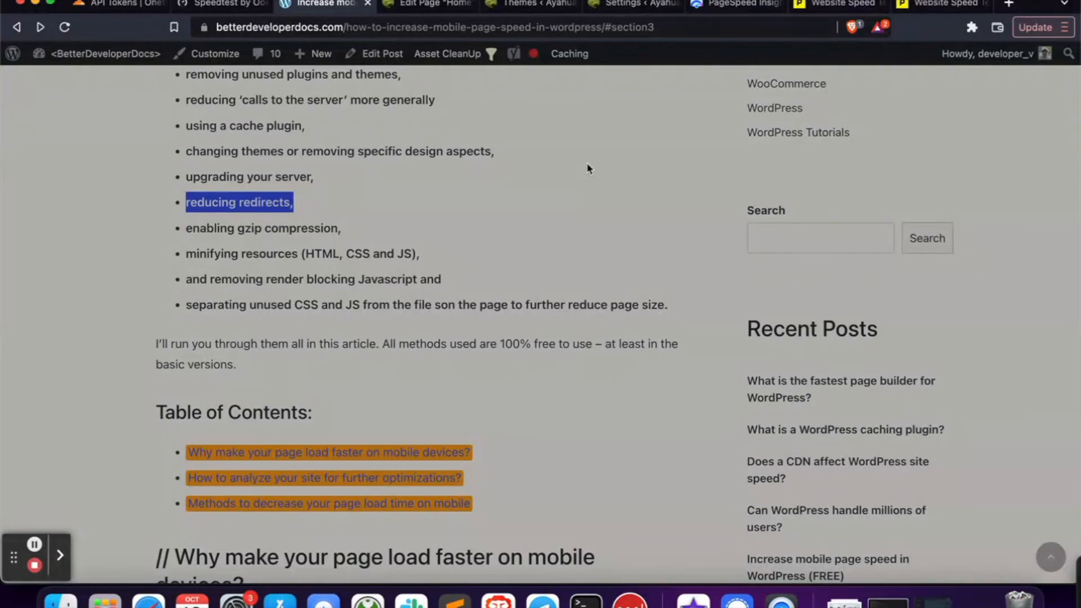
click(187, 204)
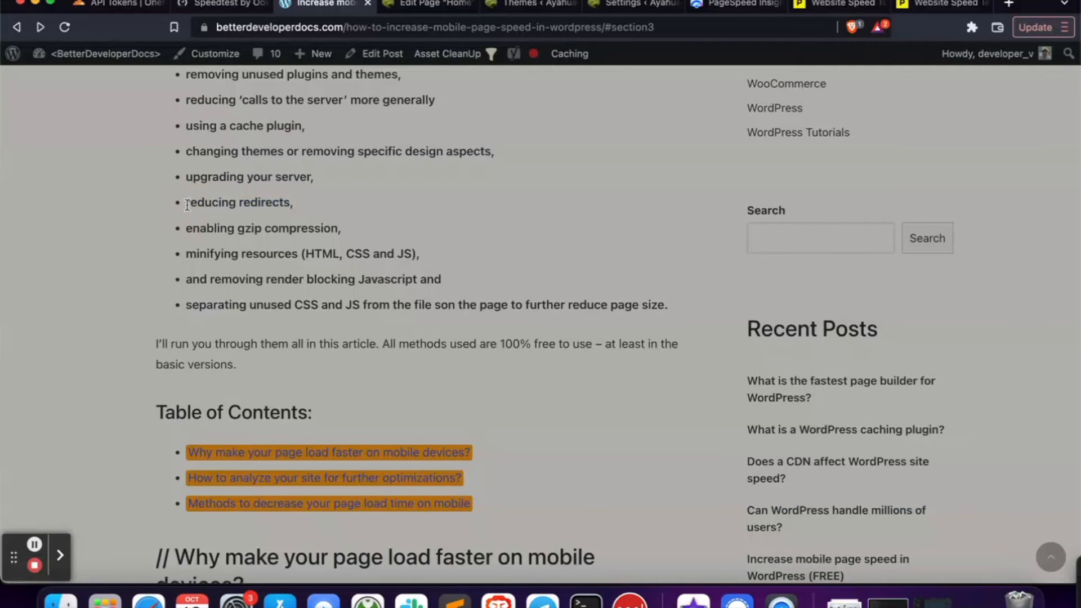
drag(186, 204, 378, 210)
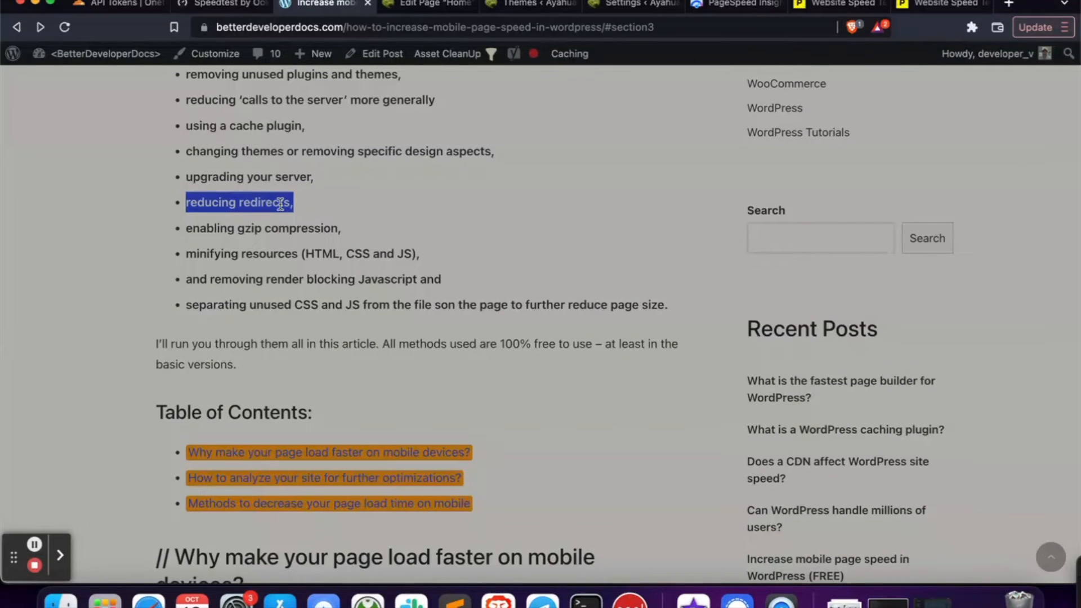
click(317, 201)
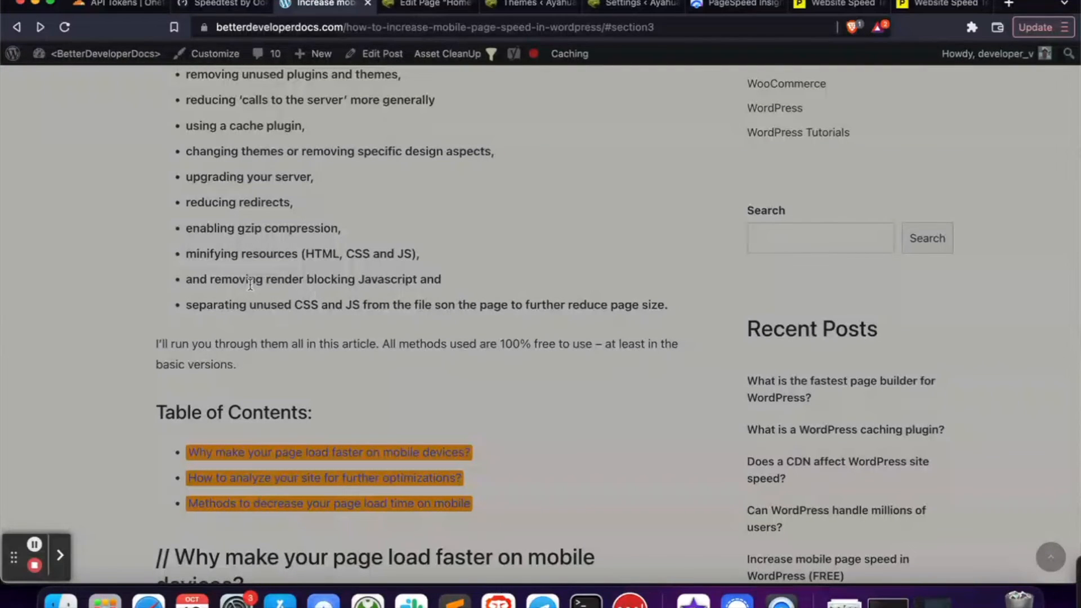
Highlight the article's gzip compression item and expand the "Compress components with gzip" suggestion in the latest Pingdom results
triple_click(229, 224)
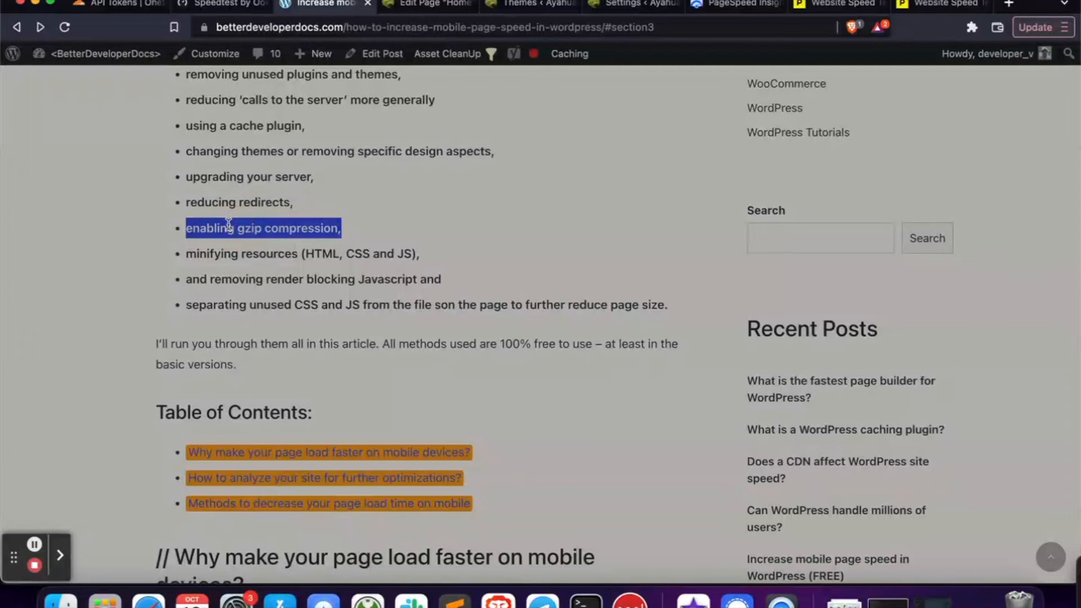
click(936, 5)
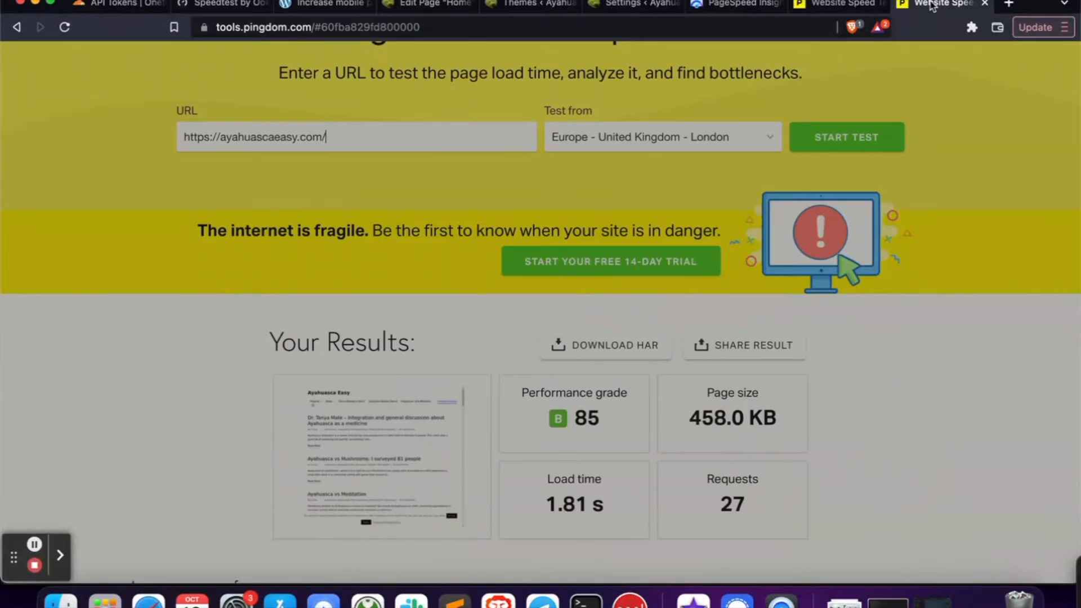
scroll(324, 383, down, 8)
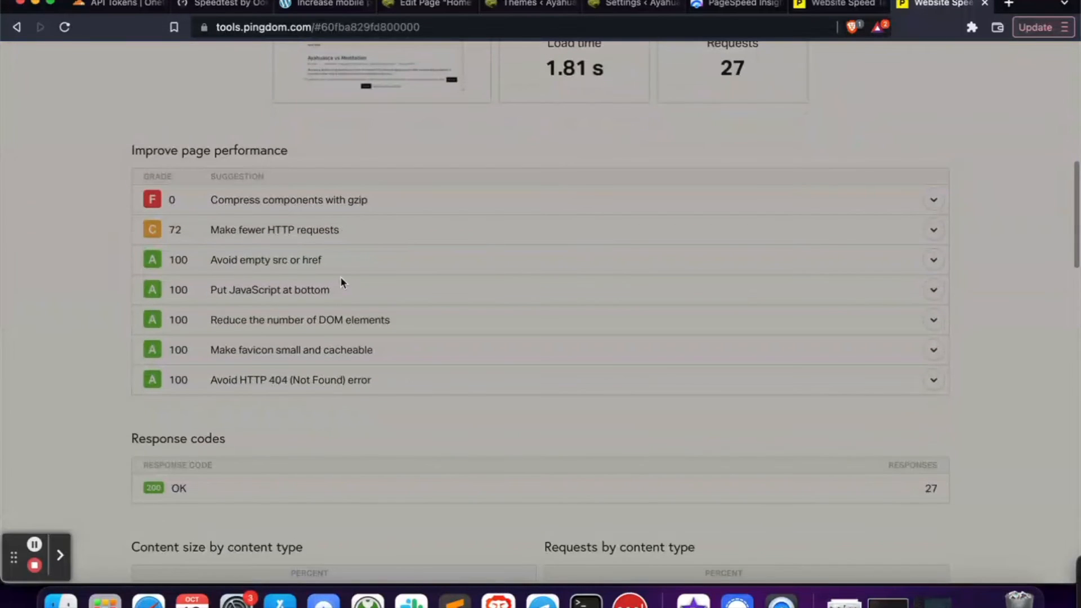
drag(379, 201, 207, 198)
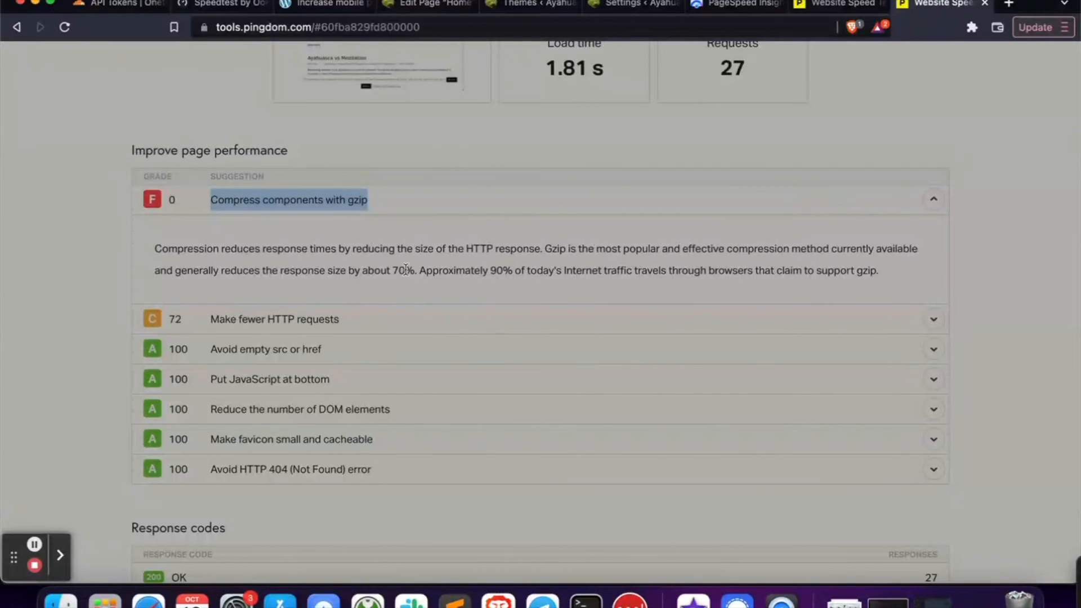
View the Cloudflare API Tokens page, then return to the gzip compression item in the article
click(134, 8)
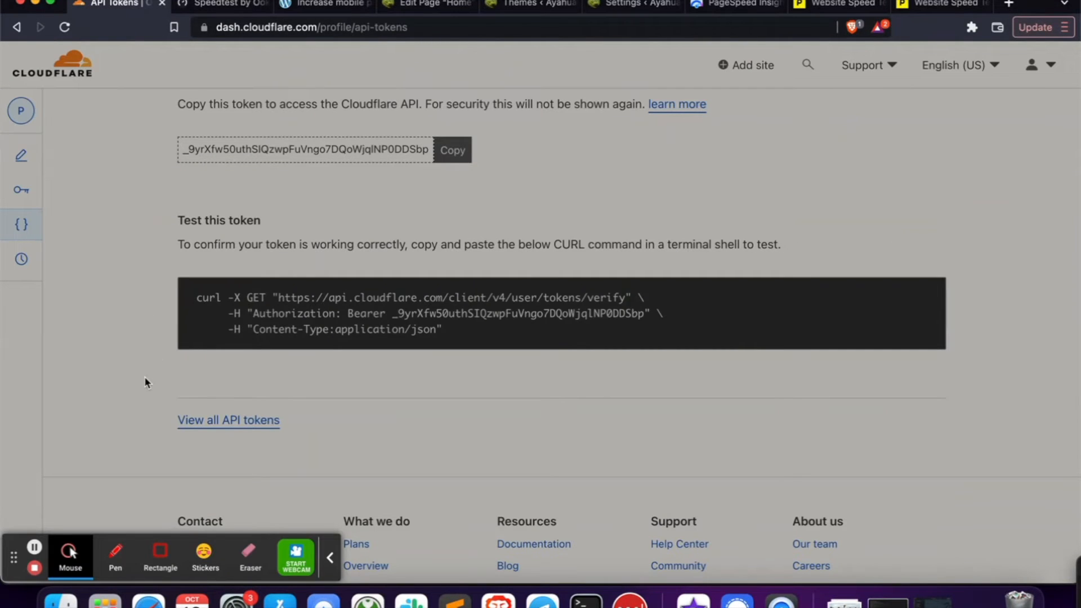
scroll(144, 376, up, 2)
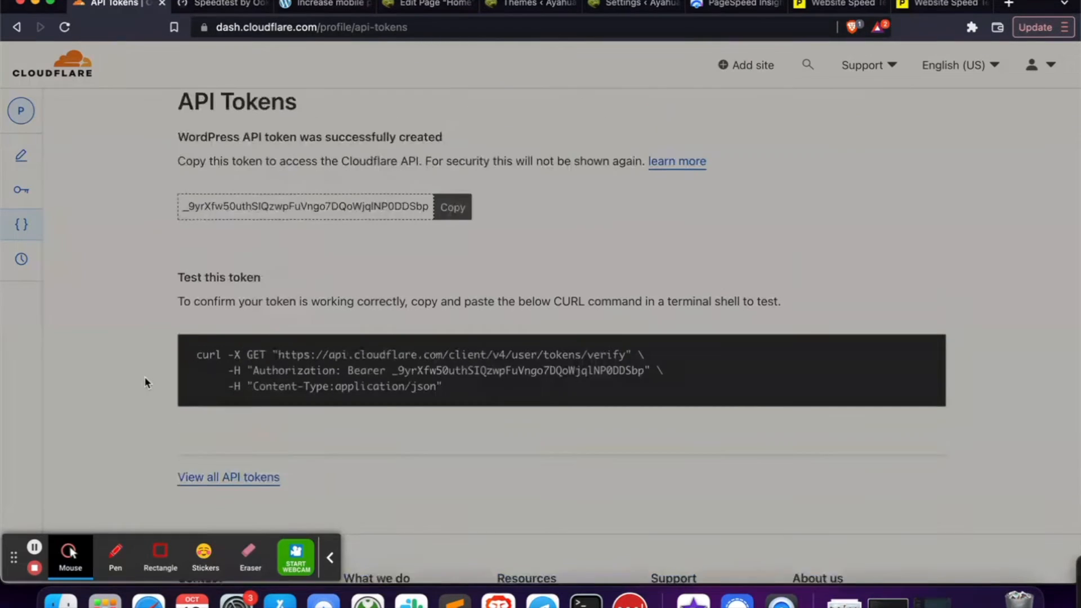
click(331, 556)
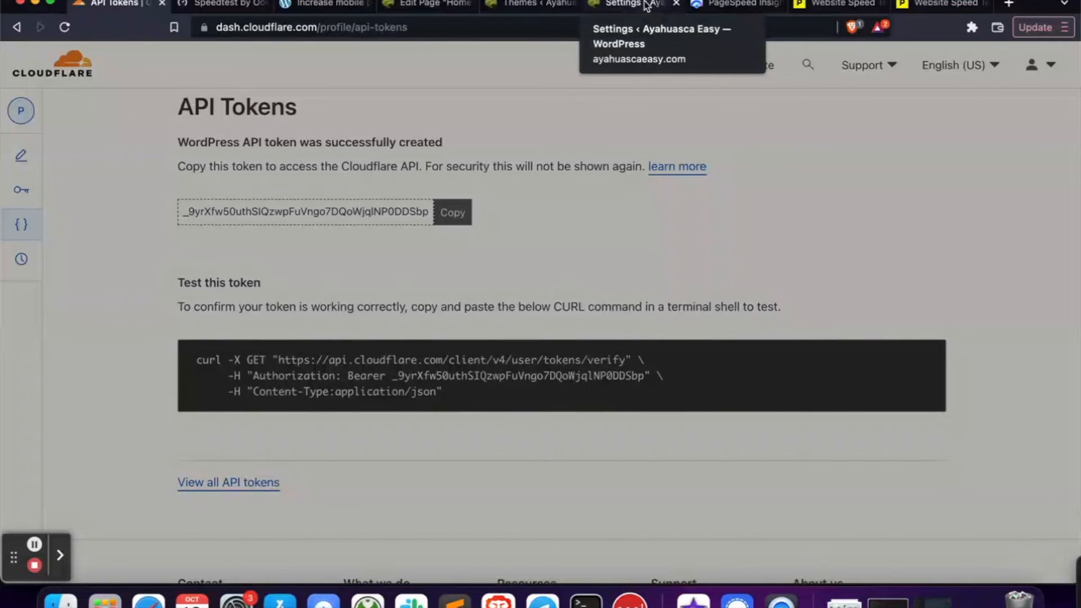
click(320, 8)
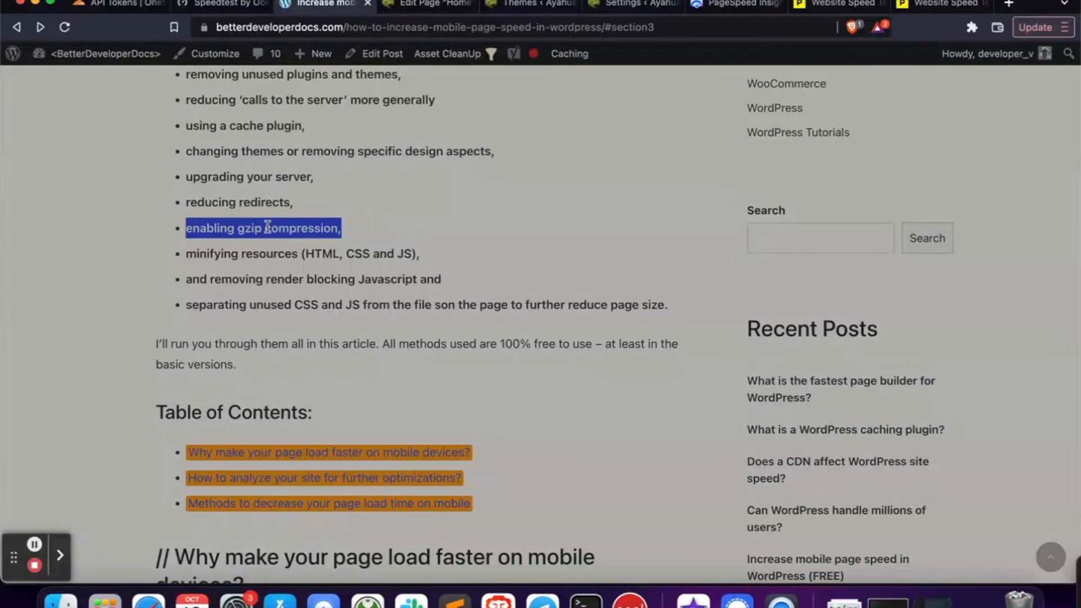
click(162, 226)
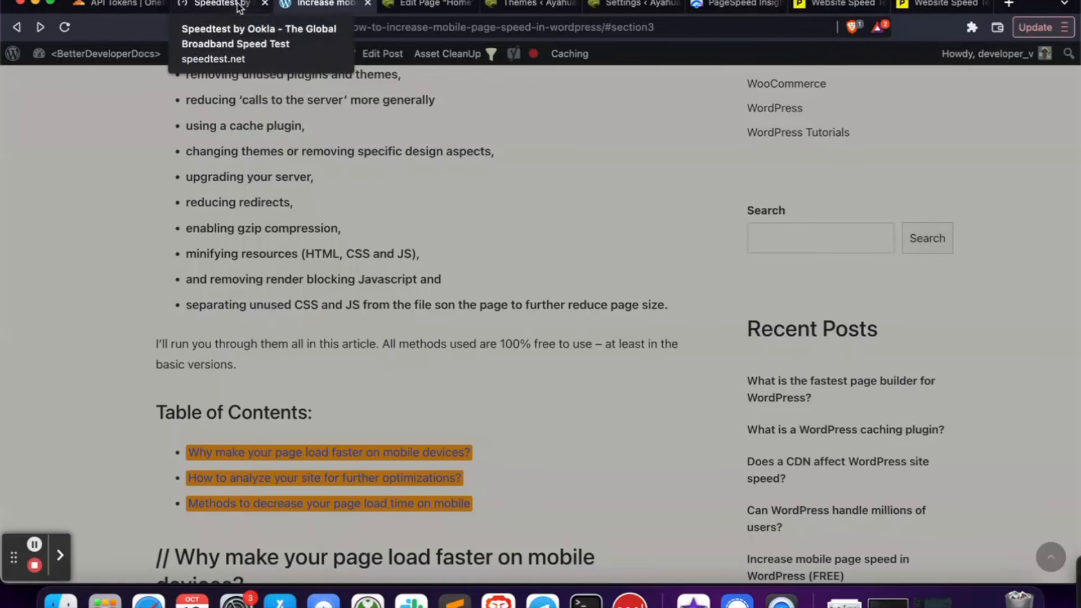
Check the Home page editor and find the WP Fastest Cache entry in the WordPress admin
click(429, 4)
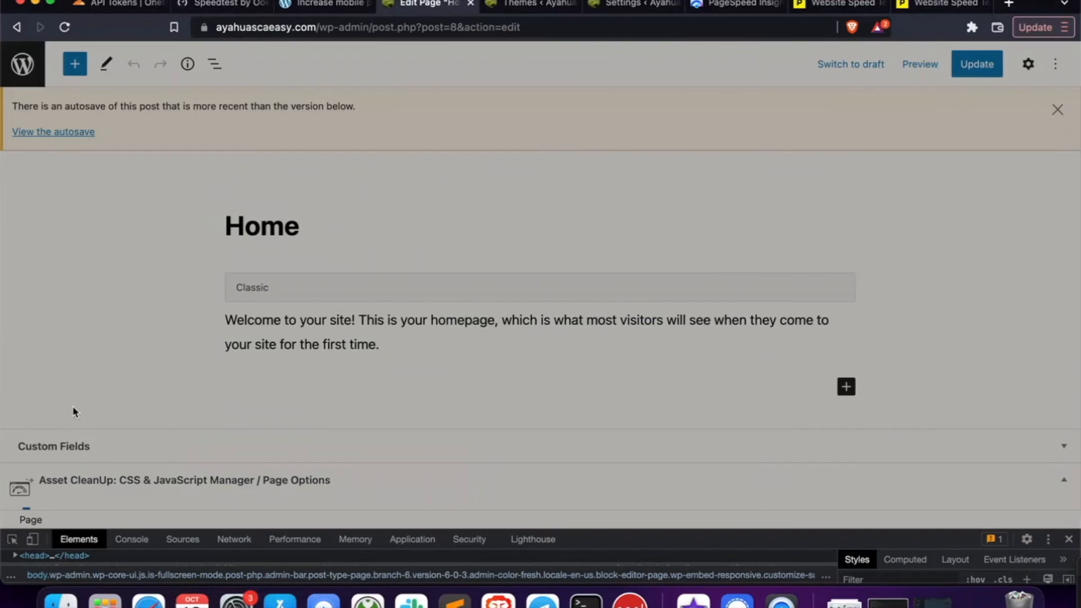
click(529, 5)
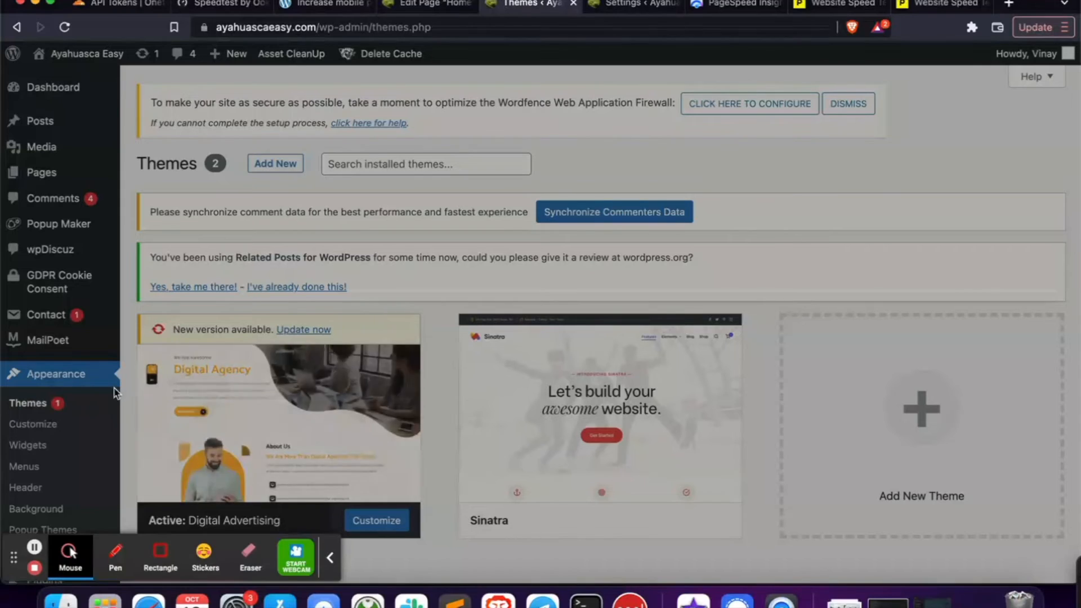
scroll(116, 393, down, 5)
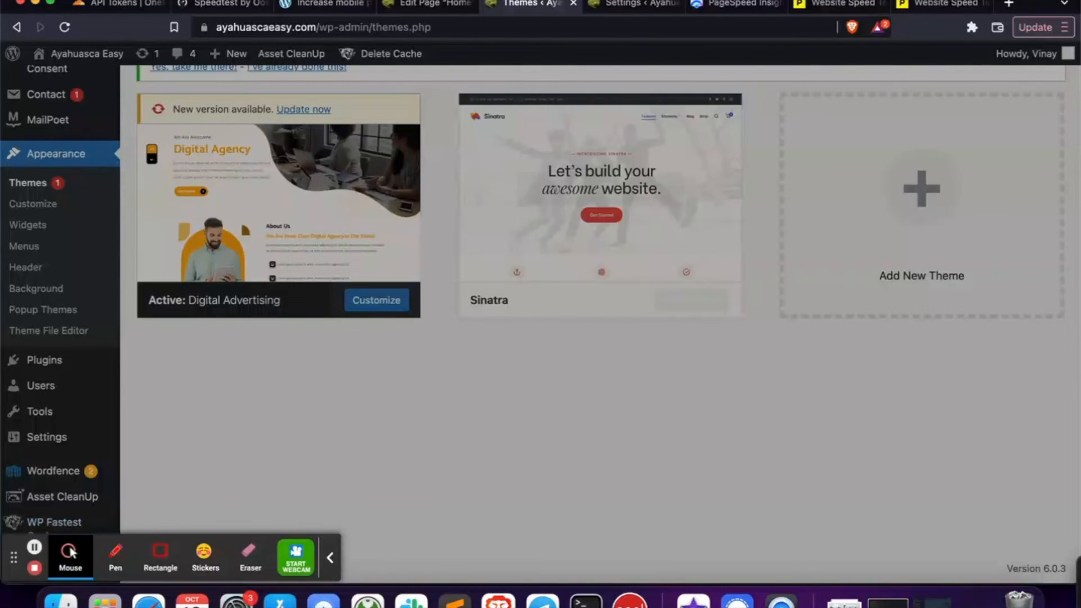
Highlight the article's item on minifying HTML, CSS and JS, and view the Cloudflare API Tokens page again
click(321, 5)
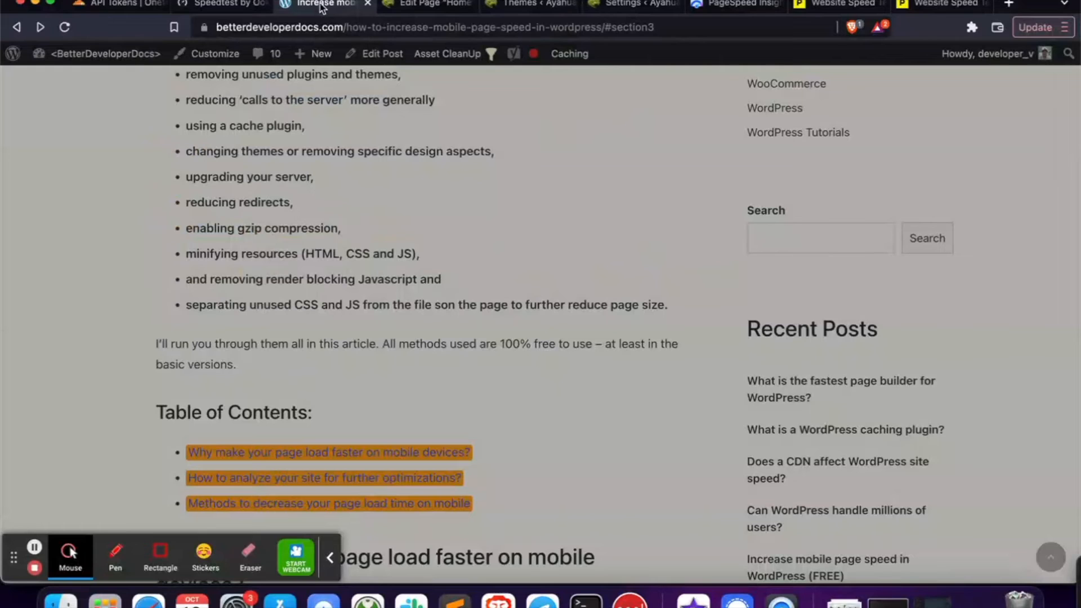
triple_click(267, 253)
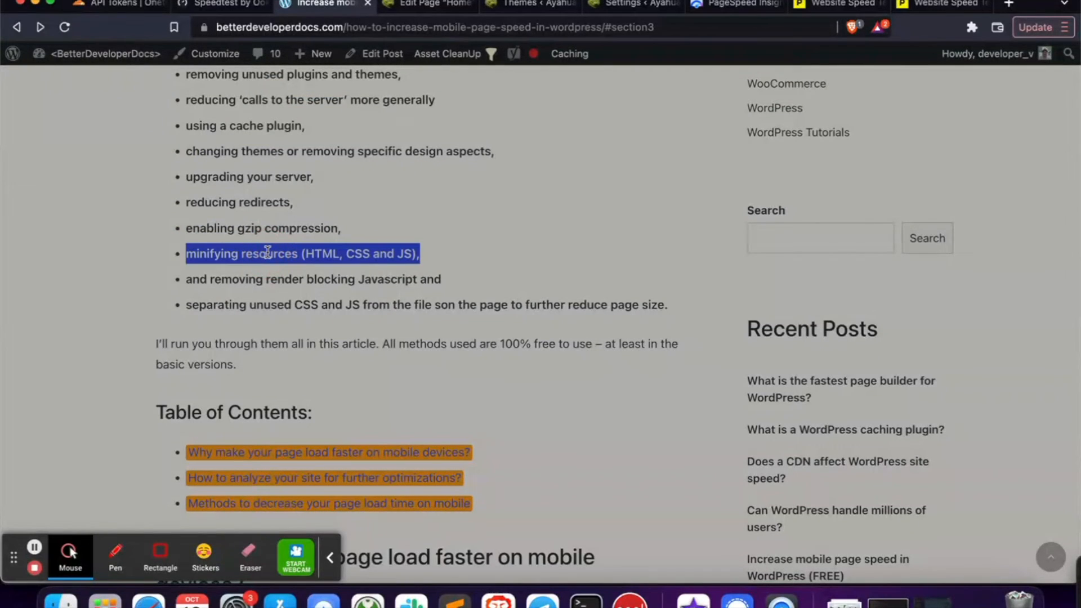
click(133, 5)
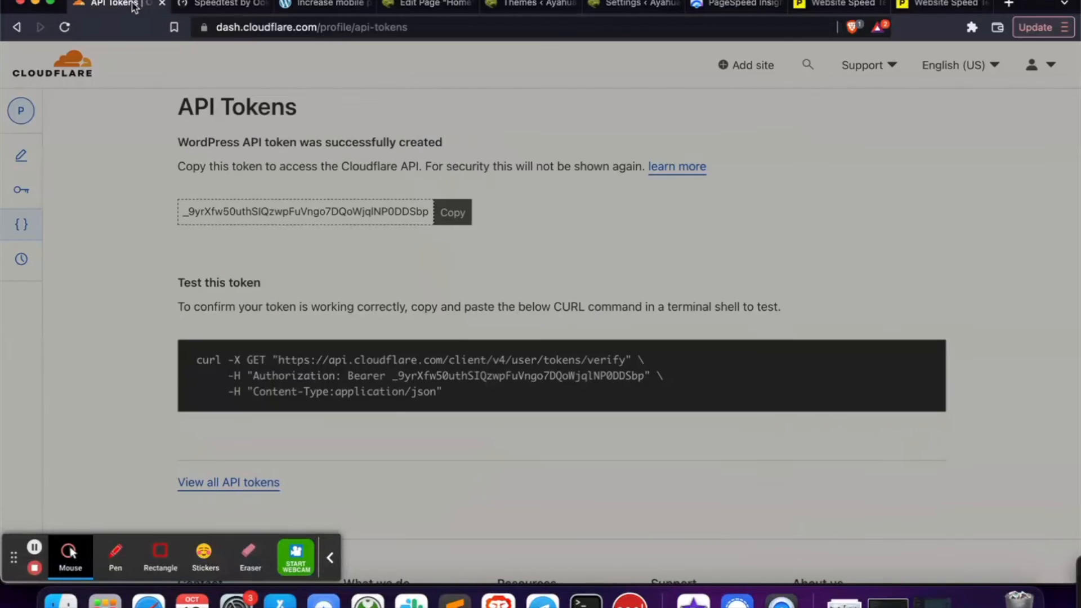
Highlight the article's items on render-blocking JavaScript and unused CSS and JS, and examine the opportunities and diagnostics in the PageSpeed Insights mobile report
click(319, 6)
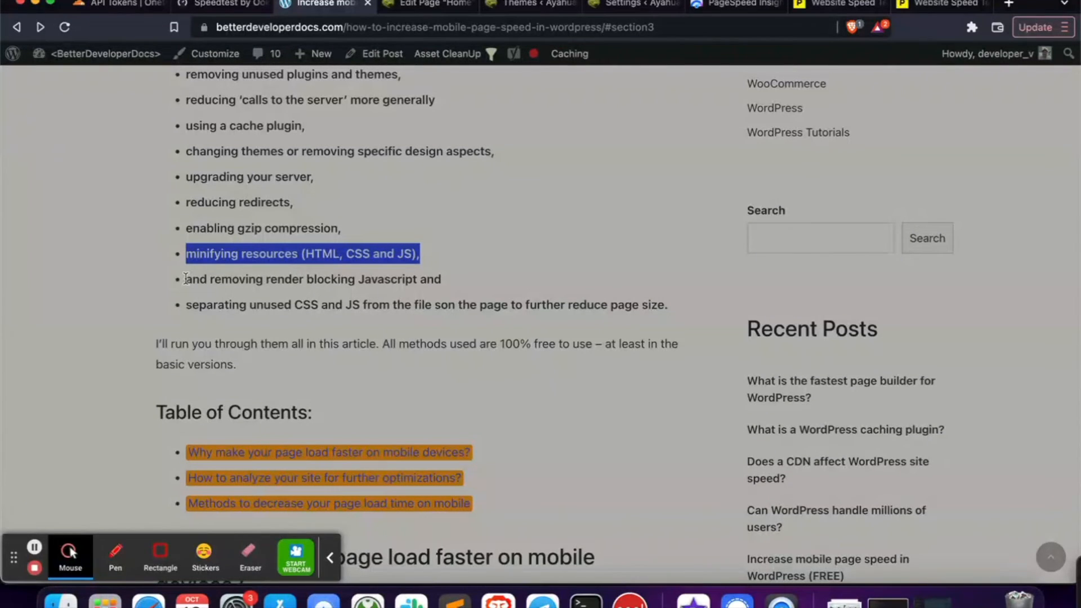
drag(186, 276, 140, 279)
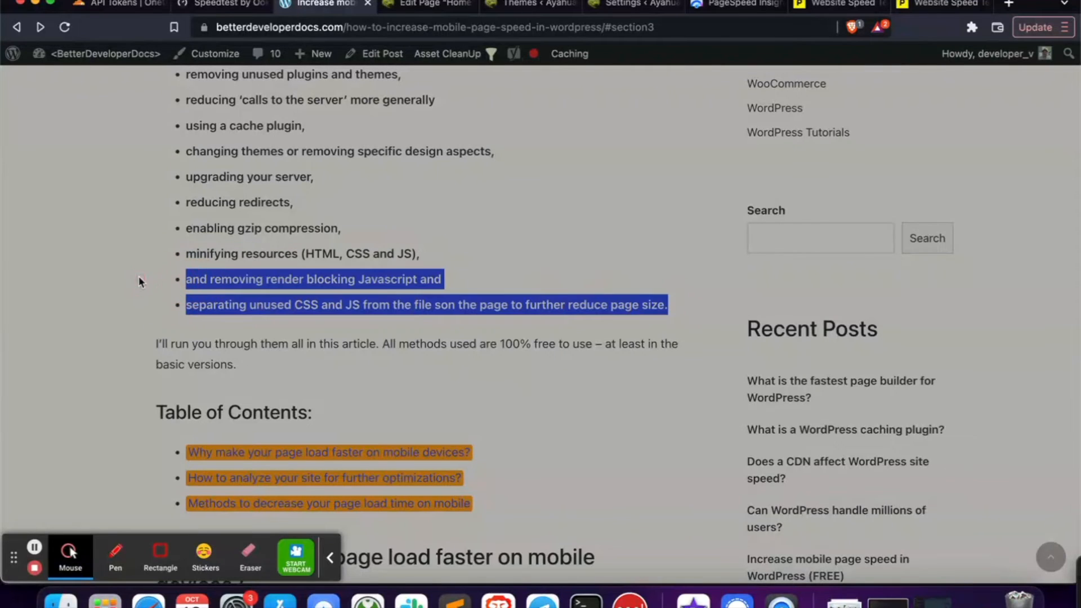
click(752, 6)
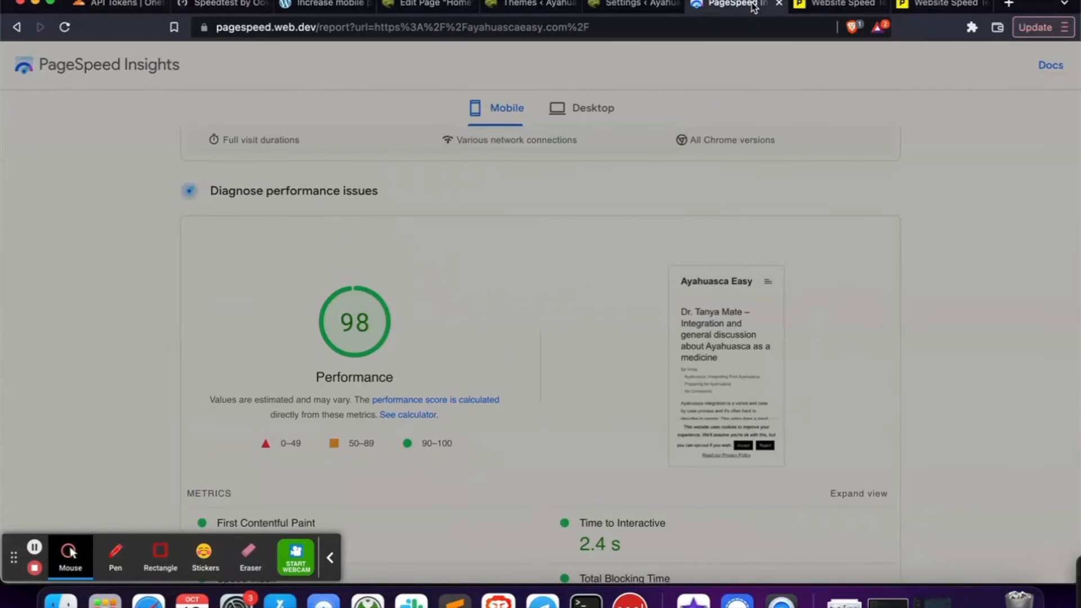
scroll(424, 423, down, 15)
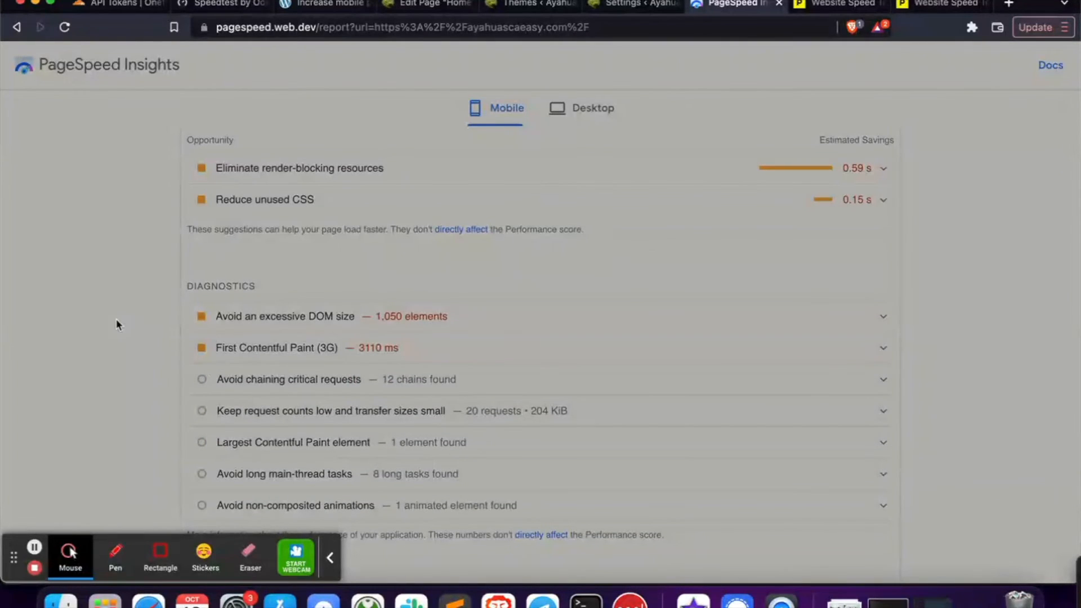
Examine the details of the render-blocking resources and unused CSS opportunities in the PageSpeed Insights mobile report
scroll(116, 325, up, 2)
click(408, 282)
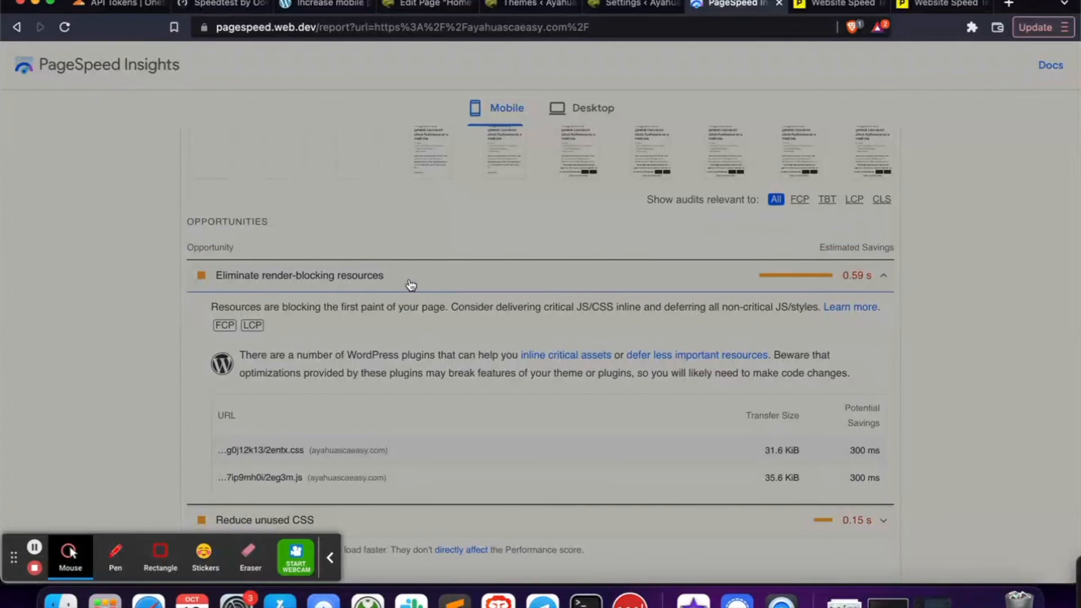
scroll(411, 284, down, 2)
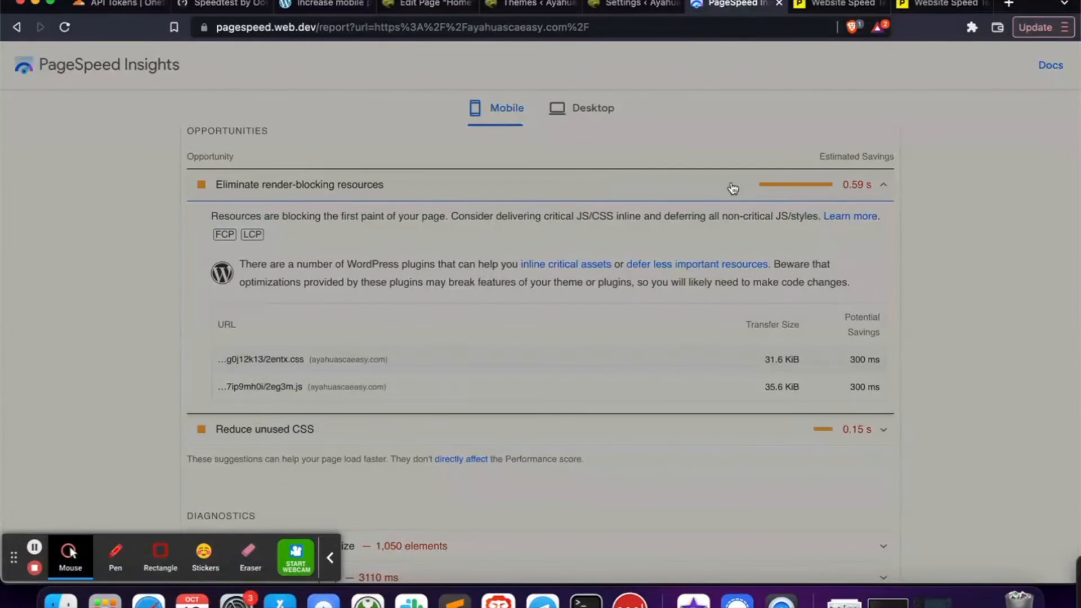
click(694, 179)
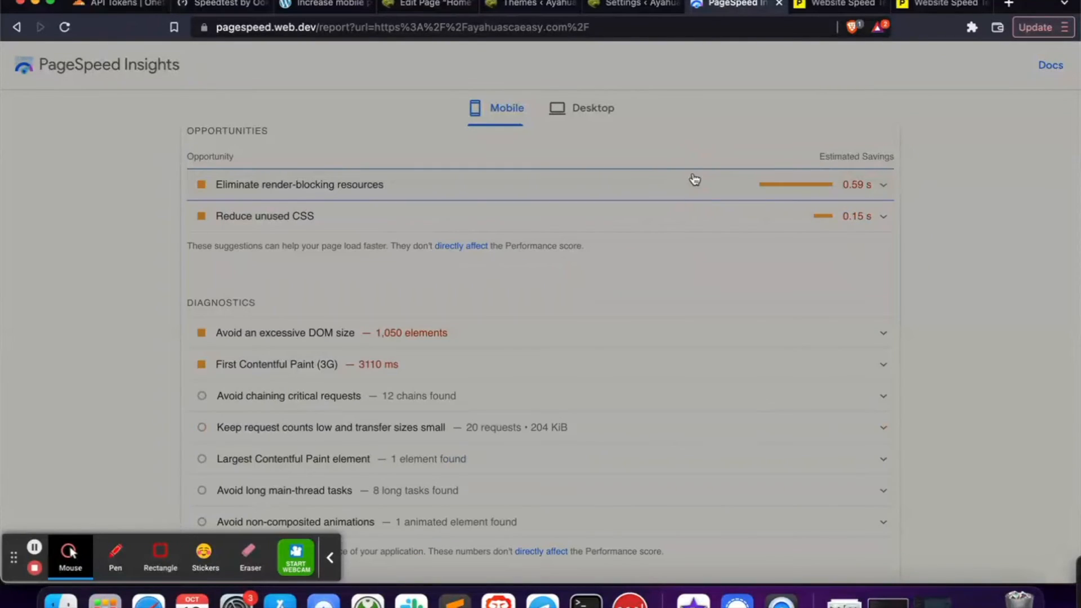
click(682, 217)
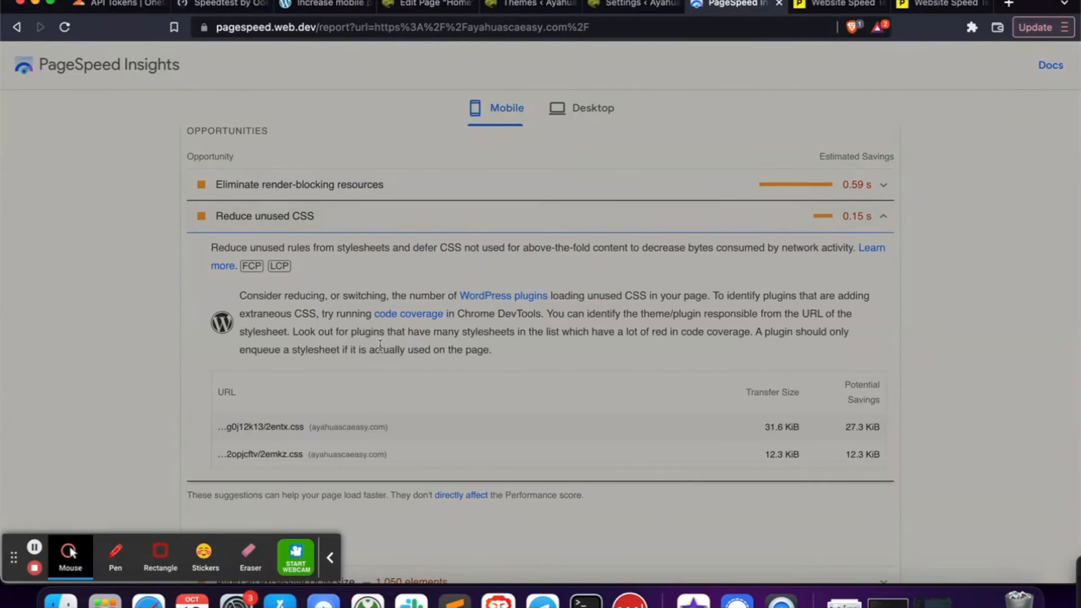
scroll(374, 329, down, 3)
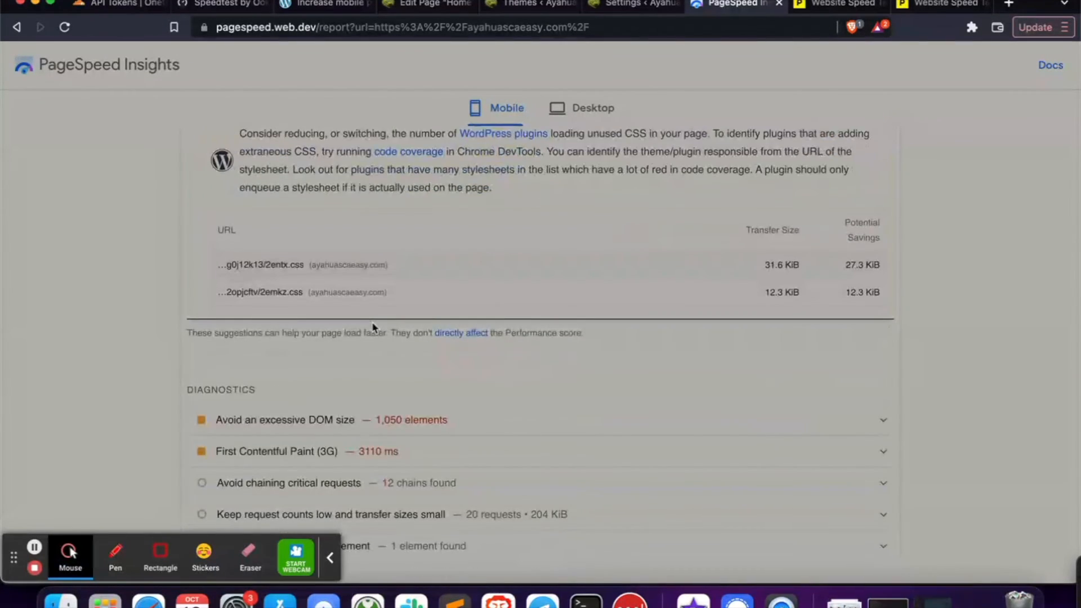
Check the mobile report's performance score and metrics, then collapse the Reduce unused CSS details
scroll(374, 328, up, 15)
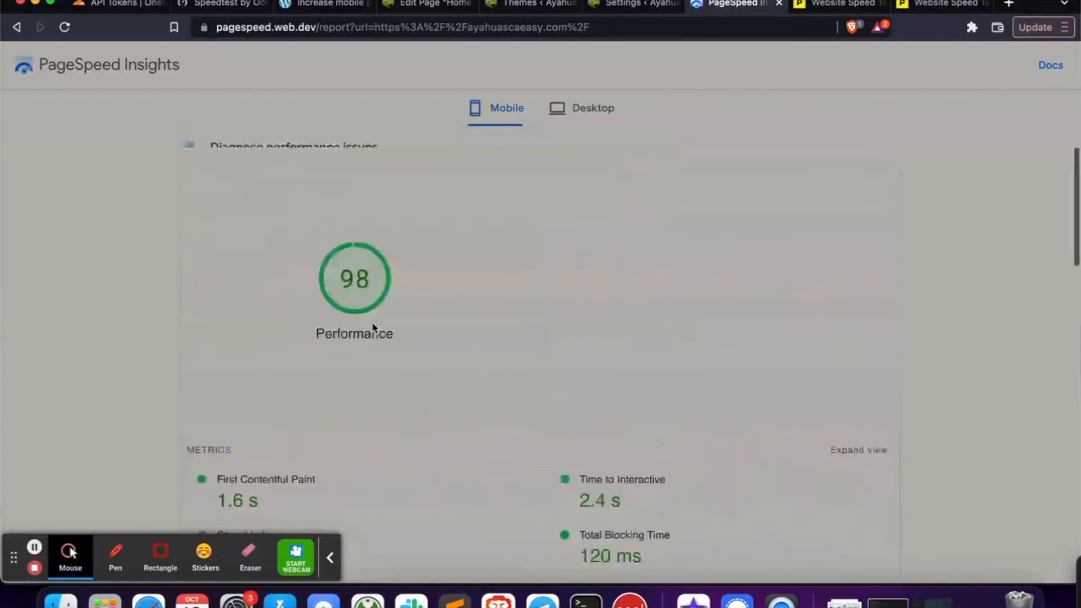
scroll(373, 328, down, 3)
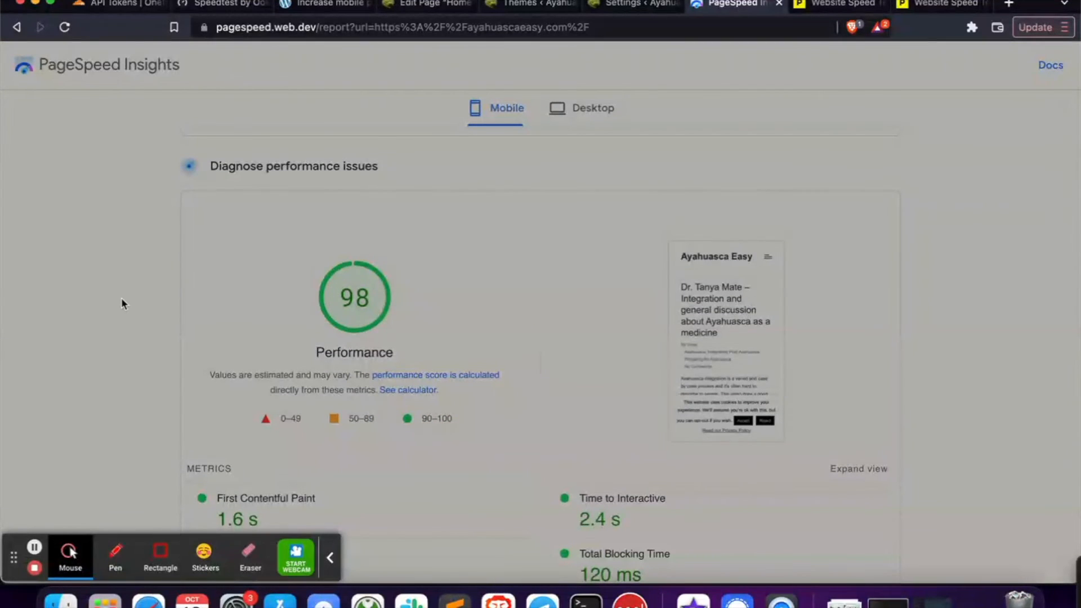
scroll(121, 298, down, 7)
scroll(121, 298, down, 7)
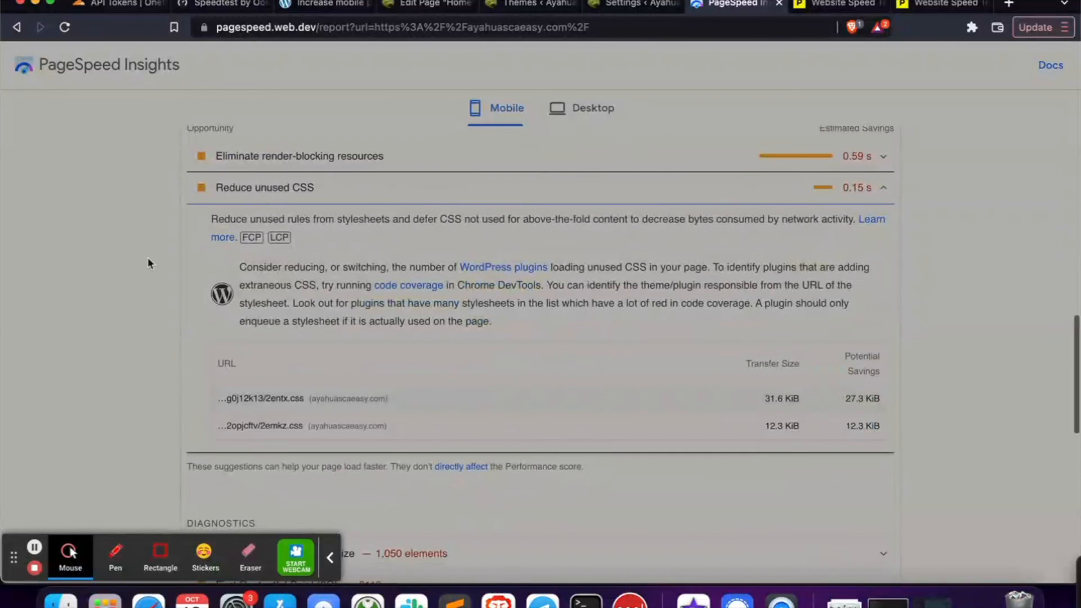
click(398, 236)
click(883, 188)
scroll(410, 282, up, 2)
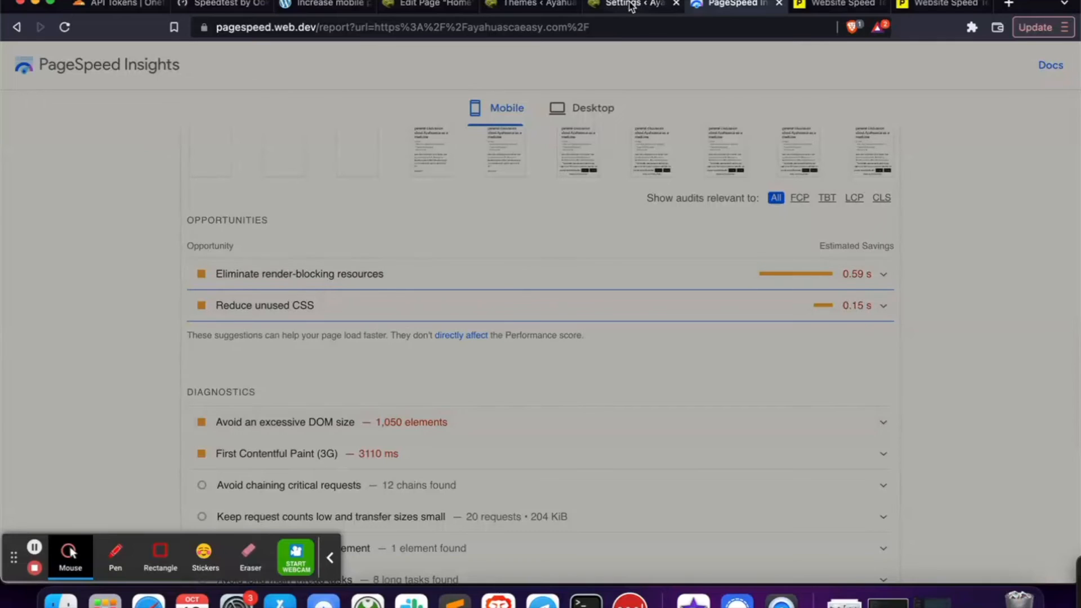
Revisit the article's item on render-blocking JavaScript, then expand Eliminate render-blocking resources in the PageSpeed Insights report to view its files
click(325, 7)
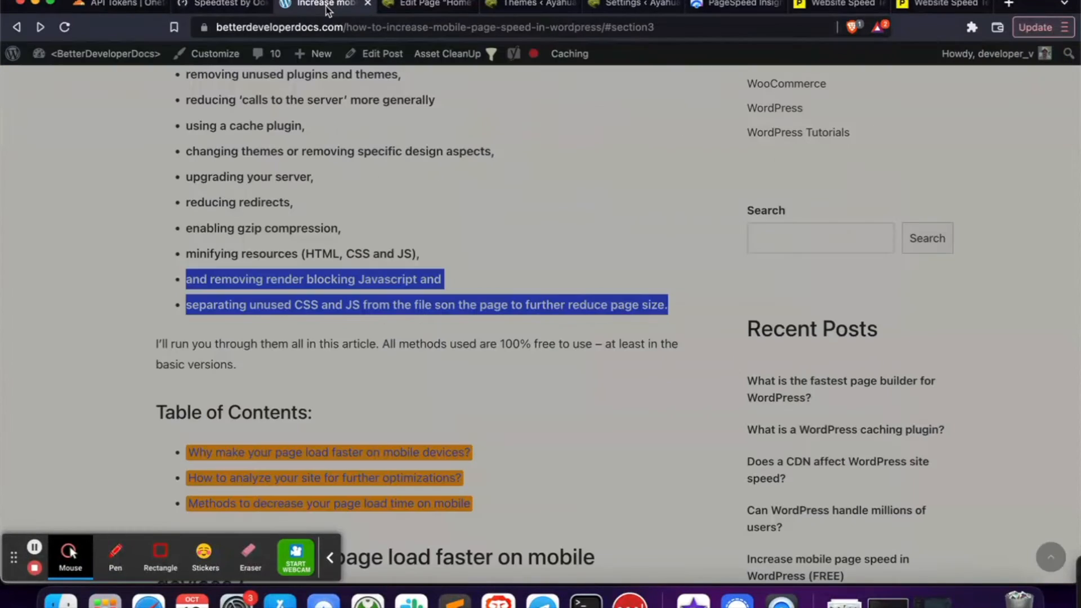
click(268, 279)
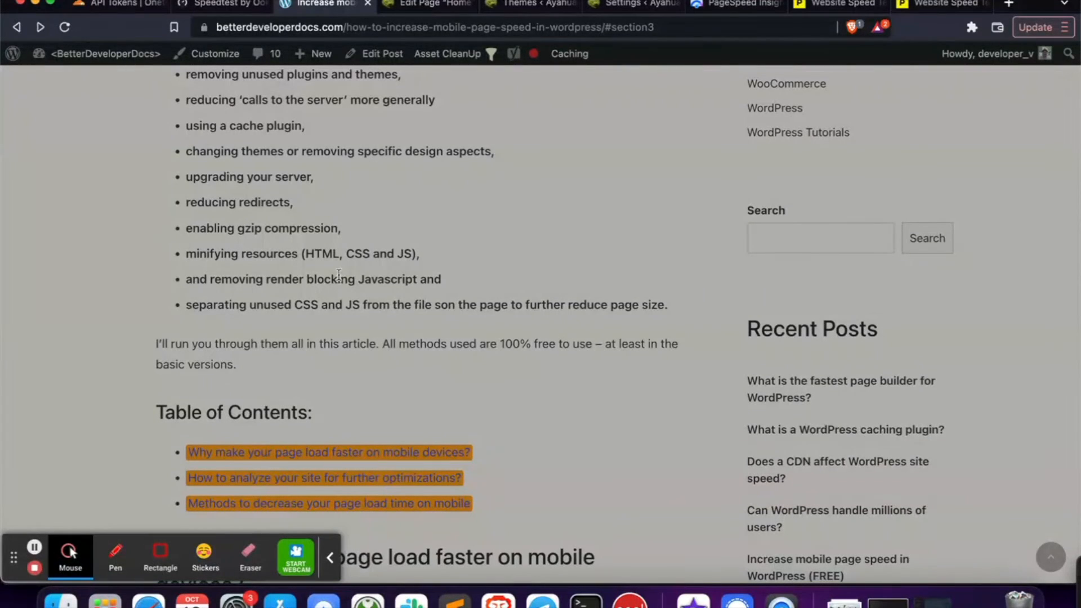
click(243, 281)
click(736, 7)
click(467, 270)
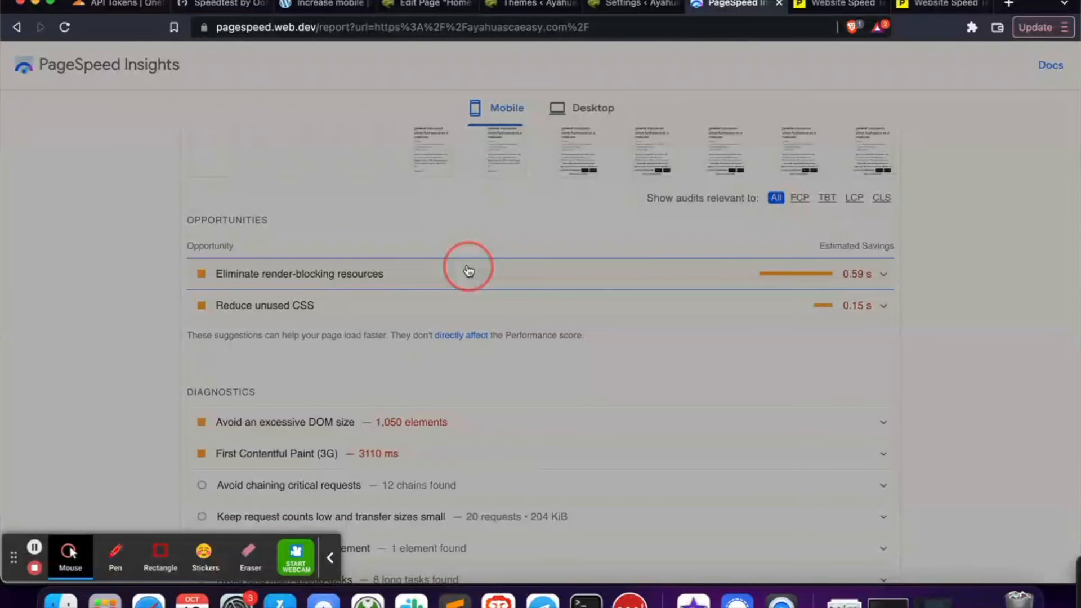
scroll(428, 265, down, 2)
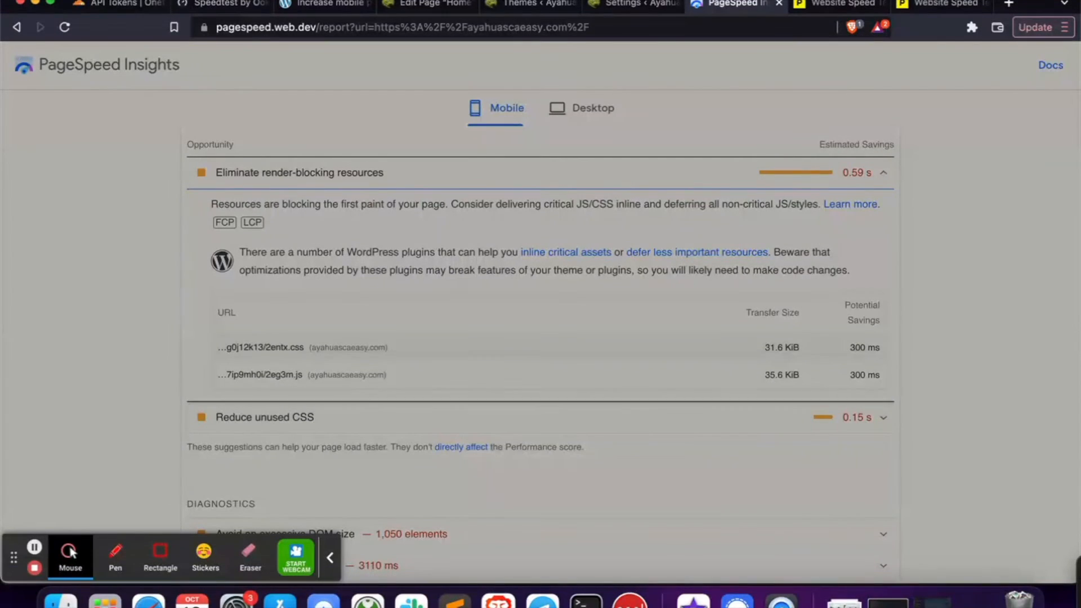
Open the WP Fastest Cache options in the WordPress admin and review the full list of cache settings
click(416, 7)
click(526, 4)
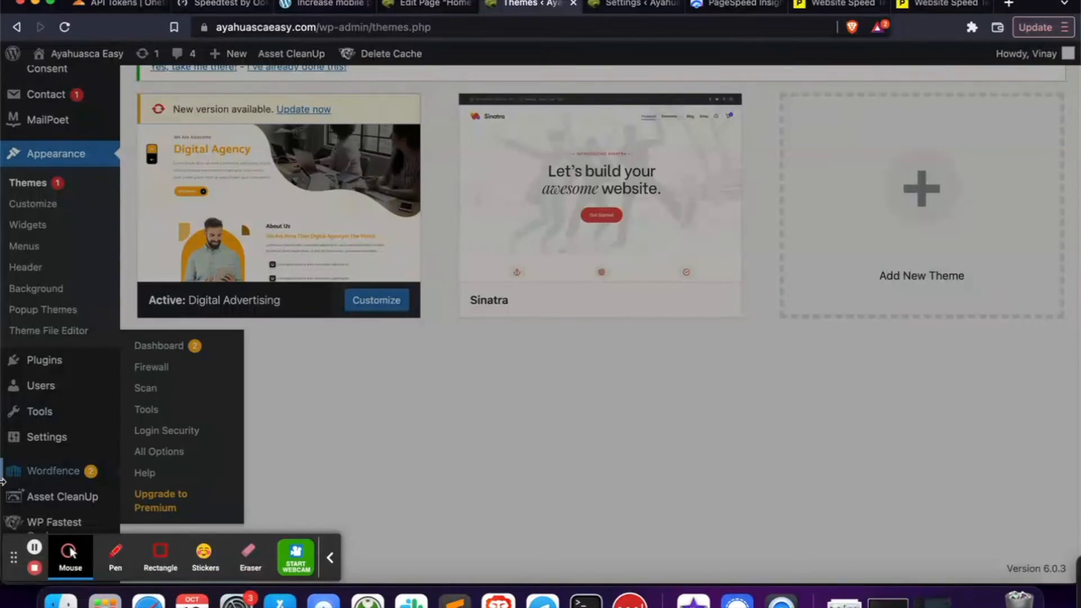
click(45, 532)
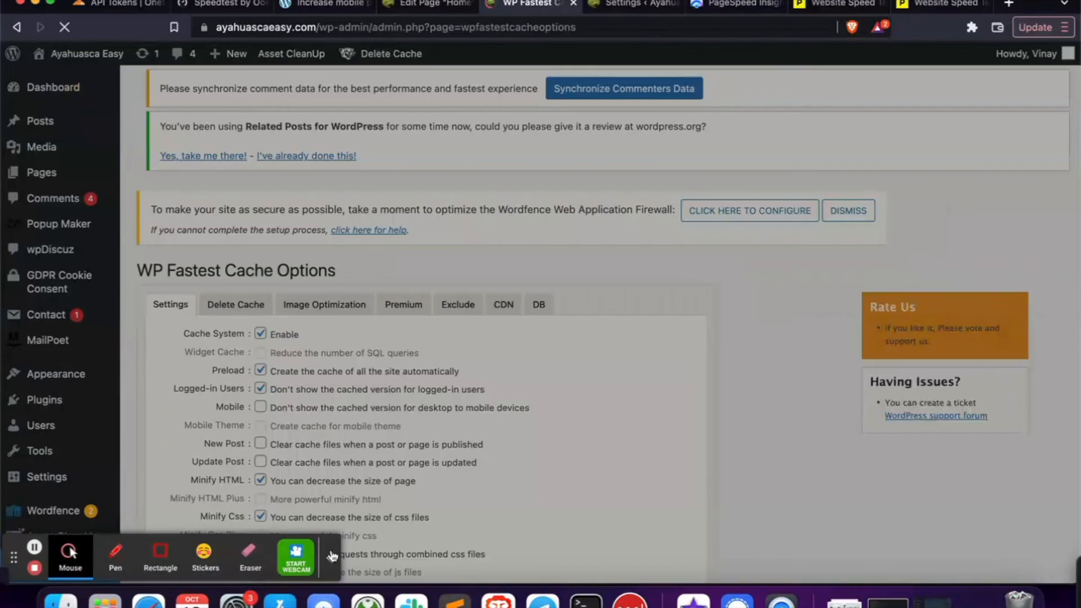
click(331, 557)
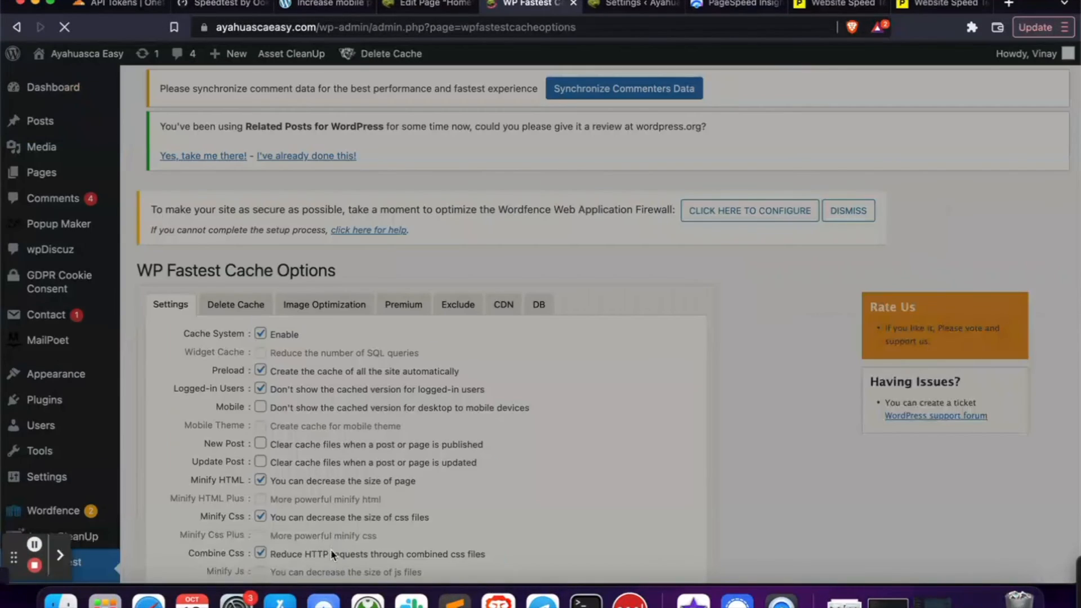
scroll(357, 436, down, 3)
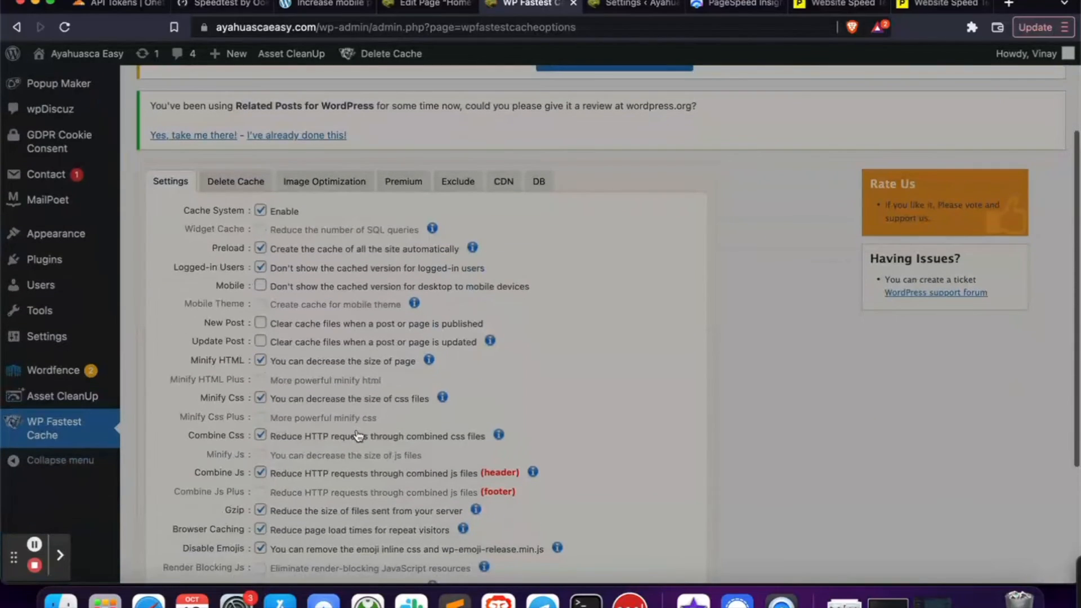
scroll(357, 436, down, 4)
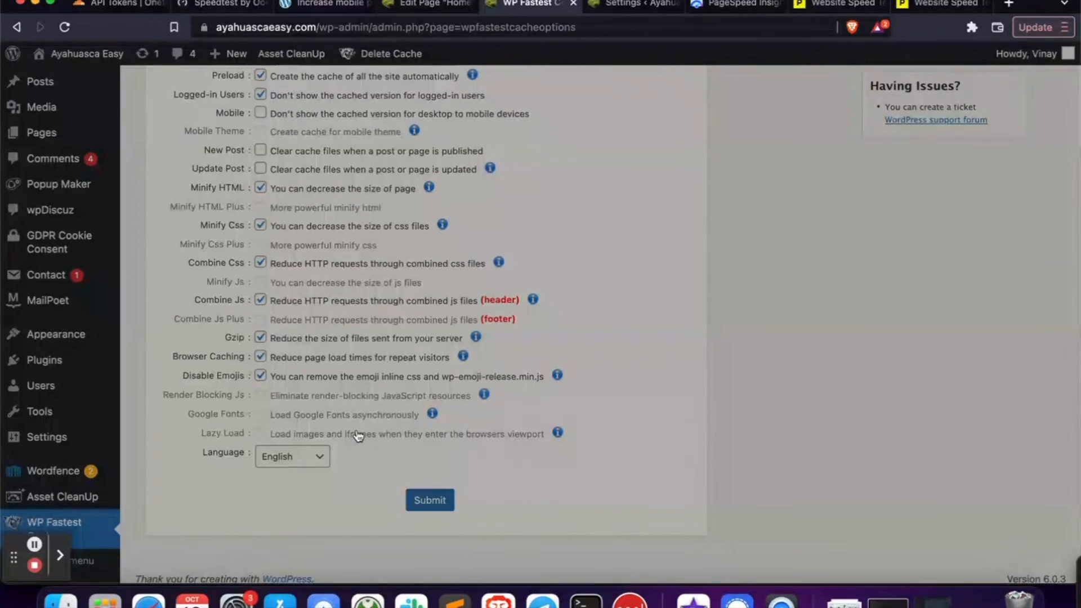
Search the WP Fastest Cache settings page for 'js' and try the Combine Js Plus option
key(super+f)
text(js)
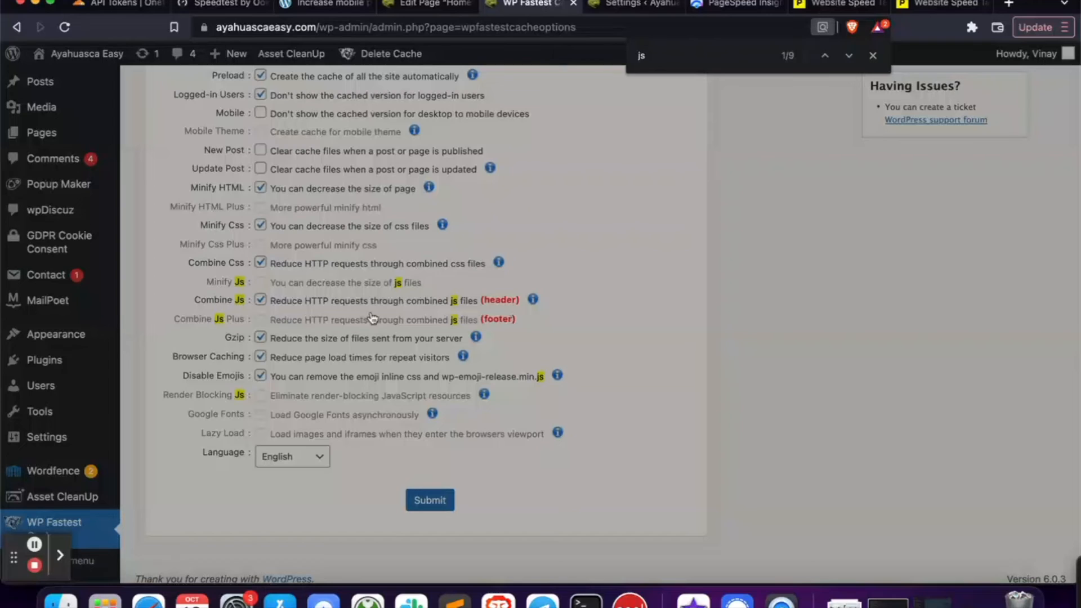
click(261, 320)
click(261, 320)
click(873, 55)
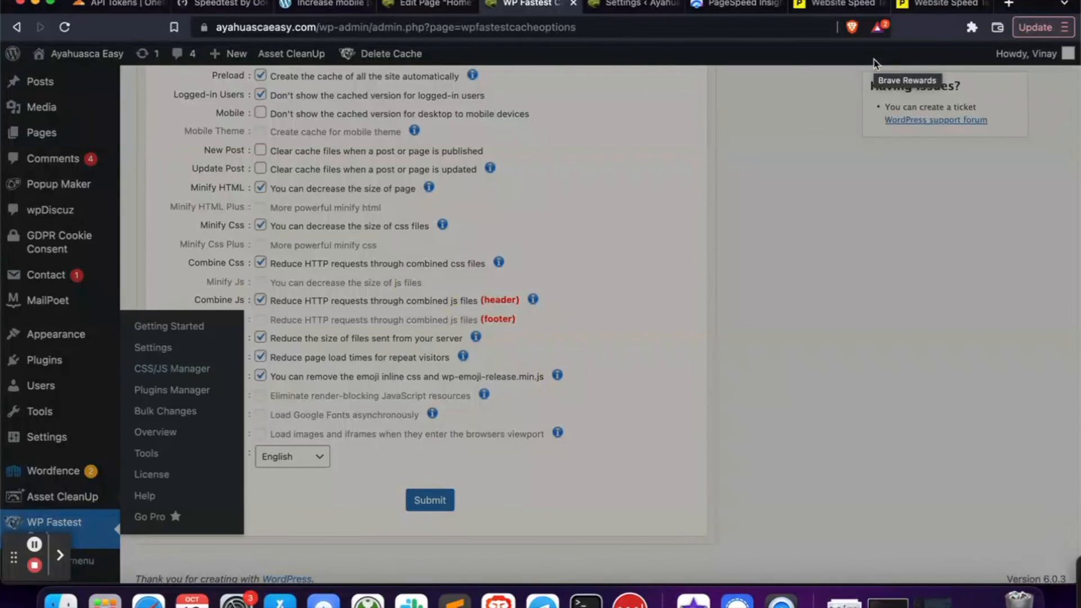
Compare the report's render-blocking files with the Asset CleanUp settings page and the JS options in WP Fastest Cache
click(741, 6)
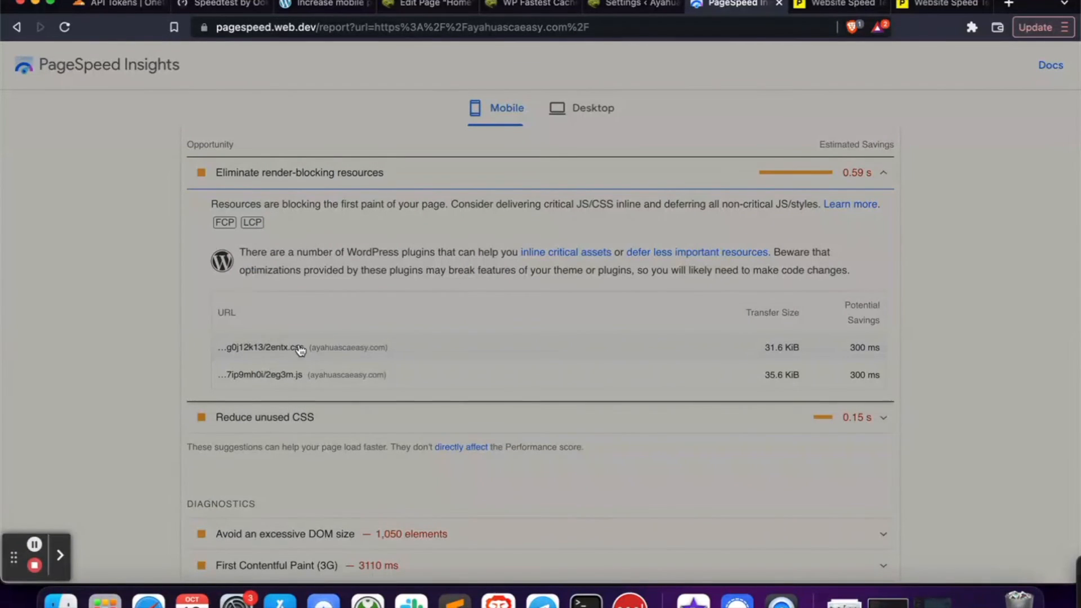
click(641, 4)
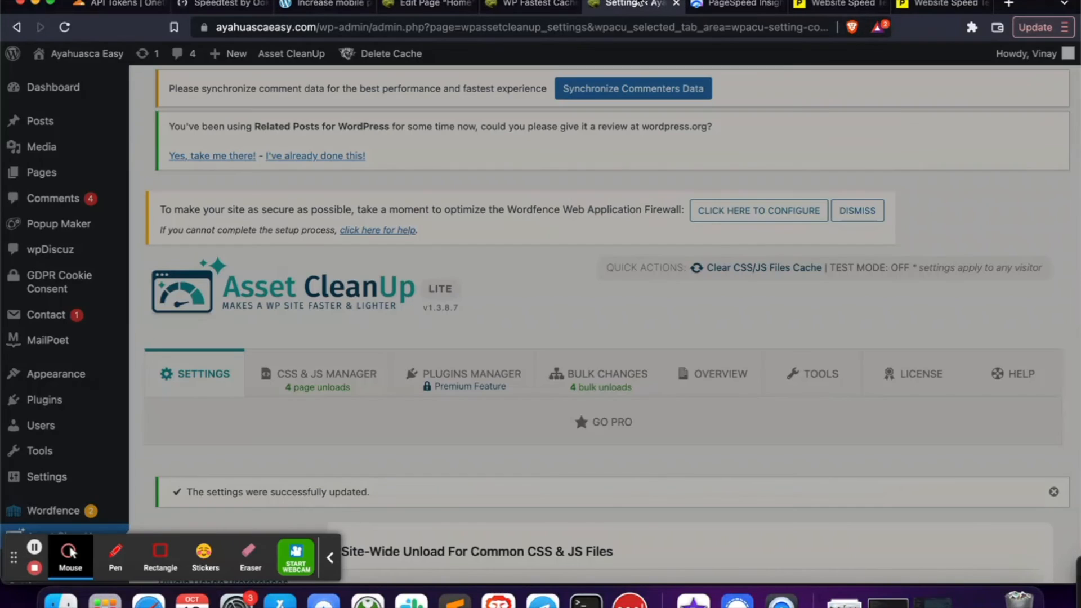
click(529, 4)
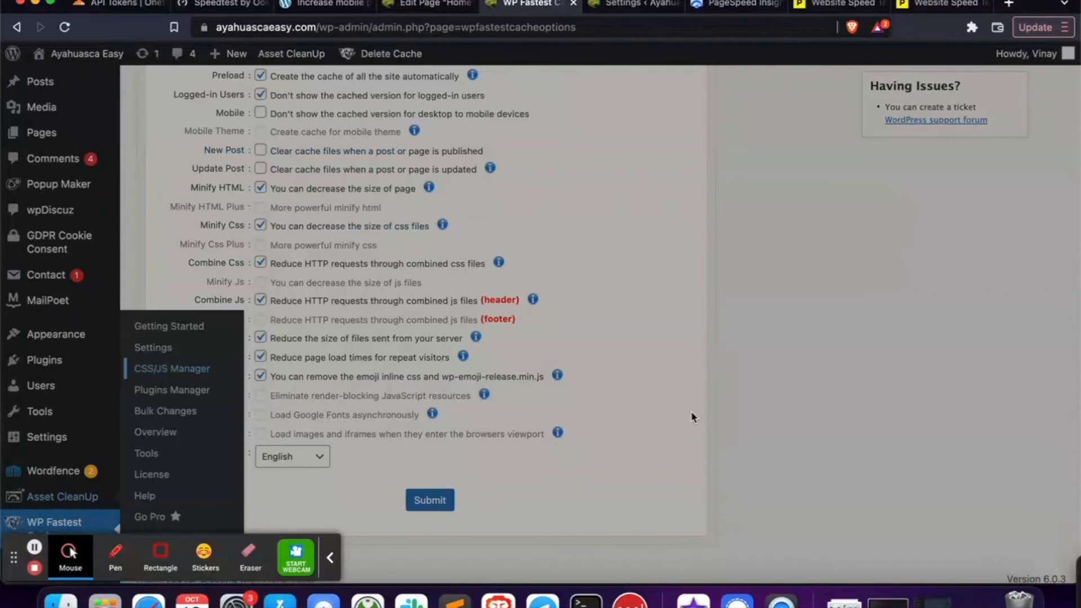
click(788, 378)
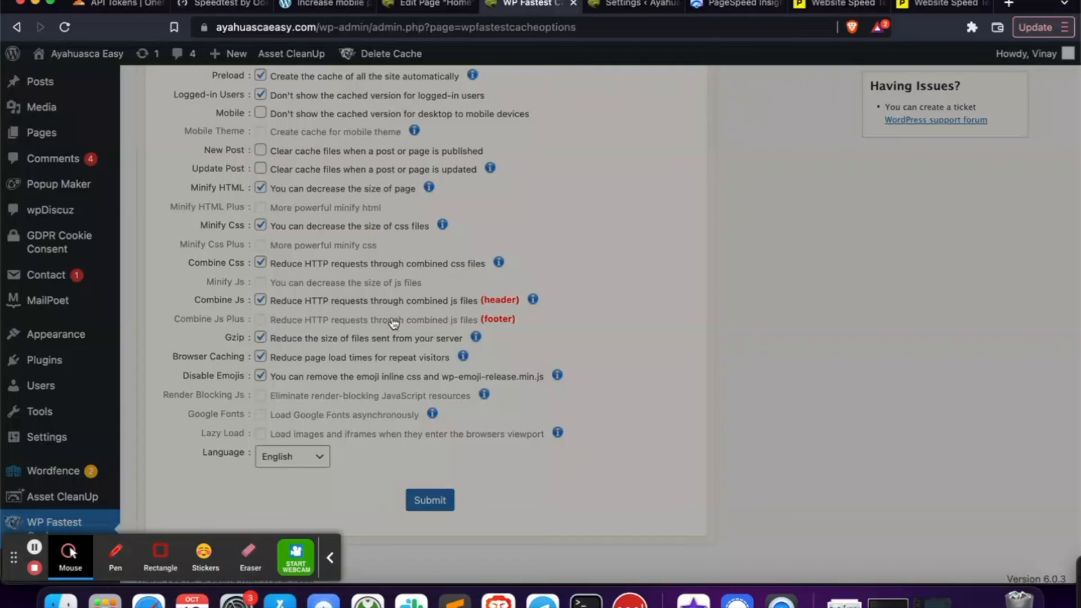
click(331, 554)
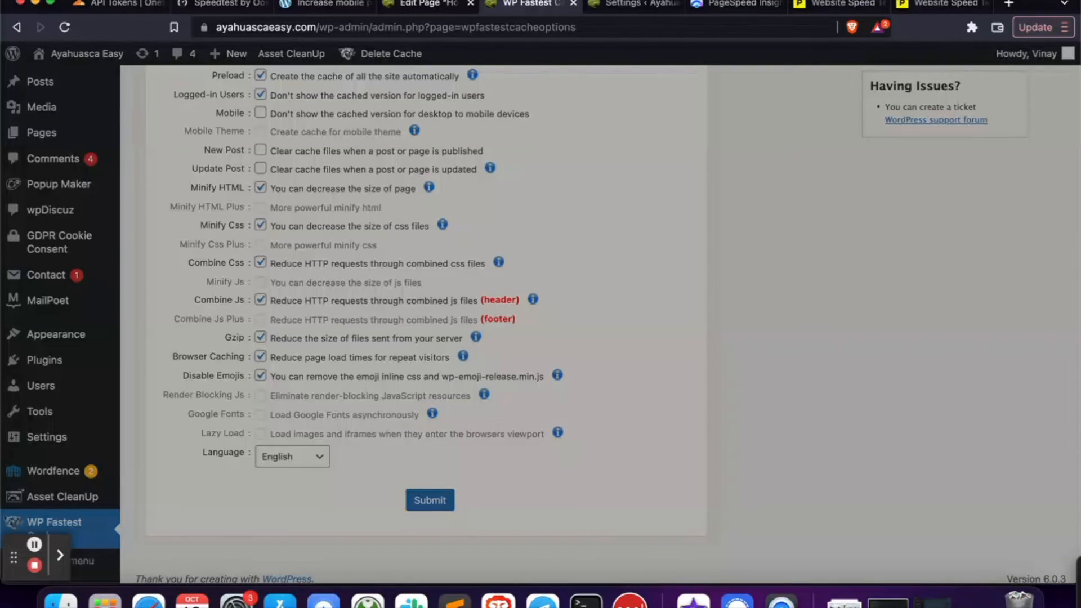
Collapse the render-blocking details in the PageSpeed Insights report and expand Reduce unused CSS to inspect its stylesheet URLs
click(723, 4)
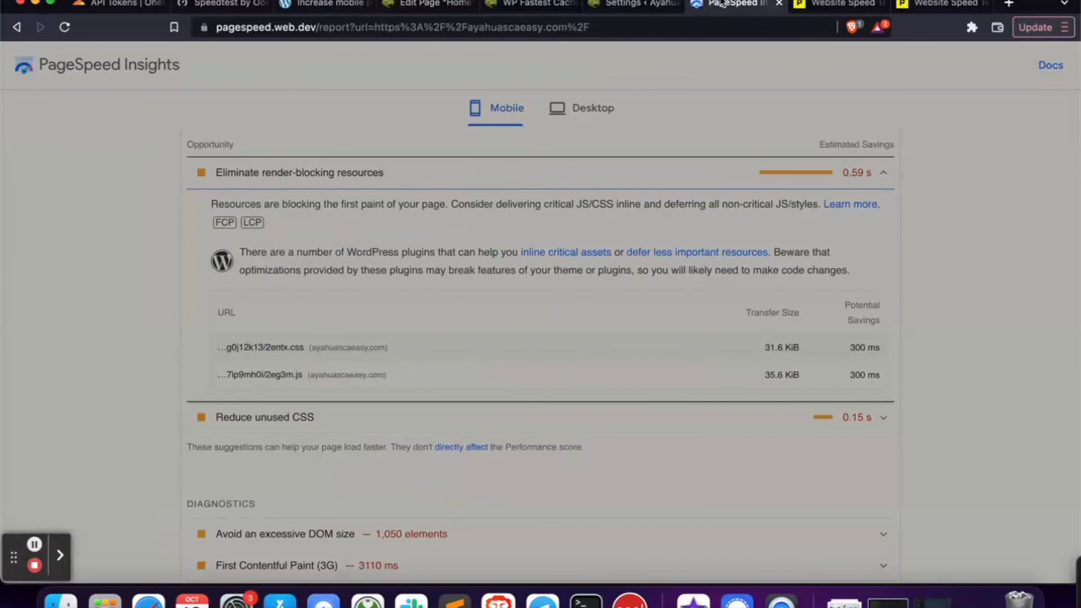
click(494, 173)
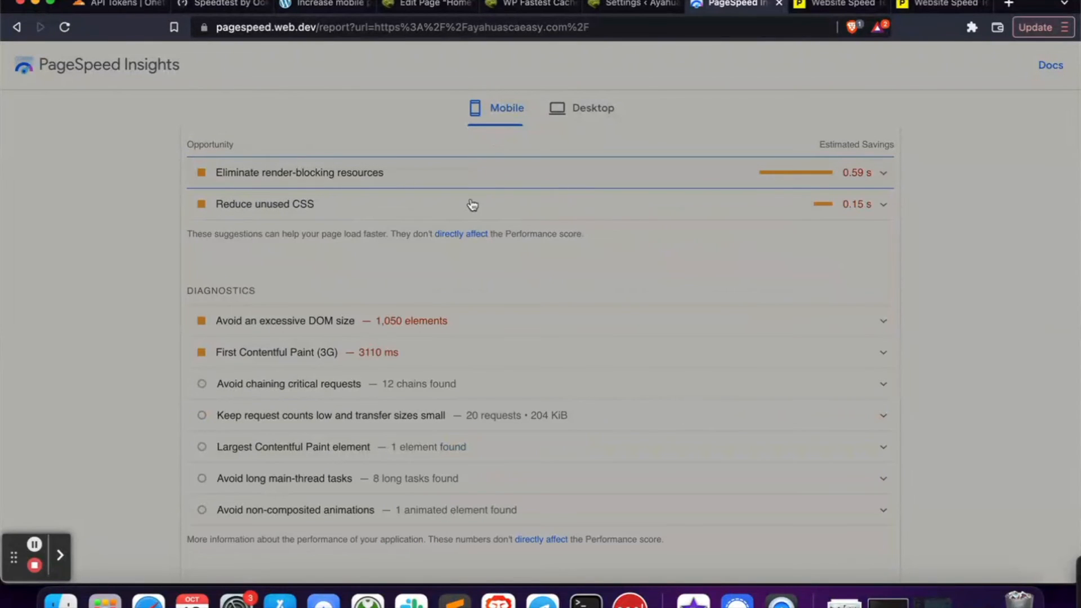
click(341, 204)
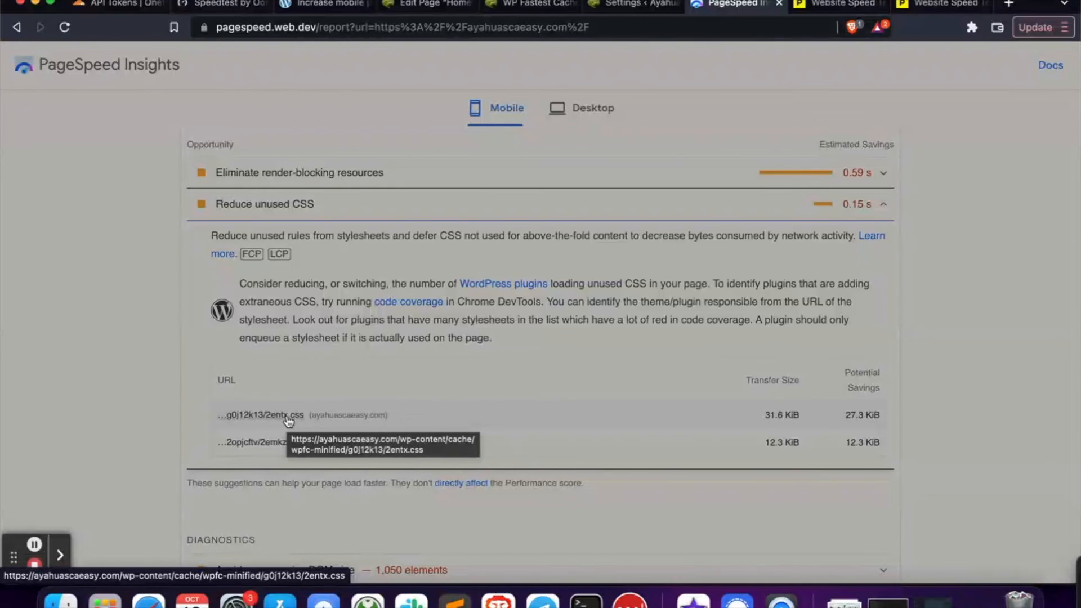
Return to the mobile page speed article and find its section on separating unused CSS and JS
click(321, 4)
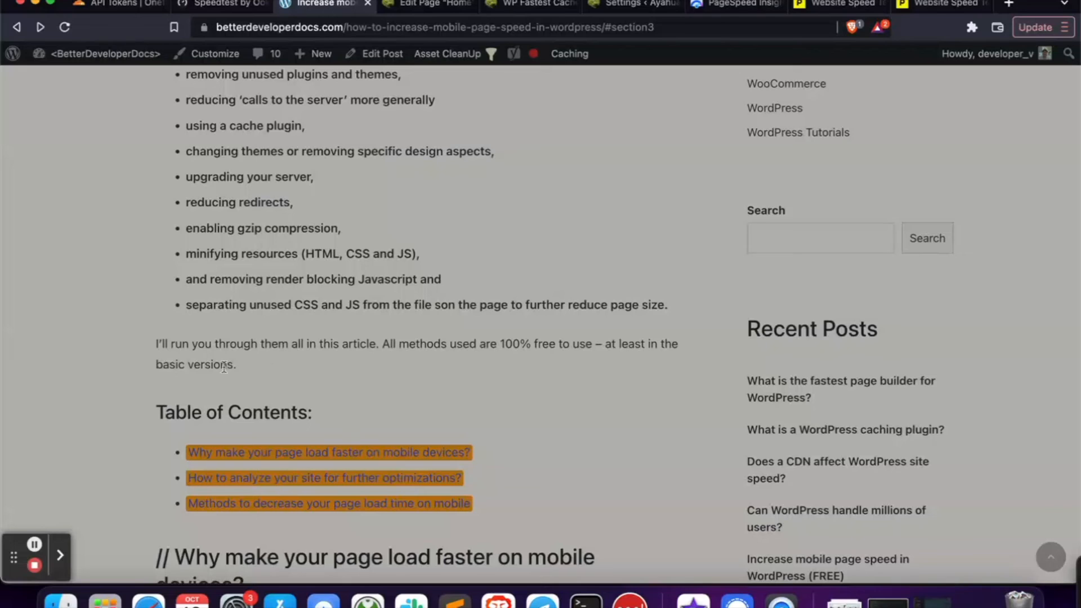
triple_click(255, 306)
scroll(254, 307, down, 20)
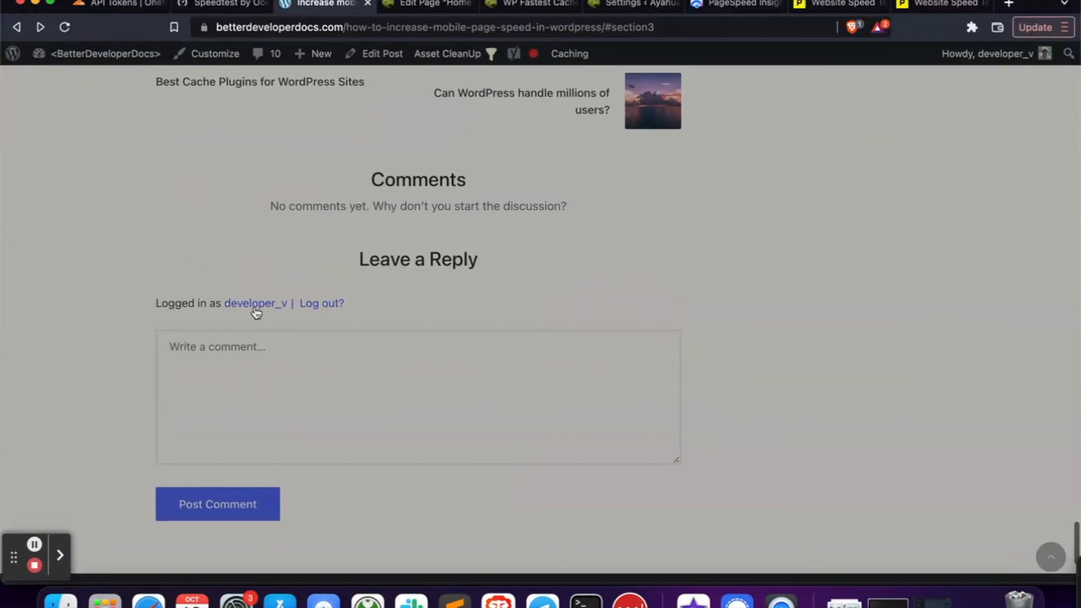
scroll(254, 311, up, 8)
scroll(254, 312, up, 15)
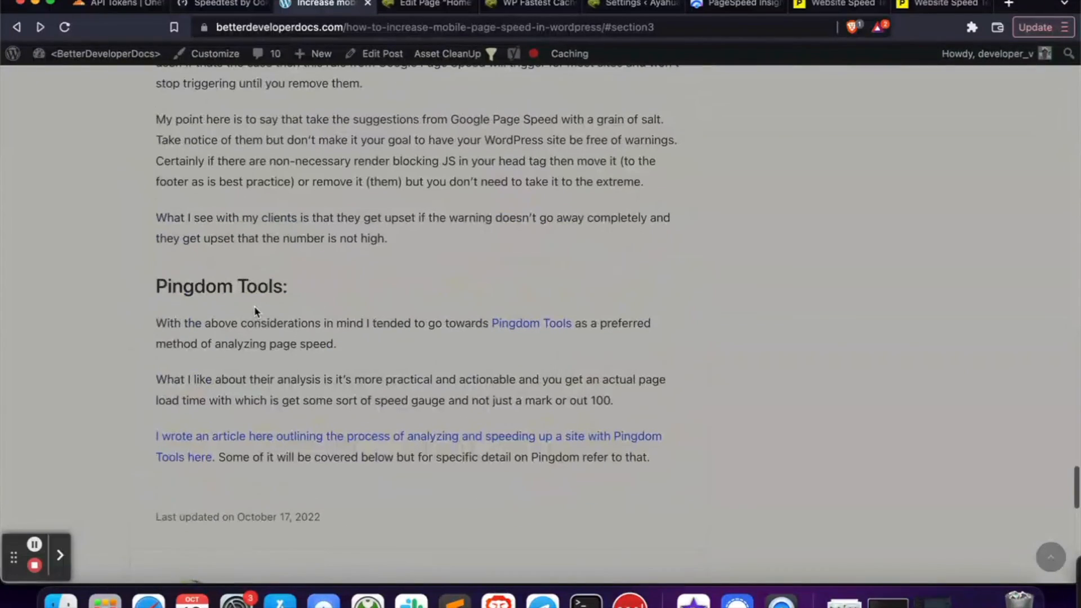
scroll(255, 307, up, 10)
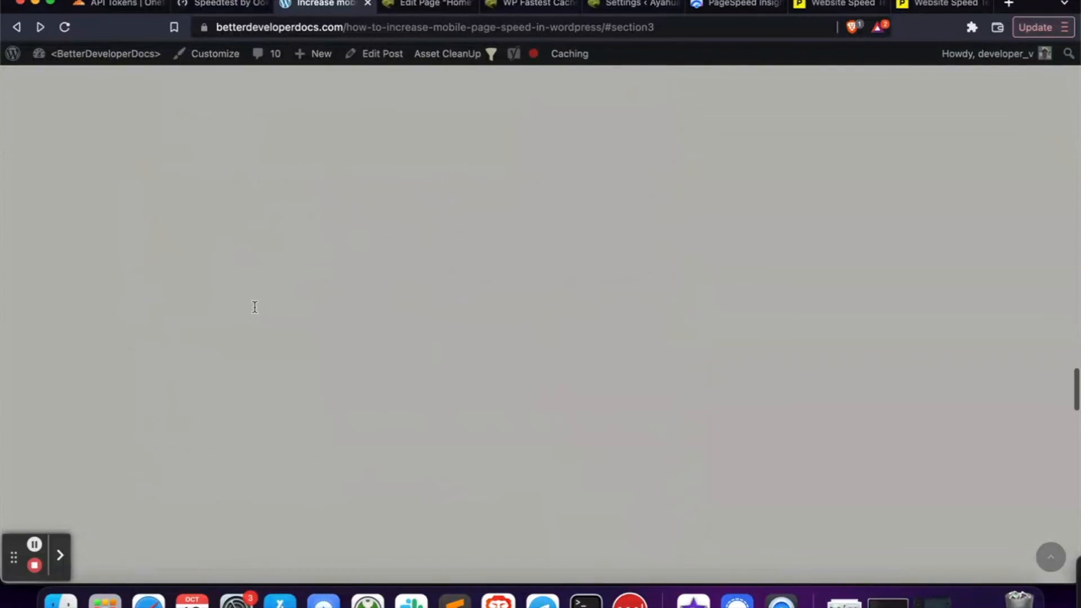
scroll(254, 307, down, 8)
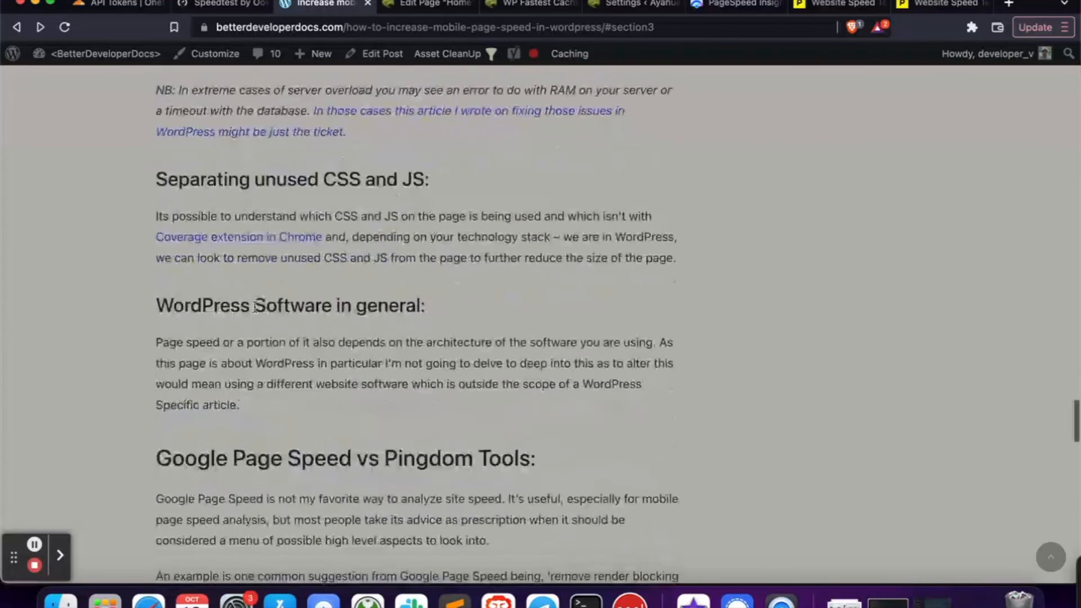
scroll(247, 169, up, 3)
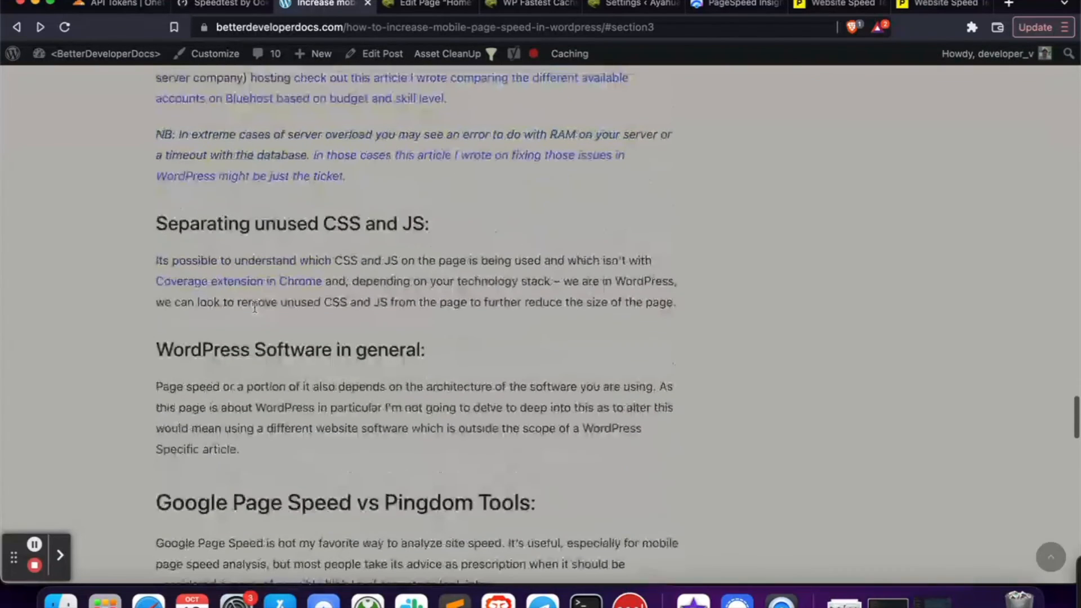
Open the article's Coverage extension in Chrome link in a new tab and read how DevTools finds unused JavaScript and CSS
right_click(236, 281)
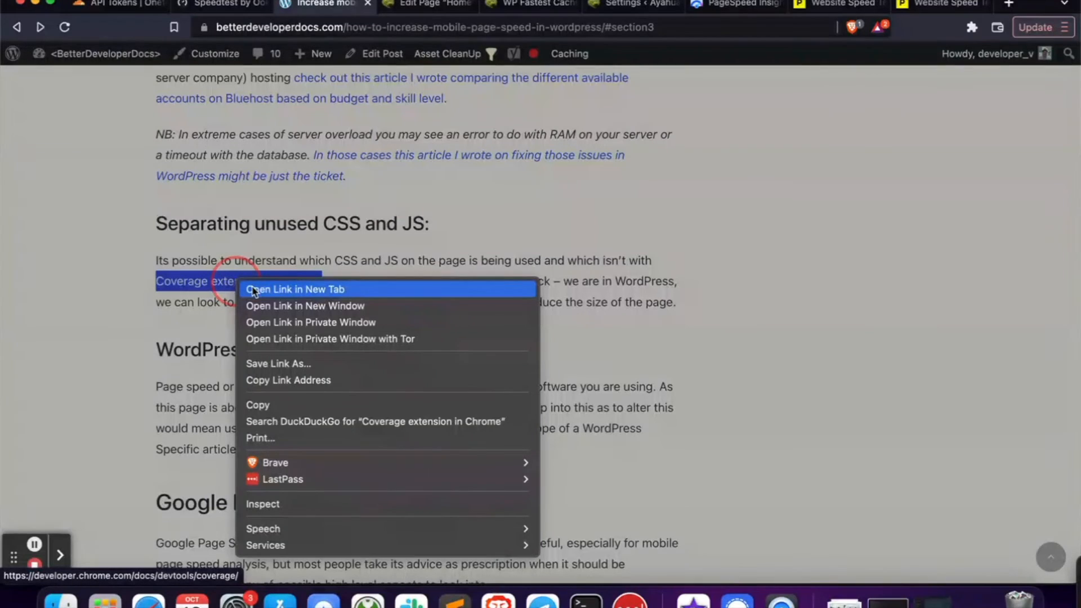
click(253, 290)
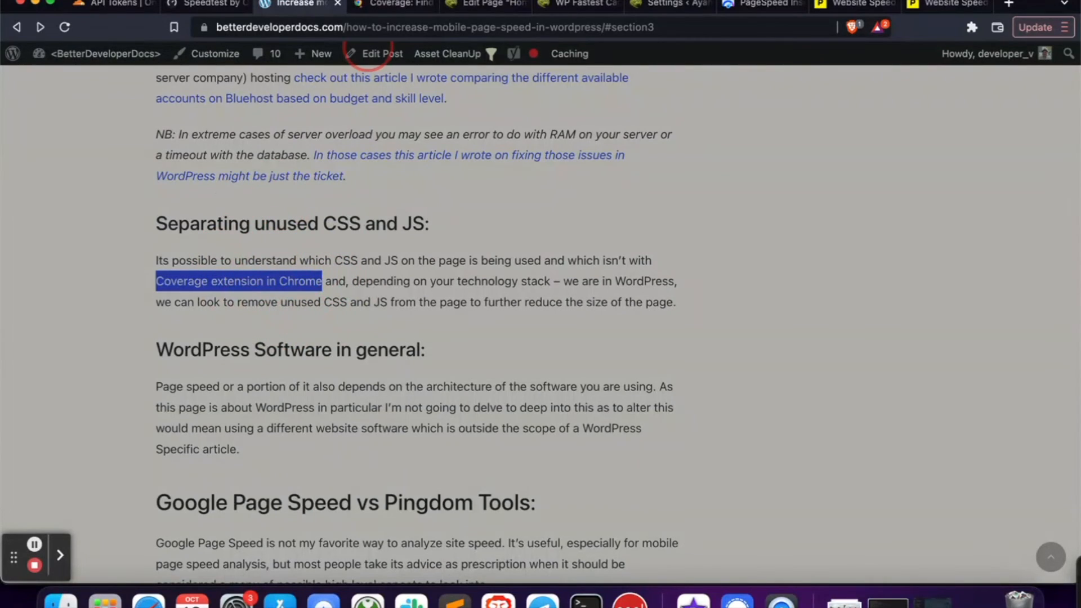
click(393, 8)
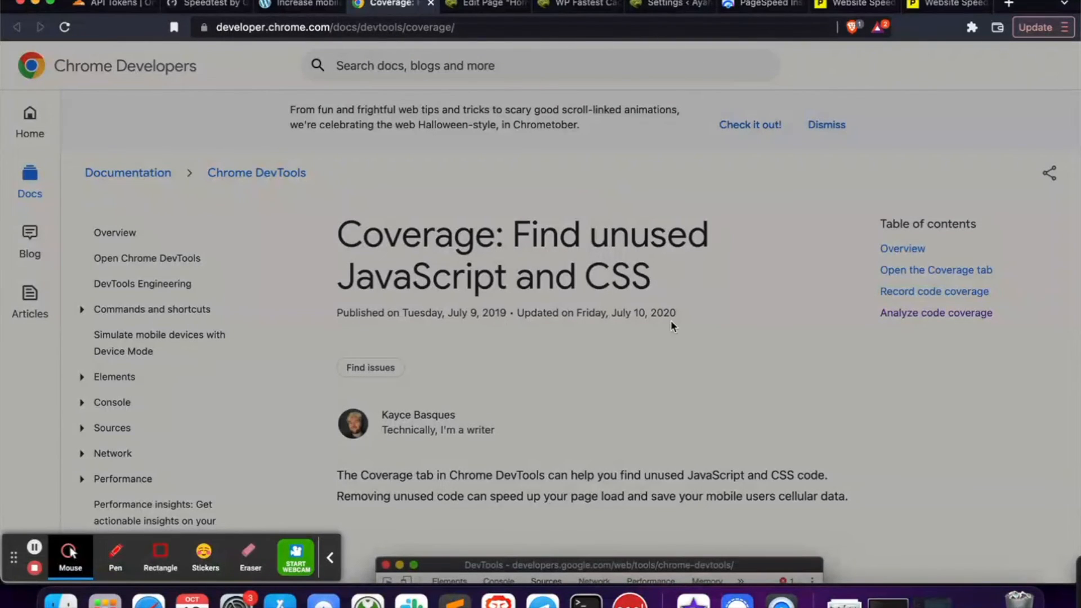
scroll(671, 321, down, 3)
scroll(671, 326, down, 5)
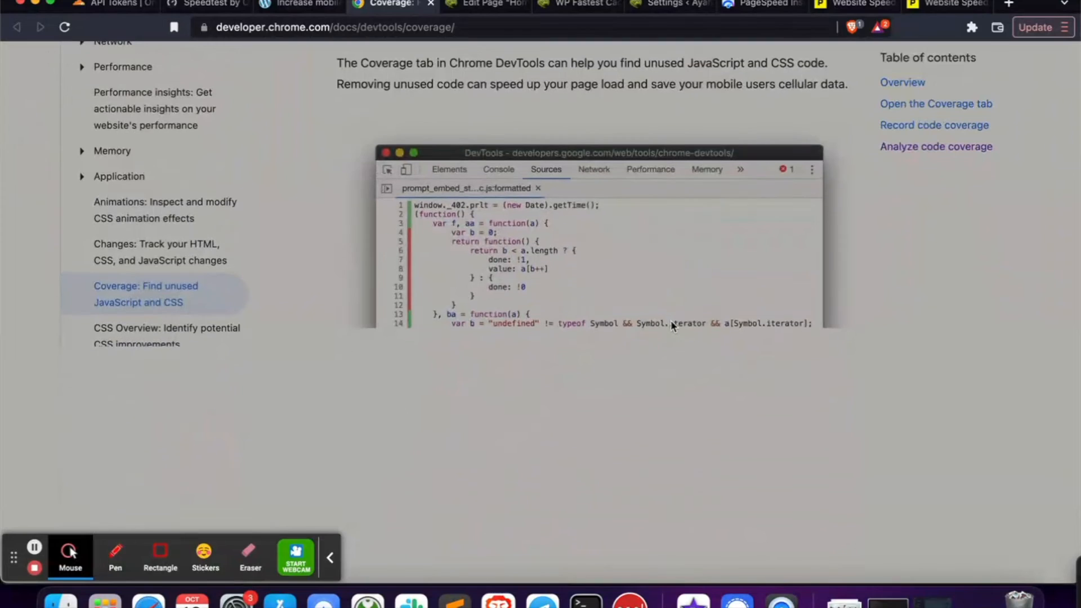
scroll(506, 235, down, 2)
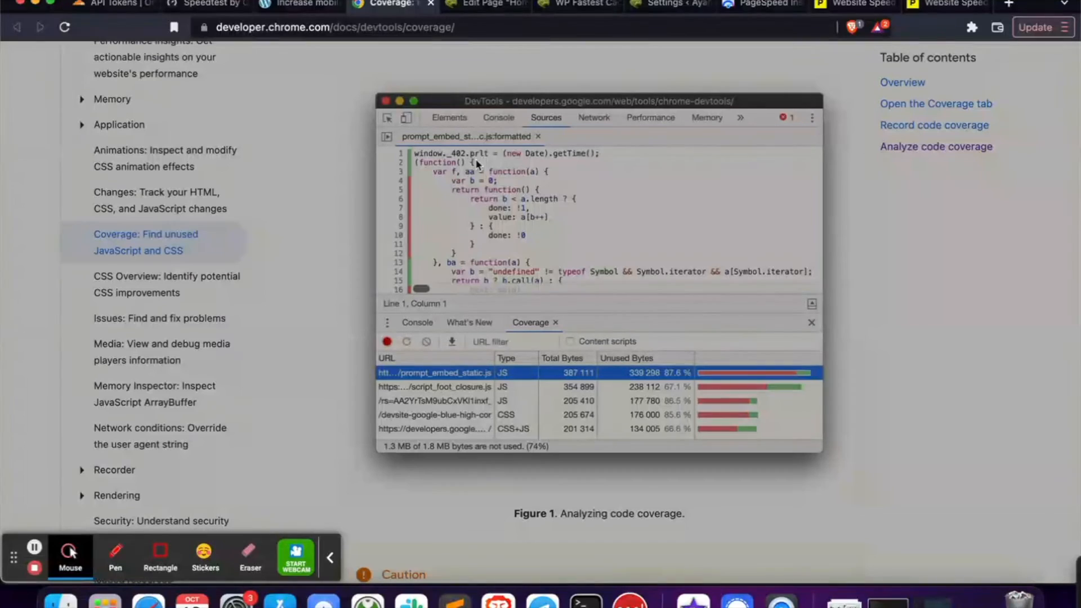
Go back to the PageSpeed Insights report for ayahuascaeasy.com and review its mobile performance score
click(309, 5)
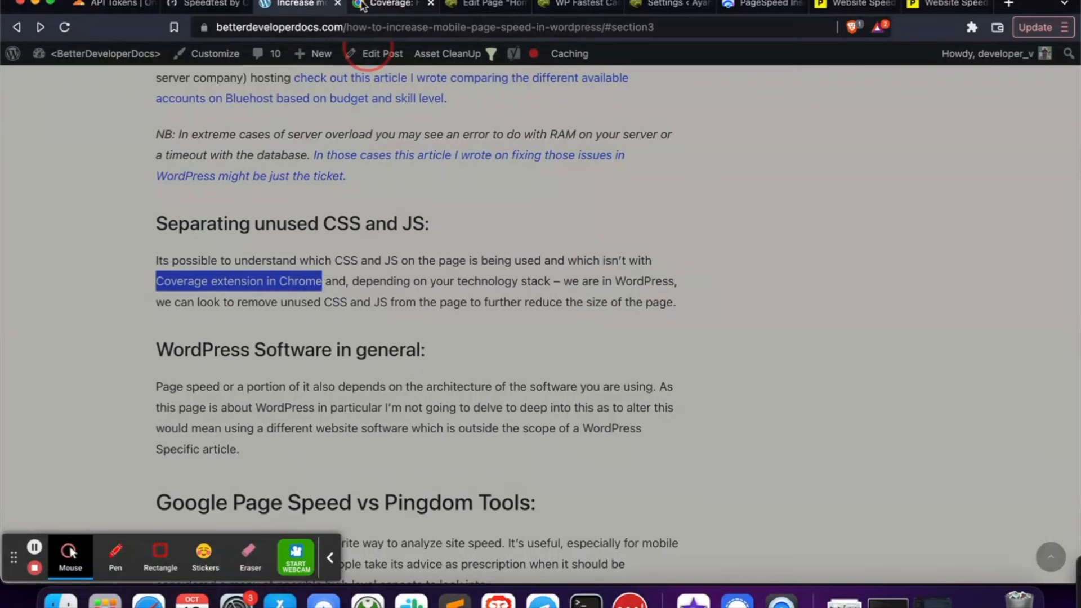
click(774, 6)
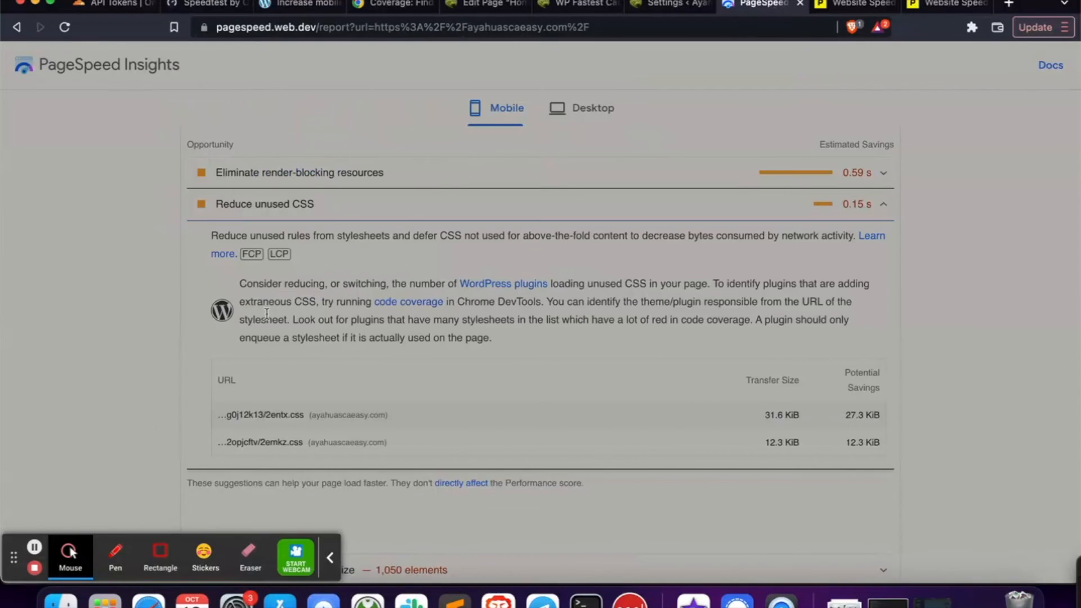
scroll(267, 314, up, 10)
scroll(267, 314, down, 3)
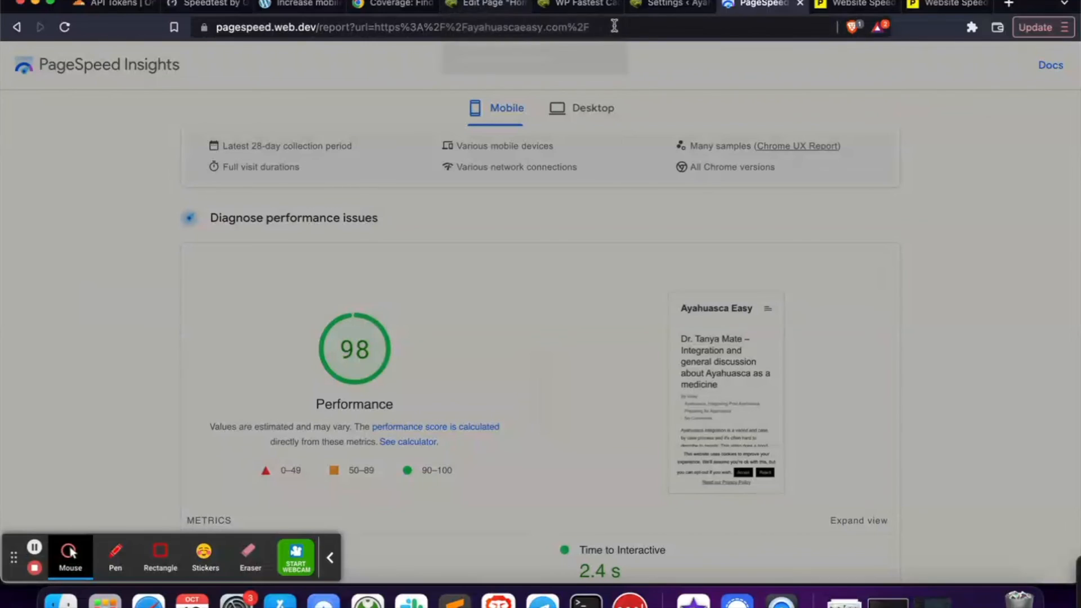
click(477, 7)
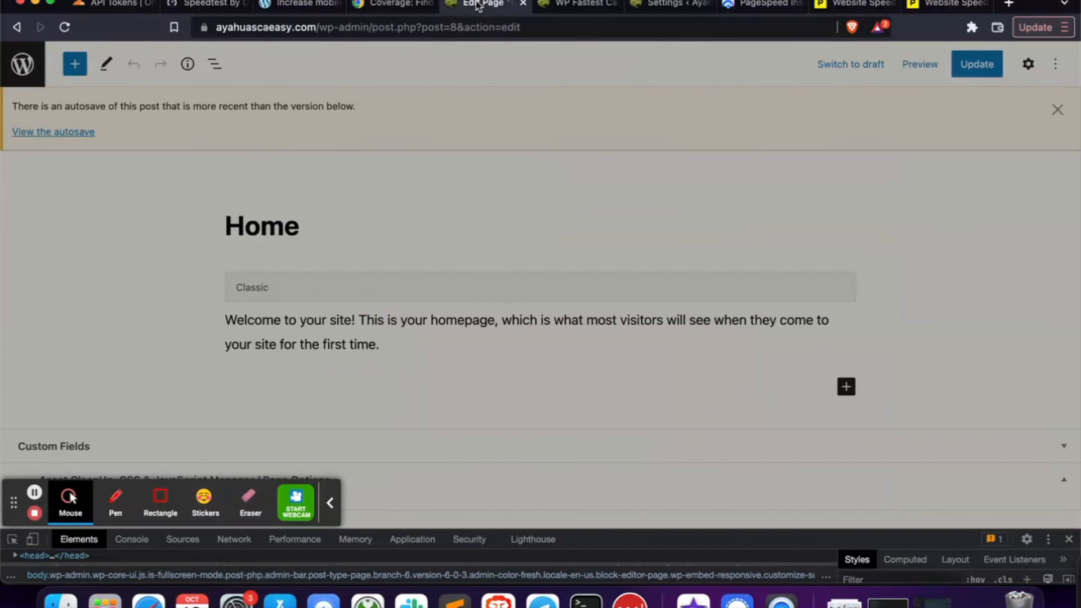
drag(312, 33, 151, 47)
key(super+c)
key(super+t)
key(super+v)
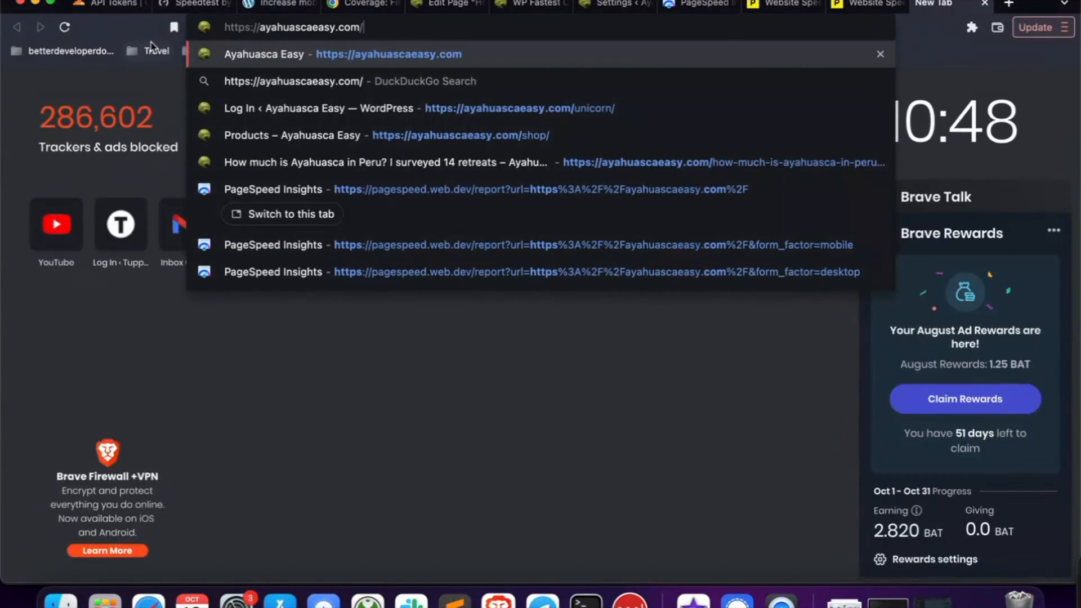
key(Return)
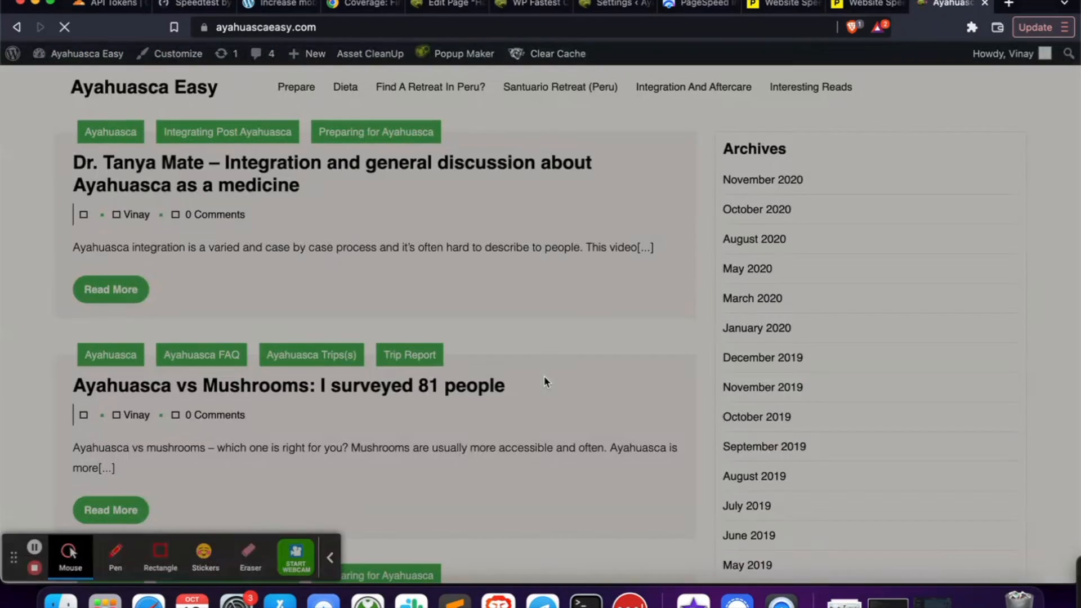
Revisit the PageSpeed report, and review the article's sections on minifying resources and upgrading the server
click(681, 6)
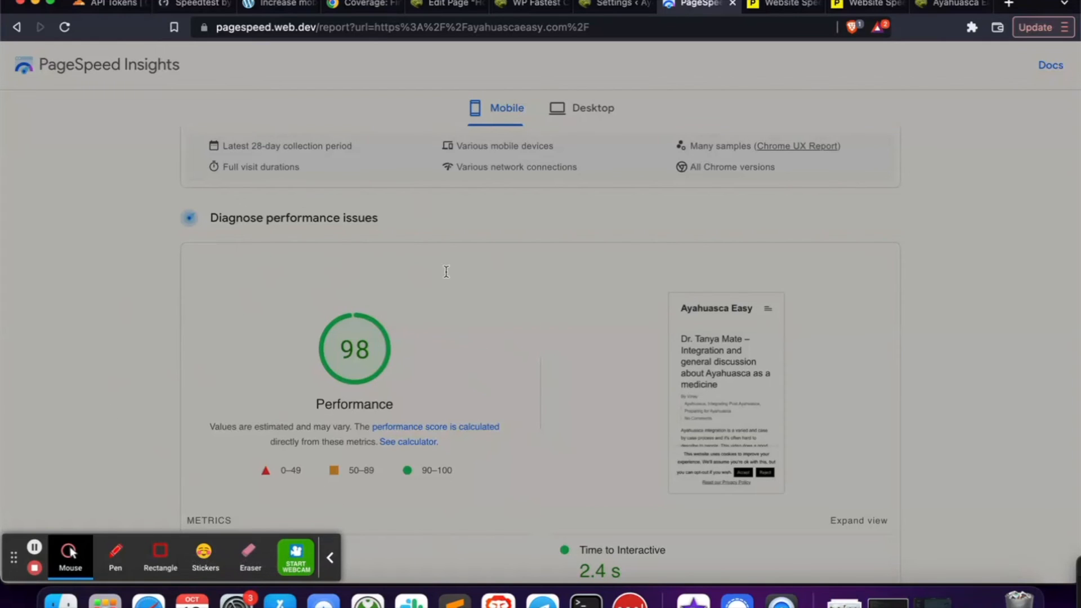
click(278, 4)
scroll(286, 350, up, 7)
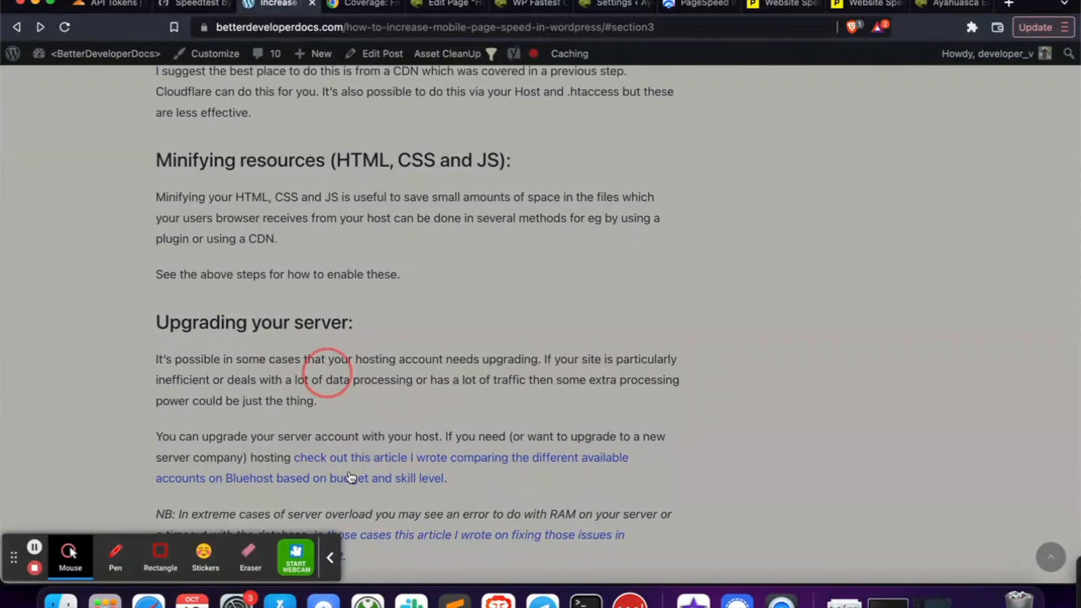
click(331, 563)
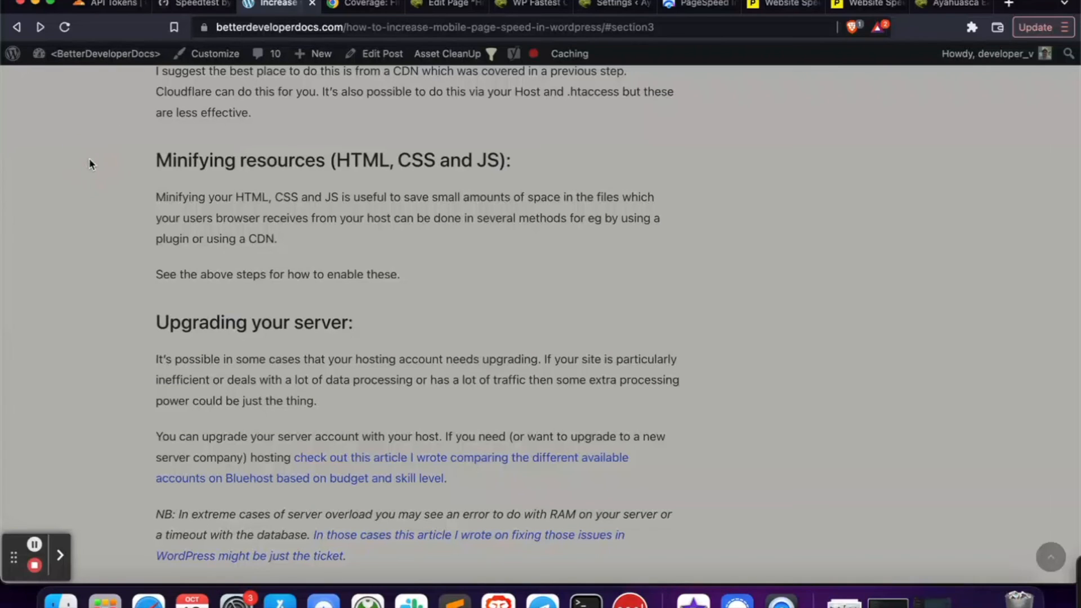
Open the ayahuascaeasy.com overview in the Cloudflare dashboard and turn off Development Mode
click(107, 11)
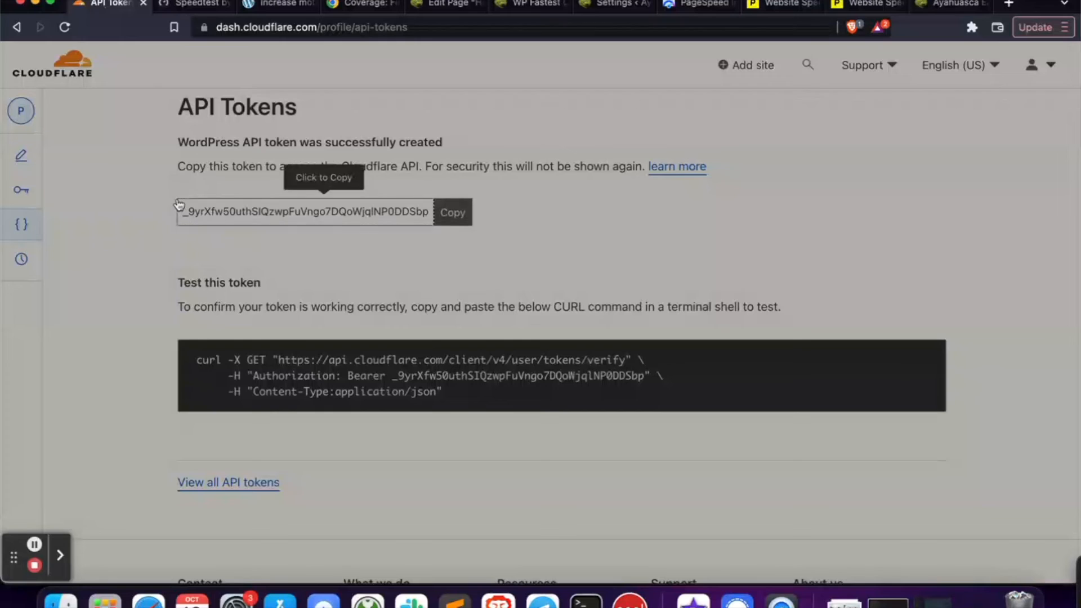
scroll(136, 198, up, 2)
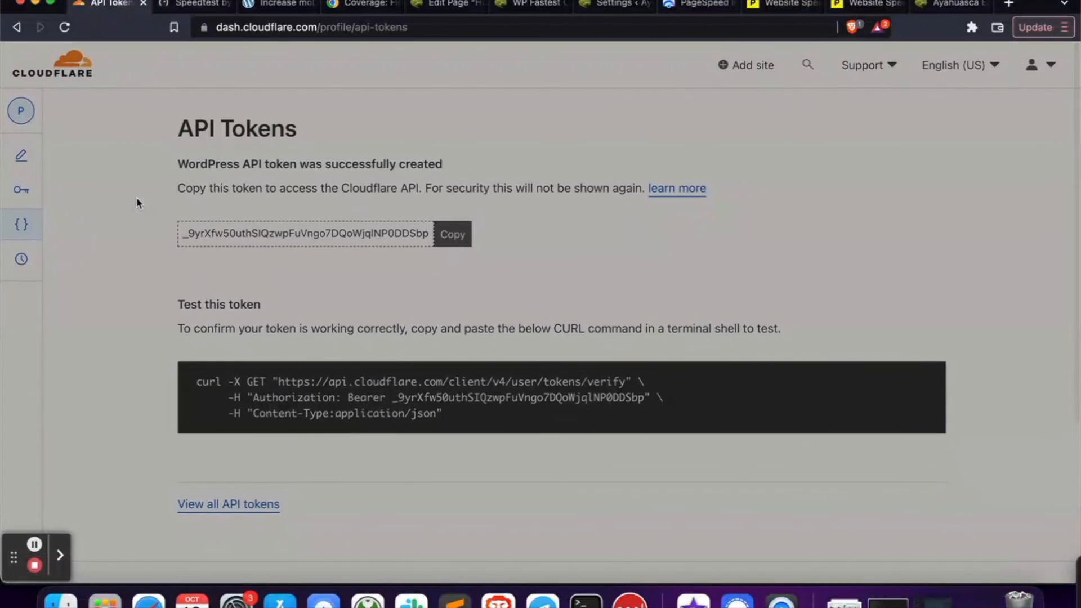
mouse_move(21, 114)
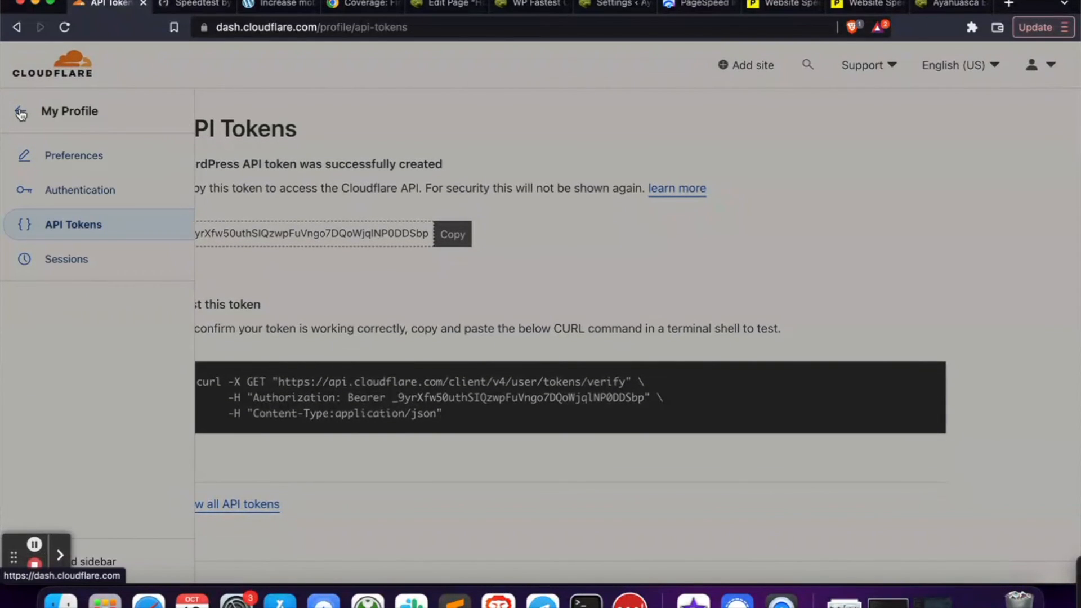
click(21, 114)
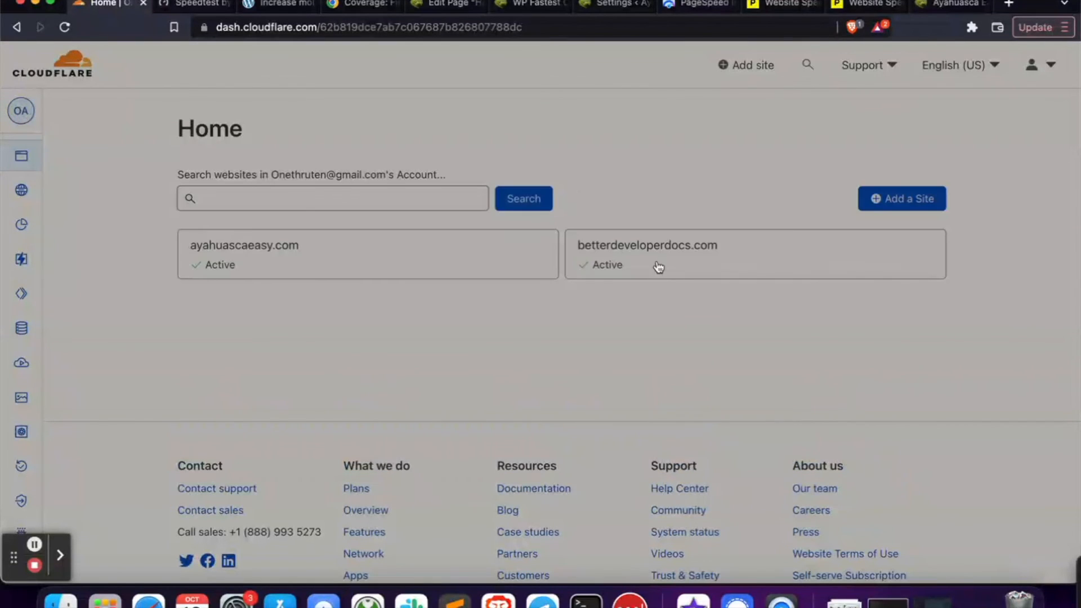
click(385, 256)
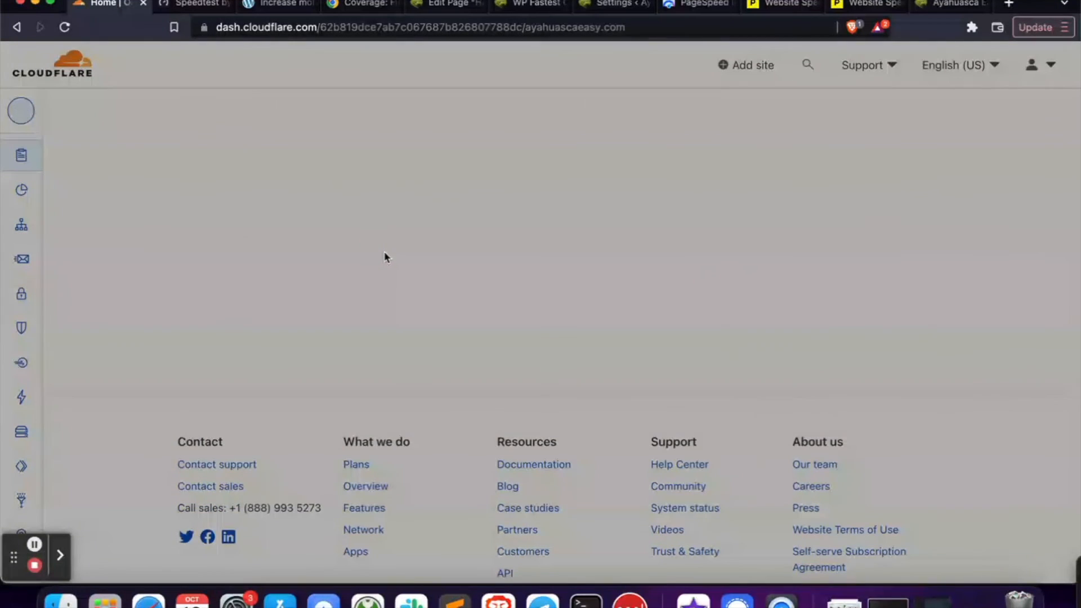
scroll(932, 292, down, 5)
scroll(932, 292, up, 10)
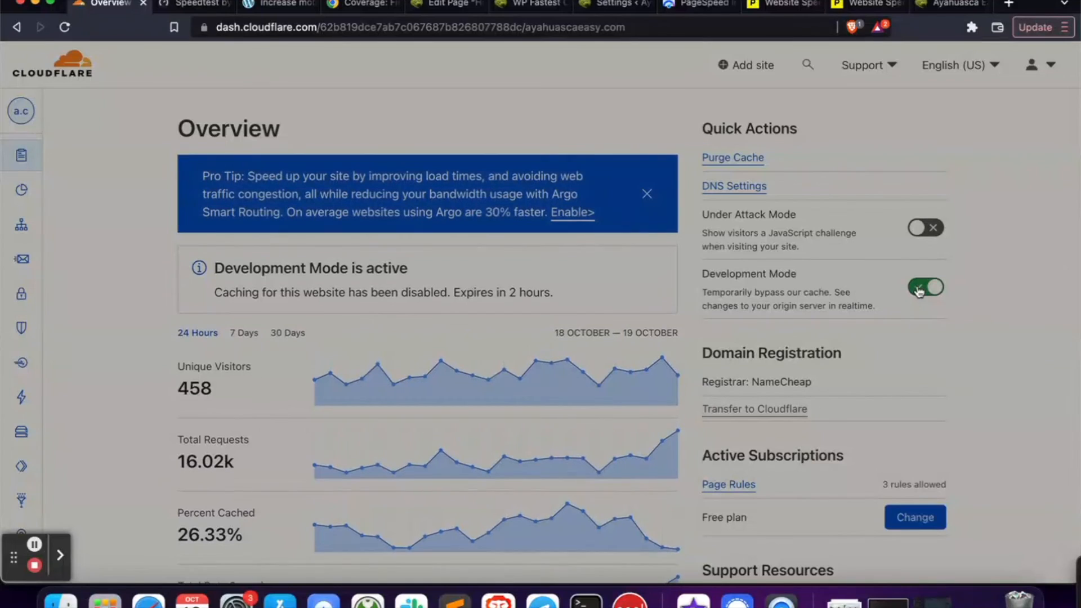
click(919, 290)
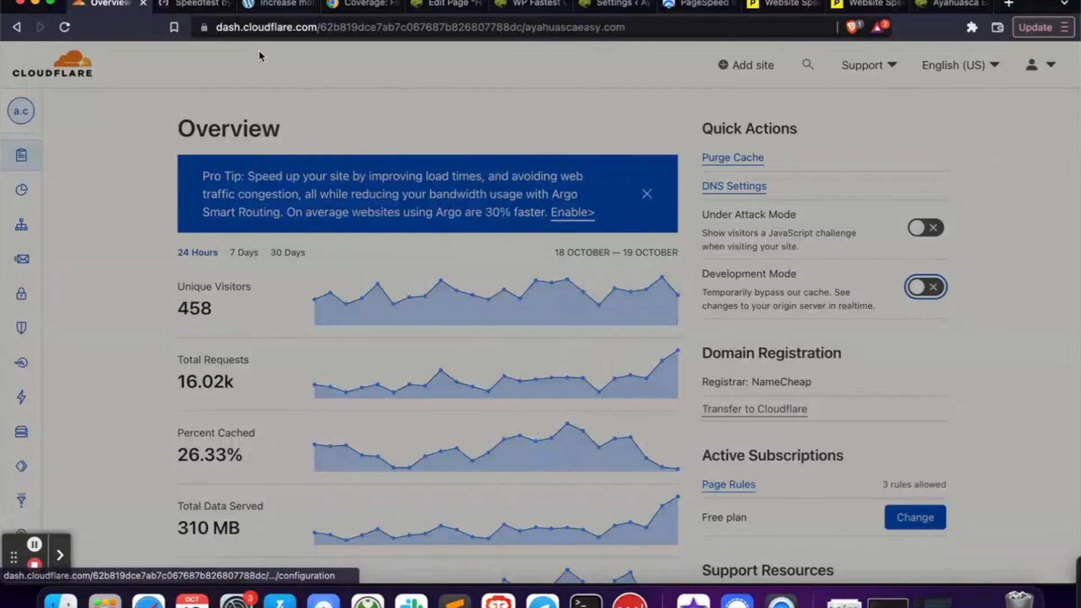
Check the article again, and close the Home page editor to return to the WP Fastest Cache options
click(252, 5)
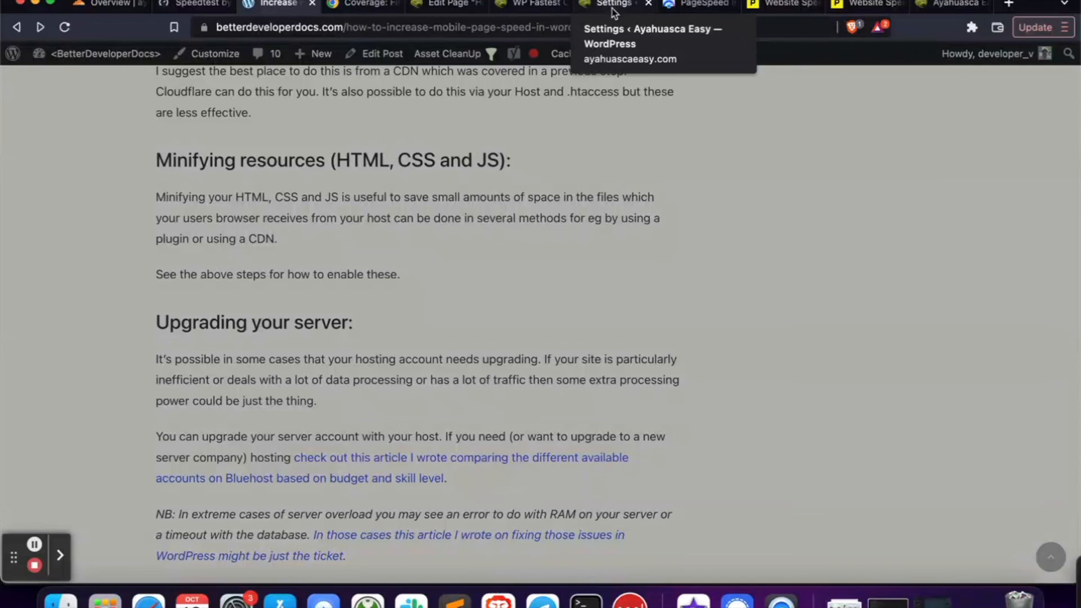
click(446, 5)
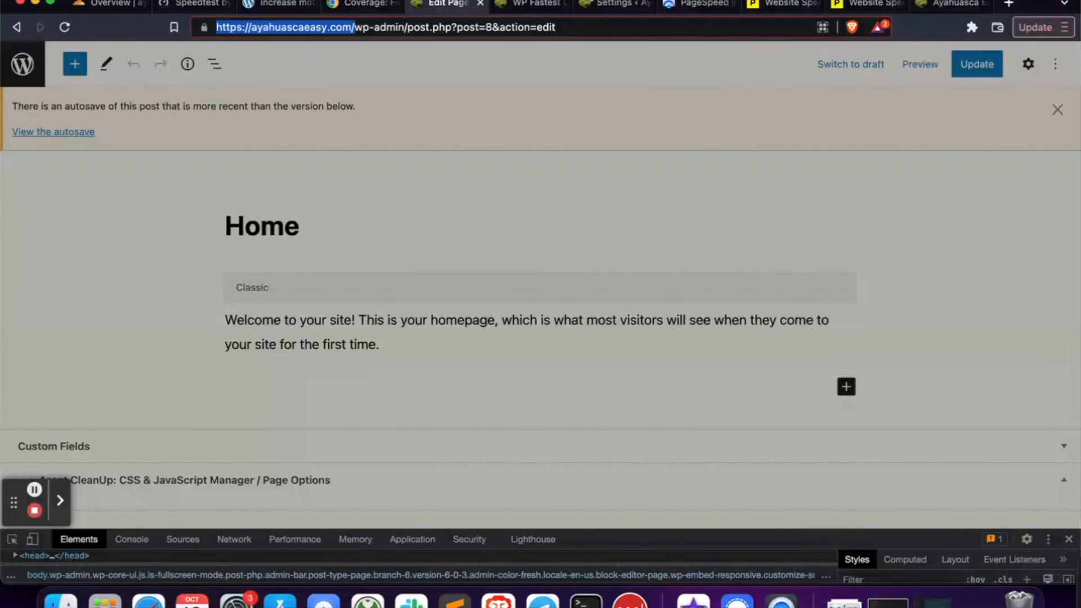
click(481, 4)
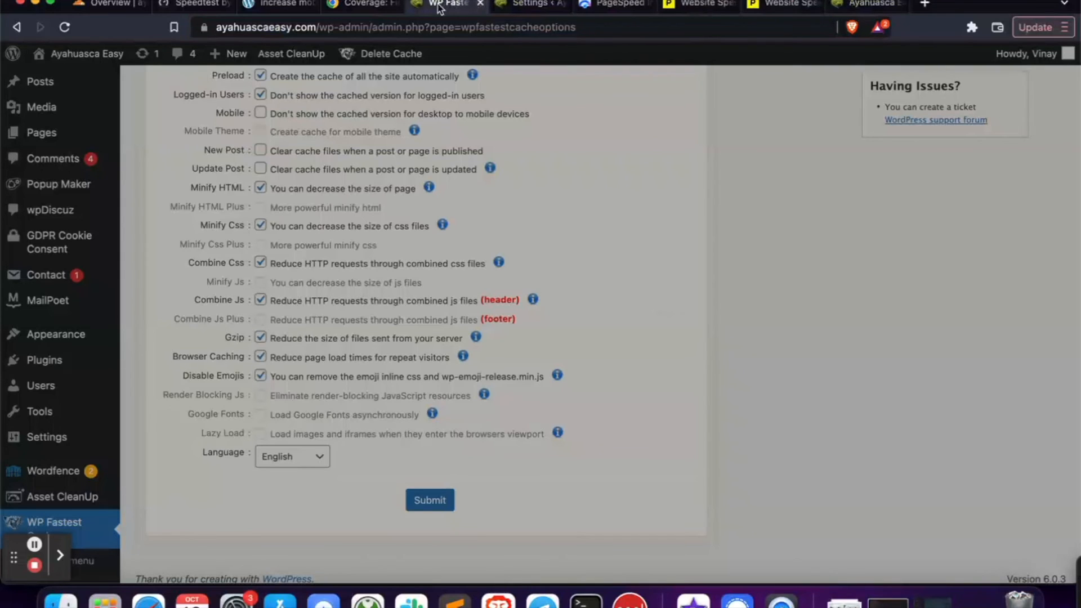
Open the installed WordPress themes, activate the Sinatra theme and check the theme list
mouse_move(87, 337)
click(151, 342)
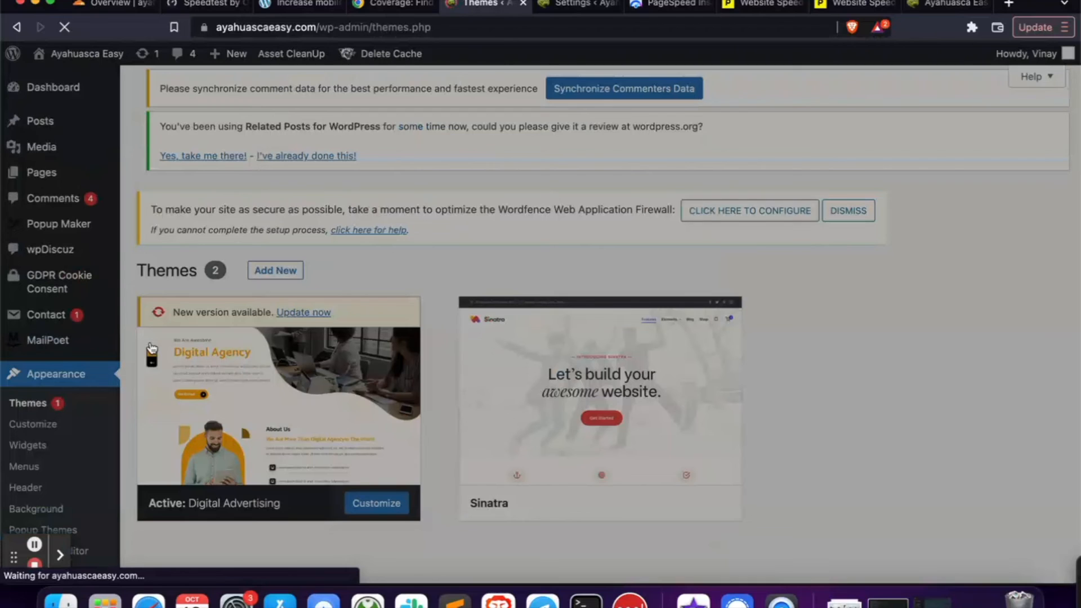
mouse_move(661, 425)
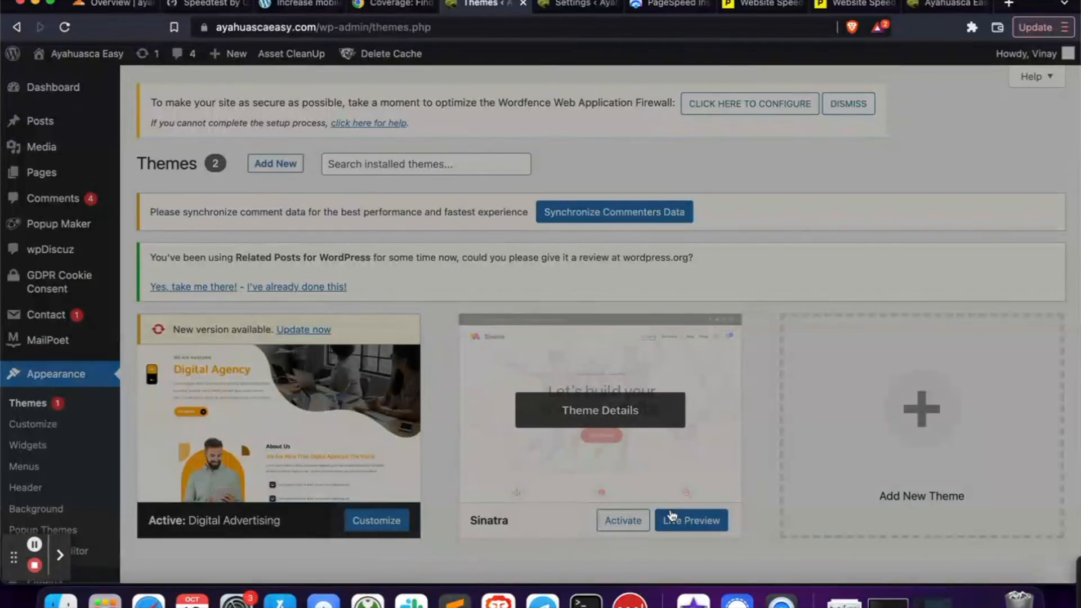
click(613, 523)
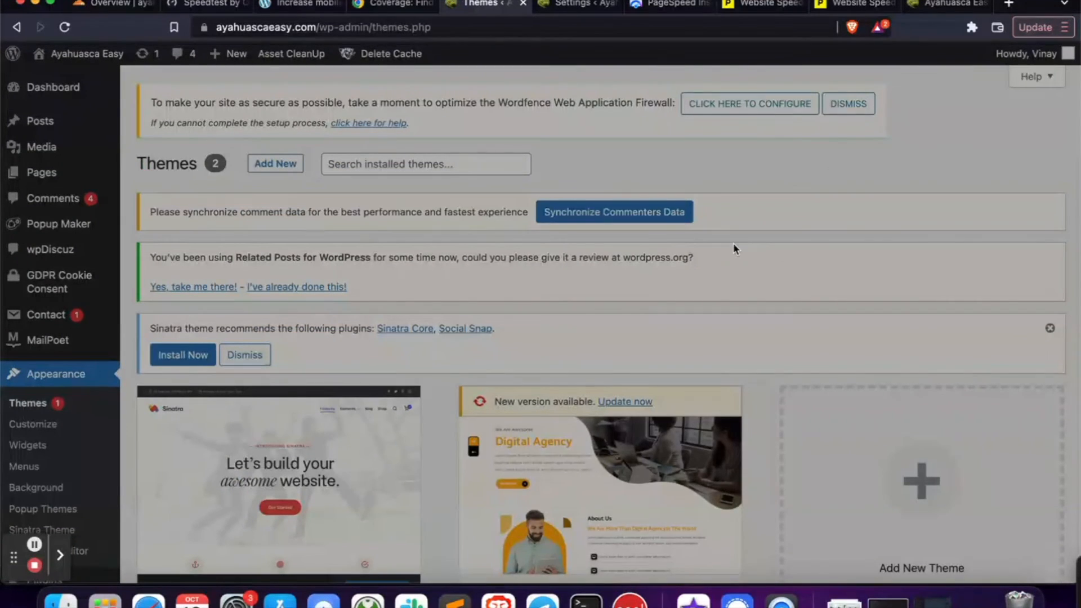
scroll(734, 246, down, 1)
scroll(734, 246, down, 3)
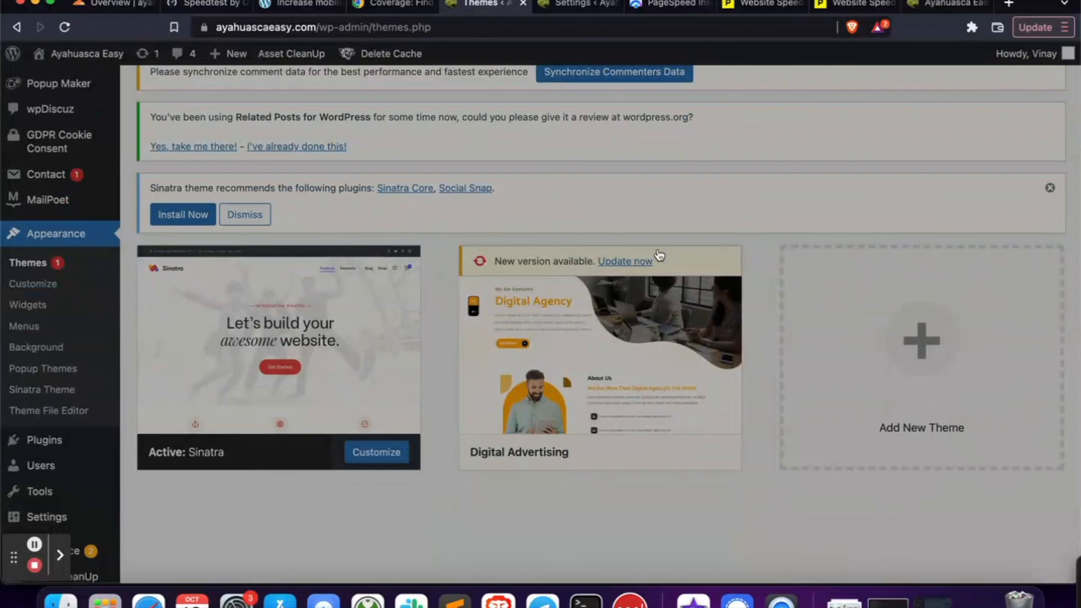
scroll(287, 401, up, 5)
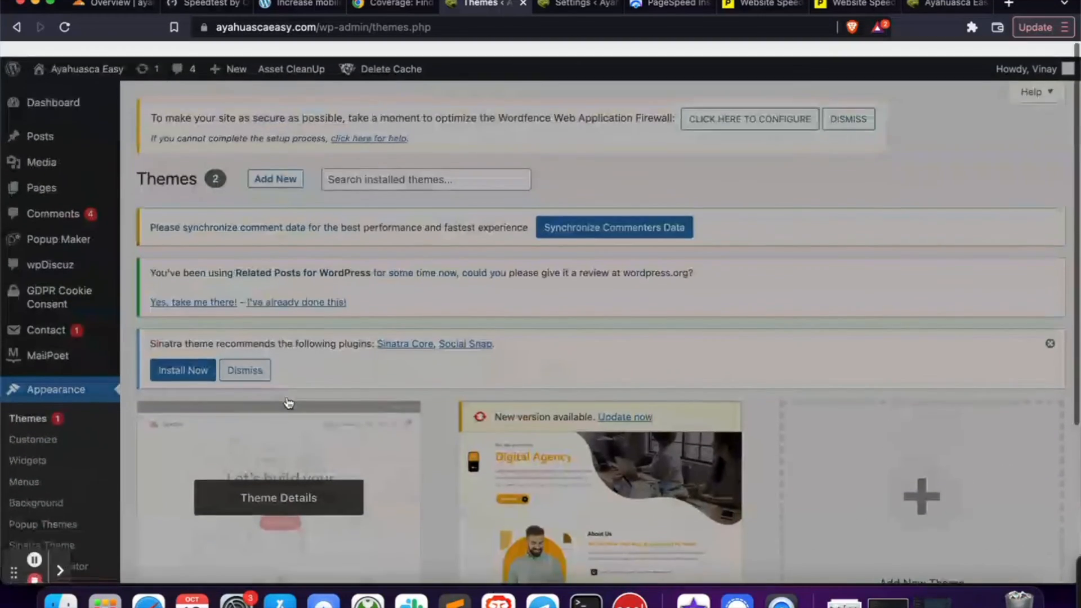
Clear all WordPress cache and open the Purge Cache settings for ayahuascaeasy.com in Cloudflare
mouse_move(367, 59)
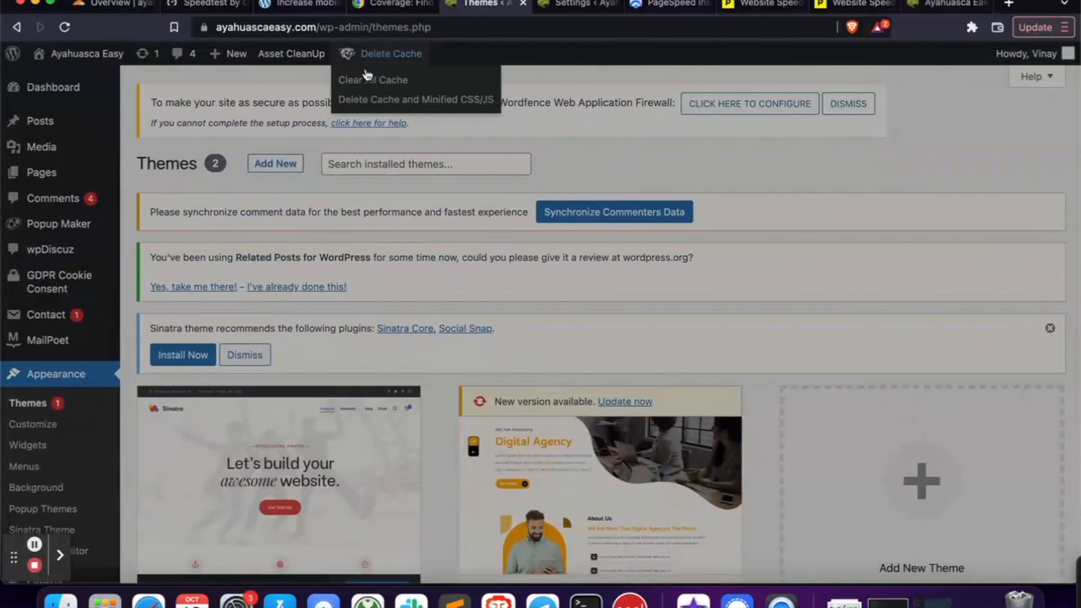
click(369, 80)
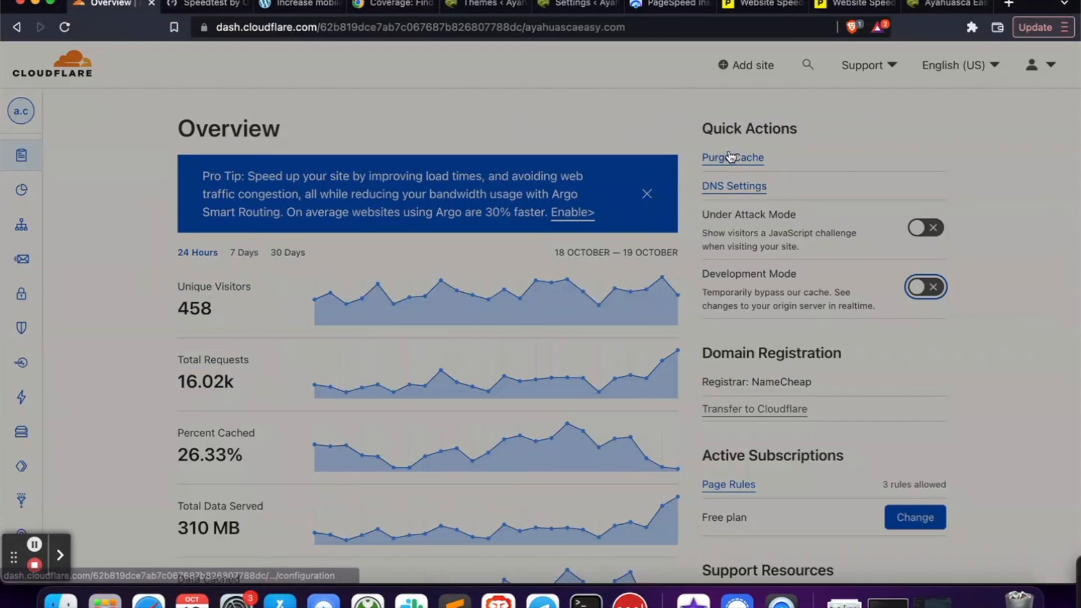
click(730, 157)
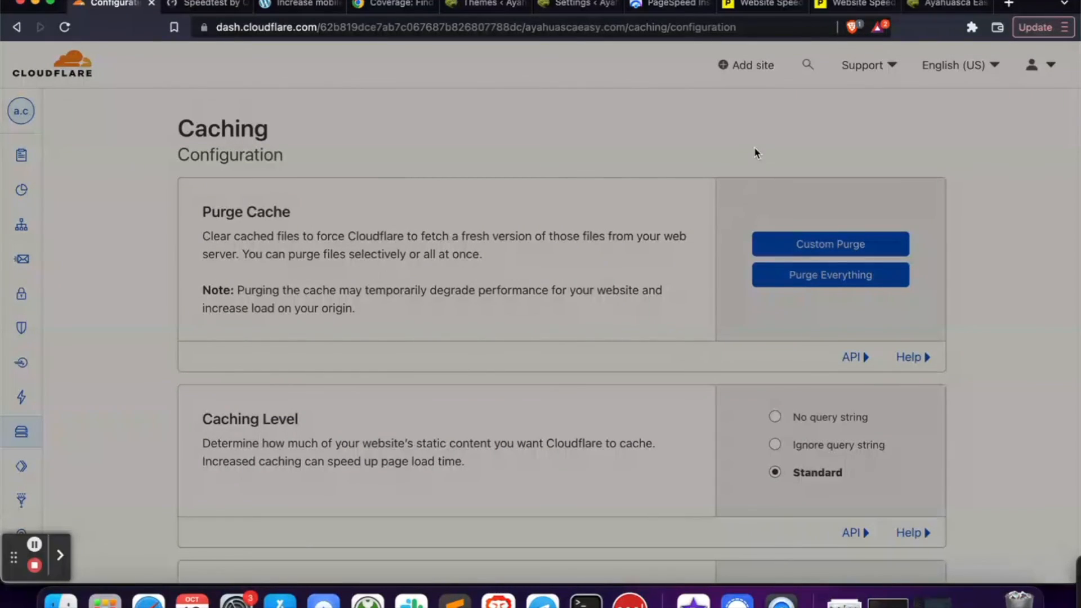
Open the developer tools on the ayahuascaeasy.com home page and force a hard reload to load the new theme
click(948, 4)
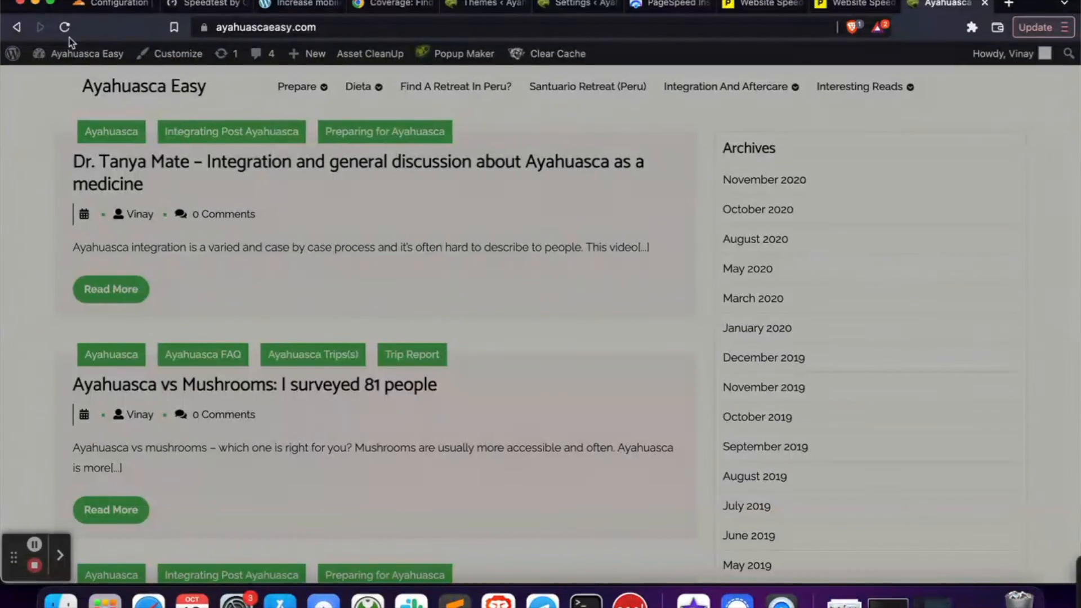
right_click(29, 177)
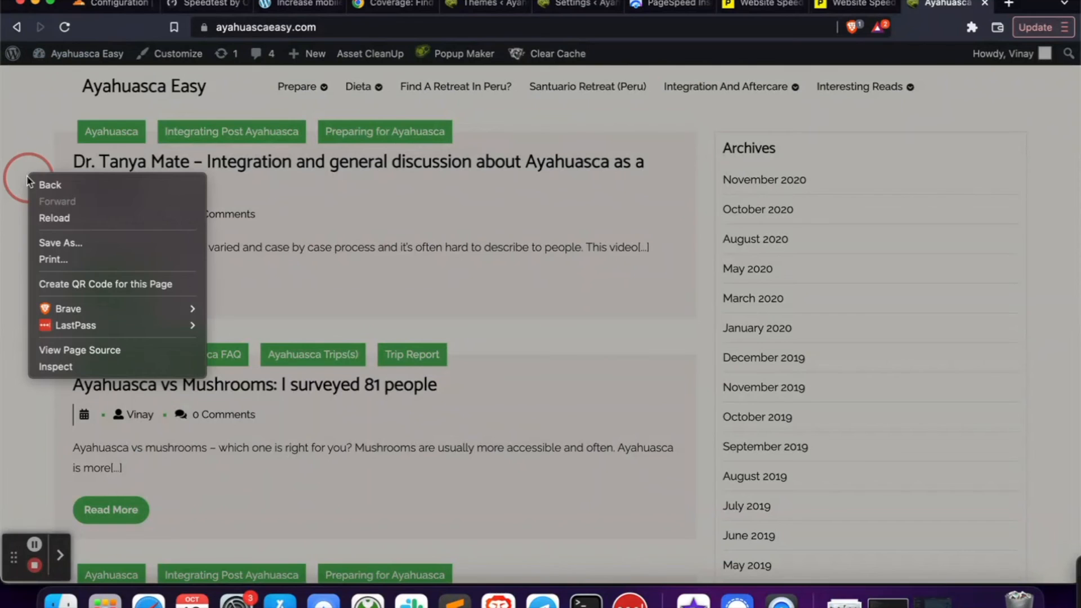
click(52, 366)
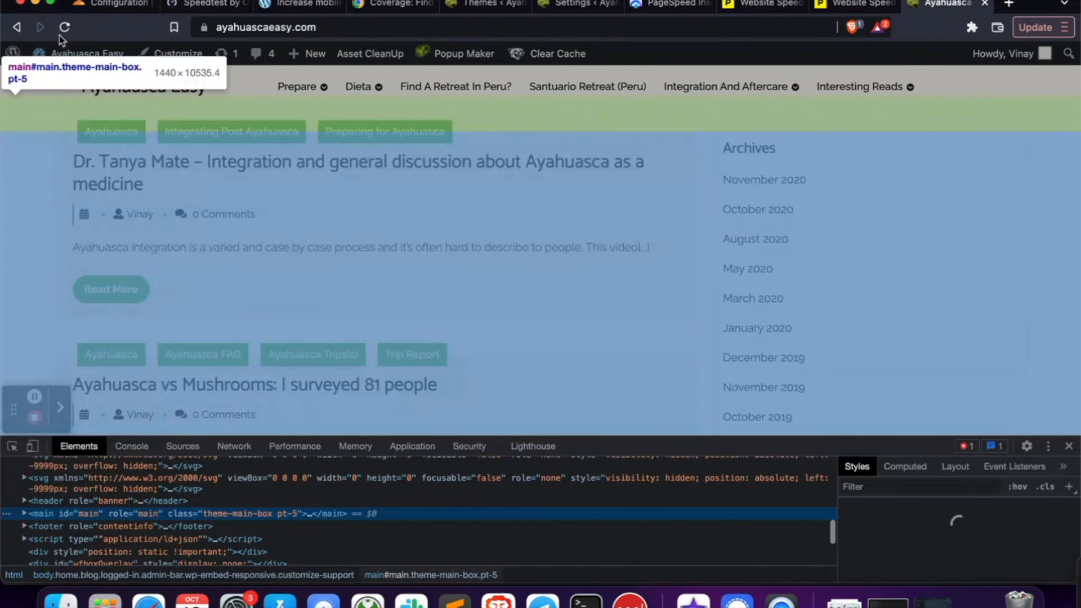
right_click(64, 28)
click(87, 100)
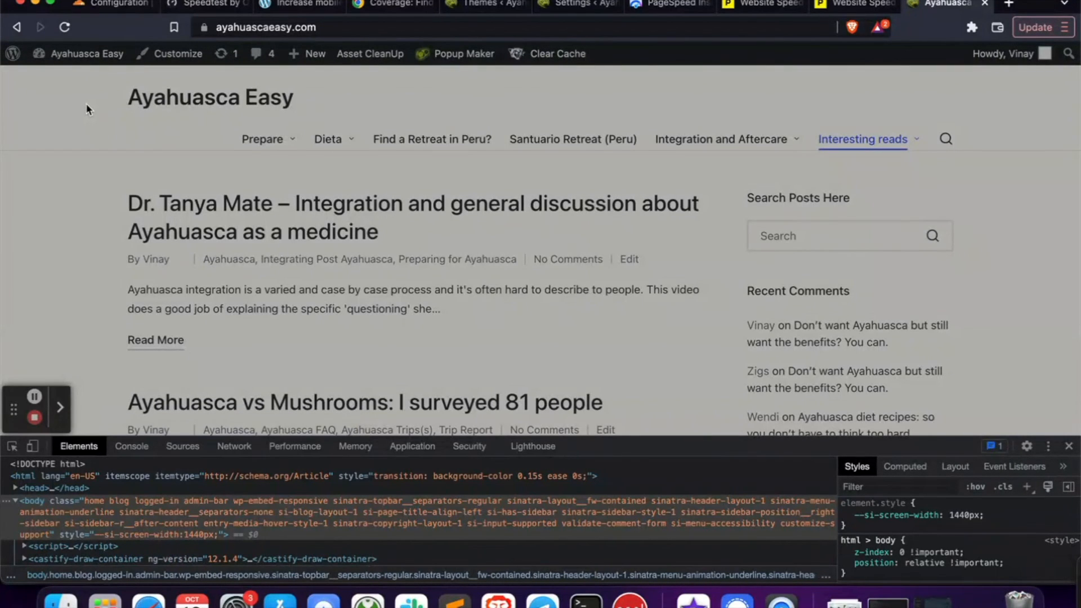
Close the older Pingdom result and return to the speed test form of the remaining ayahuascaeasy.com report
click(853, 4)
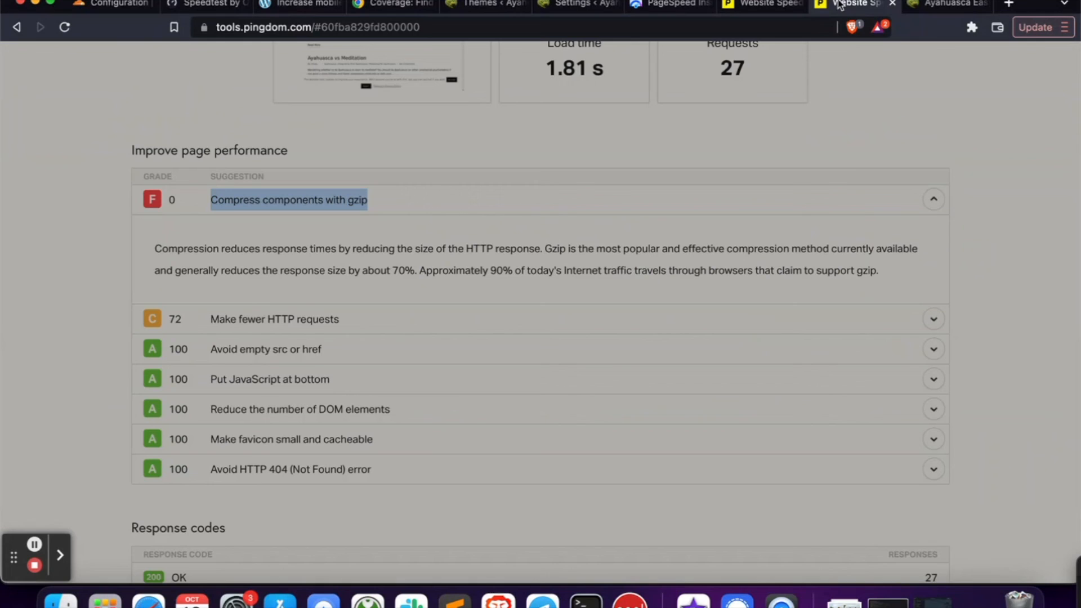
scroll(817, 246, up, 5)
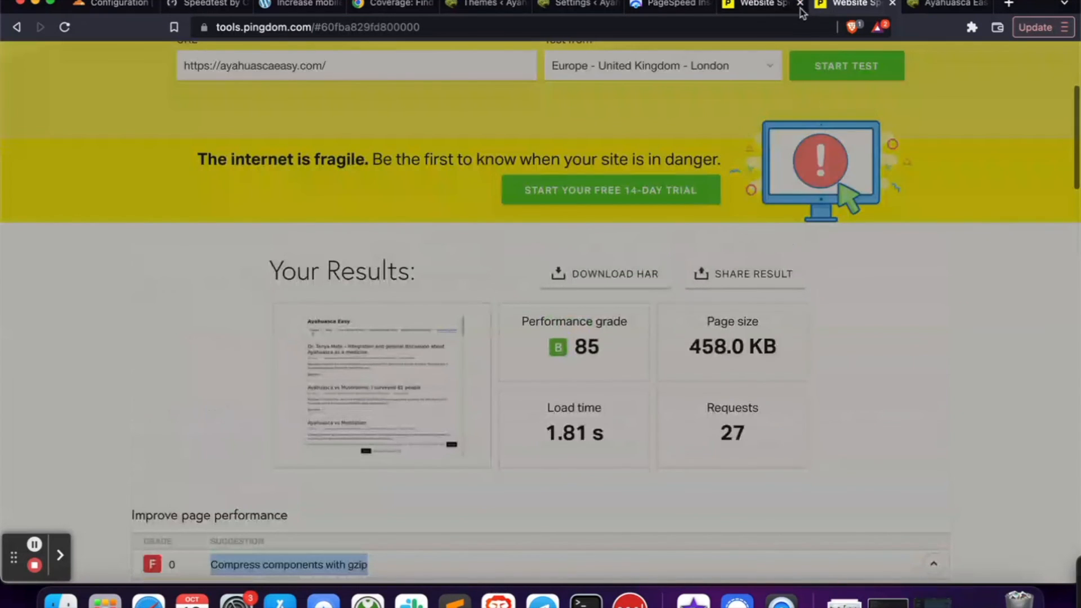
click(801, 5)
drag(353, 64, 2, 63)
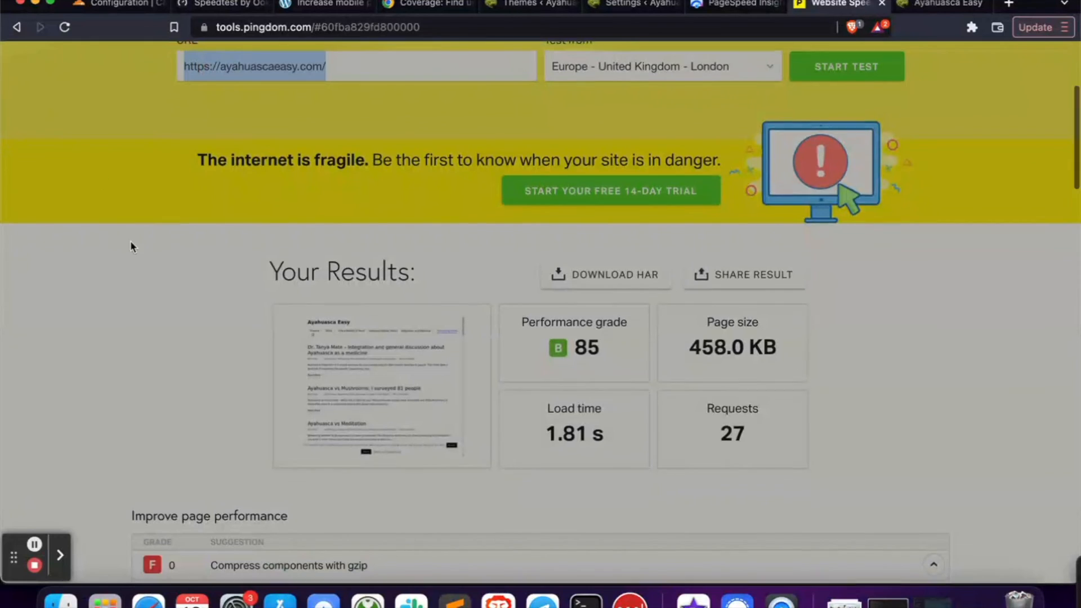
scroll(130, 243, up, 4)
right_click(153, 62)
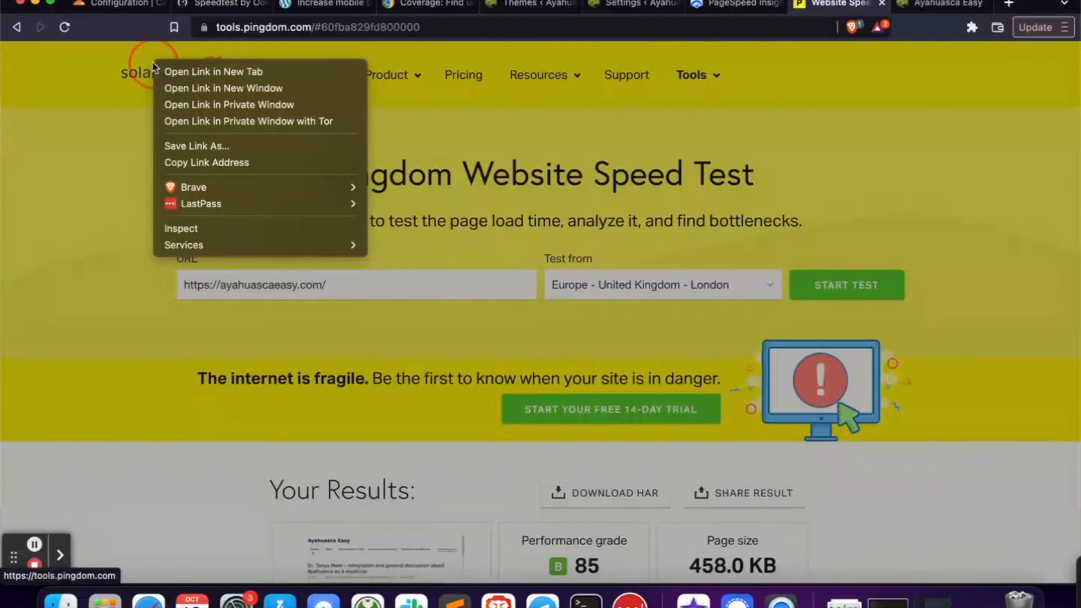
key(Escape)
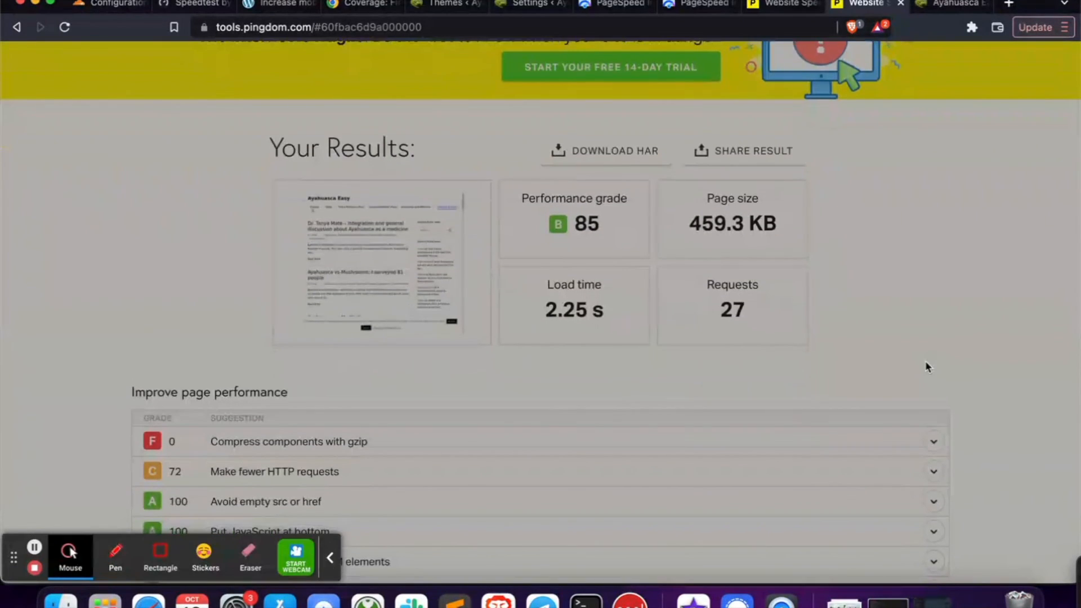
Compare the page size, load time and request count between the previous and new Pingdom results for ayahuascaeasy.com
click(330, 558)
drag(689, 223, 783, 224)
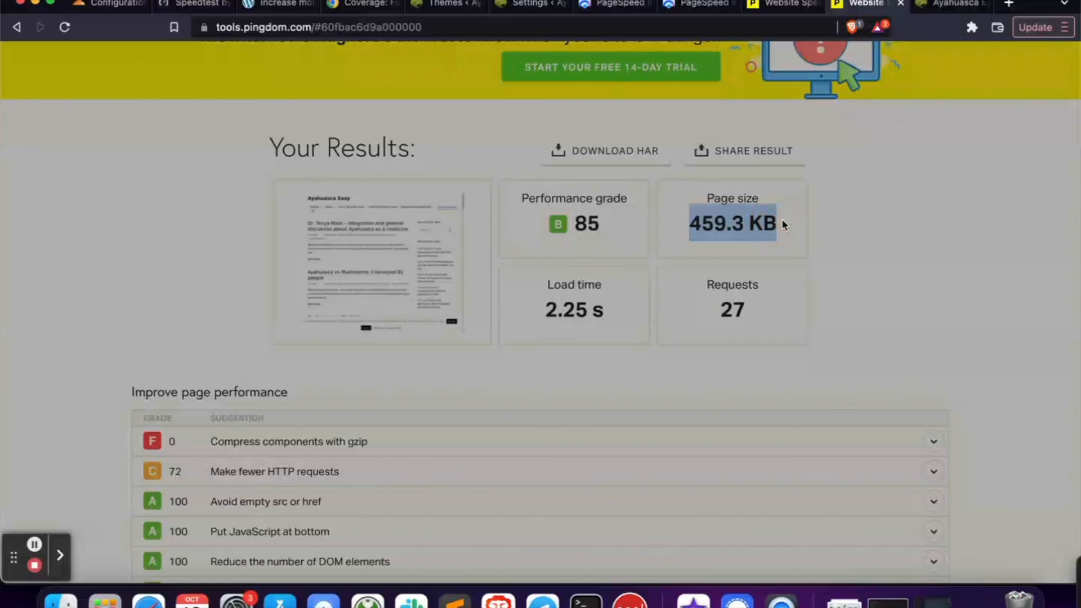
click(787, 5)
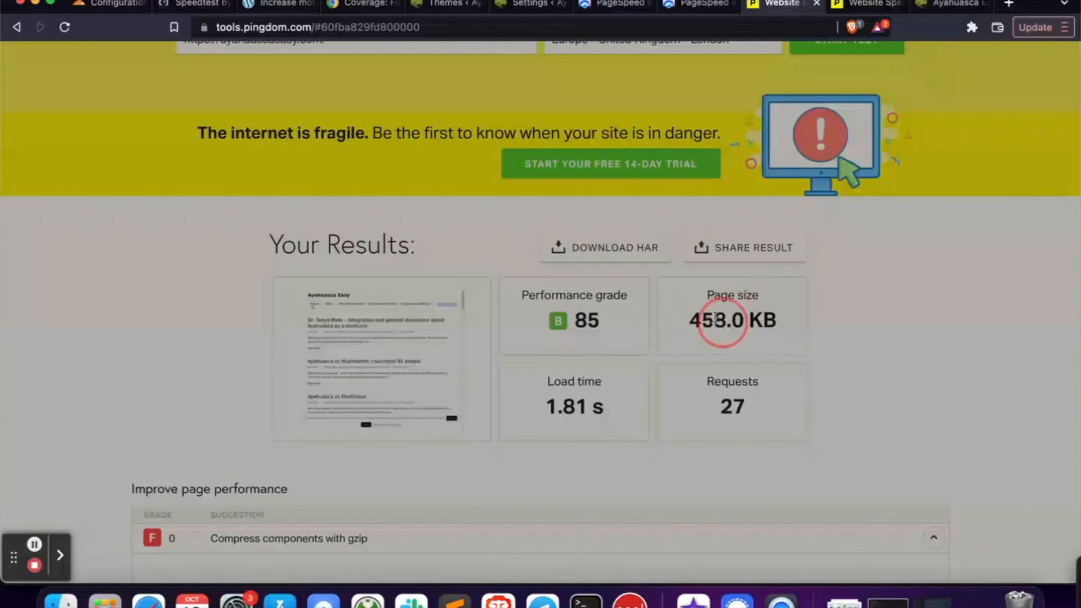
click(859, 4)
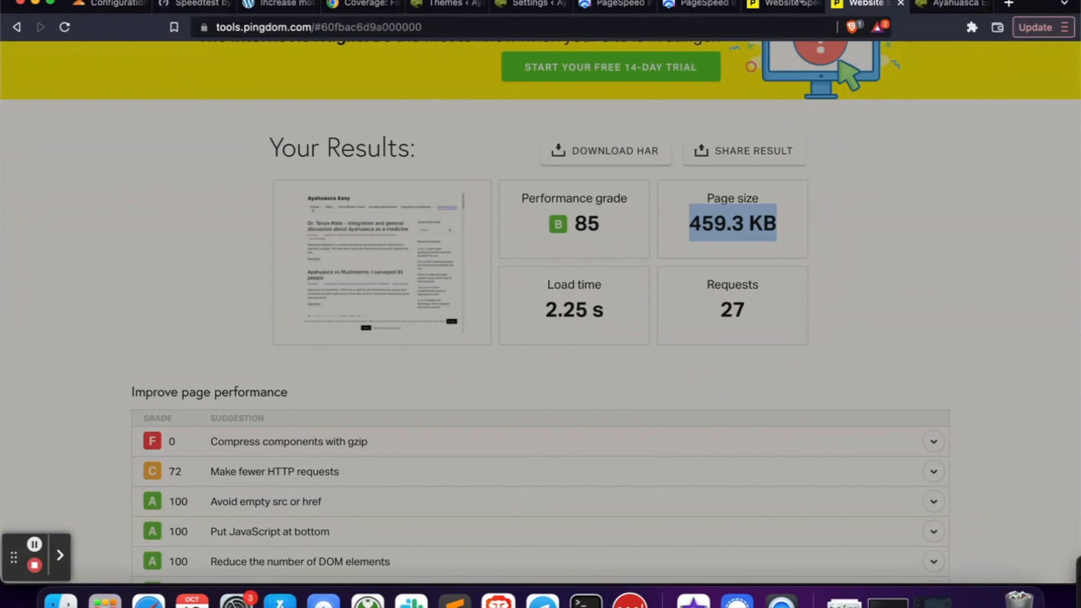
click(788, 6)
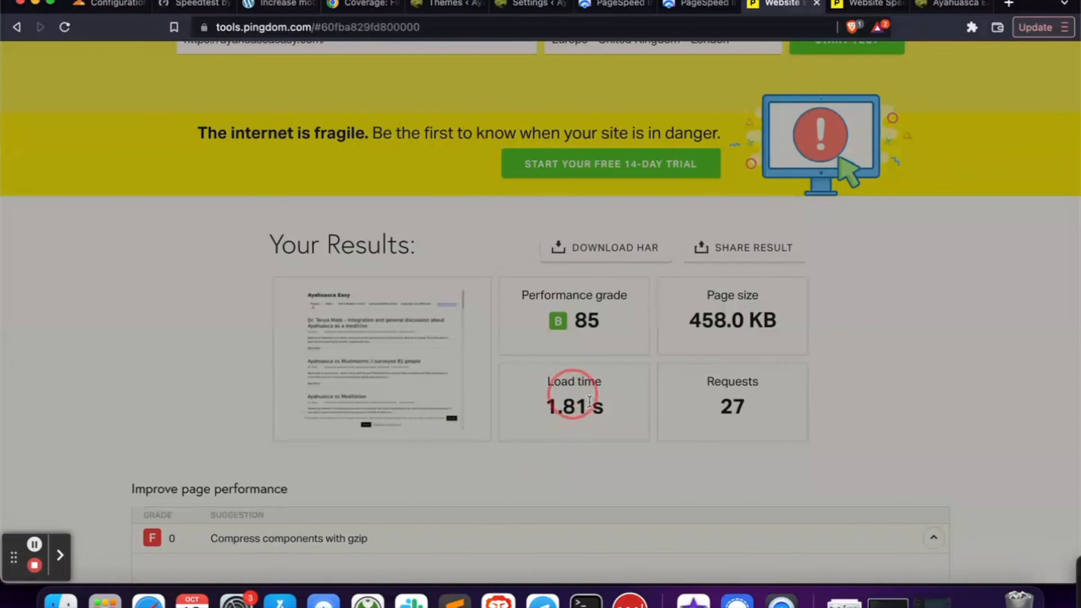
click(875, 8)
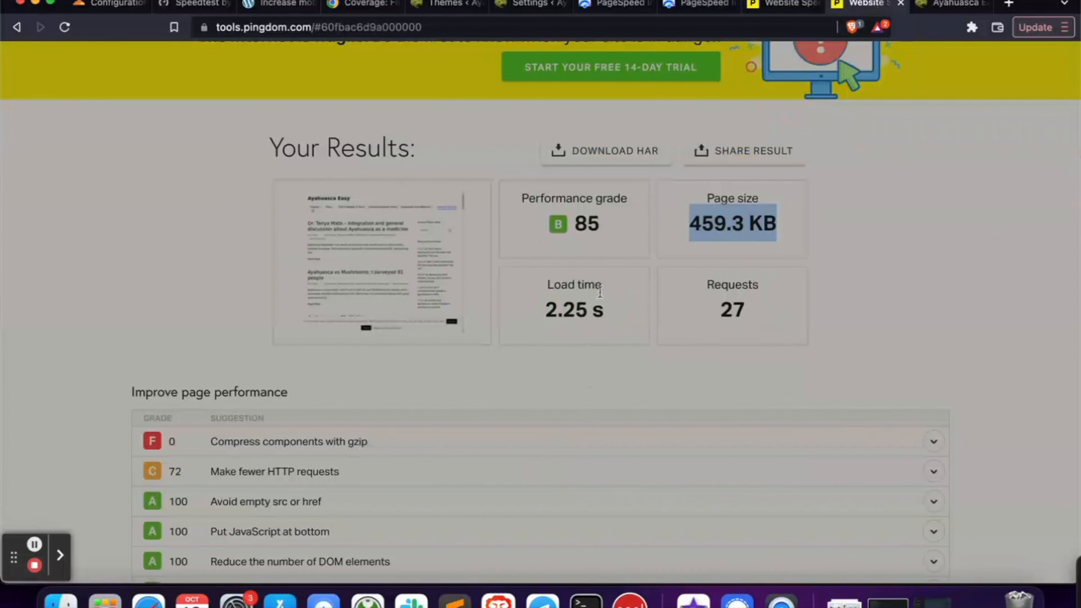
drag(545, 309, 612, 311)
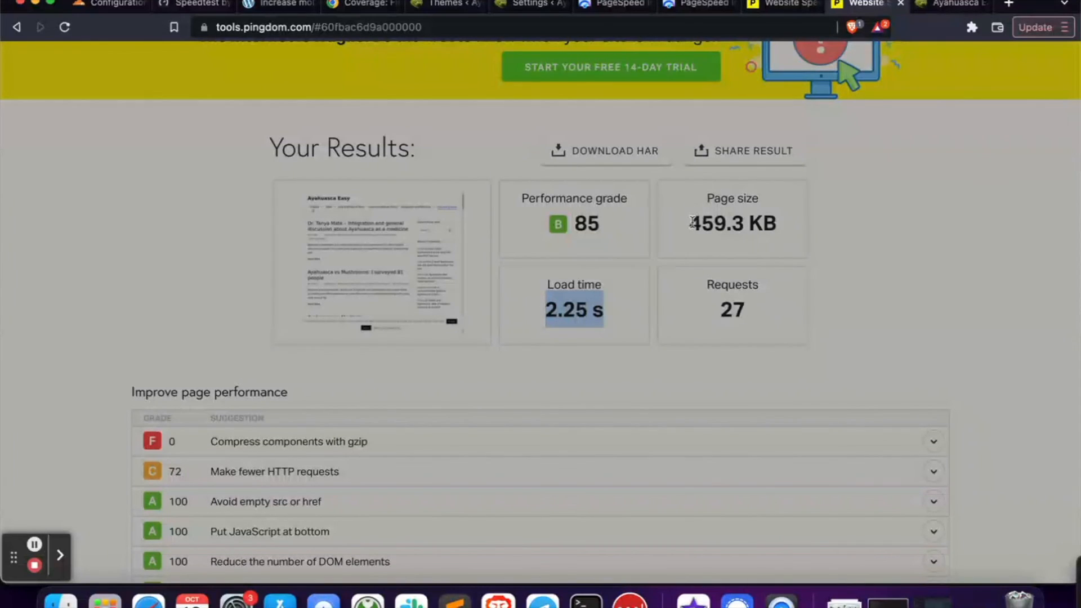
drag(693, 221, 779, 223)
double_click(734, 308)
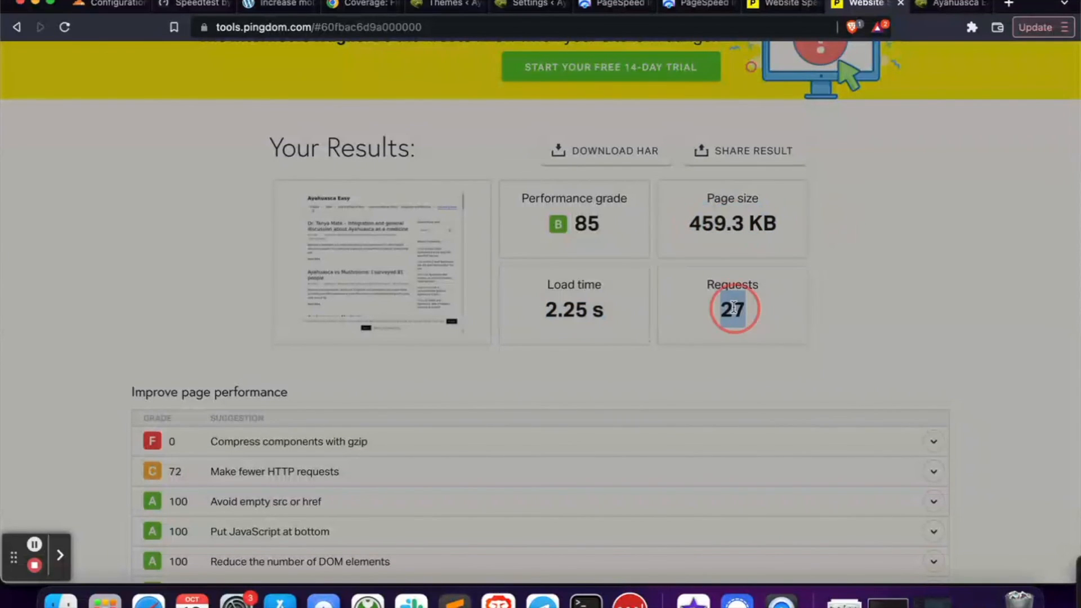
Examine the new mobile PageSpeed Insights report for ayahuascaeasy.com, including the performance score, metrics, opportunities and diagnostics
click(684, 3)
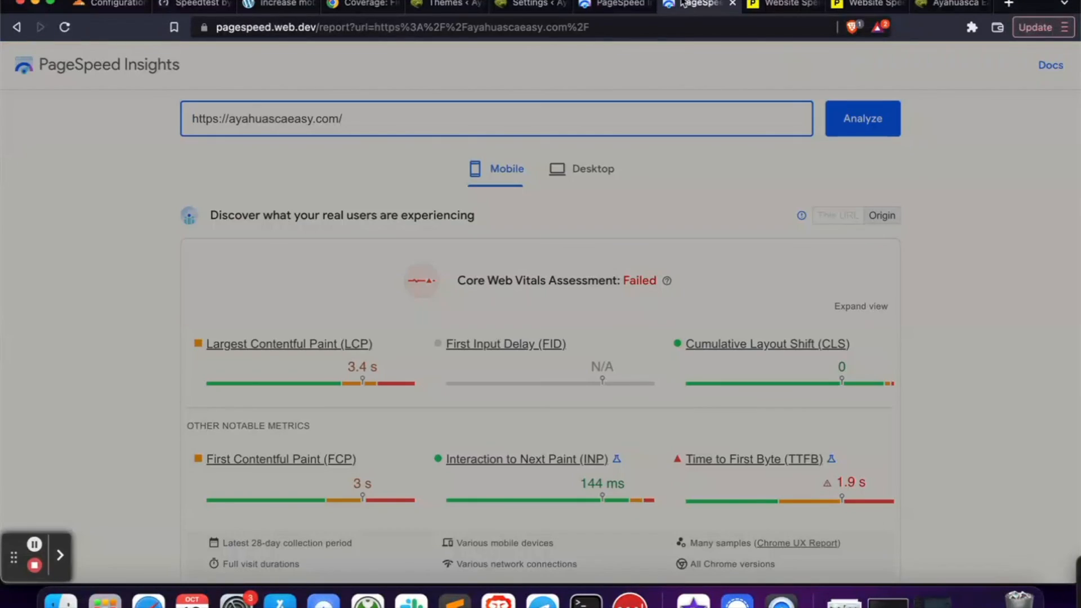
scroll(191, 269, down, 1)
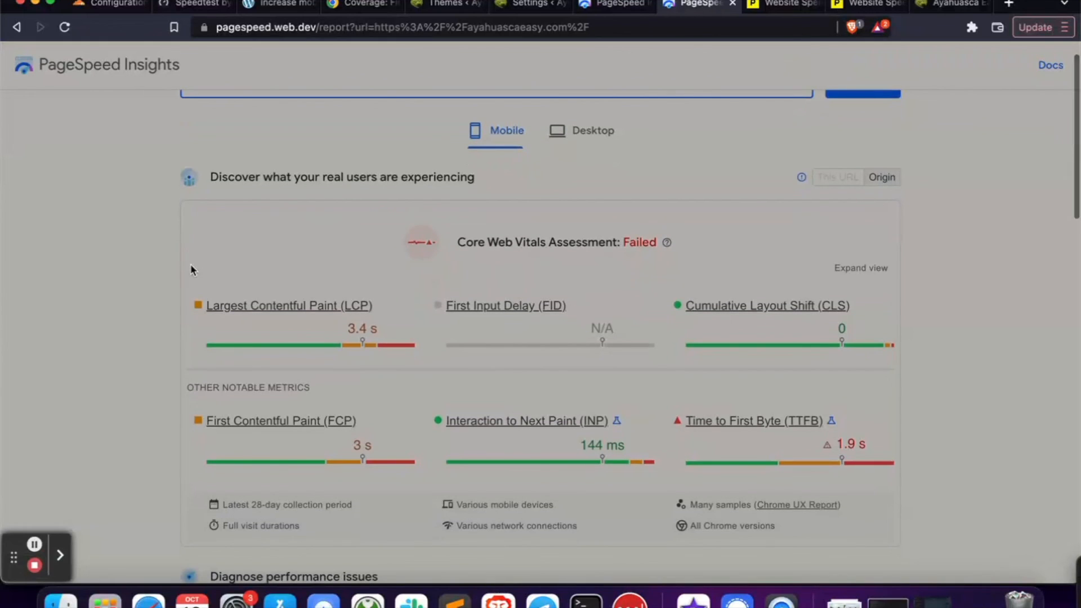
scroll(191, 270, down, 10)
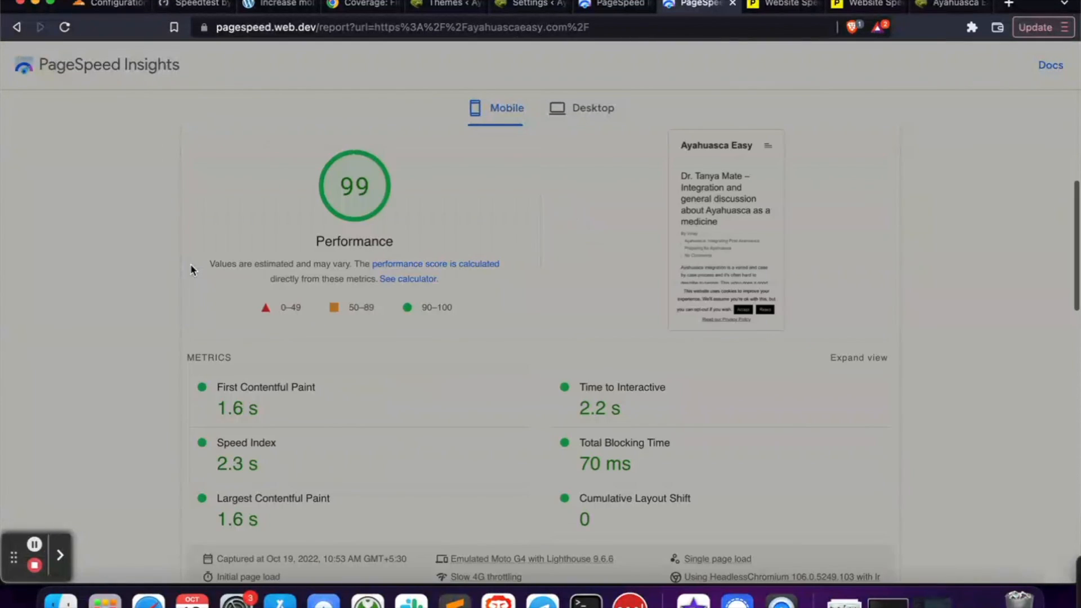
scroll(192, 269, up, 4)
scroll(192, 269, down, 2)
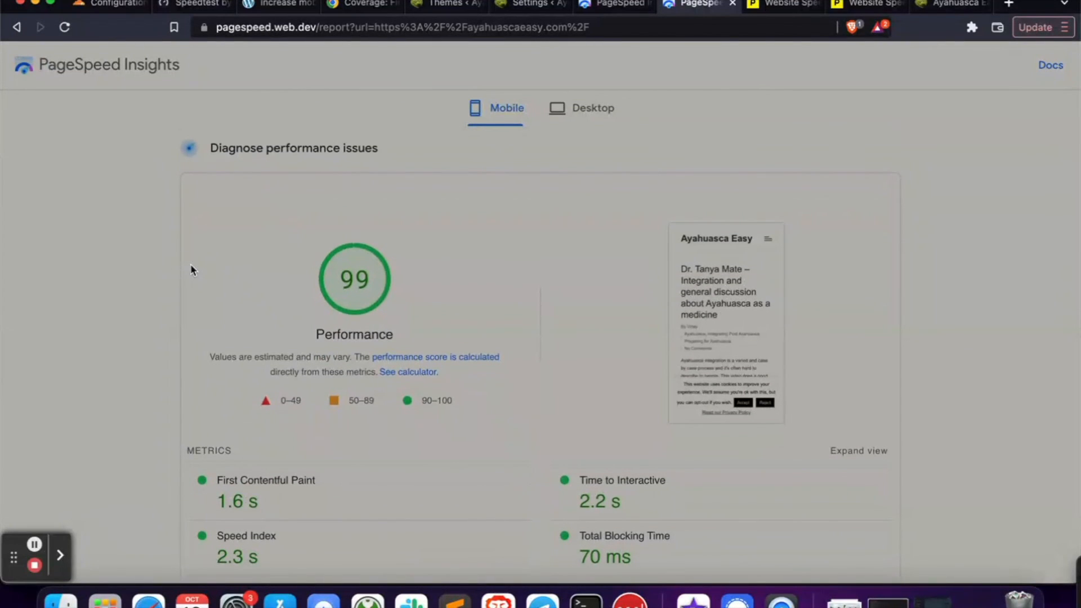
scroll(192, 270, down, 1)
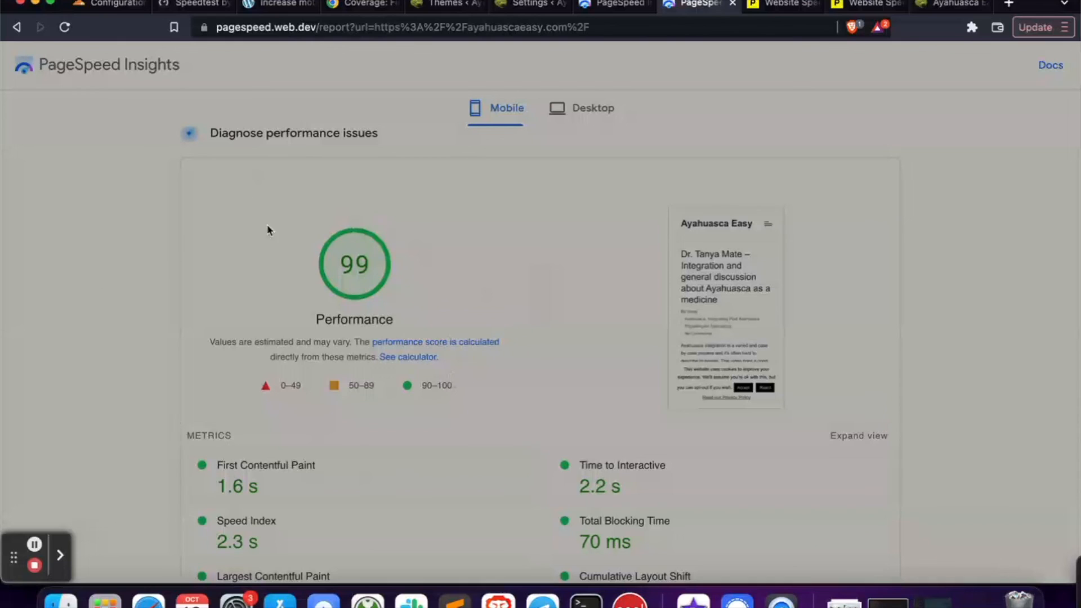
scroll(102, 314, down, 10)
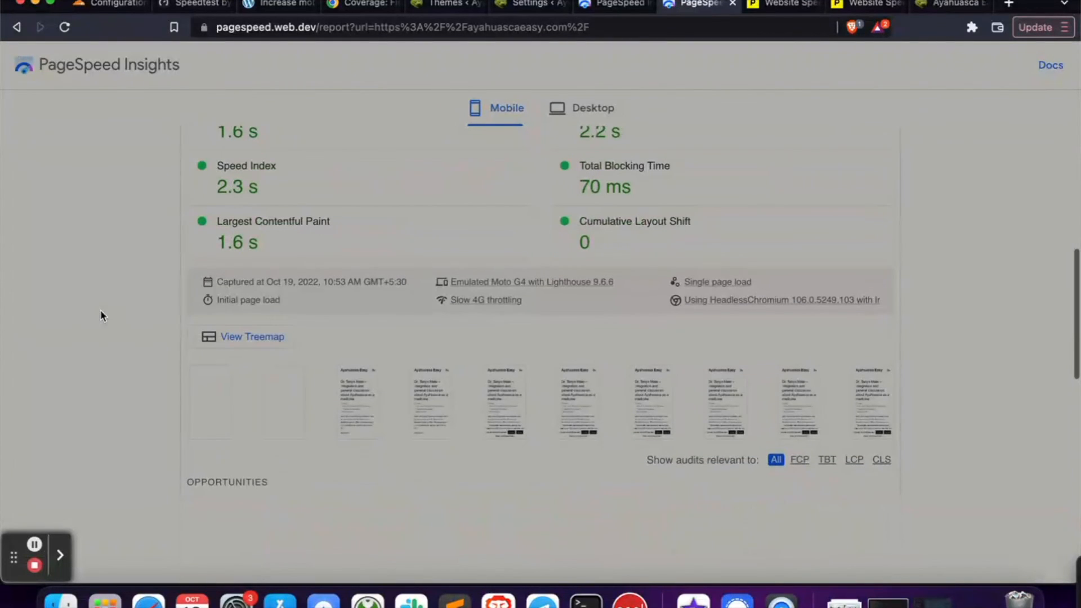
scroll(100, 310, down, 5)
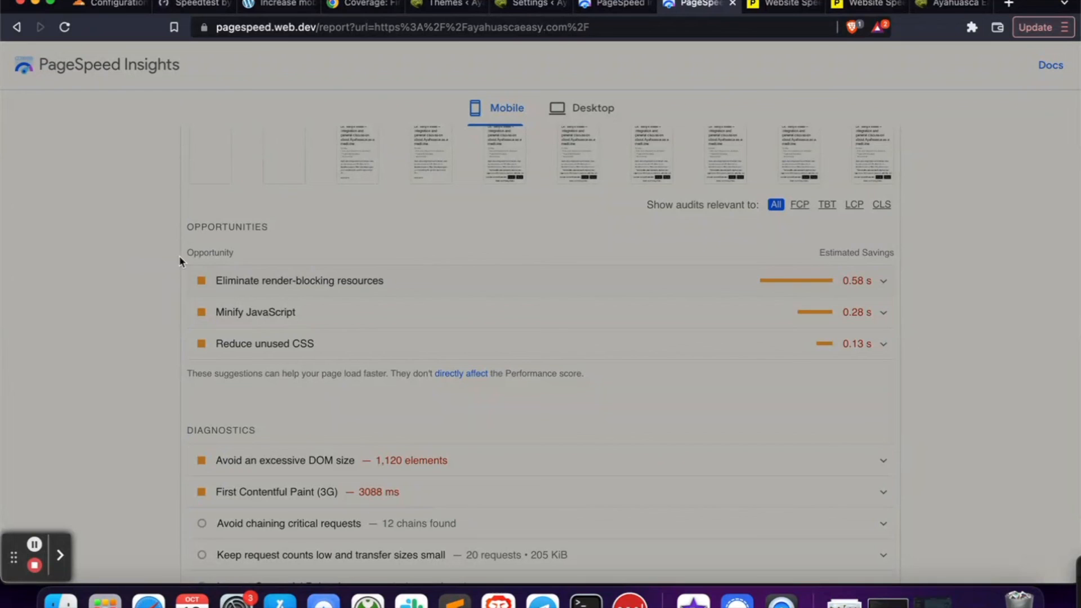
scroll(167, 251, up, 3)
scroll(167, 254, up, 10)
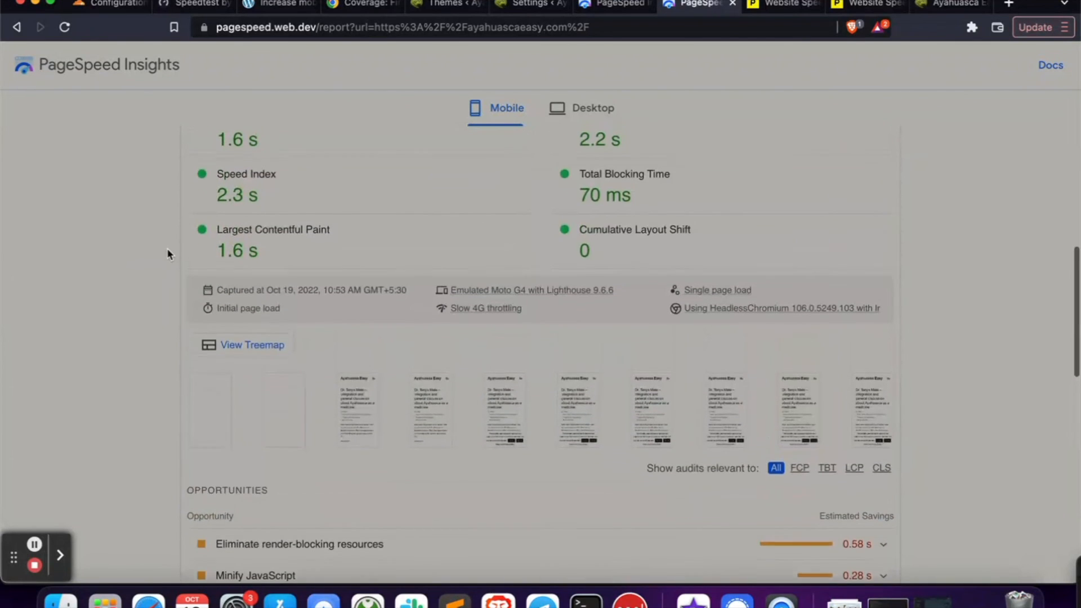
scroll(168, 254, down, 1)
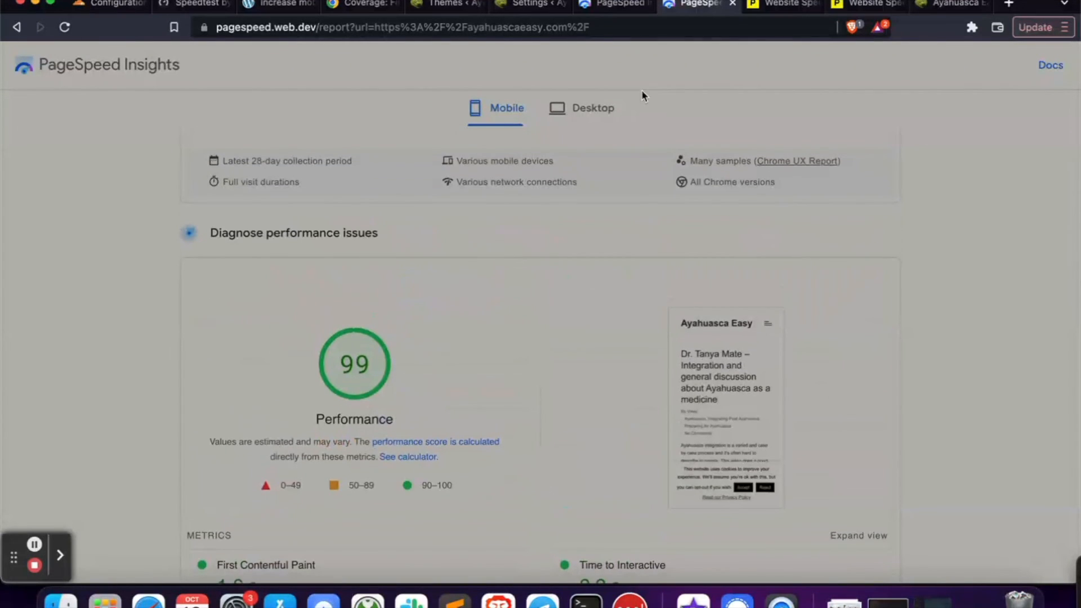
Check the desktop performance score in the PageSpeed report, and return to the mobile results
click(581, 116)
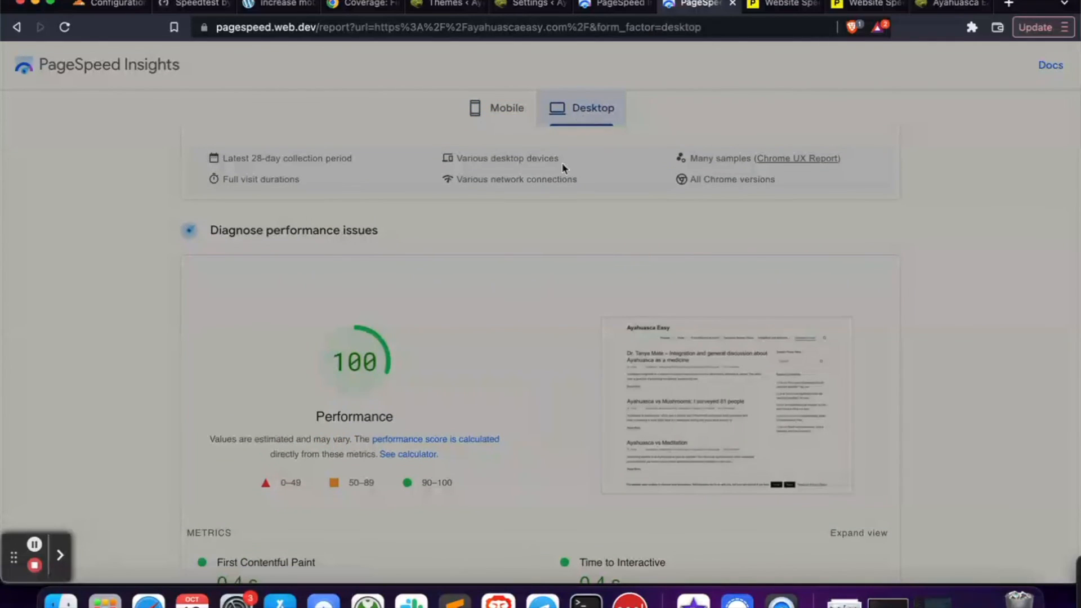
scroll(514, 338, up, 2)
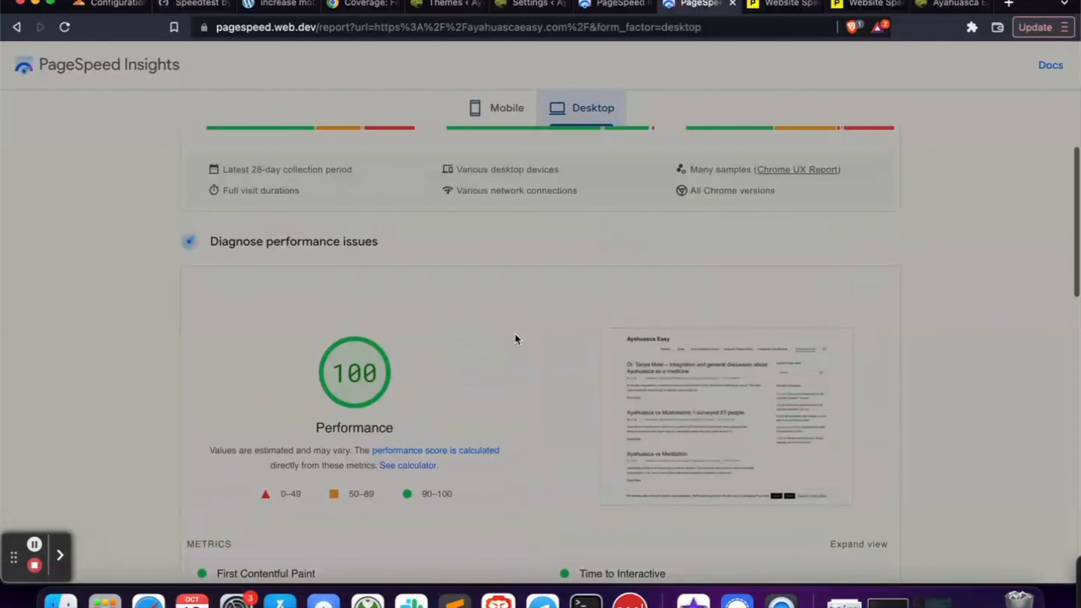
click(509, 104)
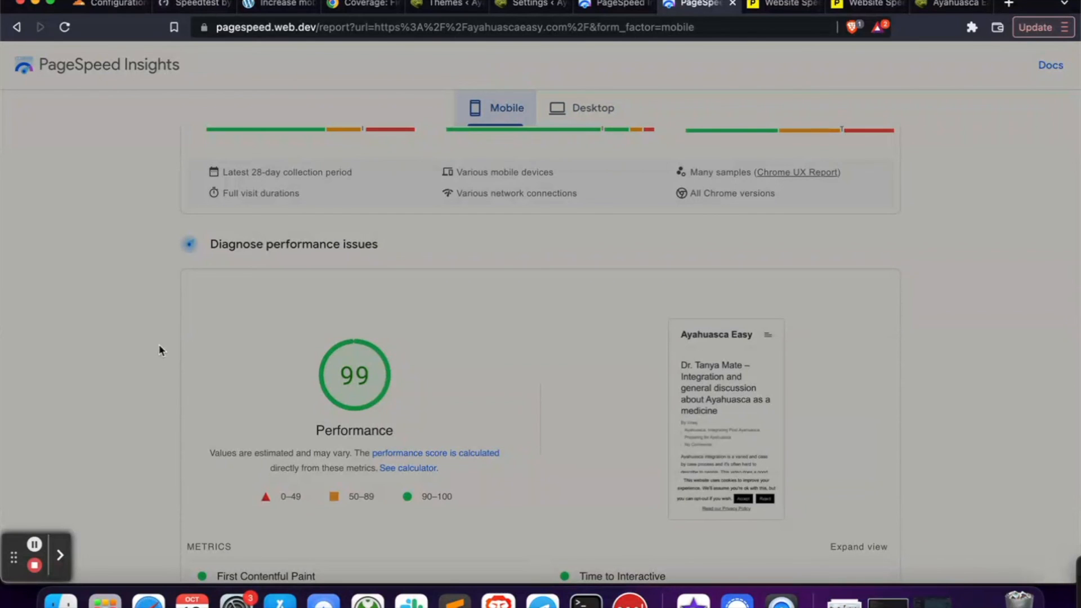
Check the reloaded home page, and activate the Digital Advertising theme from the installed WordPress themes
click(942, 7)
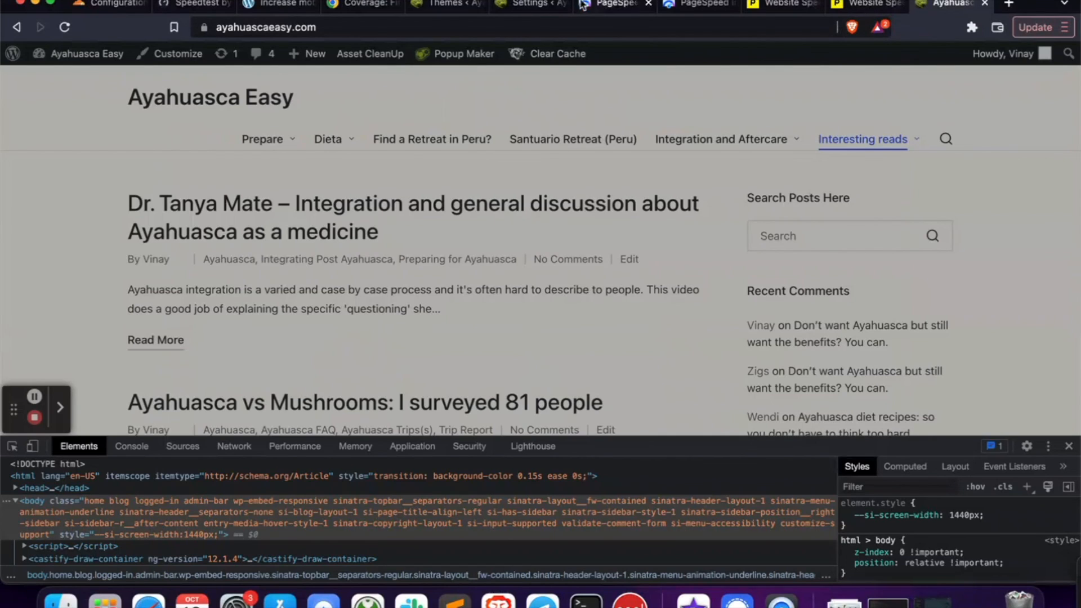
click(451, 4)
scroll(374, 514, down, 5)
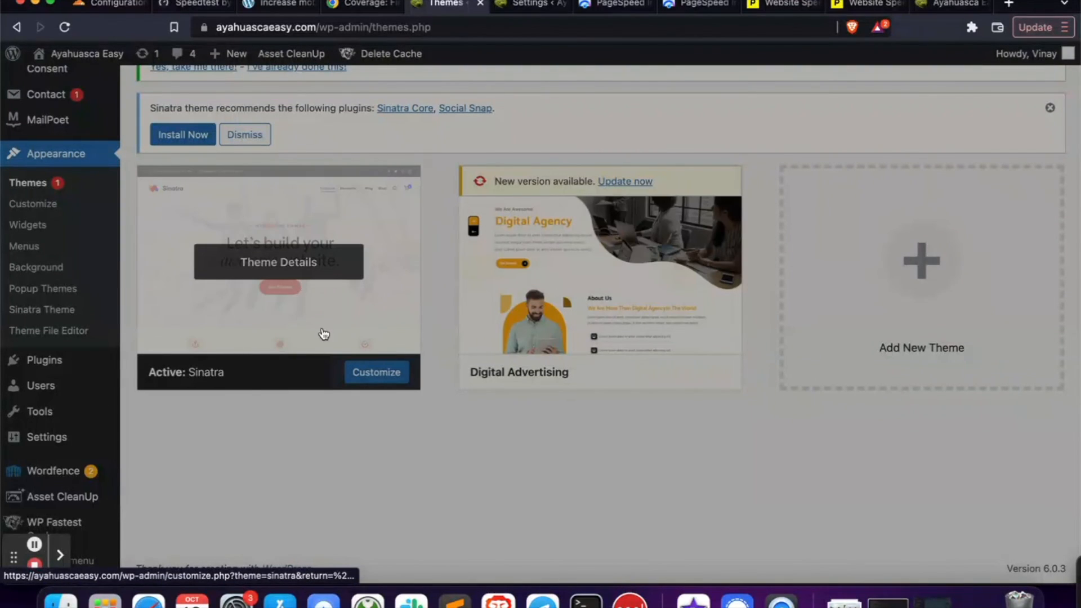
click(623, 373)
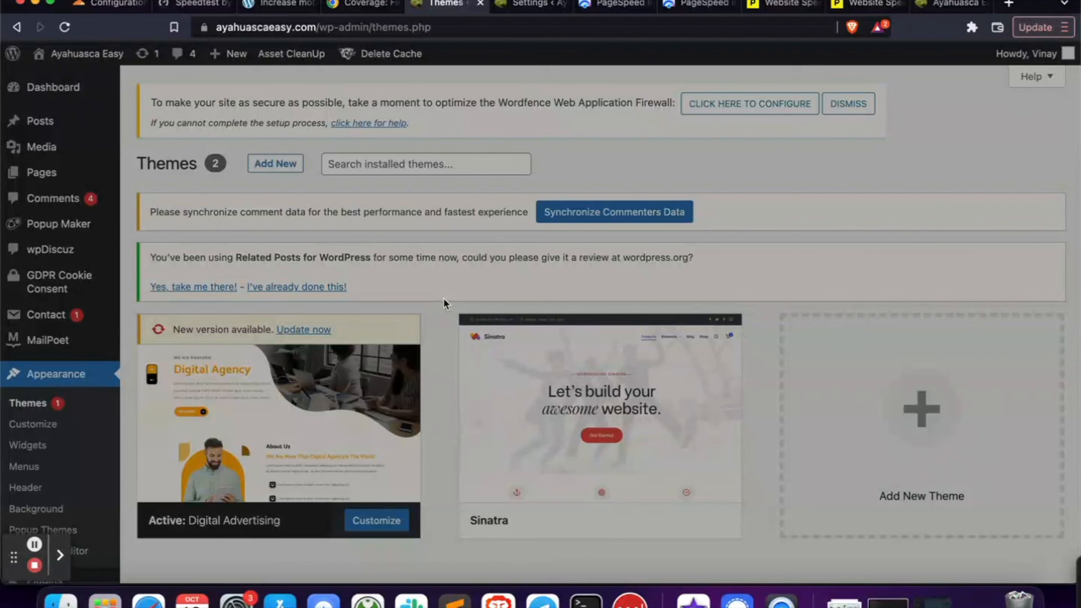
mouse_move(495, 415)
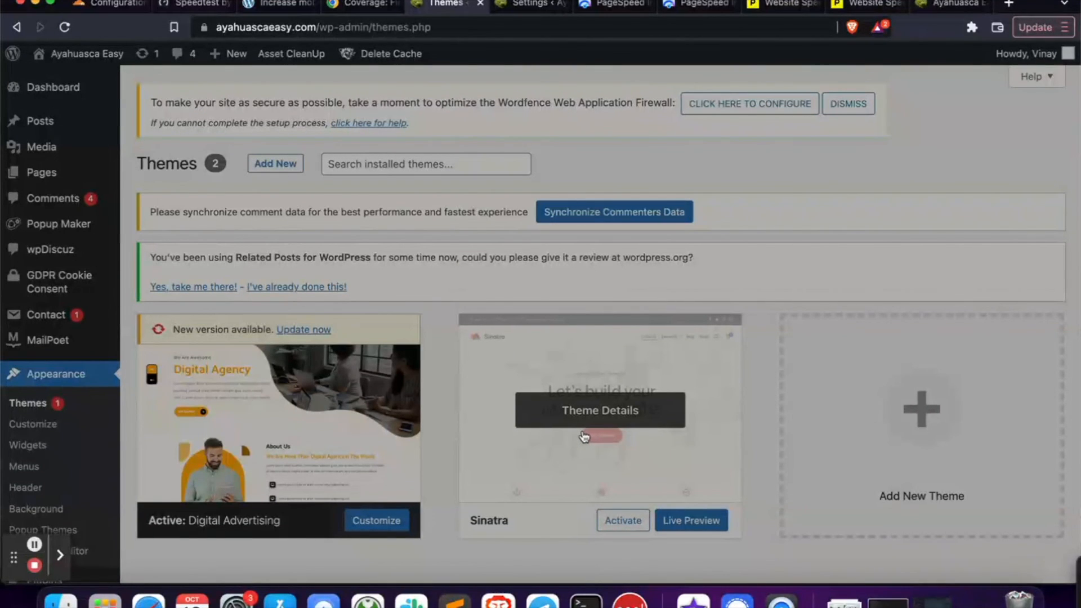
Delete the WordPress site cache for ayahuascaeasy.com, and purge everything from its Cloudflare cache
click(527, 5)
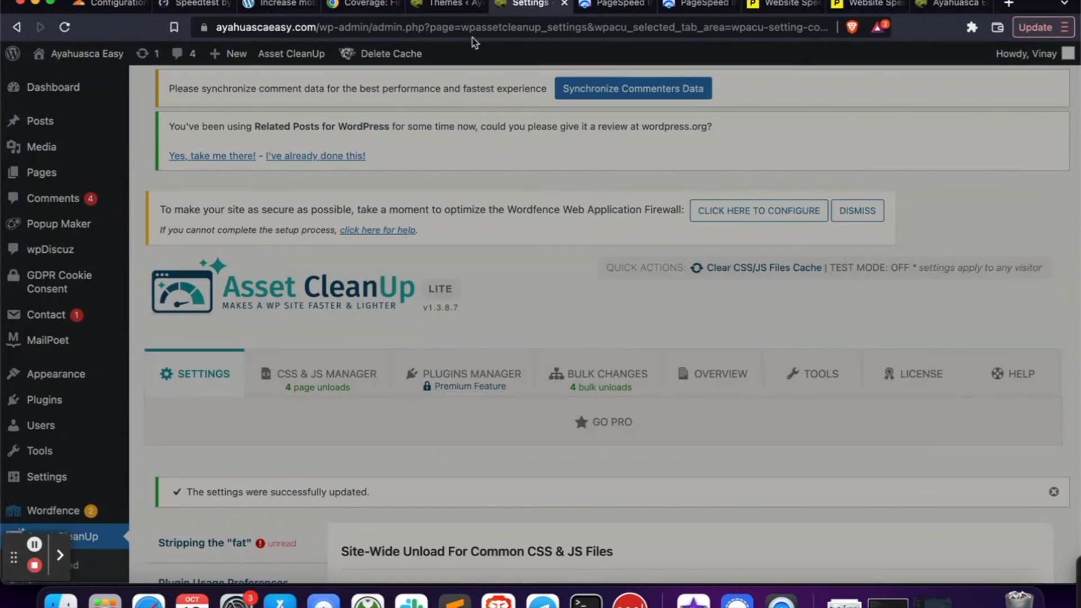
mouse_move(360, 54)
click(373, 83)
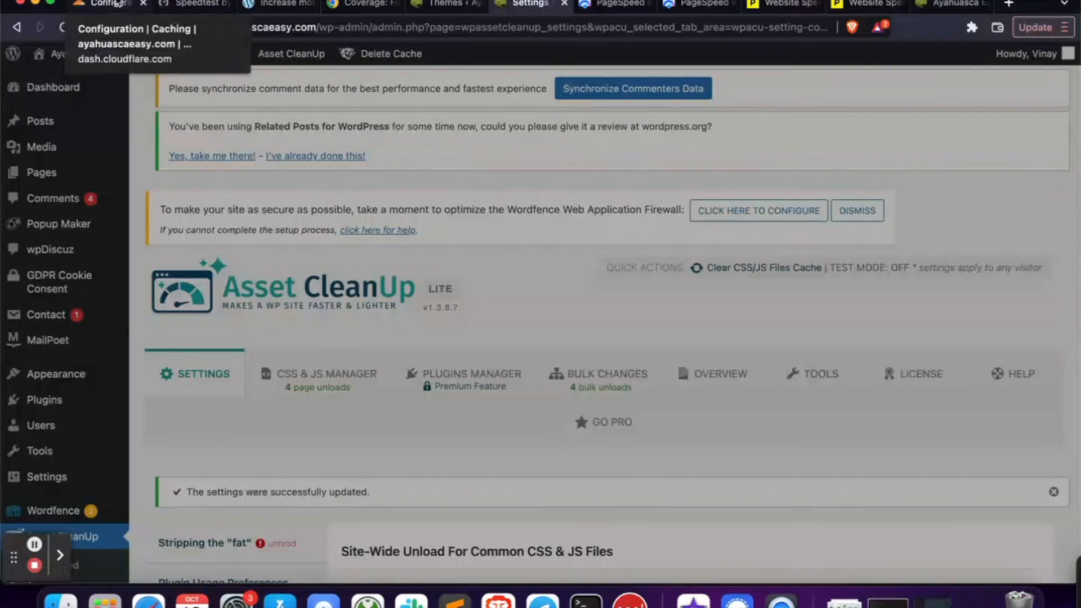
click(116, 4)
click(818, 281)
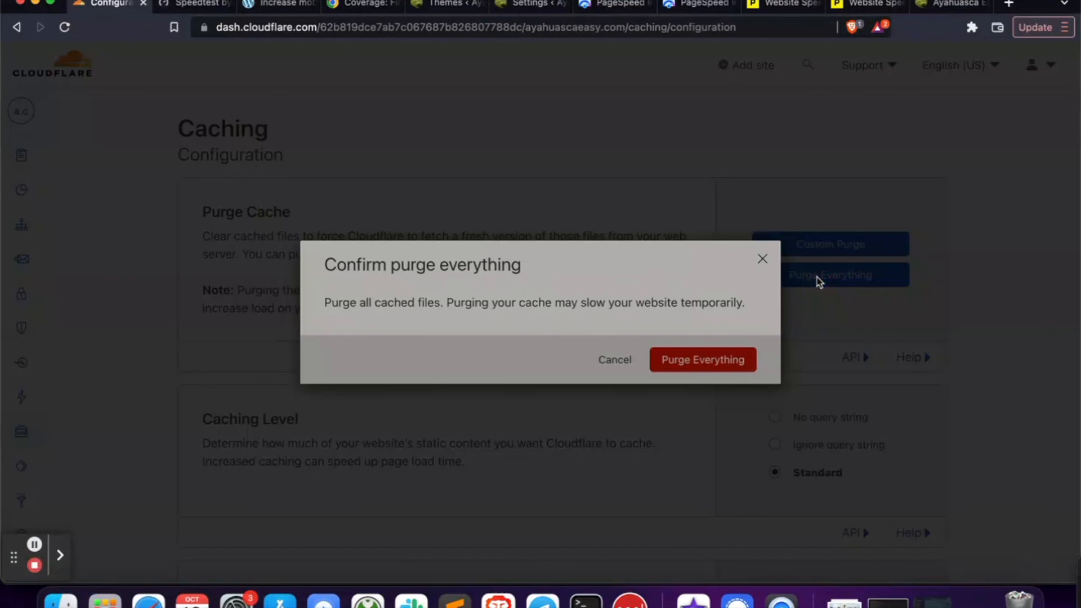
click(696, 365)
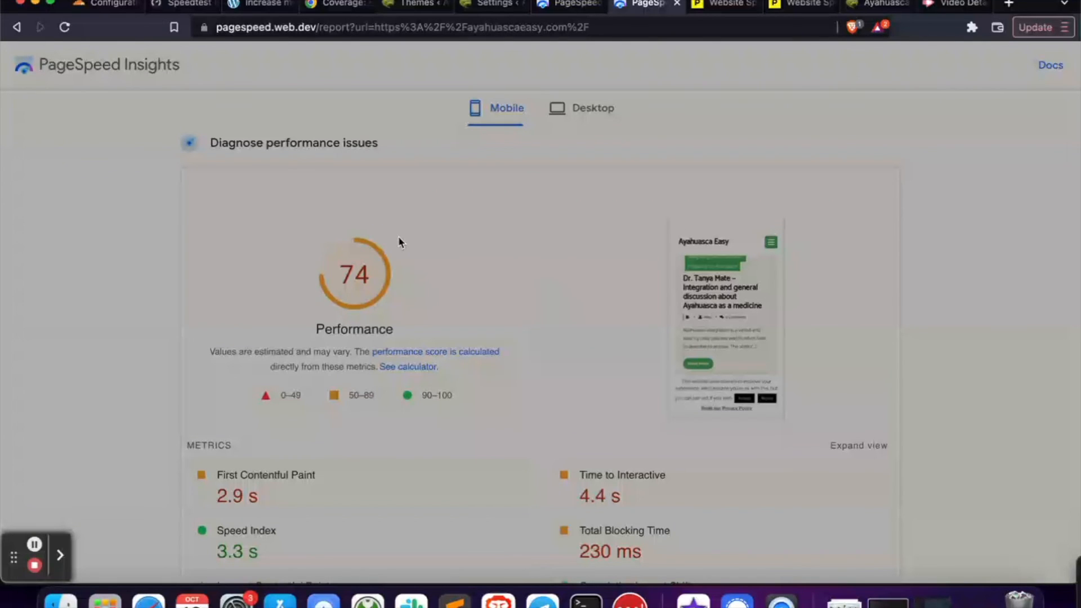
Compare the earlier and newer mobile PageSpeed Insights reports for ayahuascaeasy.com
click(570, 3)
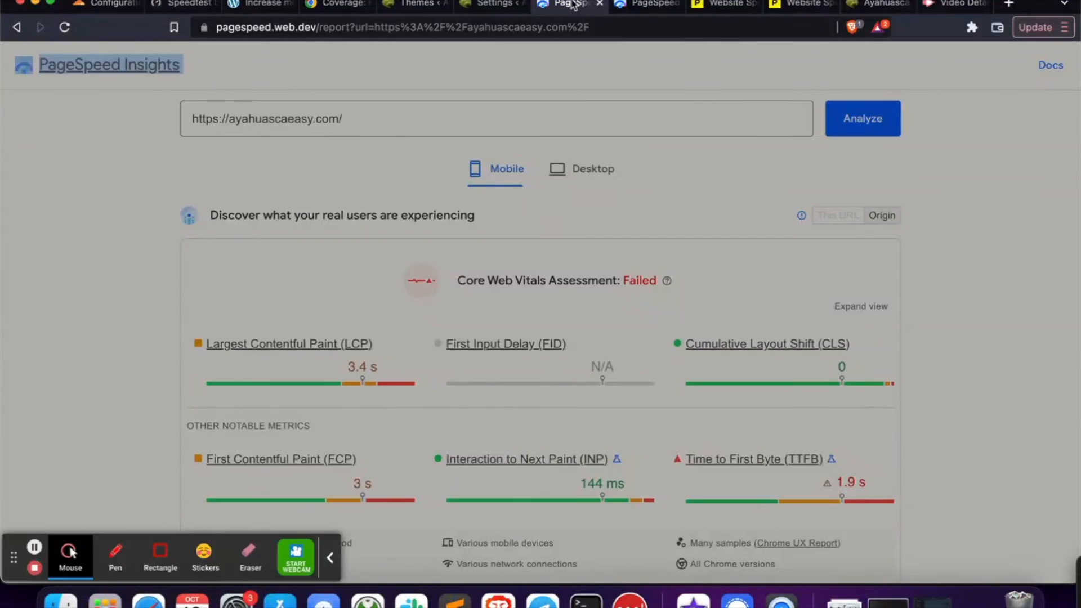
click(648, 4)
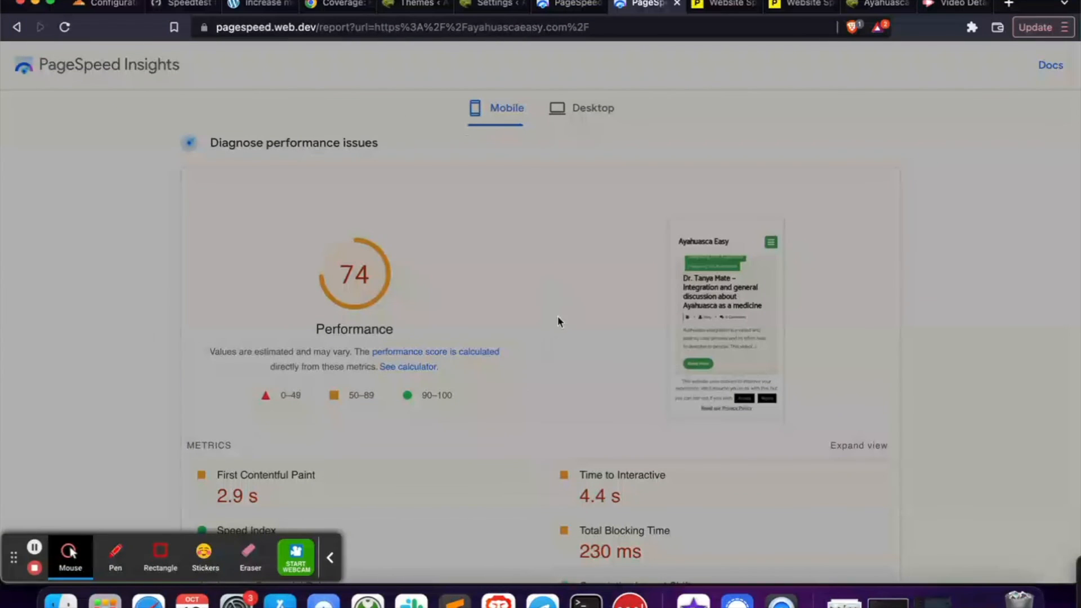
click(330, 557)
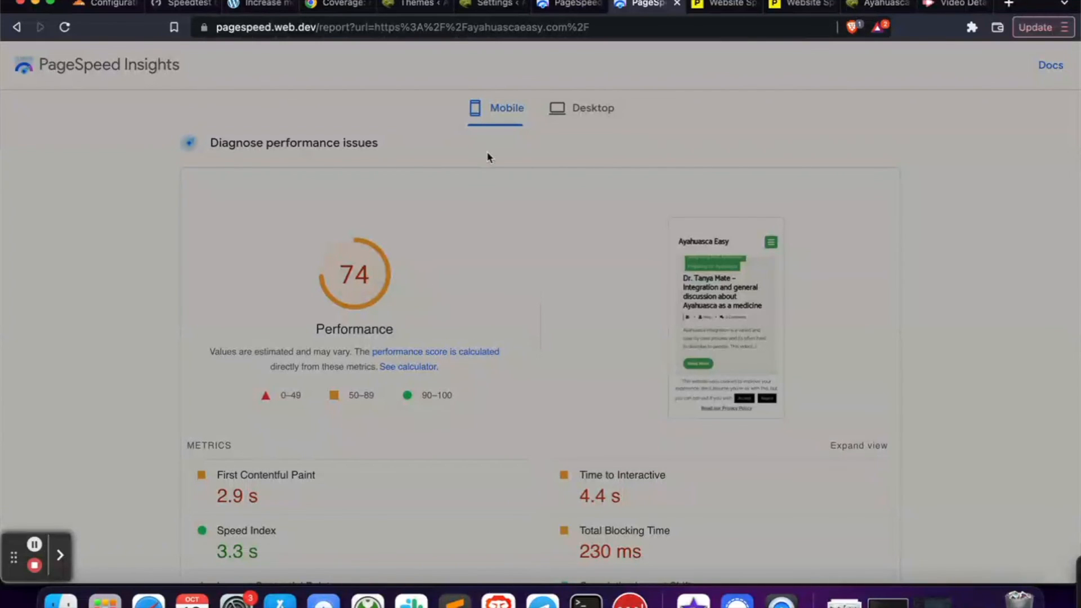
Search betterdeveloperdocs.com for "themes" in a new tab, and open the post "Best WordPress Themes for Developers and CMS Users (simple, white space)"
key(super+t)
text(betterdeveloperdocs.com)
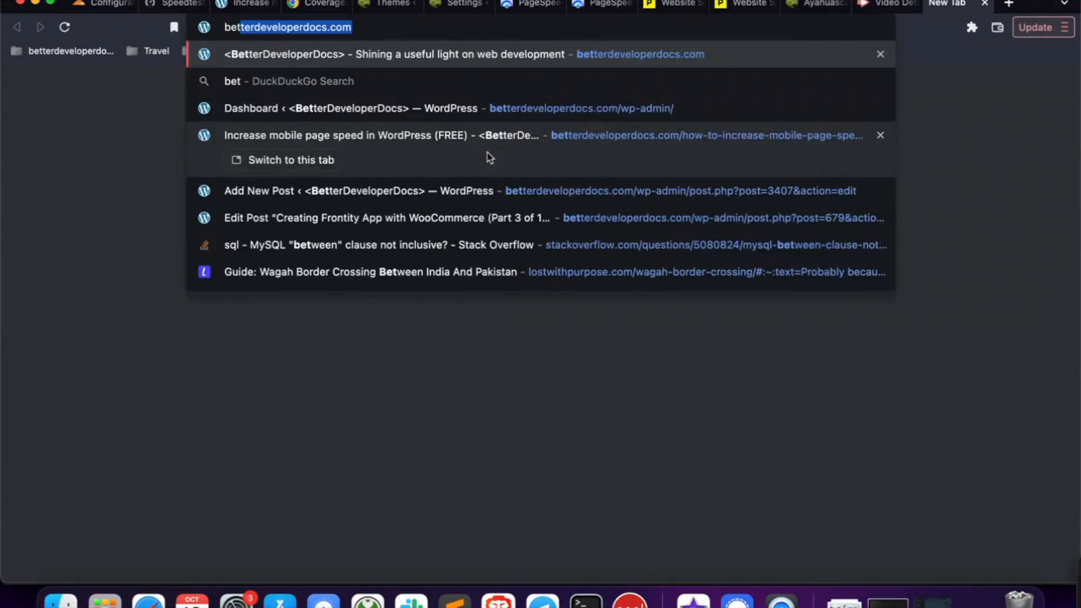
text(/?s=)
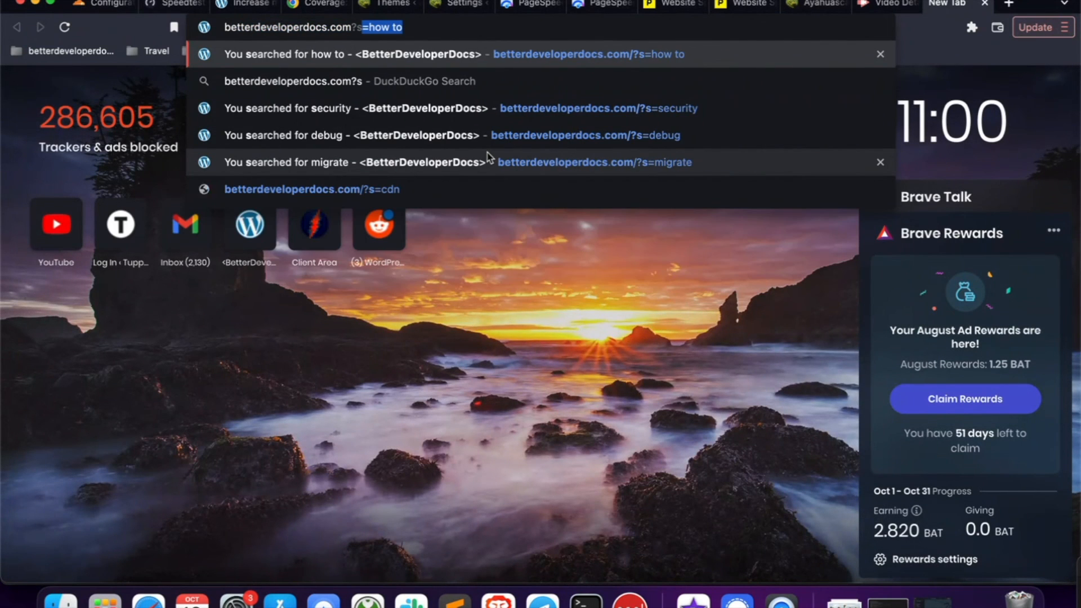
text(themes)
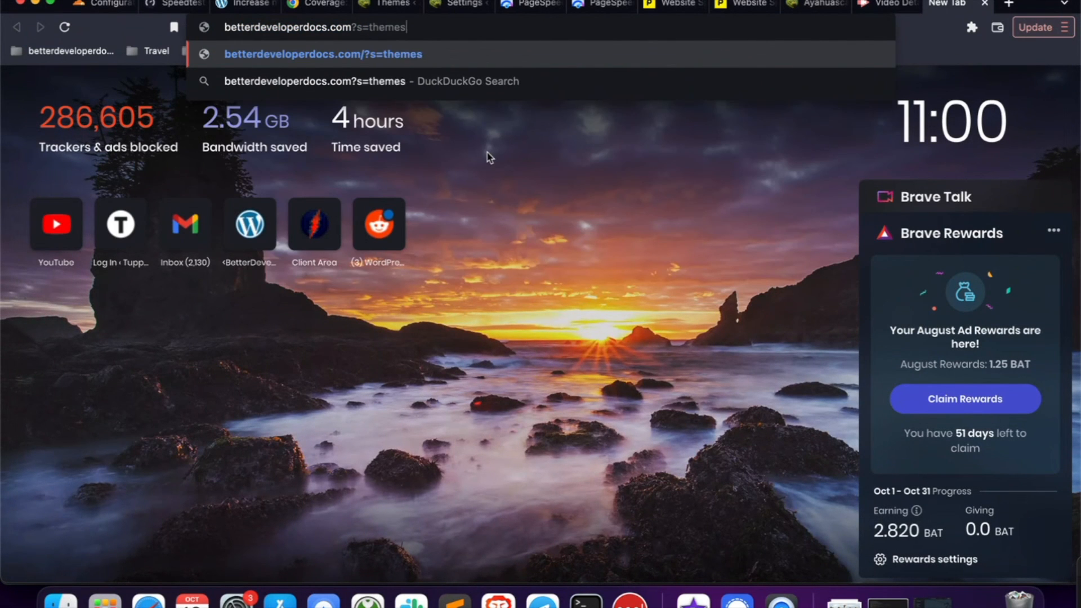
key(Return)
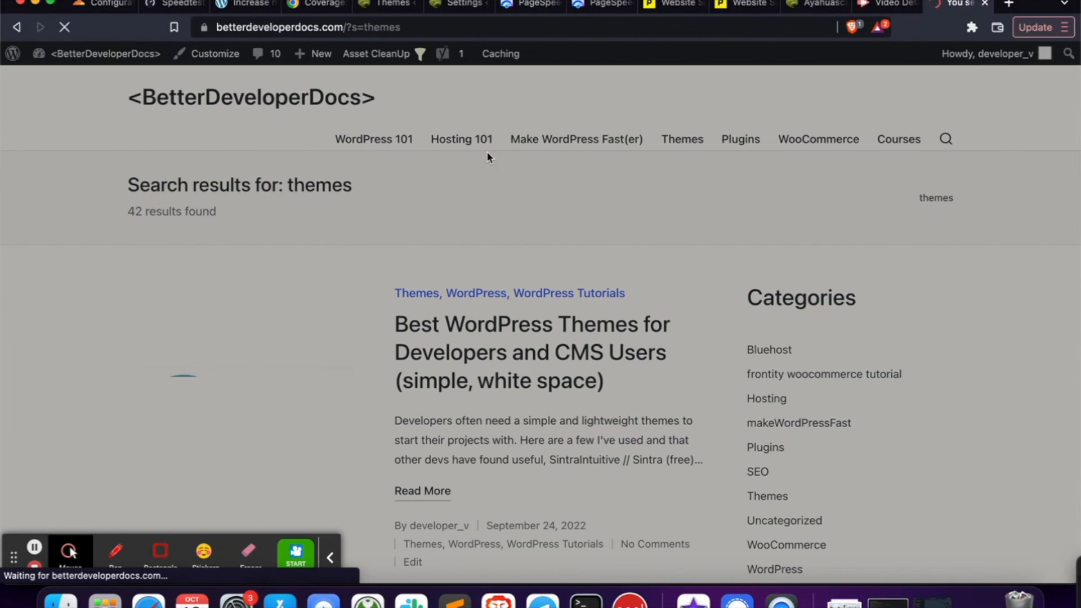
scroll(652, 248, down, 3)
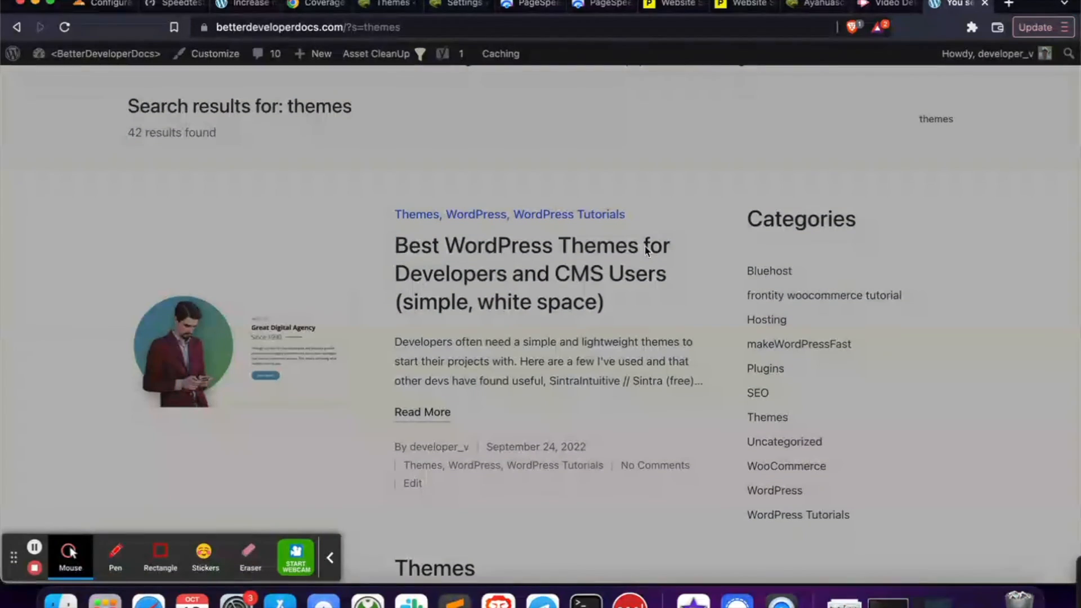
click(562, 280)
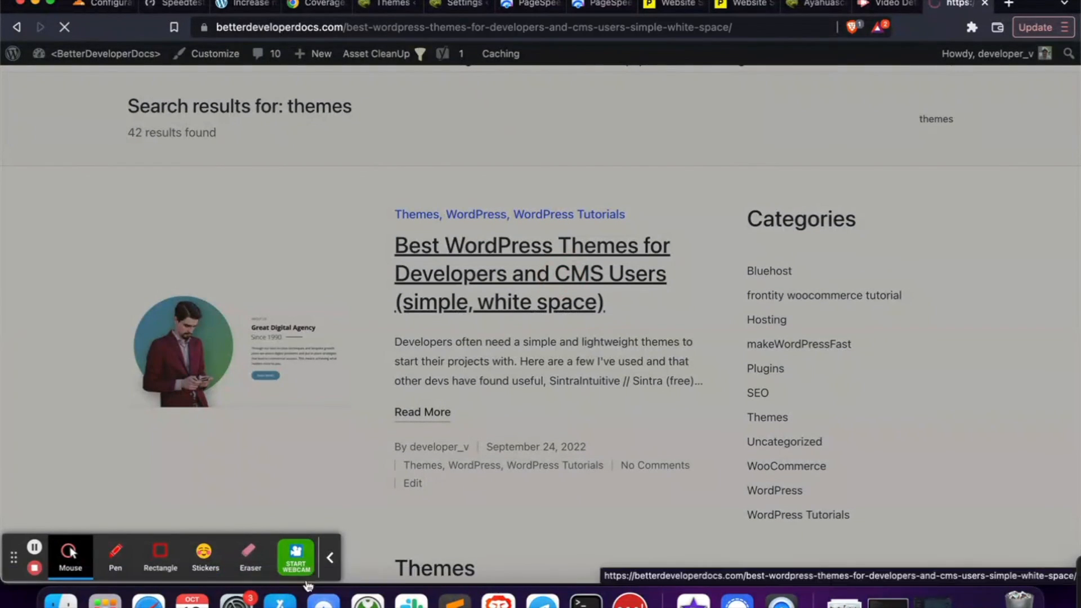
click(330, 559)
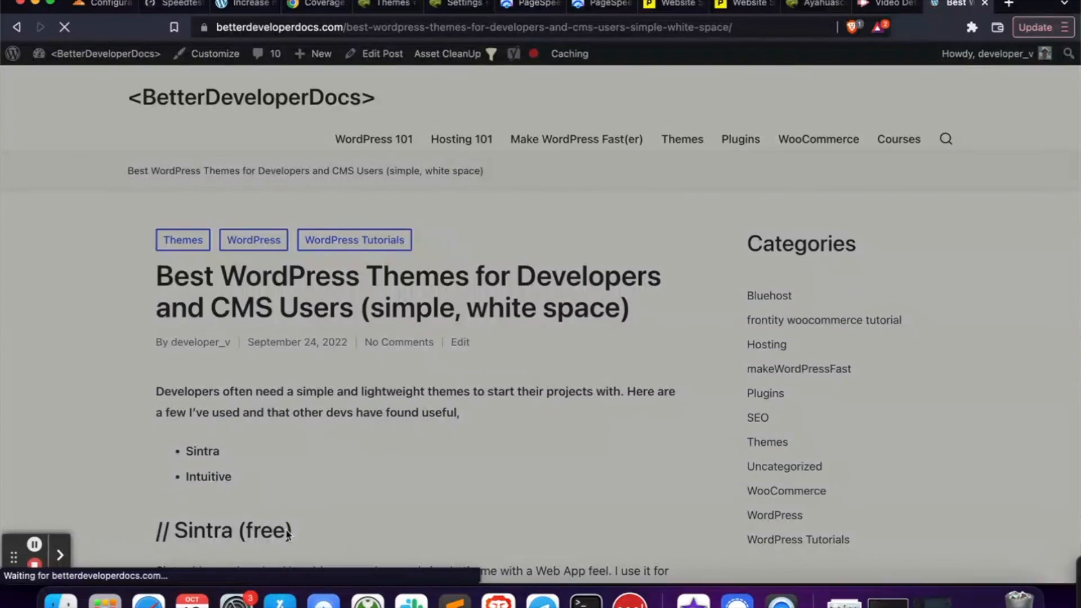
Read the post's section on the free Sintra theme, including its description, preview image and speed notes
scroll(71, 332, down, 2)
scroll(71, 338, down, 5)
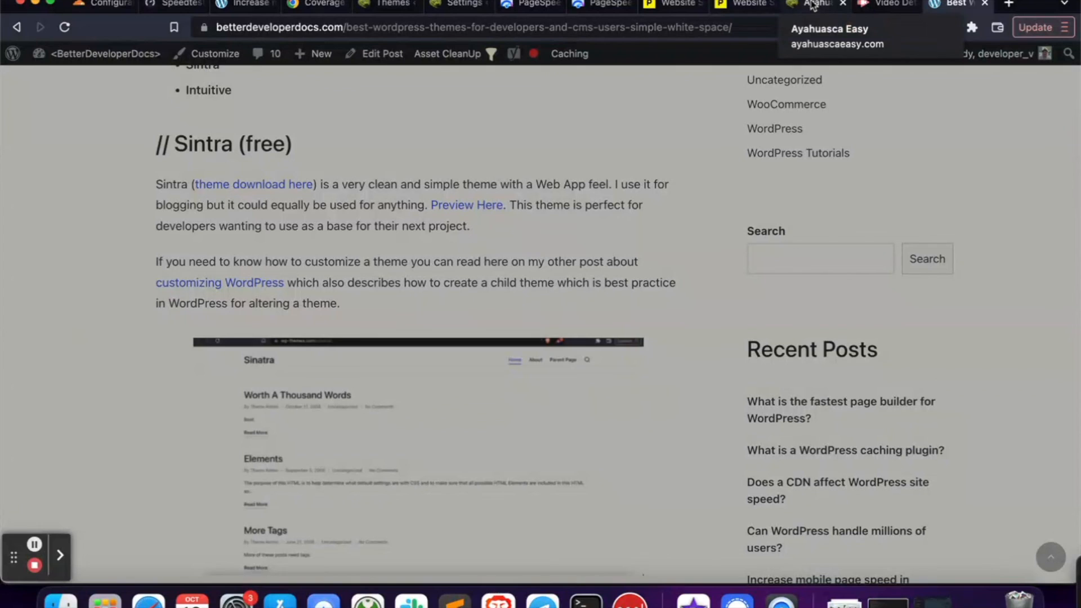
scroll(537, 248, down, 1)
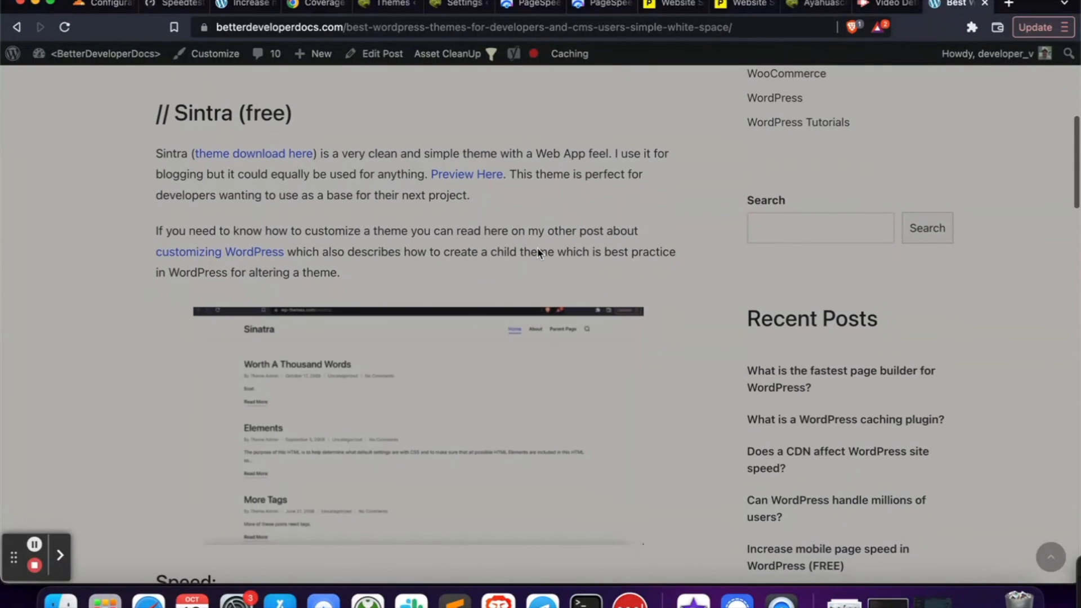
triple_click(197, 113)
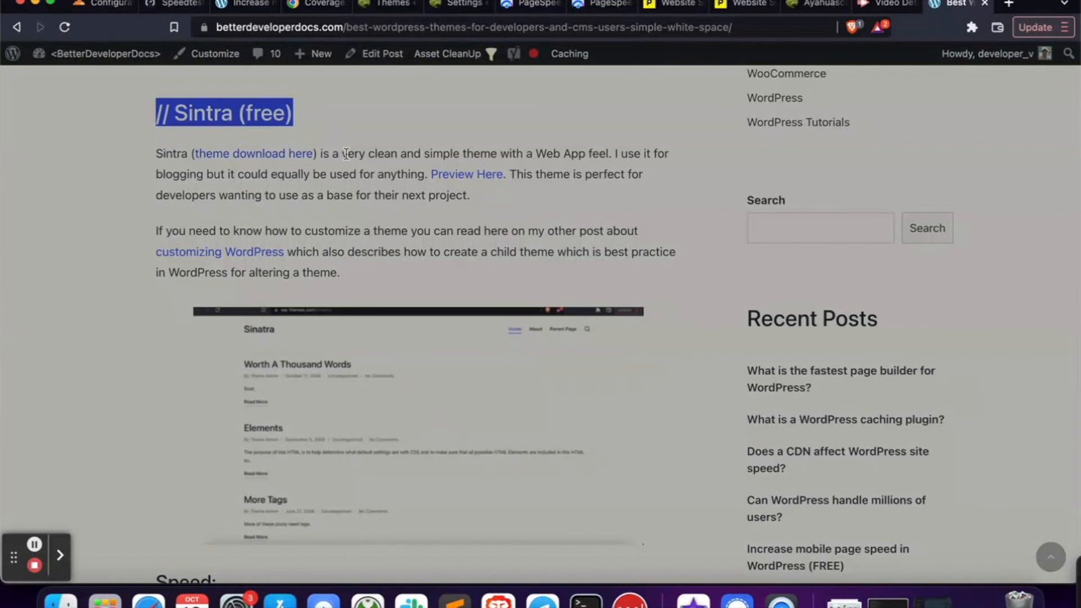
scroll(346, 153, down, 2)
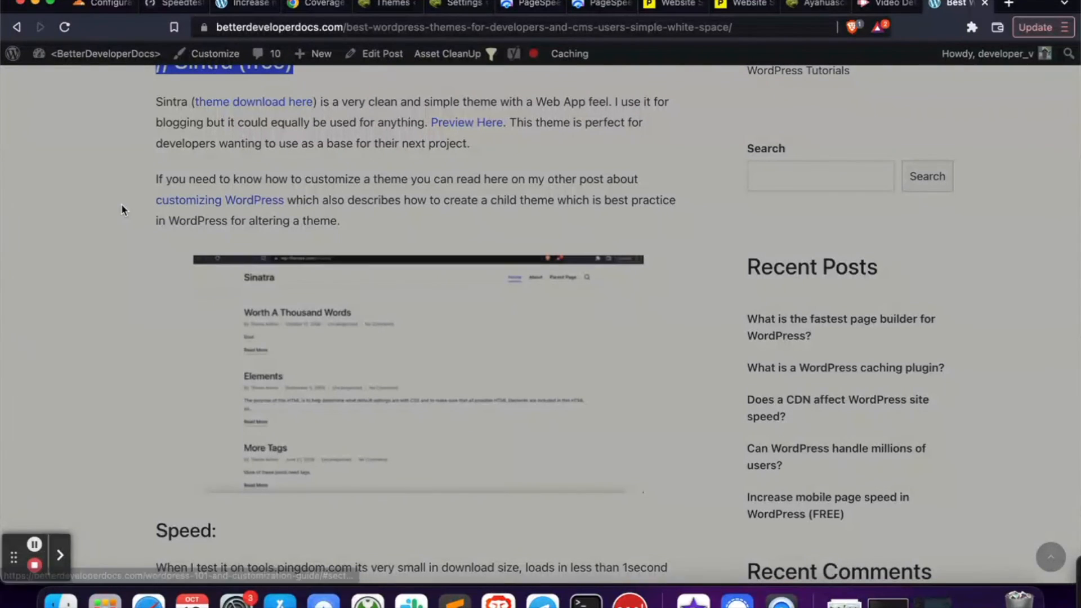
scroll(118, 214, down, 3)
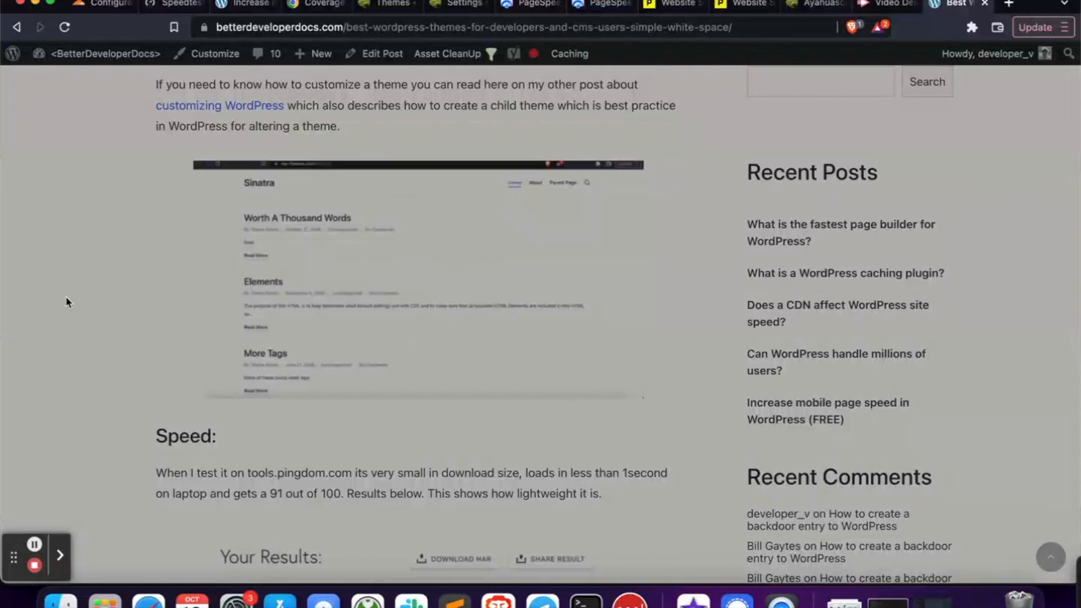
Look through the whole themes post from its heading past the Intuitive section to the footer, and return towards the beginning
scroll(67, 302, up, 15)
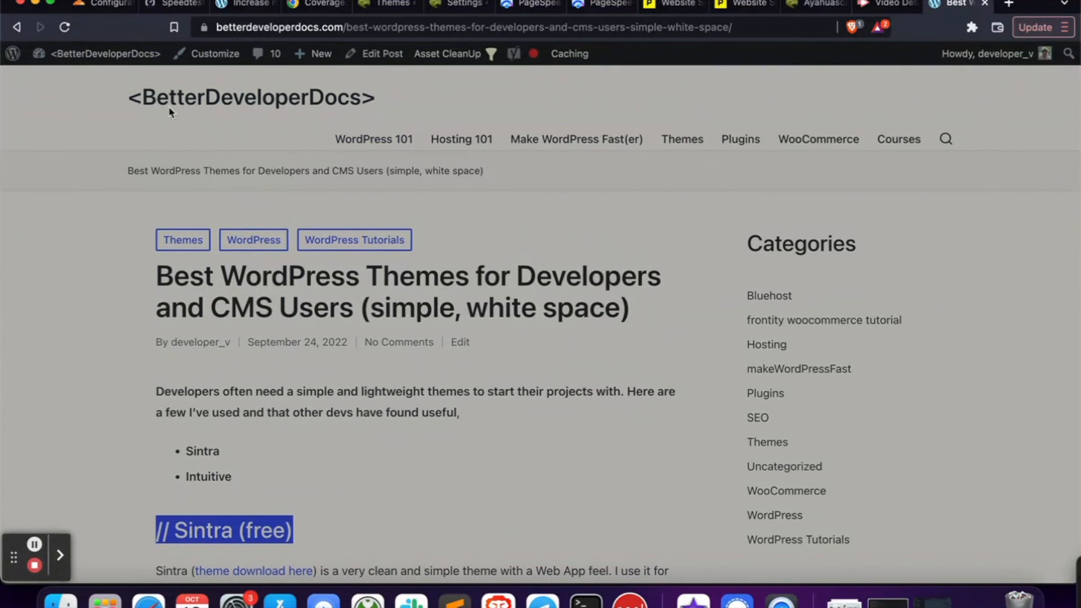
scroll(91, 281, down, 5)
click(91, 281)
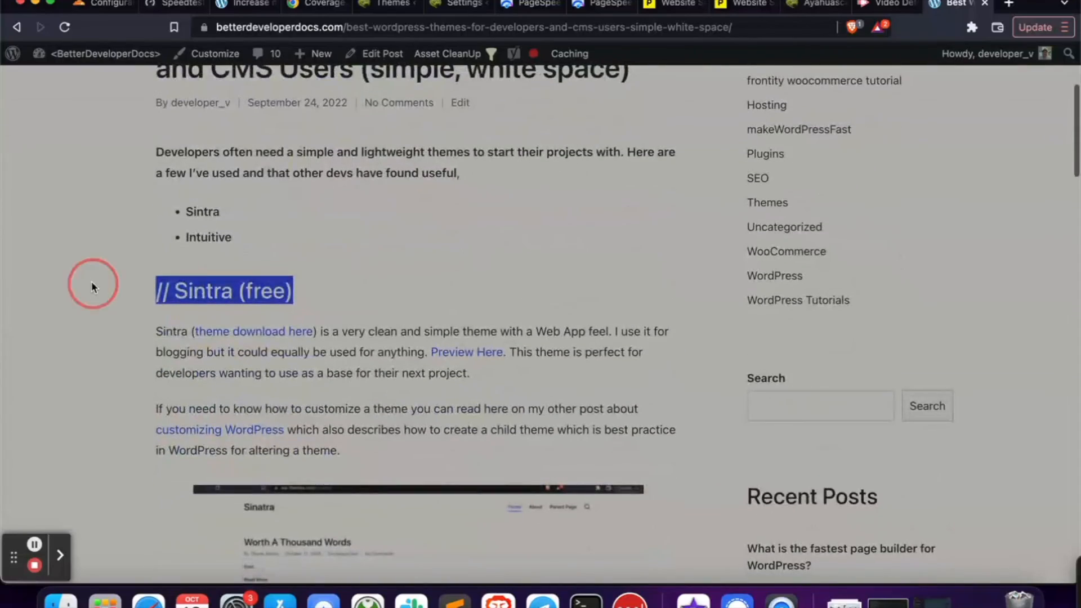
scroll(91, 281, down, 5)
scroll(92, 285, down, 17)
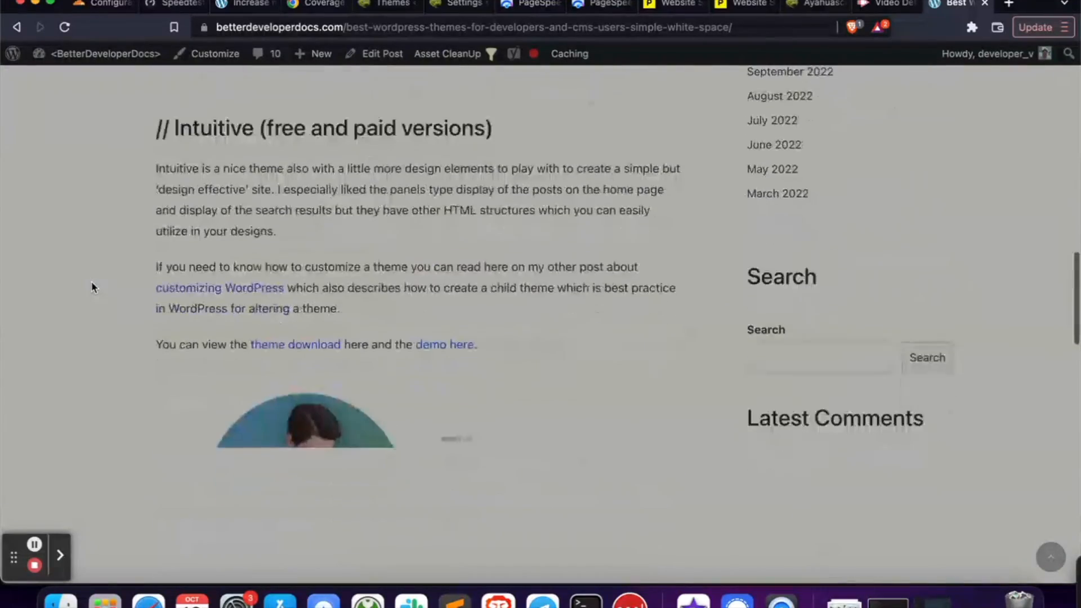
scroll(92, 286, down, 15)
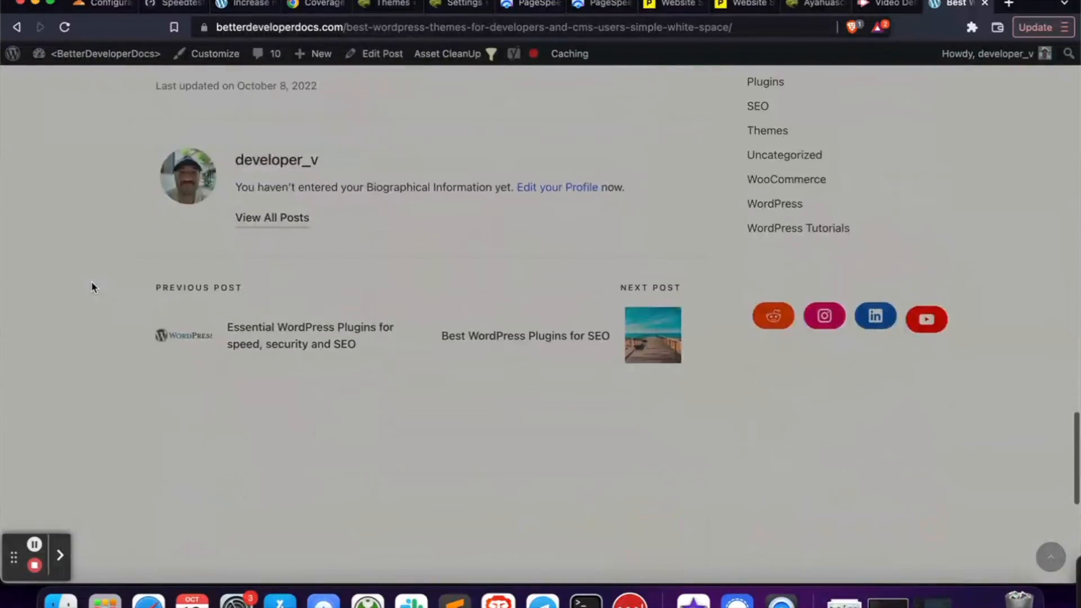
scroll(92, 281, down, 5)
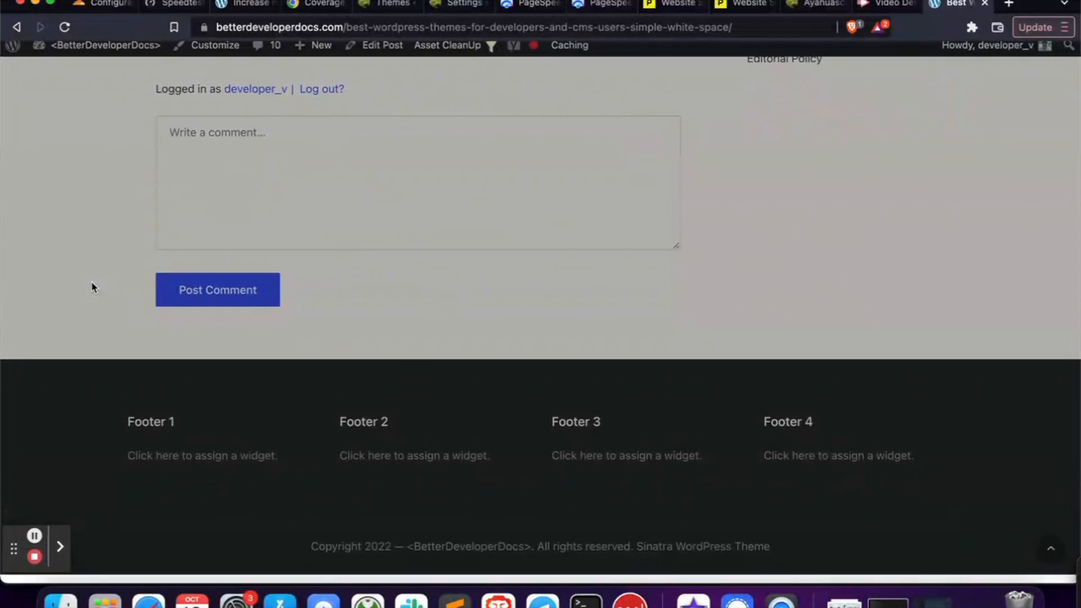
scroll(91, 281, up, 4)
scroll(91, 281, up, 20)
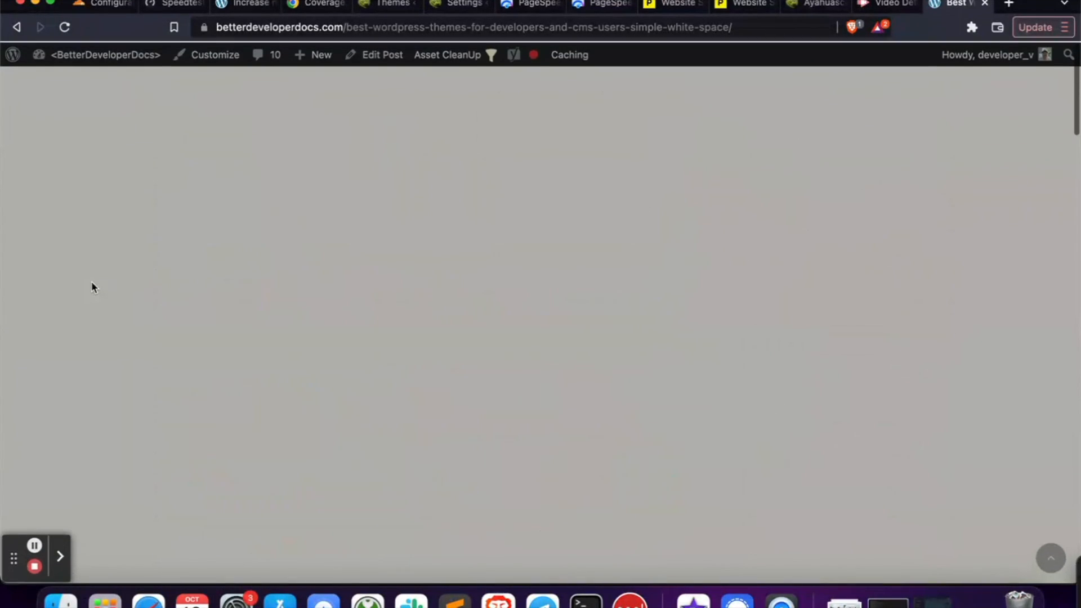